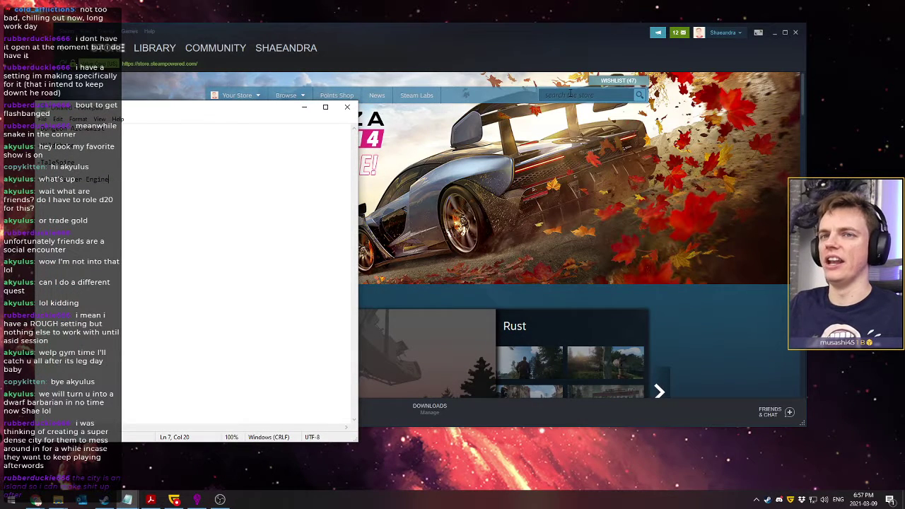
Bring the Steam window in front of the notes, search the store for "Game Master" and open the Game Master Engine page
{"action": "left_click_drag", "start_coordinate": [208, 108], "coordinate": [303, 113]}
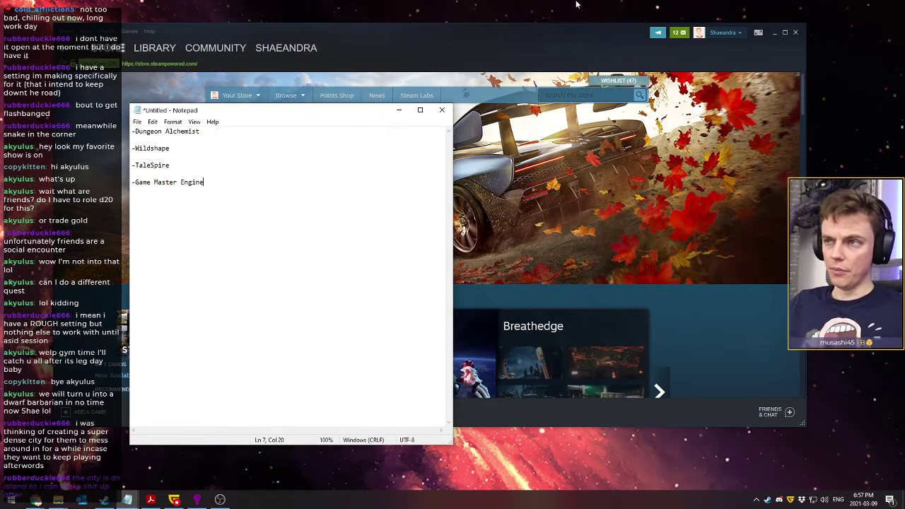
{"action": "left_click_drag", "start_coordinate": [506, 39], "coordinate": [544, 44]}
{"action": "left_click", "coordinate": [597, 100]}
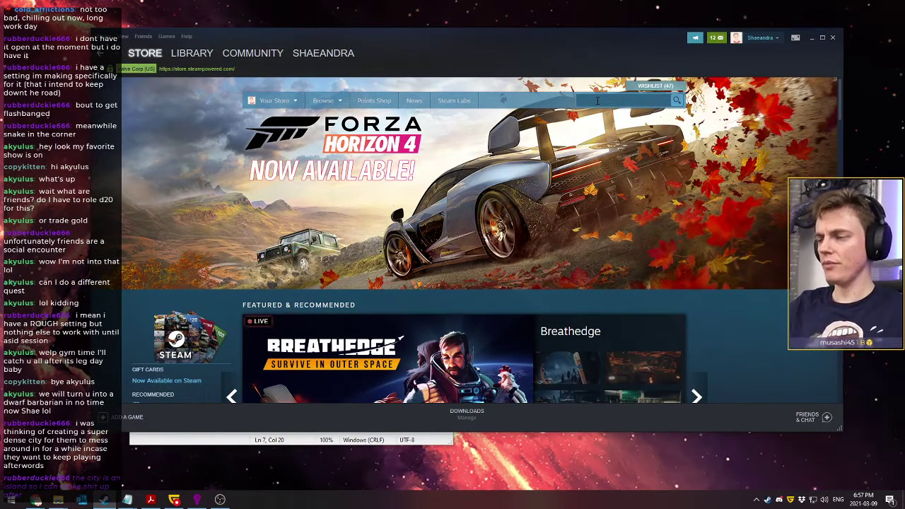
{"action": "type", "text": "Game Mas"}
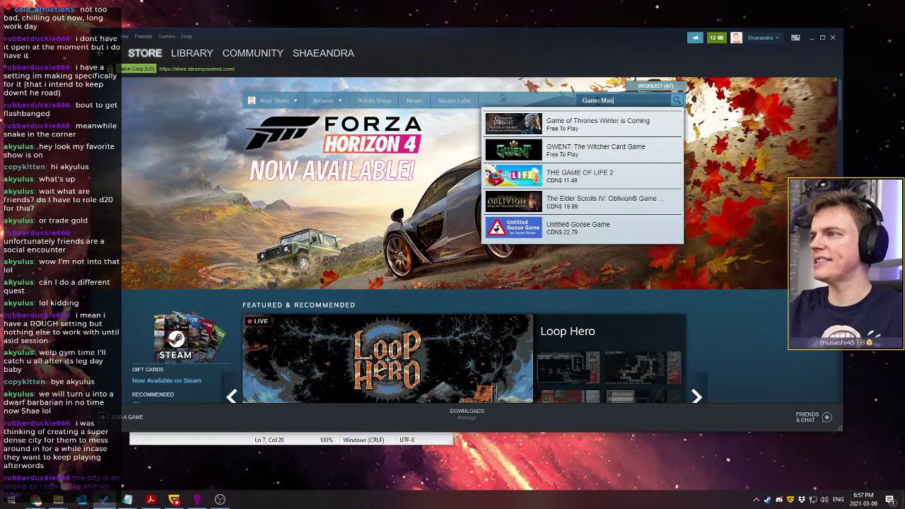
{"action": "type", "text": "ter"}
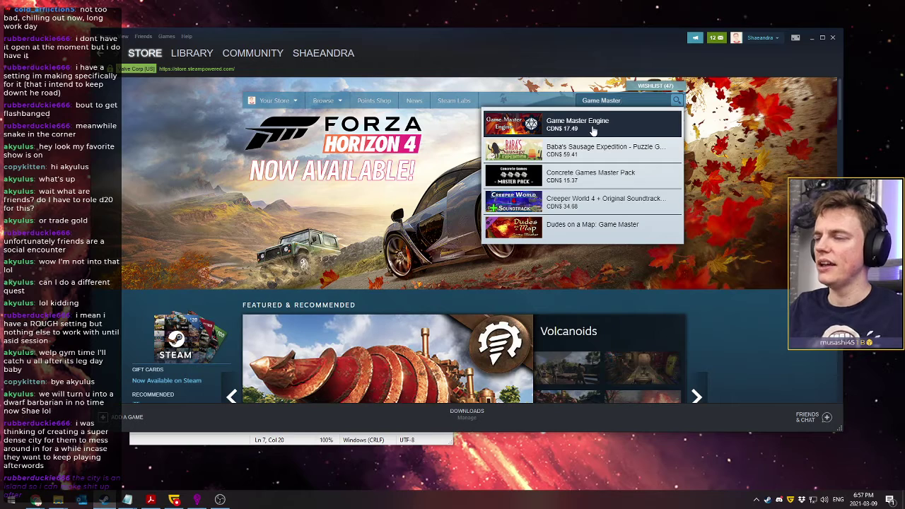
{"action": "left_click", "coordinate": [593, 128]}
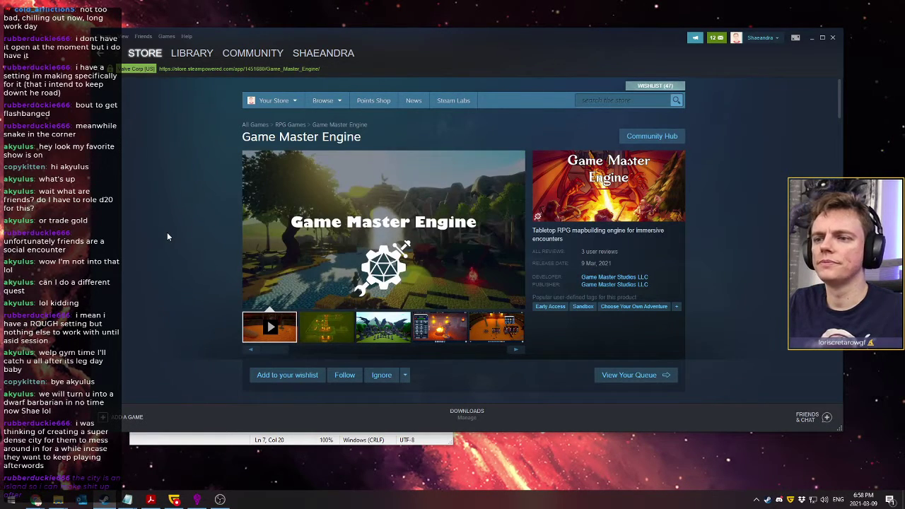
Open the green-lit dungeon map screenshot in the enlarged viewer and make the Steam window taller
{"action": "mouse_move", "coordinate": [357, 272]}
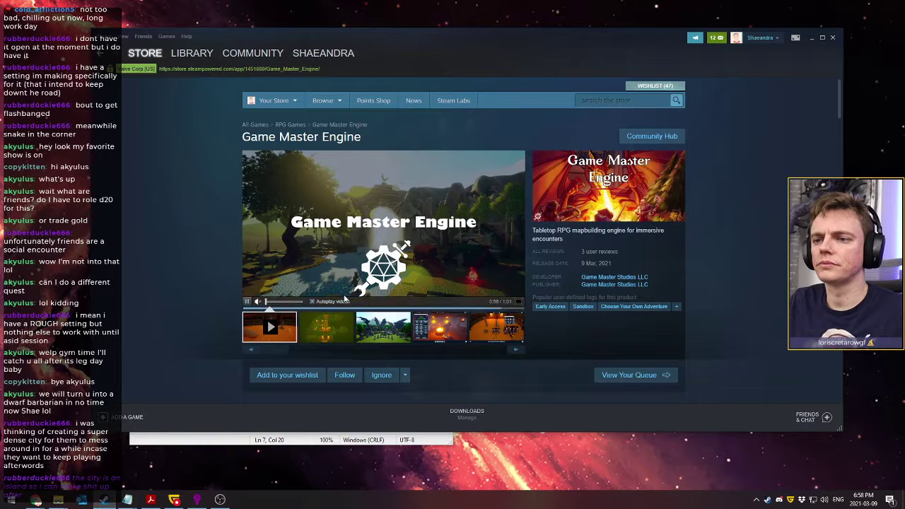
{"action": "left_click", "coordinate": [326, 331]}
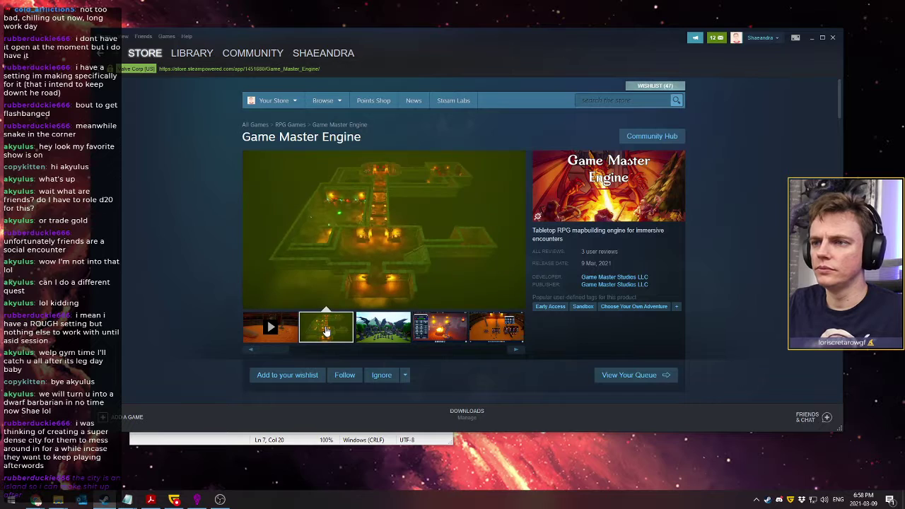
{"action": "left_click", "coordinate": [393, 242]}
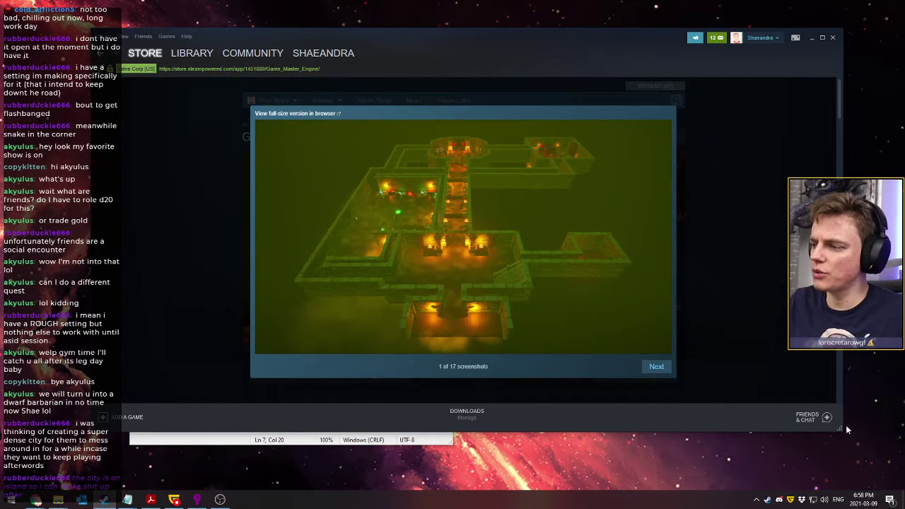
{"action": "left_click_drag", "start_coordinate": [841, 428], "coordinate": [848, 476]}
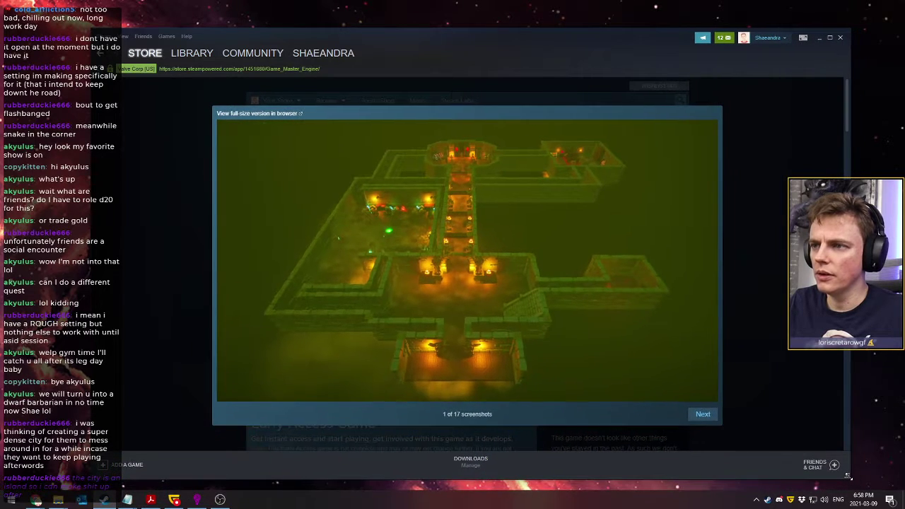
Browse the remaining Game Master Engine screenshots through to the Giant+ Minis one, and close the viewer
{"action": "left_click", "coordinate": [703, 415]}
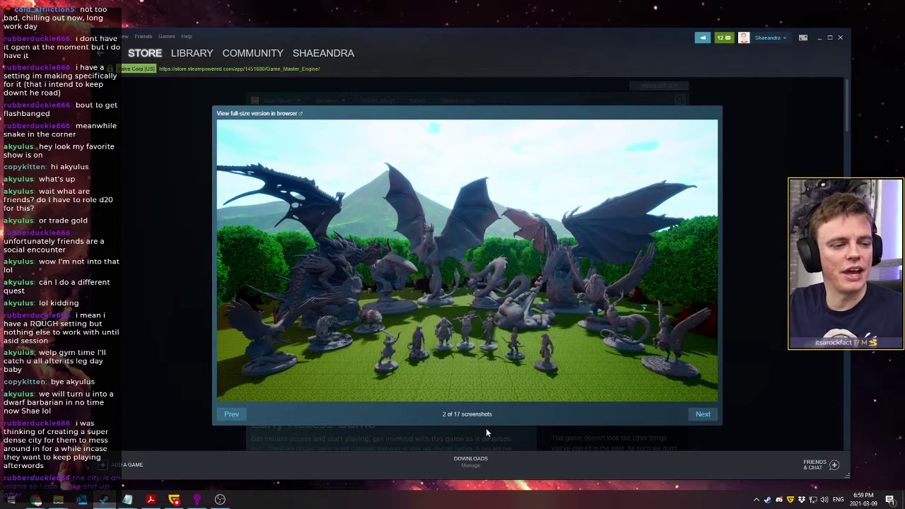
{"action": "left_click", "coordinate": [703, 415]}
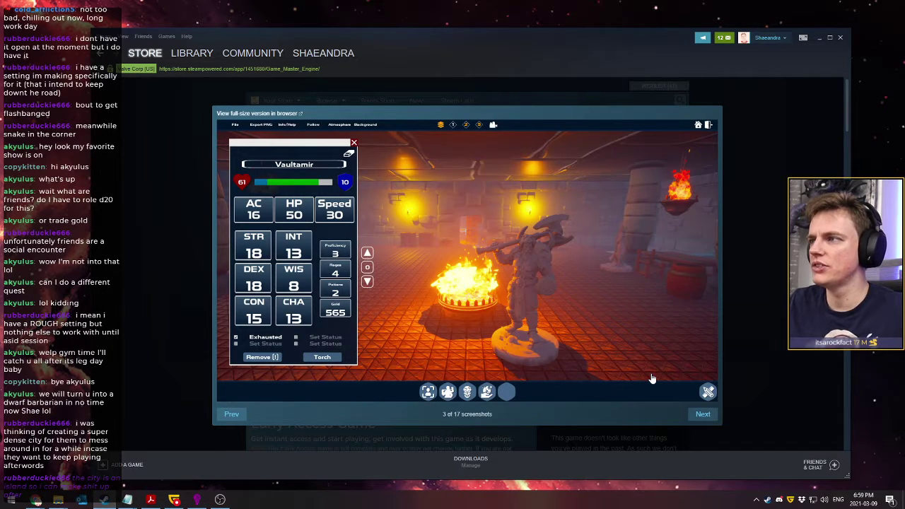
{"action": "left_click", "coordinate": [703, 417]}
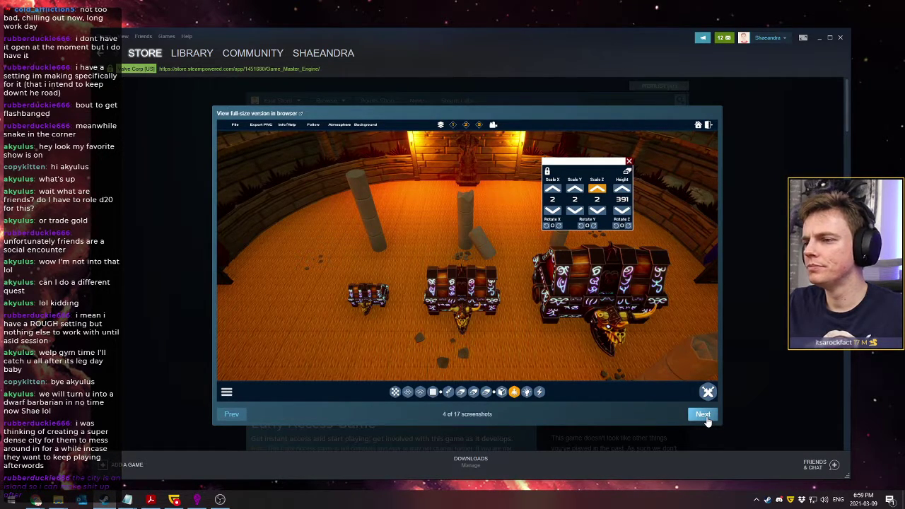
{"action": "left_click", "coordinate": [704, 417]}
{"action": "left_click", "coordinate": [704, 417]}
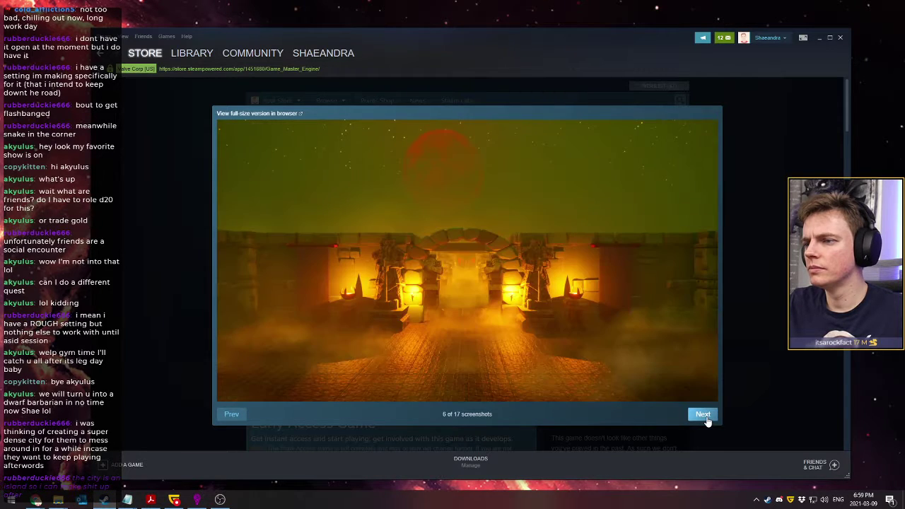
{"action": "left_click", "coordinate": [704, 416]}
{"action": "left_click", "coordinate": [704, 417]}
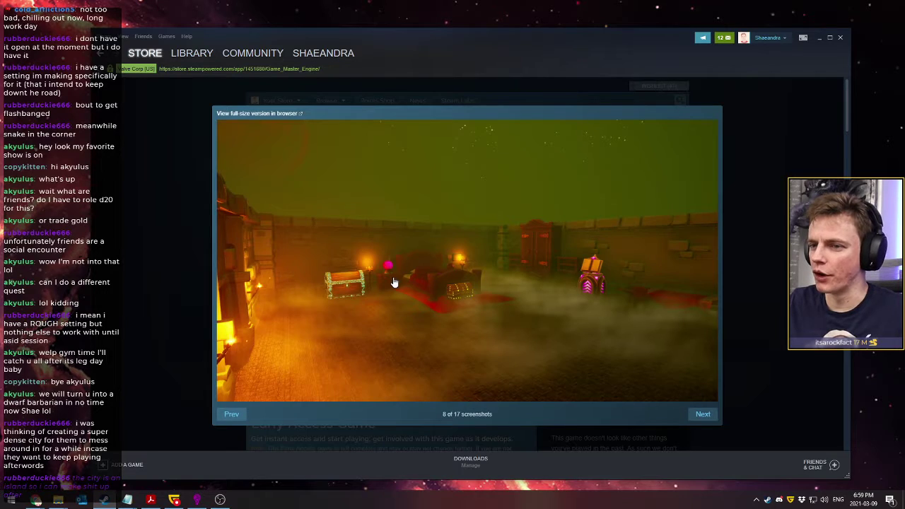
{"action": "left_click", "coordinate": [703, 415]}
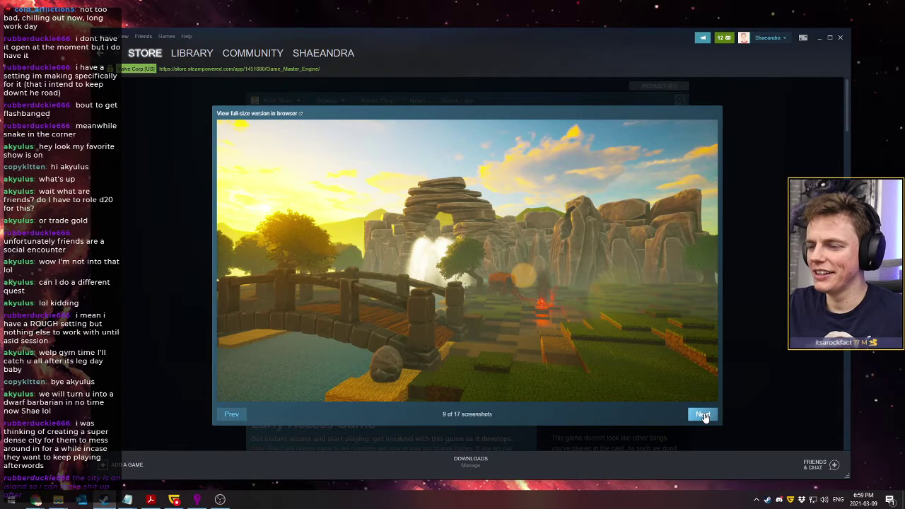
{"action": "left_click", "coordinate": [703, 415]}
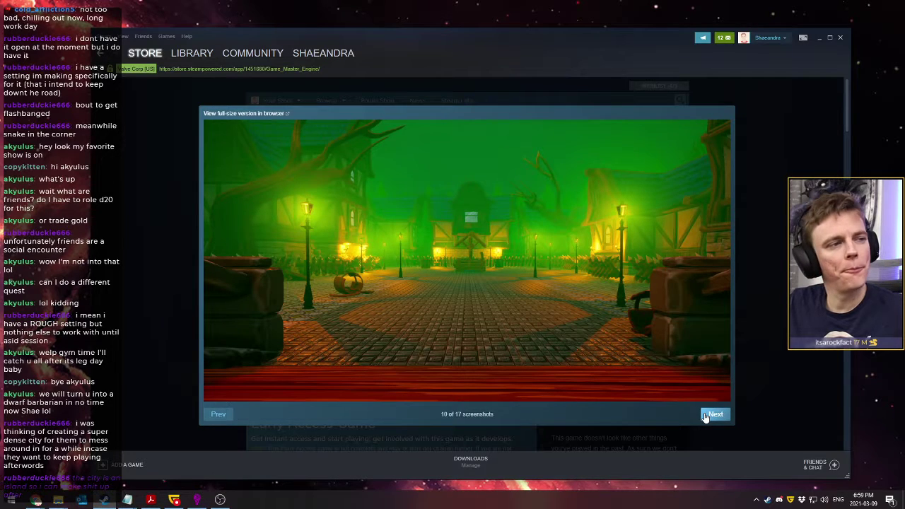
{"action": "left_click", "coordinate": [705, 418]}
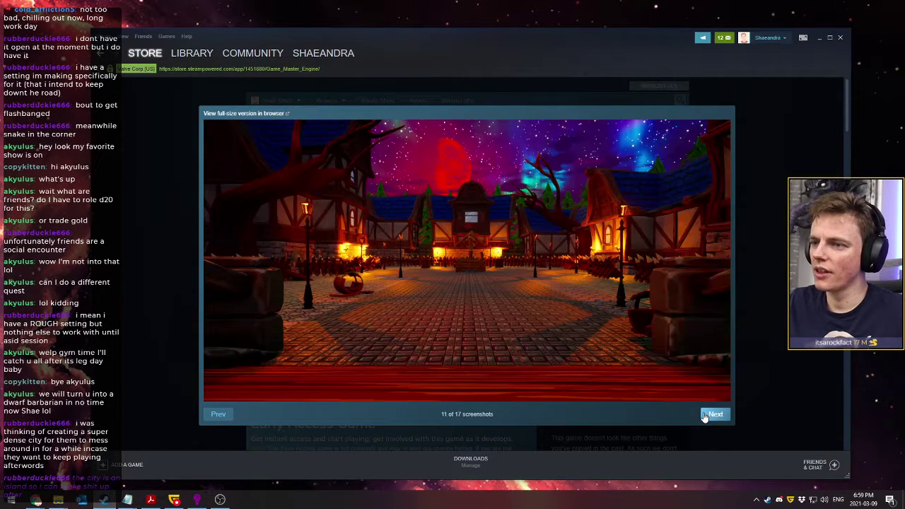
{"action": "left_click", "coordinate": [704, 417]}
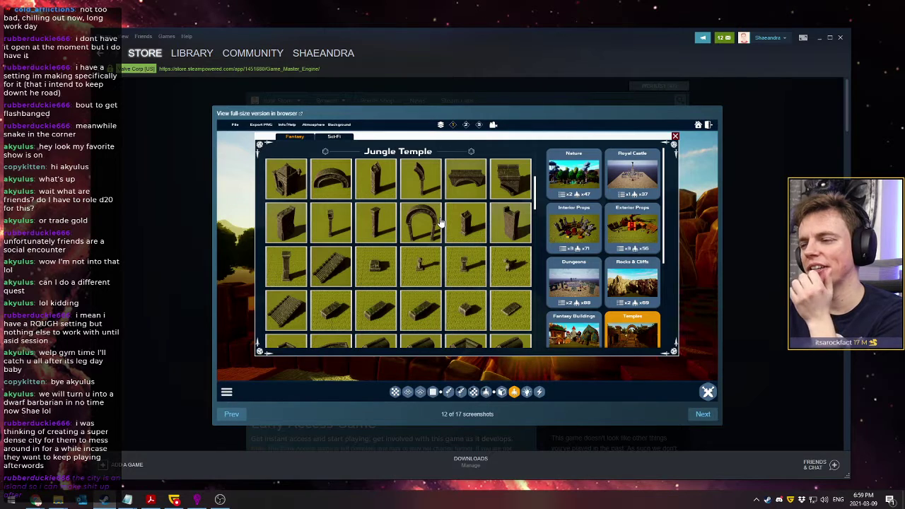
{"action": "left_click", "coordinate": [704, 416]}
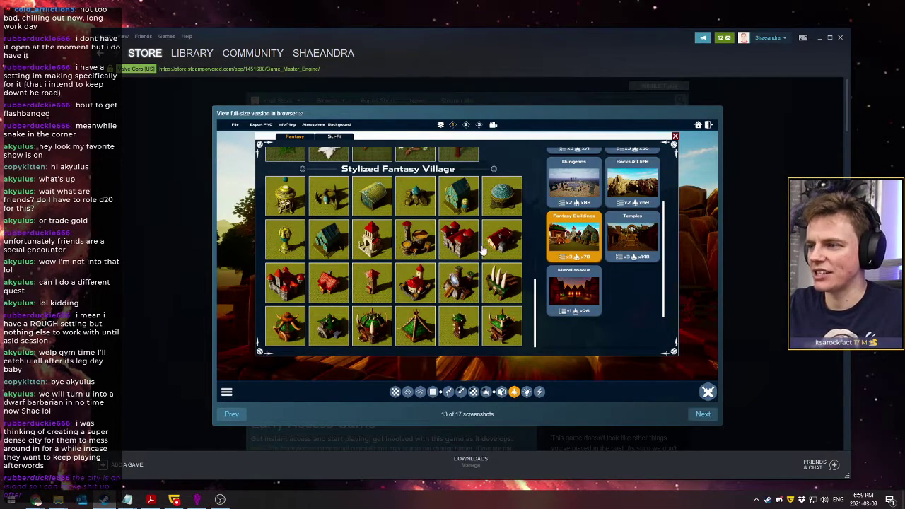
{"action": "left_click", "coordinate": [703, 416]}
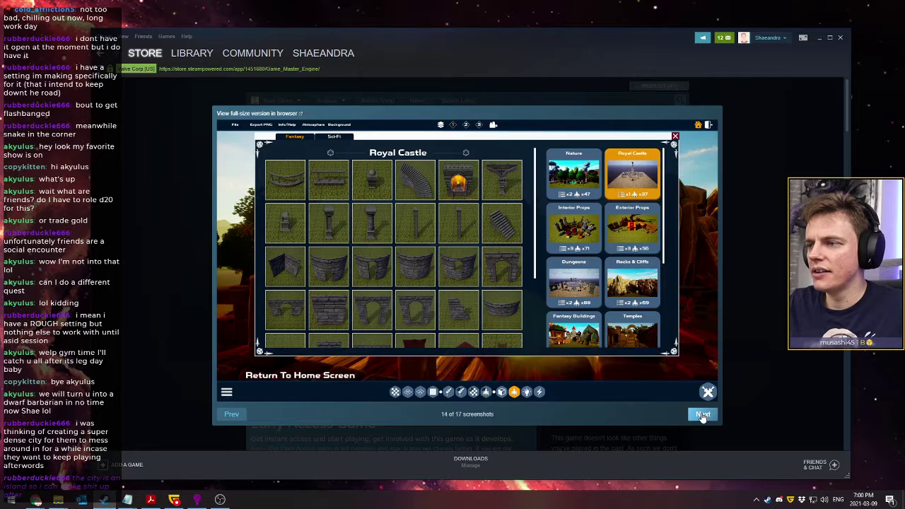
{"action": "left_click", "coordinate": [703, 416]}
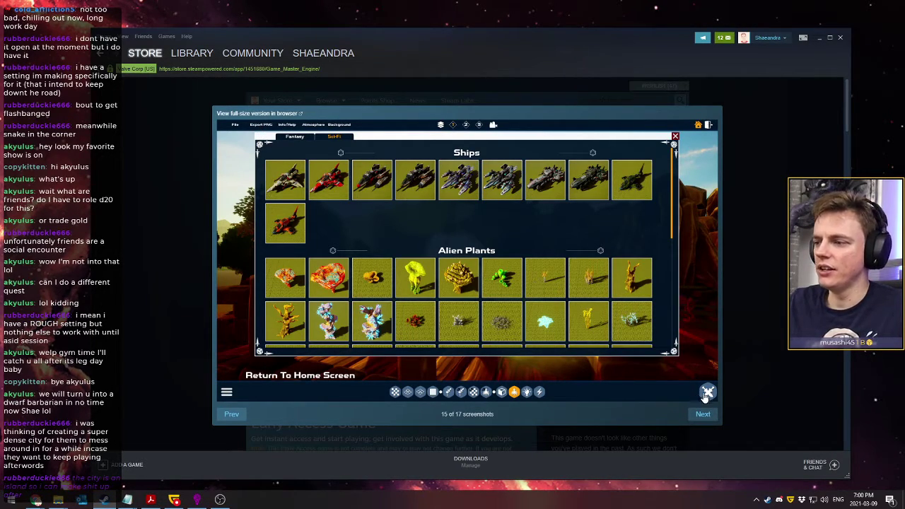
{"action": "left_click", "coordinate": [709, 417]}
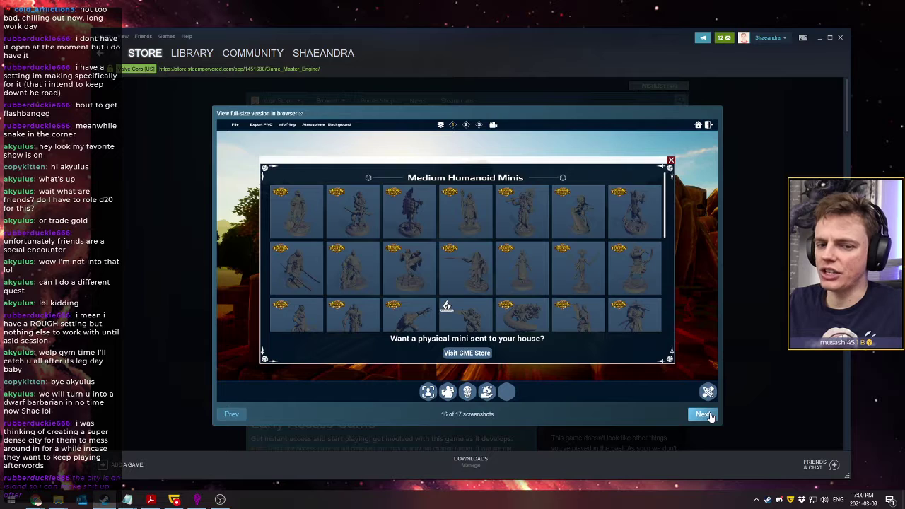
{"action": "left_click", "coordinate": [710, 416]}
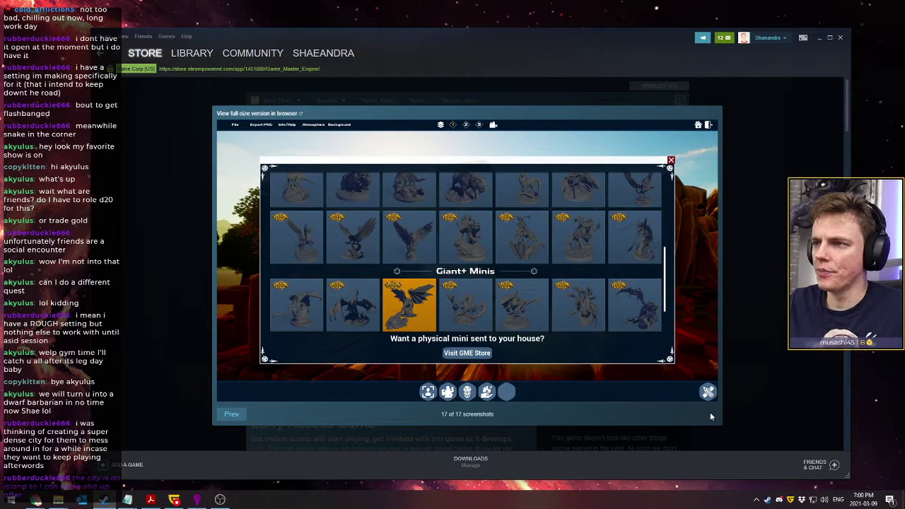
{"action": "left_click", "coordinate": [767, 207]}
Examine the Game Master Engine page's early access notes, price, description, system requirements and customer reviews
{"action": "scroll", "coordinate": [756, 225], "scroll_direction": "down", "scroll_amount": 6}
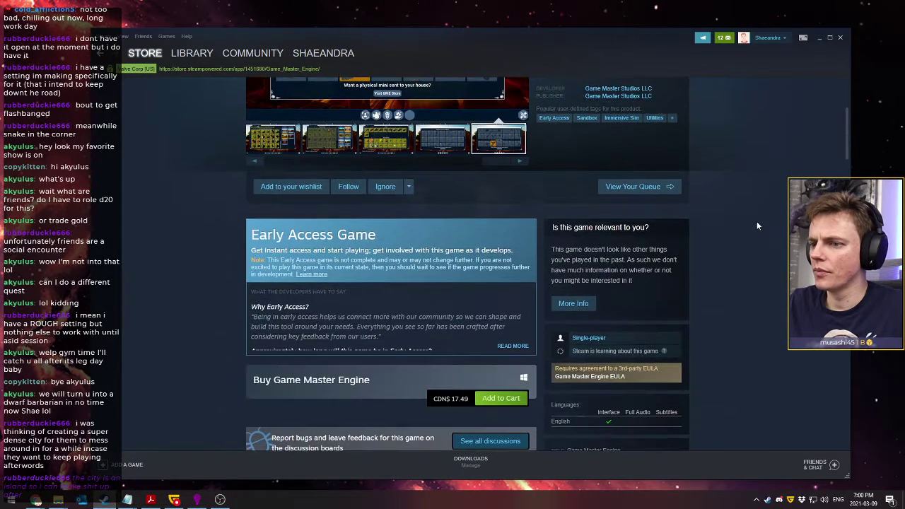
{"action": "scroll", "coordinate": [756, 222], "scroll_direction": "down", "scroll_amount": 1}
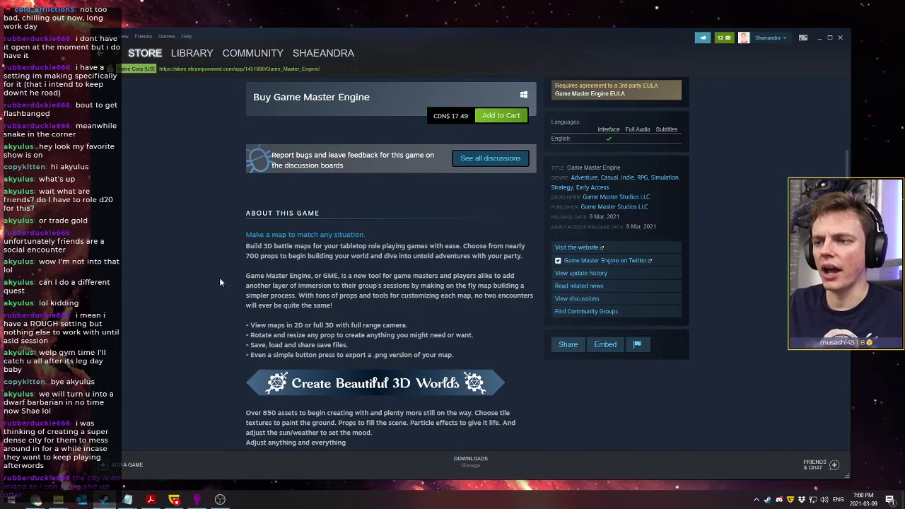
{"action": "scroll", "coordinate": [216, 283], "scroll_direction": "down", "scroll_amount": 2}
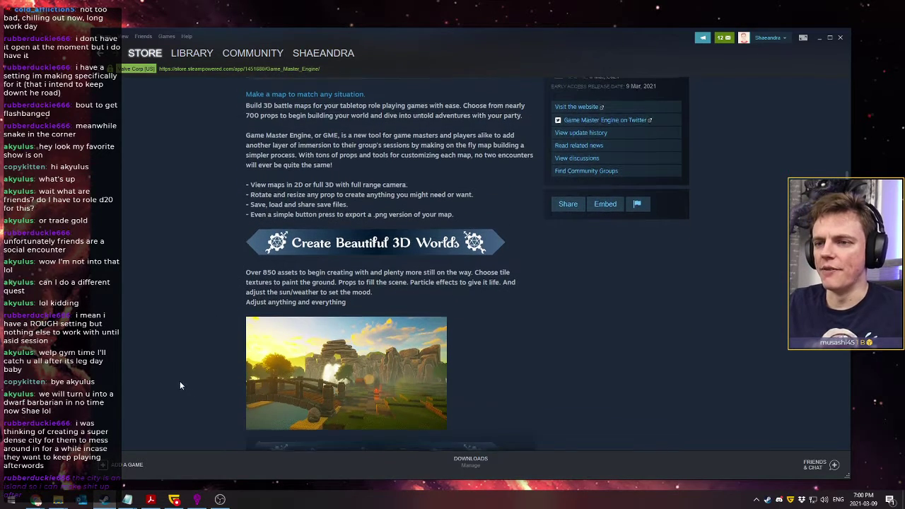
{"action": "scroll", "coordinate": [177, 375], "scroll_direction": "up", "scroll_amount": 1}
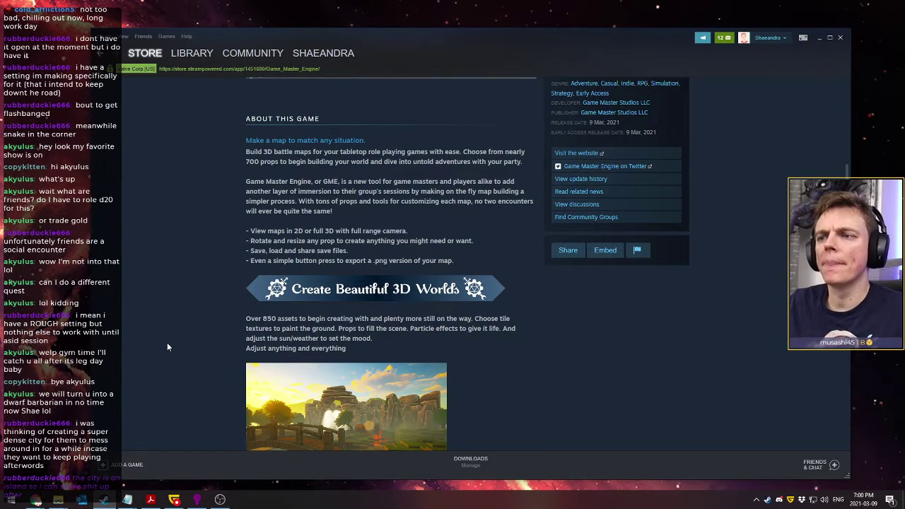
{"action": "scroll", "coordinate": [167, 347], "scroll_direction": "down", "scroll_amount": 8}
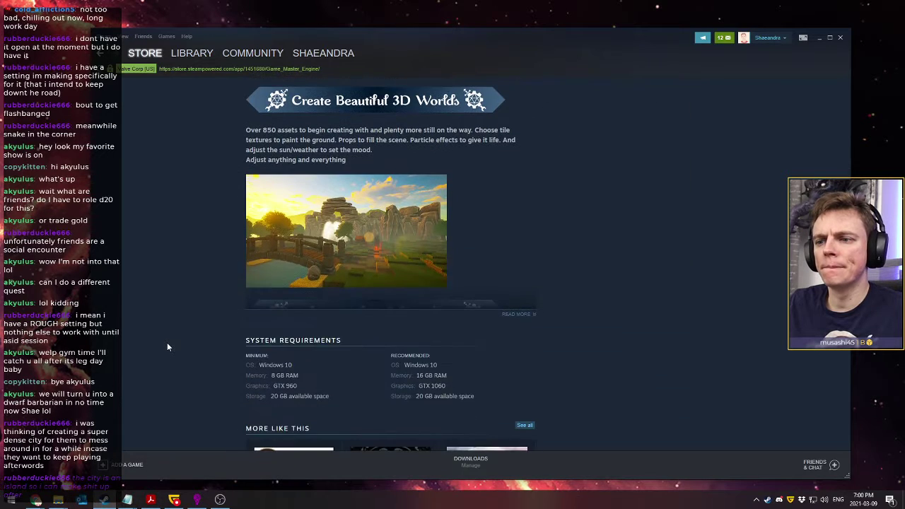
{"action": "scroll", "coordinate": [167, 346], "scroll_direction": "down", "scroll_amount": 5}
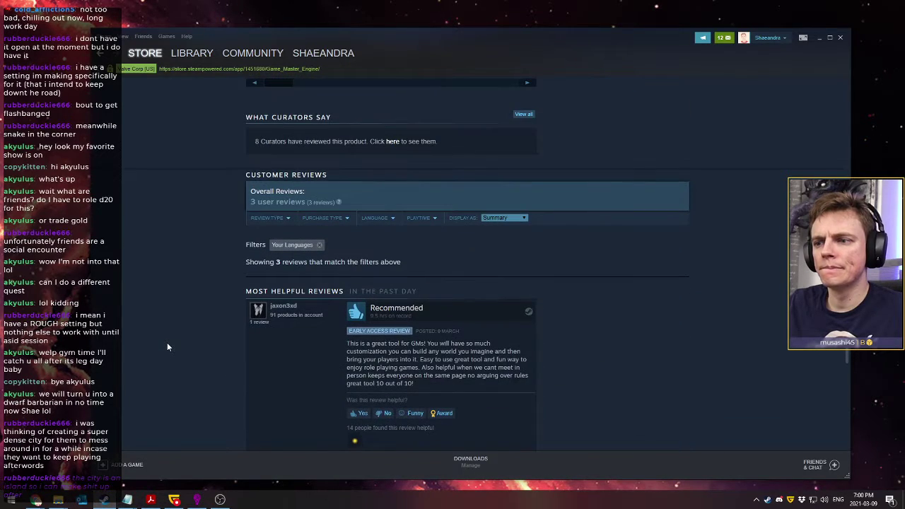
{"action": "scroll", "coordinate": [167, 347], "scroll_direction": "down", "scroll_amount": 3}
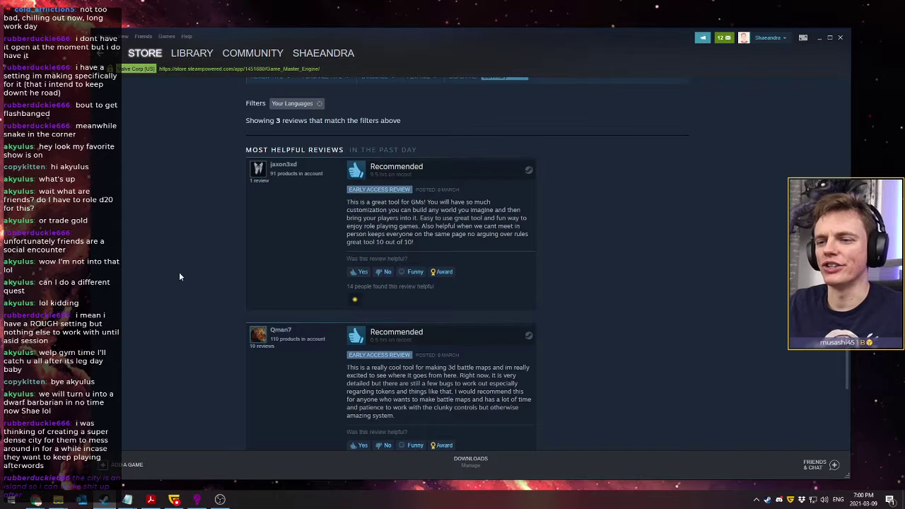
{"action": "scroll", "coordinate": [181, 277], "scroll_direction": "down", "scroll_amount": 5}
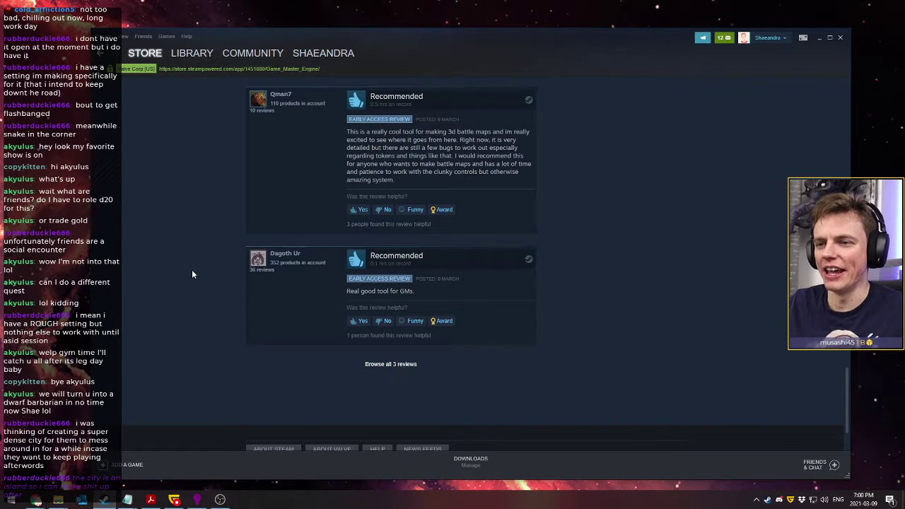
{"action": "scroll", "coordinate": [192, 272], "scroll_direction": "up", "scroll_amount": 3}
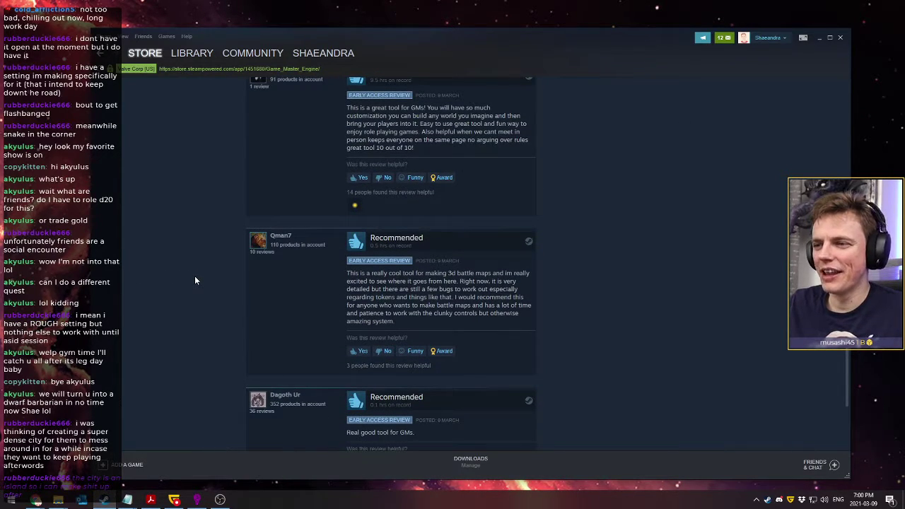
{"action": "scroll", "coordinate": [194, 276], "scroll_direction": "up", "scroll_amount": 15}
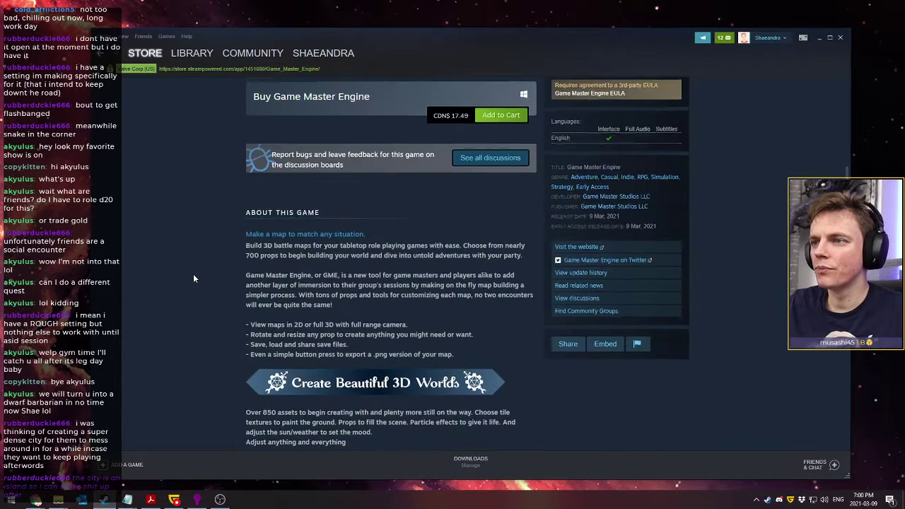
{"action": "scroll", "coordinate": [194, 278], "scroll_direction": "down", "scroll_amount": 15}
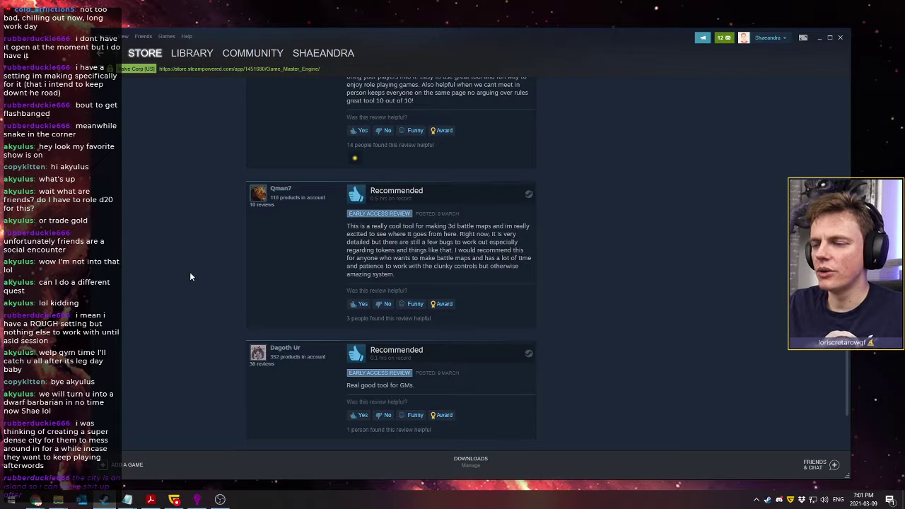
{"action": "scroll", "coordinate": [190, 276], "scroll_direction": "up", "scroll_amount": 15}
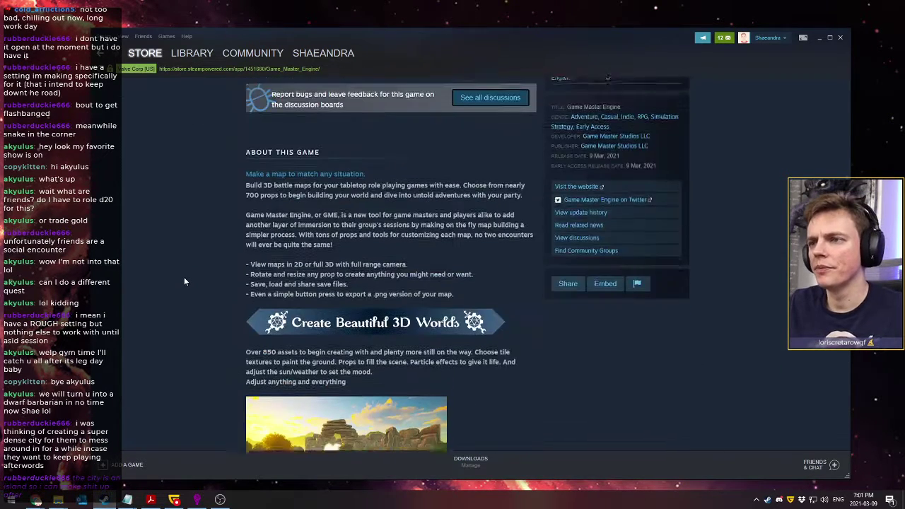
Highlight the Game Master Engine price in the purchase section, clear the highlight and return to the beginning of the page
{"action": "scroll", "coordinate": [185, 281], "scroll_direction": "up", "scroll_amount": 4}
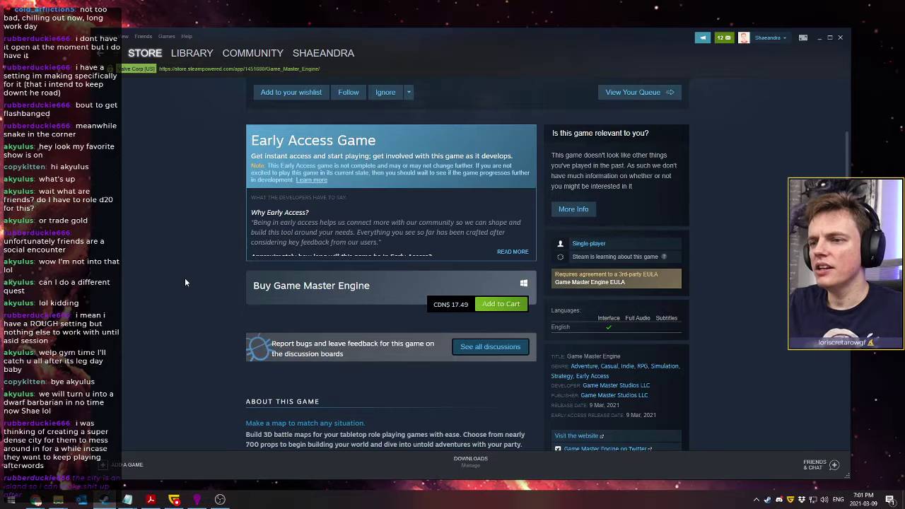
{"action": "left_click_drag", "start_coordinate": [451, 304], "coordinate": [468, 304]}
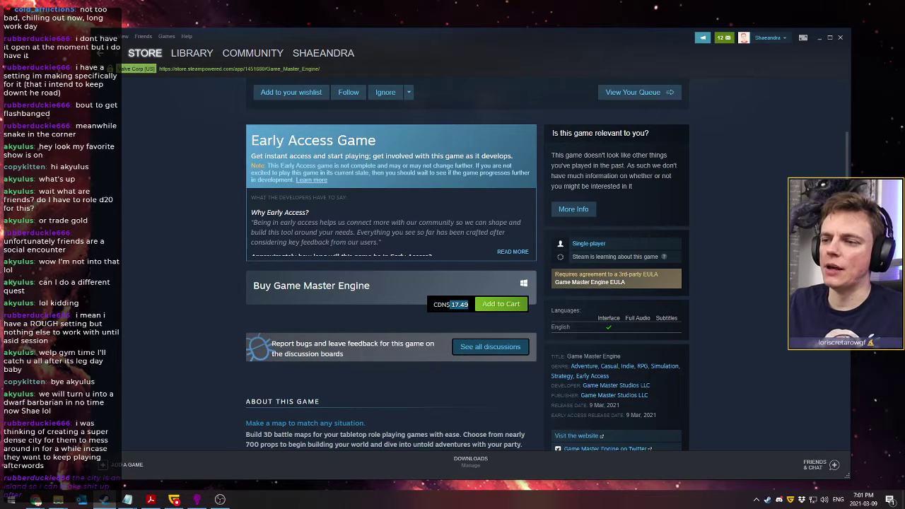
{"action": "left_click", "coordinate": [181, 292]}
{"action": "scroll", "coordinate": [180, 291], "scroll_direction": "up", "scroll_amount": 4}
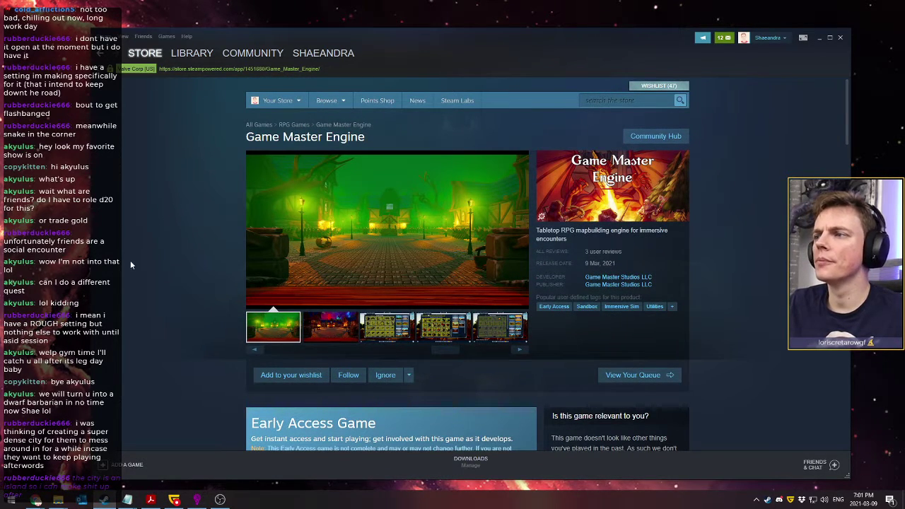
Bring up the Notepad list of tools, return to Steam and enter "Talespire" in the store search
{"action": "mouse_move", "coordinate": [127, 500]}
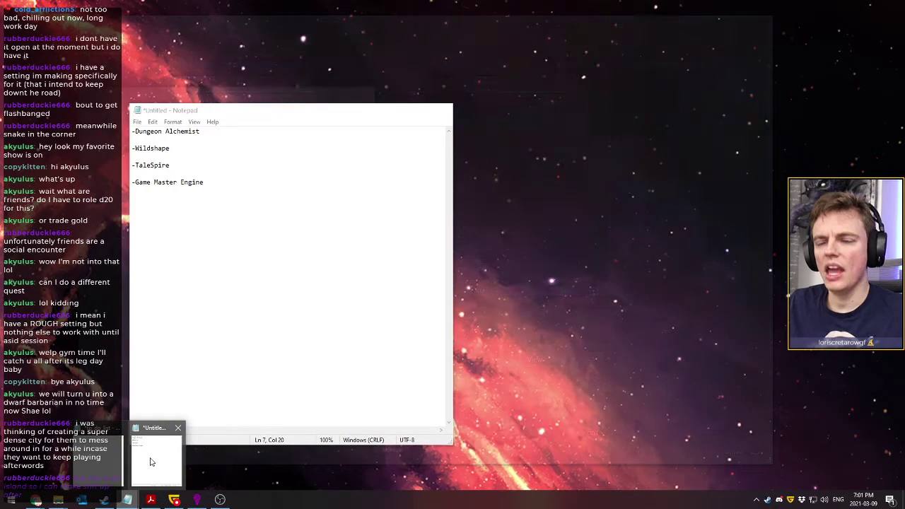
{"action": "left_click", "coordinate": [150, 460]}
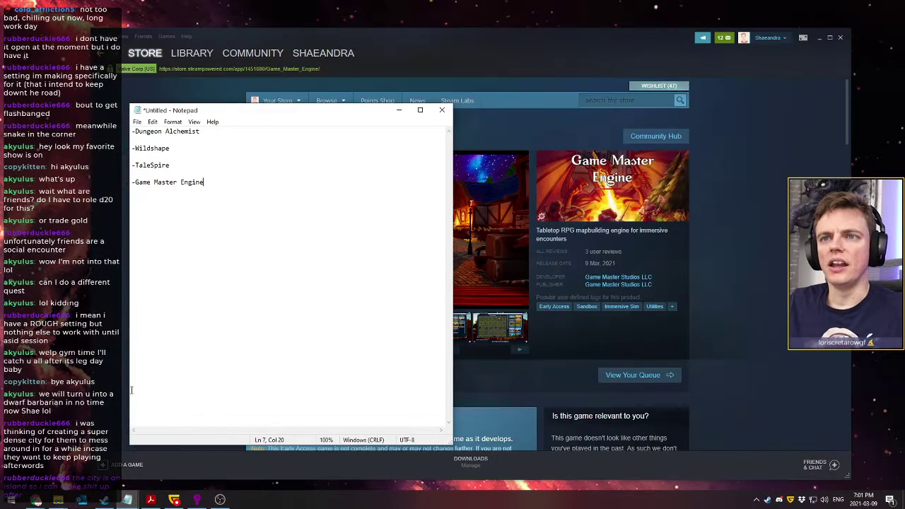
{"action": "left_click", "coordinate": [605, 103]}
{"action": "type", "text": "T"}
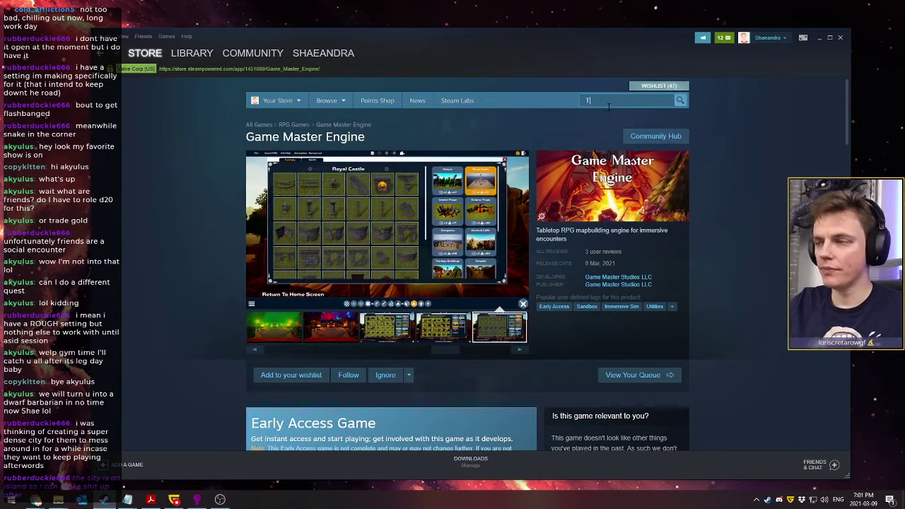
{"action": "type", "text": "alespire"}
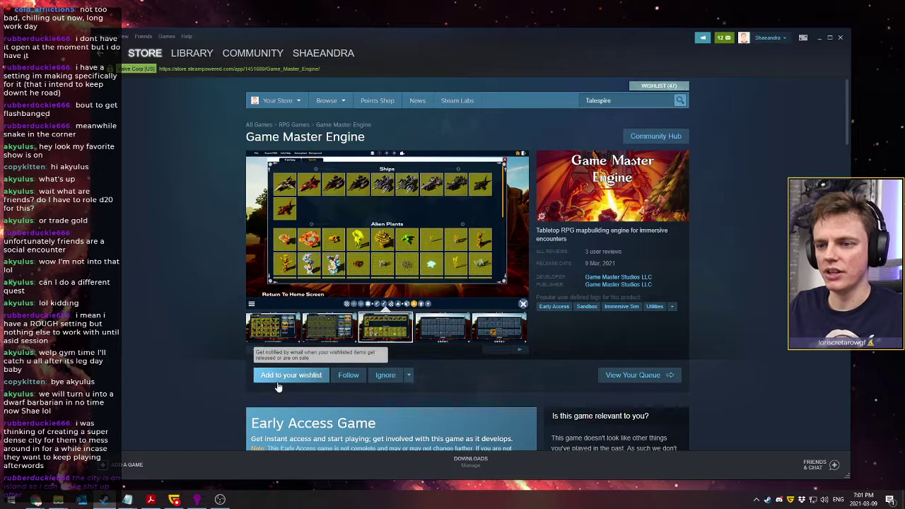
Add Game Master Engine to the wishlist and open the TaleSpire store page from the search suggestions
{"action": "left_click", "coordinate": [289, 375]}
{"action": "left_click", "coordinate": [630, 100]}
{"action": "left_click", "coordinate": [565, 120]}
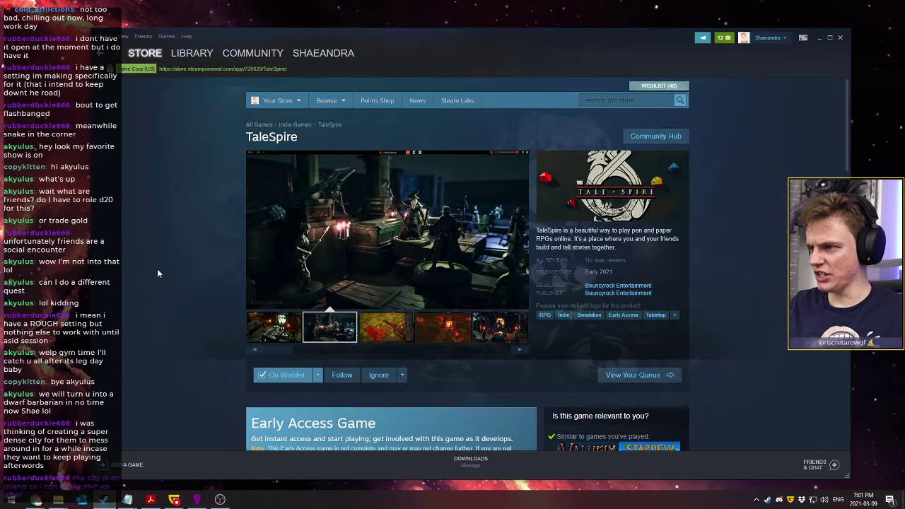
Examine the TaleSpire page's early access notes, planned release date, supported features and recent announcements
{"action": "scroll", "coordinate": [160, 268], "scroll_direction": "down", "scroll_amount": 1}
{"action": "scroll", "coordinate": [162, 267], "scroll_direction": "down", "scroll_amount": 6}
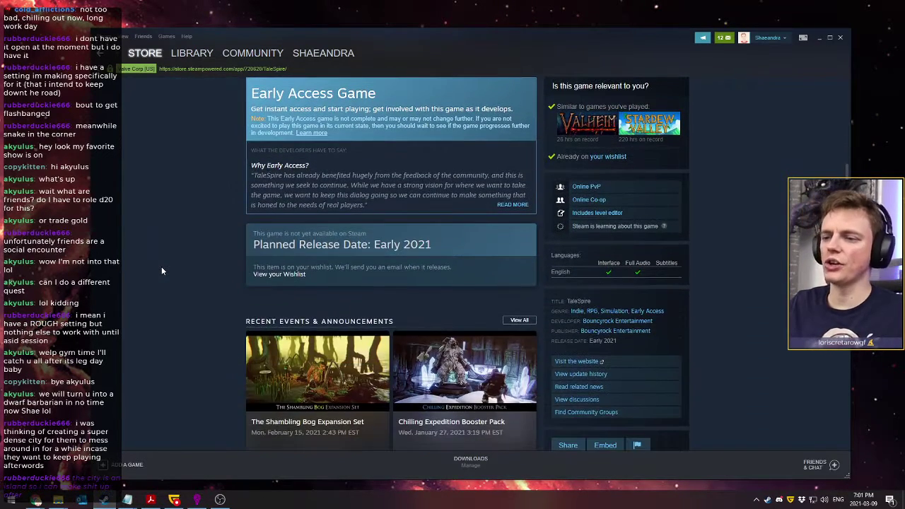
{"action": "scroll", "coordinate": [162, 266], "scroll_direction": "up", "scroll_amount": 3}
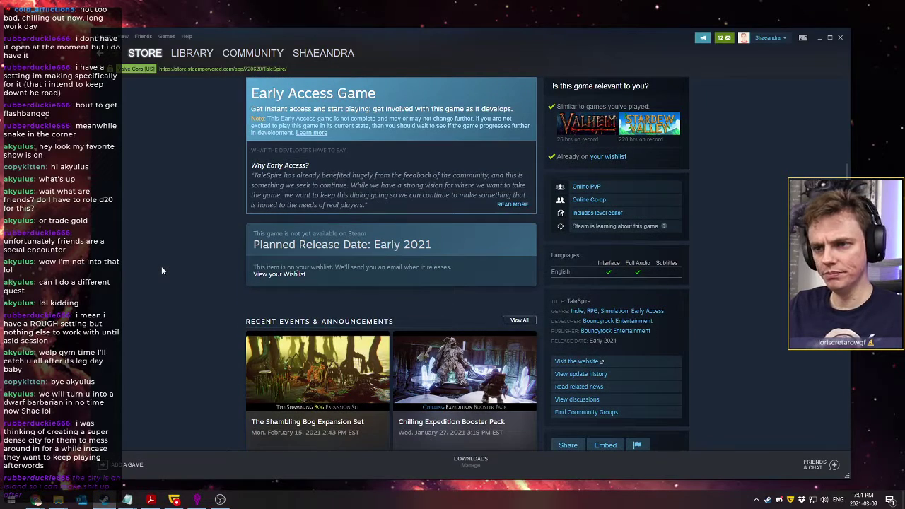
{"action": "scroll", "coordinate": [161, 266], "scroll_direction": "down", "scroll_amount": 3}
{"action": "scroll", "coordinate": [161, 266], "scroll_direction": "up", "scroll_amount": 4}
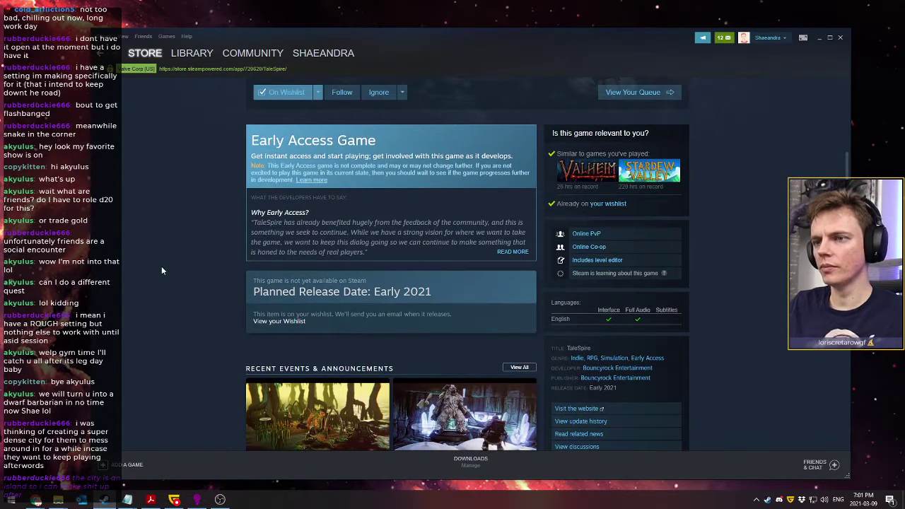
{"action": "scroll", "coordinate": [161, 266], "scroll_direction": "up", "scroll_amount": 1}
{"action": "scroll", "coordinate": [161, 266], "scroll_direction": "down", "scroll_amount": 3}
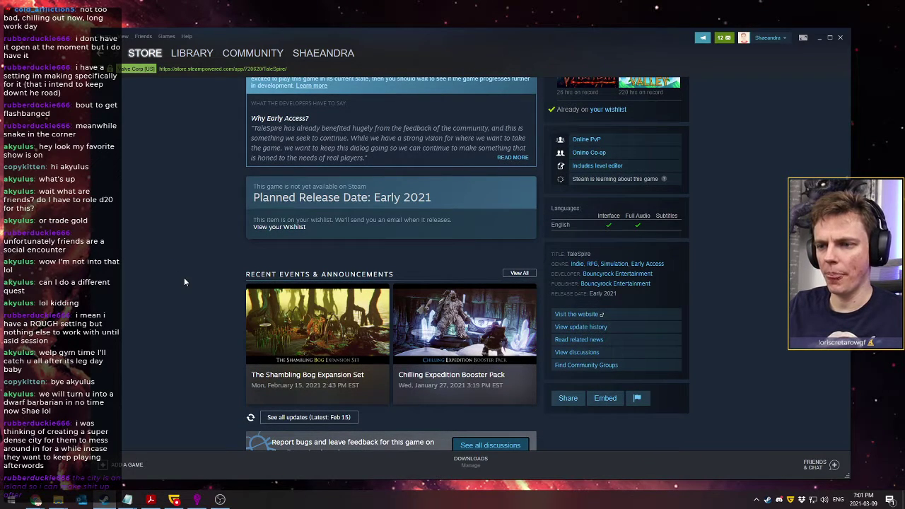
{"action": "scroll", "coordinate": [184, 281], "scroll_direction": "up", "scroll_amount": 4}
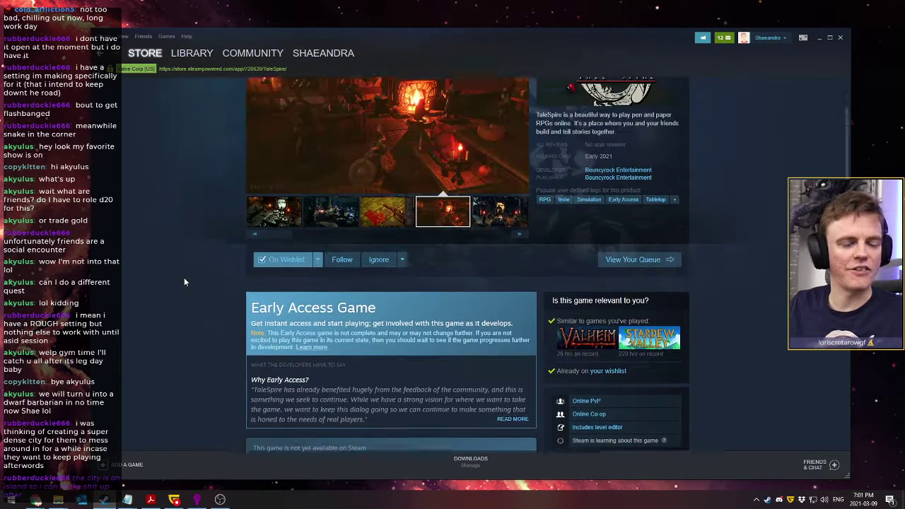
{"action": "scroll", "coordinate": [184, 282], "scroll_direction": "up", "scroll_amount": 2}
Preview the first three TaleSpire screenshots, enlarge the red-roofed building one and go back to the first in the viewer
{"action": "left_click", "coordinate": [275, 334]}
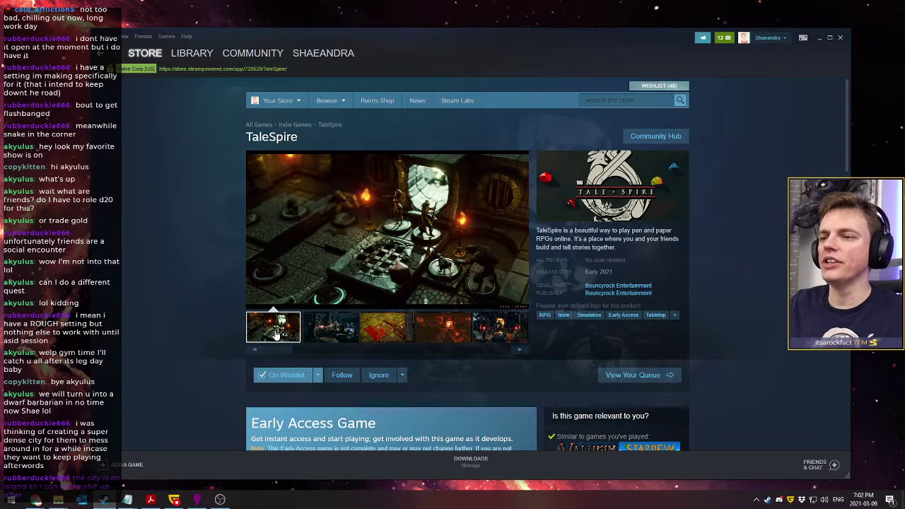
{"action": "left_click", "coordinate": [334, 336]}
{"action": "left_click", "coordinate": [386, 330]}
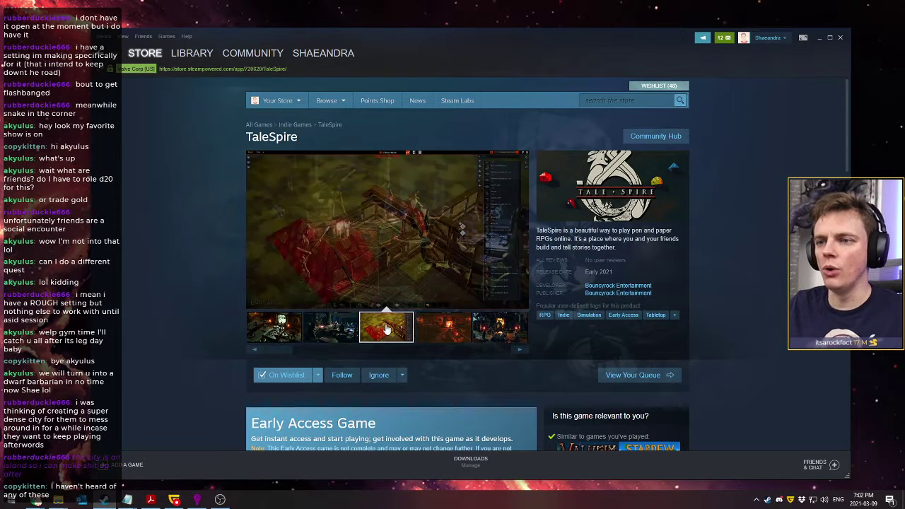
{"action": "left_click", "coordinate": [391, 221]}
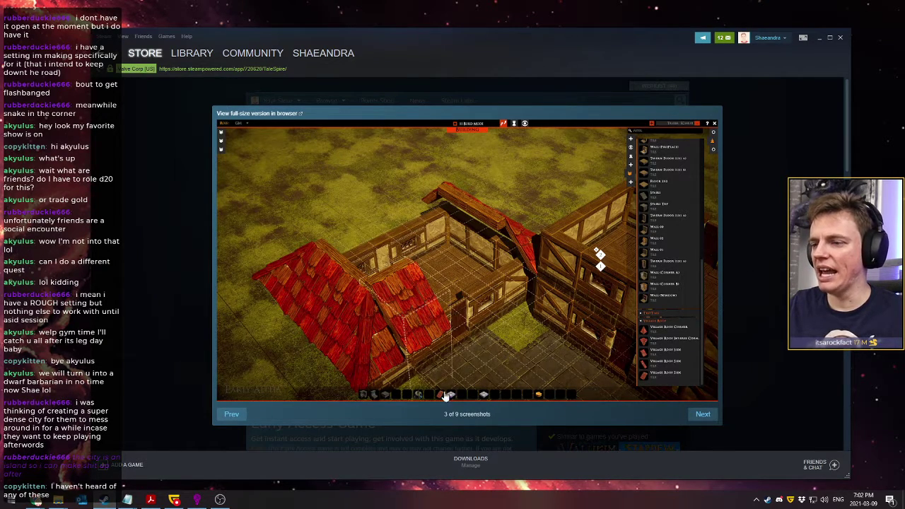
{"action": "left_click", "coordinate": [236, 417]}
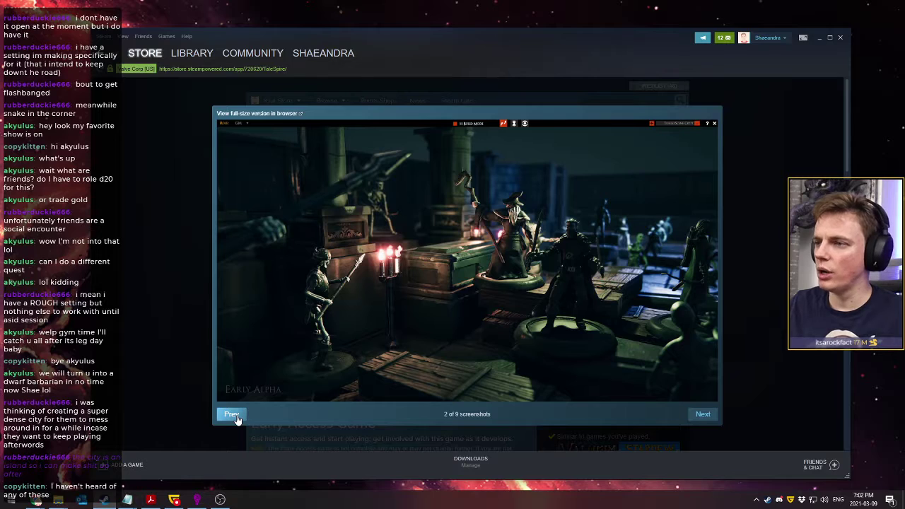
{"action": "left_click", "coordinate": [237, 417]}
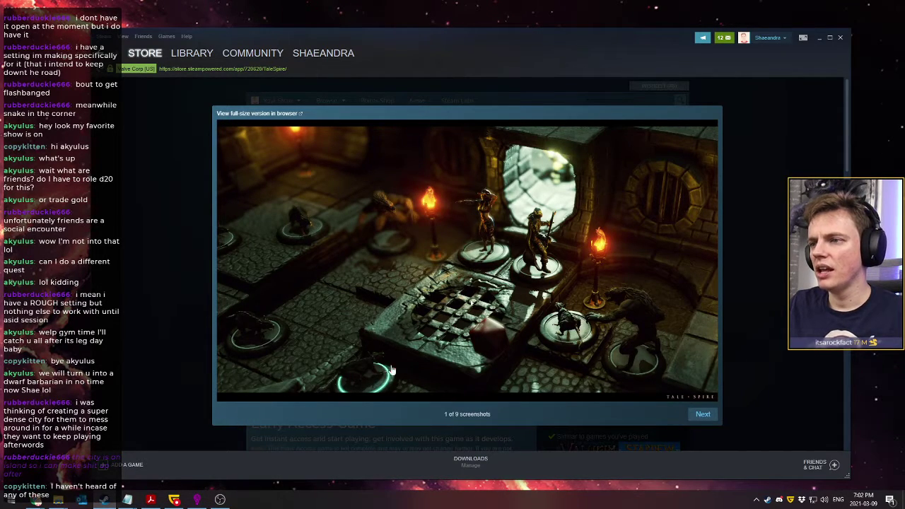
Browse all the enlarged TaleSpire screenshots from the first through to the ninth, and close the viewer
{"action": "left_click", "coordinate": [703, 416]}
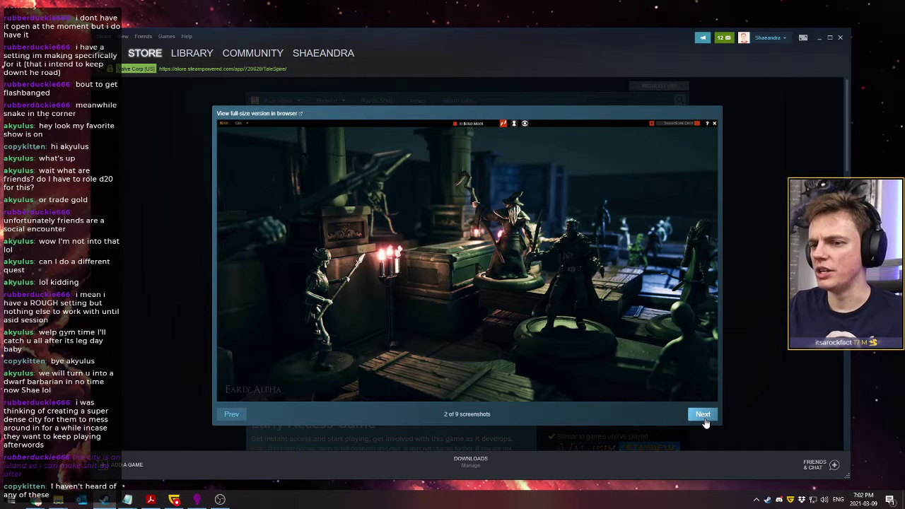
{"action": "left_click", "coordinate": [703, 416]}
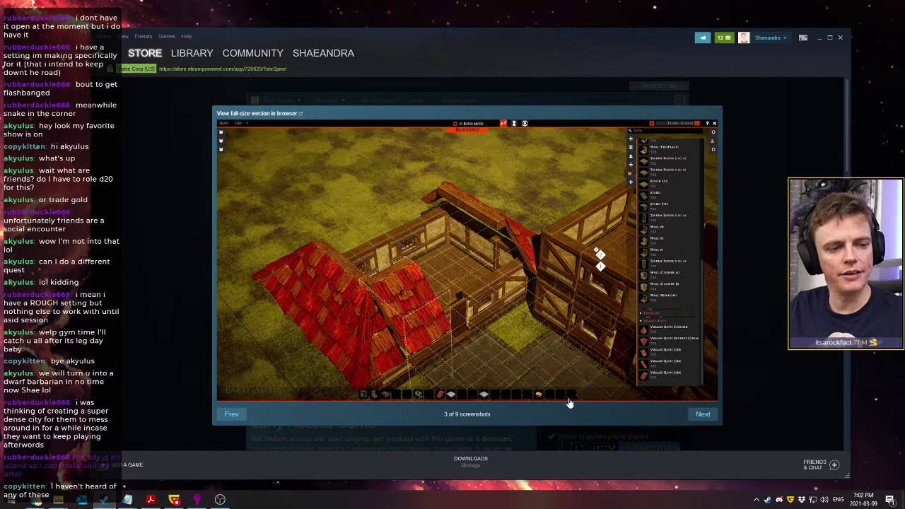
{"action": "left_click", "coordinate": [702, 416]}
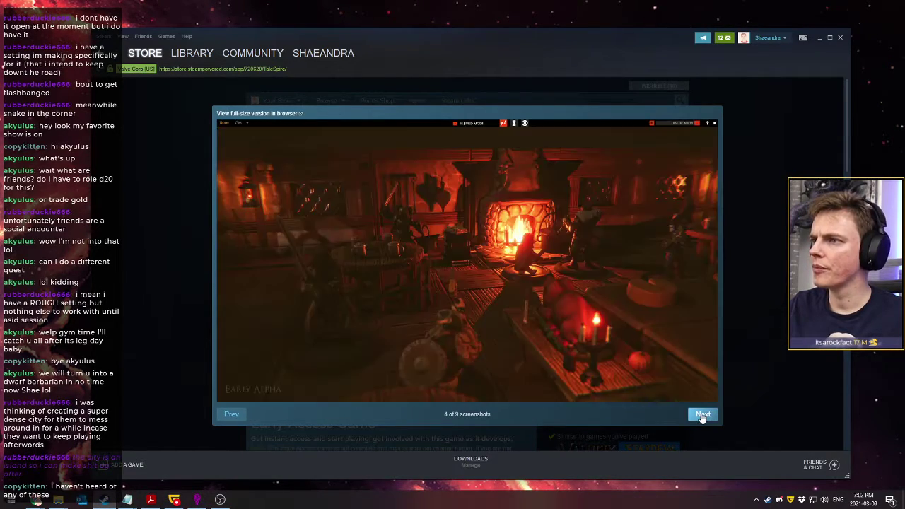
{"action": "left_click", "coordinate": [702, 416]}
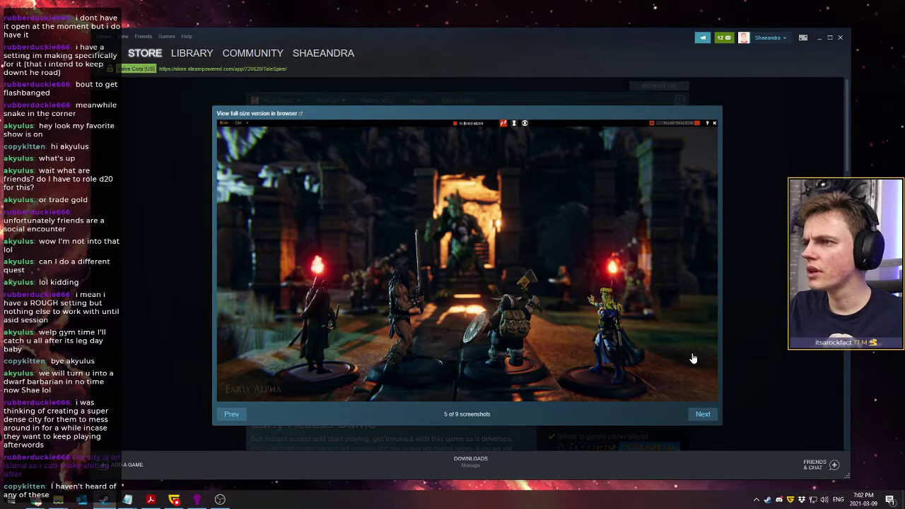
{"action": "left_click", "coordinate": [697, 416]}
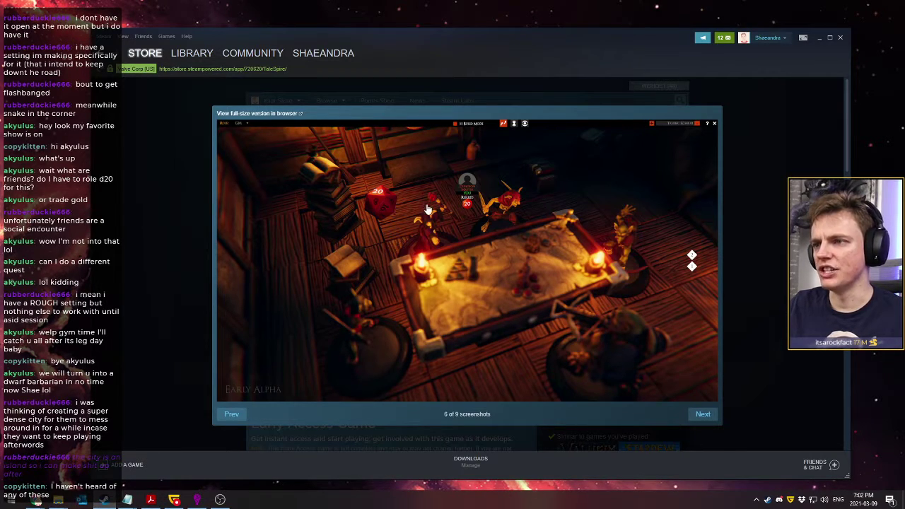
{"action": "left_click", "coordinate": [702, 415]}
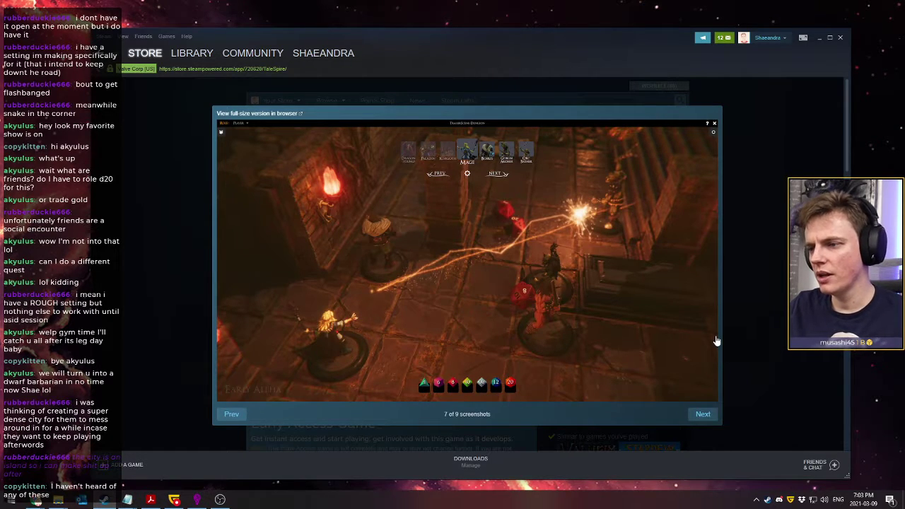
{"action": "left_click", "coordinate": [704, 414]}
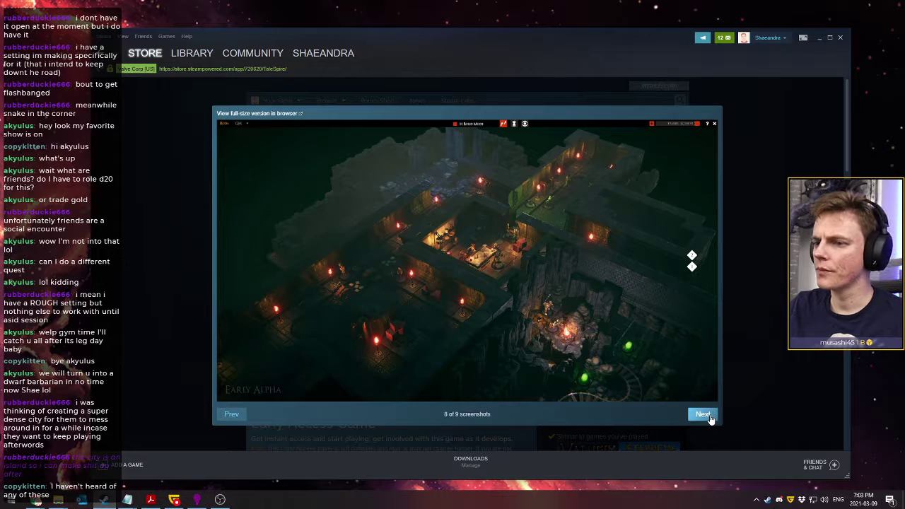
{"action": "left_click", "coordinate": [704, 414]}
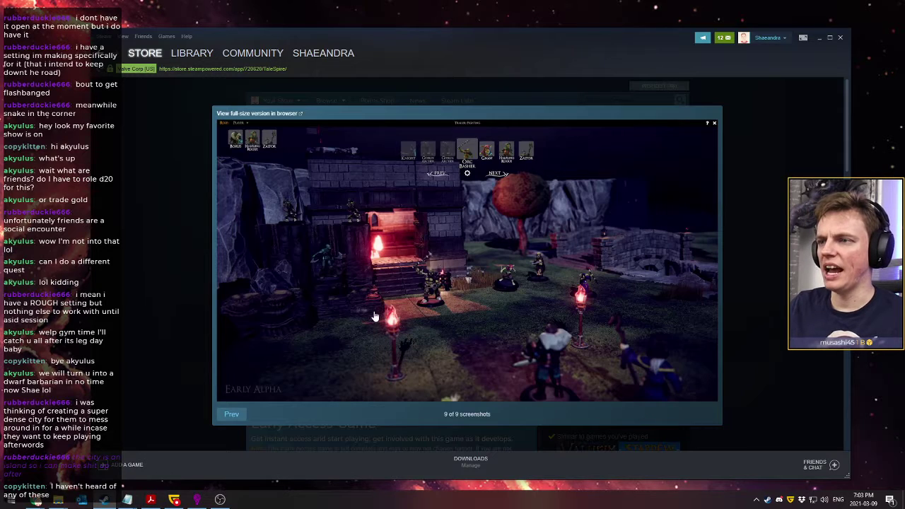
{"action": "right_click", "coordinate": [503, 164]}
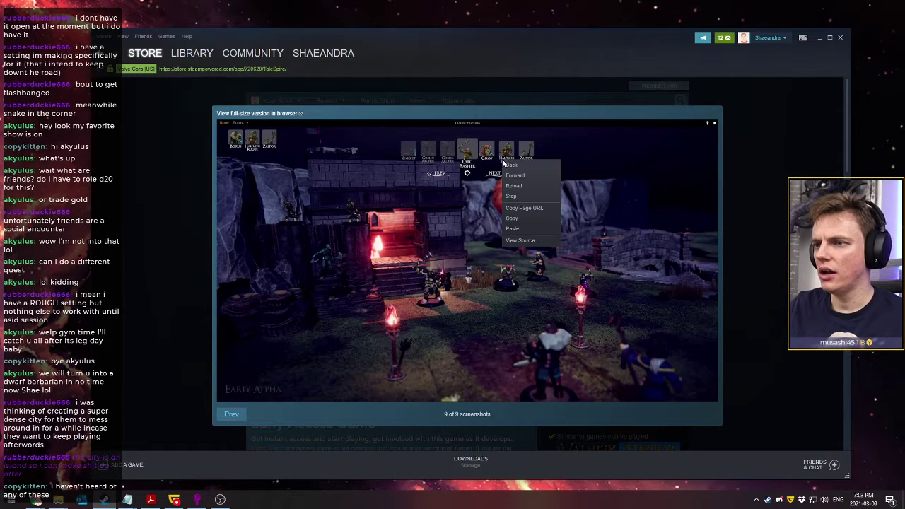
{"action": "left_click", "coordinate": [169, 308]}
{"action": "left_click", "coordinate": [170, 309]}
Examine TaleSpire's announcements, game description, system requirements and similar games, and recheck its early access and release details
{"action": "scroll", "coordinate": [170, 309], "scroll_direction": "down", "scroll_amount": 3}
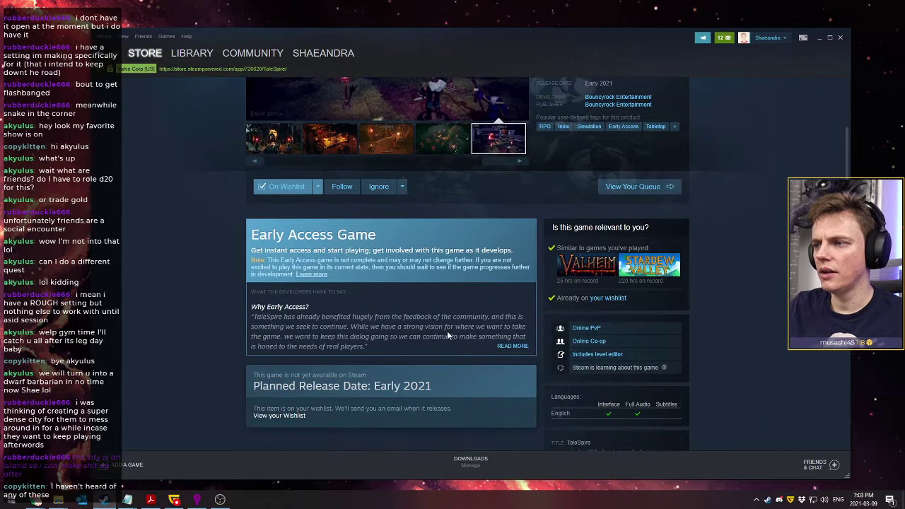
{"action": "scroll", "coordinate": [164, 387], "scroll_direction": "down", "scroll_amount": 3}
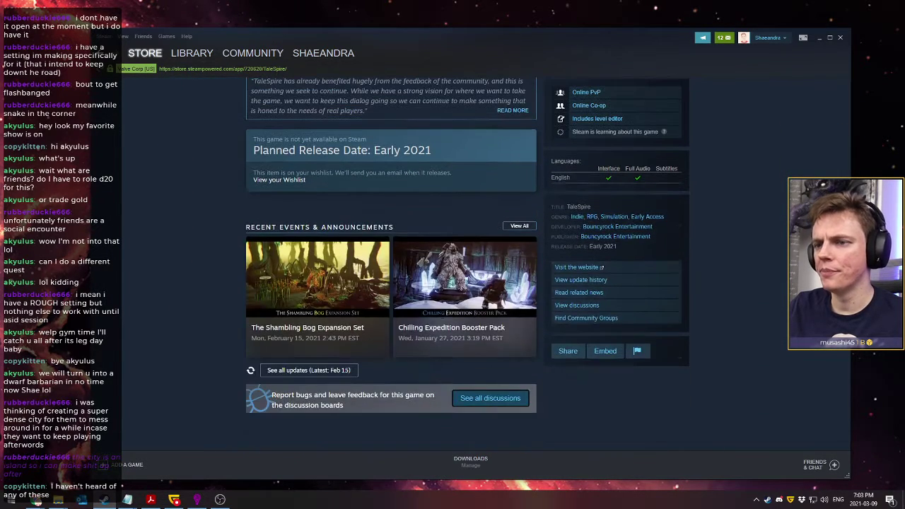
{"action": "scroll", "coordinate": [164, 388], "scroll_direction": "down", "scroll_amount": 4}
{"action": "scroll", "coordinate": [170, 381], "scroll_direction": "down", "scroll_amount": 1}
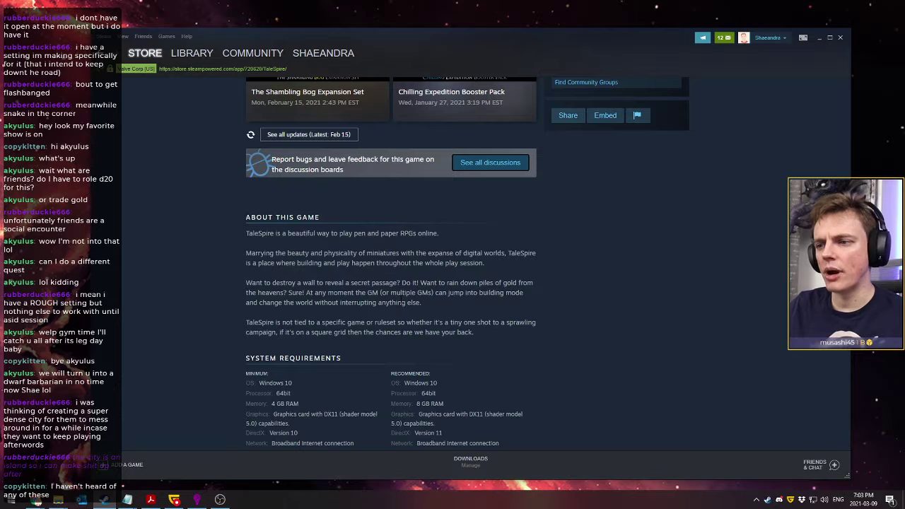
{"action": "scroll", "coordinate": [248, 307], "scroll_direction": "down", "scroll_amount": 5}
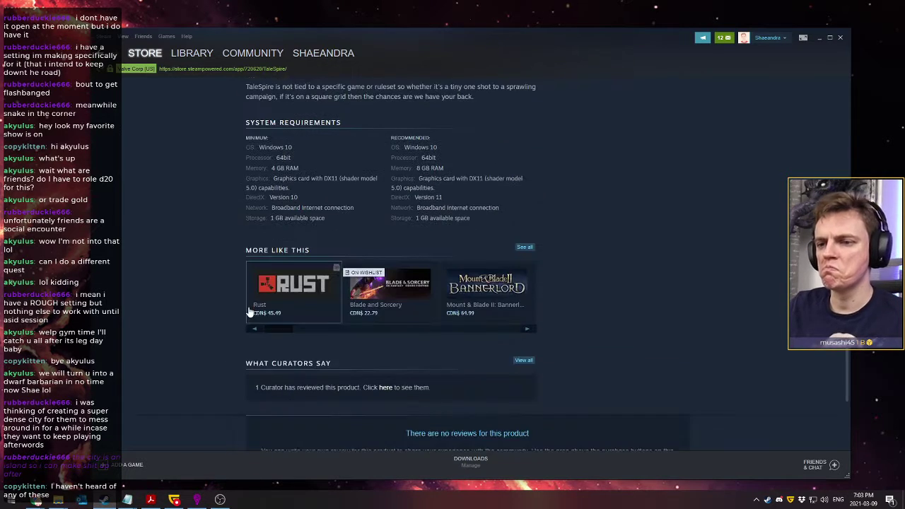
{"action": "scroll", "coordinate": [175, 348], "scroll_direction": "up", "scroll_amount": 15}
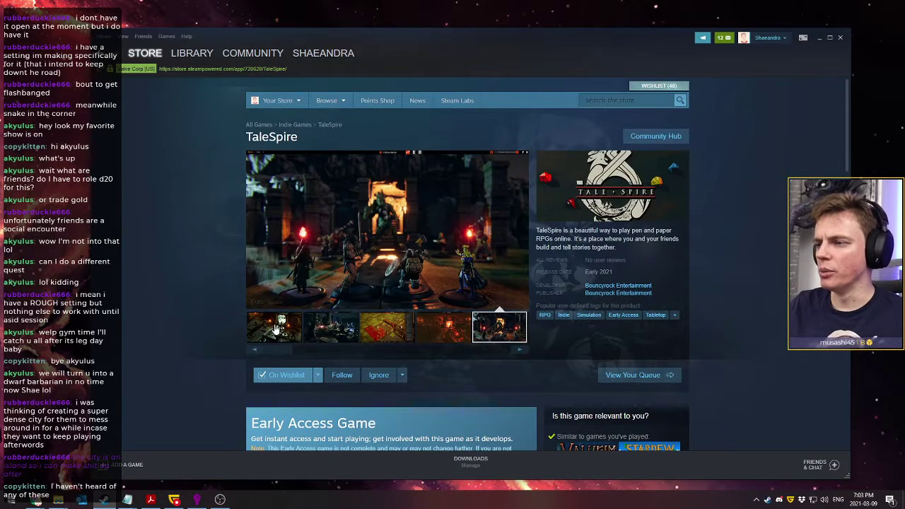
{"action": "scroll", "coordinate": [280, 324], "scroll_direction": "down", "scroll_amount": 3}
{"action": "scroll", "coordinate": [280, 324], "scroll_direction": "down", "scroll_amount": 1}
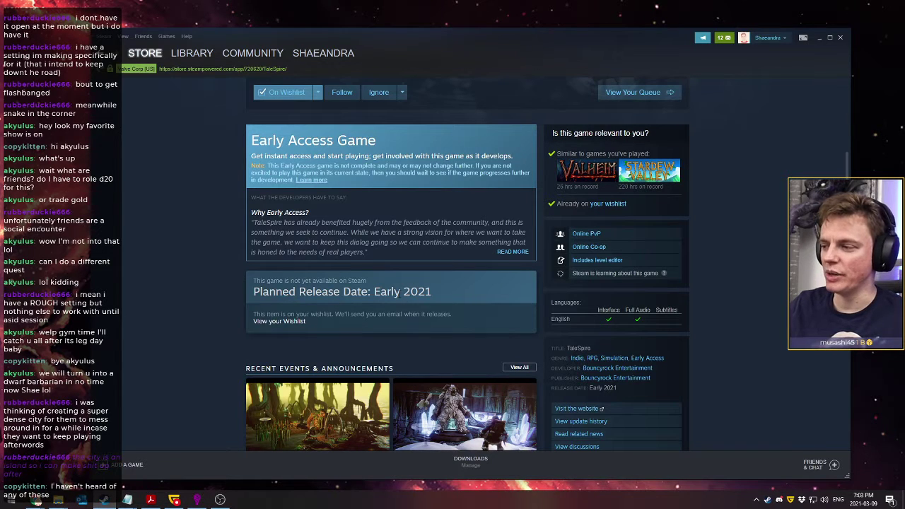
{"action": "scroll", "coordinate": [399, 293], "scroll_direction": "down", "scroll_amount": 3}
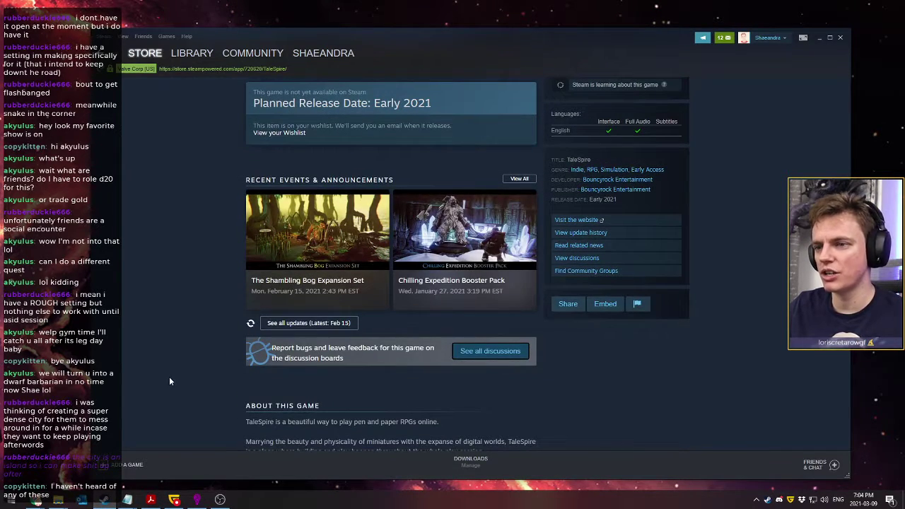
{"action": "scroll", "coordinate": [172, 375], "scroll_direction": "up", "scroll_amount": 5}
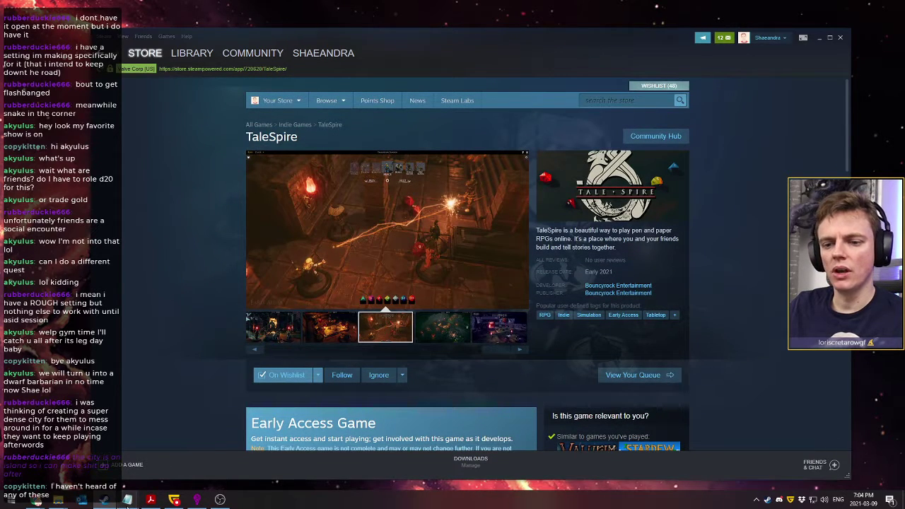
Check the notes list for the next tool, then search the Steam store for Wildshape and open the Wildshape - Map Editor + VTT page
{"action": "mouse_move", "coordinate": [127, 500]}
{"action": "left_click", "coordinate": [177, 455]}
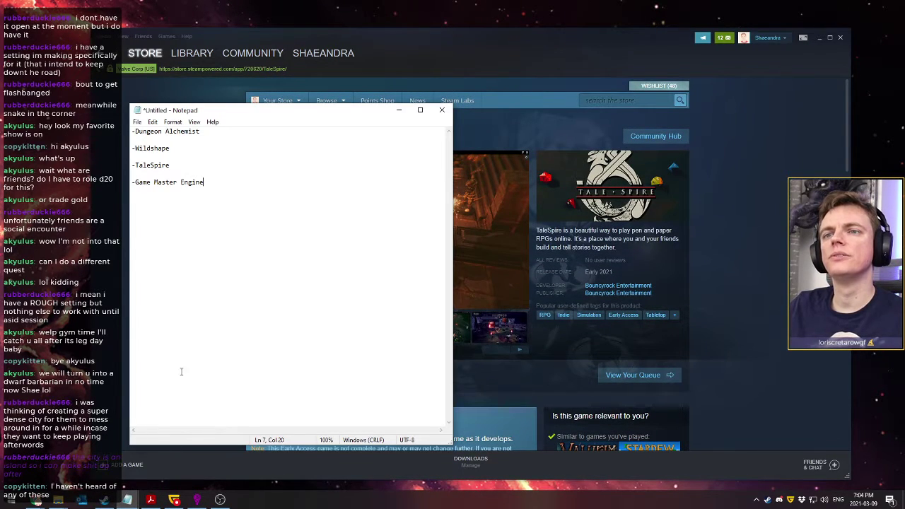
{"action": "left_click", "coordinate": [399, 111]}
{"action": "left_click", "coordinate": [603, 103]}
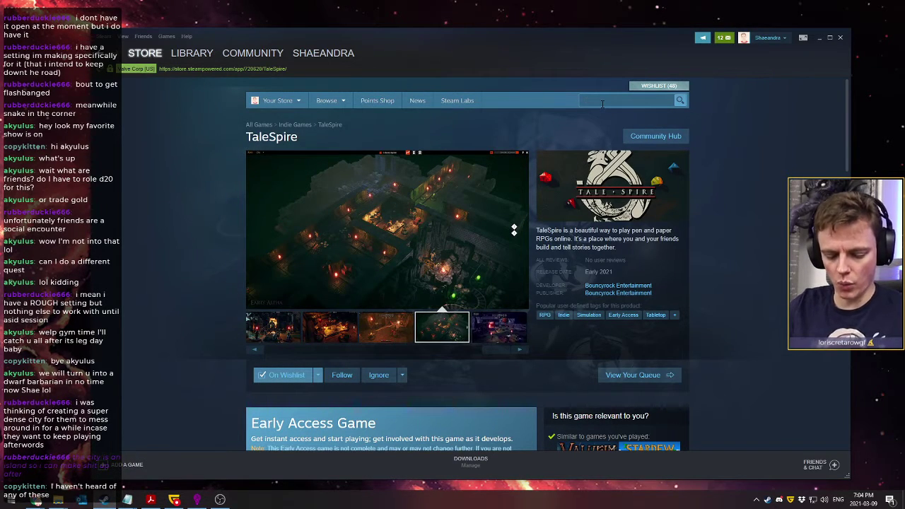
{"action": "type", "text": "Wildshape"}
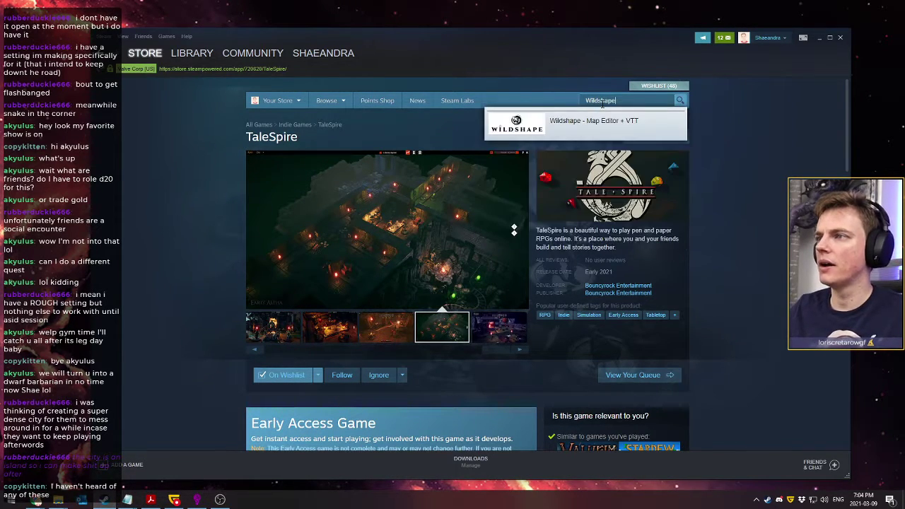
{"action": "left_click", "coordinate": [597, 122]}
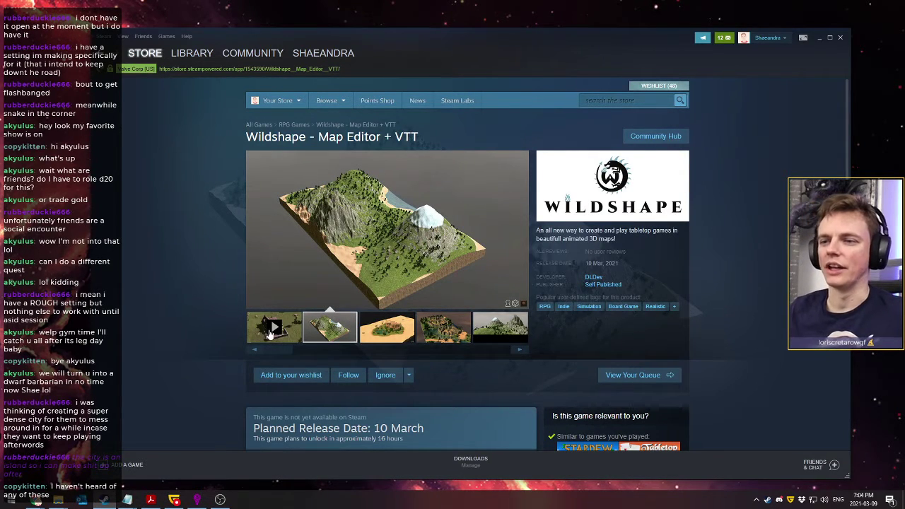
Preview Wildshape's desert, castle and mountain screenshots, enlarge the mountain one, step back to the castle one and close the viewer
{"action": "left_click", "coordinate": [393, 337]}
{"action": "left_click", "coordinate": [463, 333]}
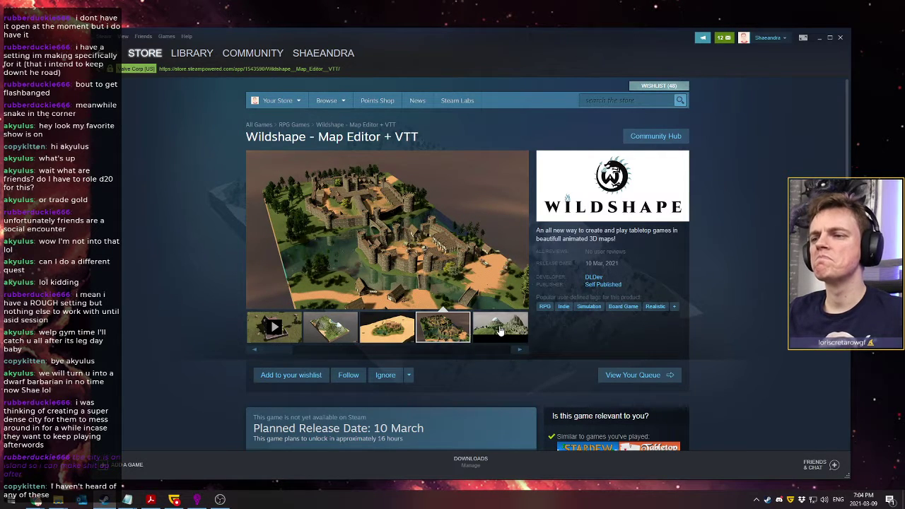
{"action": "left_click", "coordinate": [487, 331]}
{"action": "left_click", "coordinate": [416, 246]}
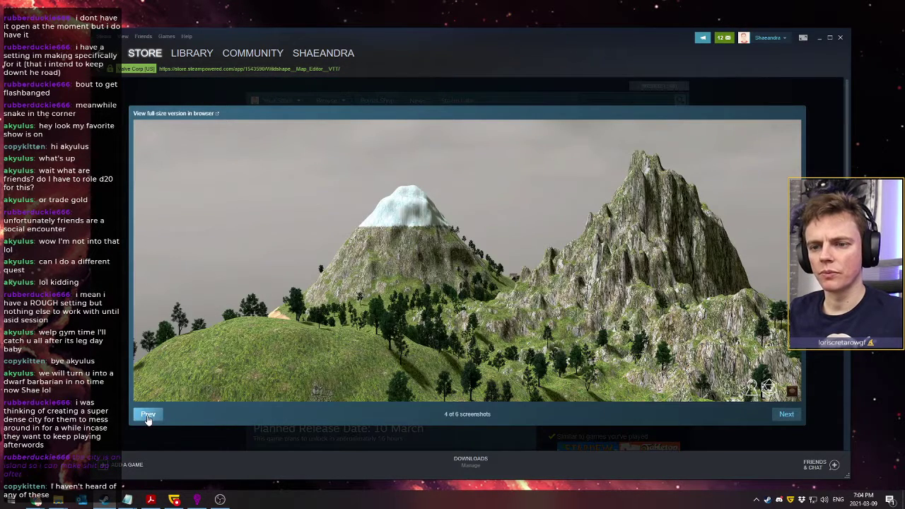
{"action": "left_click", "coordinate": [147, 415]}
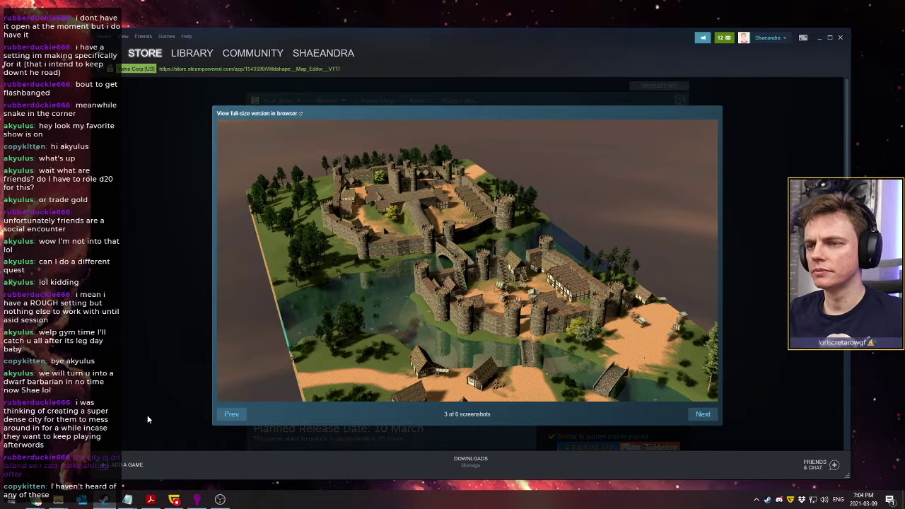
{"action": "left_click", "coordinate": [147, 418]}
Enlarge the castle screenshot again, browse forward through to the sixth screenshot and close the viewer
{"action": "left_click", "coordinate": [386, 234]}
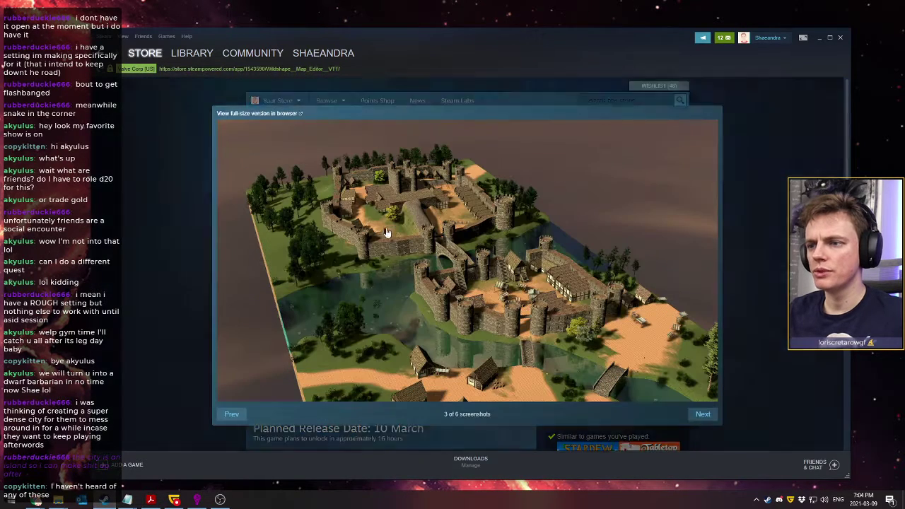
{"action": "left_click", "coordinate": [702, 415]}
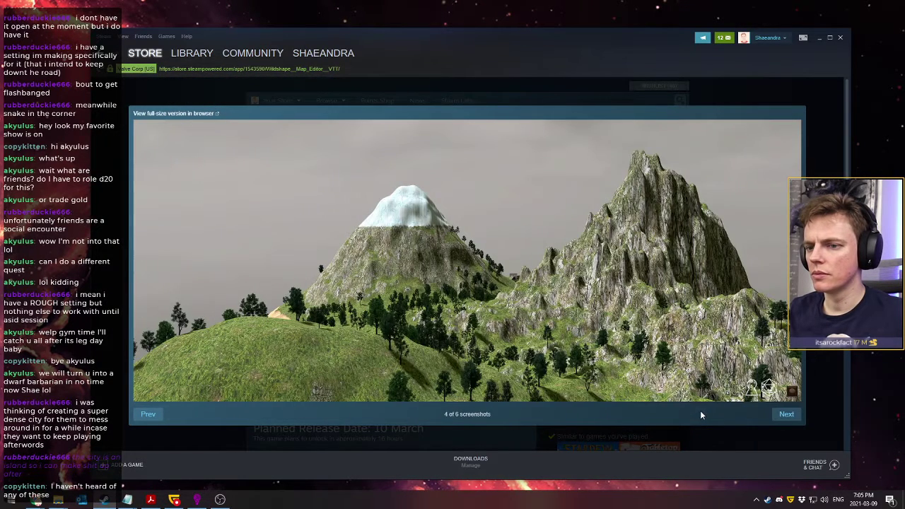
{"action": "left_click", "coordinate": [787, 415]}
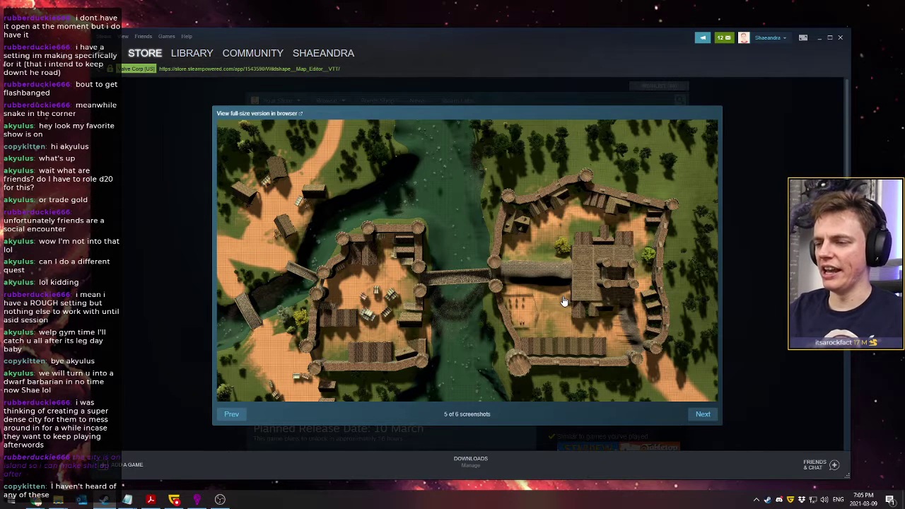
{"action": "left_click", "coordinate": [702, 415]}
{"action": "left_click", "coordinate": [758, 352]}
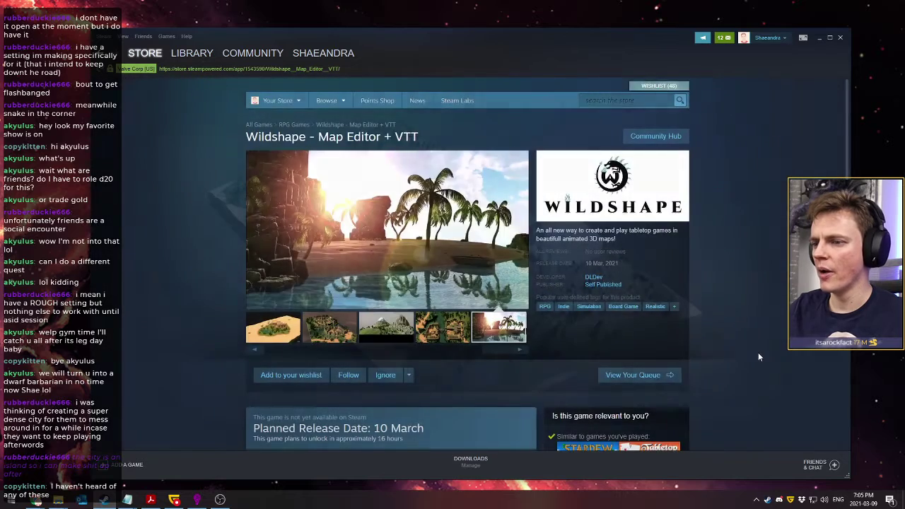
Add Wildshape to the wishlist and skim its game description and system requirements
{"action": "scroll", "coordinate": [751, 343], "scroll_direction": "down", "scroll_amount": 3}
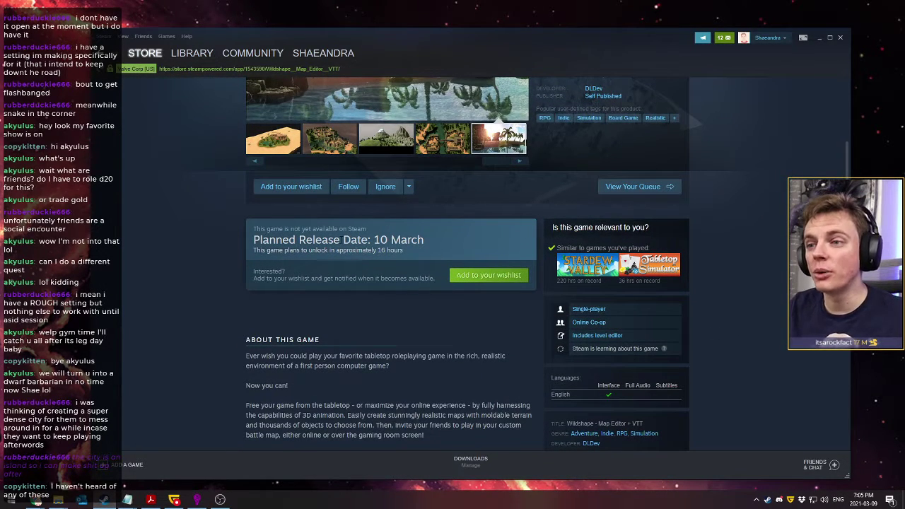
{"action": "left_click", "coordinate": [469, 278]}
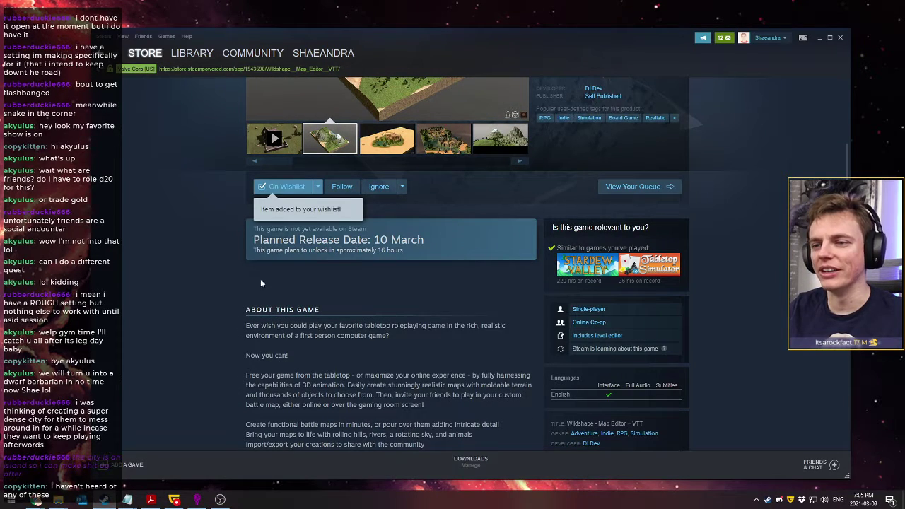
{"action": "scroll", "coordinate": [199, 314], "scroll_direction": "down", "scroll_amount": 2}
{"action": "scroll", "coordinate": [208, 311], "scroll_direction": "down", "scroll_amount": 3}
{"action": "scroll", "coordinate": [208, 313], "scroll_direction": "up", "scroll_amount": 2}
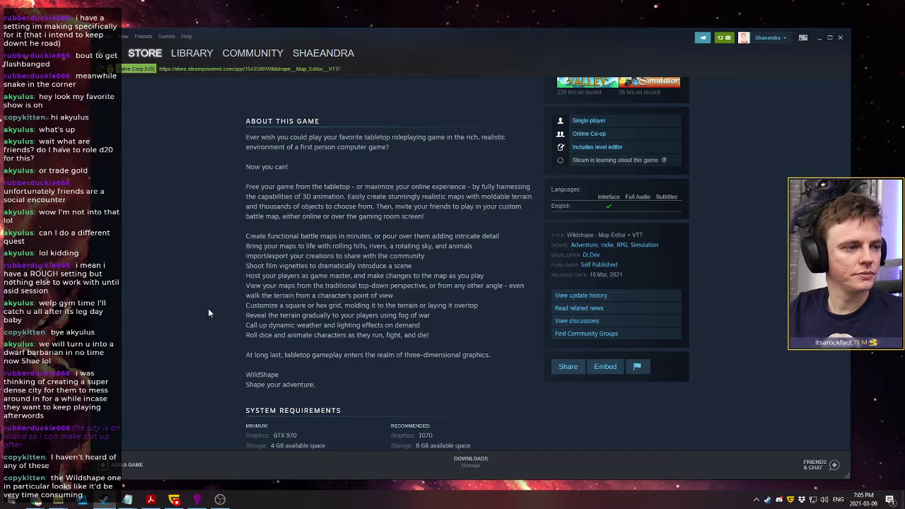
{"action": "scroll", "coordinate": [208, 309], "scroll_direction": "up", "scroll_amount": 5}
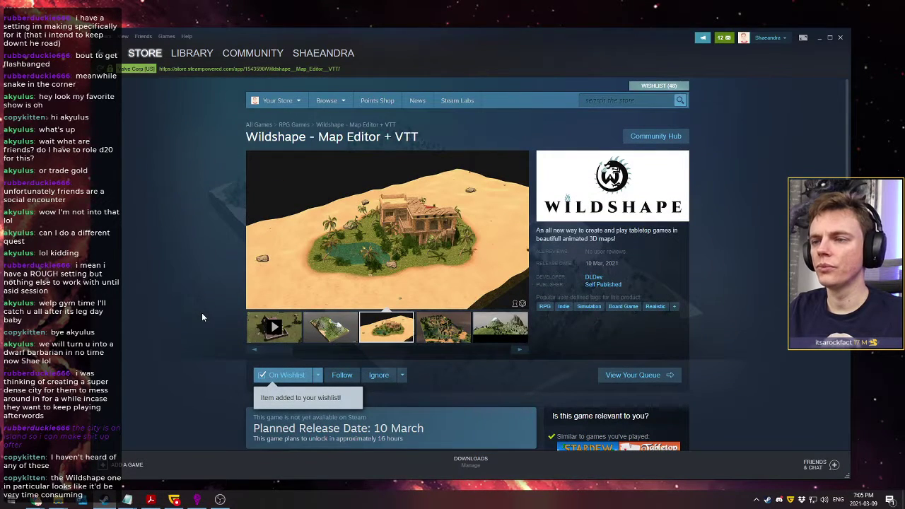
Compare Wildshape's mountain island, castle, desert oasis and snowy peak screenshots in the page preview, ending on the mountain island
{"action": "left_click", "coordinate": [325, 327]}
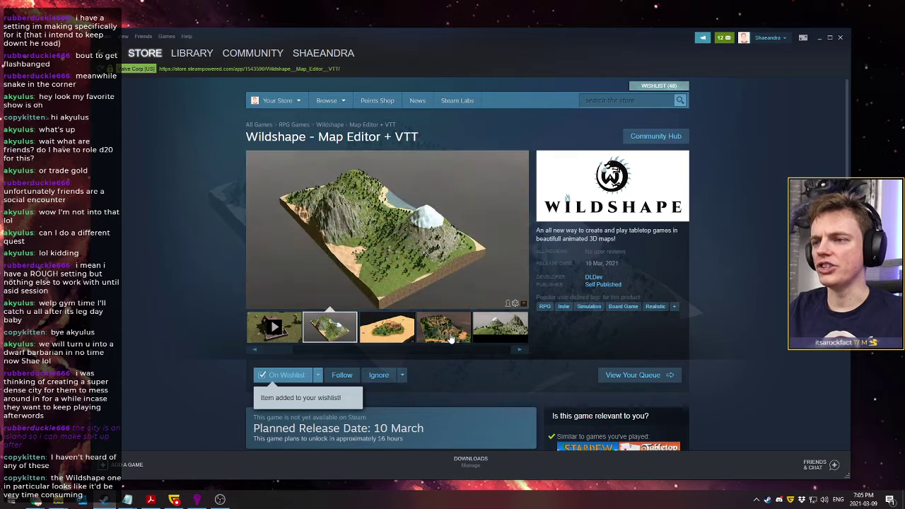
{"action": "left_click", "coordinate": [450, 338]}
{"action": "left_click", "coordinate": [387, 329]}
{"action": "left_click", "coordinate": [503, 338]}
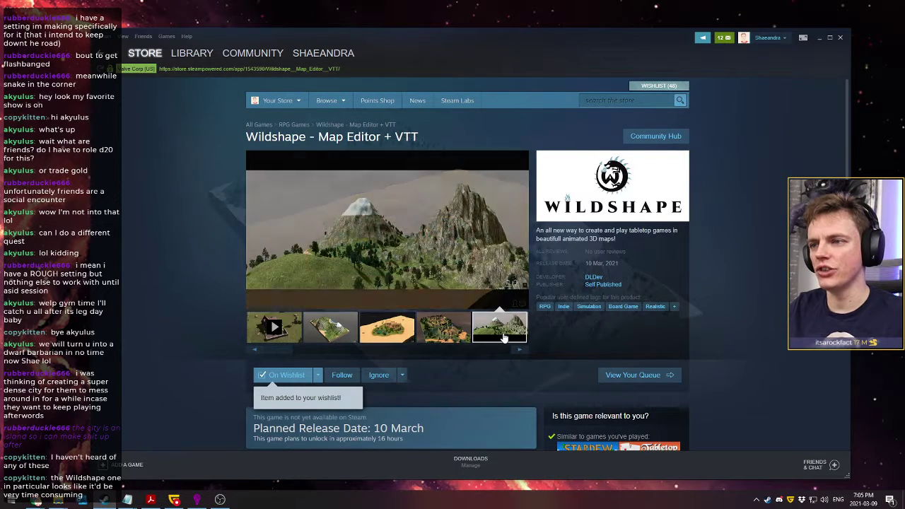
{"action": "left_click", "coordinate": [432, 328]}
{"action": "left_click", "coordinate": [370, 331]}
{"action": "left_click", "coordinate": [319, 335]}
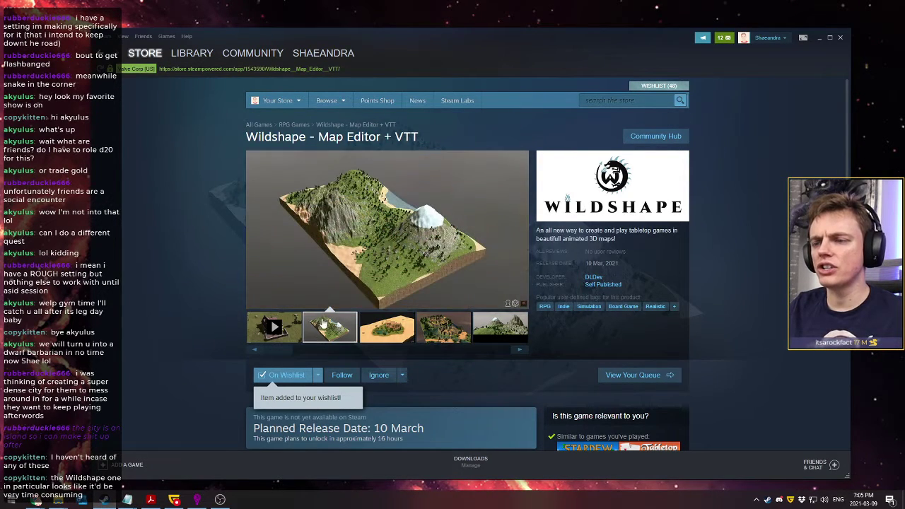
Cycle forward through all of Wildshape's previewed media, revisit the desert oasis screenshot and advance to the castle one
{"action": "left_click", "coordinate": [520, 350]}
{"action": "left_click", "coordinate": [519, 350]}
{"action": "left_click", "coordinate": [519, 350]}
{"action": "left_click", "coordinate": [520, 350]}
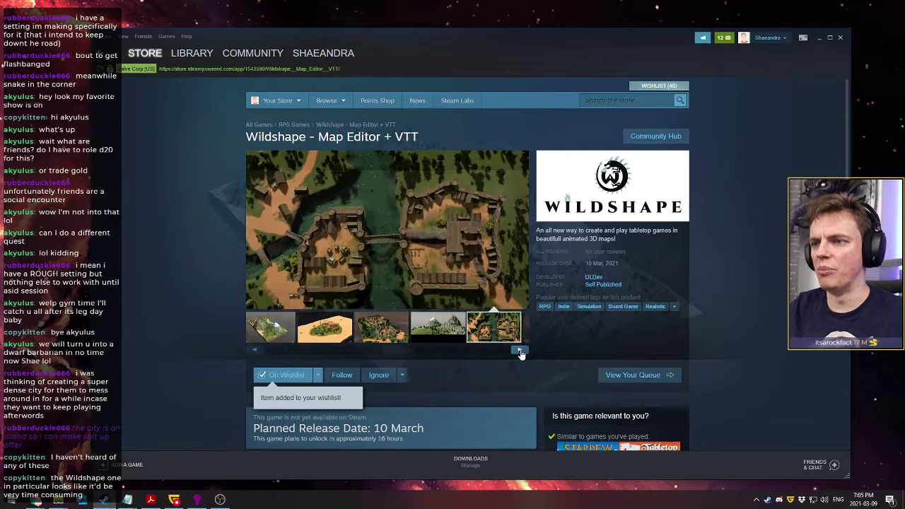
{"action": "left_click", "coordinate": [520, 350]}
{"action": "left_click", "coordinate": [519, 350]}
{"action": "left_click", "coordinate": [520, 350]}
{"action": "left_click", "coordinate": [390, 338]}
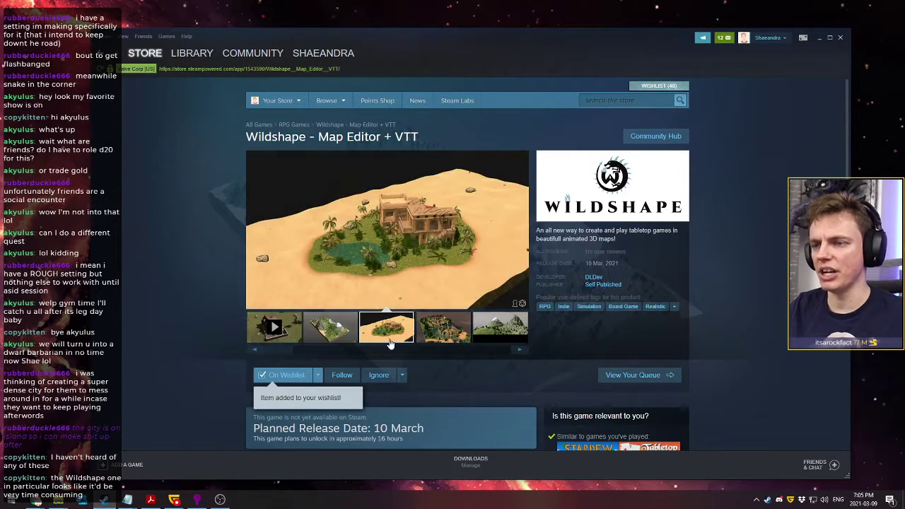
{"action": "left_click", "coordinate": [520, 350]}
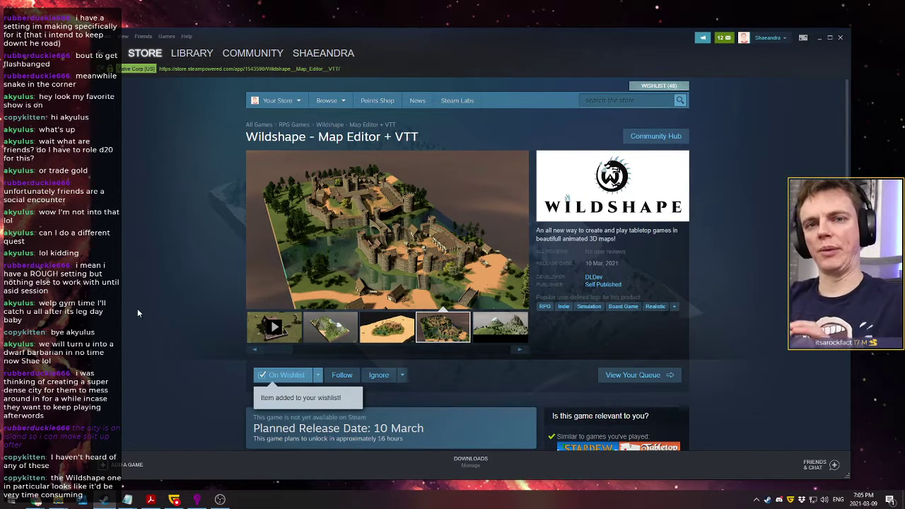
Examine Wildshape's game description, system requirements, similar games and planned release date
{"action": "scroll", "coordinate": [149, 278], "scroll_direction": "down", "scroll_amount": 5}
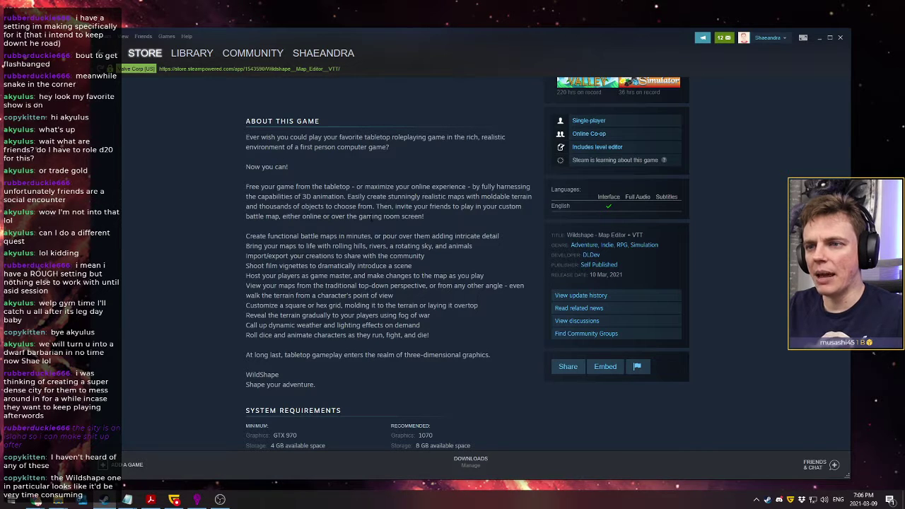
{"action": "scroll", "coordinate": [220, 276], "scroll_direction": "down", "scroll_amount": 4}
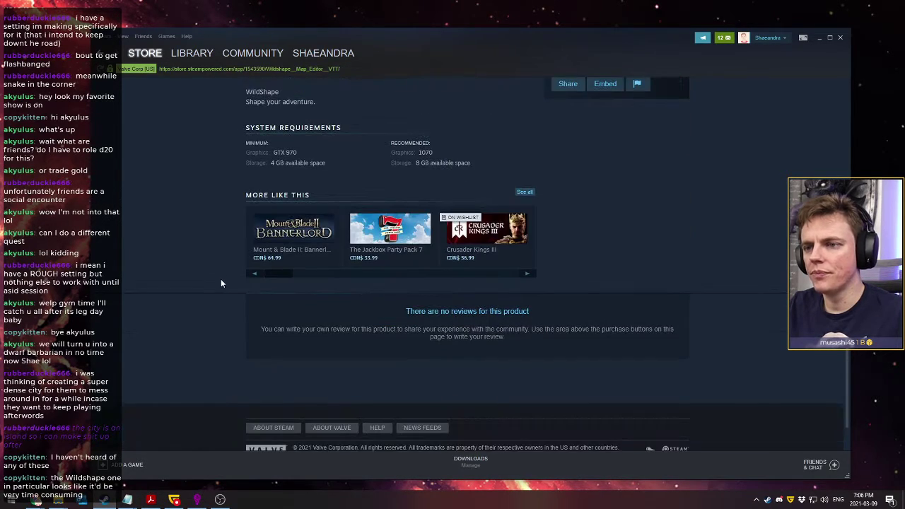
{"action": "scroll", "coordinate": [220, 283], "scroll_direction": "up", "scroll_amount": 4}
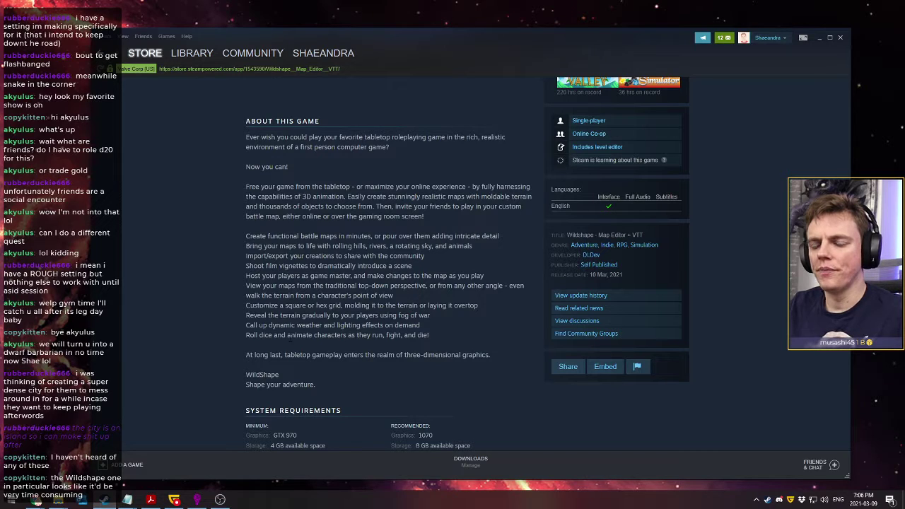
{"action": "scroll", "coordinate": [396, 269], "scroll_direction": "up", "scroll_amount": 2}
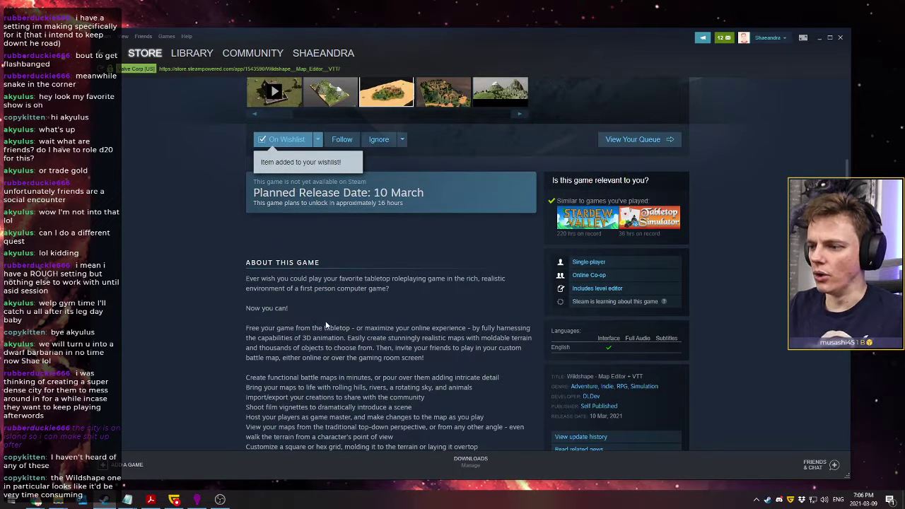
{"action": "scroll", "coordinate": [425, 289], "scroll_direction": "up", "scroll_amount": 3}
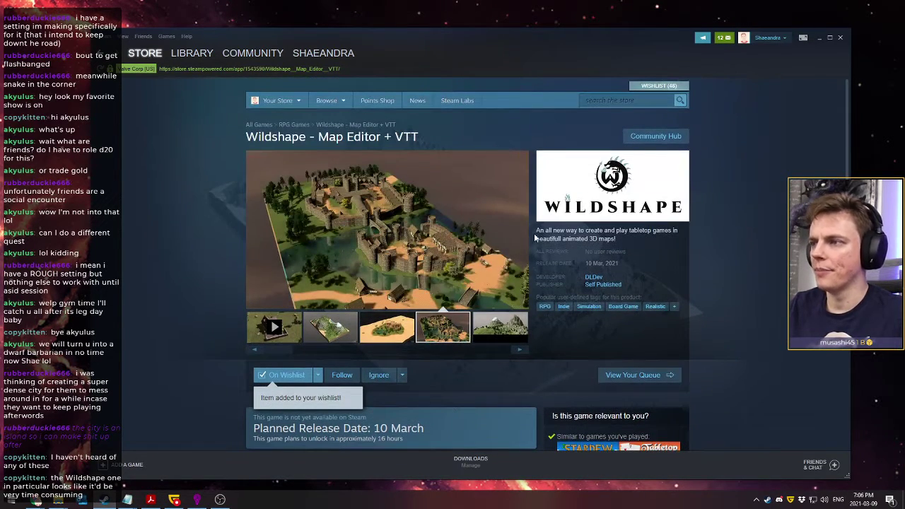
Search the Steam store for "dungeon alchemist", check the title against the notes list and dismiss the search suggestions
{"action": "left_click", "coordinate": [619, 101]}
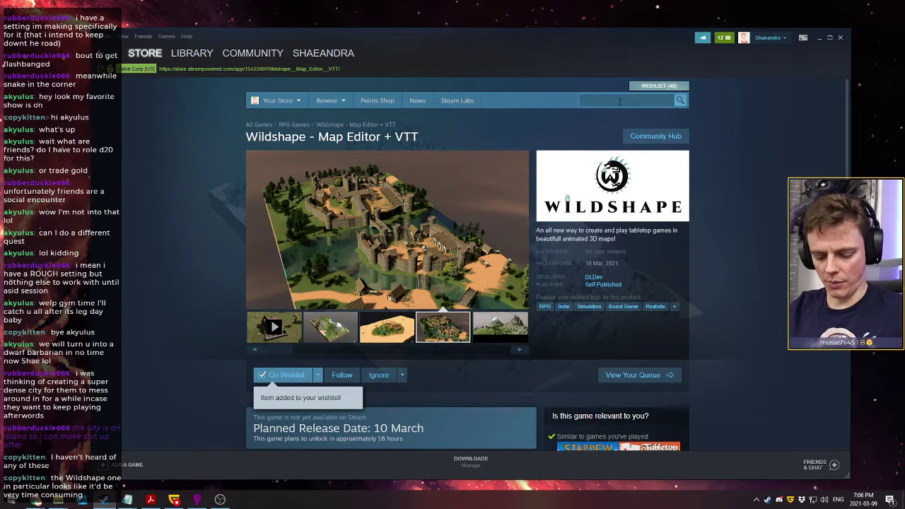
{"action": "type", "text": "dungeon alchemi"}
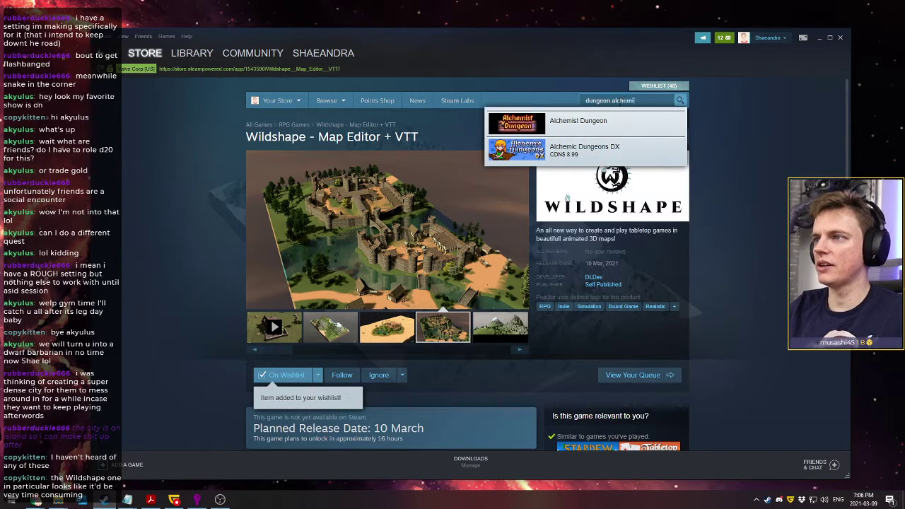
{"action": "type", "text": "st"}
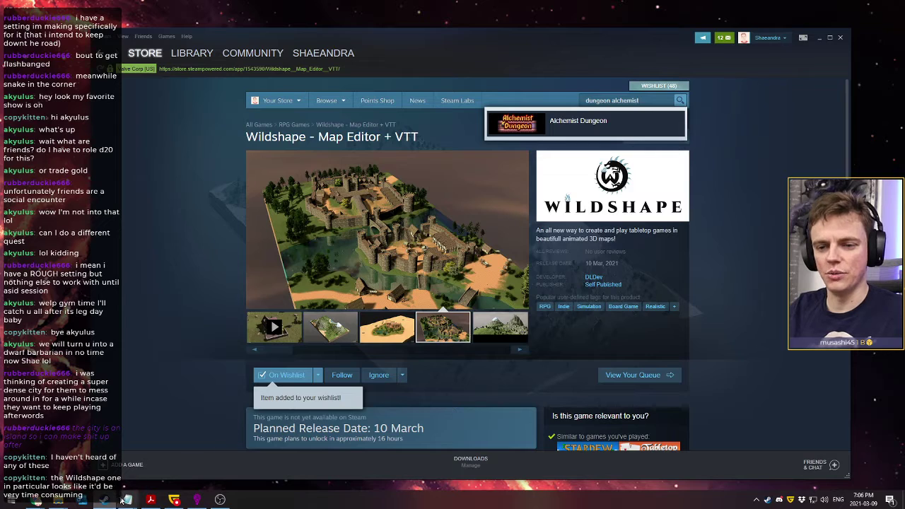
{"action": "mouse_move", "coordinate": [152, 481]}
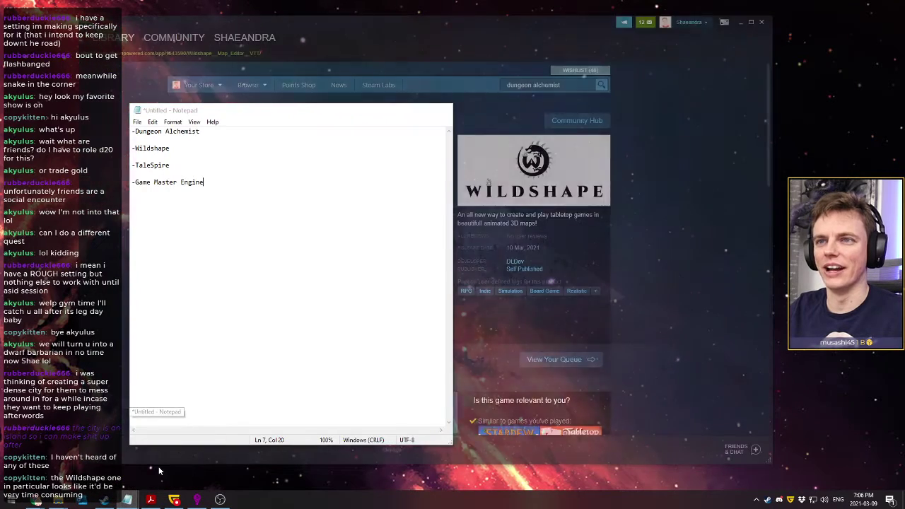
{"action": "left_click", "coordinate": [154, 467]}
{"action": "left_click", "coordinate": [442, 109]}
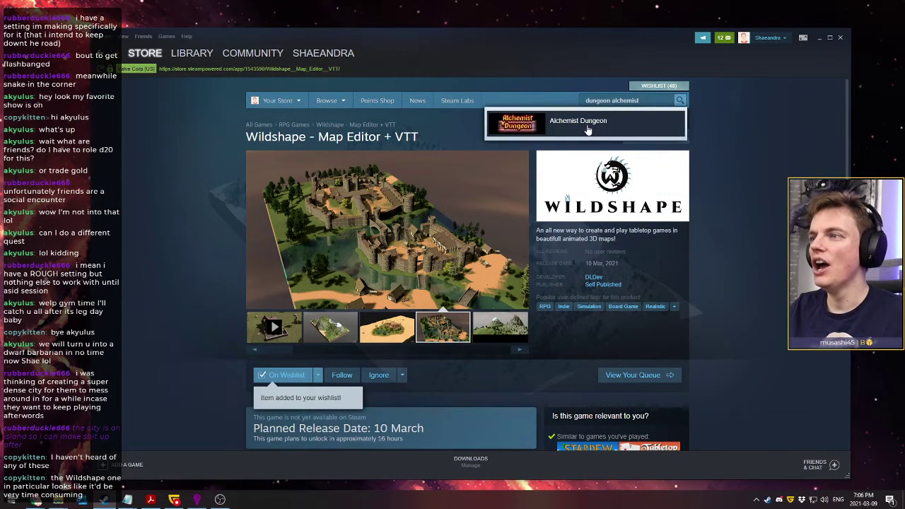
{"action": "left_click", "coordinate": [644, 97]}
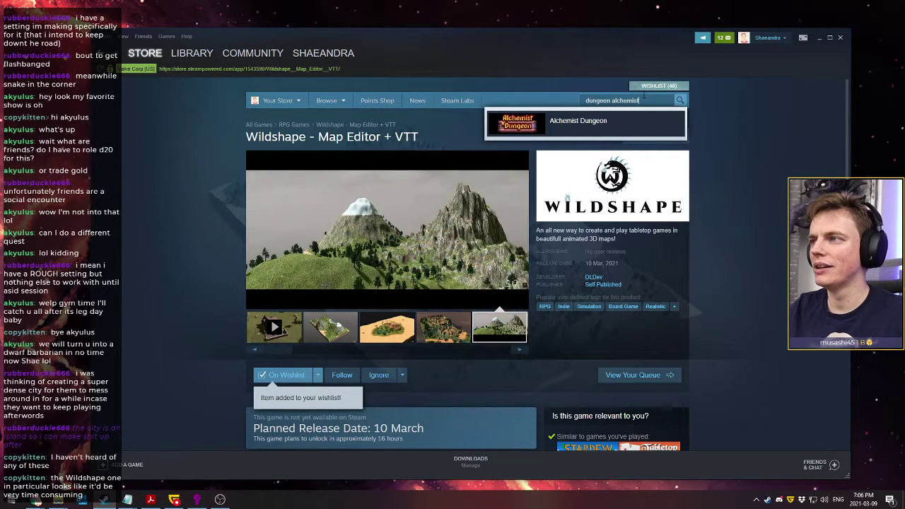
{"action": "left_click", "coordinate": [746, 125]}
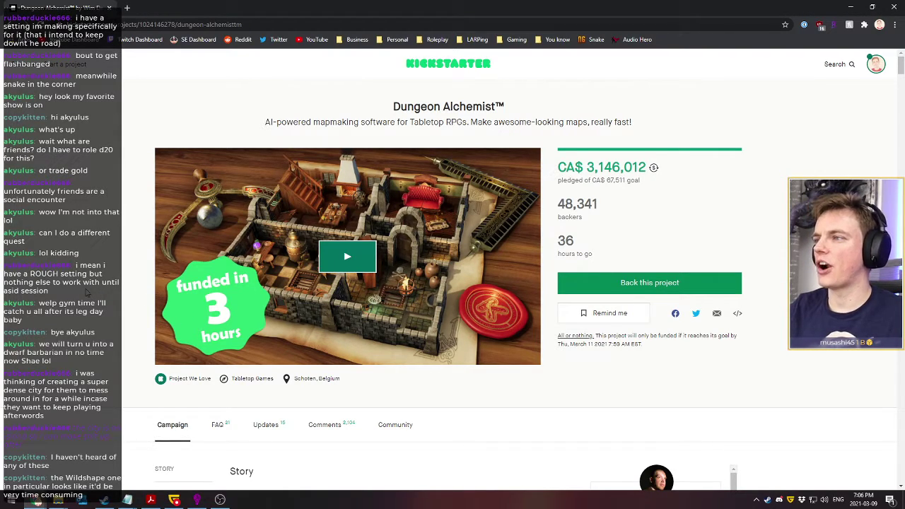
Skim the Dungeon Alchemist Kickstarter campaign page, covering its funding summary and the start of the pledge story
{"action": "scroll", "coordinate": [453, 283], "scroll_direction": "down", "scroll_amount": 3}
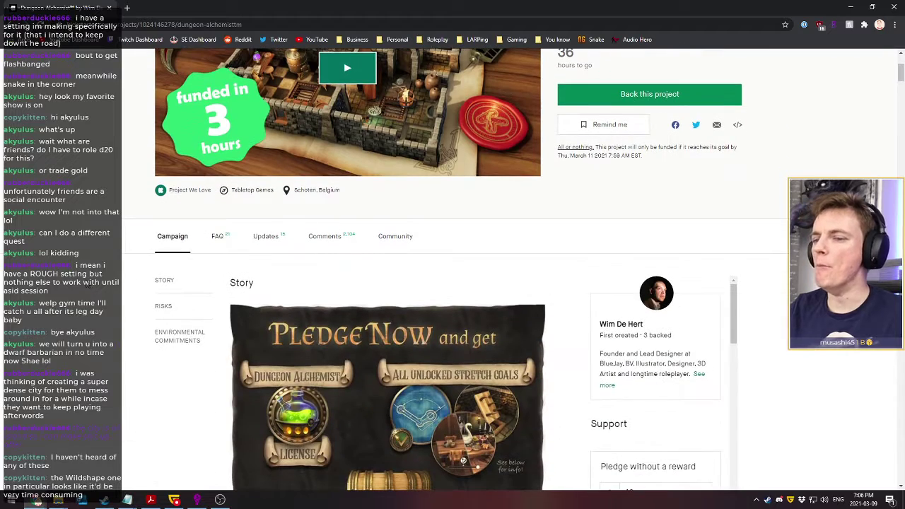
{"action": "scroll", "coordinate": [58, 218], "scroll_direction": "up", "scroll_amount": 3}
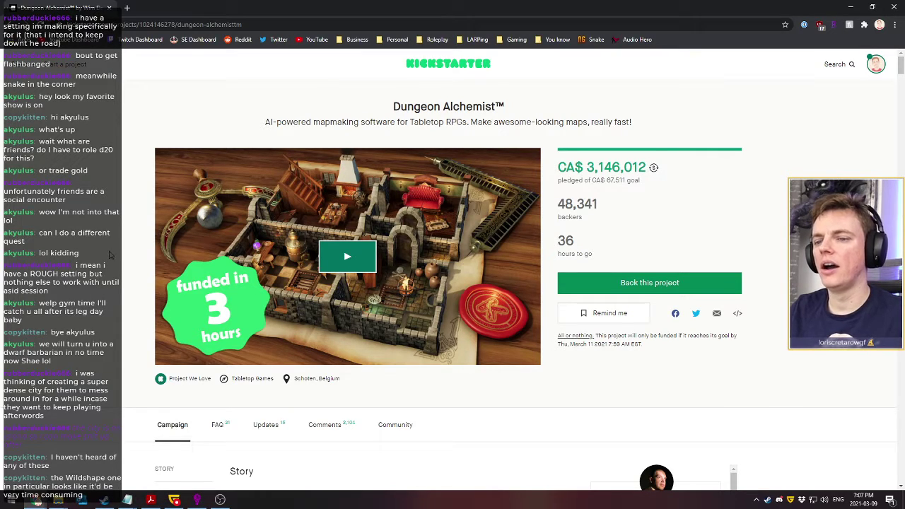
Examine the Dungeon Alchemist campaign's introduction and how-it-works section, covering map size, themes, shape drawing, generated rooms and object tweaking
{"action": "scroll", "coordinate": [41, 260], "scroll_direction": "down", "scroll_amount": 5}
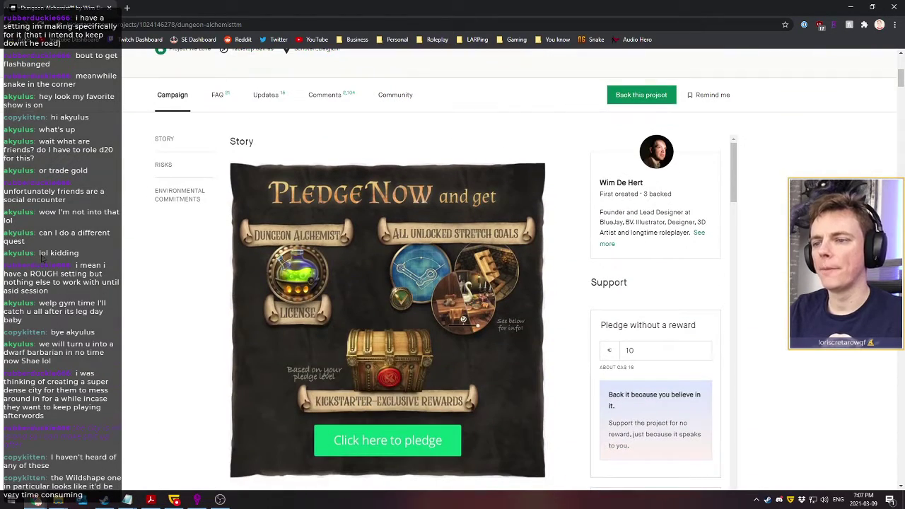
{"action": "scroll", "coordinate": [55, 246], "scroll_direction": "down", "scroll_amount": 5}
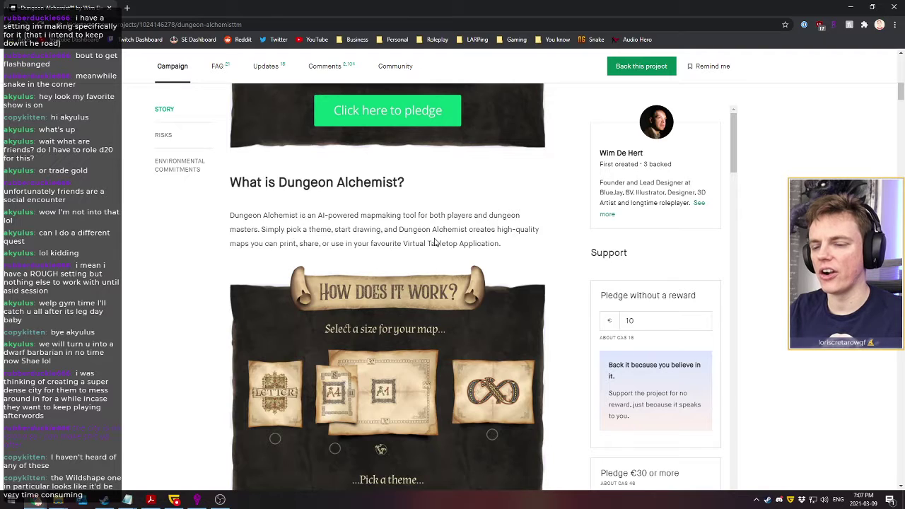
{"action": "scroll", "coordinate": [435, 242], "scroll_direction": "down", "scroll_amount": 2}
{"action": "scroll", "coordinate": [377, 330], "scroll_direction": "down", "scroll_amount": 3}
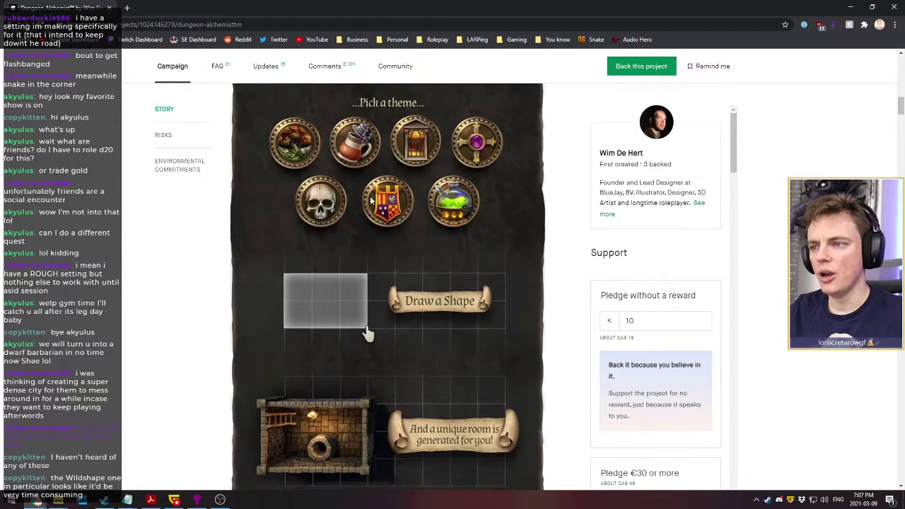
{"action": "scroll", "coordinate": [369, 170], "scroll_direction": "down", "scroll_amount": 1}
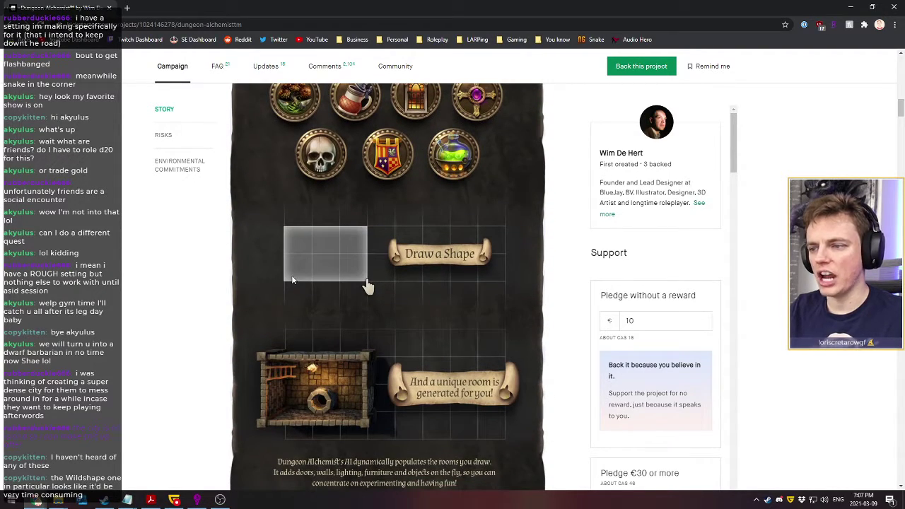
{"action": "scroll", "coordinate": [292, 277], "scroll_direction": "down", "scroll_amount": 3}
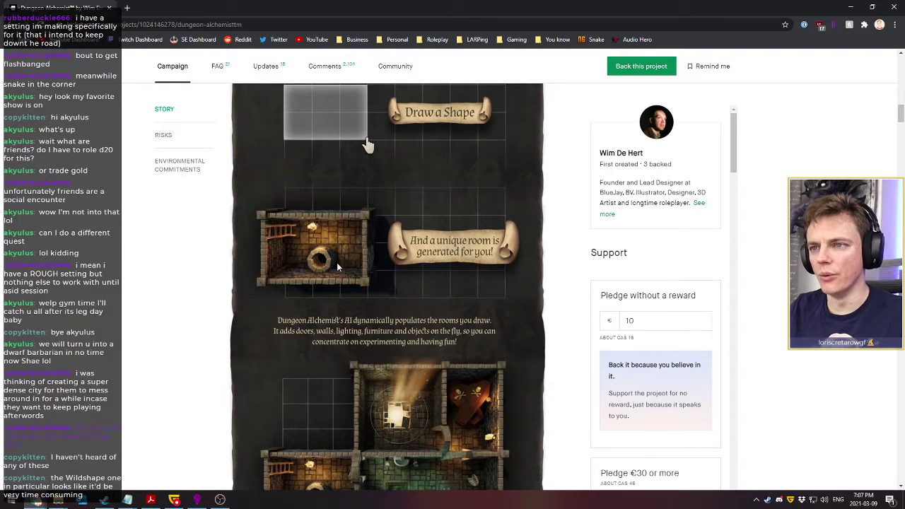
{"action": "scroll", "coordinate": [337, 265], "scroll_direction": "down", "scroll_amount": 2}
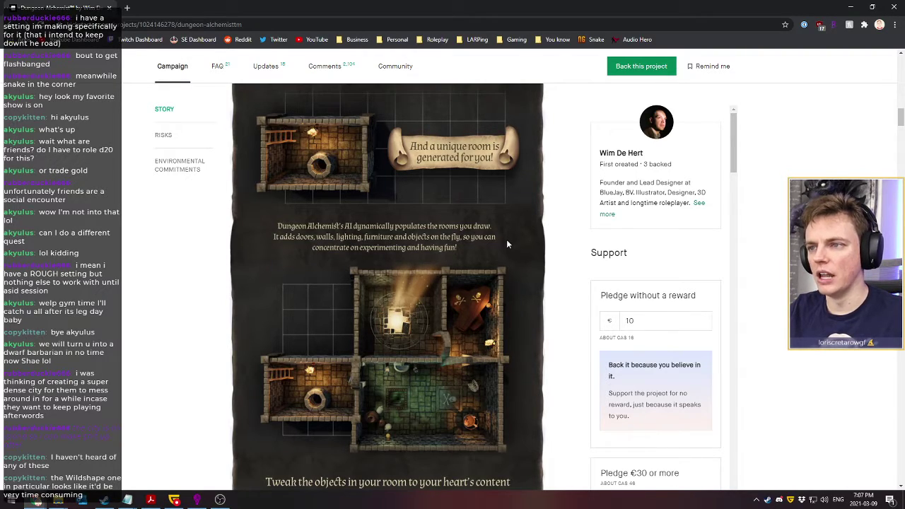
{"action": "scroll", "coordinate": [506, 239], "scroll_direction": "down", "scroll_amount": 3}
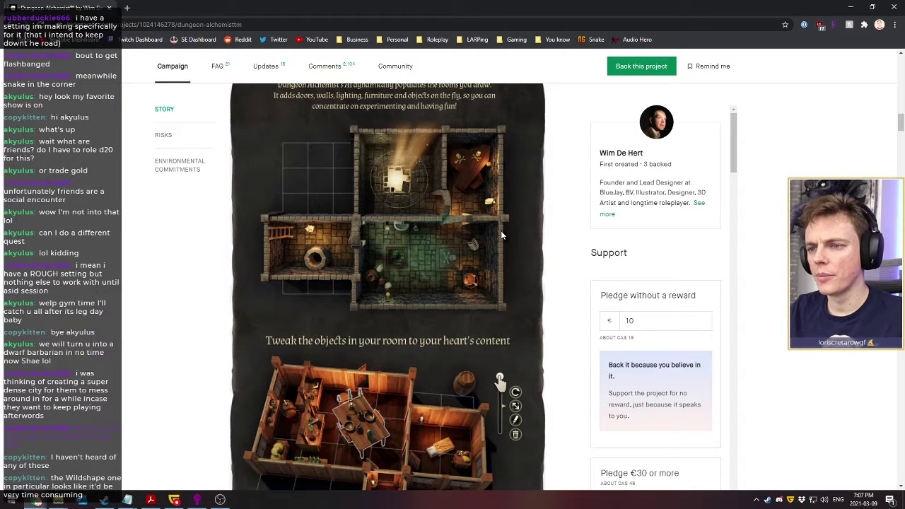
{"action": "scroll", "coordinate": [501, 235], "scroll_direction": "down", "scroll_amount": 1}
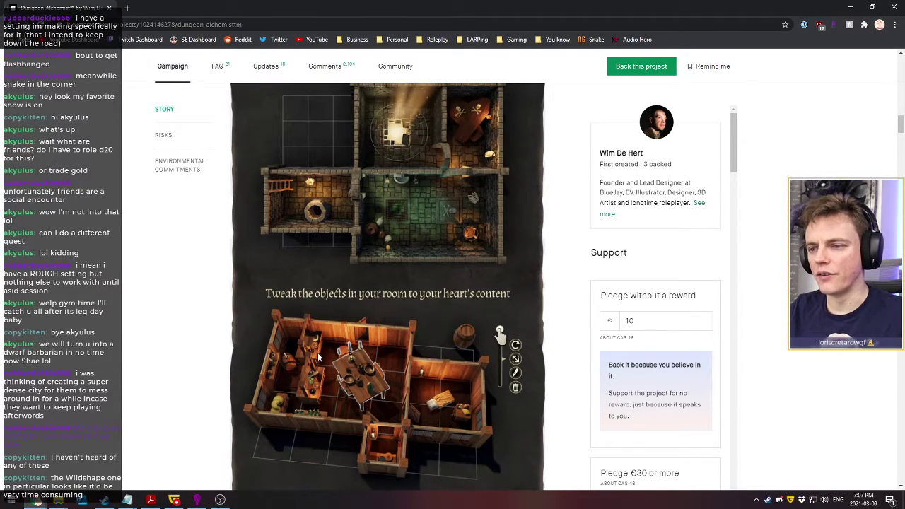
Examine the campaign's illustrations of combined themes, map perspectives, printed maps and import into Virtual Tabletop software
{"action": "scroll", "coordinate": [364, 359], "scroll_direction": "down", "scroll_amount": 7}
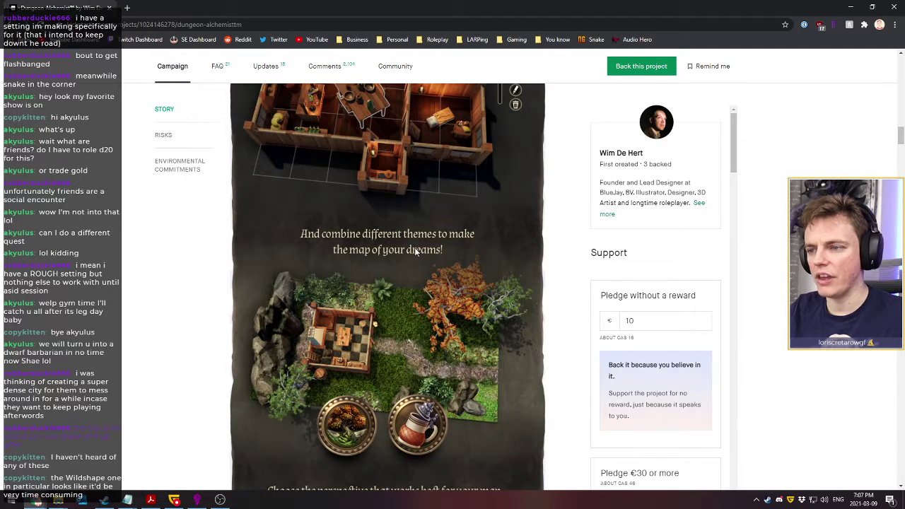
{"action": "scroll", "coordinate": [416, 251], "scroll_direction": "down", "scroll_amount": 4}
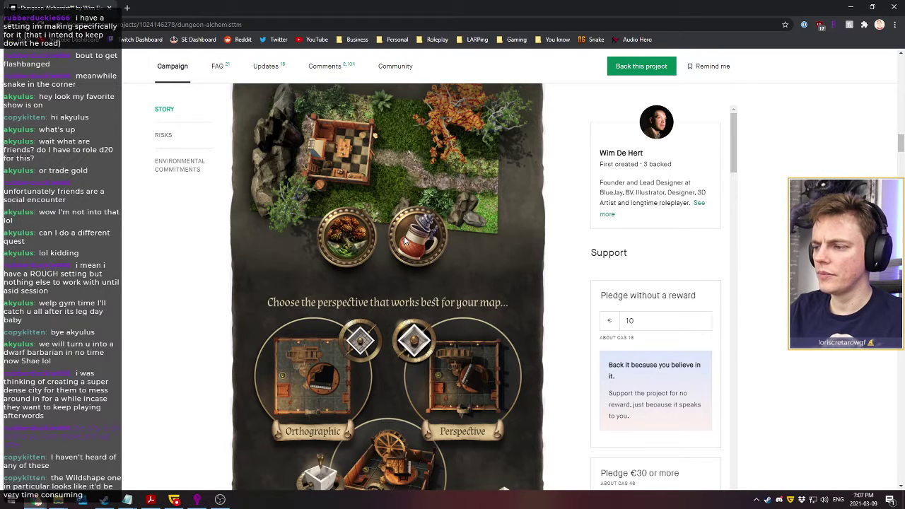
{"action": "scroll", "coordinate": [405, 241], "scroll_direction": "down", "scroll_amount": 6}
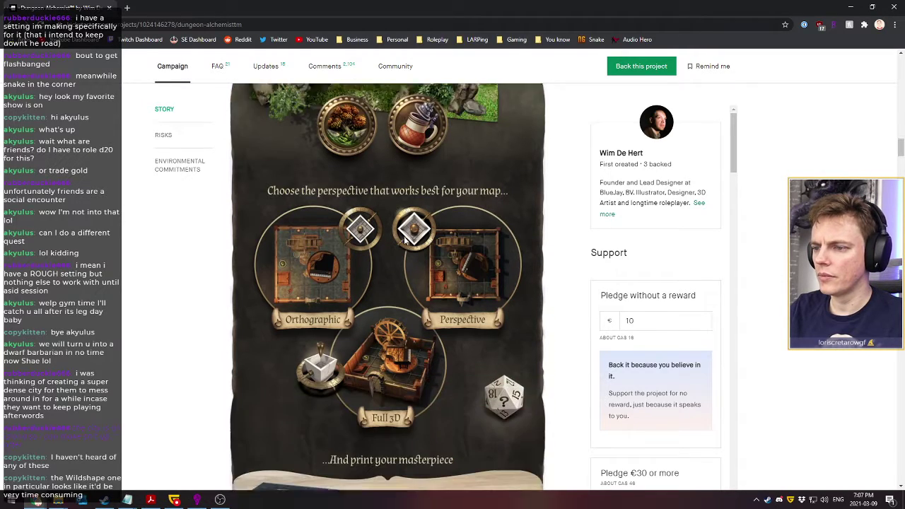
{"action": "scroll", "coordinate": [405, 241], "scroll_direction": "down", "scroll_amount": 1}
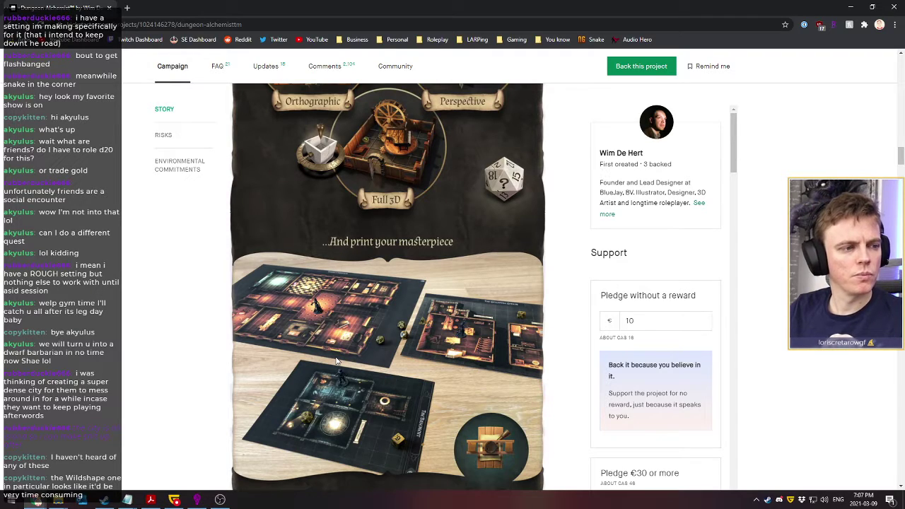
{"action": "scroll", "coordinate": [338, 361], "scroll_direction": "down", "scroll_amount": 3}
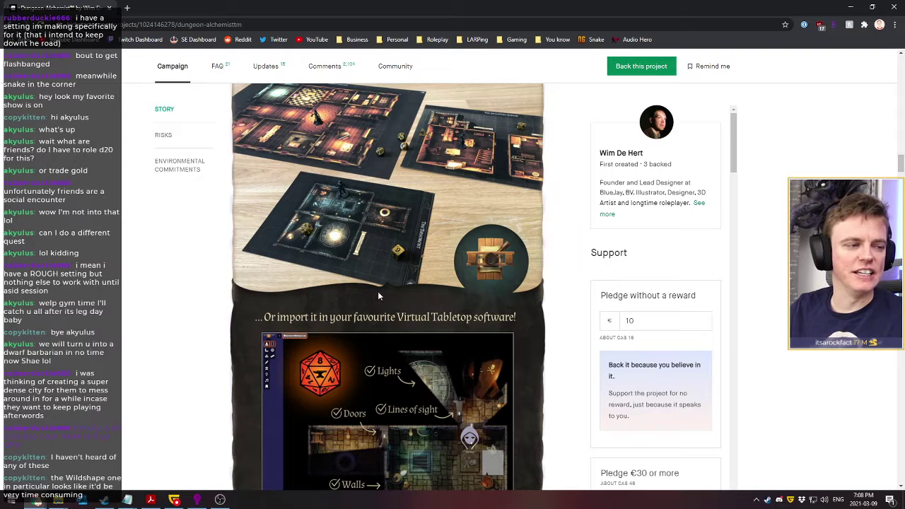
{"action": "scroll", "coordinate": [377, 293], "scroll_direction": "down", "scroll_amount": 2}
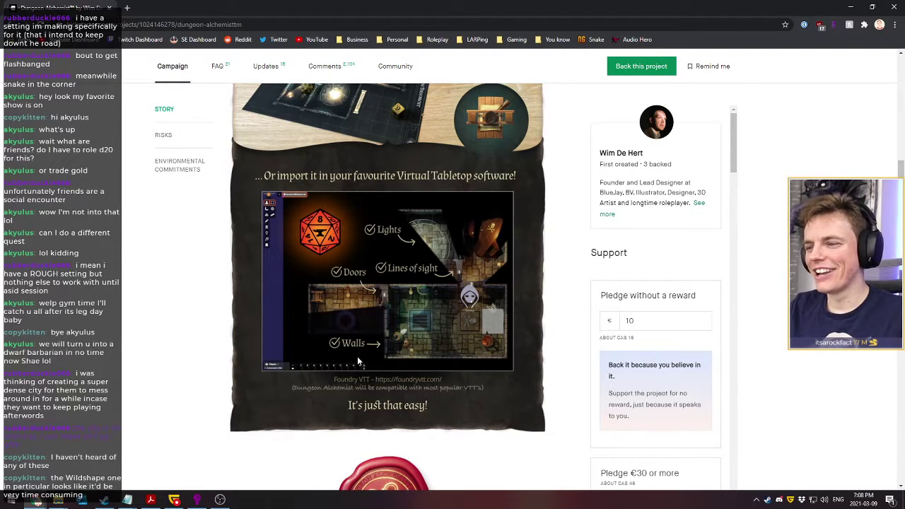
{"action": "scroll", "coordinate": [357, 356], "scroll_direction": "down", "scroll_amount": 1}
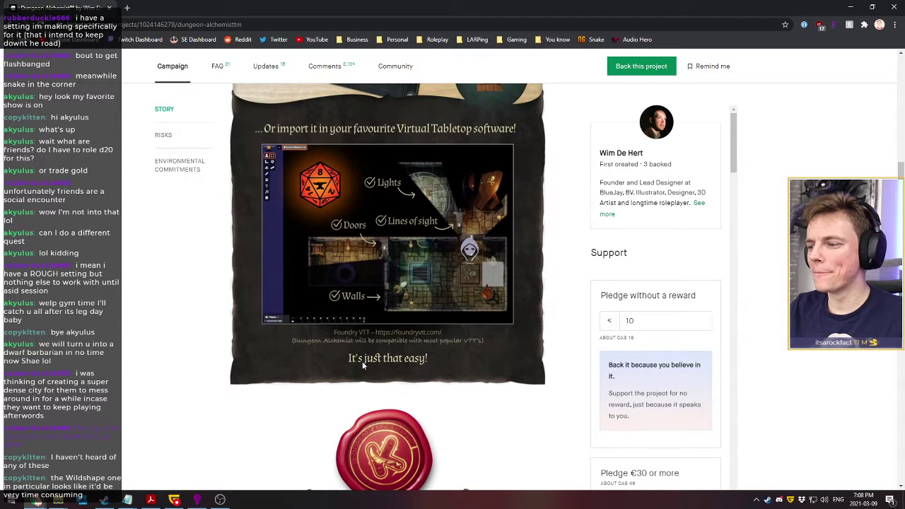
Examine the campaign's backer rewards, covering the release plan, the pledge levels up to Grand Master and the first stretch goals
{"action": "scroll", "coordinate": [636, 293], "scroll_direction": "down", "scroll_amount": 3}
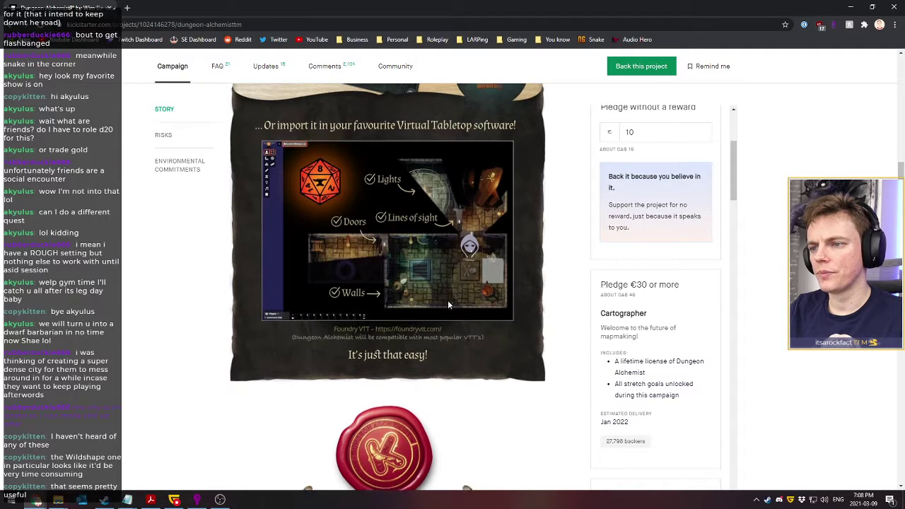
{"action": "scroll", "coordinate": [448, 300], "scroll_direction": "down", "scroll_amount": 5}
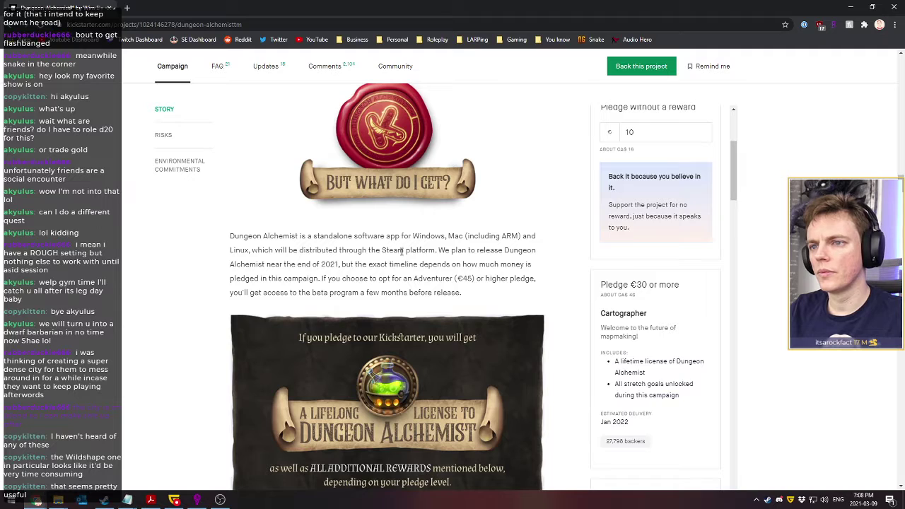
{"action": "scroll", "coordinate": [200, 311], "scroll_direction": "down", "scroll_amount": 3}
{"action": "scroll", "coordinate": [178, 318], "scroll_direction": "up", "scroll_amount": 2}
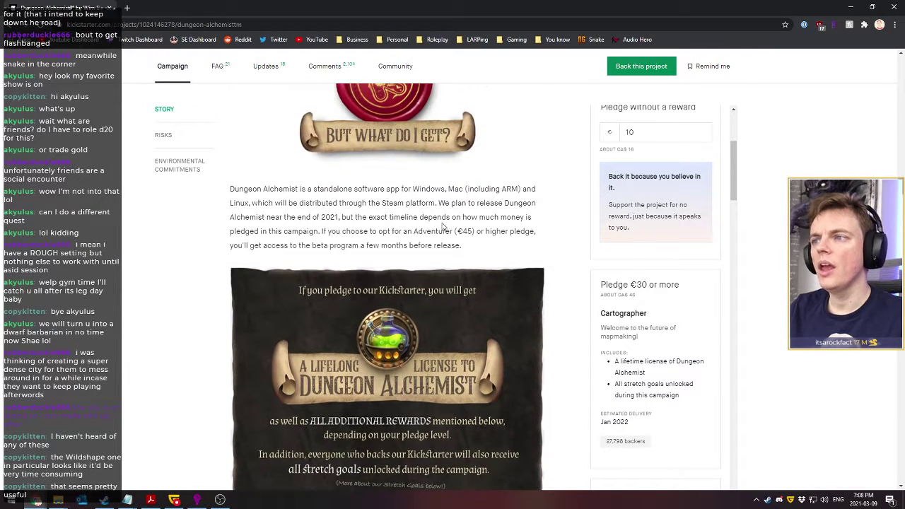
{"action": "scroll", "coordinate": [321, 238], "scroll_direction": "down", "scroll_amount": 4}
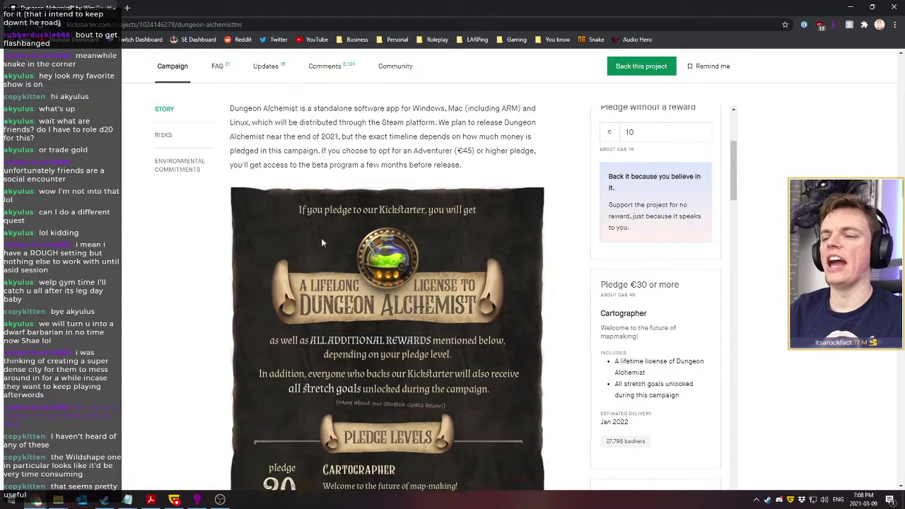
{"action": "scroll", "coordinate": [280, 283], "scroll_direction": "down", "scroll_amount": 12}
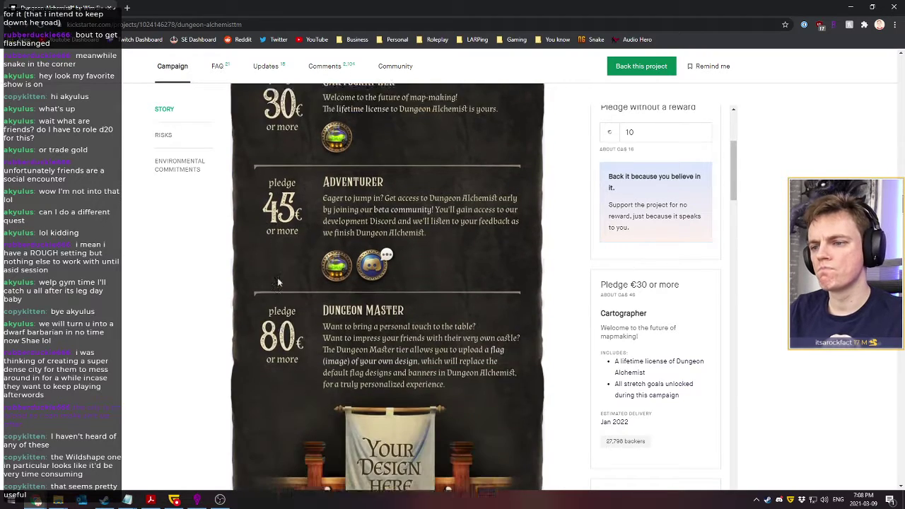
{"action": "scroll", "coordinate": [277, 283], "scroll_direction": "down", "scroll_amount": 4}
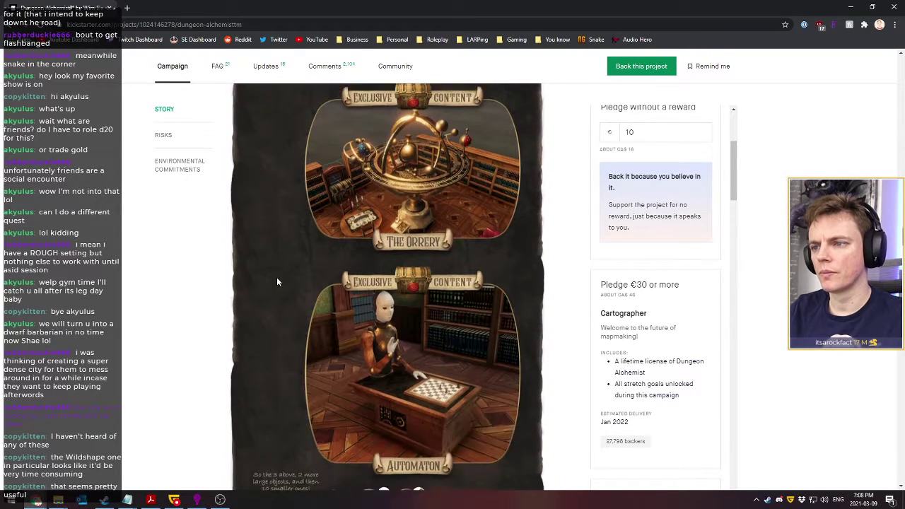
{"action": "scroll", "coordinate": [277, 282], "scroll_direction": "down", "scroll_amount": 2}
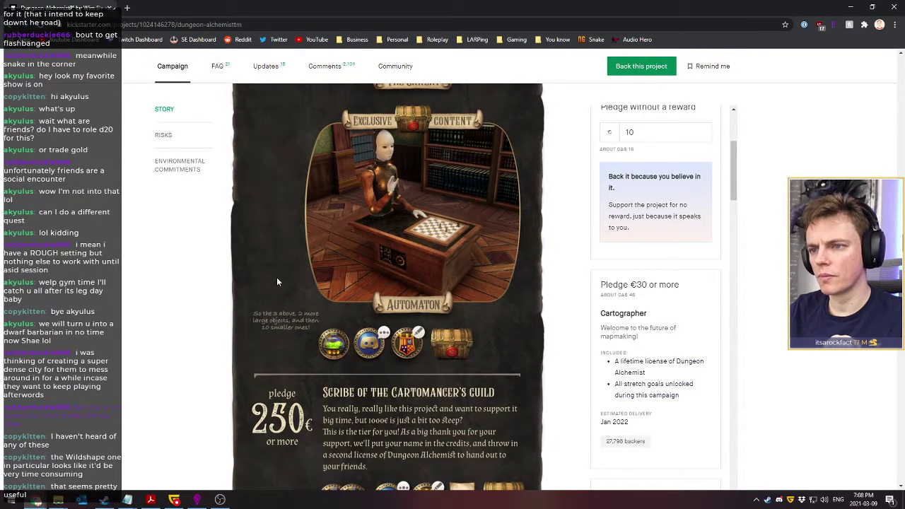
{"action": "scroll", "coordinate": [276, 282], "scroll_direction": "down", "scroll_amount": 3}
{"action": "scroll", "coordinate": [277, 282], "scroll_direction": "down", "scroll_amount": 1}
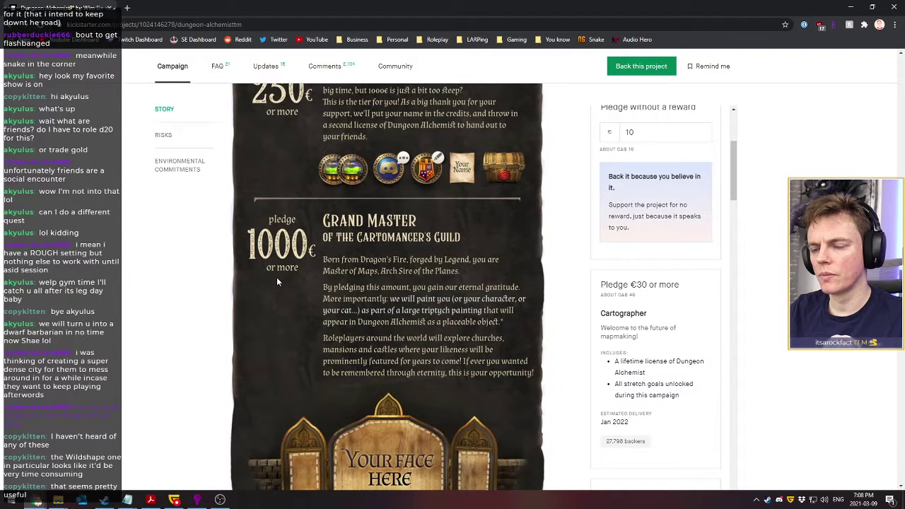
{"action": "scroll", "coordinate": [277, 281], "scroll_direction": "down", "scroll_amount": 3}
{"action": "scroll", "coordinate": [276, 281], "scroll_direction": "up", "scroll_amount": 2}
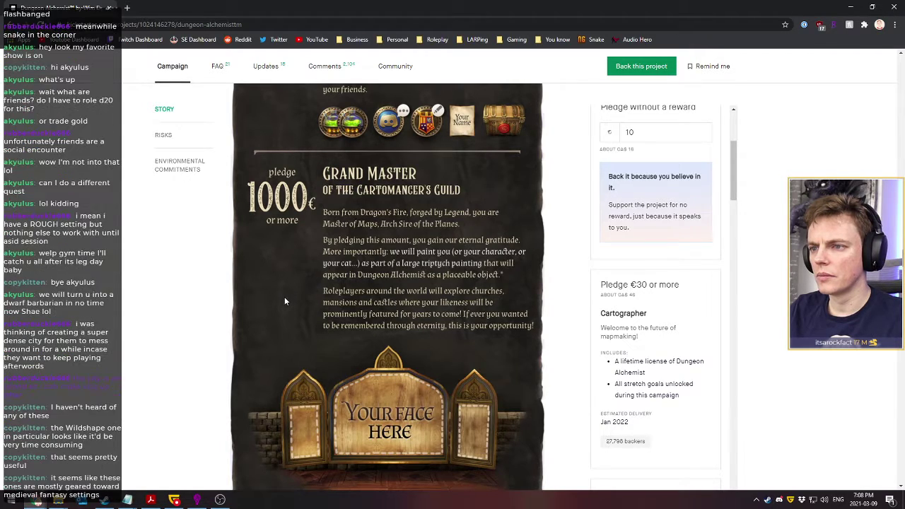
{"action": "scroll", "coordinate": [285, 302], "scroll_direction": "down", "scroll_amount": 5}
{"action": "scroll", "coordinate": [150, 332], "scroll_direction": "down", "scroll_amount": 1}
{"action": "scroll", "coordinate": [149, 333], "scroll_direction": "down", "scroll_amount": 2}
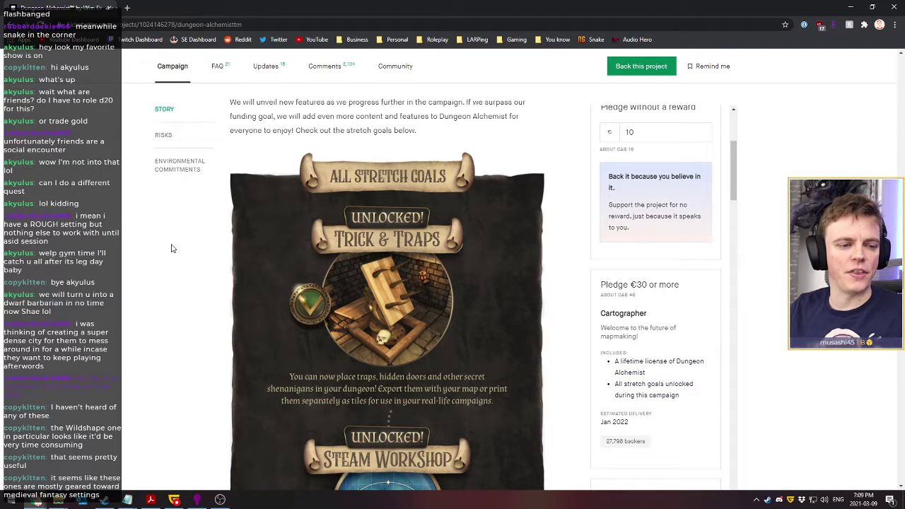
Close the Kickstarter browser window, view Wildshape's top-down river fort screenshot and close the Steam window
{"action": "left_click", "coordinate": [899, 7]}
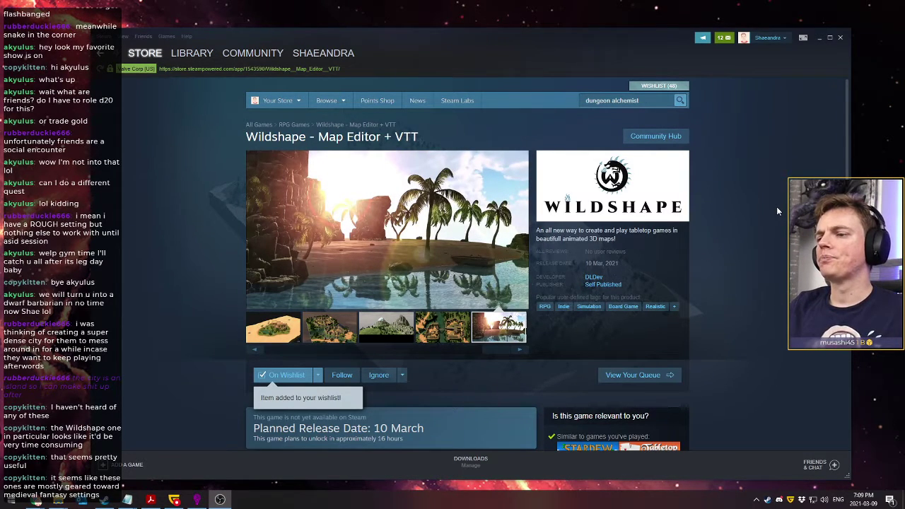
{"action": "left_click", "coordinate": [379, 329]}
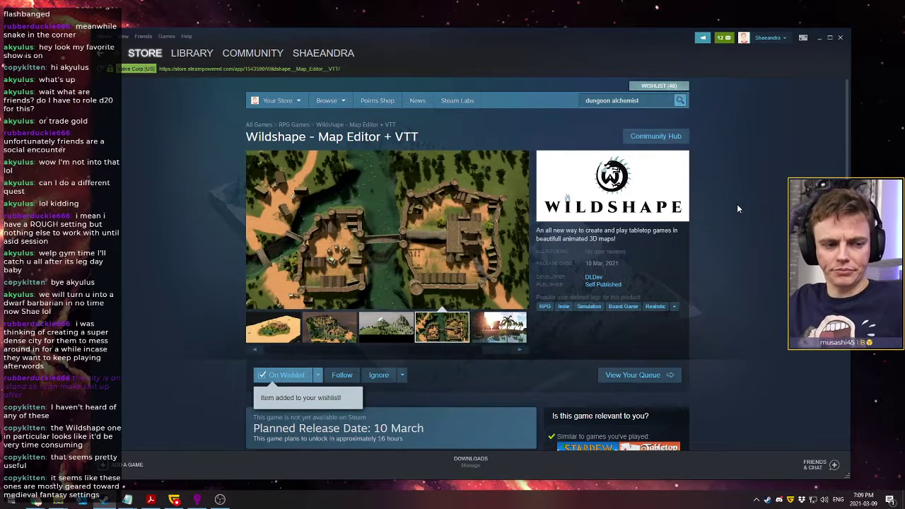
{"action": "left_click", "coordinate": [840, 38]}
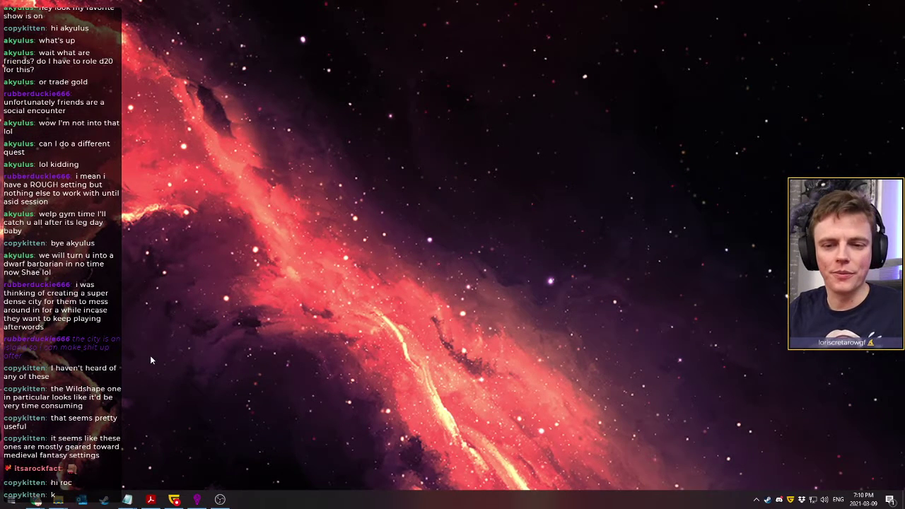
Find Dungeondraft among the installed applications and launch it
{"action": "left_click", "coordinate": [11, 500]}
{"action": "type", "text": "dungeond"}
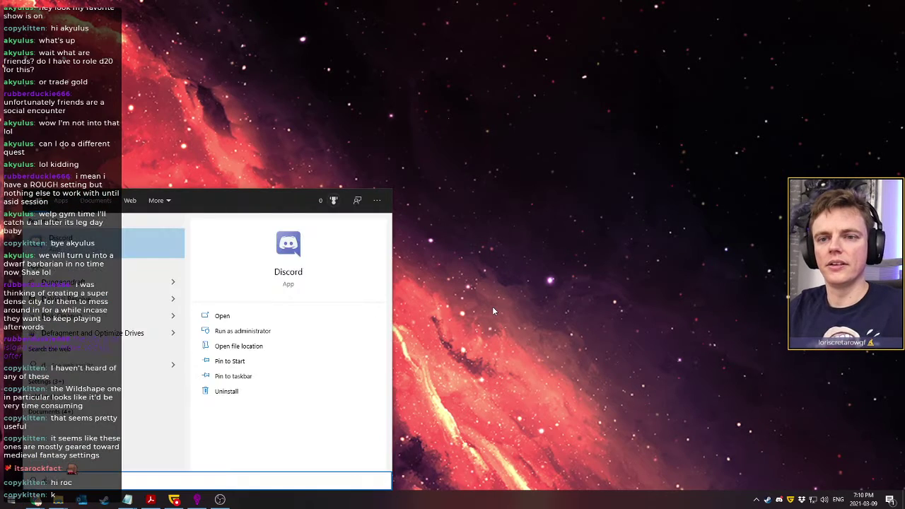
{"action": "key", "text": "Return"}
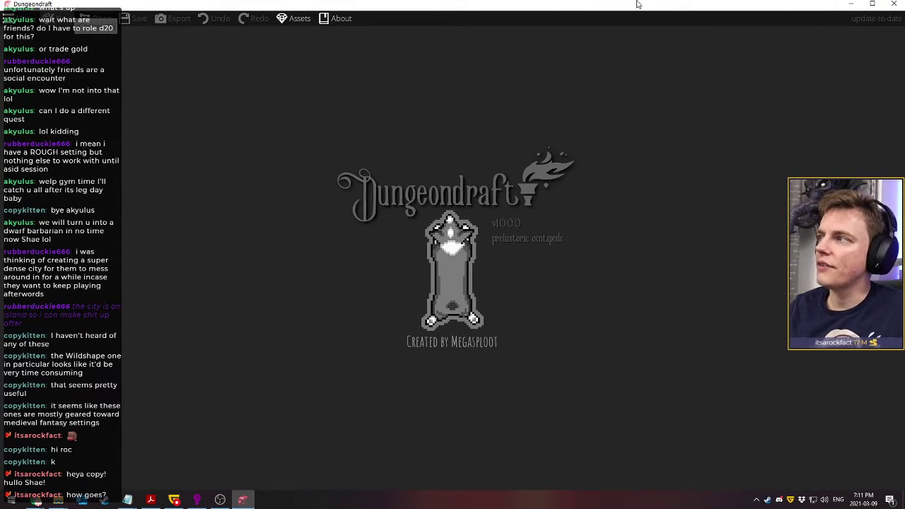
Move and resize the Dungeondraft window so it fills the space beside the chat overlay with its whole toolbar visible
{"action": "left_click_drag", "start_coordinate": [618, 9], "coordinate": [632, 20]}
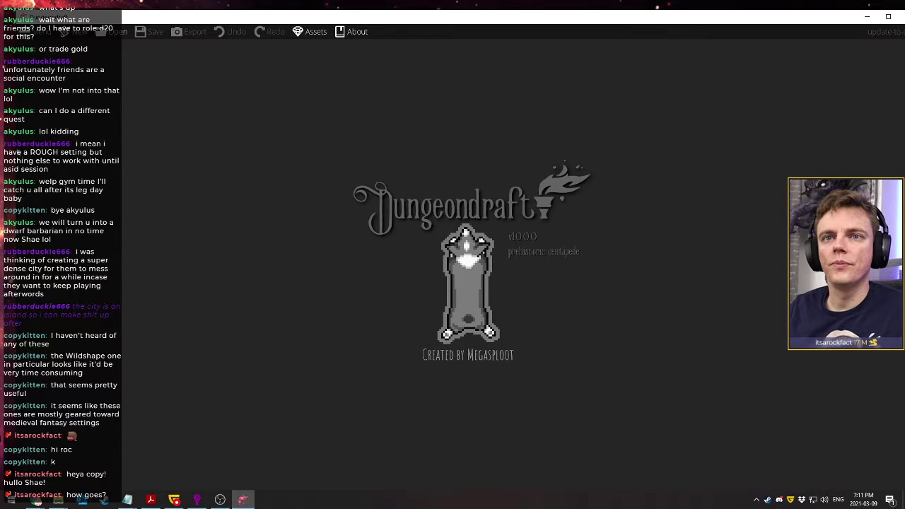
{"action": "left_click_drag", "start_coordinate": [16, 150], "coordinate": [121, 150]}
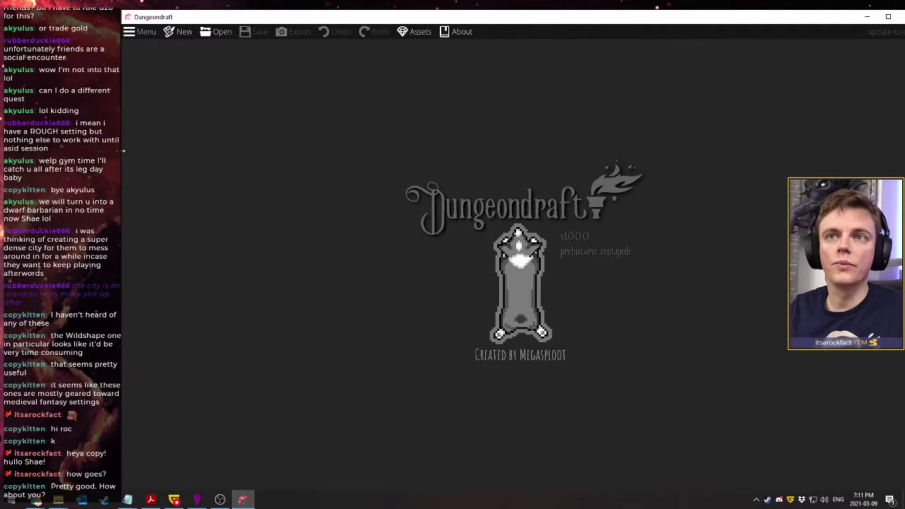
{"action": "left_click_drag", "start_coordinate": [466, 20], "coordinate": [390, 19]}
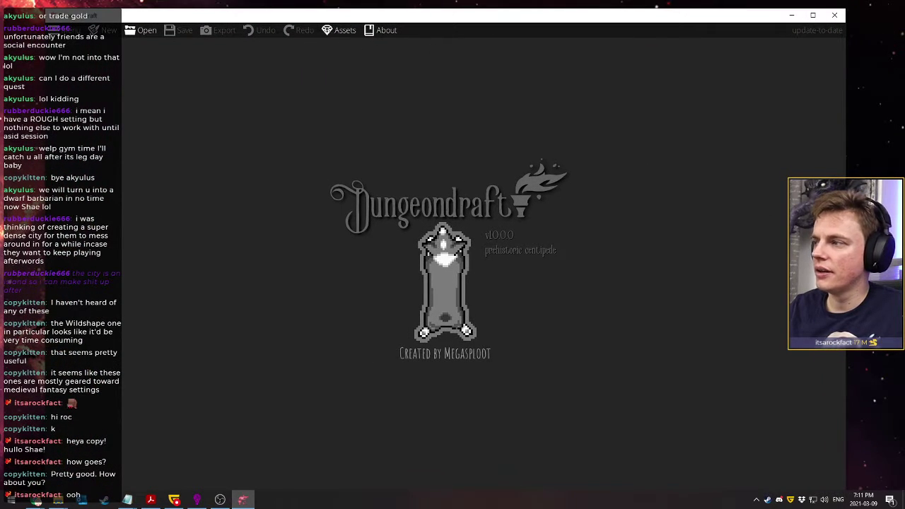
{"action": "left_click_drag", "start_coordinate": [650, 21], "coordinate": [717, 19]}
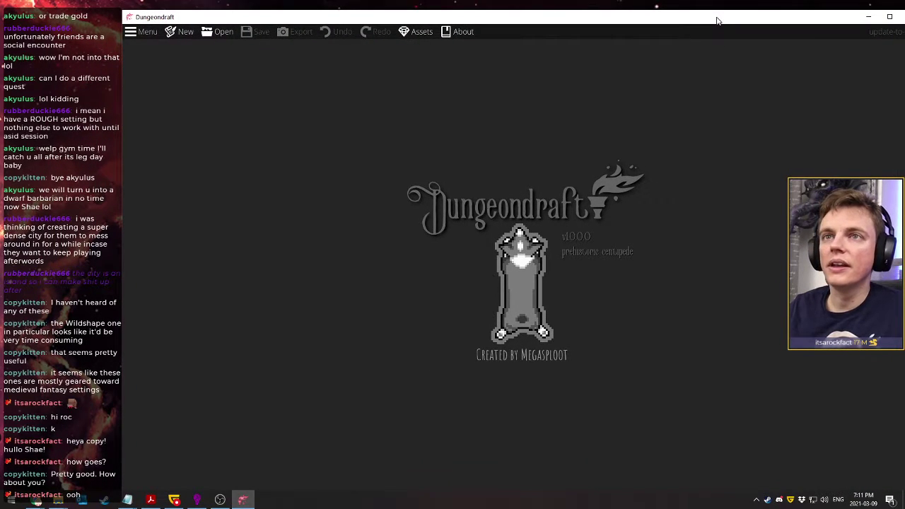
{"action": "left_click_drag", "start_coordinate": [717, 20], "coordinate": [617, 17]}
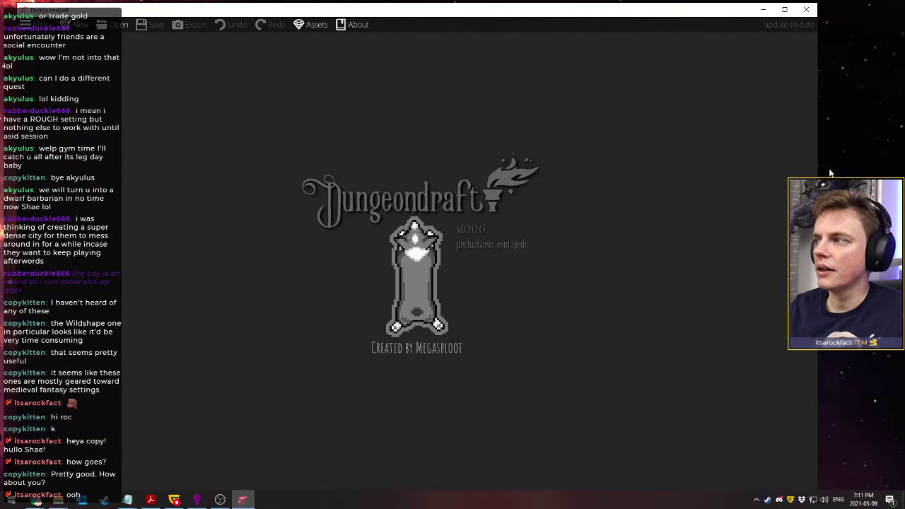
{"action": "left_click_drag", "start_coordinate": [820, 170], "coordinate": [752, 141]}
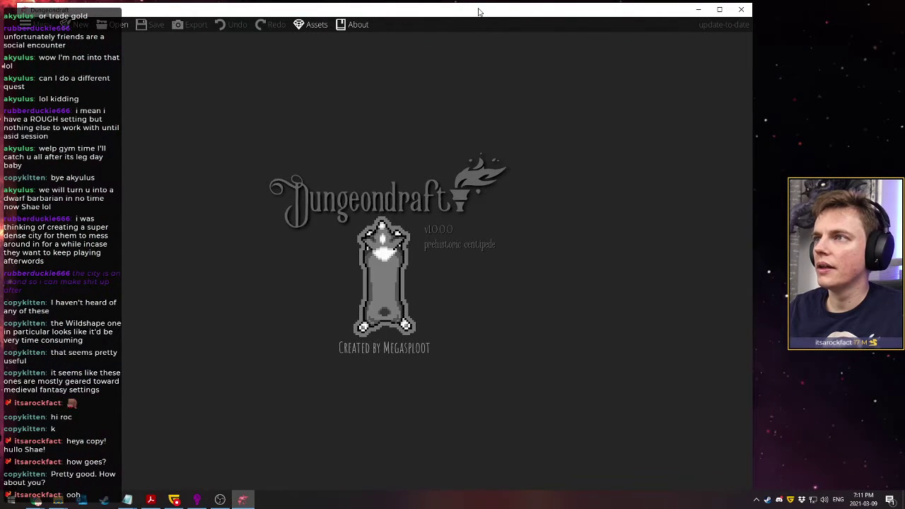
{"action": "left_click_drag", "start_coordinate": [477, 10], "coordinate": [576, 9]}
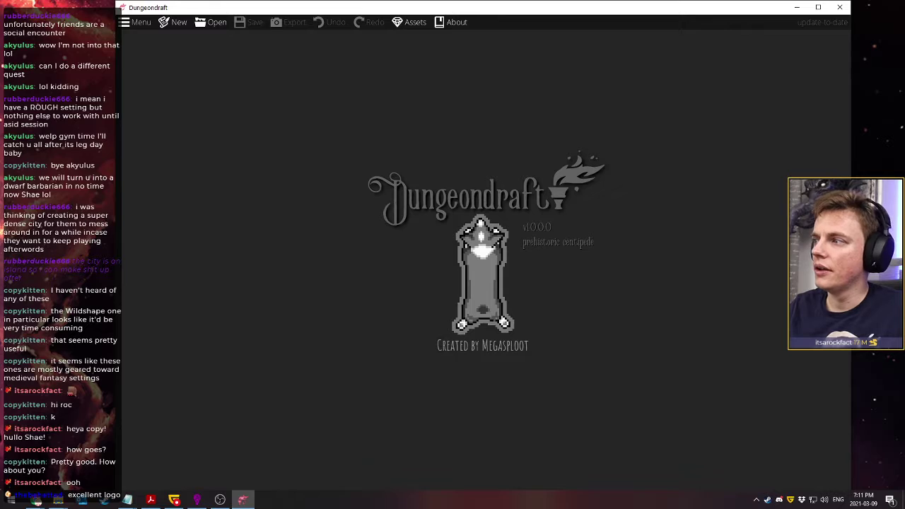
{"action": "left_click_drag", "start_coordinate": [850, 262], "coordinate": [902, 262]}
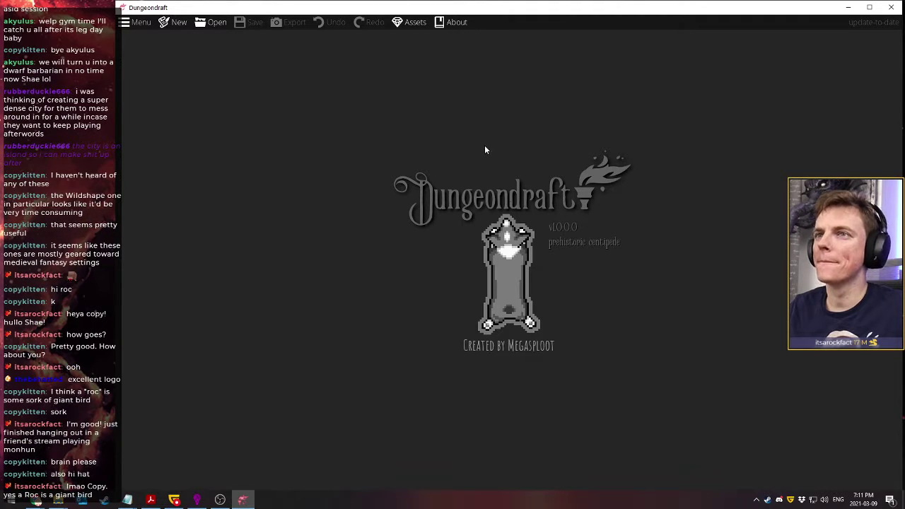
In the custom assets, disable Hakupack v2 and enable FA_Legacy_v2.01, FA_Artificial_Terrains_A_v2.02 and FA_Artificial_Floors_A_v2.02
{"action": "left_click", "coordinate": [410, 22]}
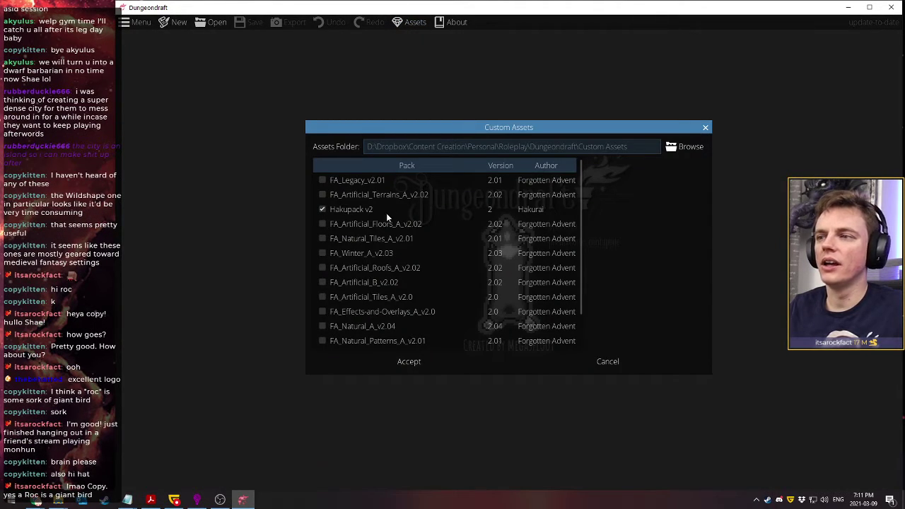
{"action": "left_click", "coordinate": [323, 210]}
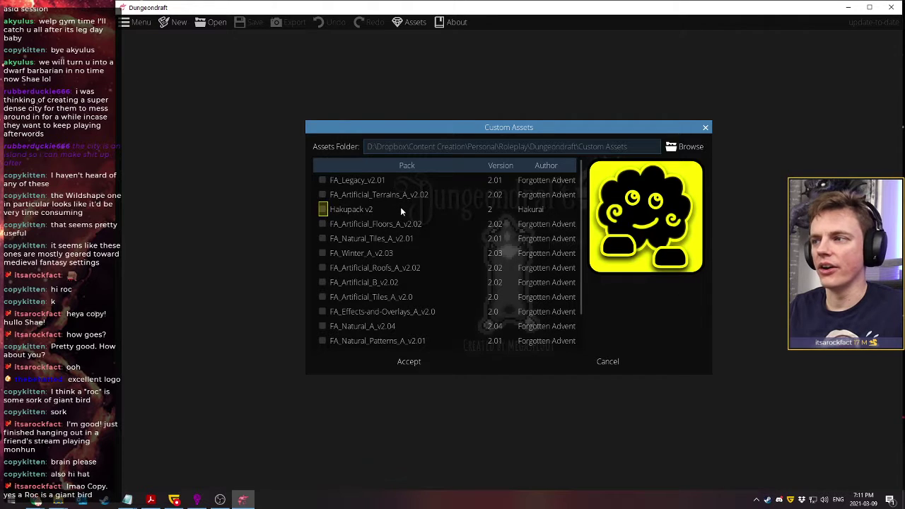
{"action": "left_click", "coordinate": [322, 196]}
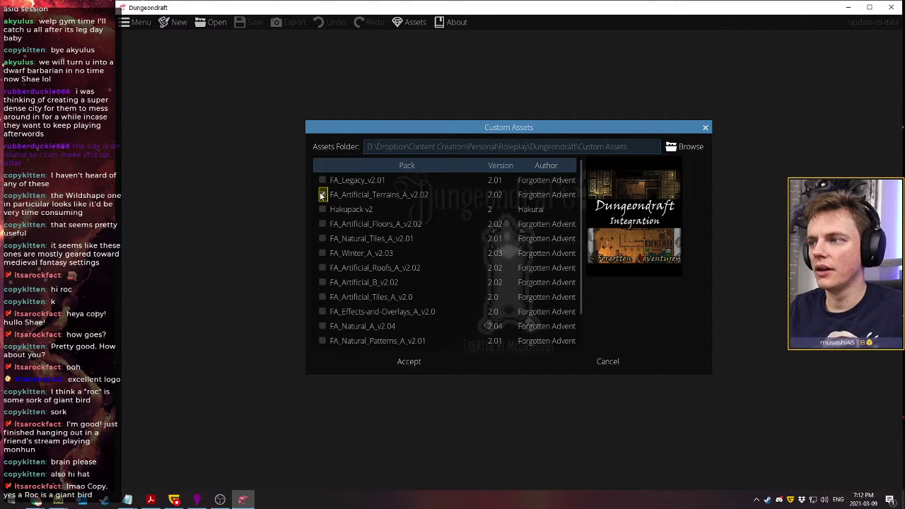
{"action": "left_click", "coordinate": [324, 183]}
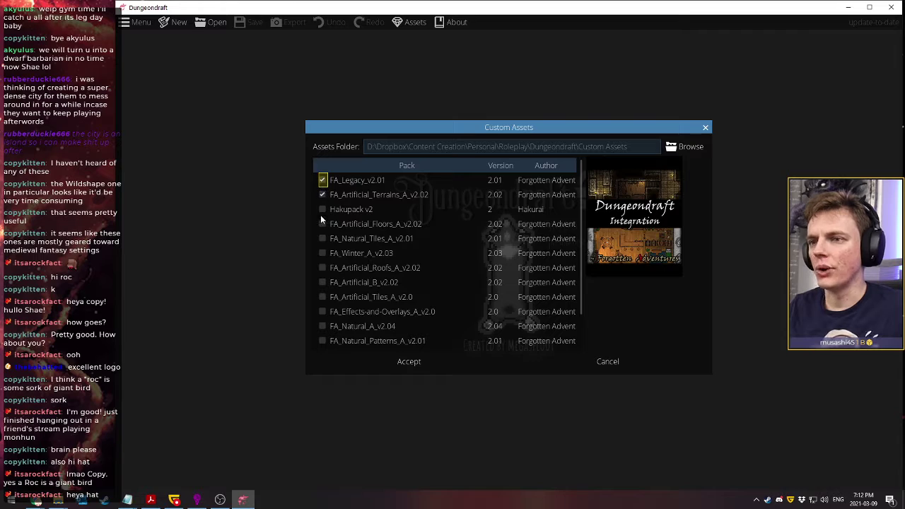
{"action": "left_click", "coordinate": [322, 223]}
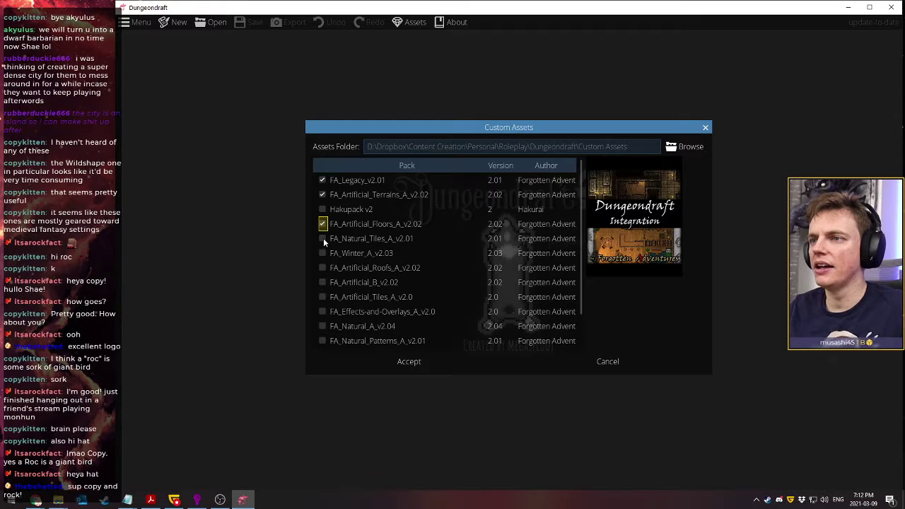
Enable all remaining FA asset packs except FA_Winter_A_v2.03 and accept the custom asset selection
{"action": "scroll", "coordinate": [323, 256], "scroll_direction": "down", "scroll_amount": 1}
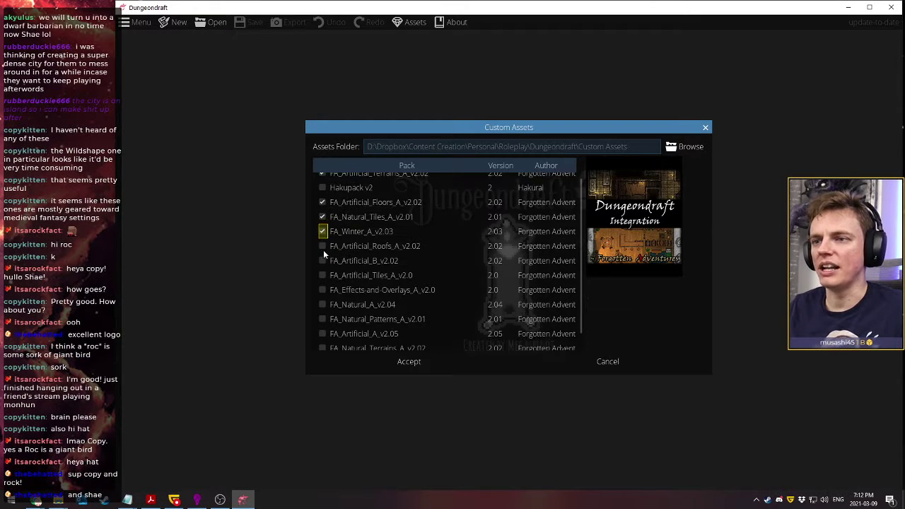
{"action": "scroll", "coordinate": [323, 251], "scroll_direction": "down", "scroll_amount": 1}
{"action": "left_click", "coordinate": [322, 261]}
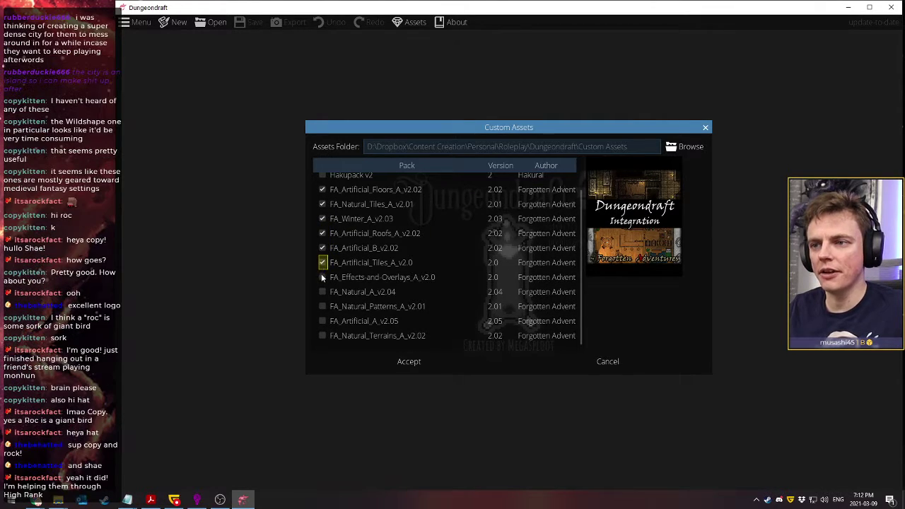
{"action": "left_click", "coordinate": [323, 291]}
{"action": "left_click", "coordinate": [322, 307]}
{"action": "left_click", "coordinate": [322, 321]}
{"action": "left_click", "coordinate": [323, 336]}
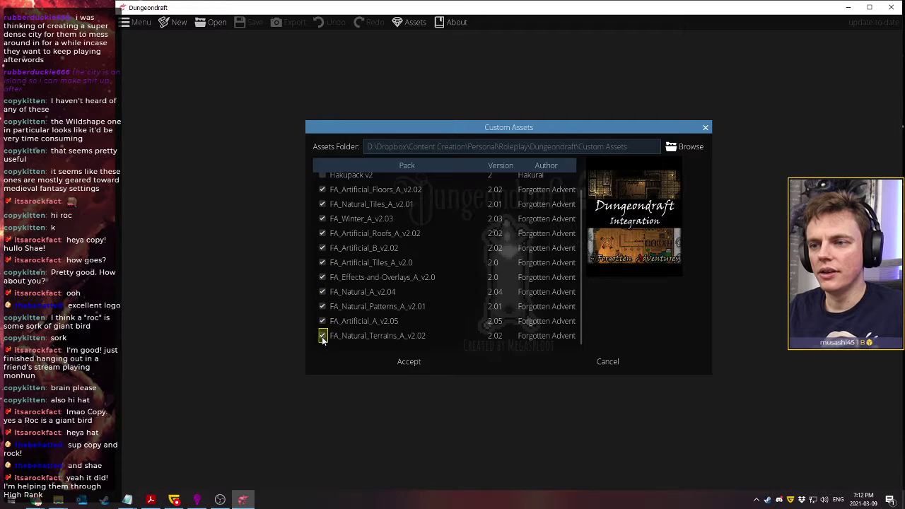
{"action": "scroll", "coordinate": [425, 290], "scroll_direction": "up", "scroll_amount": 3}
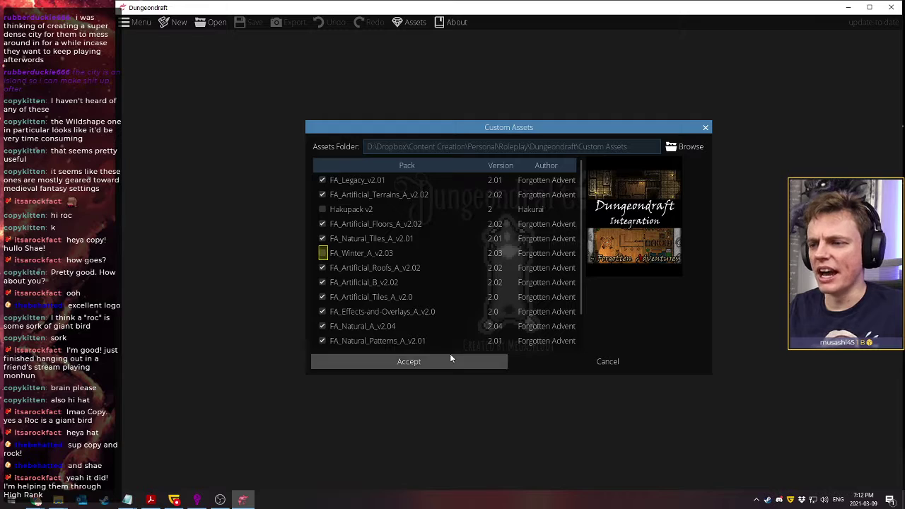
{"action": "left_click", "coordinate": [401, 362]}
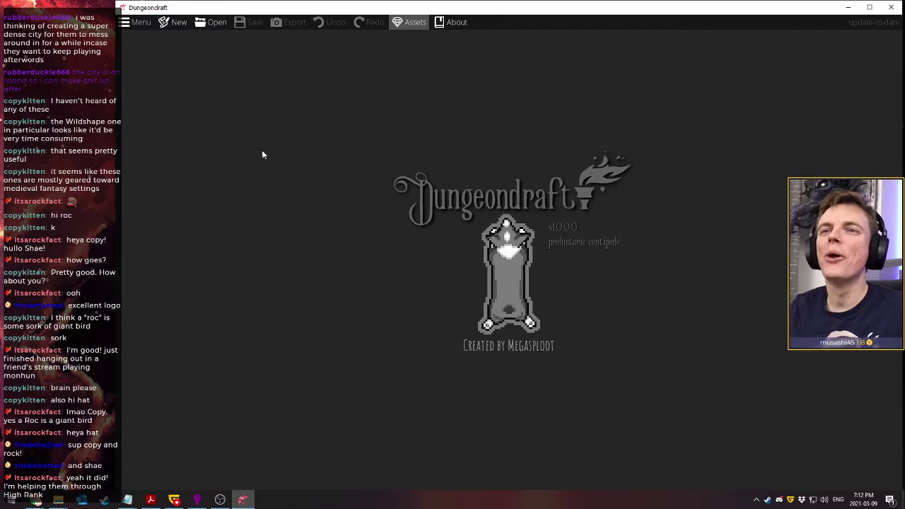
Create a new map with the 40" TV template, 30 tiles wide and 30 tiles high, without the Map Wizard
{"action": "left_click", "coordinate": [179, 22]}
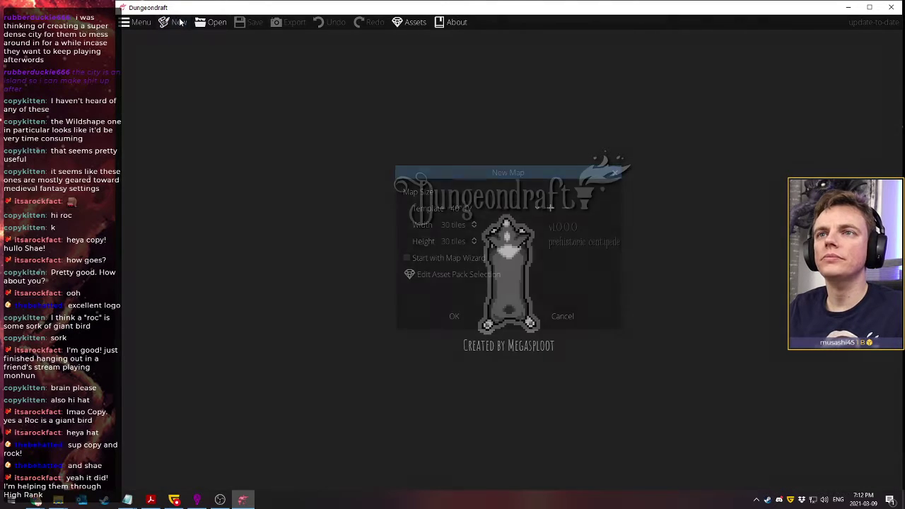
{"action": "left_click", "coordinate": [509, 208]}
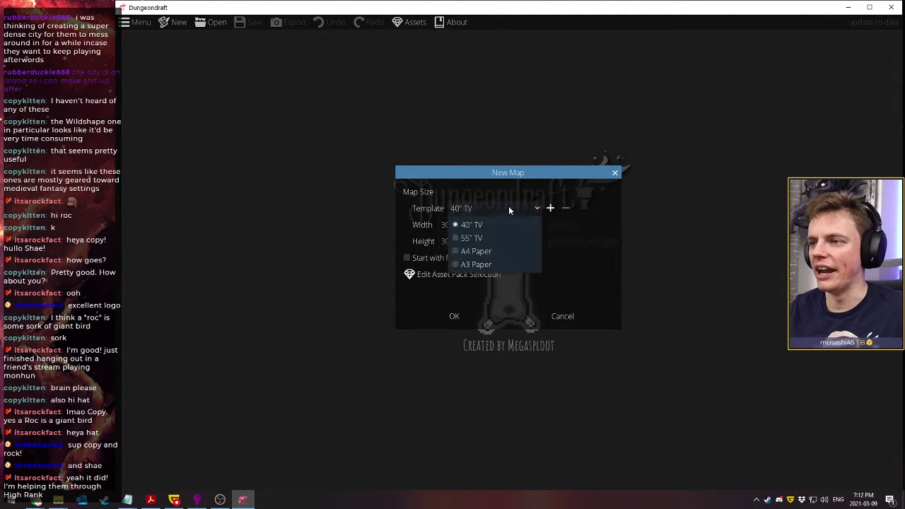
{"action": "left_click", "coordinate": [508, 208]}
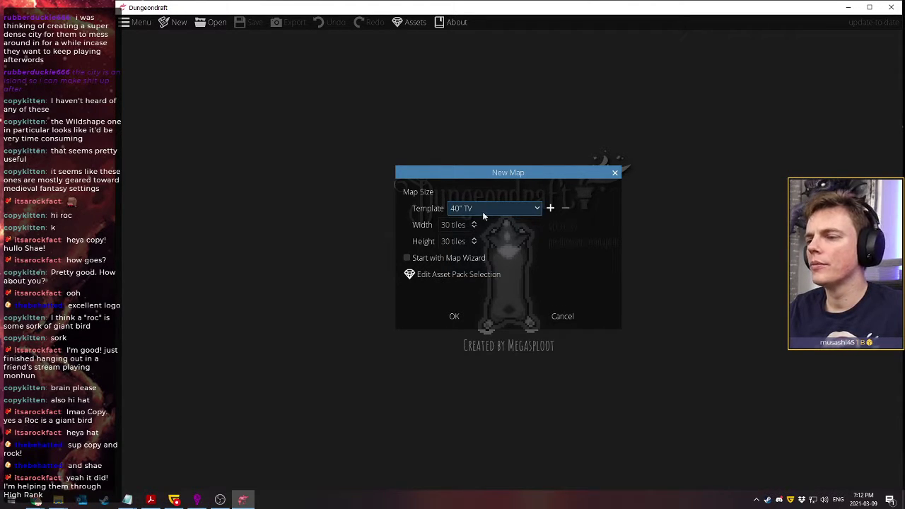
{"action": "left_click", "coordinate": [486, 208]}
{"action": "left_click", "coordinate": [486, 208]}
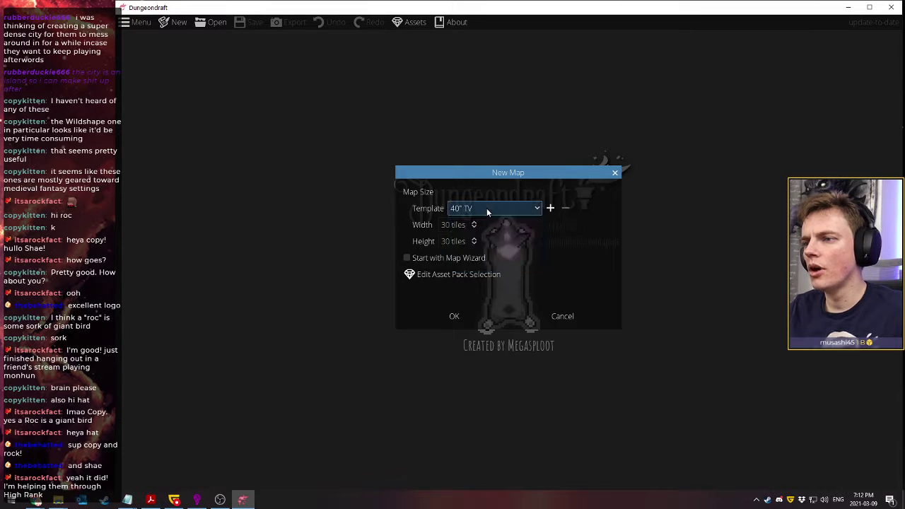
{"action": "left_click", "coordinate": [450, 317]}
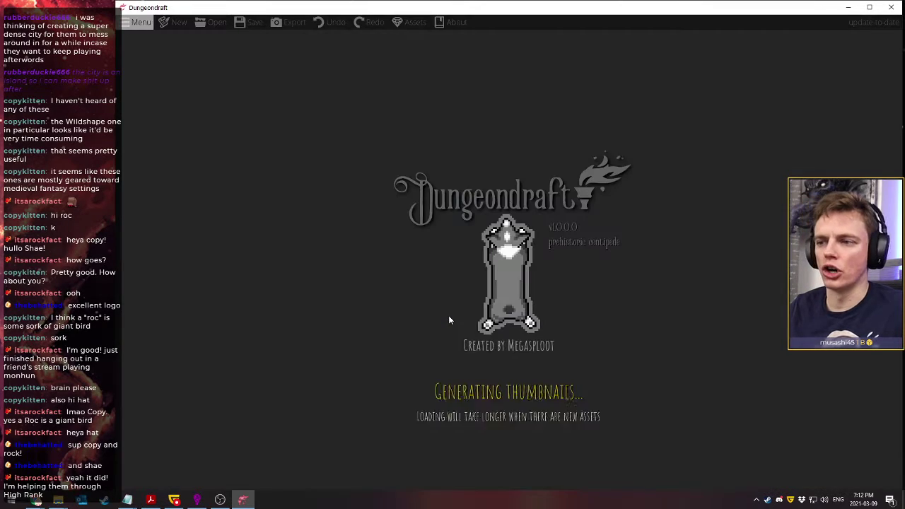
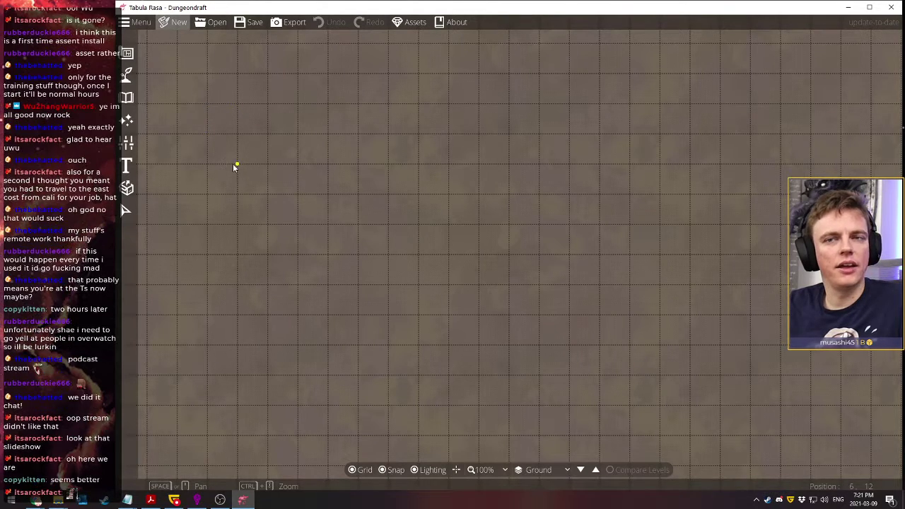
Look through the Design and Terrain tool sets and activate the Building Tool
{"action": "left_click", "coordinate": [128, 54]}
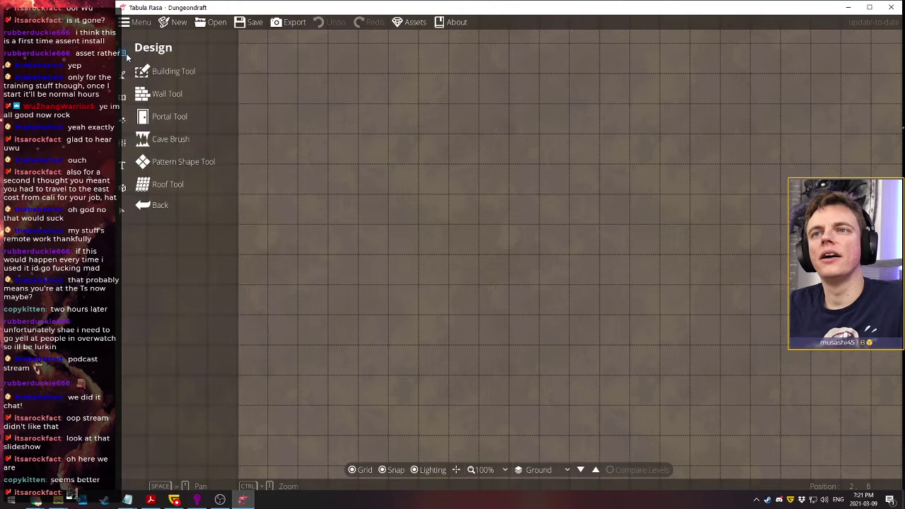
{"action": "left_click", "coordinate": [169, 72]}
{"action": "left_click", "coordinate": [122, 55]}
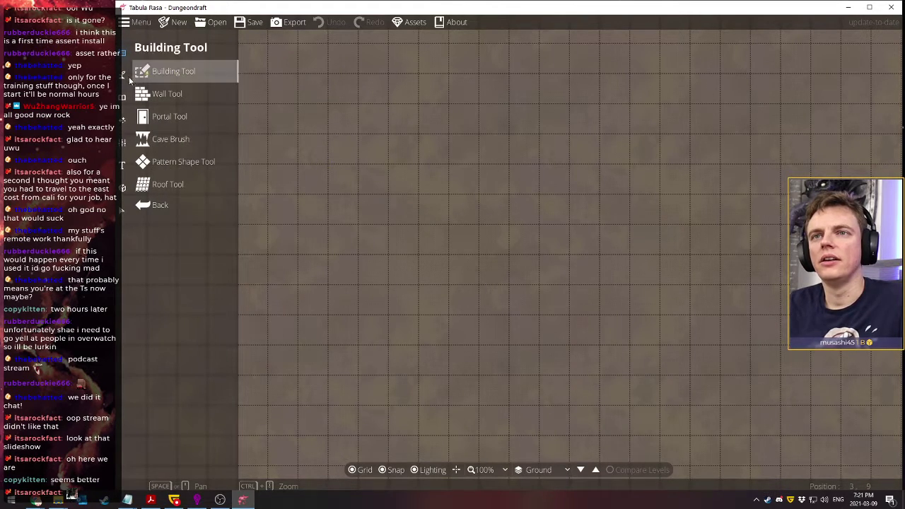
{"action": "left_click", "coordinate": [123, 75]}
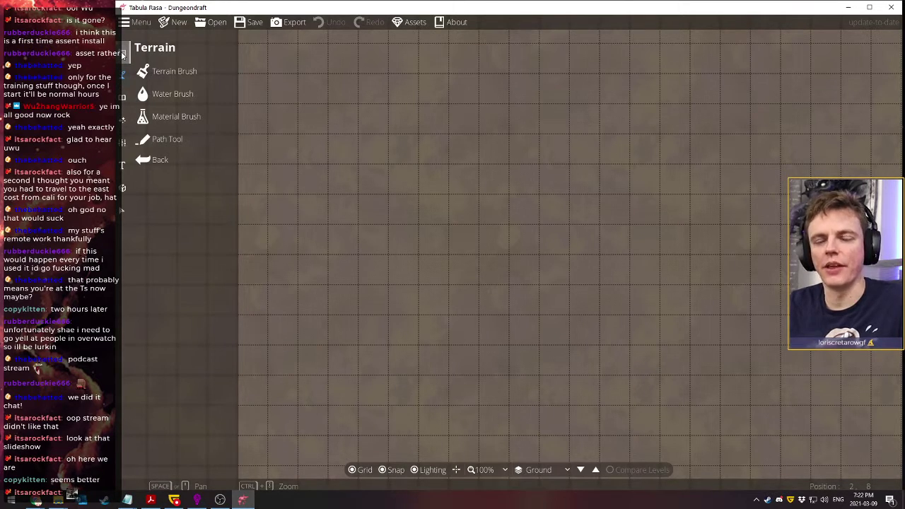
{"action": "left_click", "coordinate": [123, 55]}
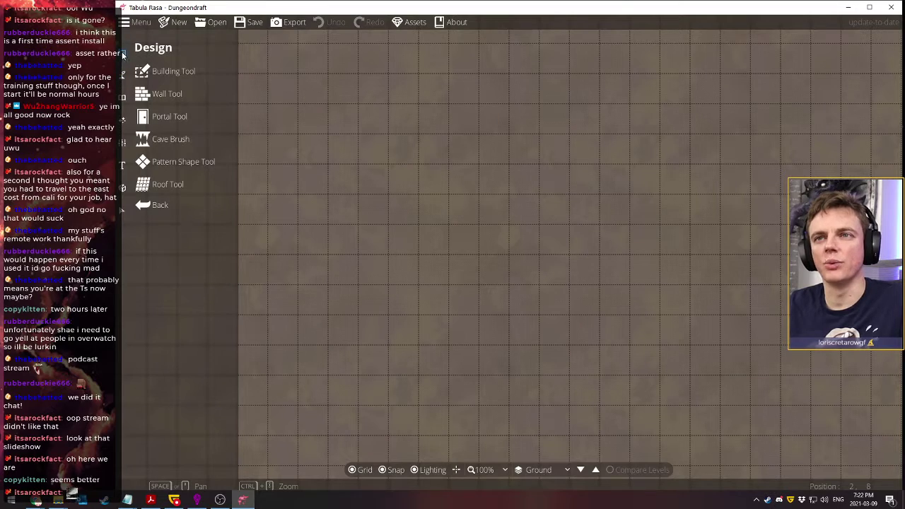
{"action": "left_click", "coordinate": [183, 77]}
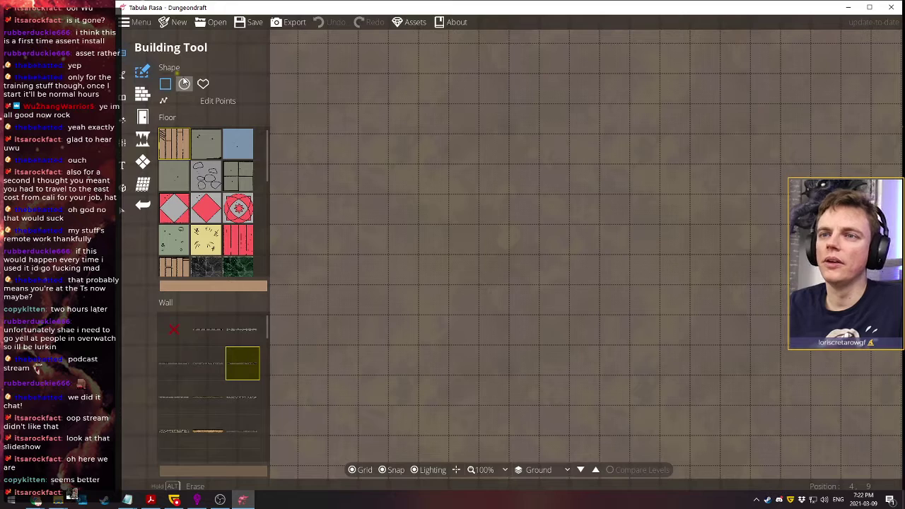
Examine the floor patterns and wall styles available for the Building Tool, including the BrickWood walls
{"action": "scroll", "coordinate": [222, 204], "scroll_direction": "down", "scroll_amount": 5}
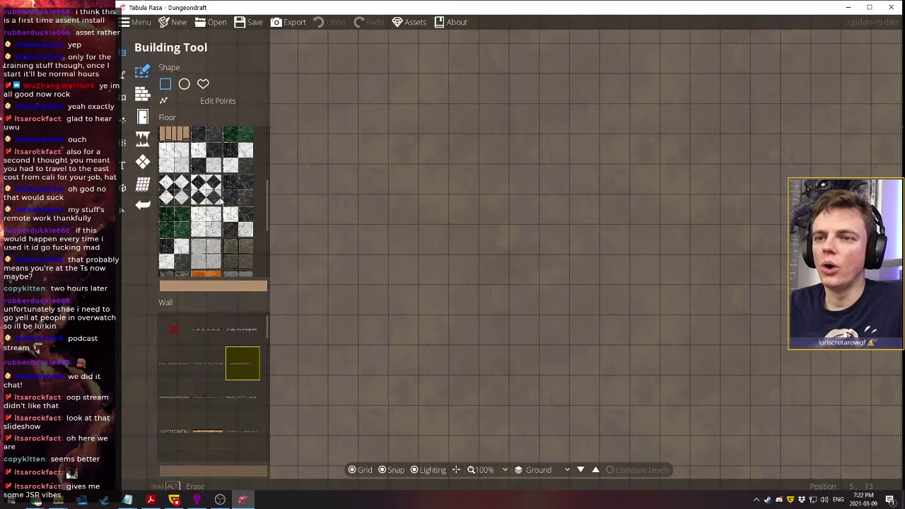
{"action": "scroll", "coordinate": [221, 201], "scroll_direction": "down", "scroll_amount": 4}
{"action": "scroll", "coordinate": [220, 198], "scroll_direction": "up", "scroll_amount": 9}
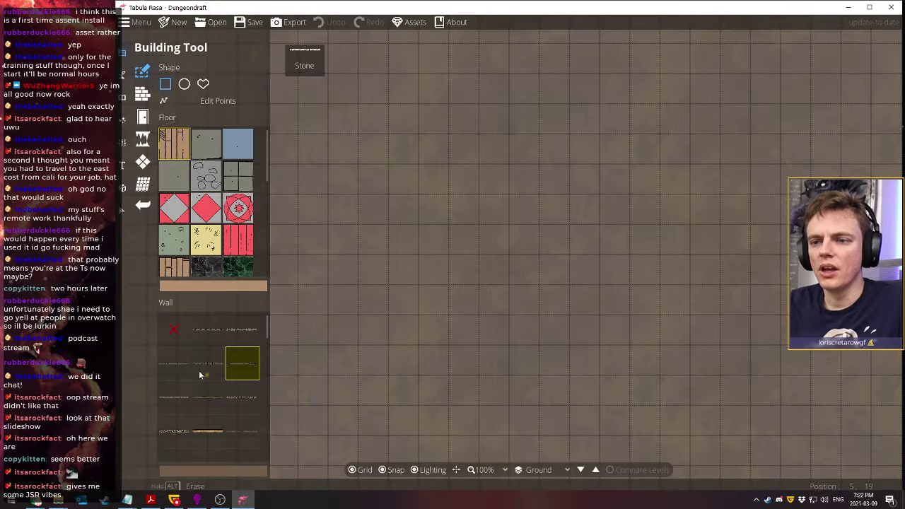
{"action": "scroll", "coordinate": [198, 366], "scroll_direction": "down", "scroll_amount": 3}
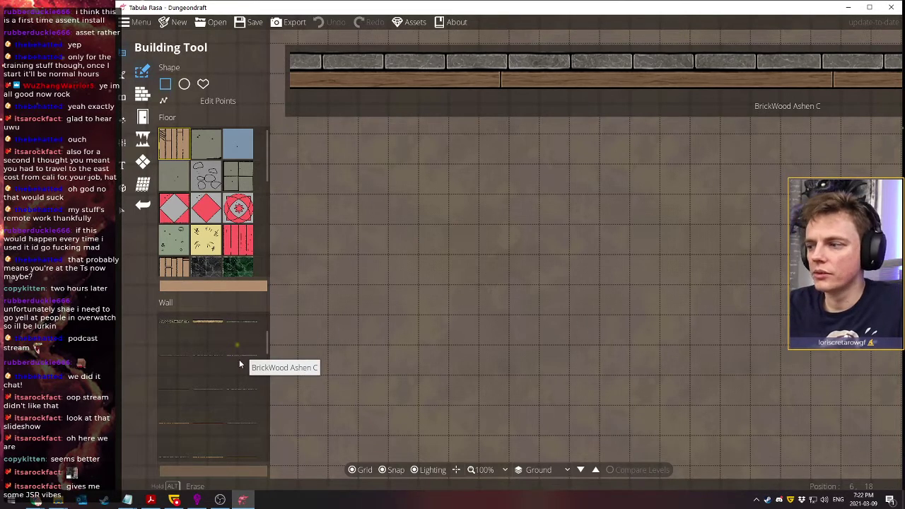
{"action": "scroll", "coordinate": [240, 365], "scroll_direction": "down", "scroll_amount": 1}
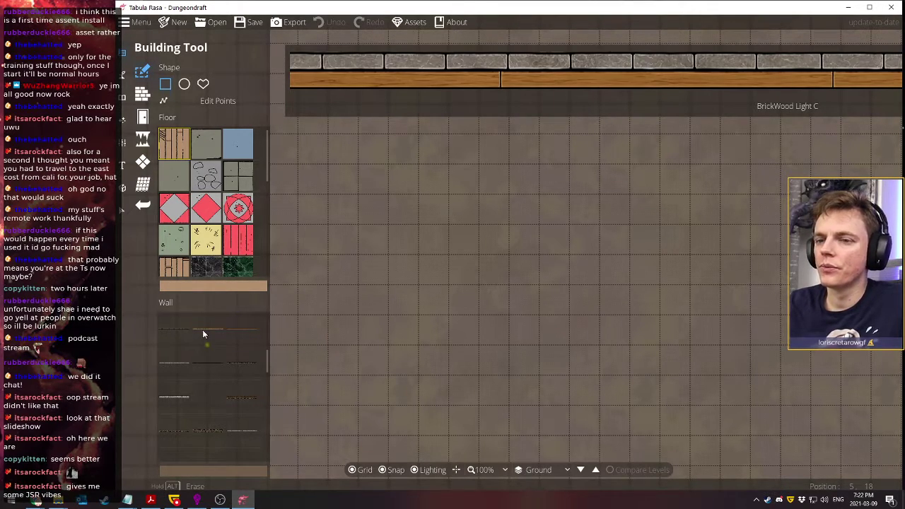
{"action": "scroll", "coordinate": [177, 341], "scroll_direction": "down", "scroll_amount": 1}
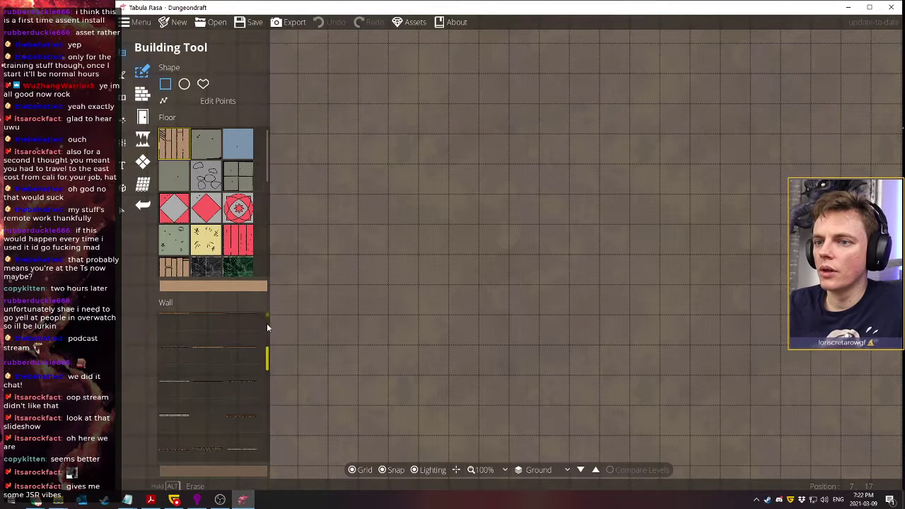
{"action": "scroll", "coordinate": [249, 333], "scroll_direction": "up", "scroll_amount": 1}
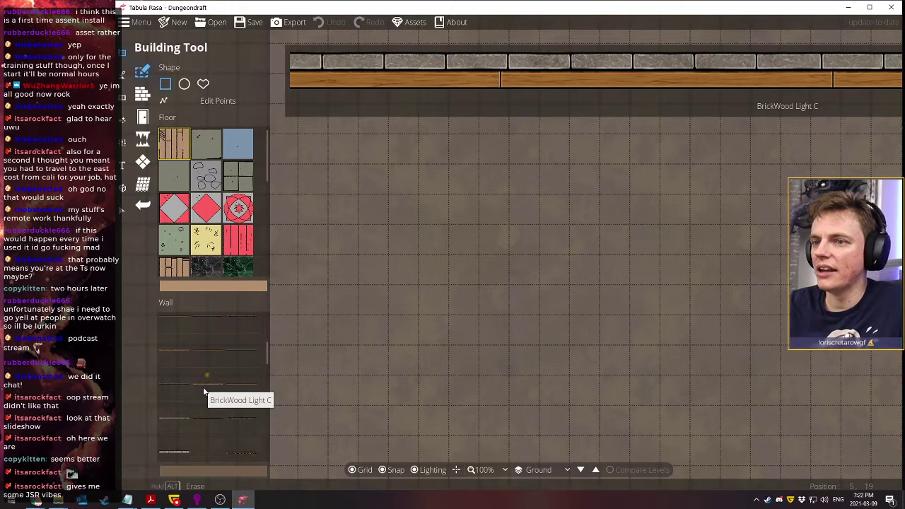
Build a rectangular room about 12 by 8 tiles with the orange wood plank floor and a grey brick-and-wood wall
{"action": "left_click", "coordinate": [245, 357]}
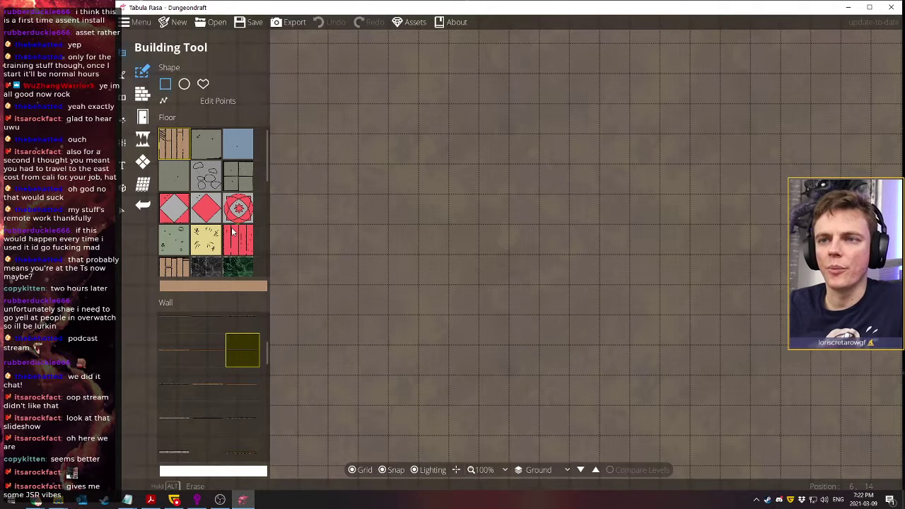
{"action": "scroll", "coordinate": [230, 227], "scroll_direction": "down", "scroll_amount": 5}
{"action": "scroll", "coordinate": [231, 226], "scroll_direction": "down", "scroll_amount": 3}
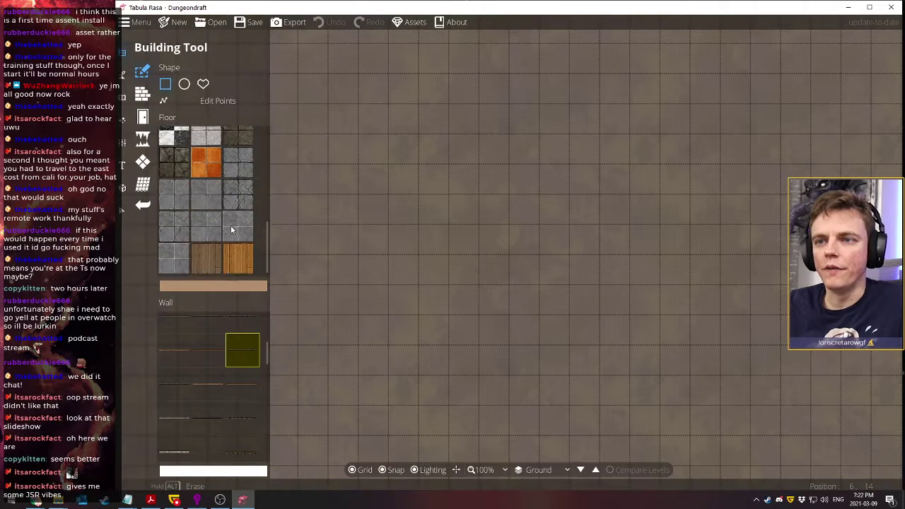
{"action": "left_click", "coordinate": [240, 258]}
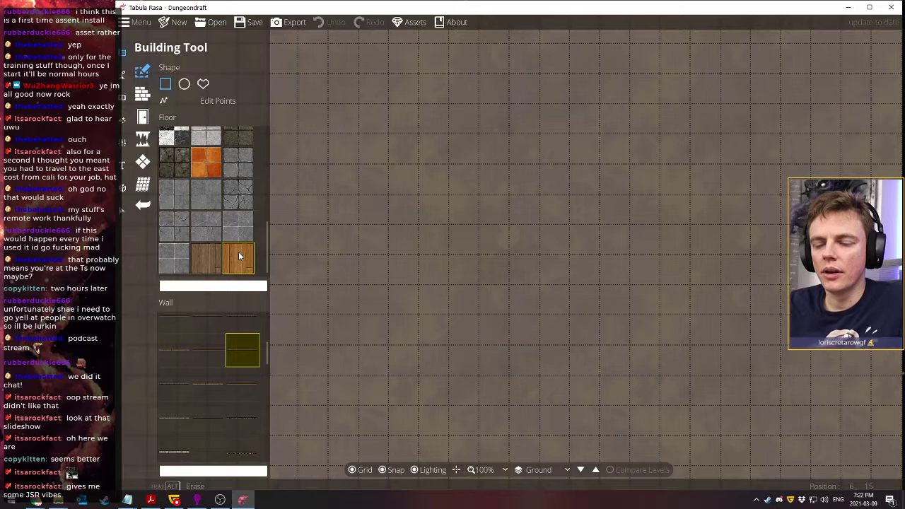
{"action": "left_click", "coordinate": [215, 290]}
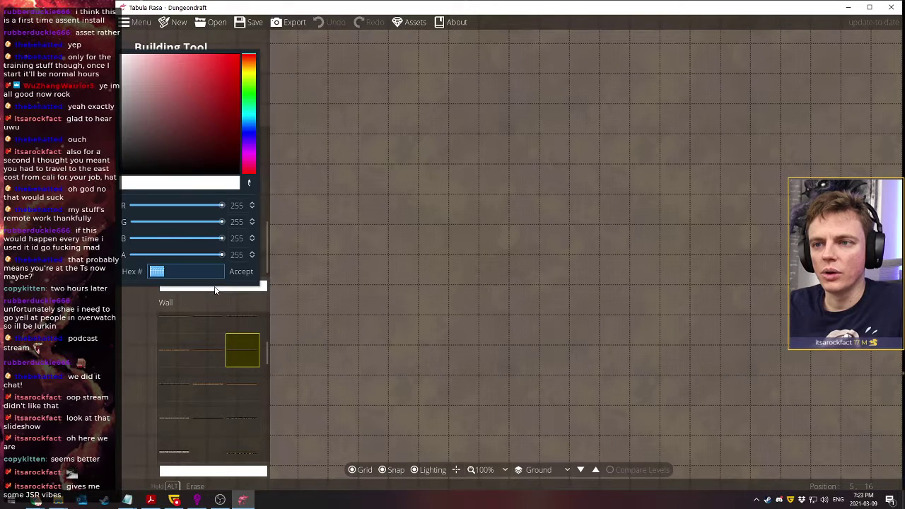
{"action": "left_click", "coordinate": [208, 301]}
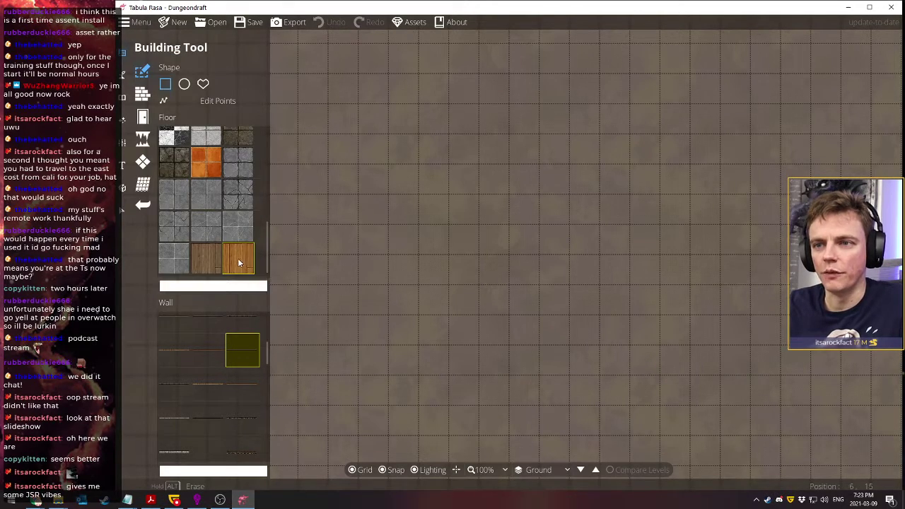
{"action": "scroll", "coordinate": [238, 258], "scroll_direction": "up", "scroll_amount": 10}
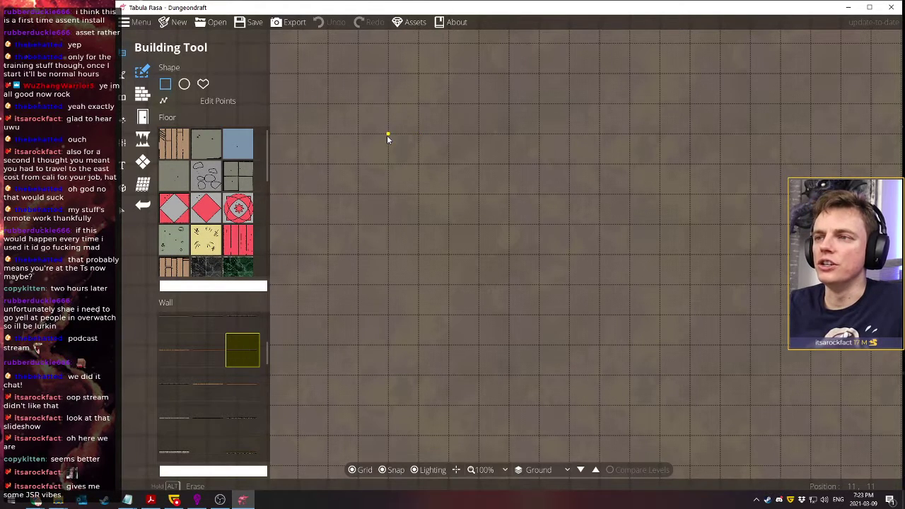
{"action": "left_click_drag", "start_coordinate": [388, 135], "coordinate": [761, 381]}
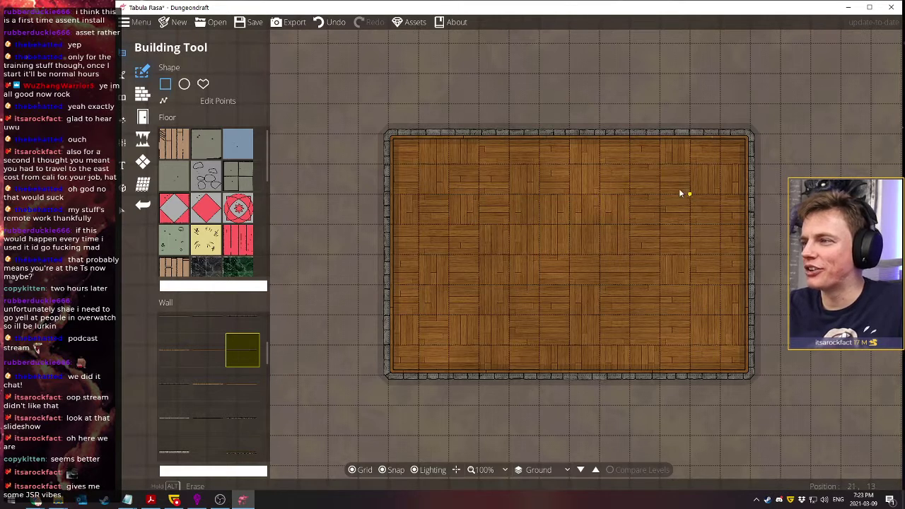
Set the floor color to red (de1e1e) and build a room about 3 by 3 tiles above the large wooden room
{"action": "left_click", "coordinate": [199, 290]}
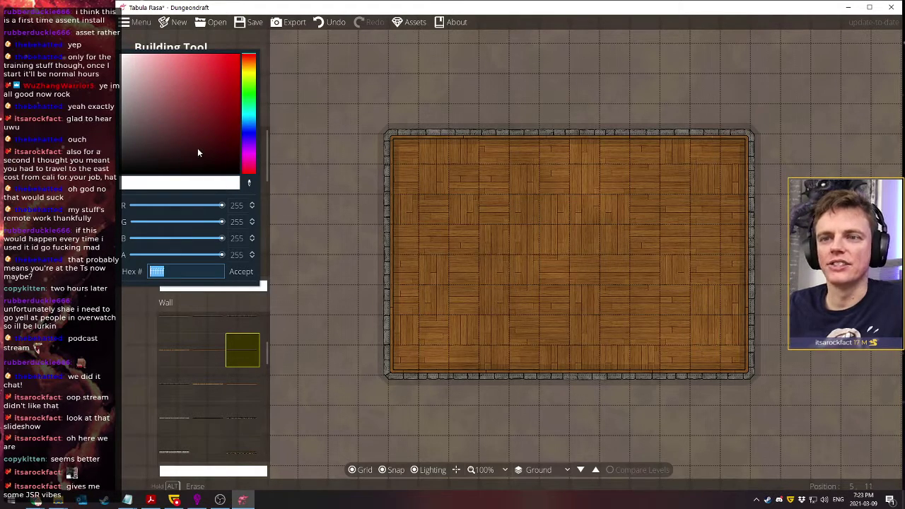
{"action": "left_click_drag", "start_coordinate": [215, 77], "coordinate": [223, 69]}
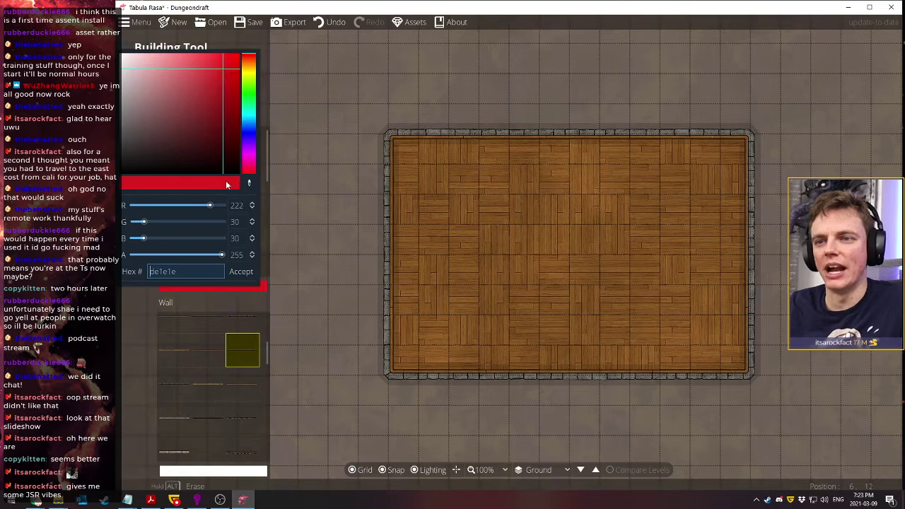
{"action": "left_click", "coordinate": [193, 304]}
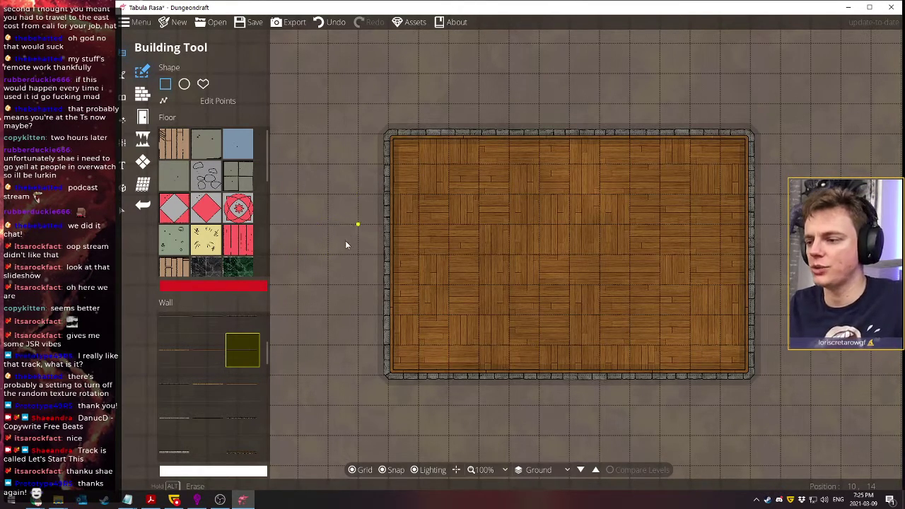
{"action": "key", "text": "Right"}
{"action": "left_click_drag", "start_coordinate": [345, 313], "coordinate": [314, 370]}
{"action": "left_click_drag", "start_coordinate": [381, 77], "coordinate": [467, 159]}
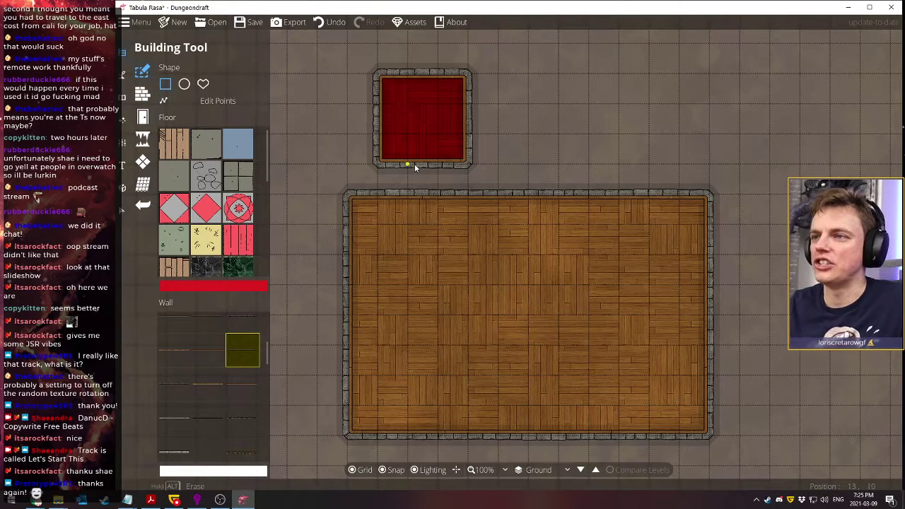
Reset the Building Tool's floor color to white, hex ffffff
{"action": "left_click", "coordinate": [142, 93]}
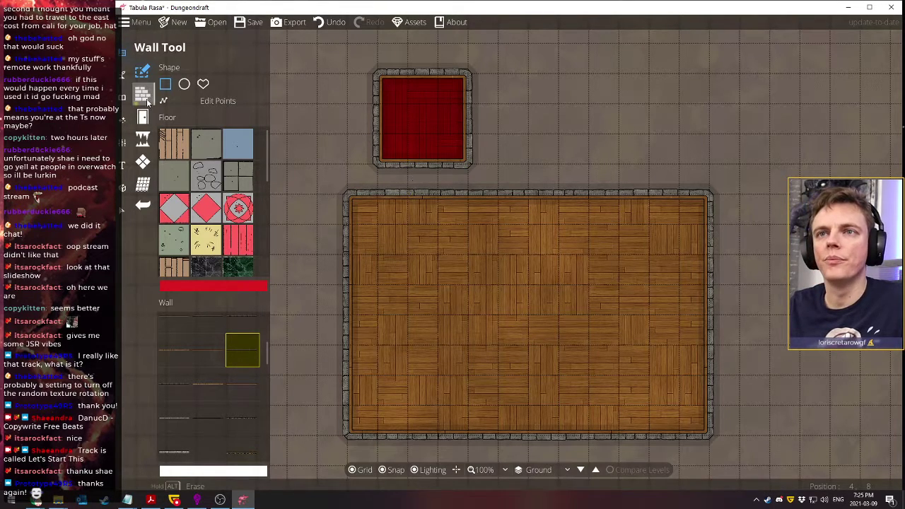
{"action": "left_click", "coordinate": [142, 70]}
{"action": "left_click", "coordinate": [224, 287]}
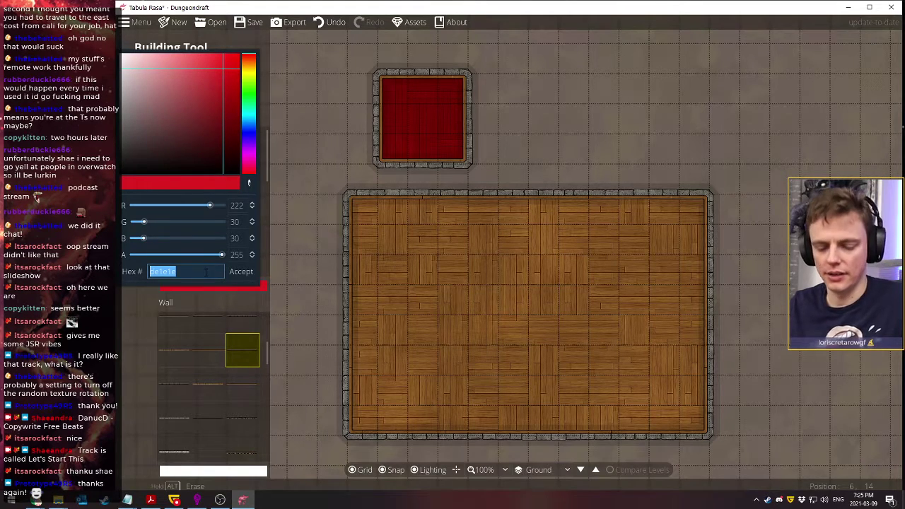
{"action": "type", "text": "ffffff"}
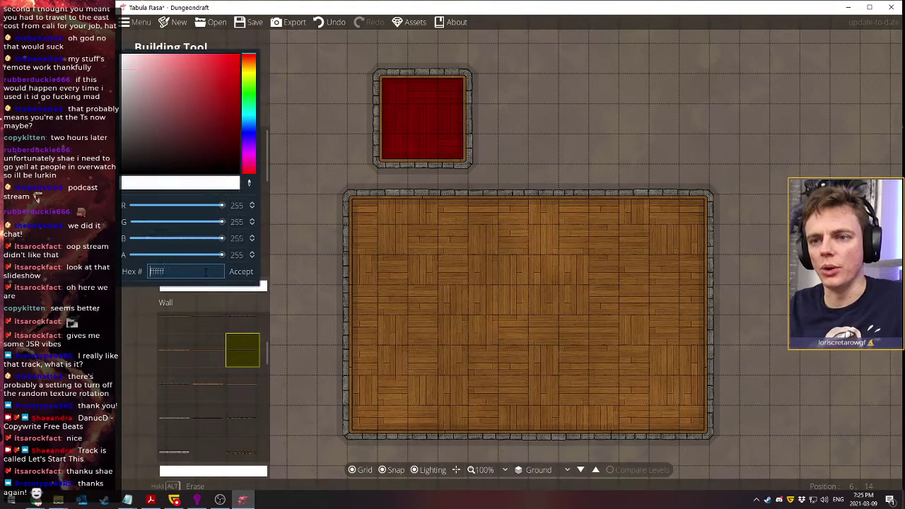
{"action": "left_click", "coordinate": [138, 328]}
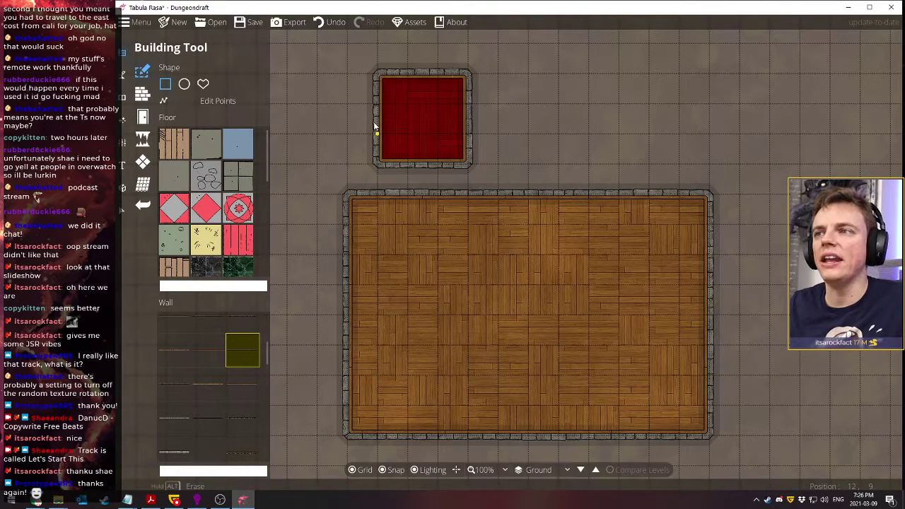
Reshape the small upper room into an irregular polygon by adding and moving outline points, then return to the rectangle shape
{"action": "left_click", "coordinate": [162, 102]}
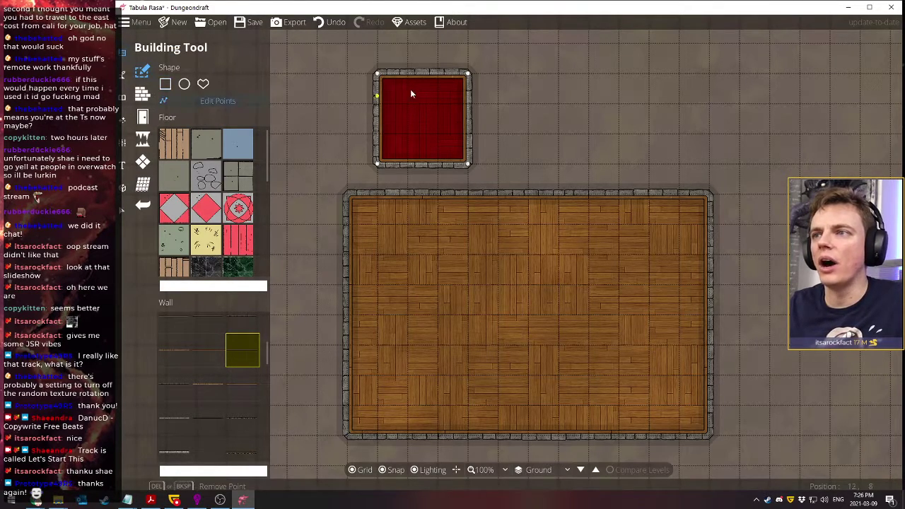
{"action": "left_click_drag", "start_coordinate": [407, 73], "coordinate": [654, 136]}
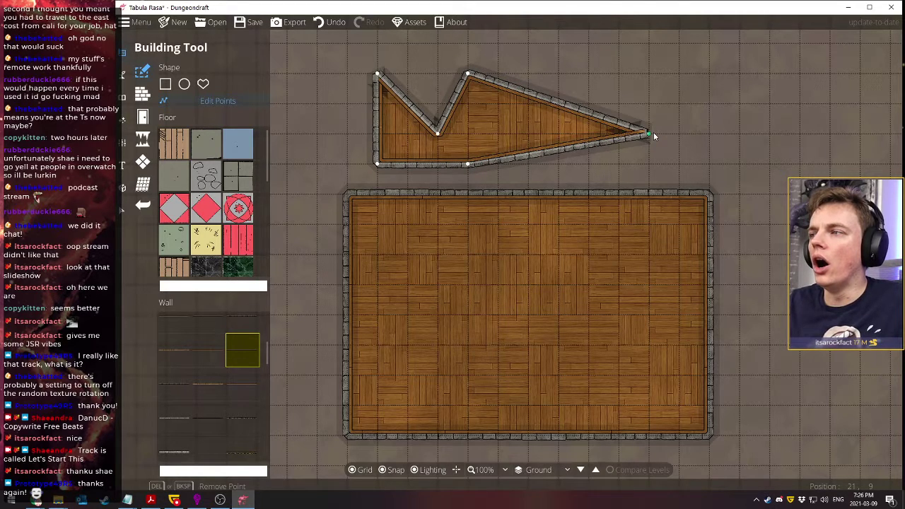
{"action": "left_click_drag", "start_coordinate": [598, 118], "coordinate": [588, 43]}
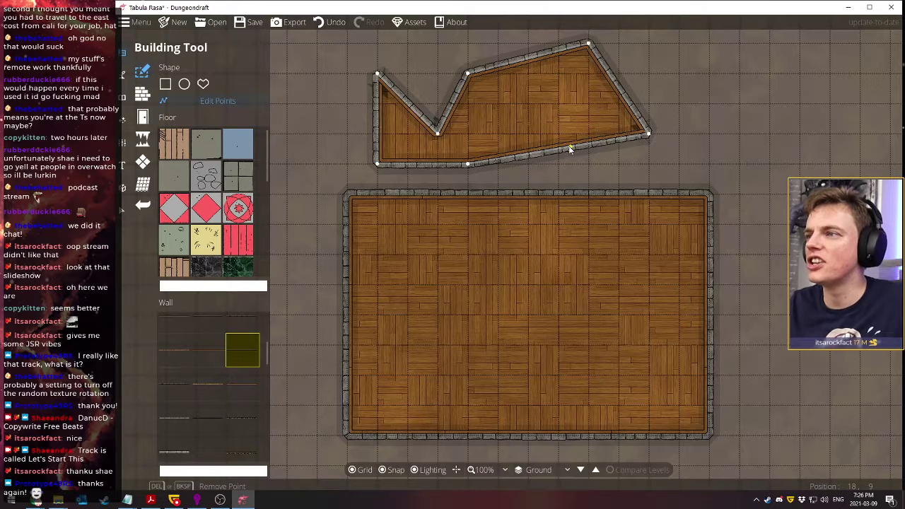
{"action": "left_click_drag", "start_coordinate": [571, 148], "coordinate": [538, 125]}
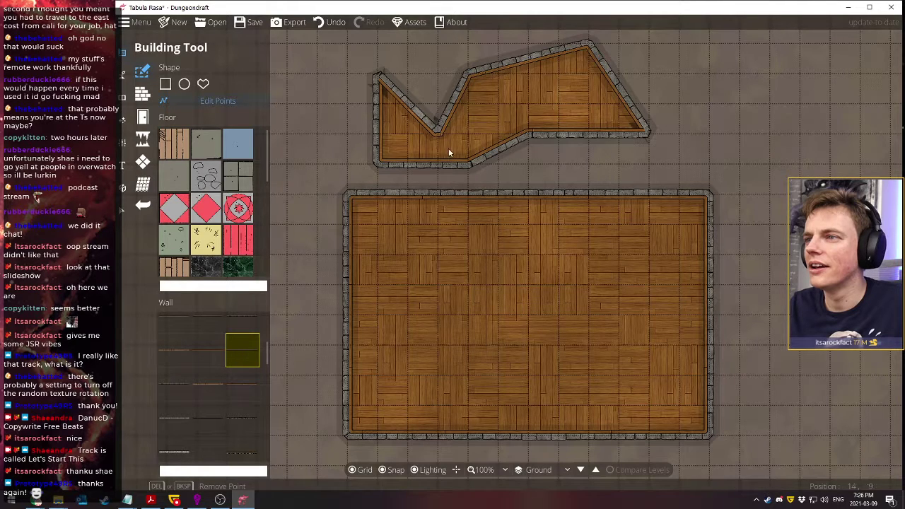
{"action": "mouse_move", "coordinate": [436, 133]}
{"action": "mouse_move", "coordinate": [436, 133]}
{"action": "left_mouse_down"}
{"action": "mouse_move", "coordinate": [481, 137]}
{"action": "mouse_move", "coordinate": [435, 140]}
{"action": "left_mouse_up"}
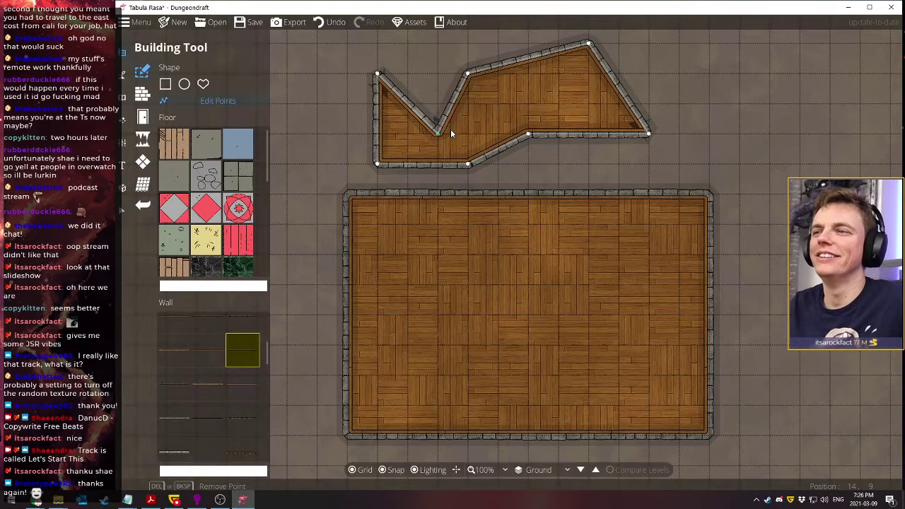
{"action": "left_click_drag", "start_coordinate": [451, 129], "coordinate": [466, 113]}
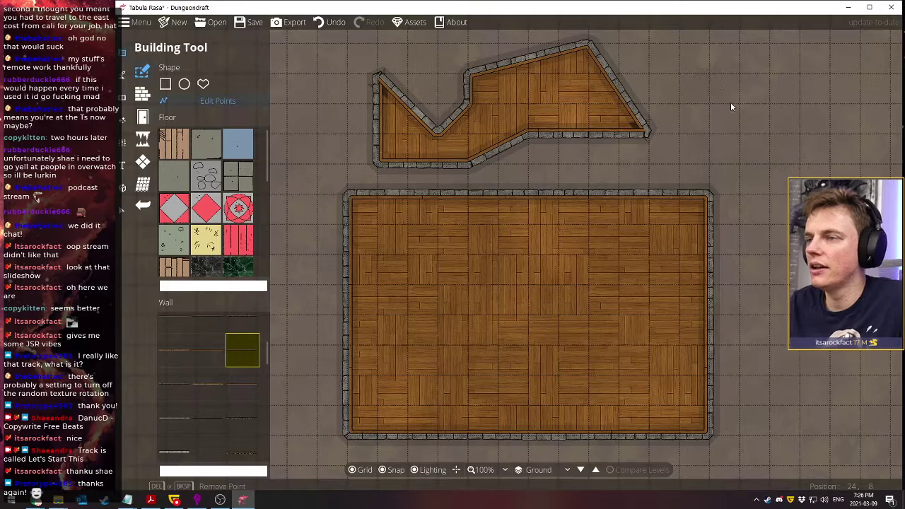
{"action": "left_click", "coordinate": [165, 84]}
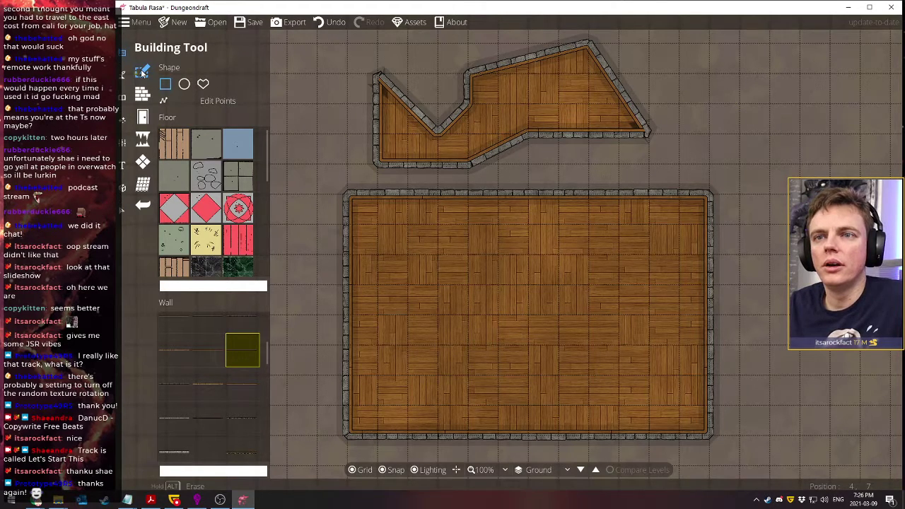
With the Wall Tool, draw a narrow closed wall of the pale wooden style inside the irregular upper room
{"action": "left_click", "coordinate": [143, 99]}
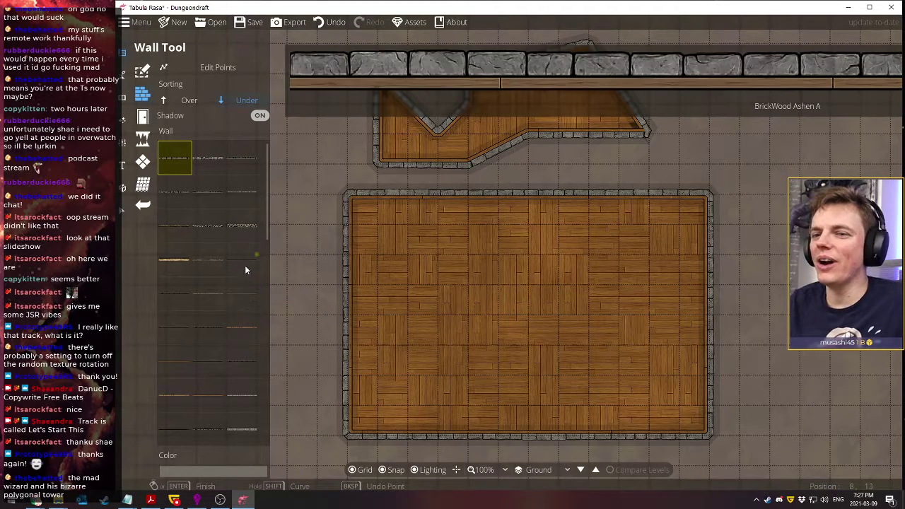
{"action": "left_click", "coordinate": [169, 263]}
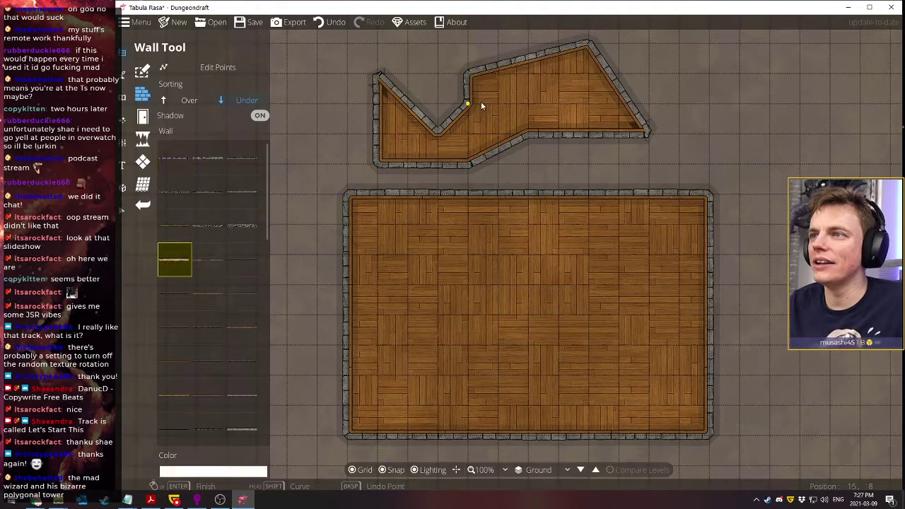
{"action": "left_click", "coordinate": [494, 82]}
{"action": "left_click", "coordinate": [499, 145]}
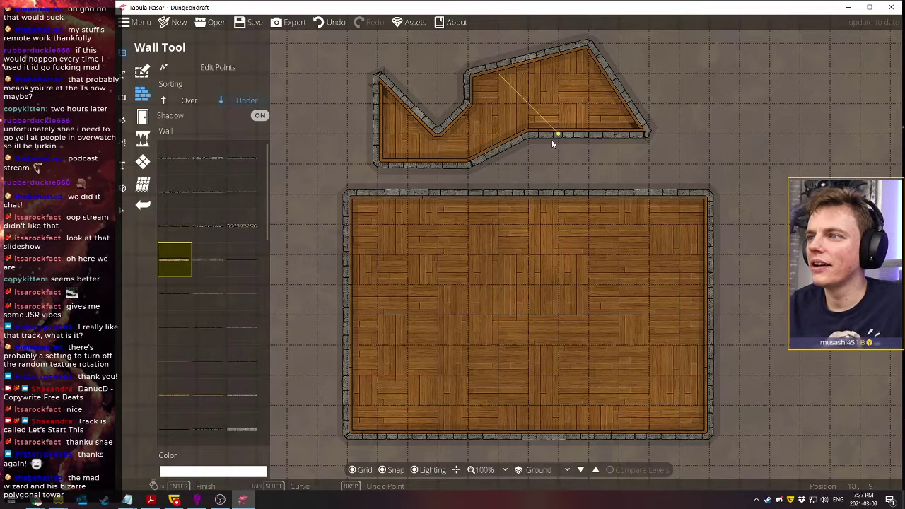
{"action": "left_click", "coordinate": [498, 133]}
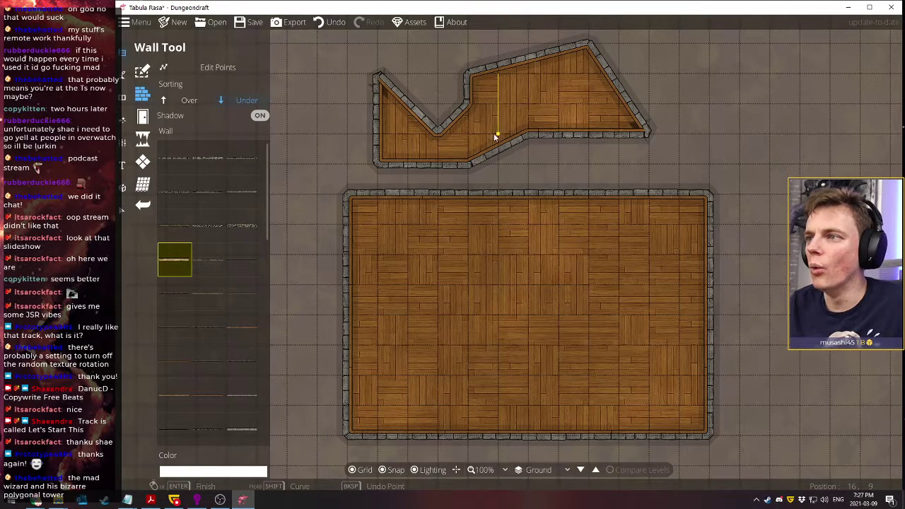
{"action": "left_click", "coordinate": [467, 164]}
{"action": "left_click", "coordinate": [498, 75]}
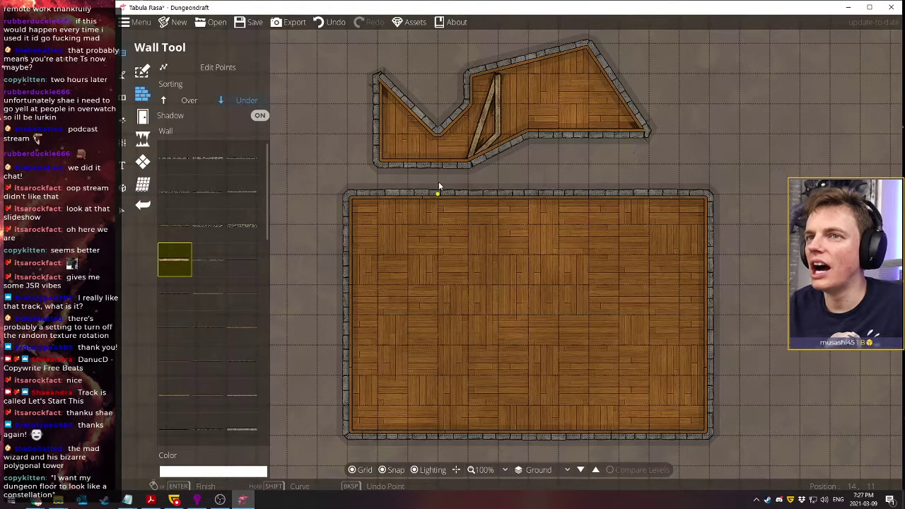
Draw a jagged closed wall of the pale wooden style, about 6 tiles wide, on the open ground right of the irregular upper room
{"action": "left_click", "coordinate": [737, 68]}
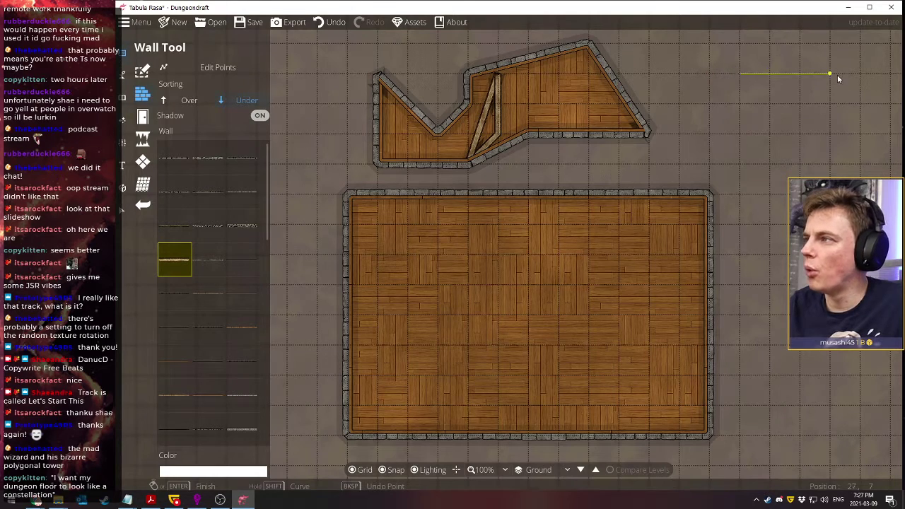
{"action": "left_click", "coordinate": [832, 74]}
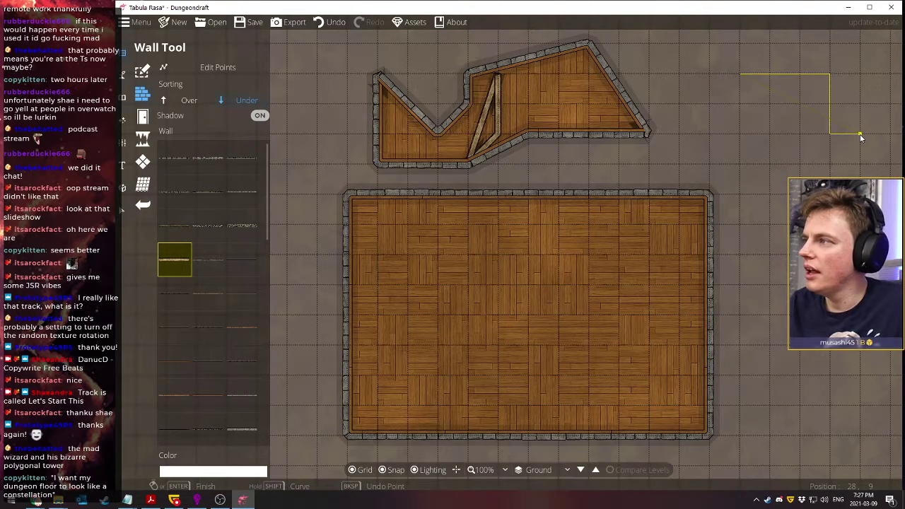
{"action": "left_click", "coordinate": [860, 134]}
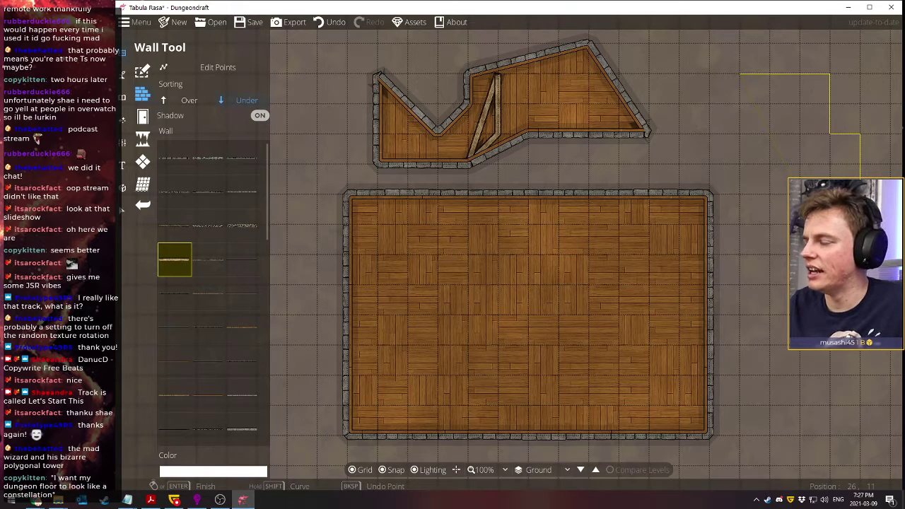
{"action": "left_click", "coordinate": [799, 164]}
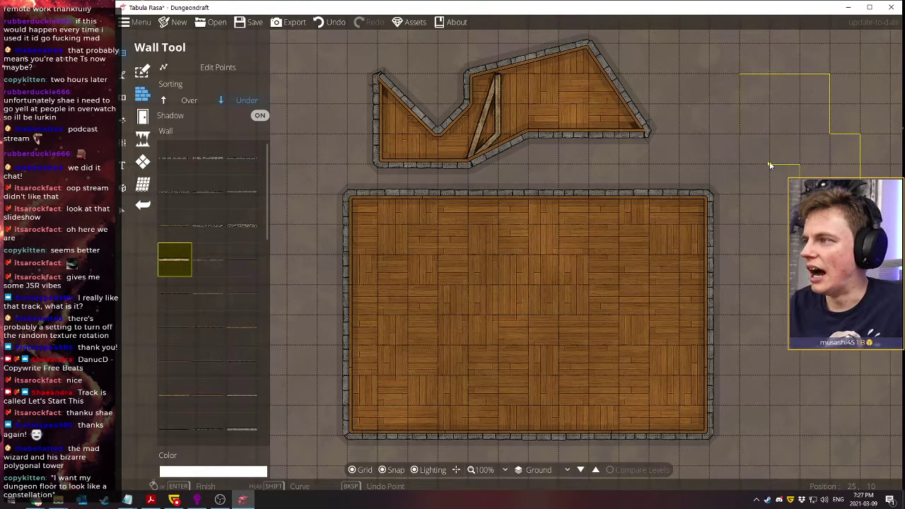
{"action": "left_click", "coordinate": [769, 164]}
{"action": "left_click", "coordinate": [770, 104]}
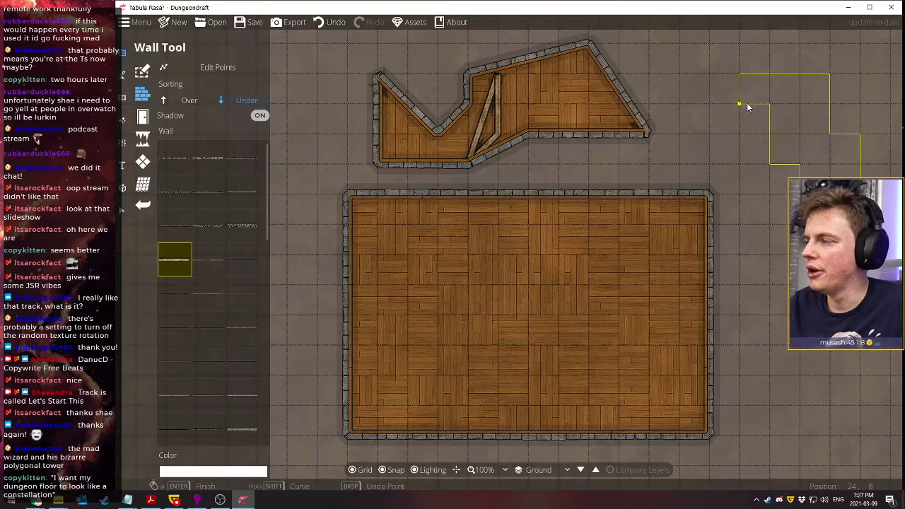
{"action": "left_click", "coordinate": [739, 104]}
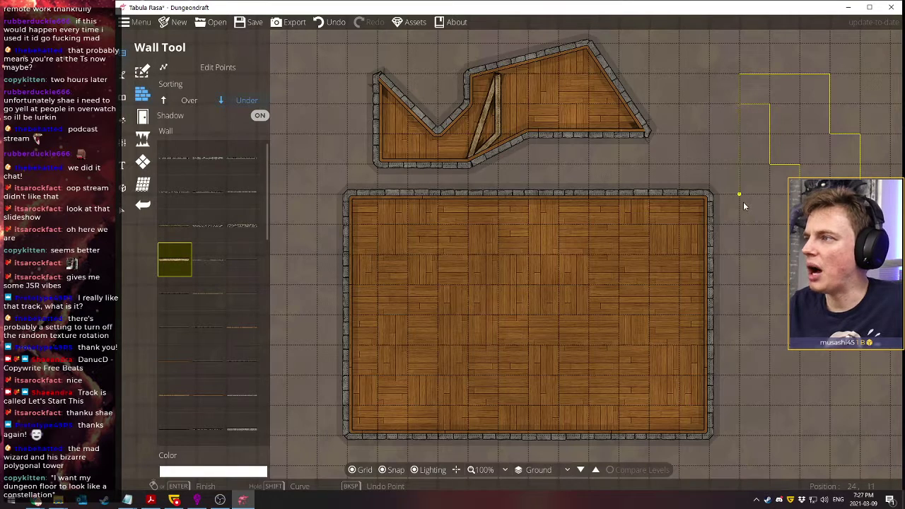
{"action": "left_click", "coordinate": [739, 164]}
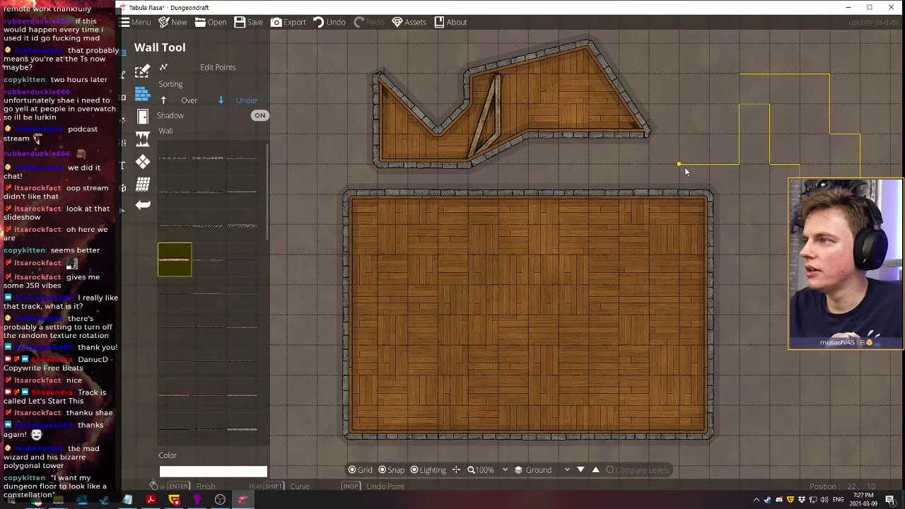
{"action": "left_click", "coordinate": [679, 164]}
{"action": "left_click", "coordinate": [679, 74]}
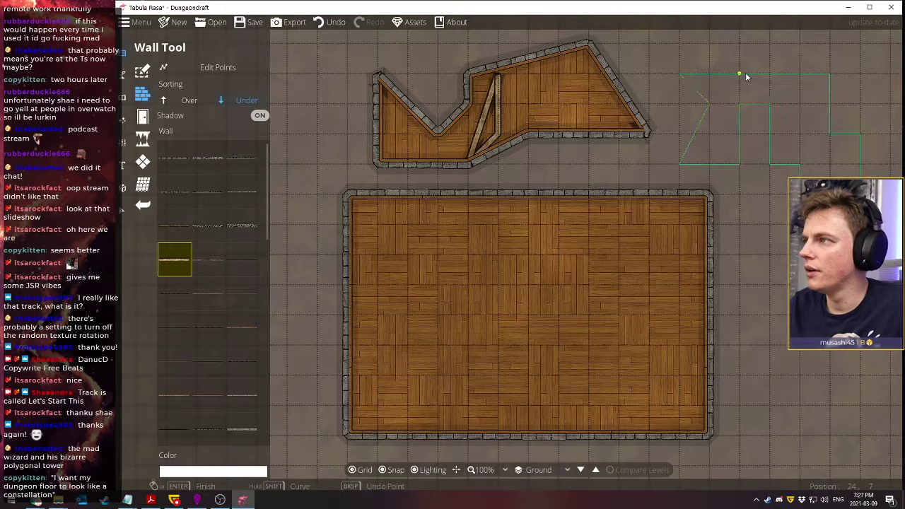
{"action": "left_click", "coordinate": [745, 72]}
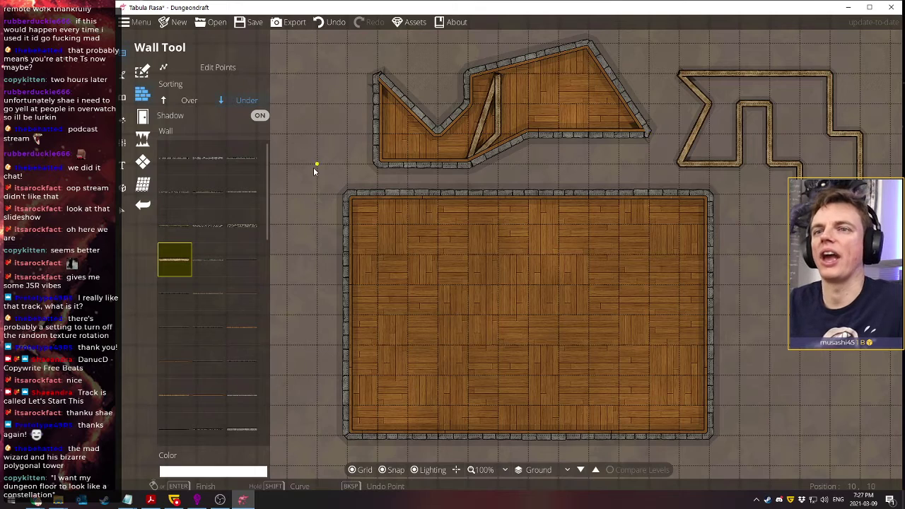
Delete the freestanding jagged wall and the narrow pale wooden wall inside the irregular upper room
{"action": "mouse_move", "coordinate": [168, 143]}
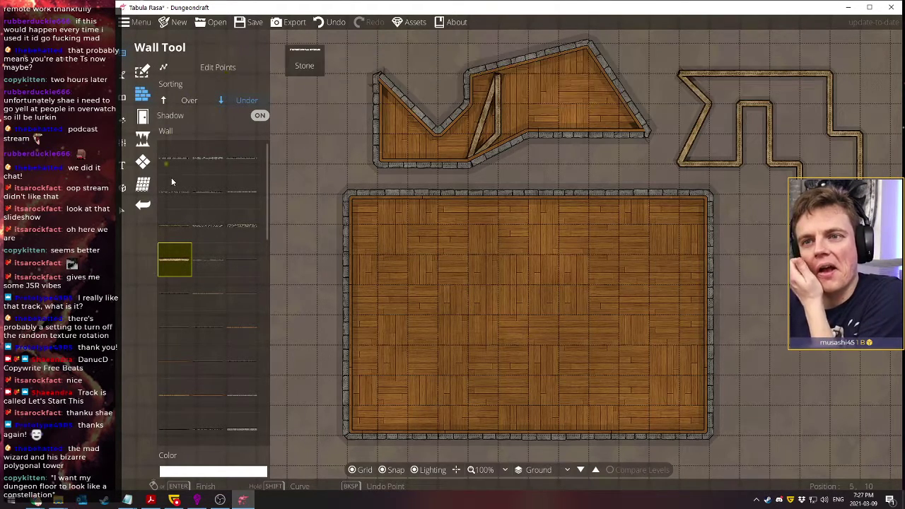
{"action": "left_click", "coordinate": [122, 212]}
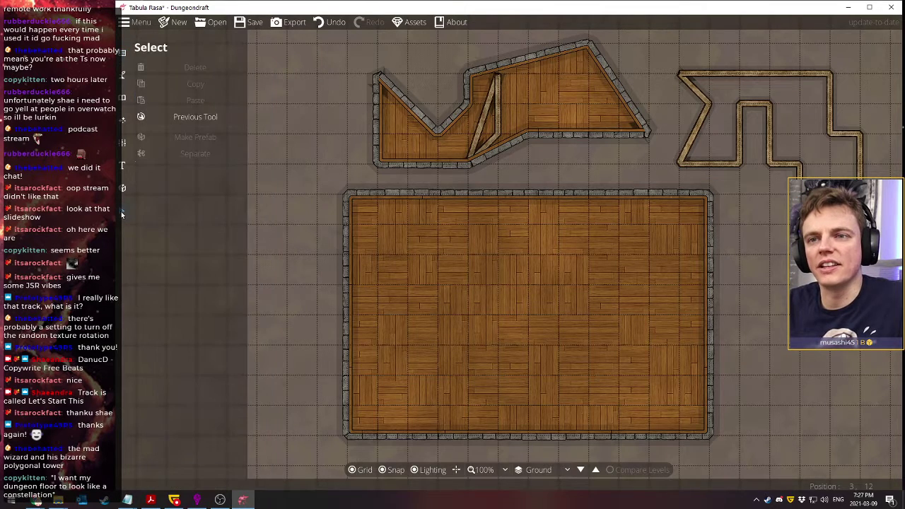
{"action": "left_click", "coordinate": [690, 142]}
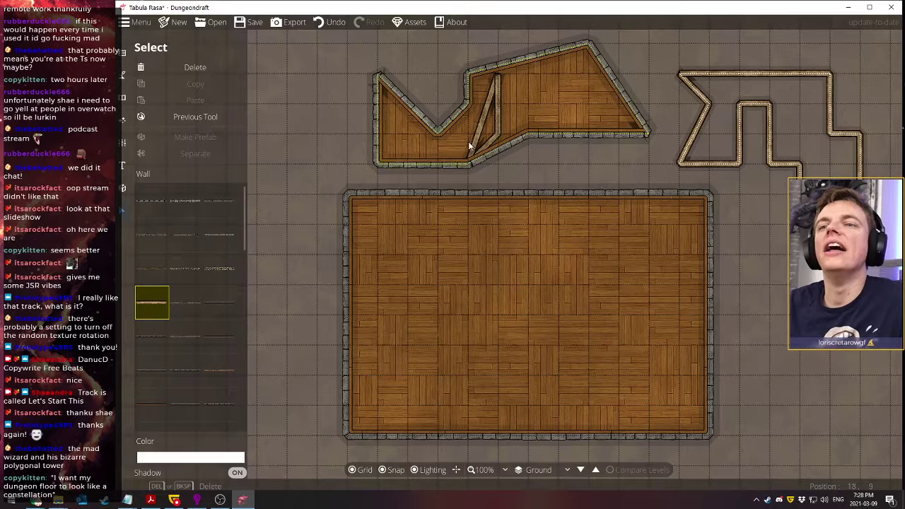
{"action": "key", "text": "Delete"}
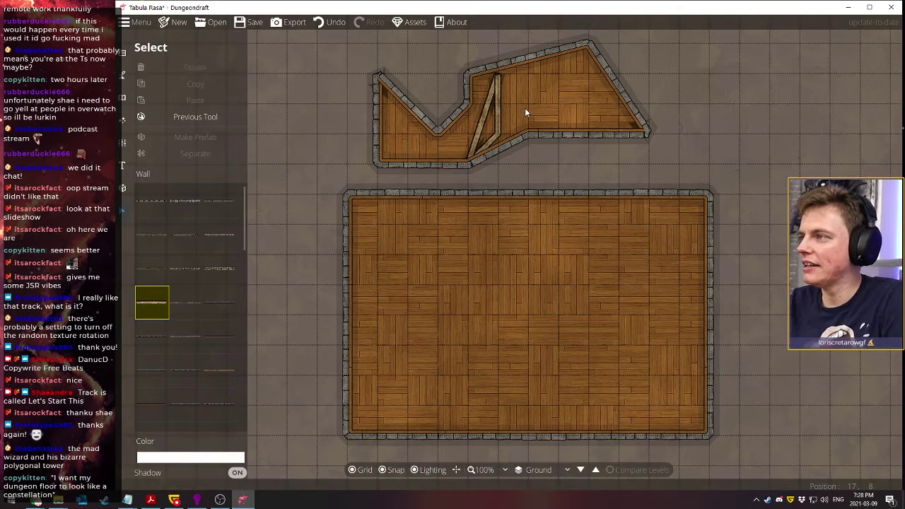
{"action": "left_click", "coordinate": [500, 128]}
{"action": "key", "text": "Delete"}
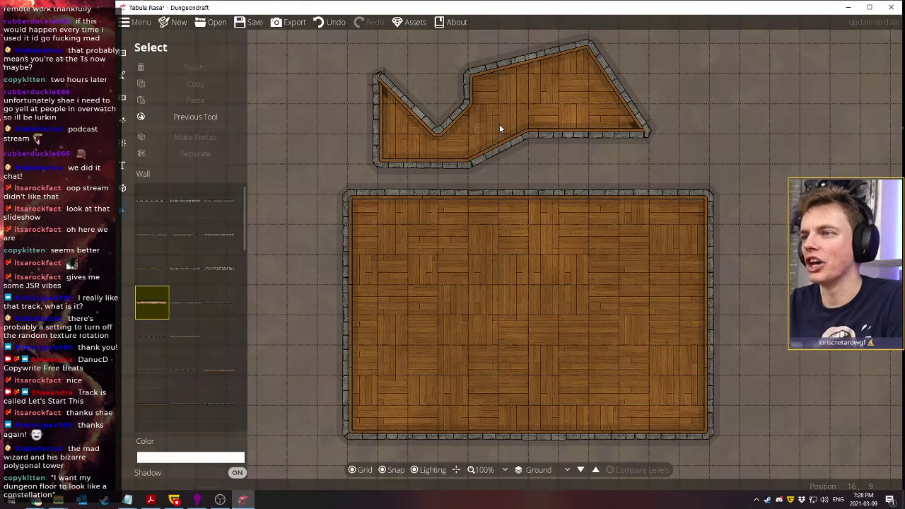
Try deleting the stone wall around the irregular upper room, then undo the deletion
{"action": "left_click", "coordinate": [496, 146]}
{"action": "key", "text": "Delete"}
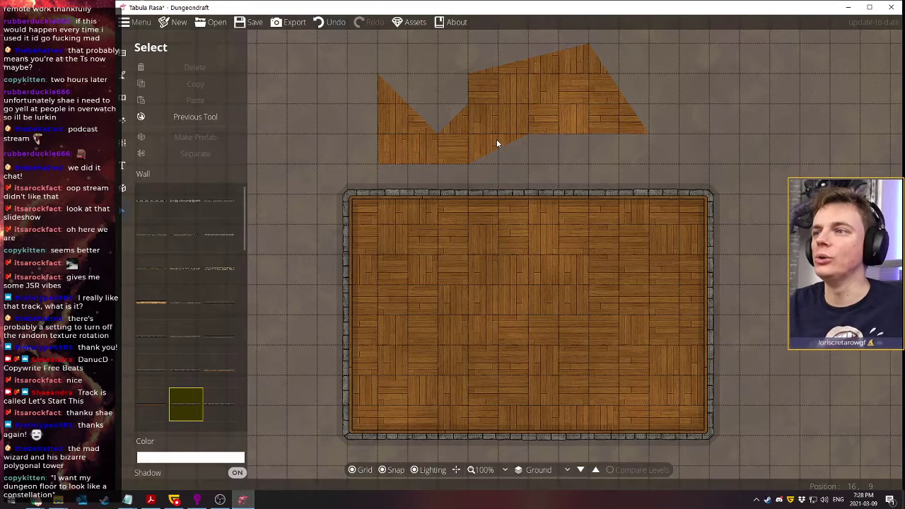
{"action": "key", "text": "ctrl+z"}
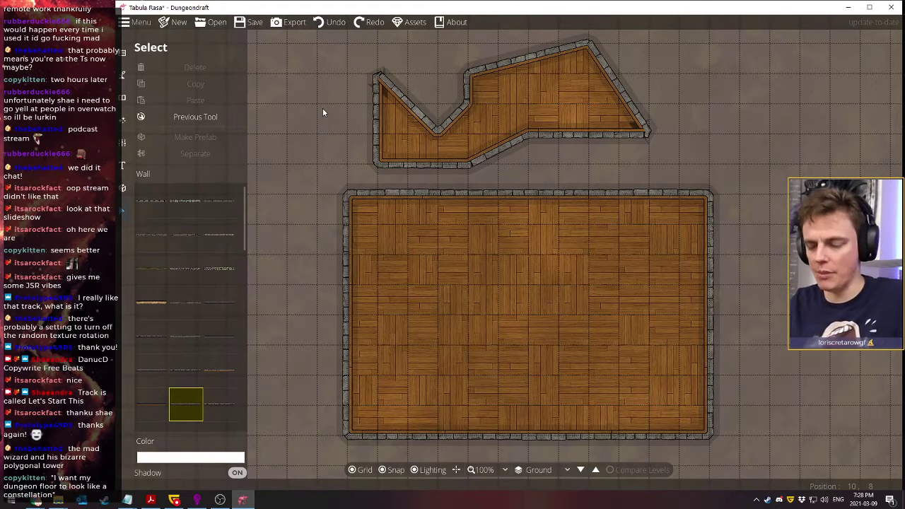
{"action": "key", "text": "ctrl+y"}
{"action": "key", "text": "ctrl+z"}
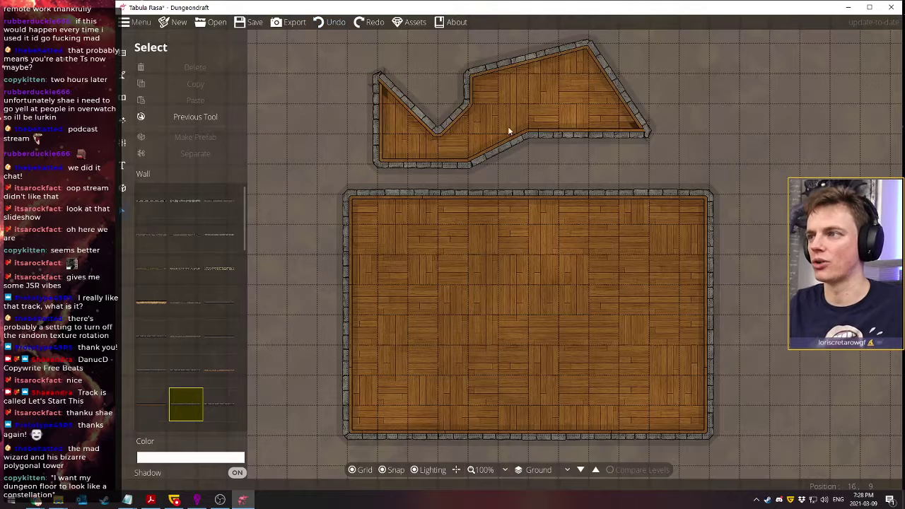
Select the irregular upper room's stone outline wall again and delete it, leaving the wooden floor
{"action": "left_click", "coordinate": [558, 136]}
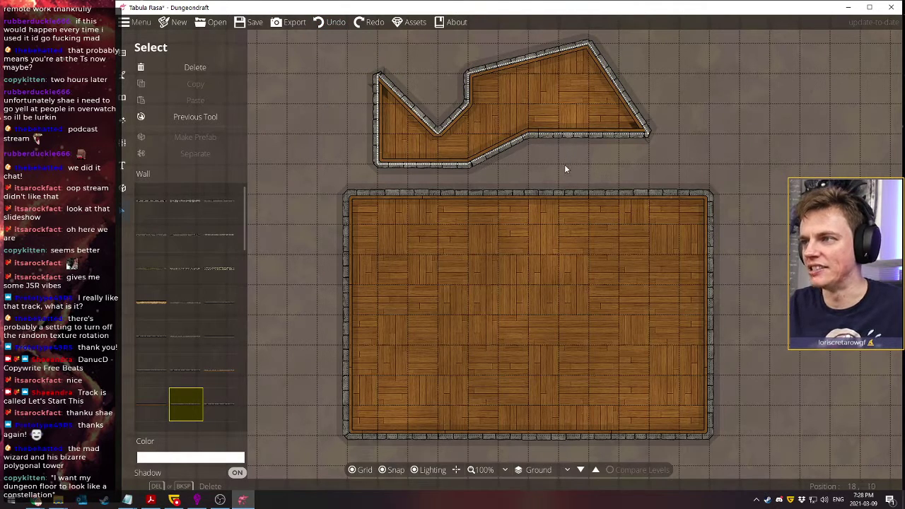
{"action": "left_click", "coordinate": [564, 129]}
{"action": "left_click", "coordinate": [544, 134]}
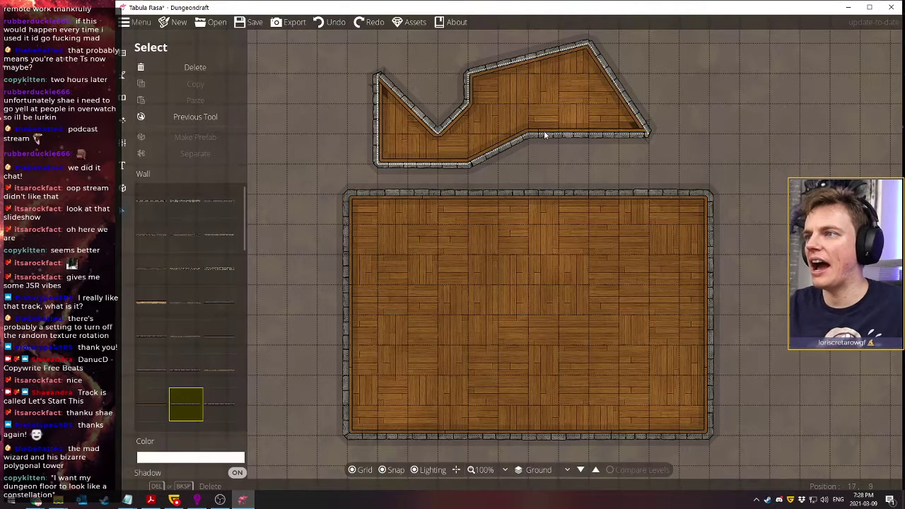
{"action": "left_click", "coordinate": [470, 103]}
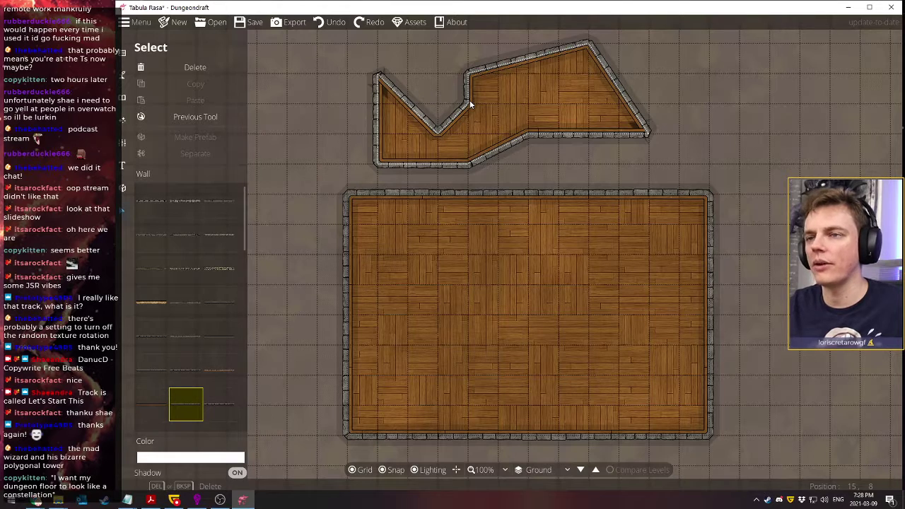
{"action": "key", "text": "Delete"}
Try to box-select the leftover irregular wooden floor, then undo the wall deletion
{"action": "left_click_drag", "start_coordinate": [337, 47], "coordinate": [464, 151]}
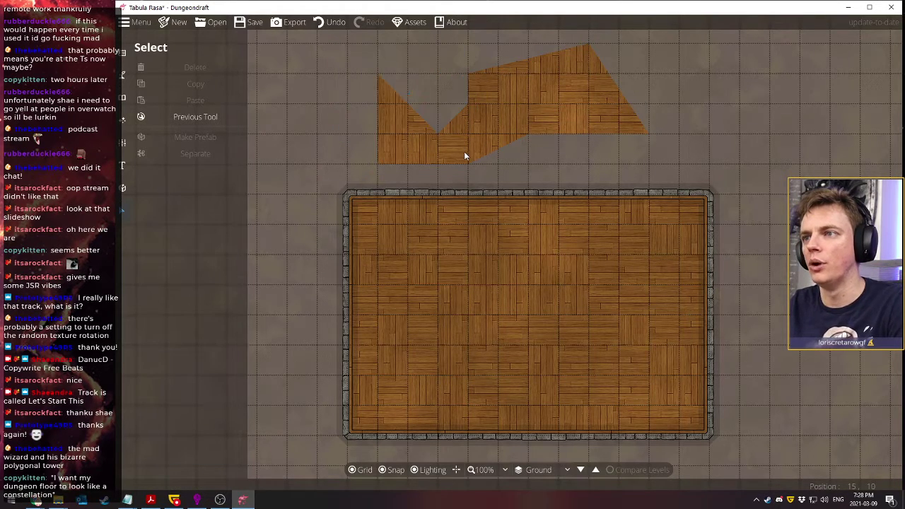
{"action": "left_click_drag", "start_coordinate": [340, 77], "coordinate": [390, 44]}
{"action": "left_click_drag", "start_coordinate": [568, 58], "coordinate": [693, 29]}
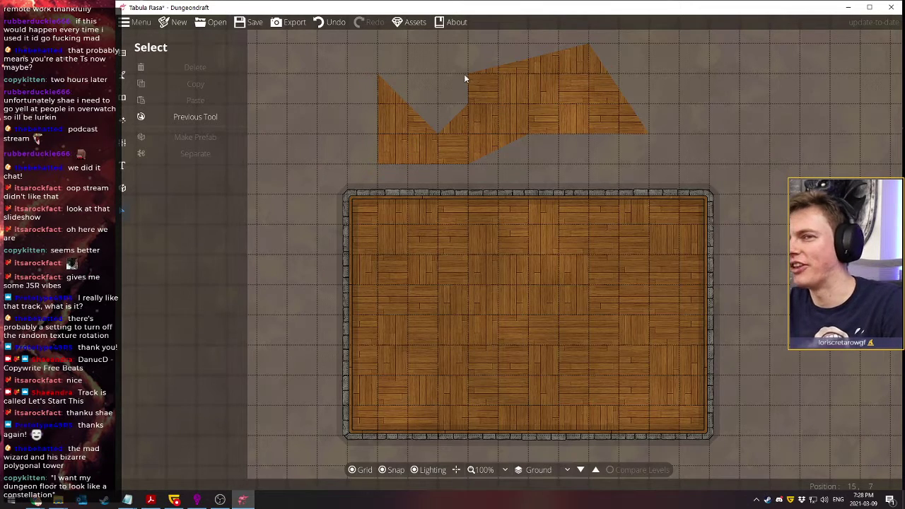
{"action": "left_click", "coordinate": [325, 22]}
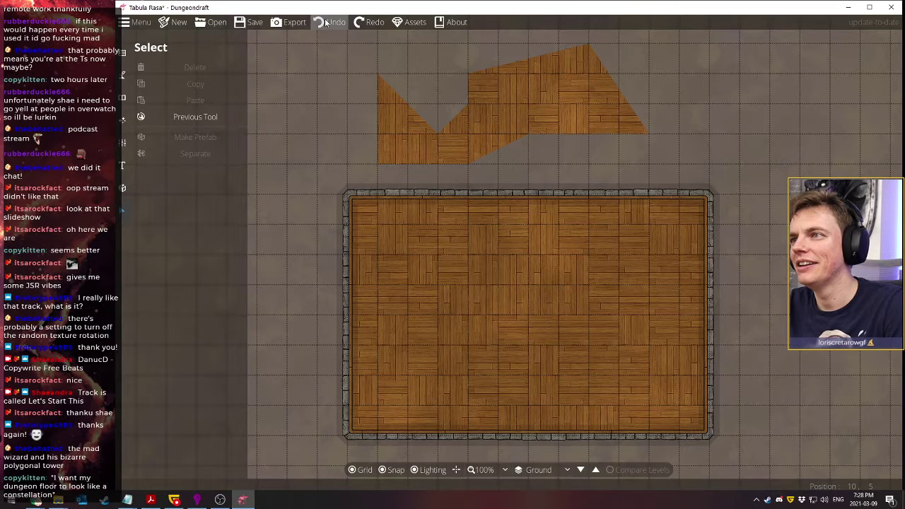
{"action": "left_click", "coordinate": [326, 22]}
{"action": "left_click", "coordinate": [373, 23]}
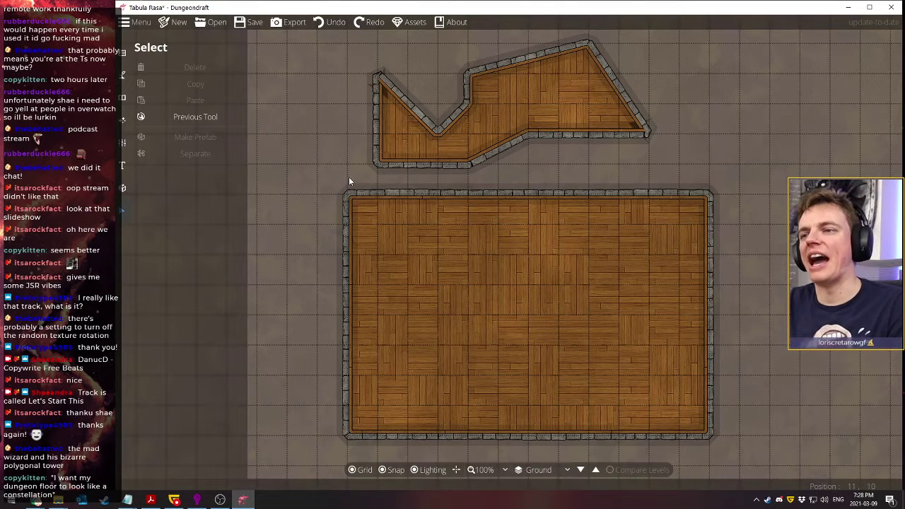
Try to box-select the whole irregular upper room, then delete just its stone wall
{"action": "left_click_drag", "start_coordinate": [359, 179], "coordinate": [717, 17]}
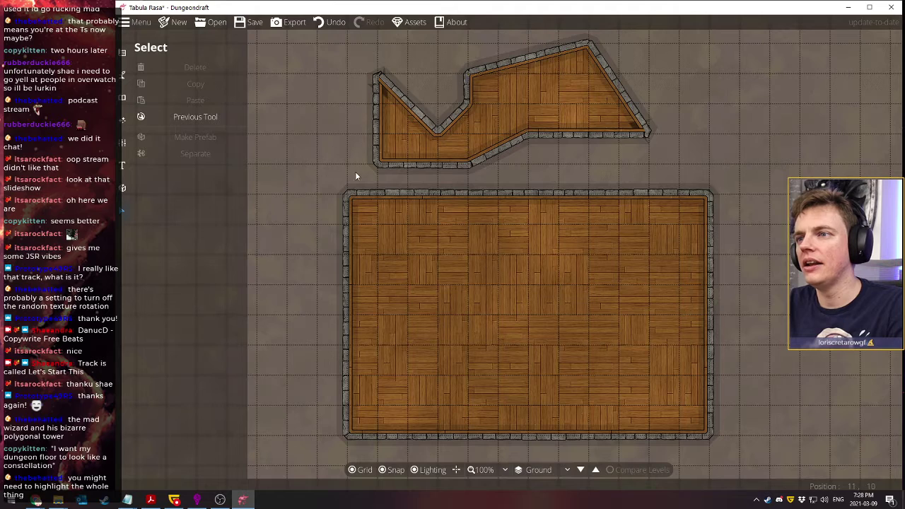
{"action": "left_click_drag", "start_coordinate": [353, 190], "coordinate": [698, 26]}
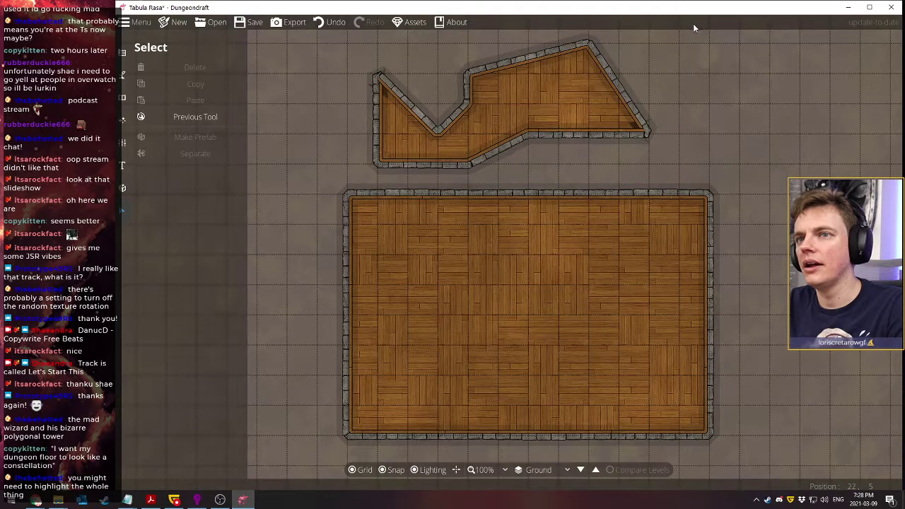
{"action": "left_click", "coordinate": [420, 119]}
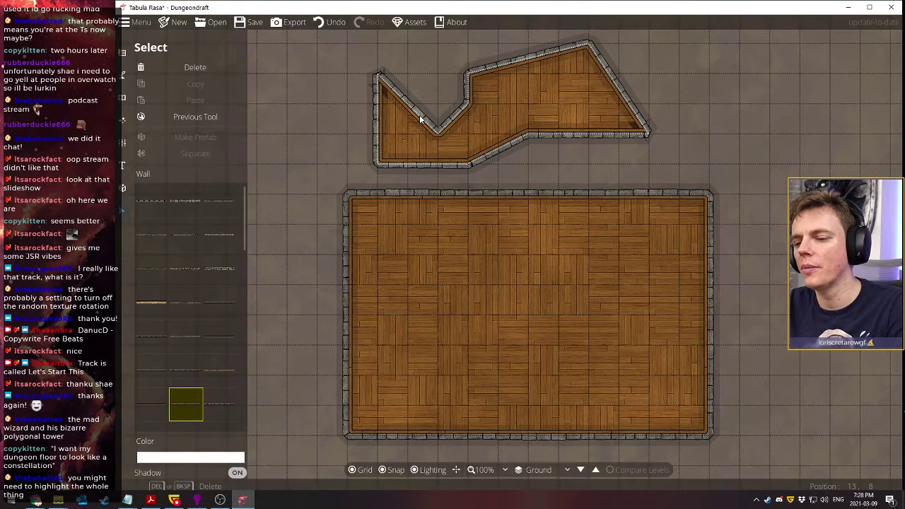
{"action": "key", "text": "Delete"}
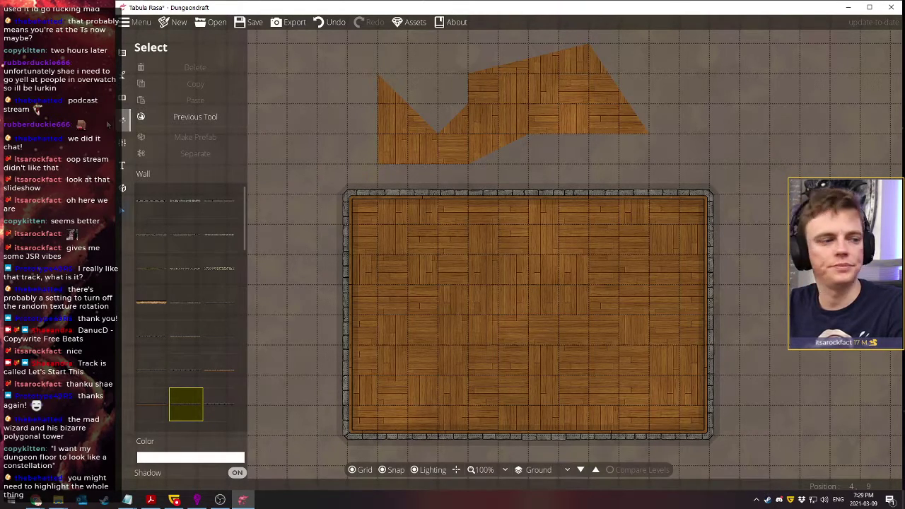
{"action": "left_click", "coordinate": [123, 167]}
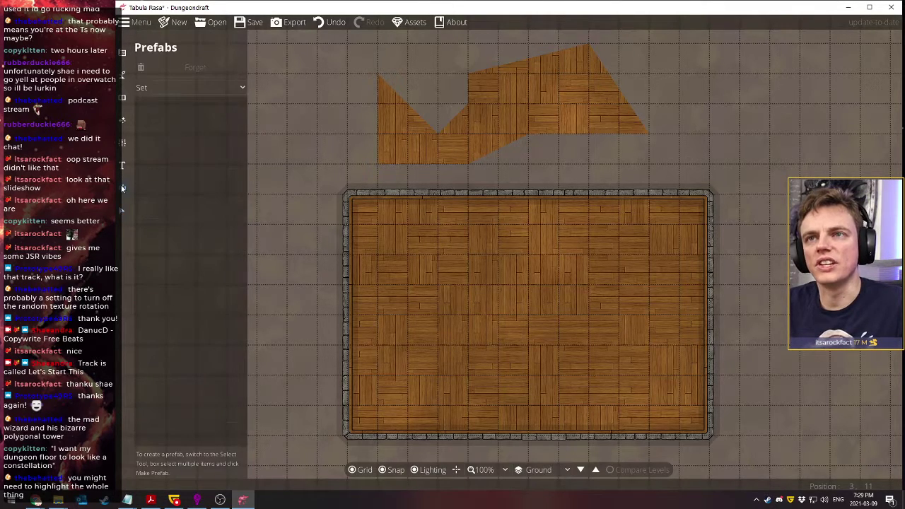
{"action": "left_click", "coordinate": [122, 163]}
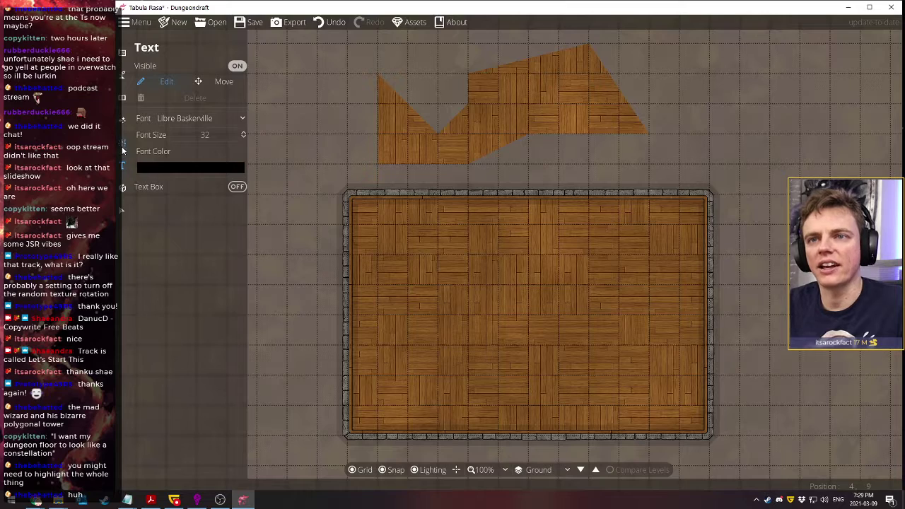
{"action": "left_click", "coordinate": [122, 146]}
{"action": "left_click", "coordinate": [123, 122]}
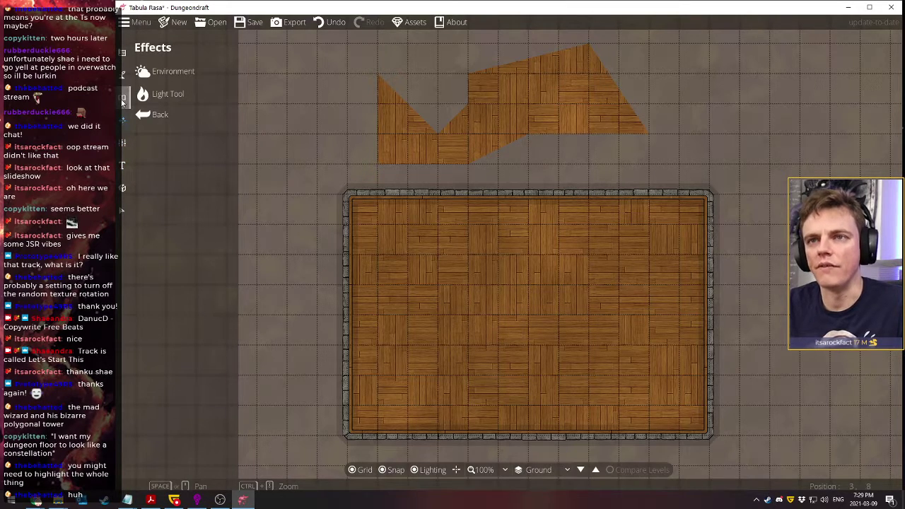
{"action": "left_click", "coordinate": [121, 100]}
Open the Terrain Brush, reduce its brush size to 1, and switch to the Water Brush
{"action": "left_click", "coordinate": [123, 79]}
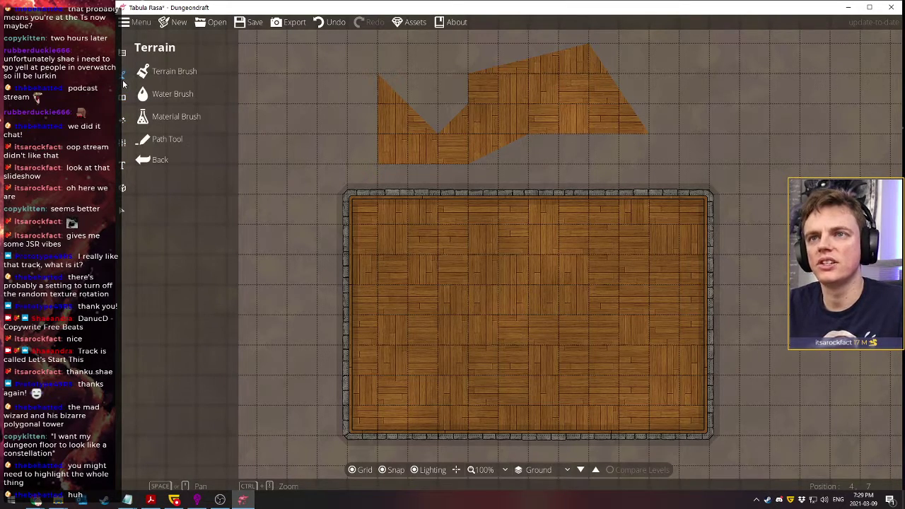
{"action": "left_click", "coordinate": [171, 72]}
{"action": "left_click", "coordinate": [173, 71]}
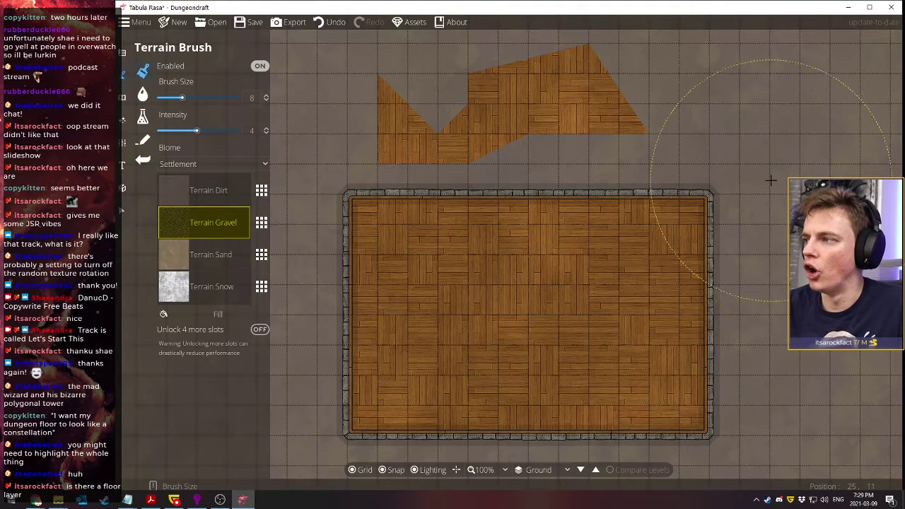
{"action": "scroll", "coordinate": [764, 163], "scroll_direction": "down", "scroll_amount": 7}
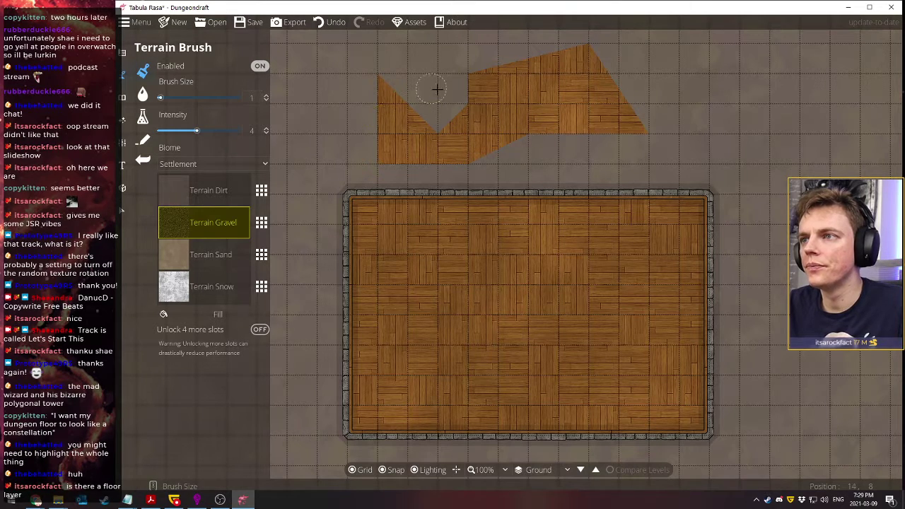
{"action": "left_click", "coordinate": [145, 95]}
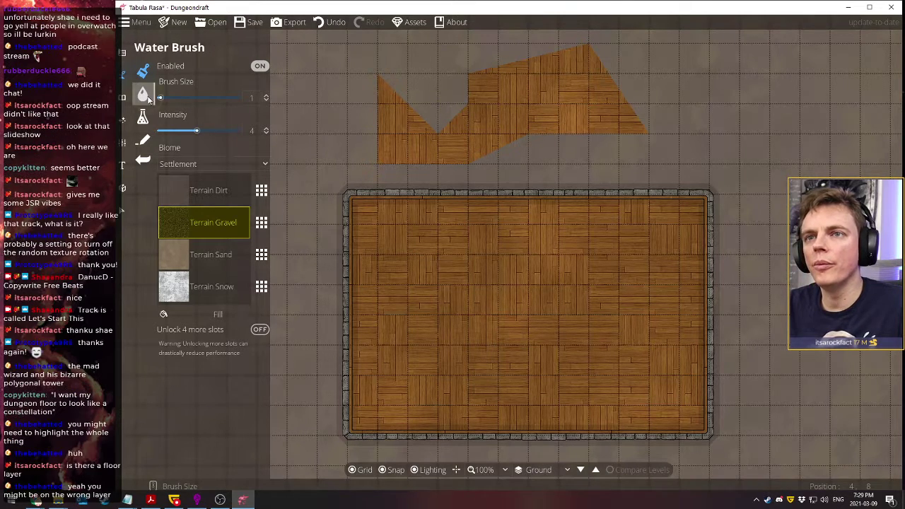
Try painting green acid material around the irregular upper floor with the Material Brush, undo it, and briefly open the Path Tool
{"action": "left_click", "coordinate": [143, 118]}
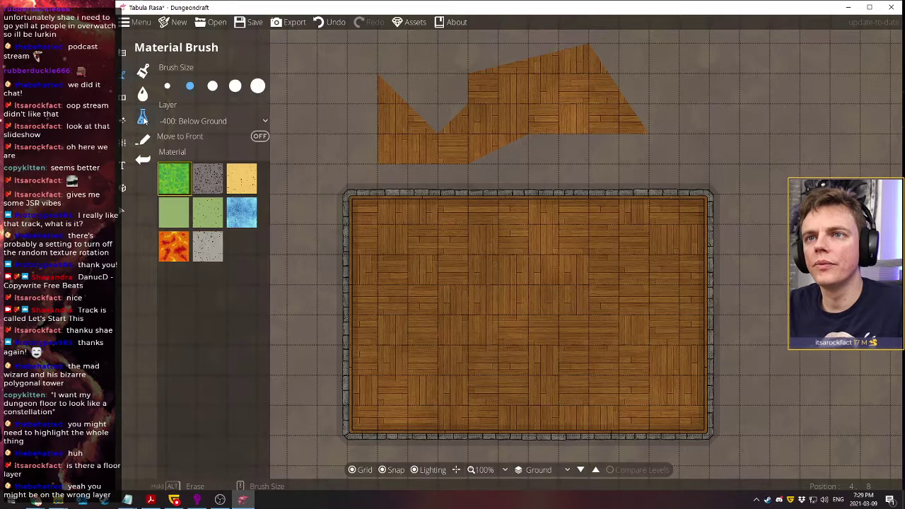
{"action": "mouse_move", "coordinate": [493, 87]}
{"action": "left_mouse_down"}
{"action": "mouse_move", "coordinate": [506, 111]}
{"action": "mouse_move", "coordinate": [549, 114]}
{"action": "mouse_move", "coordinate": [579, 131]}
{"action": "mouse_move", "coordinate": [719, 125]}
{"action": "left_mouse_up"}
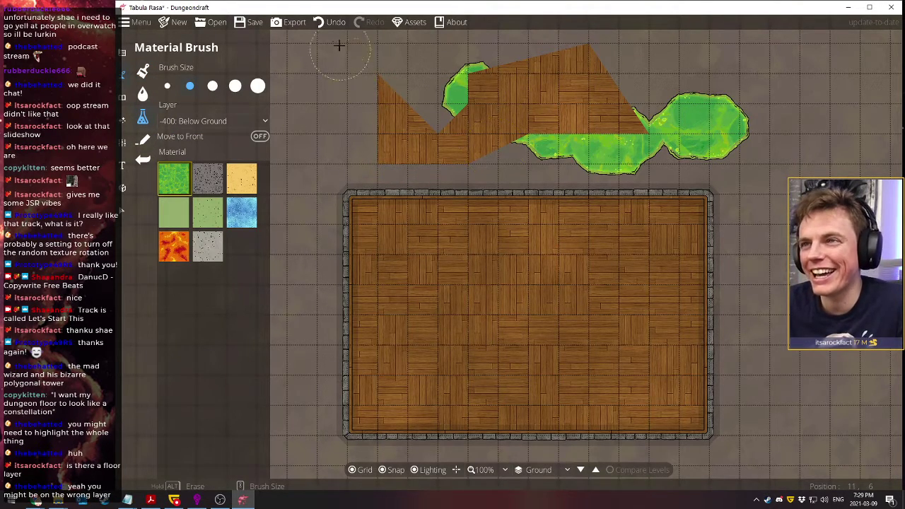
{"action": "left_click", "coordinate": [331, 22]}
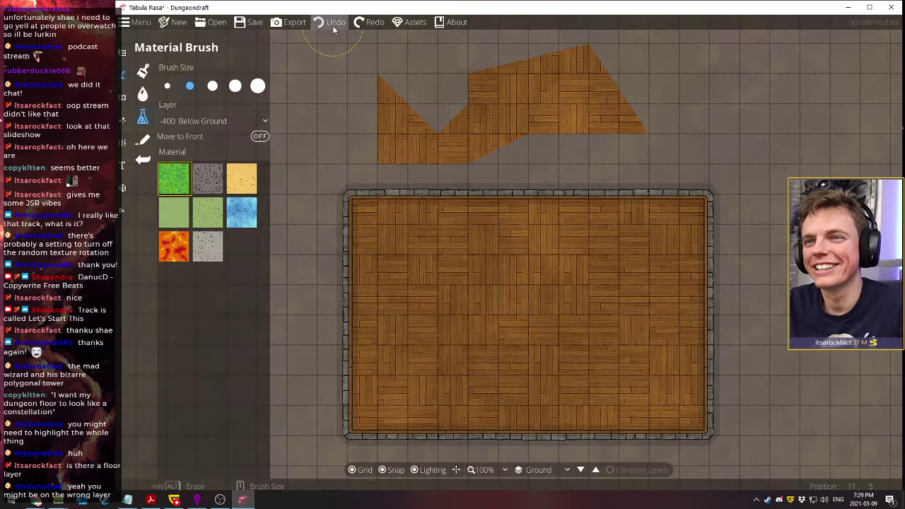
{"action": "left_click", "coordinate": [144, 140]}
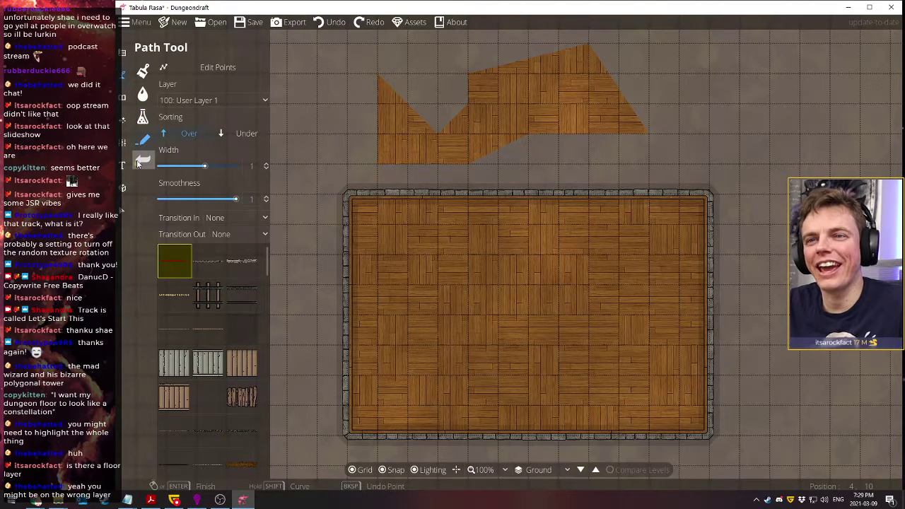
{"action": "key", "text": "Escape"}
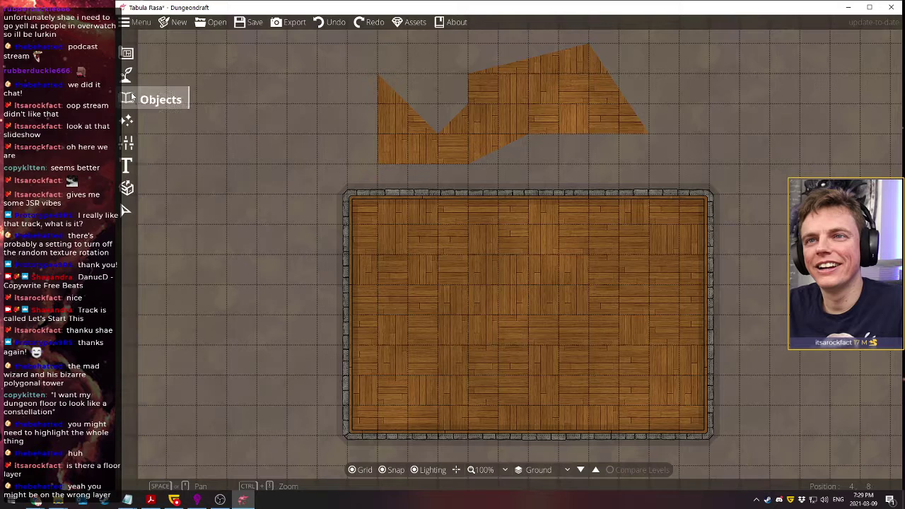
Choose a wooden door style in the Portal Tool and place the door in the large room's upper wall
{"action": "left_click", "coordinate": [126, 54]}
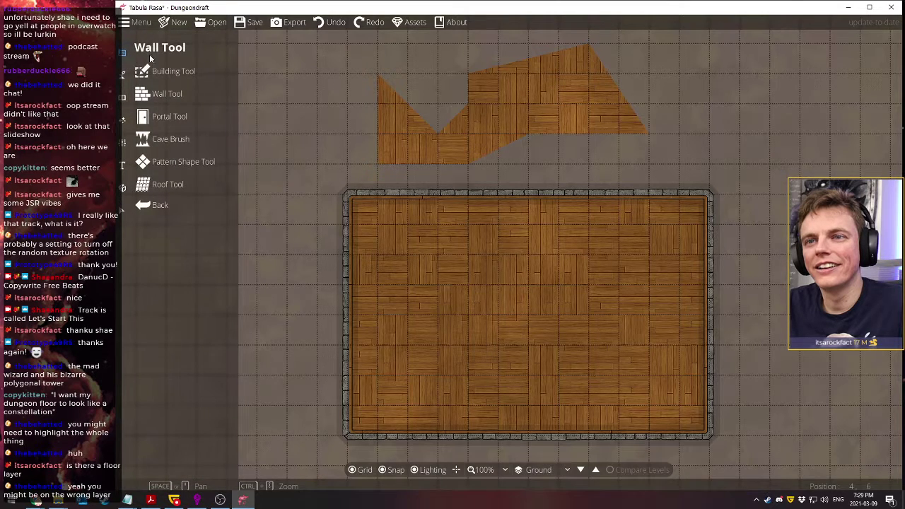
{"action": "left_click", "coordinate": [174, 124]}
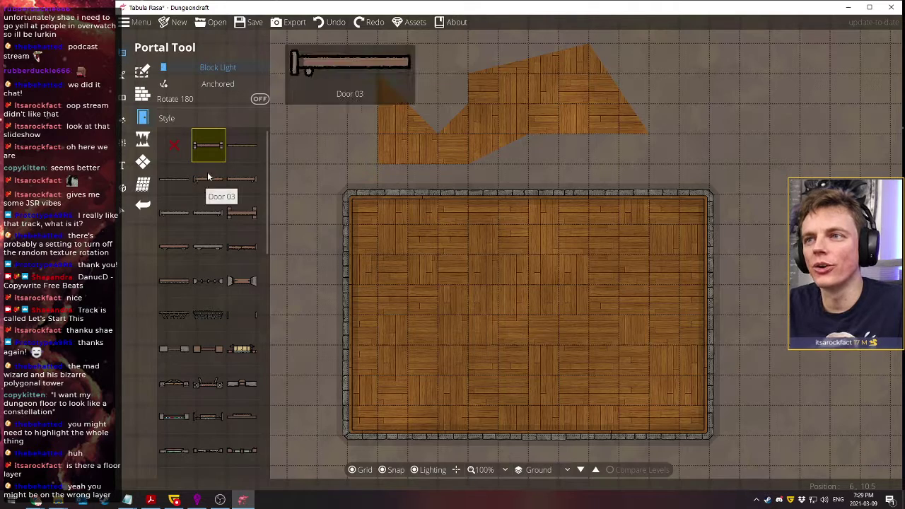
{"action": "scroll", "coordinate": [208, 226], "scroll_direction": "down", "scroll_amount": 5}
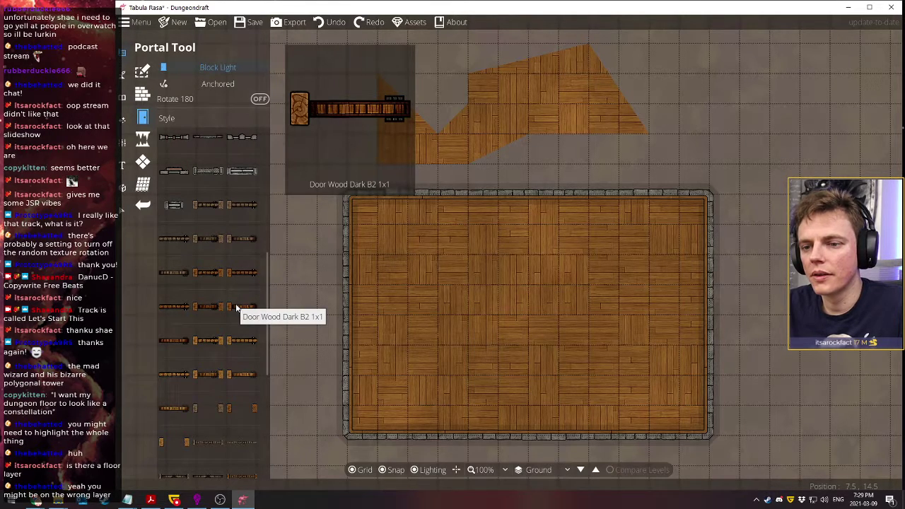
{"action": "scroll", "coordinate": [236, 306], "scroll_direction": "down", "scroll_amount": 2}
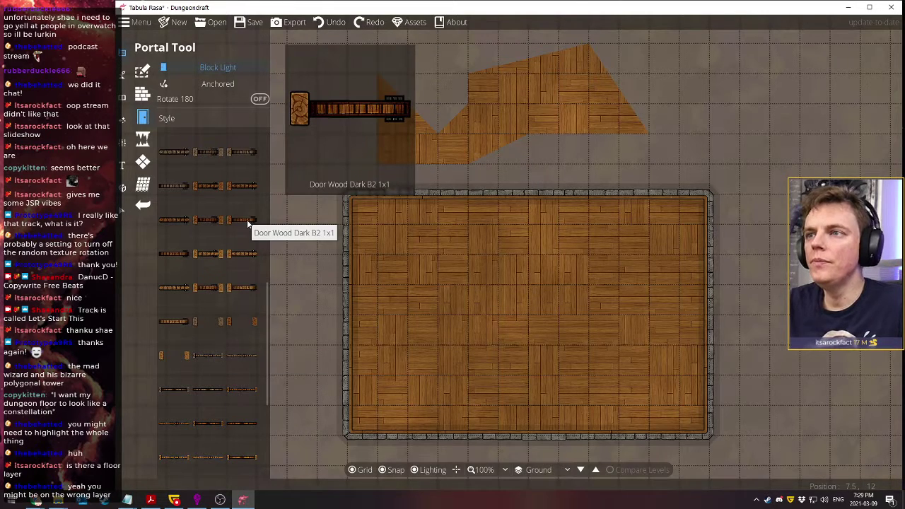
{"action": "left_click", "coordinate": [242, 189]}
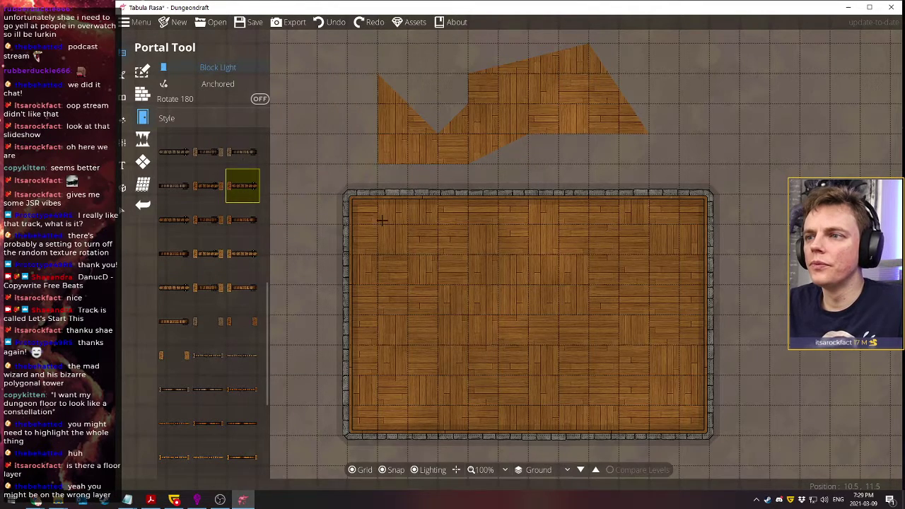
{"action": "left_click", "coordinate": [488, 188]}
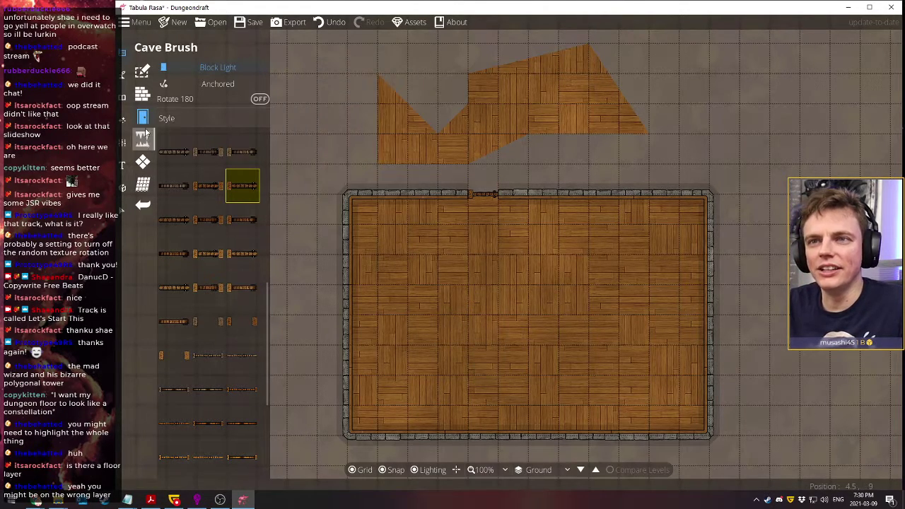
Reshape the irregular upper room by editing its points: move its inner notch, upper-left corner and far-right corner inward
{"action": "left_click", "coordinate": [144, 99]}
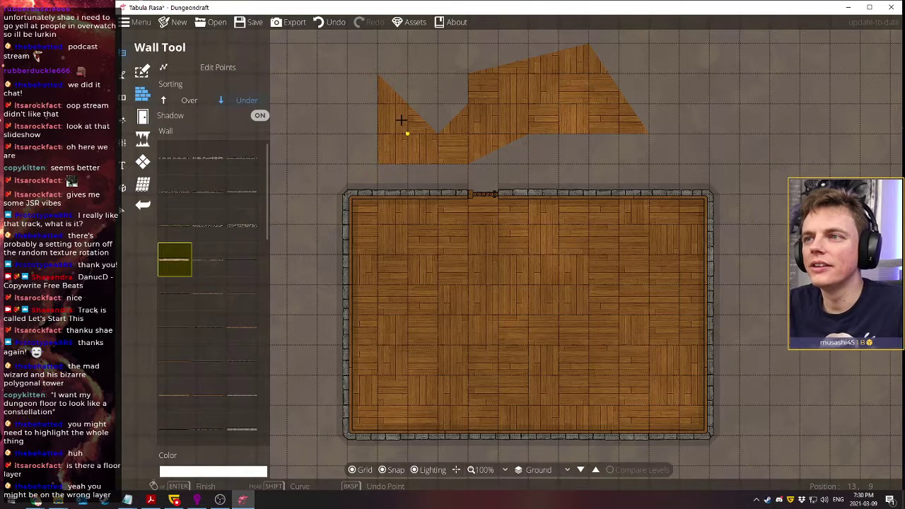
{"action": "left_click", "coordinate": [148, 80]}
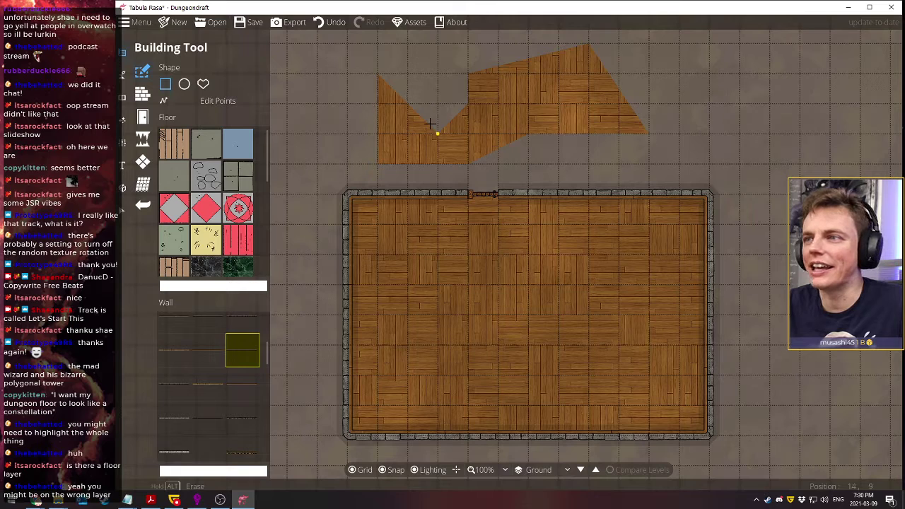
{"action": "left_click", "coordinate": [213, 100]}
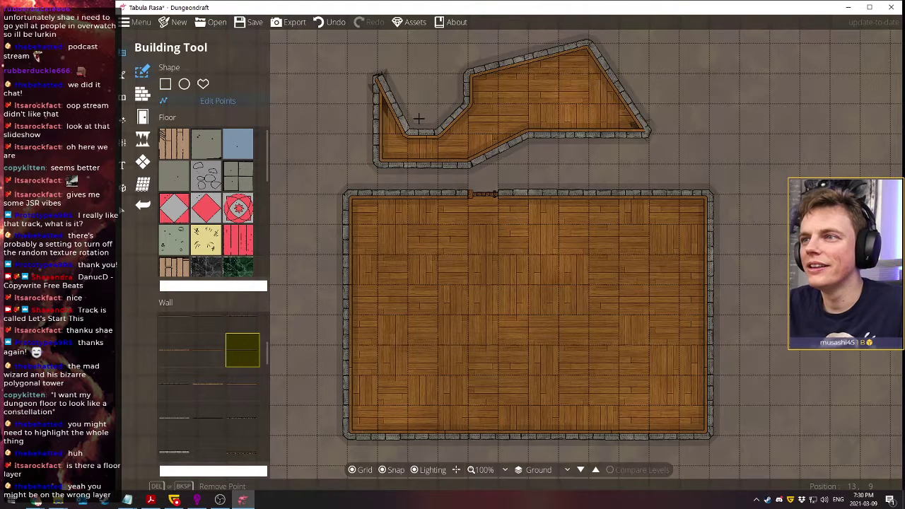
{"action": "left_click_drag", "start_coordinate": [419, 119], "coordinate": [458, 83]}
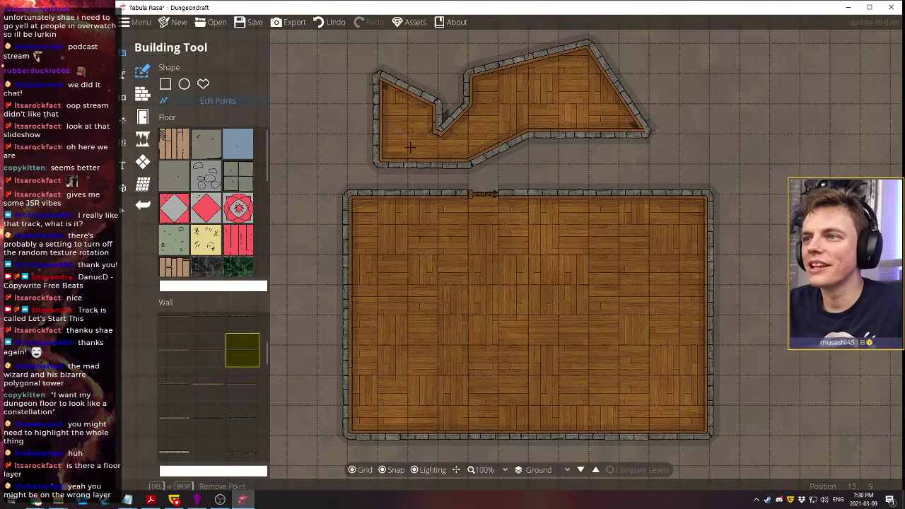
{"action": "mouse_move", "coordinate": [391, 80]}
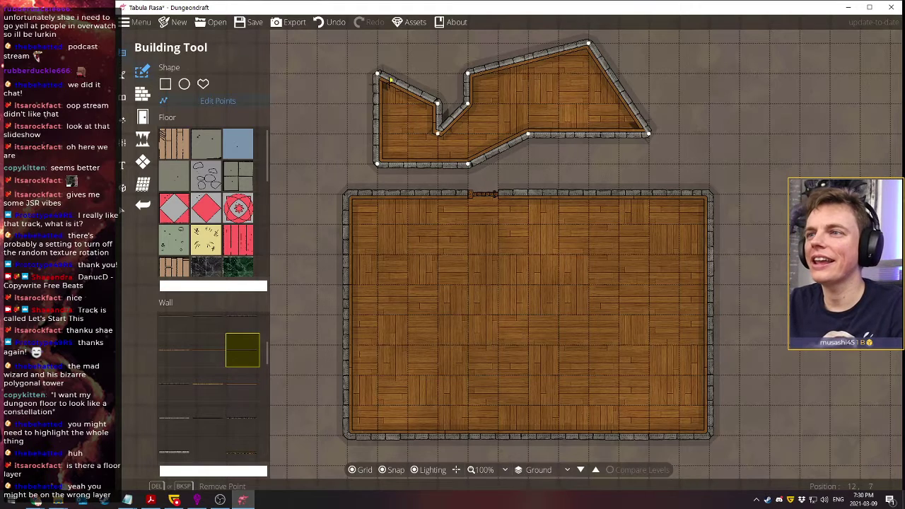
{"action": "left_click_drag", "start_coordinate": [378, 73], "coordinate": [377, 134]}
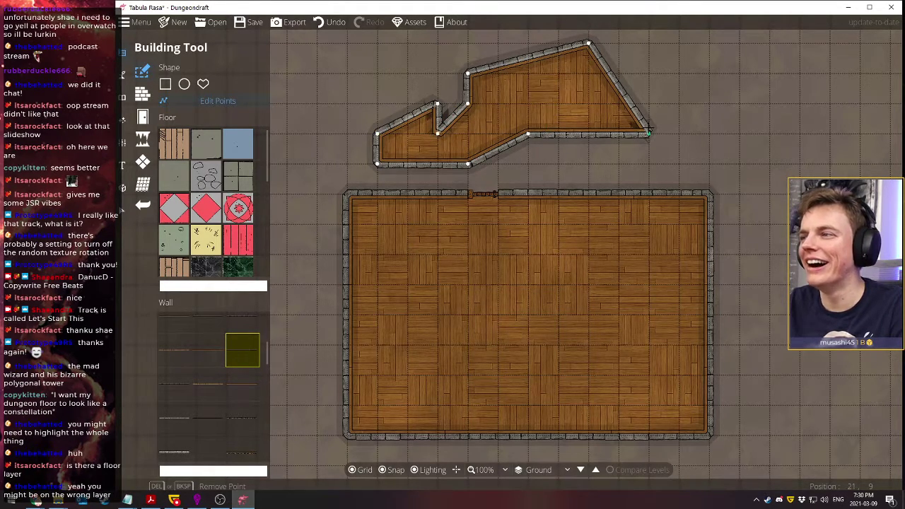
{"action": "left_click_drag", "start_coordinate": [649, 133], "coordinate": [504, 130]}
{"action": "mouse_move", "coordinate": [504, 130]}
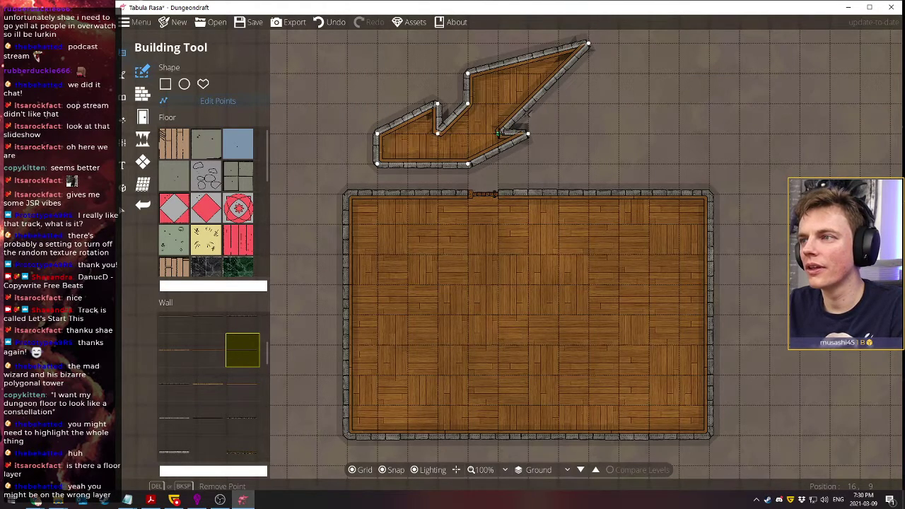
Remove the irregular upper room's corner points one after another until the whole room is gone
{"action": "key", "text": "Delete"}
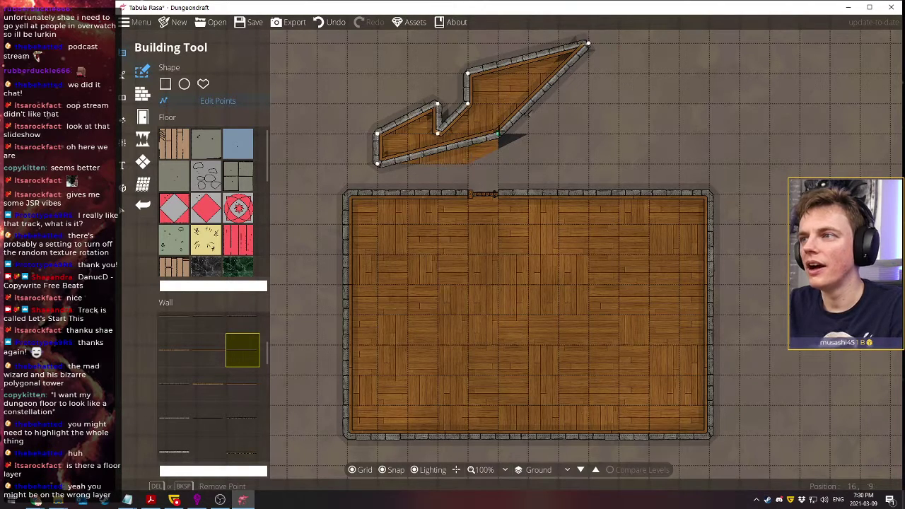
{"action": "left_click_drag", "start_coordinate": [586, 44], "coordinate": [498, 133]}
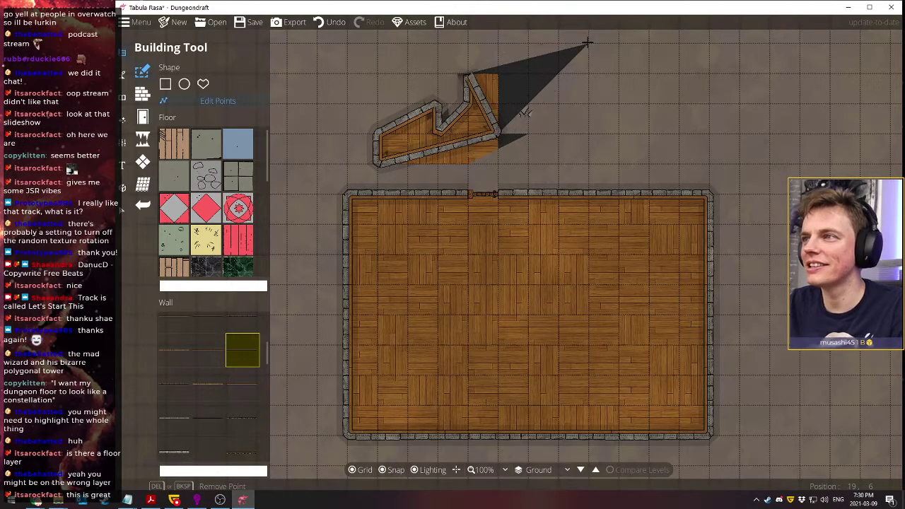
{"action": "key", "text": "Delete"}
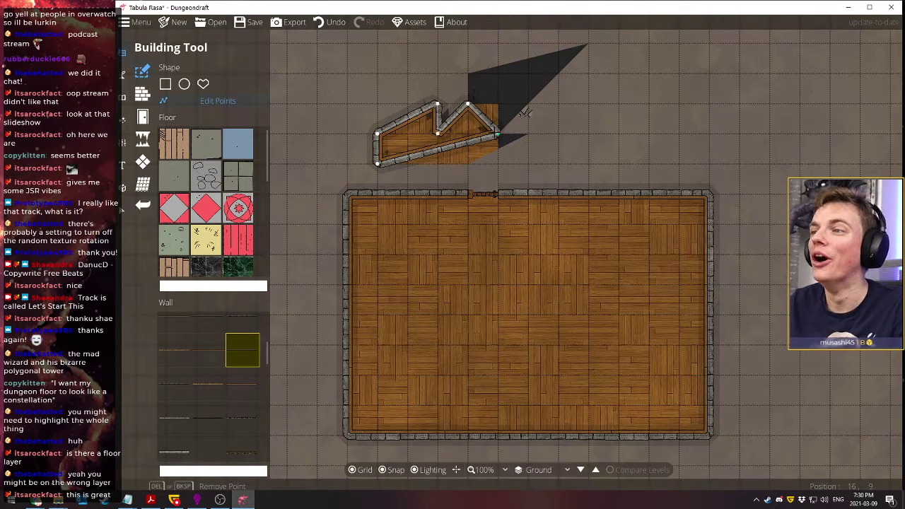
{"action": "key", "text": "Delete"}
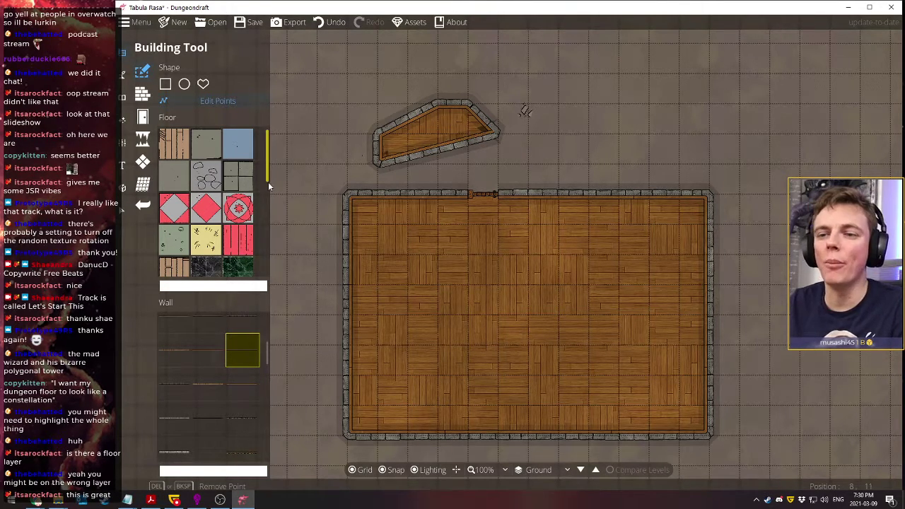
{"action": "left_click_drag", "start_coordinate": [379, 159], "coordinate": [475, 111]}
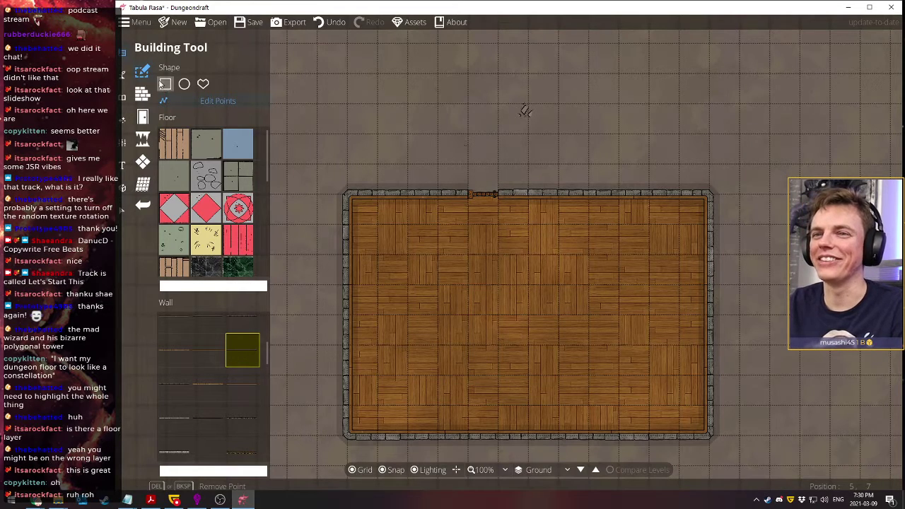
Build a rectangular room about 7 by 3 grid squares above the large room with the Building Tool
{"action": "key", "text": "Escape"}
{"action": "left_click_drag", "start_coordinate": [398, 77], "coordinate": [618, 157]}
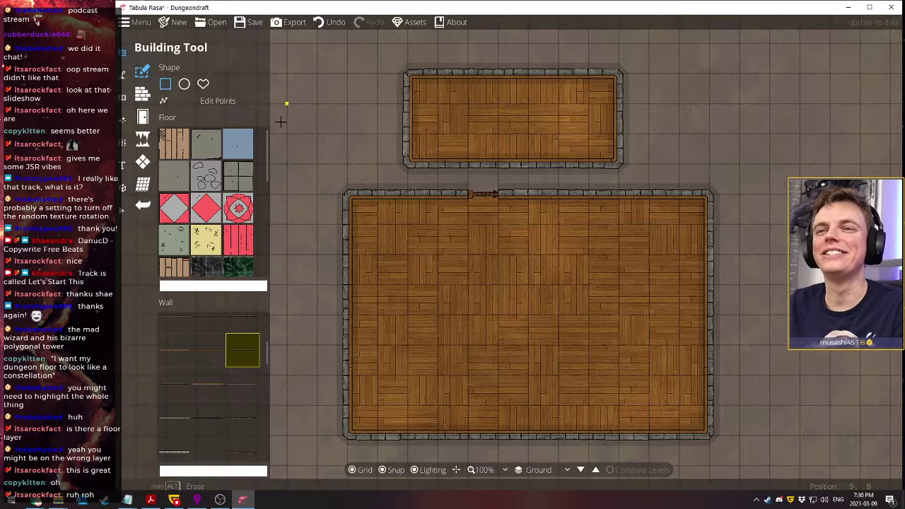
Examine the Select tool's wall styles, then select the upper room's wall and the door to review their editing options
{"action": "left_click", "coordinate": [123, 217]}
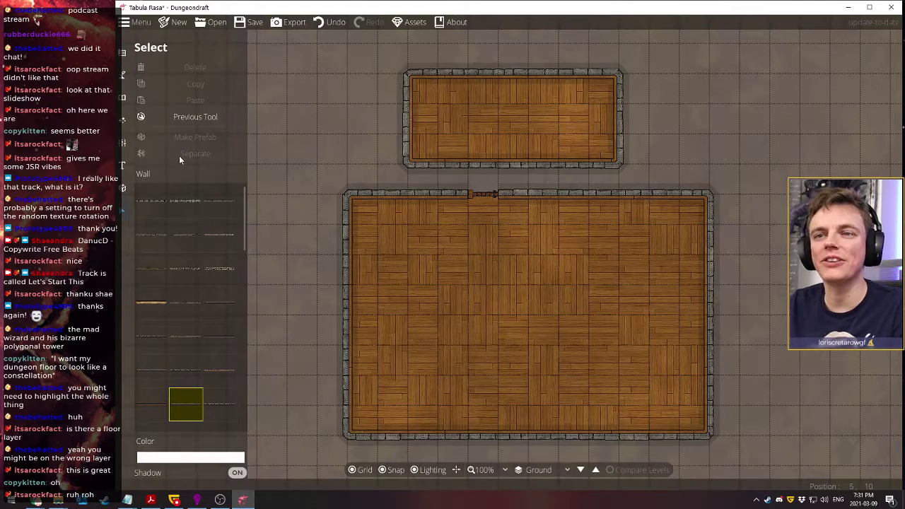
{"action": "scroll", "coordinate": [201, 293], "scroll_direction": "down", "scroll_amount": 5}
{"action": "scroll", "coordinate": [204, 322], "scroll_direction": "up", "scroll_amount": 3}
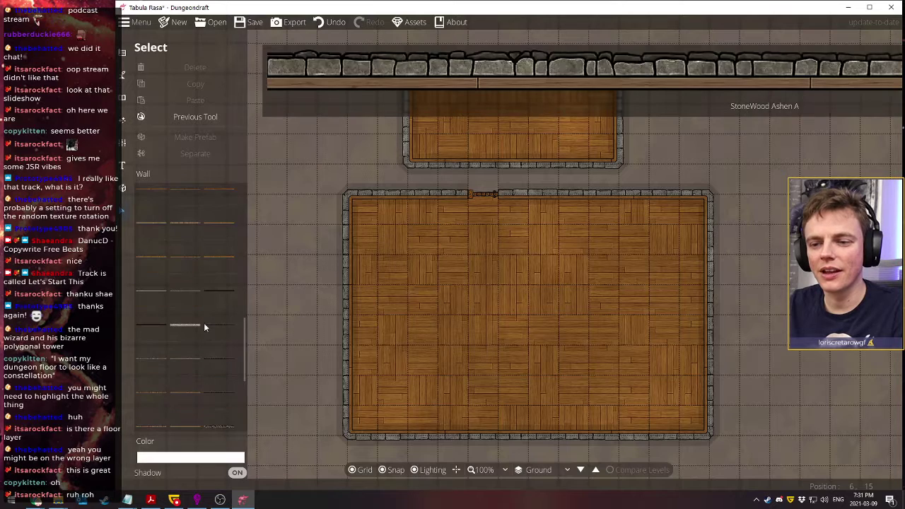
{"action": "scroll", "coordinate": [202, 330], "scroll_direction": "up", "scroll_amount": 3}
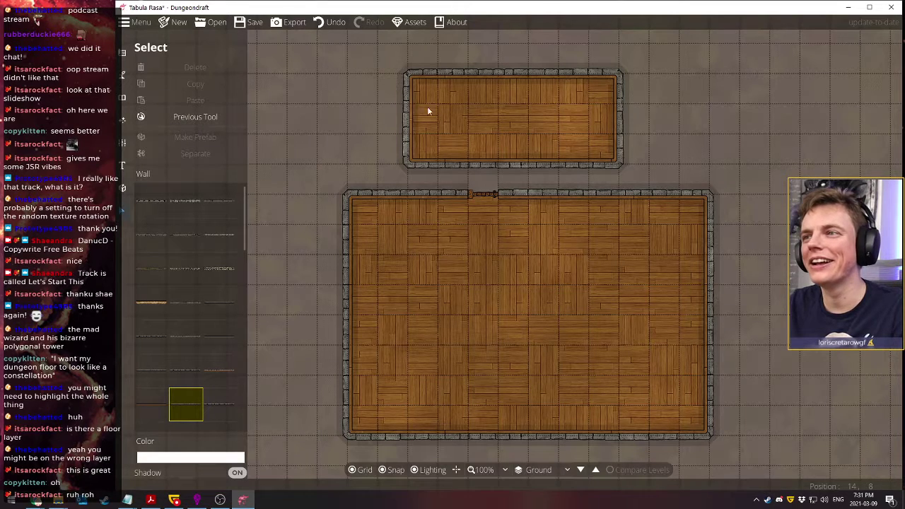
{"action": "left_click", "coordinate": [415, 72]}
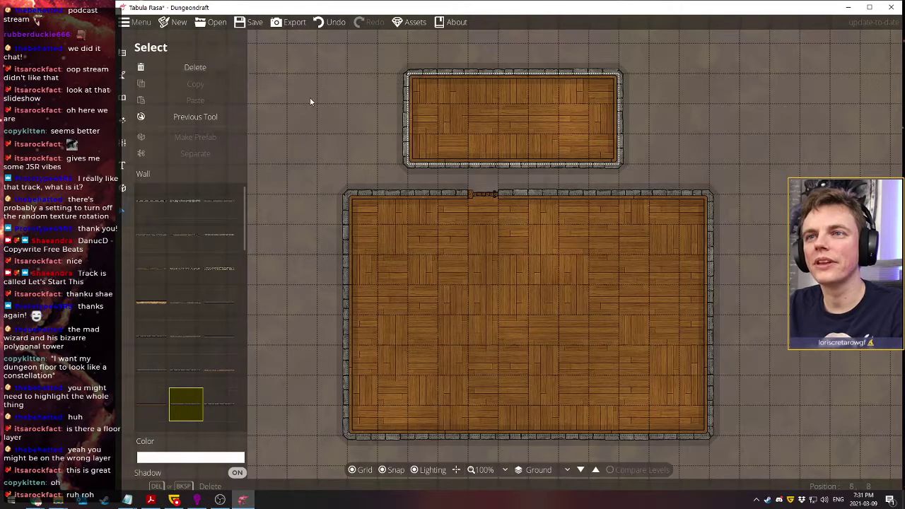
{"action": "left_click", "coordinate": [476, 192]}
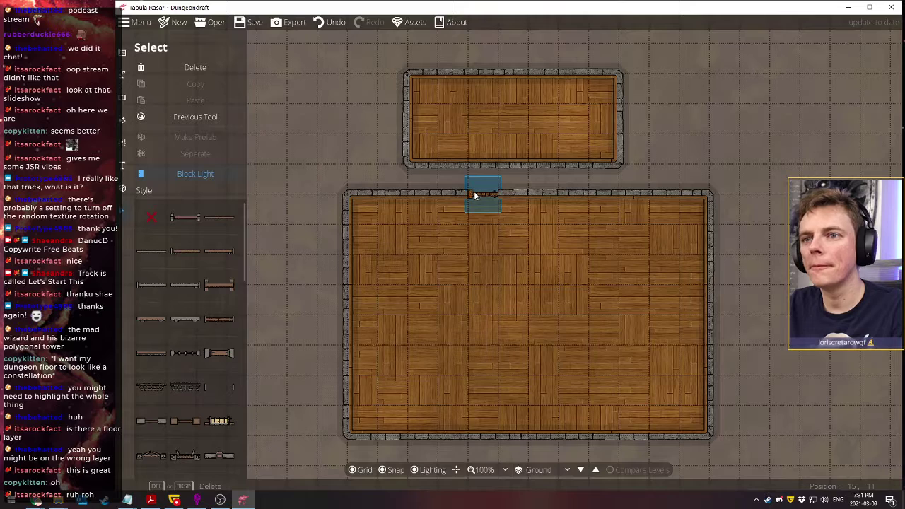
{"action": "left_click", "coordinate": [142, 174]}
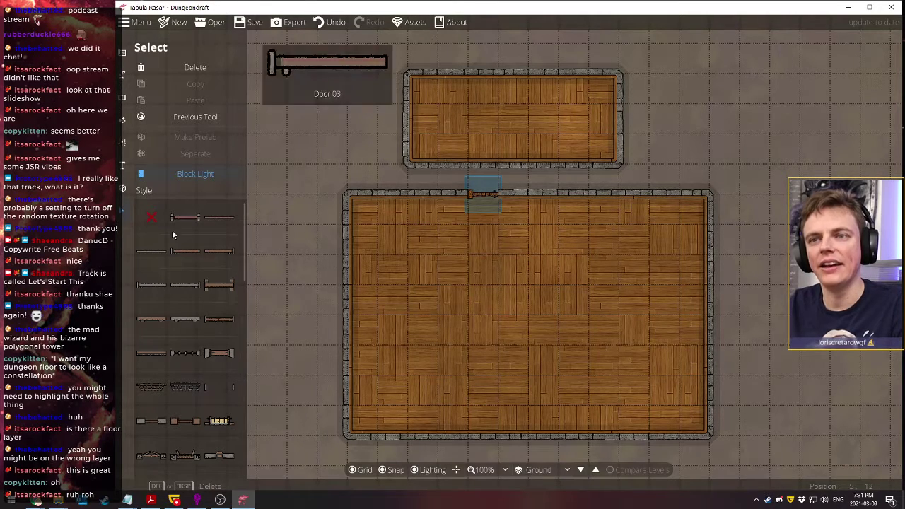
Dig a small cave beside the upper room's right wall with the Cave Brush, then apply Blast Open inside it
{"action": "left_click", "coordinate": [123, 57]}
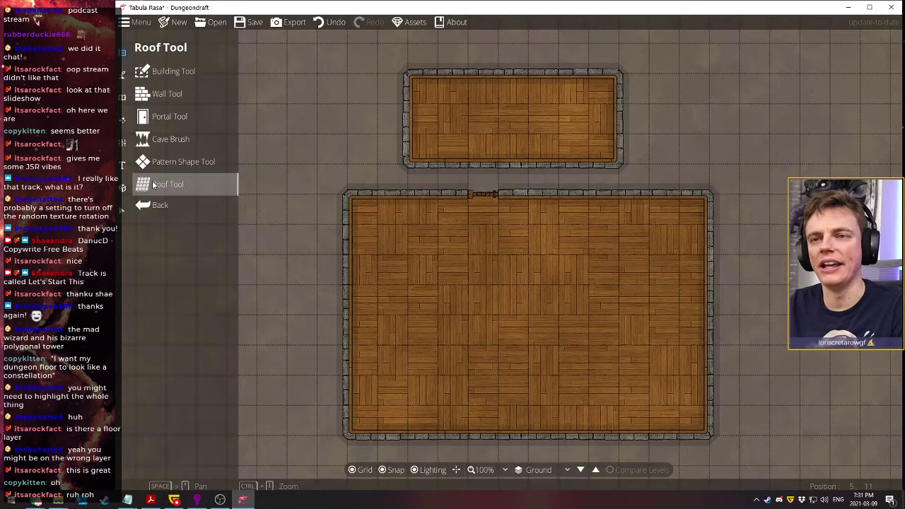
{"action": "left_click", "coordinate": [179, 140]}
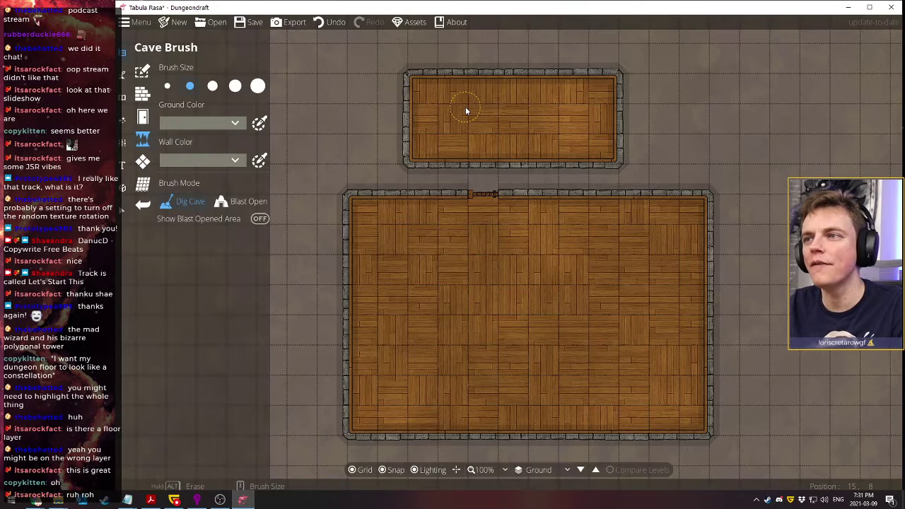
{"action": "mouse_move", "coordinate": [635, 119]}
{"action": "left_mouse_down"}
{"action": "mouse_move", "coordinate": [691, 106]}
{"action": "mouse_move", "coordinate": [691, 91]}
{"action": "mouse_move", "coordinate": [726, 100]}
{"action": "mouse_move", "coordinate": [708, 133]}
{"action": "left_mouse_up"}
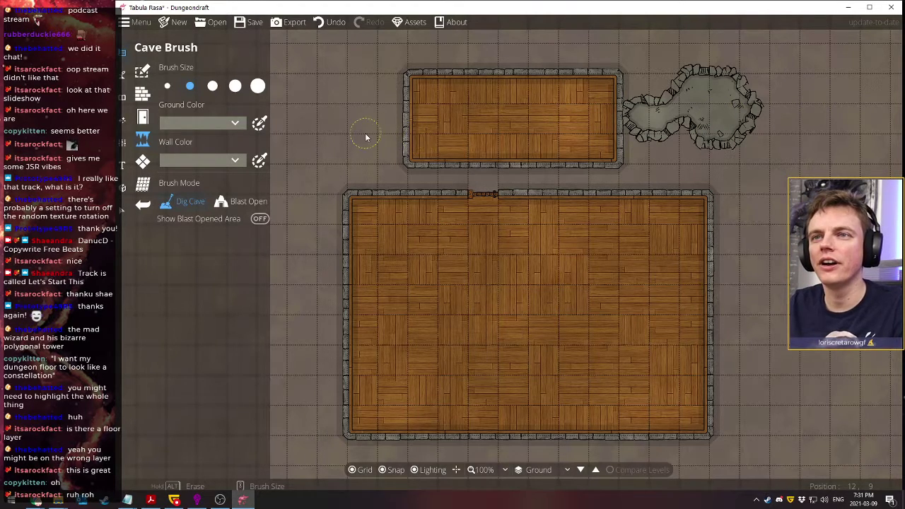
{"action": "left_click", "coordinate": [240, 201]}
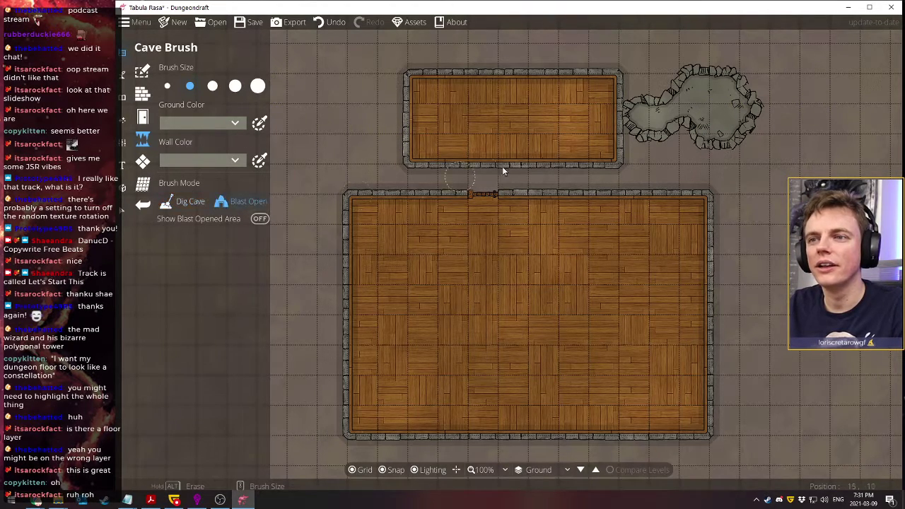
{"action": "left_click", "coordinate": [705, 117]}
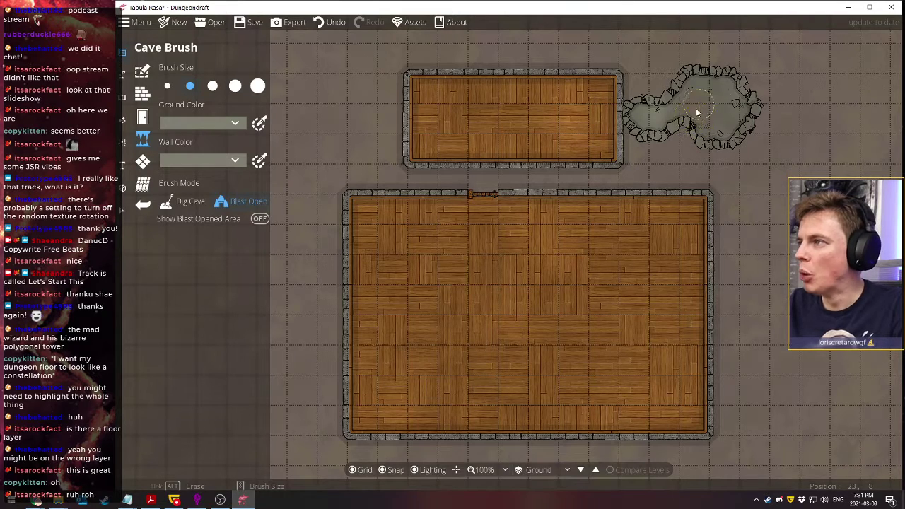
Blast open more of the cave's walls beside the upper room, then try to box-select the leftover wall fragments
{"action": "left_click_drag", "start_coordinate": [711, 141], "coordinate": [839, 115]}
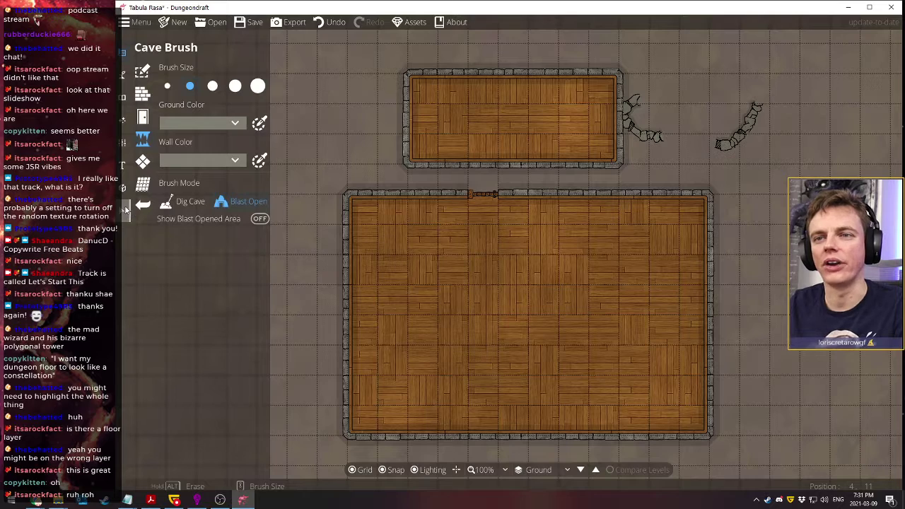
{"action": "key", "text": "Escape"}
{"action": "left_click_drag", "start_coordinate": [808, 151], "coordinate": [603, 74]}
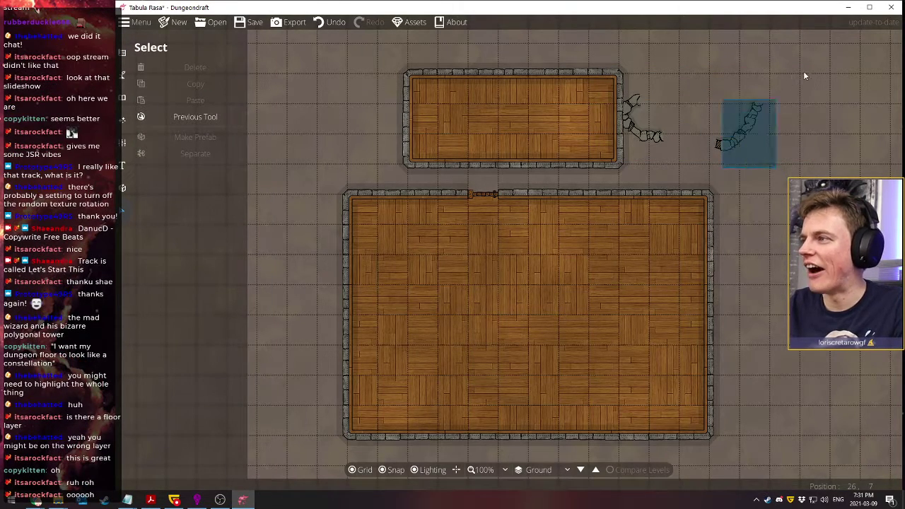
Erase the blasted-open areas with the Cave Brush, then erase the whole cave beside the upper room in Dig Cave mode
{"action": "left_click", "coordinate": [124, 74]}
{"action": "left_click", "coordinate": [123, 53]}
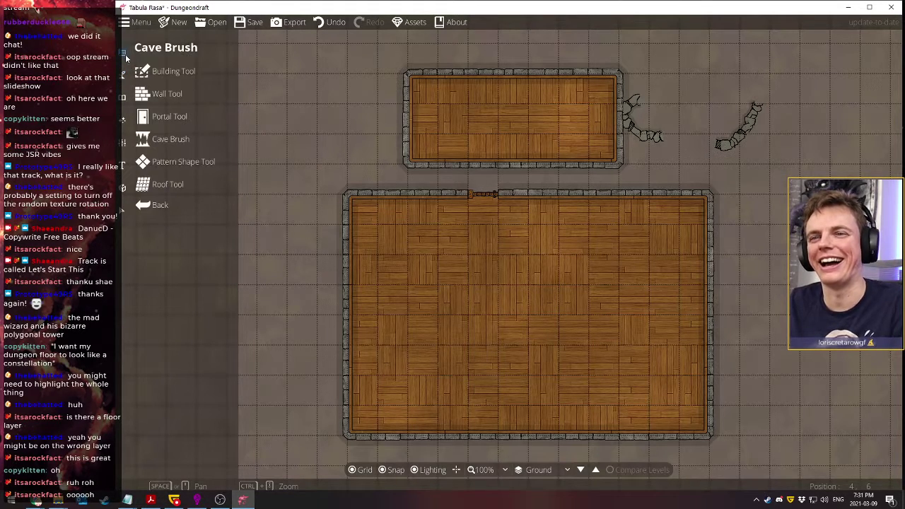
{"action": "left_click", "coordinate": [162, 135]}
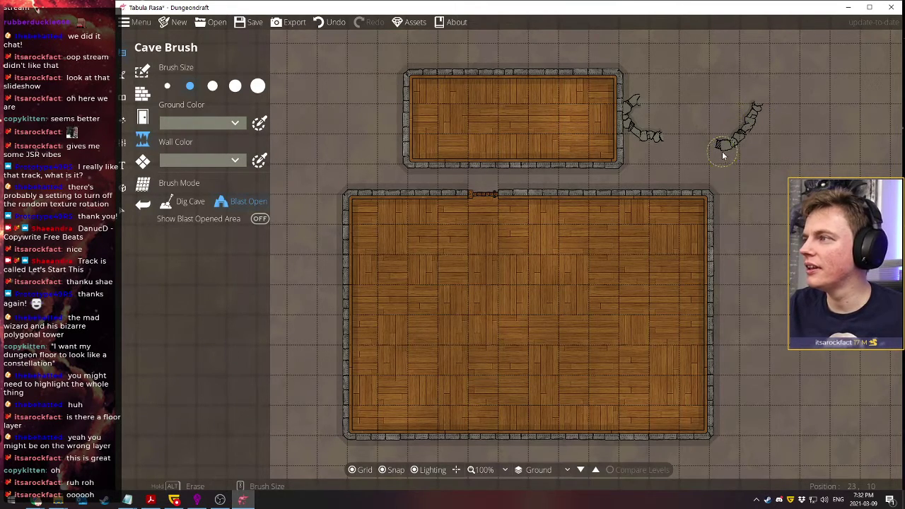
{"action": "mouse_move", "coordinate": [767, 105]}
{"action": "left_mouse_down"}
{"action": "mouse_move", "coordinate": [704, 131]}
{"action": "mouse_move", "coordinate": [688, 102]}
{"action": "mouse_move", "coordinate": [701, 85]}
{"action": "mouse_move", "coordinate": [736, 94]}
{"action": "left_mouse_up"}
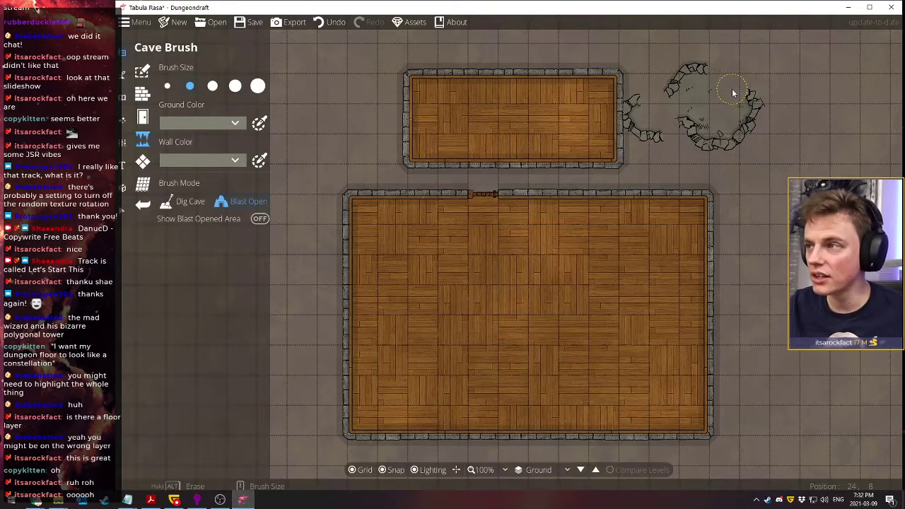
{"action": "mouse_move", "coordinate": [749, 93]}
{"action": "left_mouse_down"}
{"action": "mouse_move", "coordinate": [724, 141]}
{"action": "mouse_move", "coordinate": [758, 103]}
{"action": "mouse_move", "coordinate": [688, 97]}
{"action": "left_mouse_up"}
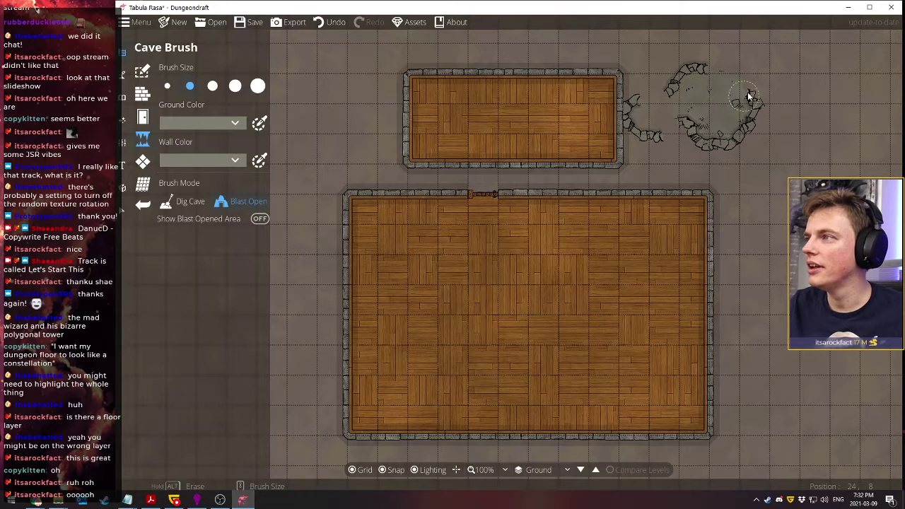
{"action": "mouse_move", "coordinate": [750, 95]}
{"action": "left_mouse_down"}
{"action": "mouse_move", "coordinate": [778, 106]}
{"action": "mouse_move", "coordinate": [751, 103]}
{"action": "mouse_move", "coordinate": [711, 143]}
{"action": "mouse_move", "coordinate": [751, 122]}
{"action": "left_mouse_up"}
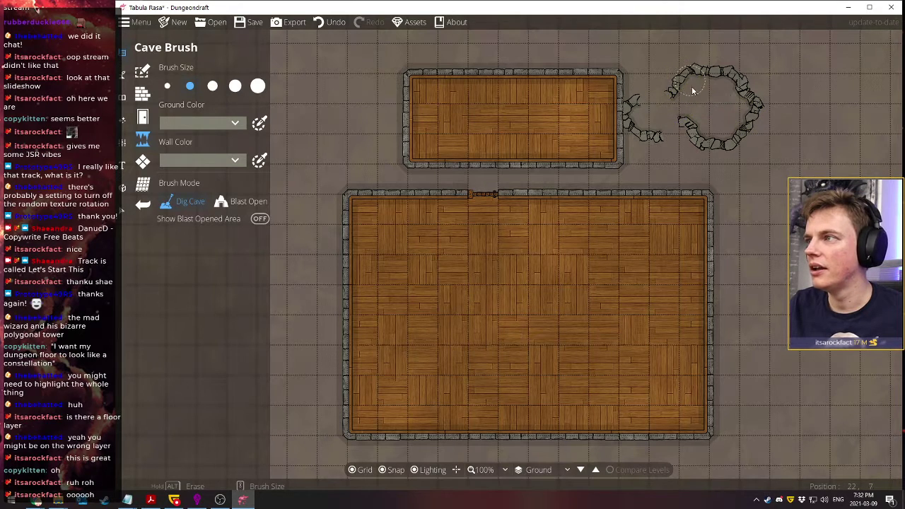
{"action": "mouse_move", "coordinate": [694, 91]}
{"action": "left_mouse_down"}
{"action": "mouse_move", "coordinate": [766, 101]}
{"action": "mouse_move", "coordinate": [753, 90]}
{"action": "mouse_move", "coordinate": [716, 92]}
{"action": "mouse_move", "coordinate": [740, 67]}
{"action": "mouse_move", "coordinate": [748, 91]}
{"action": "left_mouse_up"}
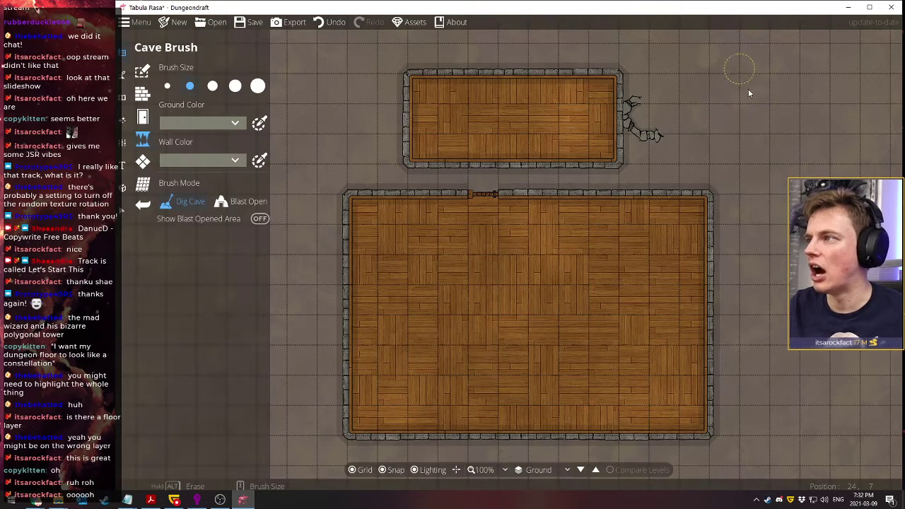
{"action": "left_click_drag", "start_coordinate": [625, 112], "coordinate": [700, 121]}
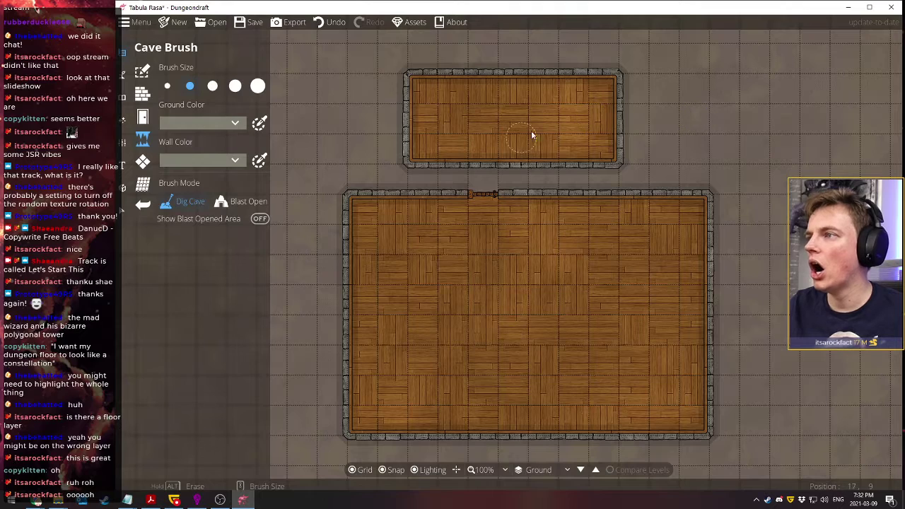
Erase the upper room with the Building Tool, then erase the cave left underneath it with the Cave Brush
{"action": "left_click", "coordinate": [137, 81]}
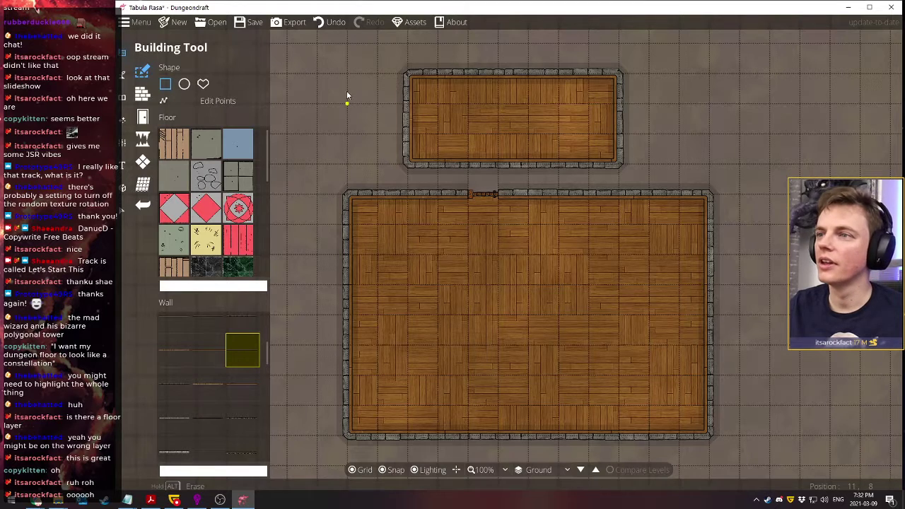
{"action": "left_click_drag", "start_coordinate": [509, 123], "coordinate": [619, 76]}
{"action": "left_click_drag", "start_coordinate": [409, 133], "coordinate": [578, 72]}
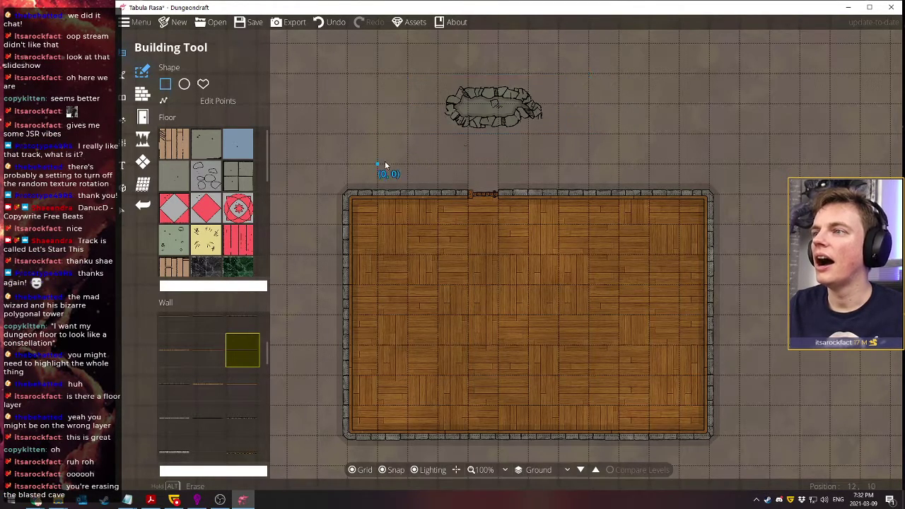
{"action": "left_click_drag", "start_coordinate": [385, 163], "coordinate": [594, 62]}
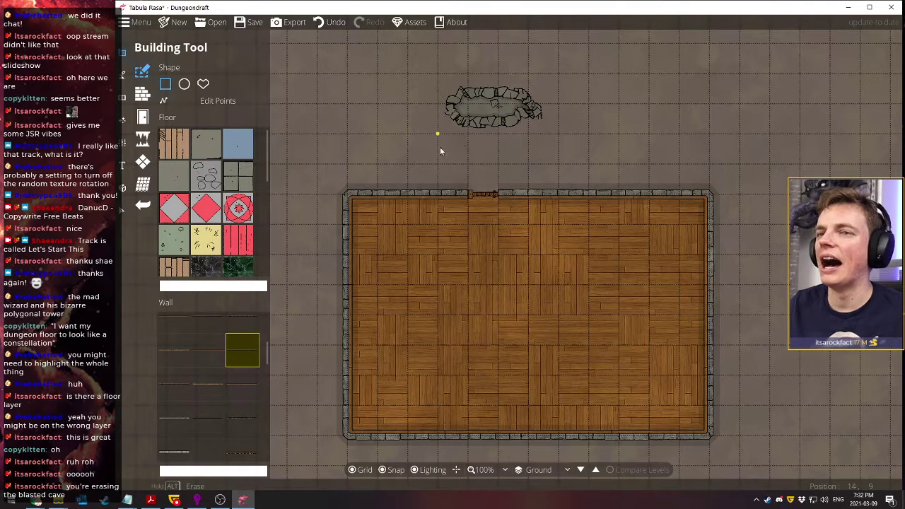
{"action": "left_click", "coordinate": [143, 139]}
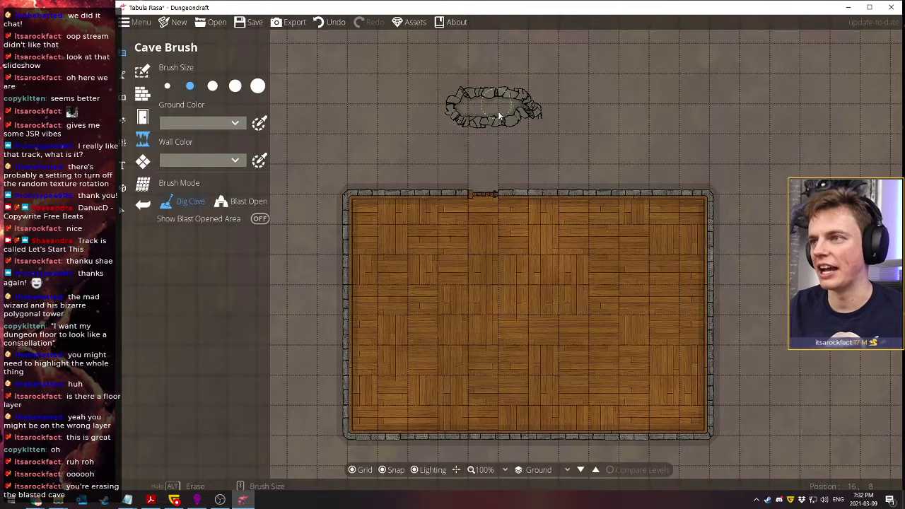
{"action": "left_click_drag", "start_coordinate": [481, 147], "coordinate": [521, 105]}
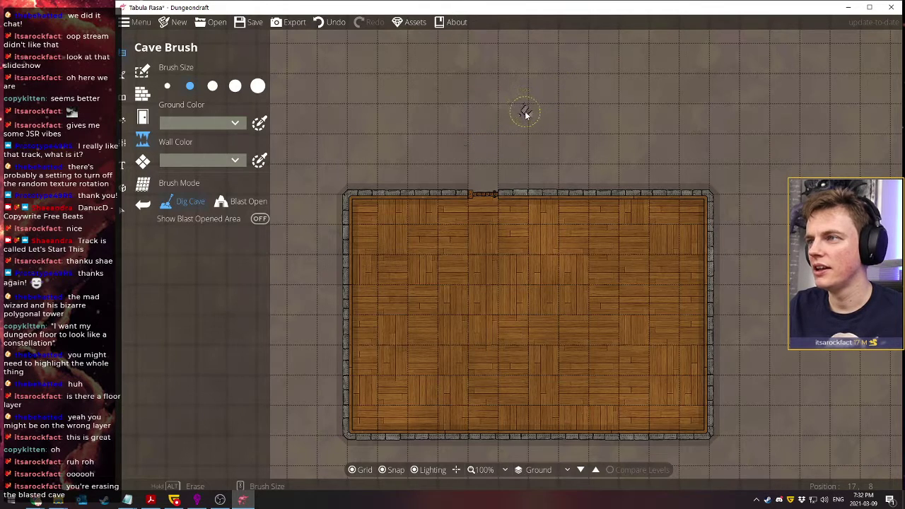
Lay a vertical orange-wood plank pattern in the large room with the Pattern Shape Tool, first 10 by 6 squares, then wall to wall
{"action": "left_click", "coordinate": [143, 205]}
{"action": "left_click", "coordinate": [205, 206]}
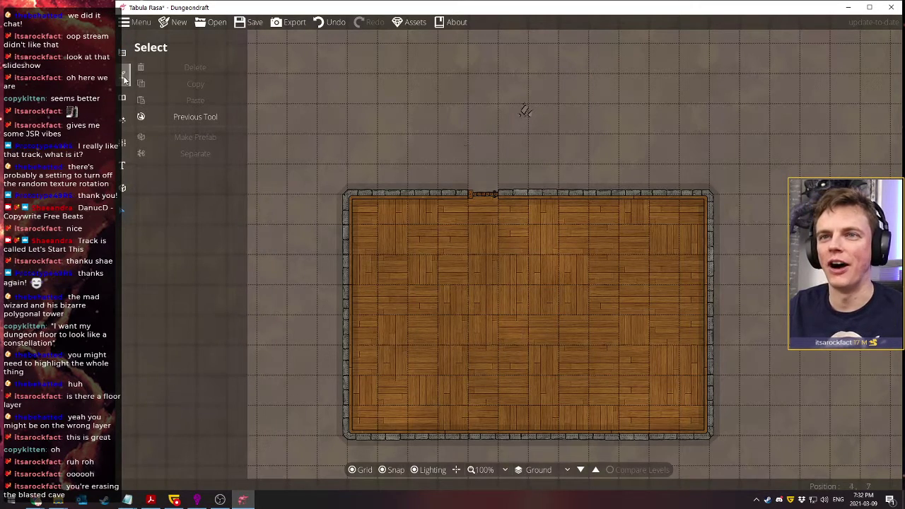
{"action": "left_click", "coordinate": [192, 117]}
{"action": "left_click", "coordinate": [164, 162]}
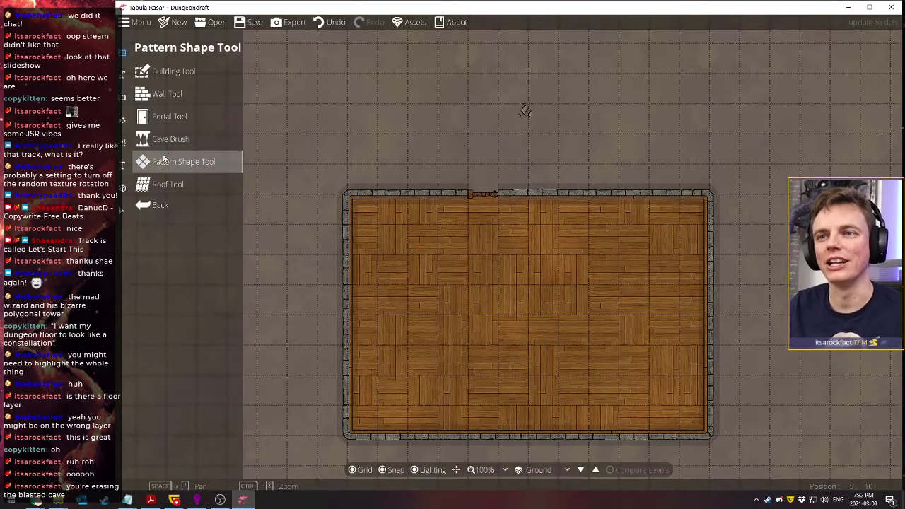
{"action": "scroll", "coordinate": [216, 373], "scroll_direction": "down", "scroll_amount": 10}
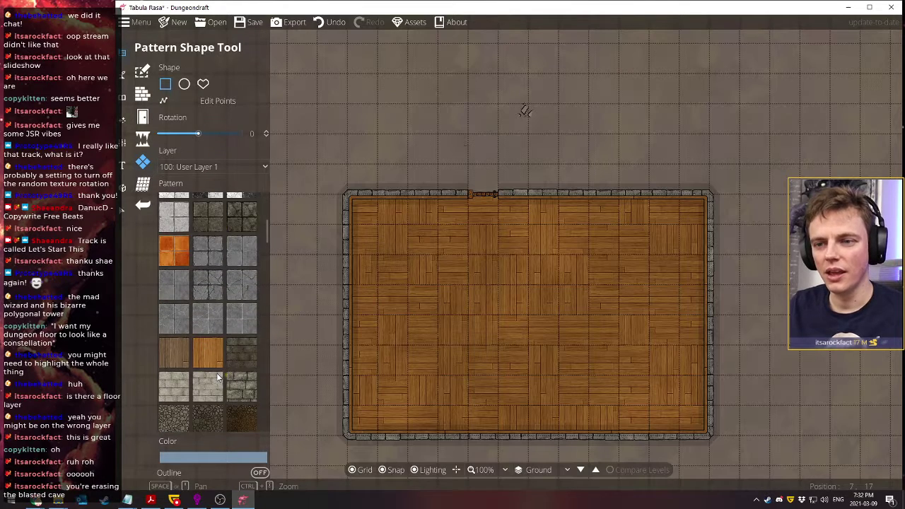
{"action": "scroll", "coordinate": [225, 360], "scroll_direction": "down", "scroll_amount": 4}
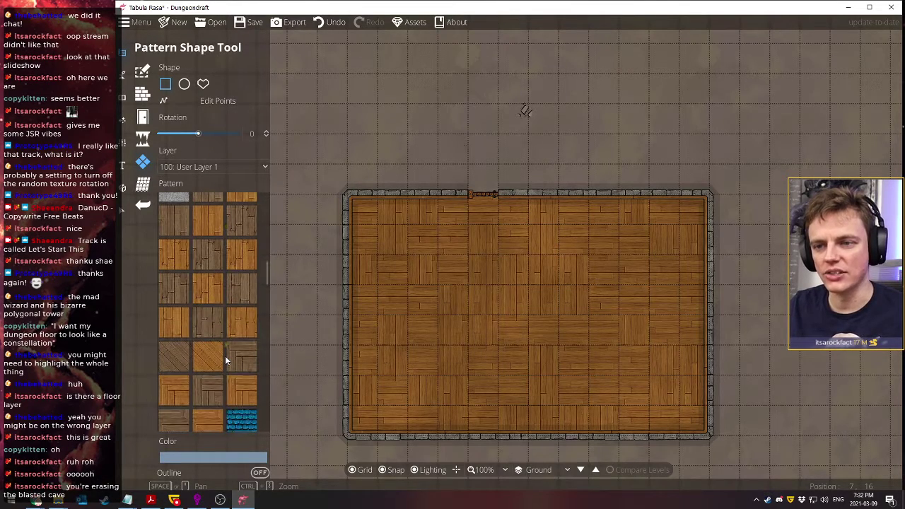
{"action": "left_click", "coordinate": [209, 296]}
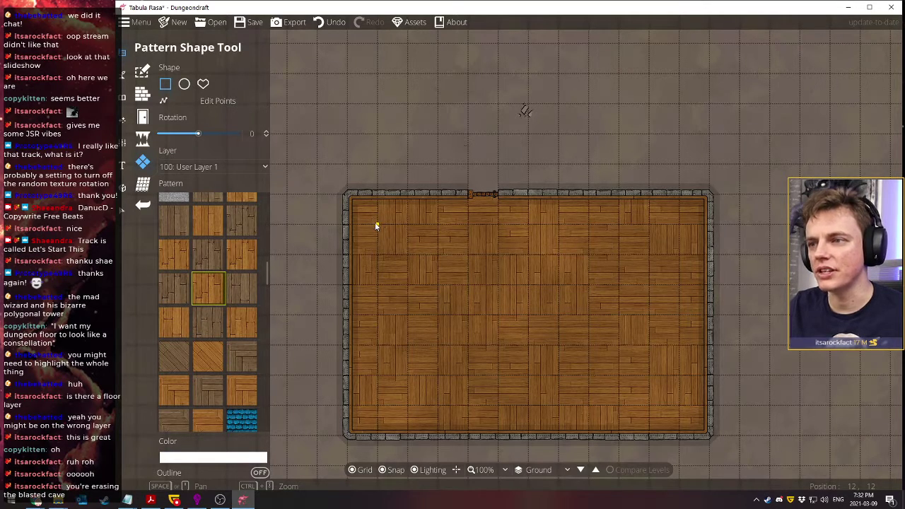
{"action": "left_click_drag", "start_coordinate": [377, 227], "coordinate": [680, 408]}
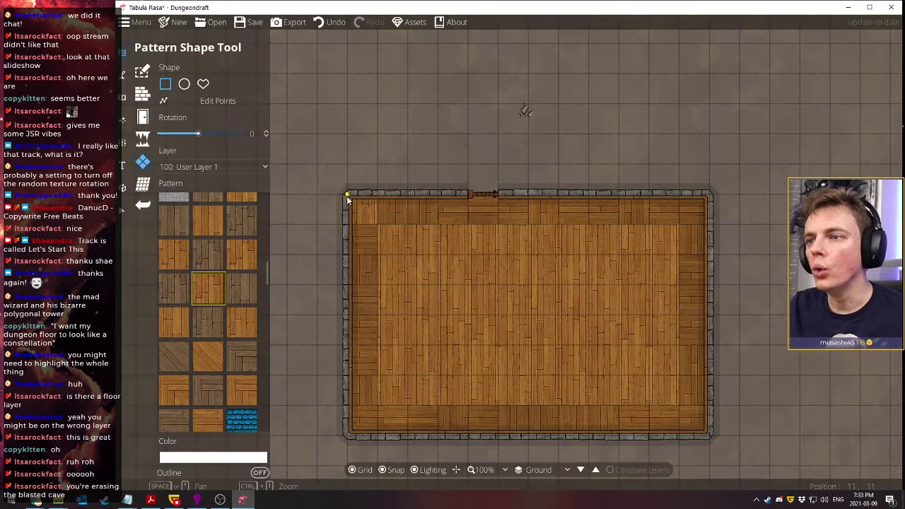
{"action": "left_click_drag", "start_coordinate": [347, 198], "coordinate": [702, 439]}
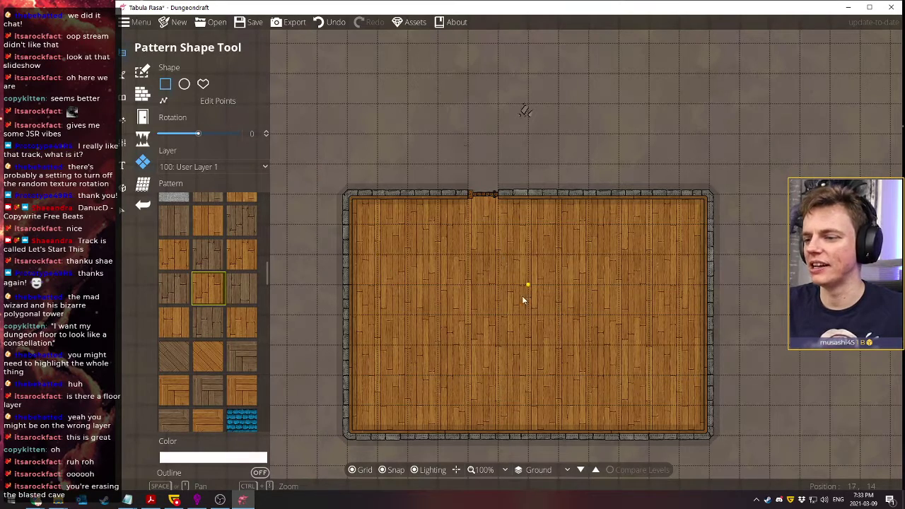
Cover the large room with a gable roof in the Roof A1 Light Brown style using the Roof Tool's Quickbox mode
{"action": "left_click_drag", "start_coordinate": [762, 334], "coordinate": [757, 279]}
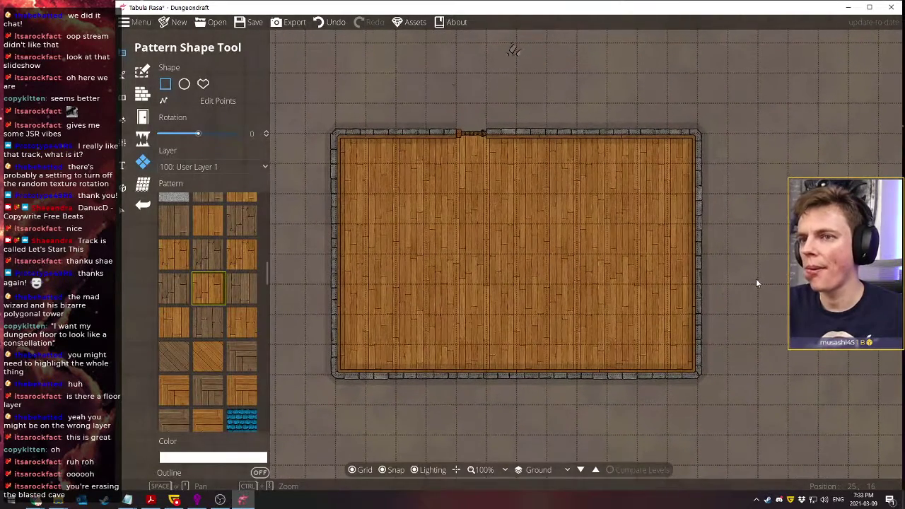
{"action": "left_click", "coordinate": [143, 184]}
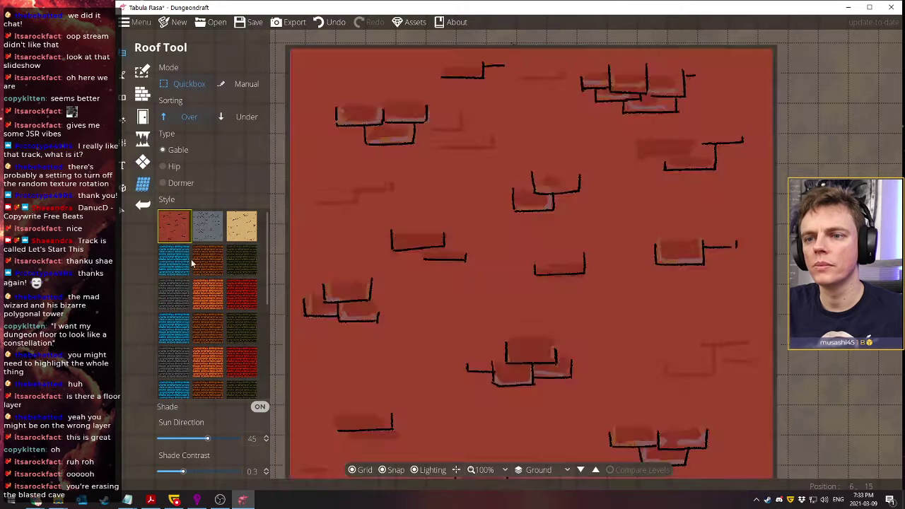
{"action": "mouse_move", "coordinate": [207, 307]}
{"action": "scroll", "coordinate": [212, 300], "scroll_direction": "down", "scroll_amount": 1}
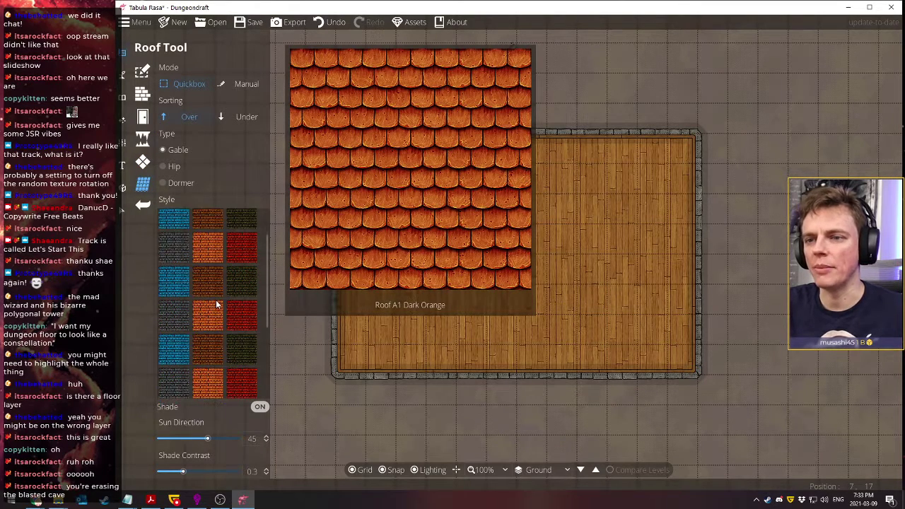
{"action": "scroll", "coordinate": [216, 300], "scroll_direction": "down", "scroll_amount": 2}
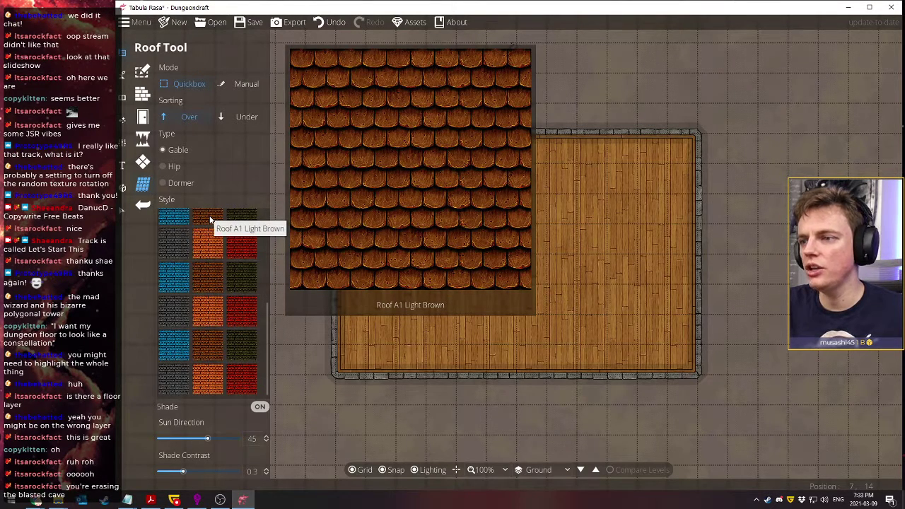
{"action": "left_click", "coordinate": [210, 219]}
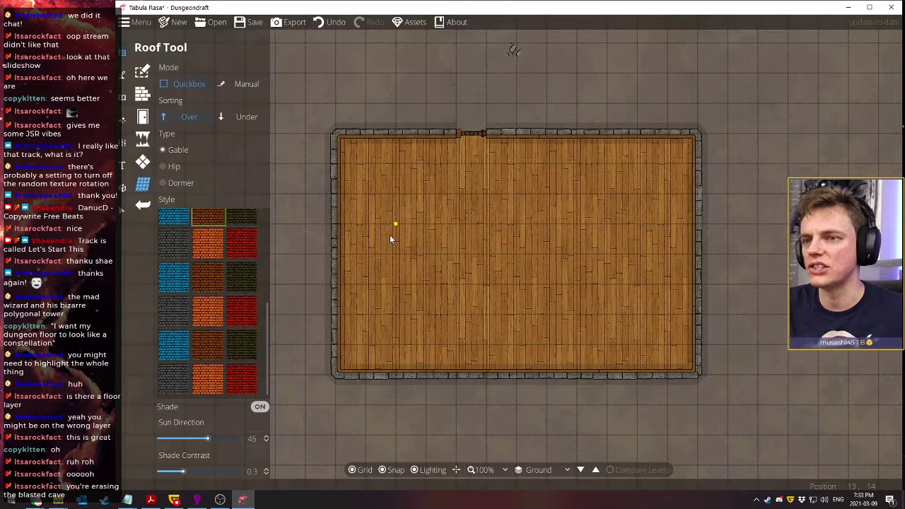
{"action": "left_click_drag", "start_coordinate": [337, 134], "coordinate": [698, 375]}
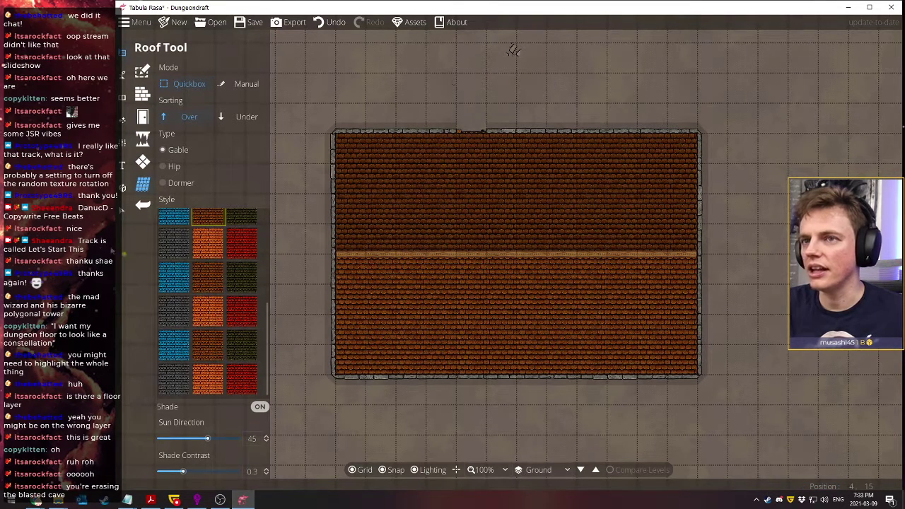
{"action": "left_click", "coordinate": [163, 167]}
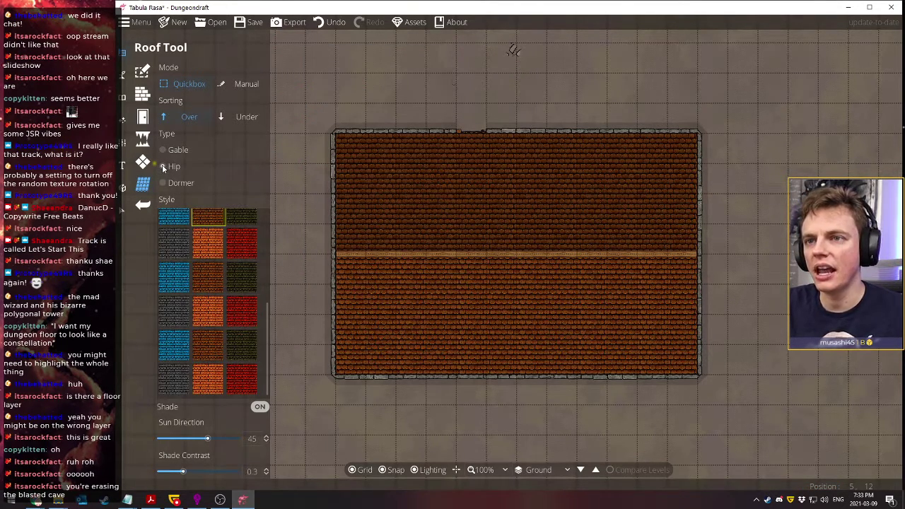
{"action": "left_click", "coordinate": [163, 150]}
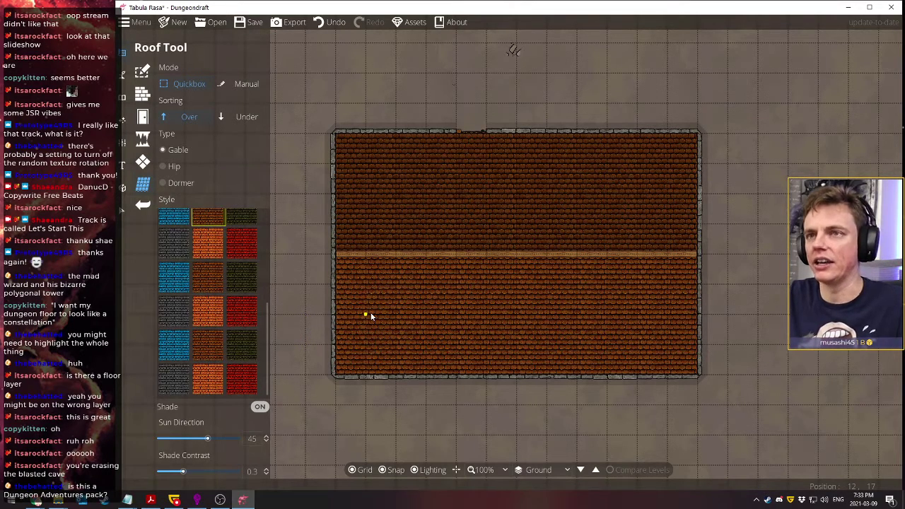
Review the installed custom asset packs and their authors, and leave the list without changes
{"action": "left_click", "coordinate": [415, 22]}
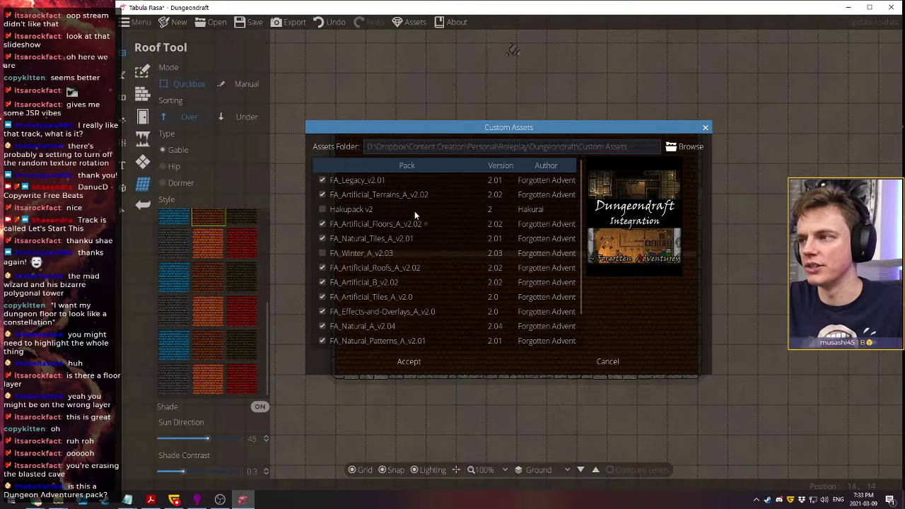
{"action": "scroll", "coordinate": [366, 277], "scroll_direction": "down", "scroll_amount": 2}
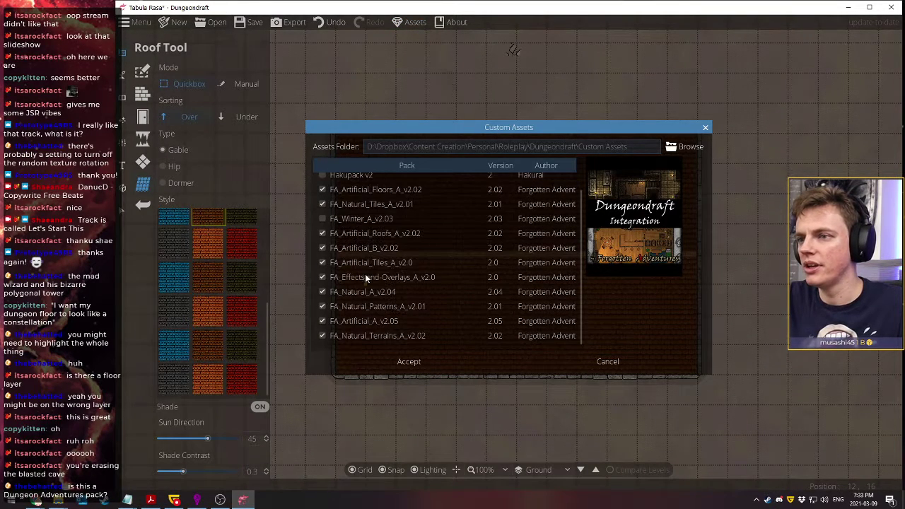
{"action": "scroll", "coordinate": [357, 244], "scroll_direction": "up", "scroll_amount": 2}
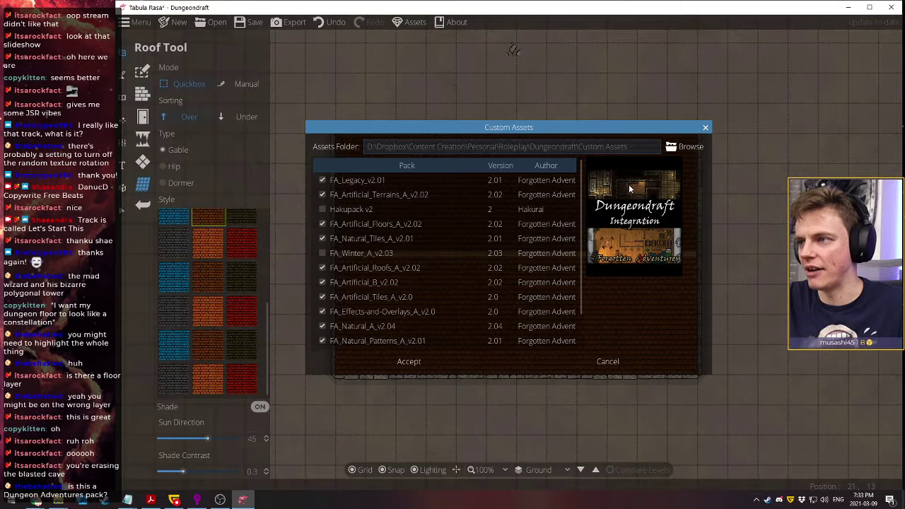
{"action": "left_click", "coordinate": [601, 364]}
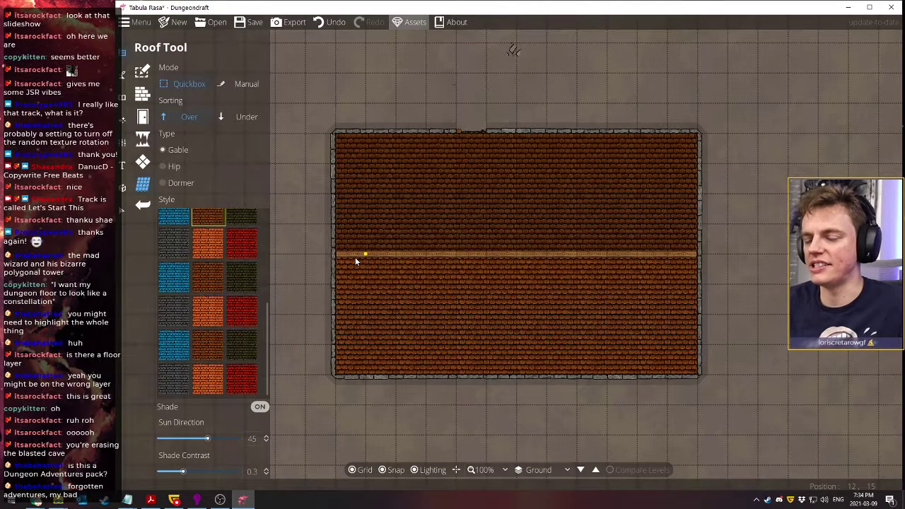
Draw a hip roof over the whole large room, then a dormer roof over the same area
{"action": "left_click", "coordinate": [174, 166]}
{"action": "left_click_drag", "start_coordinate": [335, 133], "coordinate": [697, 371]}
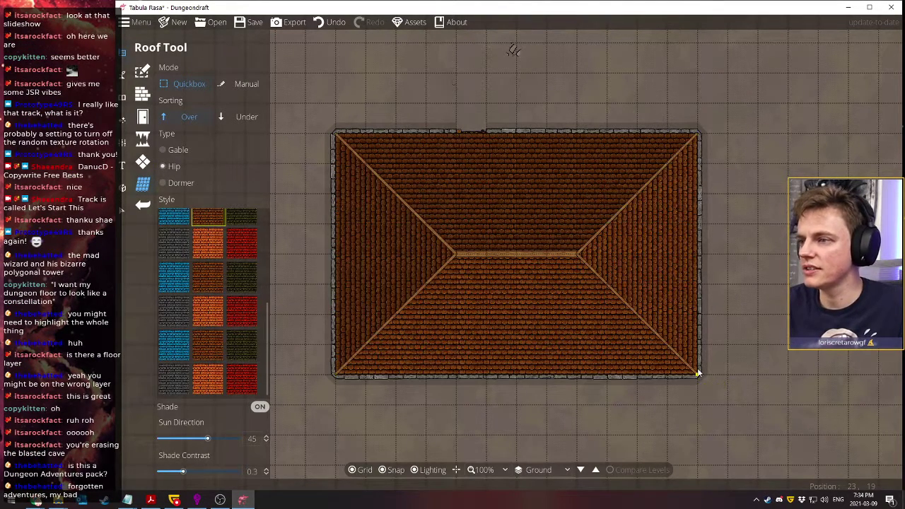
{"action": "left_click", "coordinate": [177, 182]}
{"action": "left_click_drag", "start_coordinate": [335, 134], "coordinate": [693, 374]}
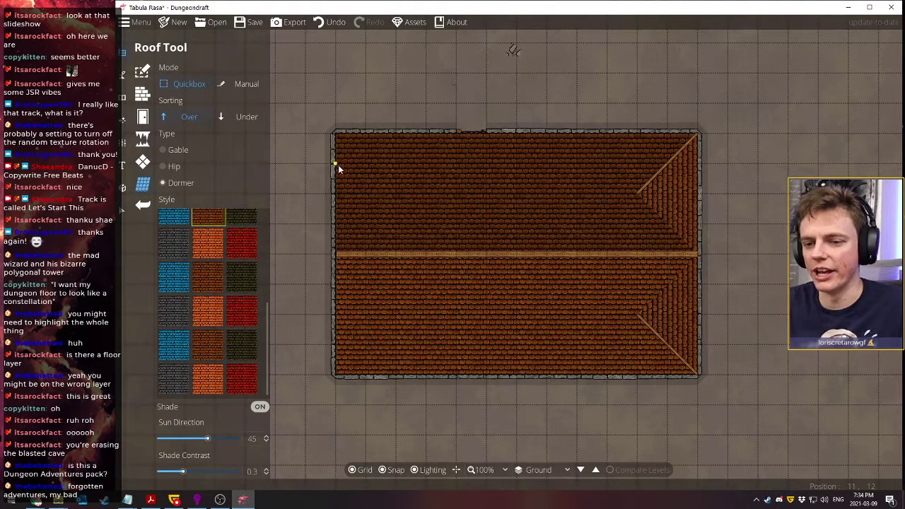
Undo the roofs drawn over the large room, then delete the smaller plank pattern lying inside the wall-to-wall floor
{"action": "left_click_drag", "start_coordinate": [345, 144], "coordinate": [698, 375]}
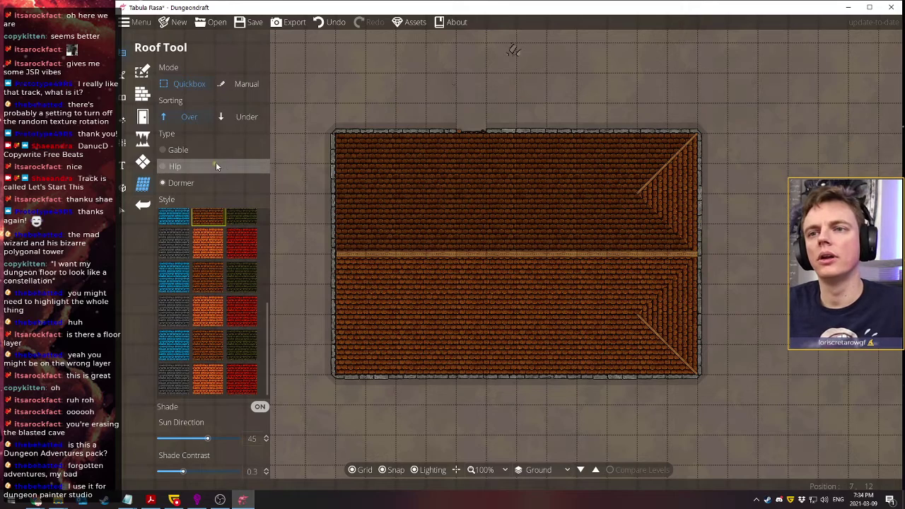
{"action": "left_click", "coordinate": [179, 151]}
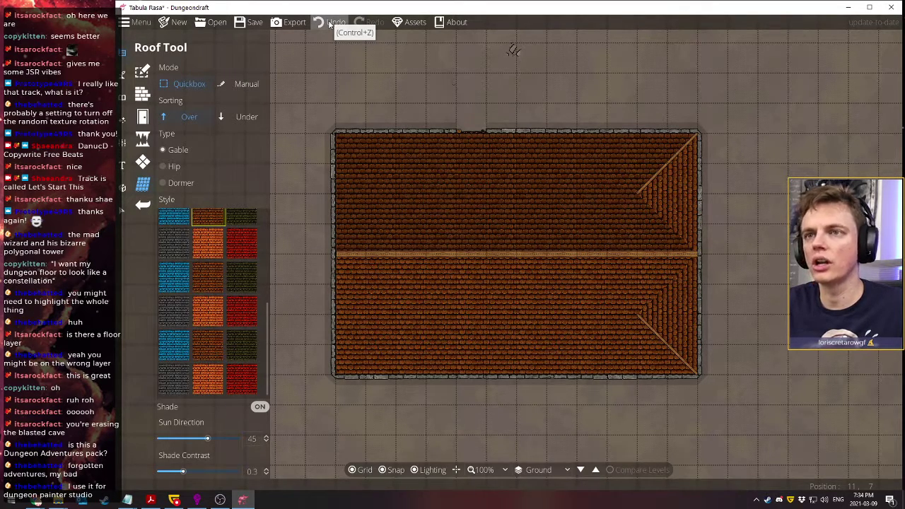
{"action": "left_click", "coordinate": [120, 217]}
{"action": "left_click", "coordinate": [396, 193]}
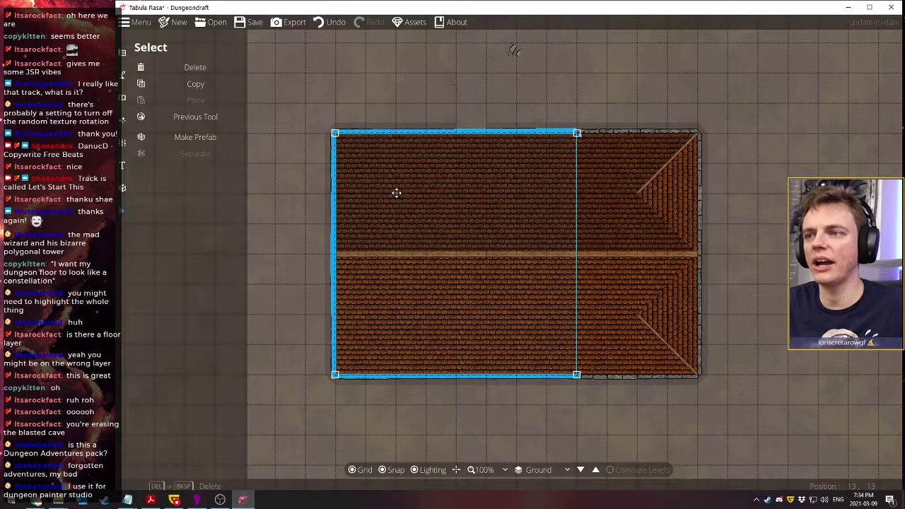
{"action": "key", "text": "Escape"}
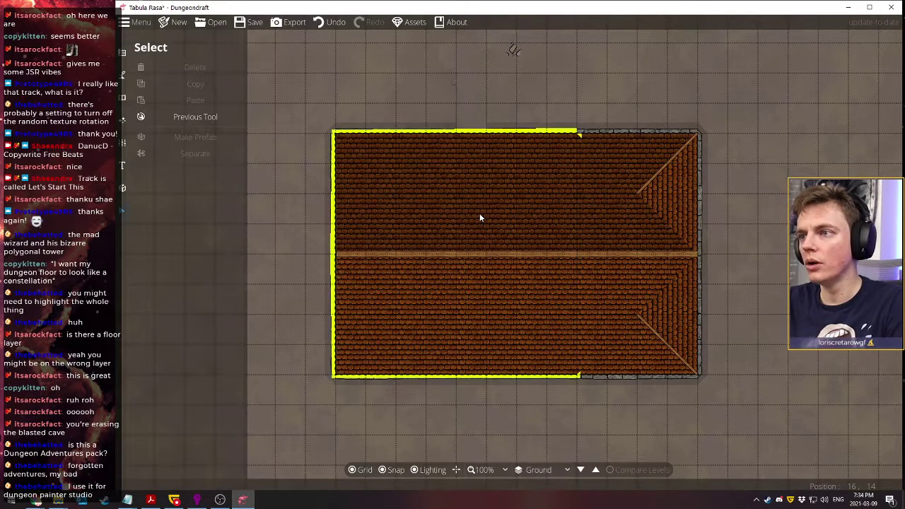
{"action": "key", "text": "ctrl+z"}
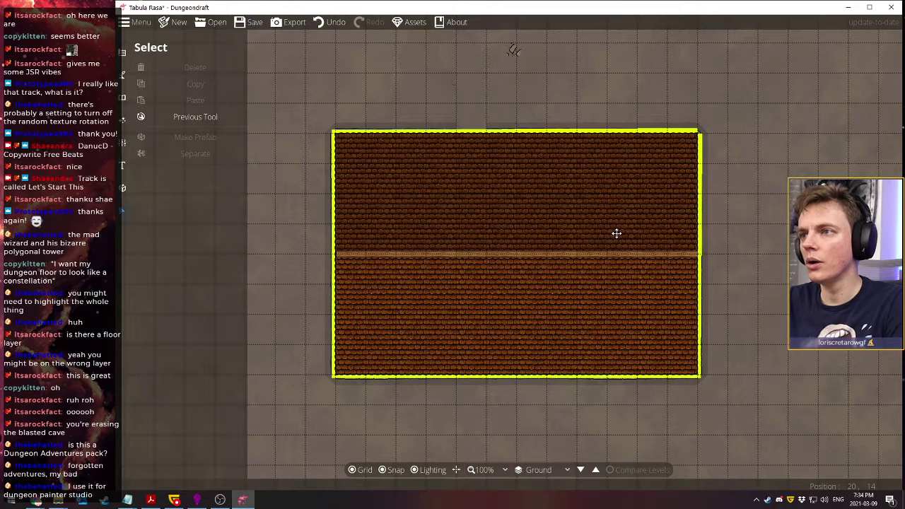
{"action": "key", "text": "ctrl+z"}
{"action": "key", "text": "ctrl+z"}
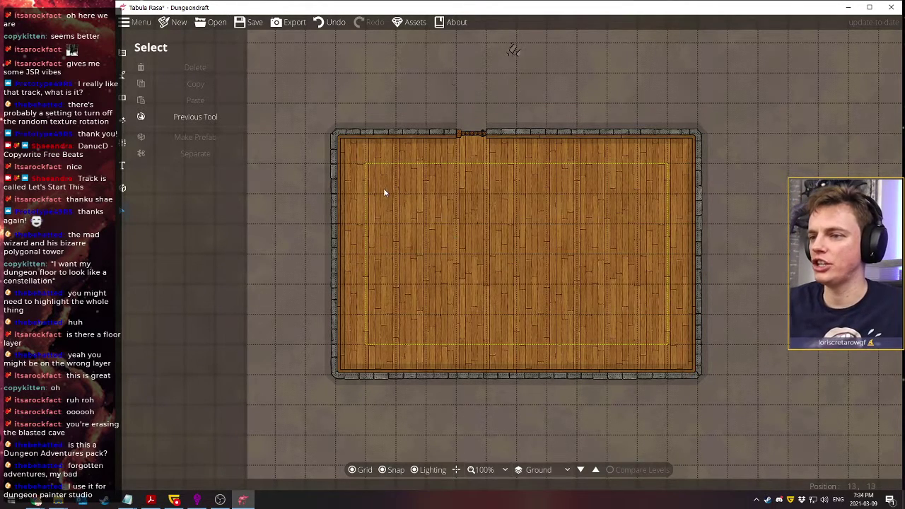
{"action": "left_click_drag", "start_coordinate": [384, 192], "coordinate": [622, 72]}
{"action": "key", "text": "Delete"}
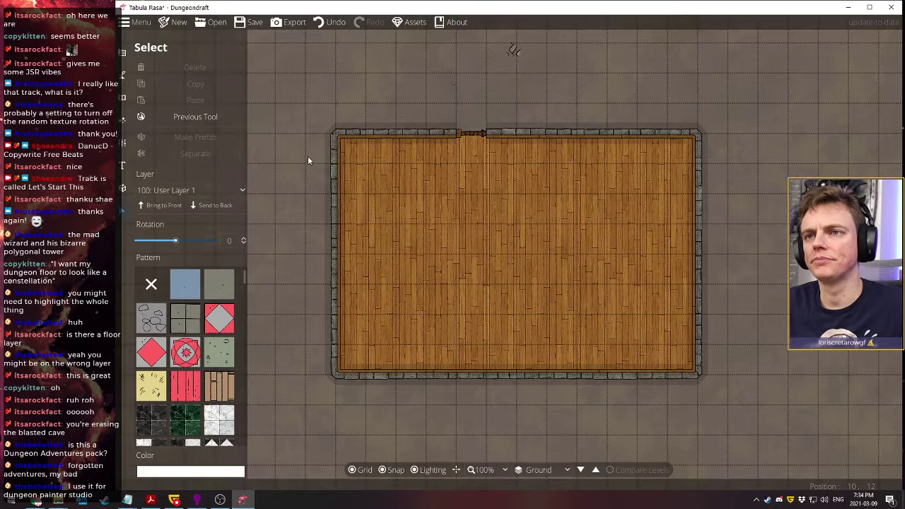
Activate the Object Tool and switch its asset library to browsing by tags
{"action": "left_click", "coordinate": [123, 75]}
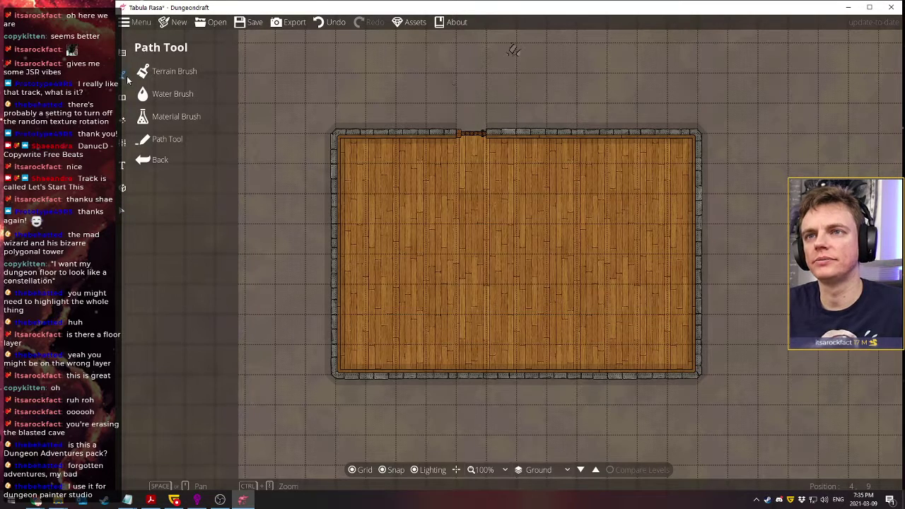
{"action": "left_click", "coordinate": [194, 73]}
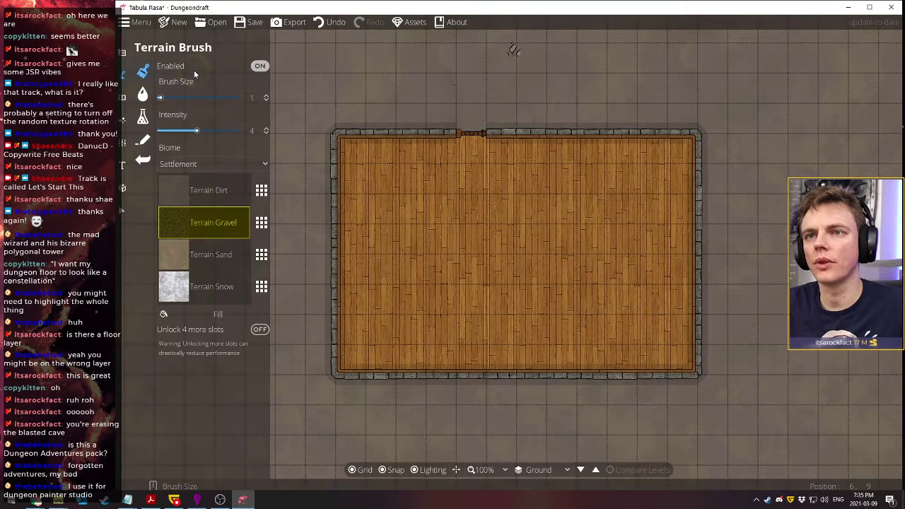
{"action": "left_click", "coordinate": [124, 97]}
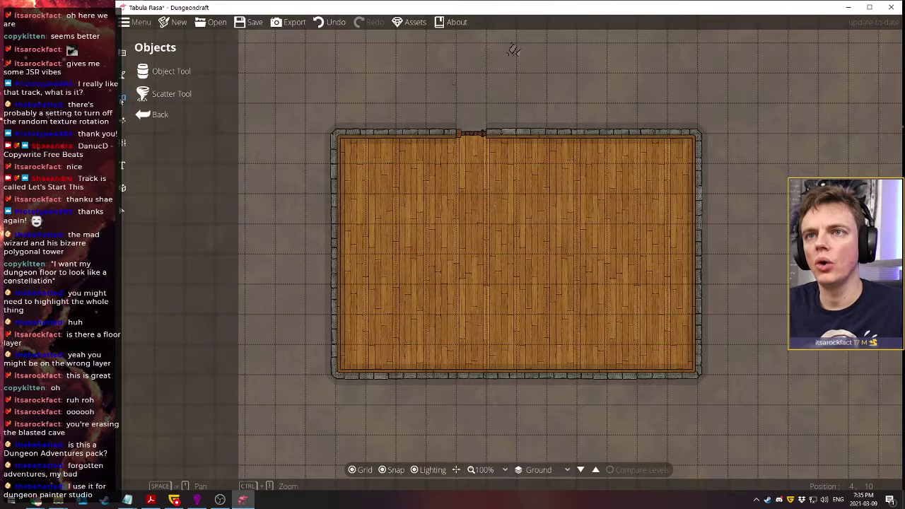
{"action": "left_click", "coordinate": [177, 71]}
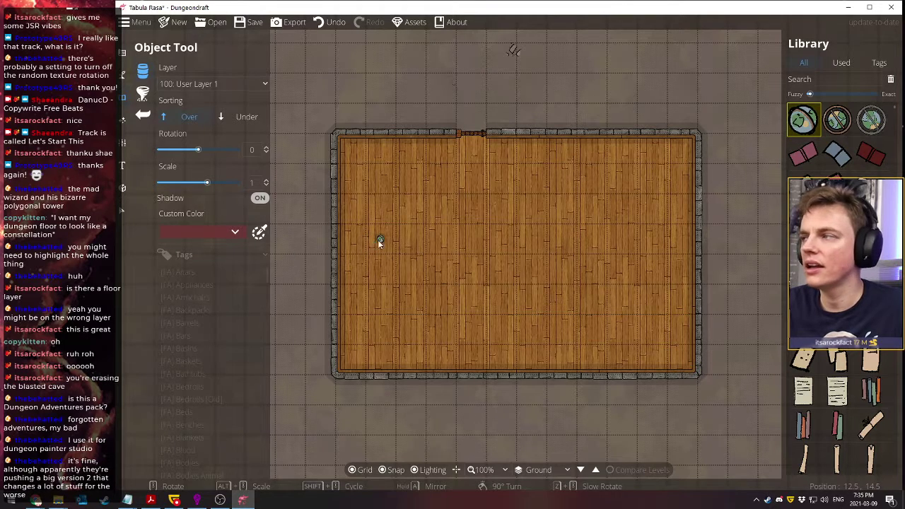
{"action": "left_click", "coordinate": [879, 62]}
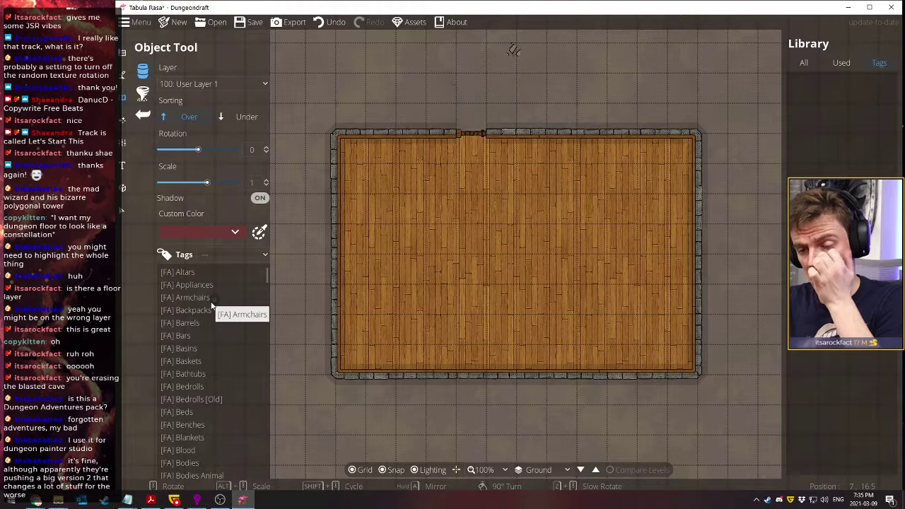
Display the Forgotten Adventures chest objects using the [FA] Chests tag
{"action": "scroll", "coordinate": [211, 304], "scroll_direction": "down", "scroll_amount": 3}
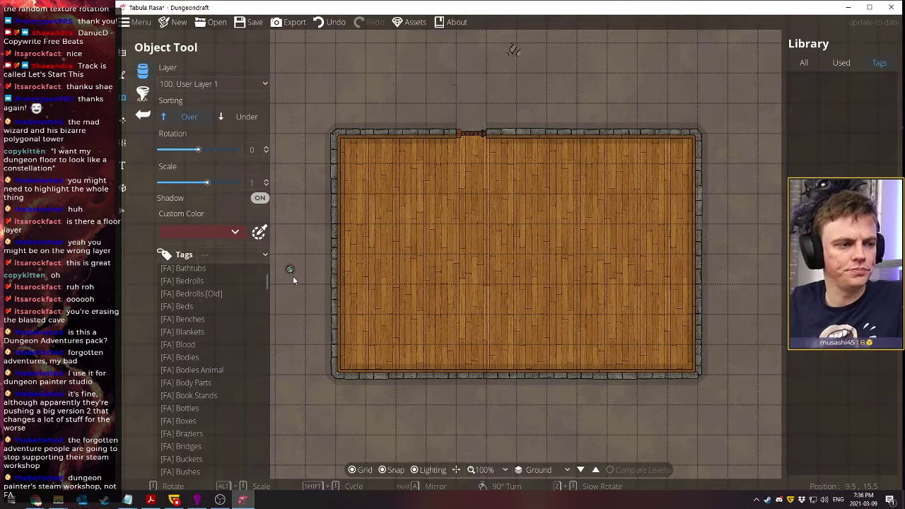
{"action": "scroll", "coordinate": [209, 363], "scroll_direction": "down", "scroll_amount": 3}
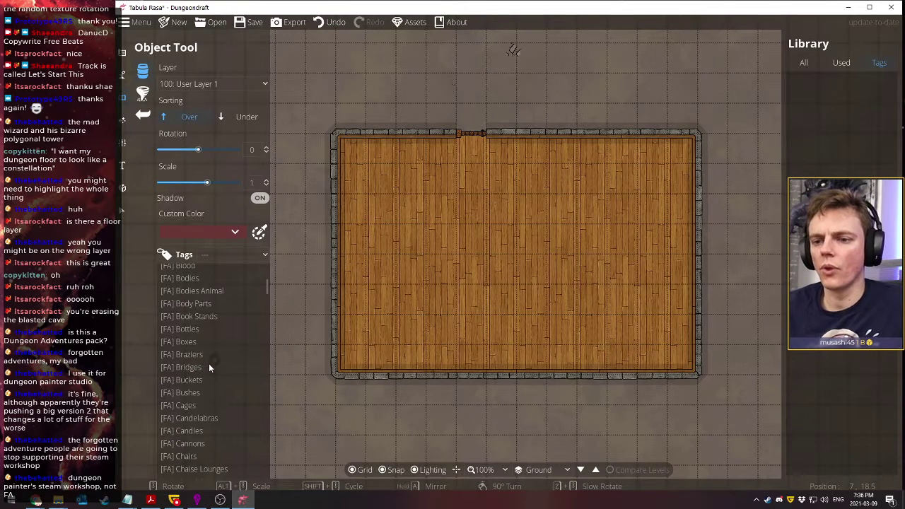
{"action": "scroll", "coordinate": [208, 367], "scroll_direction": "down", "scroll_amount": 2}
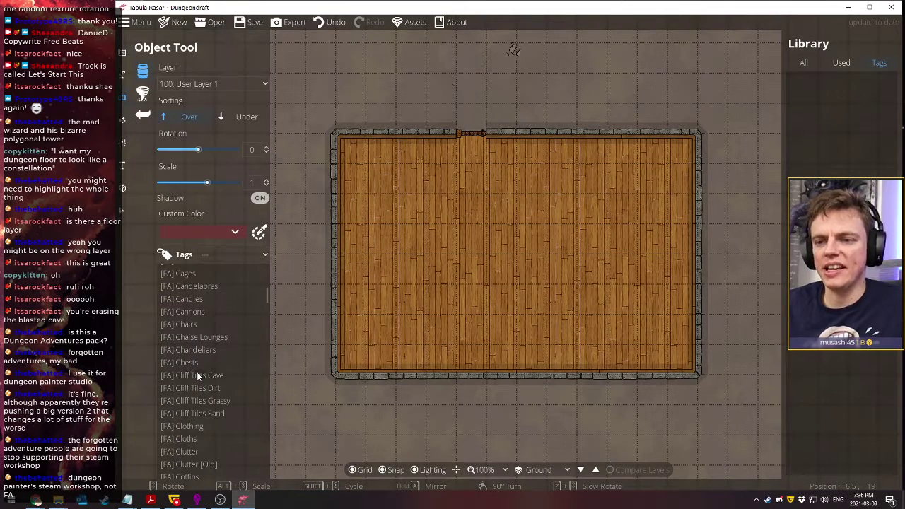
{"action": "left_click", "coordinate": [187, 363]}
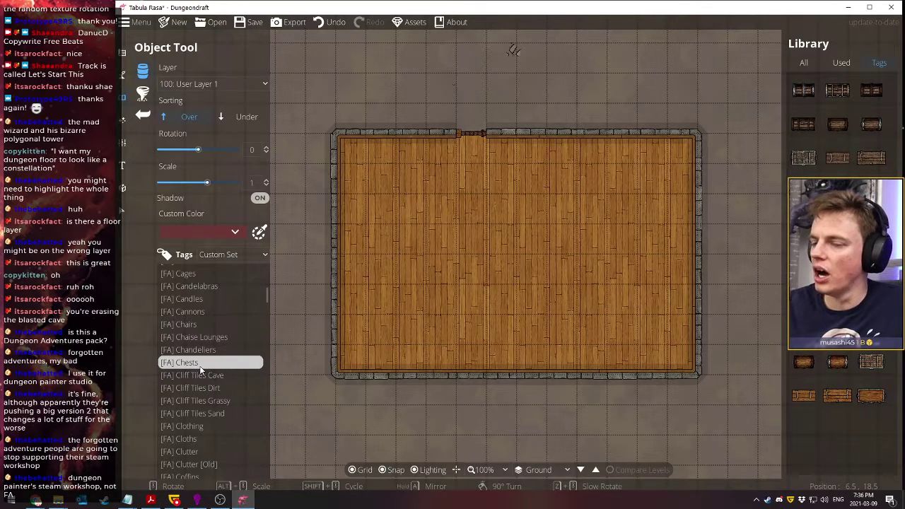
Look through the remaining Forgotten Adventures object tags and display the assets tagged [FA] Tables
{"action": "scroll", "coordinate": [199, 365], "scroll_direction": "down", "scroll_amount": 1}
{"action": "scroll", "coordinate": [199, 365], "scroll_direction": "down", "scroll_amount": 2}
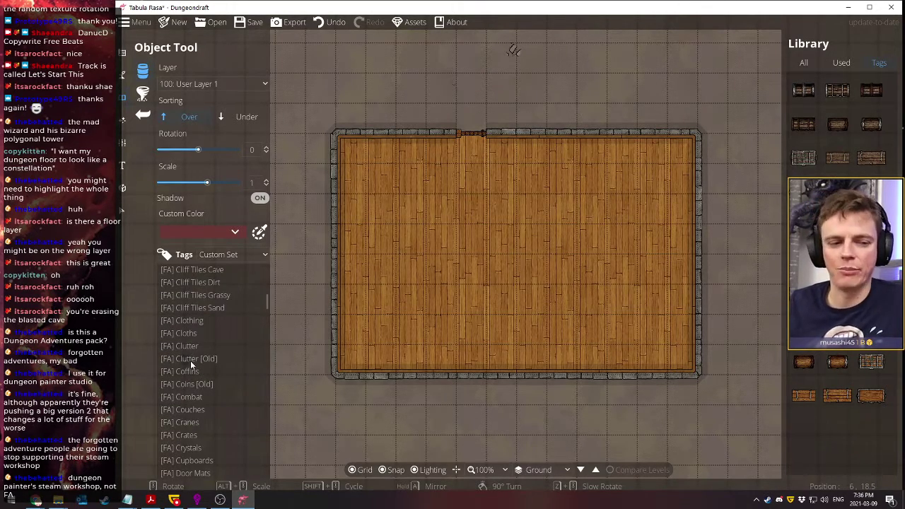
{"action": "scroll", "coordinate": [190, 361], "scroll_direction": "down", "scroll_amount": 1}
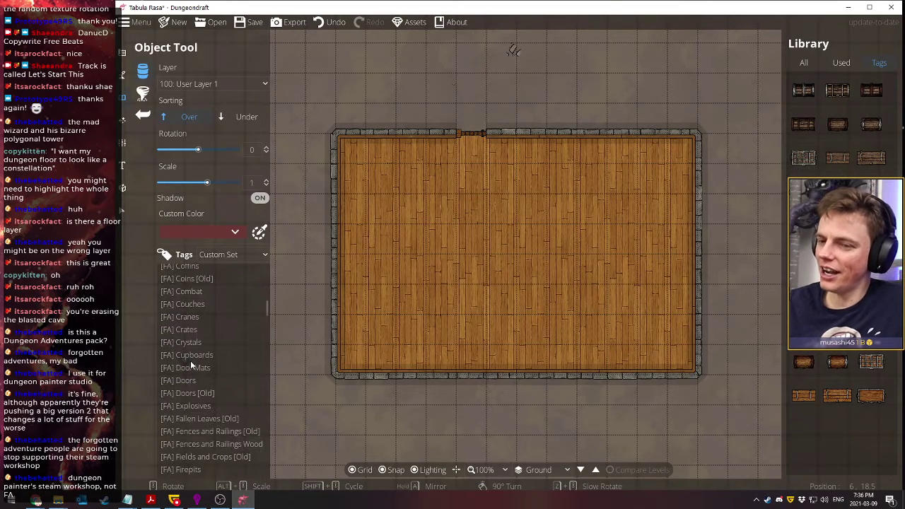
{"action": "scroll", "coordinate": [190, 361], "scroll_direction": "down", "scroll_amount": 2}
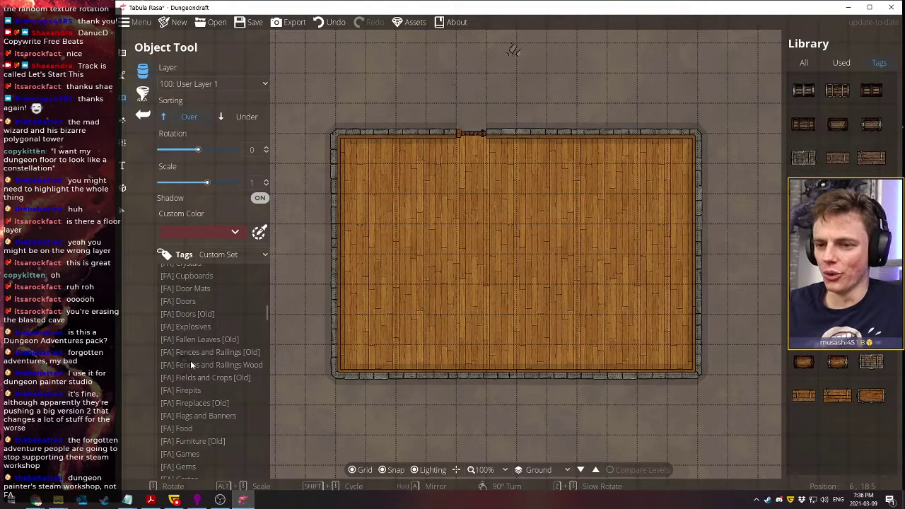
{"action": "scroll", "coordinate": [190, 360], "scroll_direction": "down", "scroll_amount": 3}
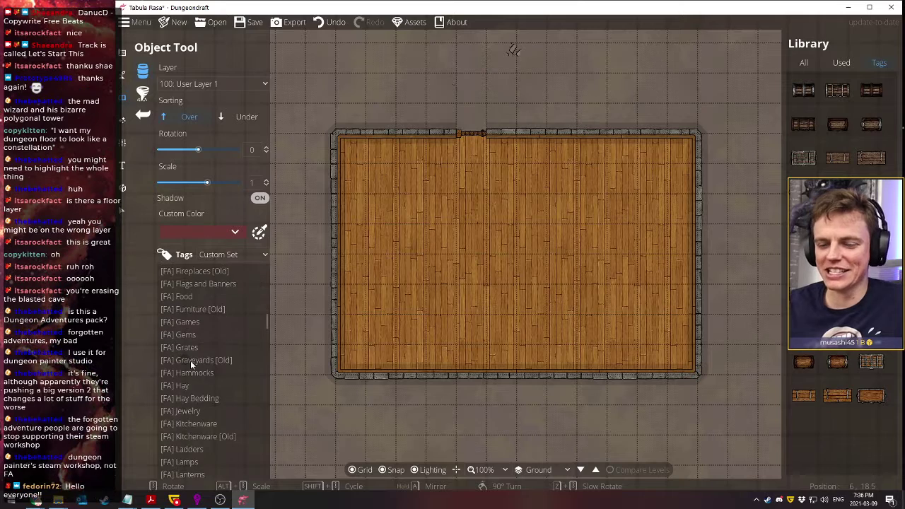
{"action": "scroll", "coordinate": [191, 360], "scroll_direction": "down", "scroll_amount": 8}
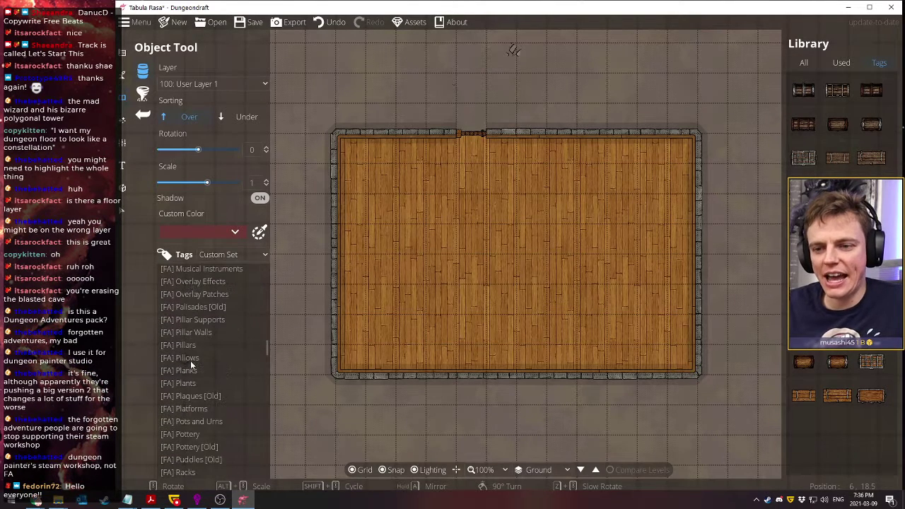
{"action": "scroll", "coordinate": [190, 362], "scroll_direction": "down", "scroll_amount": 2}
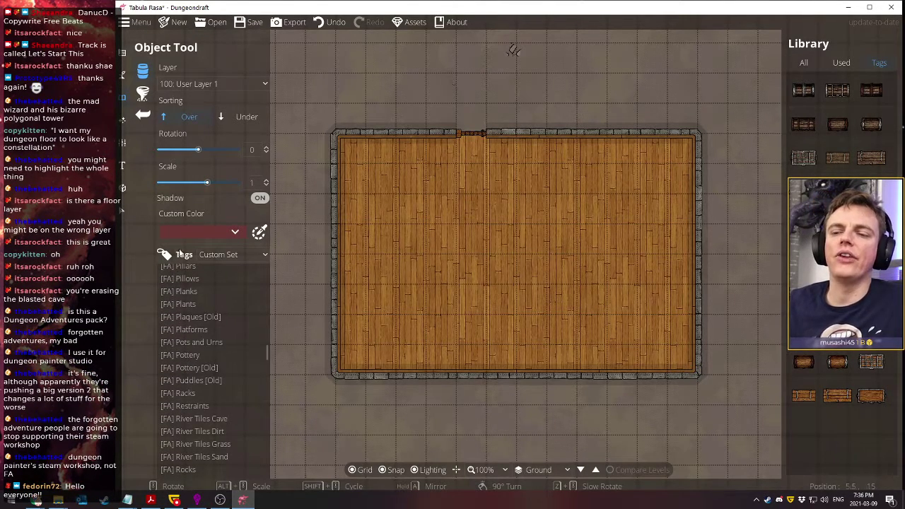
{"action": "scroll", "coordinate": [167, 324], "scroll_direction": "up", "scroll_amount": 5}
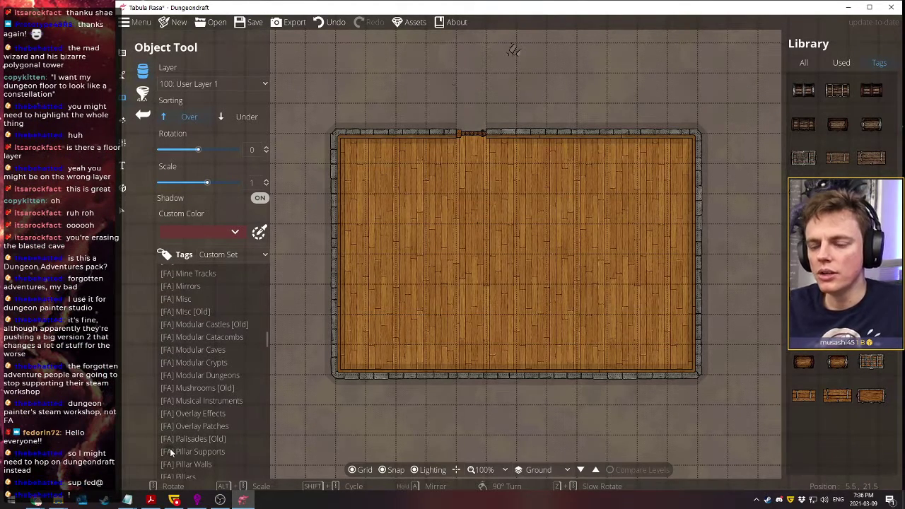
{"action": "scroll", "coordinate": [176, 372], "scroll_direction": "down", "scroll_amount": 10}
{"action": "scroll", "coordinate": [183, 396], "scroll_direction": "down", "scroll_amount": 3}
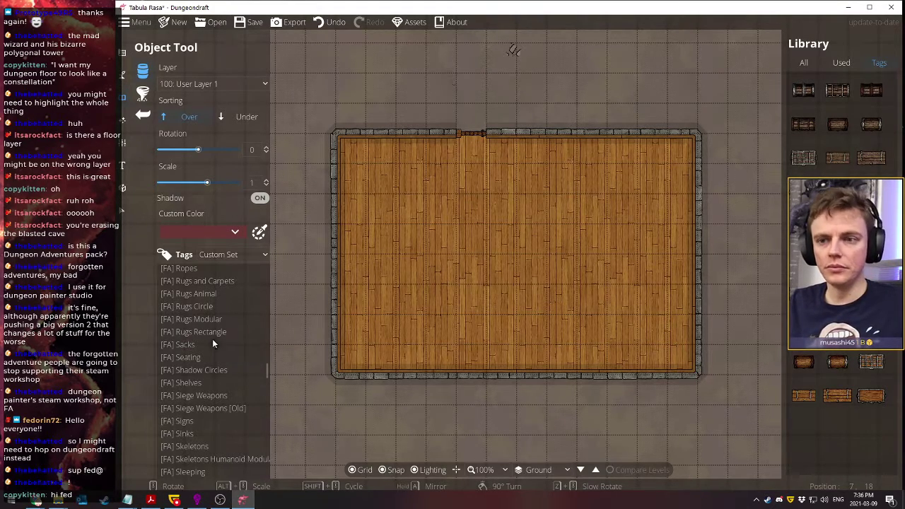
{"action": "scroll", "coordinate": [217, 339], "scroll_direction": "down", "scroll_amount": 5}
{"action": "scroll", "coordinate": [200, 366], "scroll_direction": "down", "scroll_amount": 4}
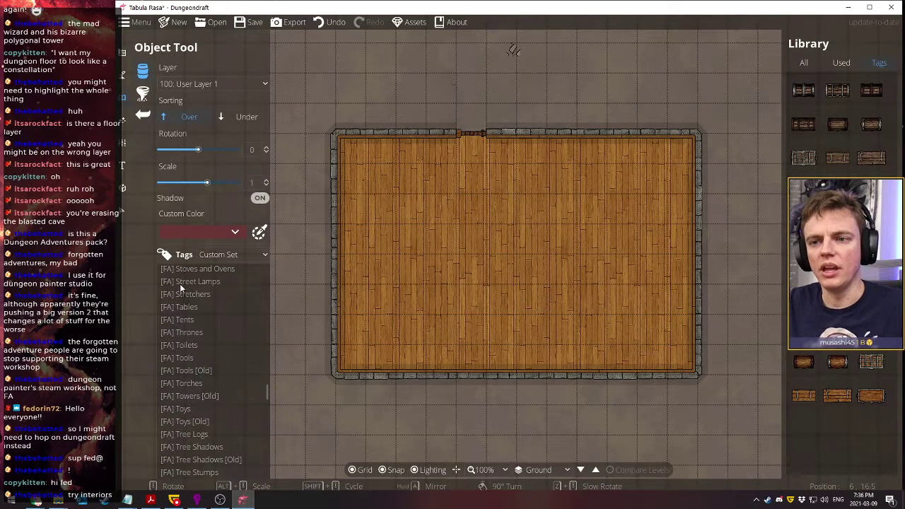
{"action": "left_click", "coordinate": [185, 307]}
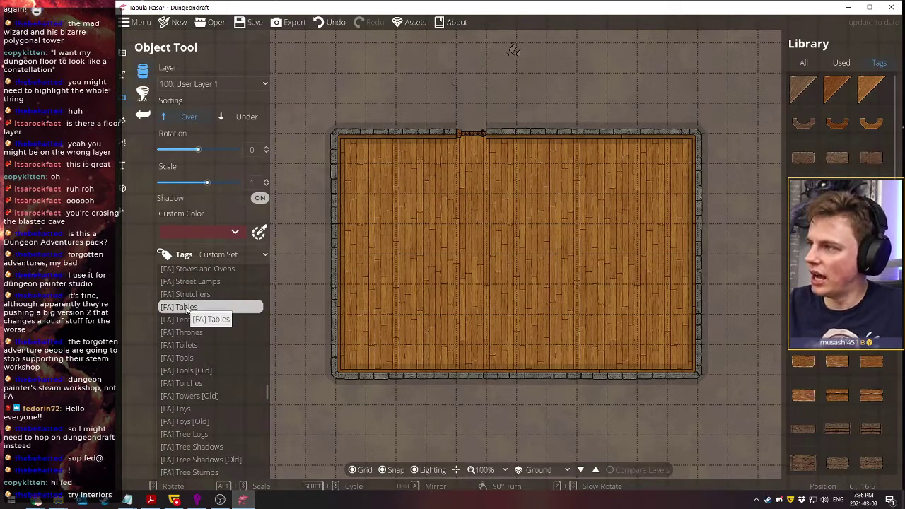
Review the furniture and modular building tags and display the assets tagged [FA] Modular Castles [Old]
{"action": "scroll", "coordinate": [188, 322], "scroll_direction": "up", "scroll_amount": 9}
{"action": "scroll", "coordinate": [188, 322], "scroll_direction": "up", "scroll_amount": 15}
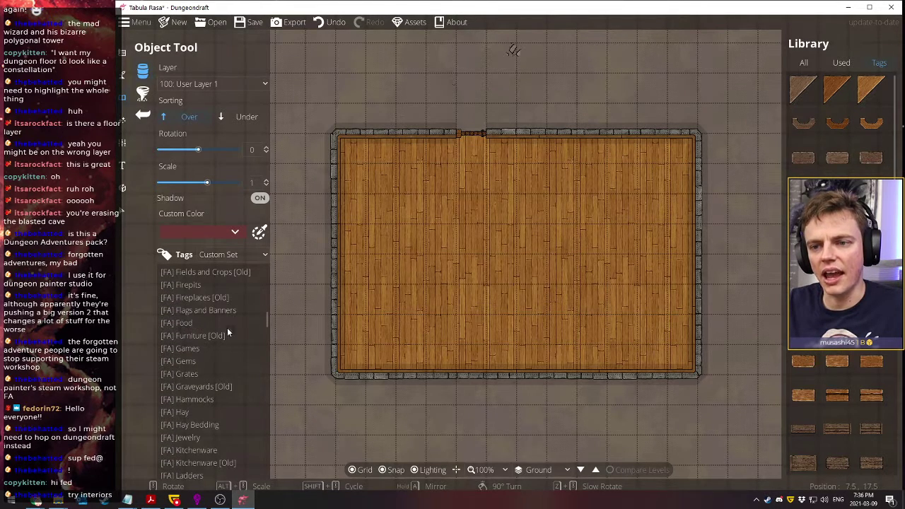
{"action": "scroll", "coordinate": [227, 327], "scroll_direction": "down", "scroll_amount": 2}
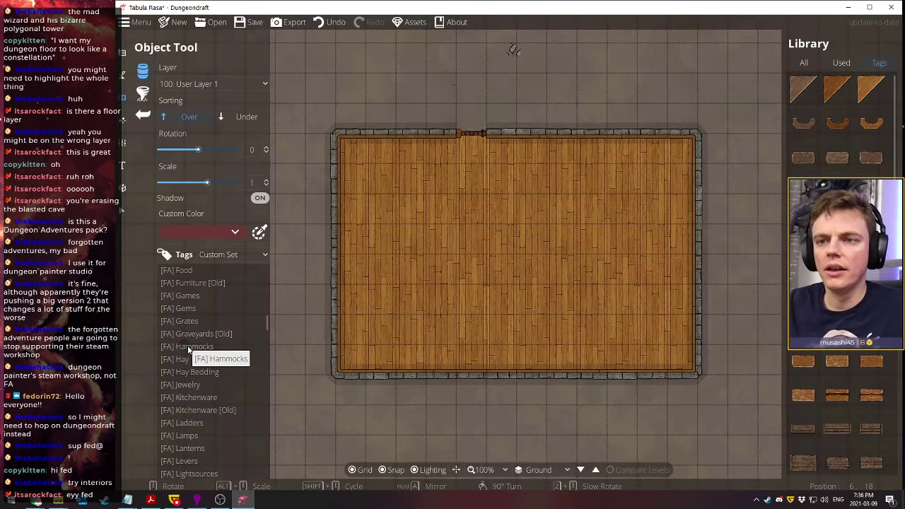
{"action": "scroll", "coordinate": [187, 346], "scroll_direction": "down", "scroll_amount": 5}
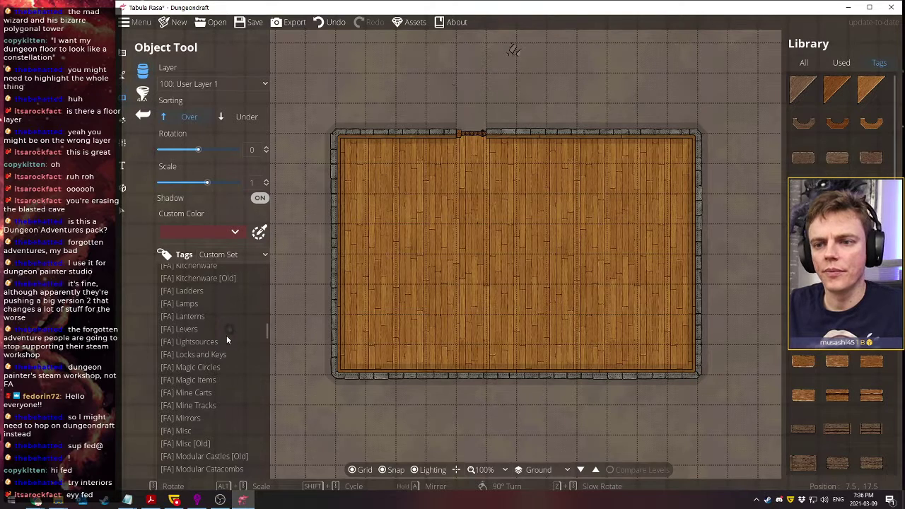
{"action": "scroll", "coordinate": [227, 335], "scroll_direction": "down", "scroll_amount": 7}
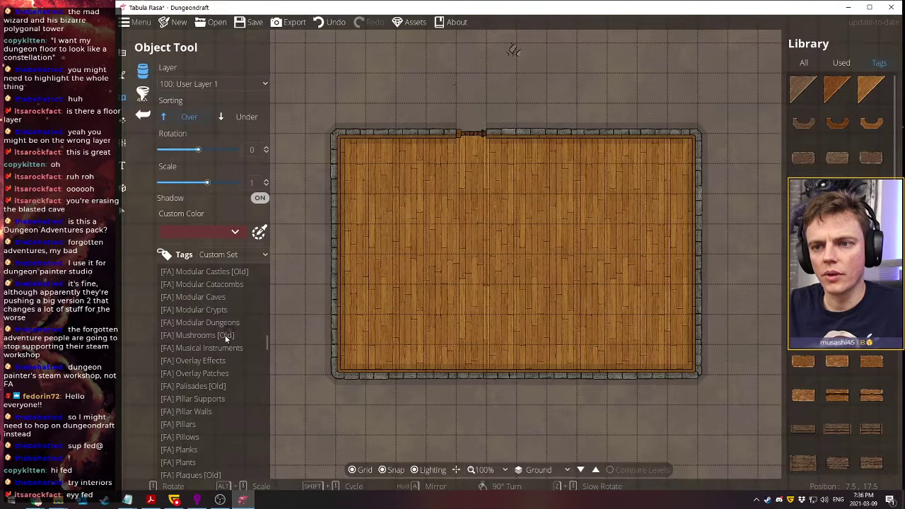
{"action": "scroll", "coordinate": [225, 335], "scroll_direction": "up", "scroll_amount": 1}
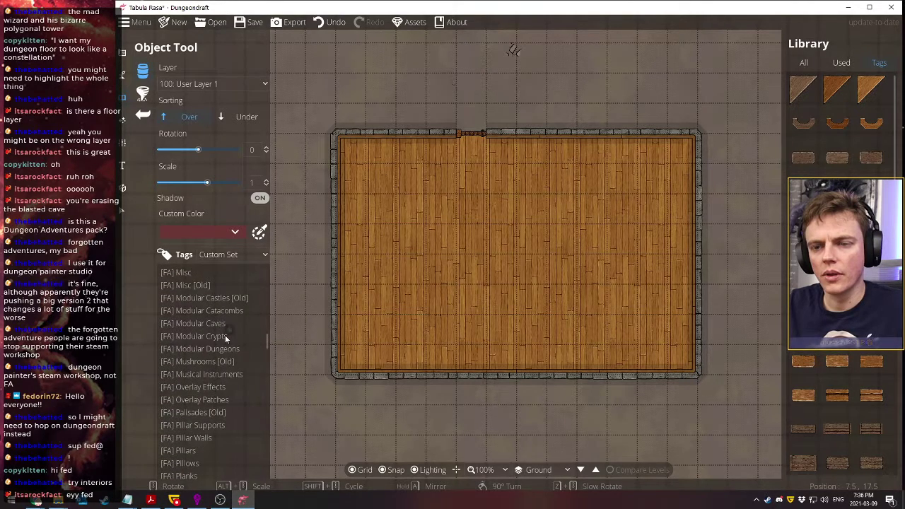
{"action": "left_click", "coordinate": [200, 299]}
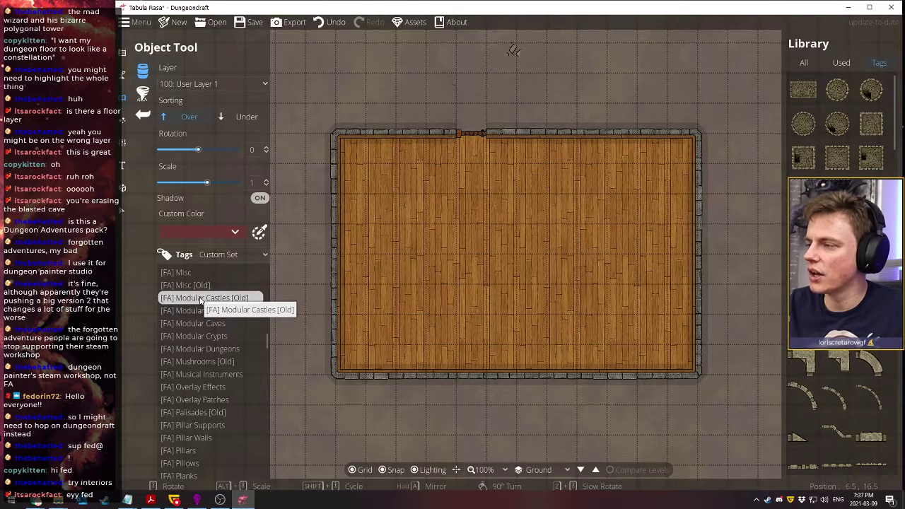
{"action": "scroll", "coordinate": [198, 307], "scroll_direction": "down", "scroll_amount": 10}
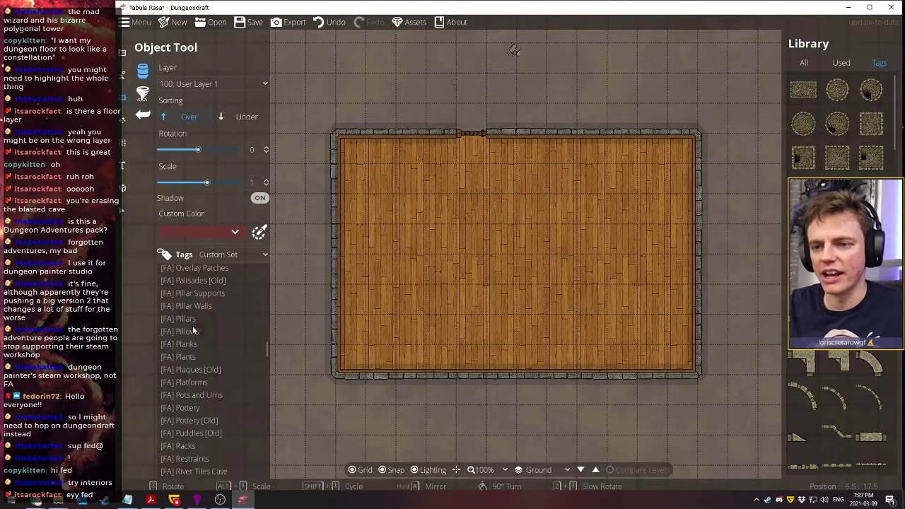
Browse the custom set's object tags and show the objects tagged [FA] Toilets
{"action": "scroll", "coordinate": [199, 349], "scroll_direction": "down", "scroll_amount": 15}
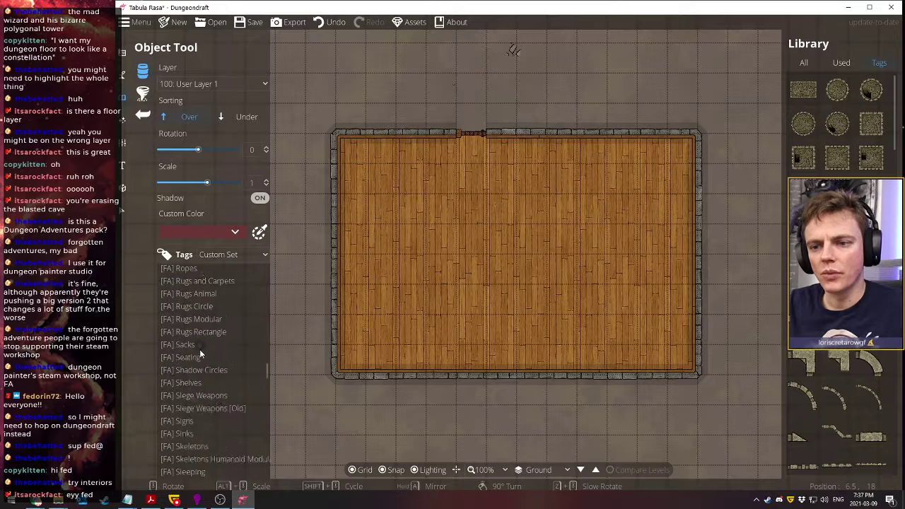
{"action": "scroll", "coordinate": [201, 353], "scroll_direction": "down", "scroll_amount": 8}
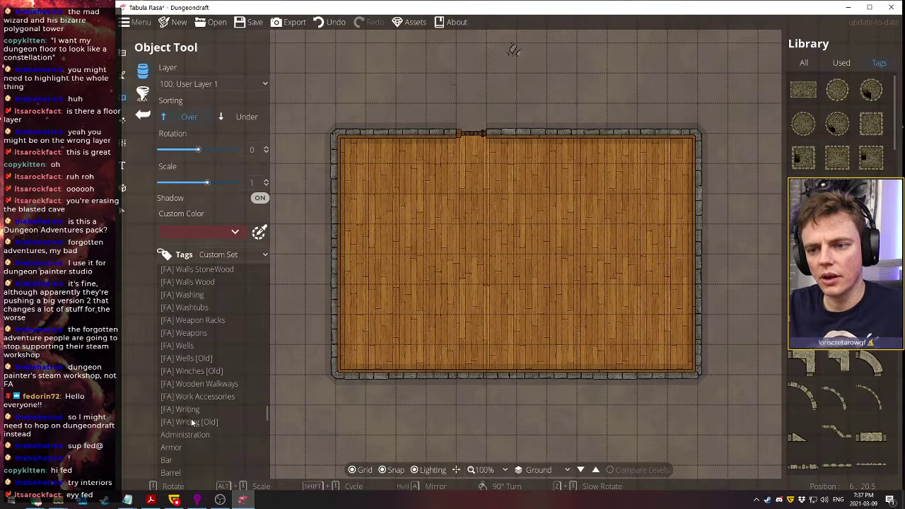
{"action": "scroll", "coordinate": [195, 365], "scroll_direction": "up", "scroll_amount": 2}
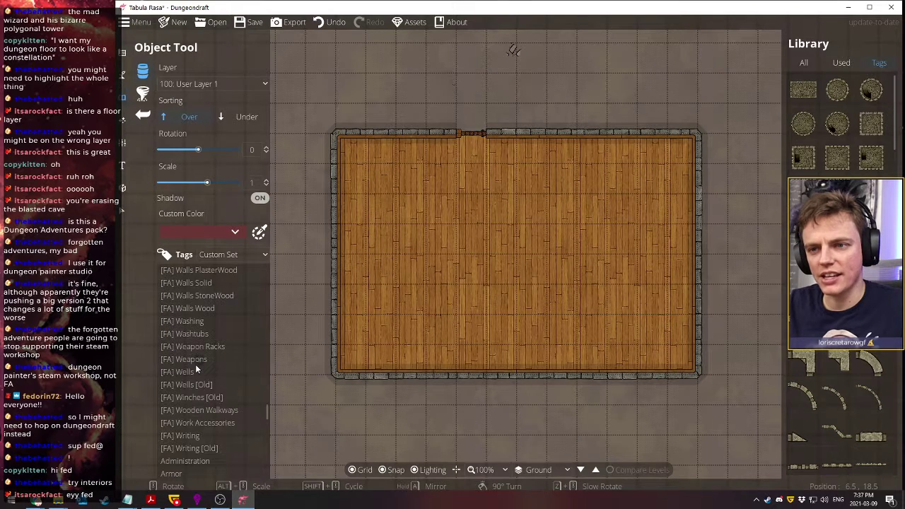
{"action": "scroll", "coordinate": [195, 364], "scroll_direction": "up", "scroll_amount": 4}
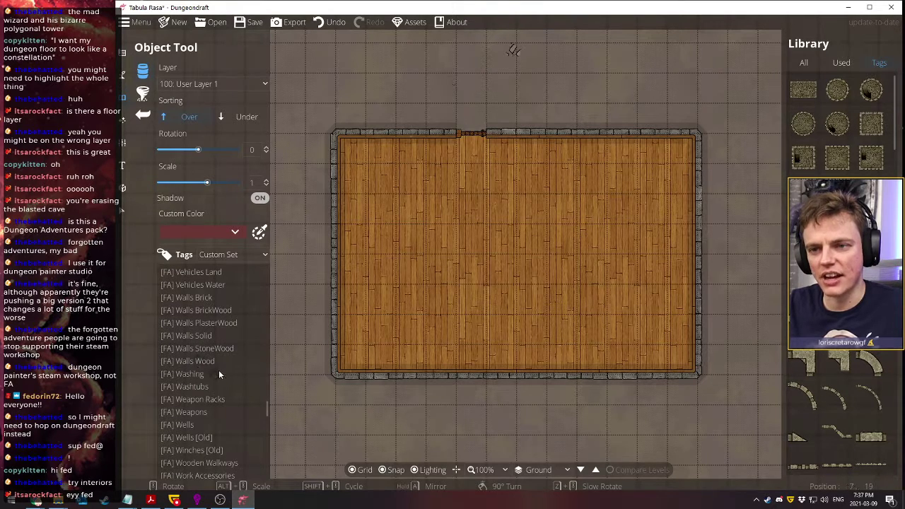
{"action": "scroll", "coordinate": [197, 375], "scroll_direction": "up", "scroll_amount": 5}
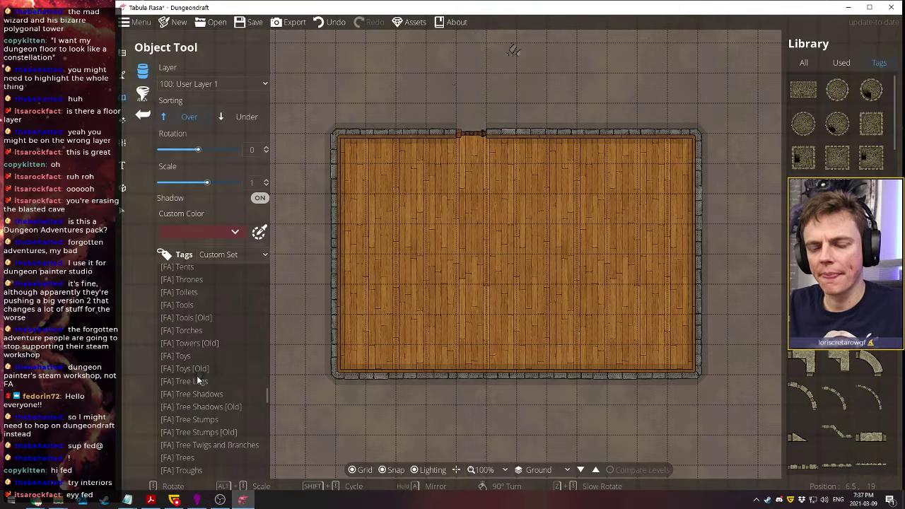
{"action": "scroll", "coordinate": [197, 356], "scroll_direction": "up", "scroll_amount": 1}
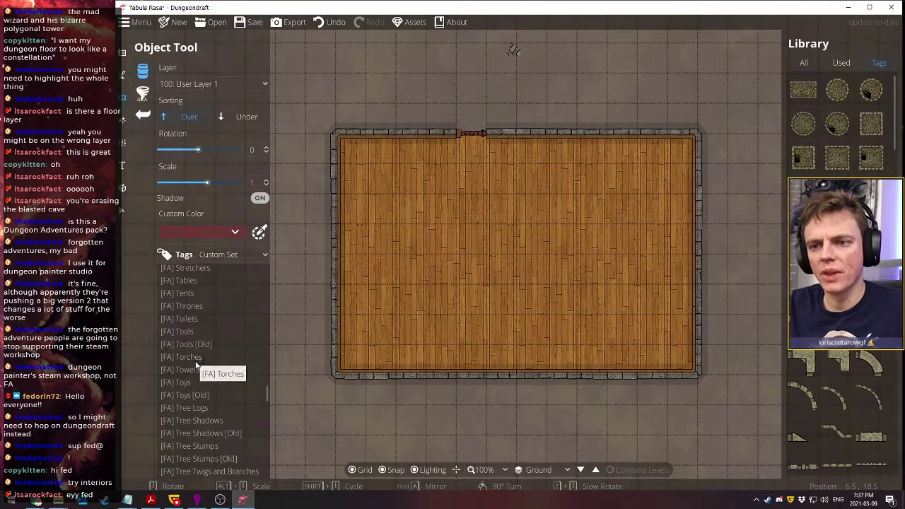
{"action": "left_click", "coordinate": [188, 320]}
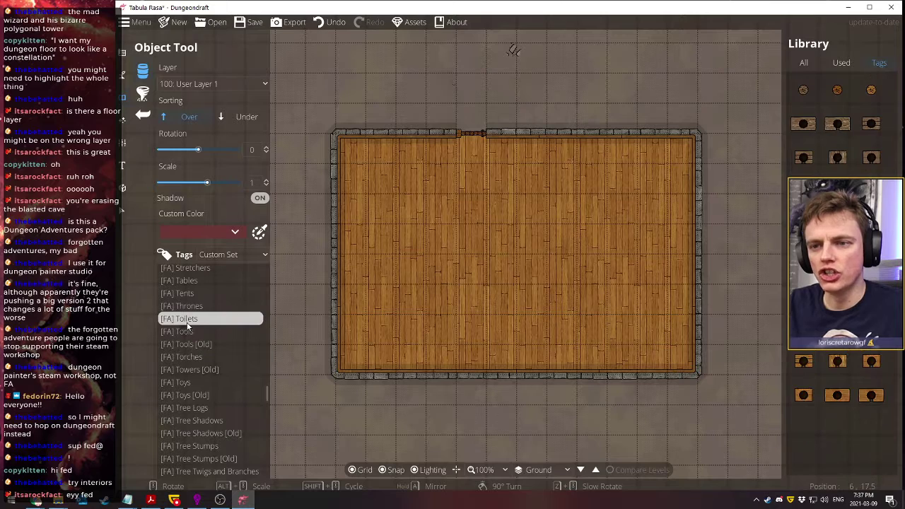
Show the objects tagged [FA] Thrones, followed by those tagged [FA] Tents
{"action": "scroll", "coordinate": [191, 367], "scroll_direction": "up", "scroll_amount": 4}
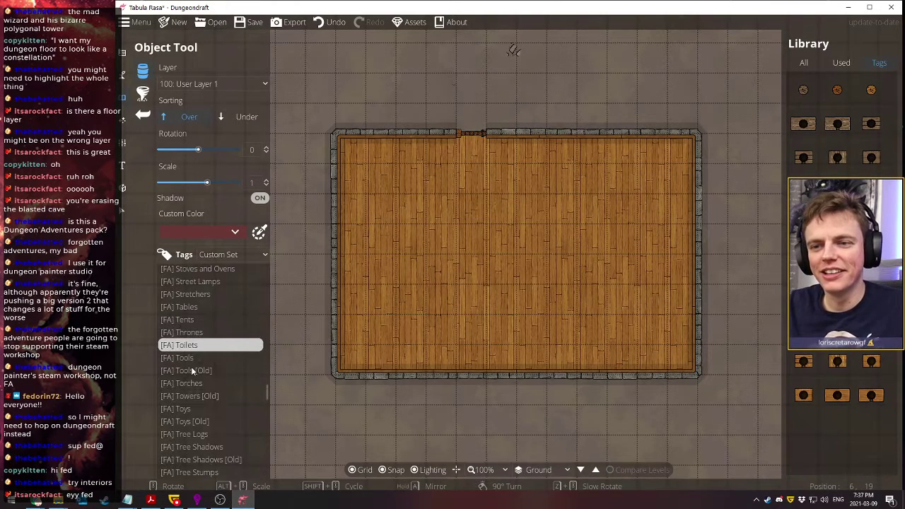
{"action": "left_click", "coordinate": [186, 360]}
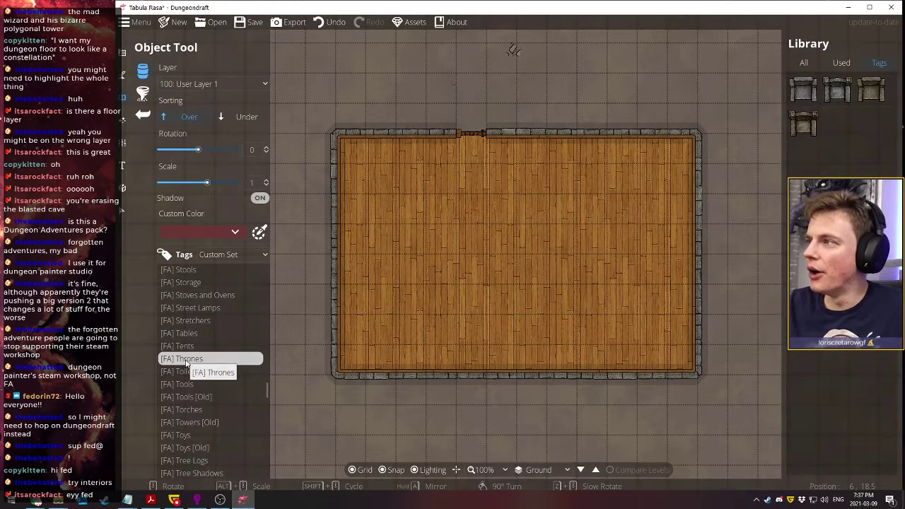
{"action": "left_click", "coordinate": [182, 348]}
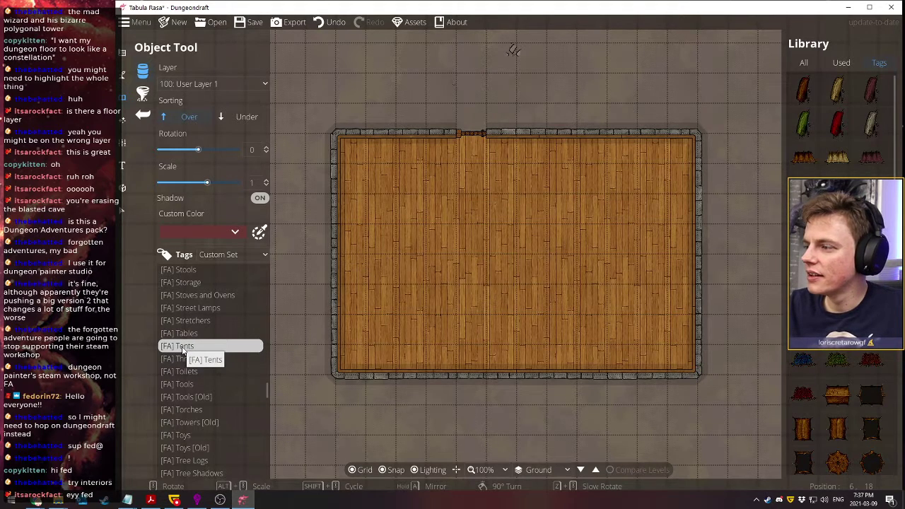
Filter the object library to [FA] Tables and pick a dark plank rectangular table for placement
{"action": "left_click", "coordinate": [183, 334]}
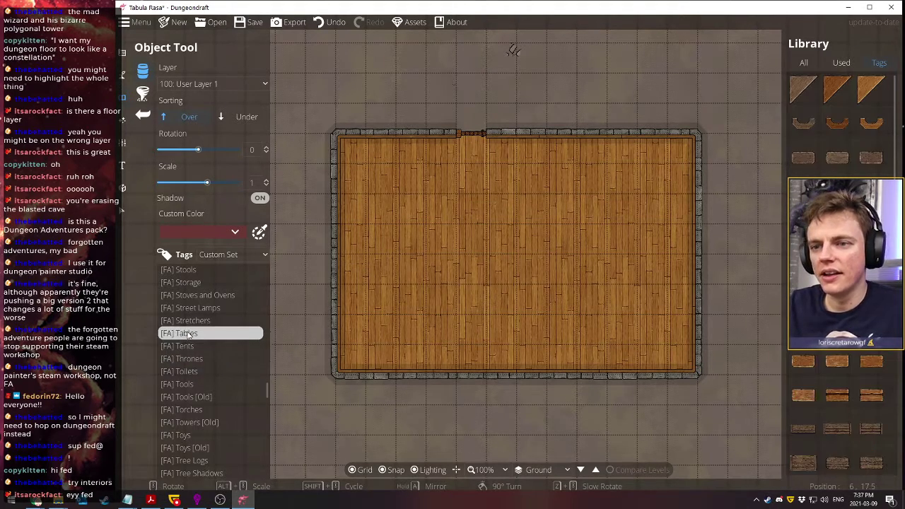
{"action": "mouse_move", "coordinate": [838, 297]}
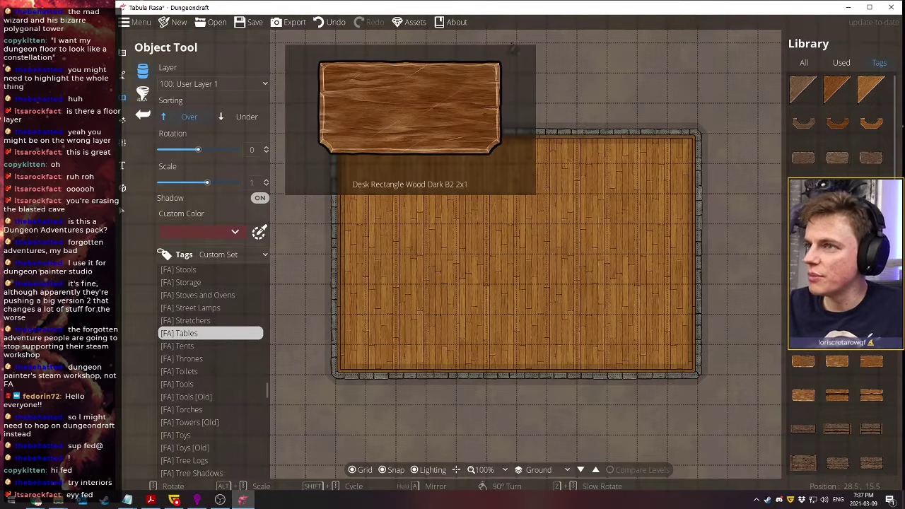
{"action": "scroll", "coordinate": [838, 297], "scroll_direction": "down", "scroll_amount": 1}
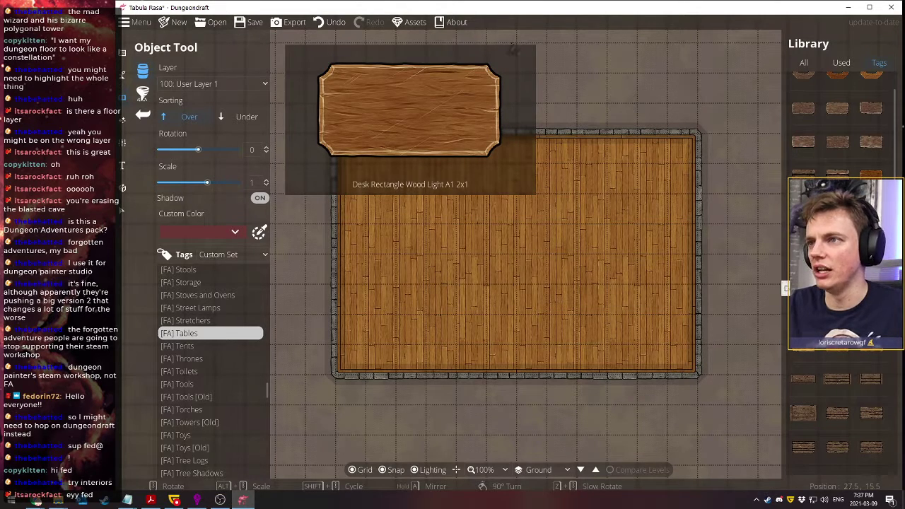
{"action": "scroll", "coordinate": [831, 372], "scroll_direction": "down", "scroll_amount": 5}
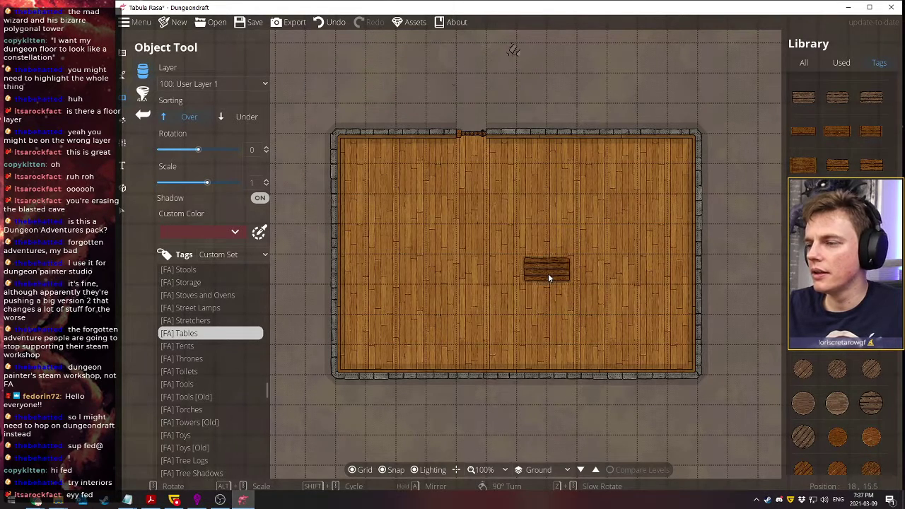
Rotate the unplaced table to 45 and -90 degrees, returning it to 0
{"action": "scroll", "coordinate": [549, 276], "scroll_direction": "down", "scroll_amount": 3}
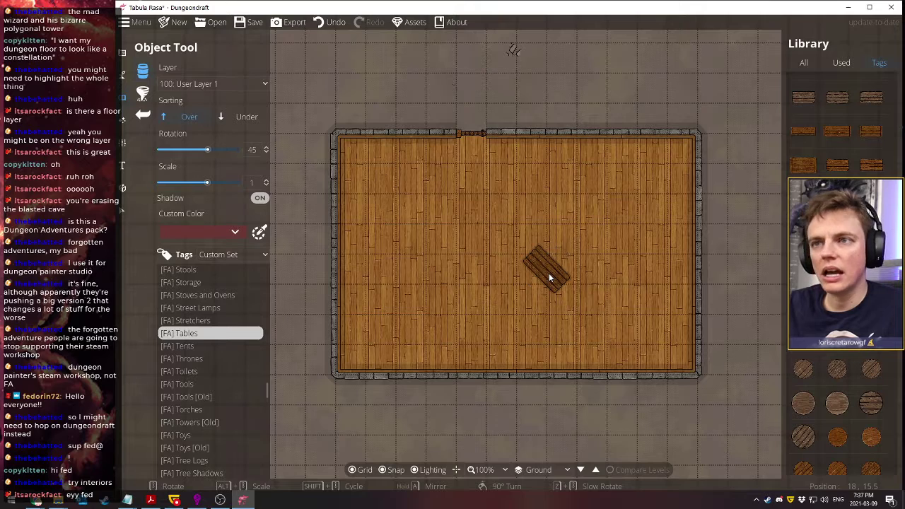
{"action": "scroll", "coordinate": [549, 276], "scroll_direction": "down", "scroll_amount": 20}
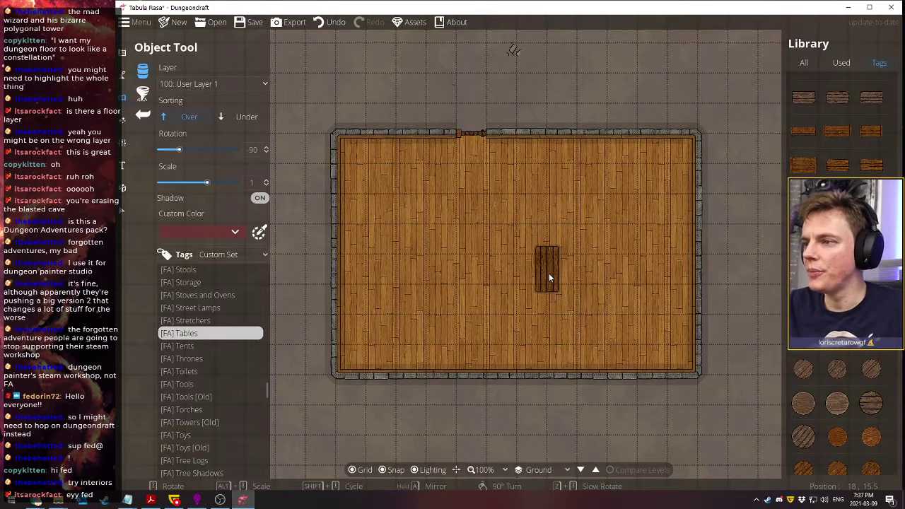
{"action": "scroll", "coordinate": [549, 273], "scroll_direction": "up", "scroll_amount": 1}
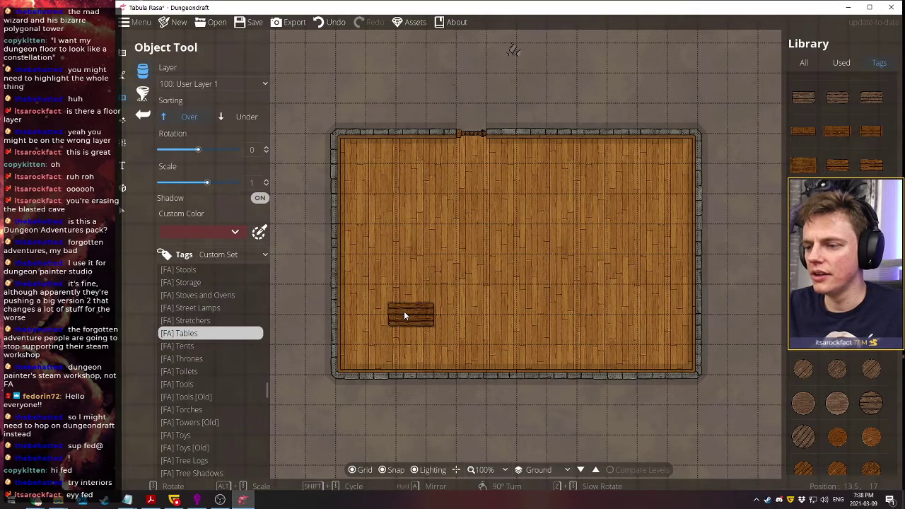
Rotate the table preview to -45 degrees and cycle through other table variants, returning to the short plank table
{"action": "scroll", "coordinate": [433, 297], "scroll_direction": "down", "scroll_amount": 3}
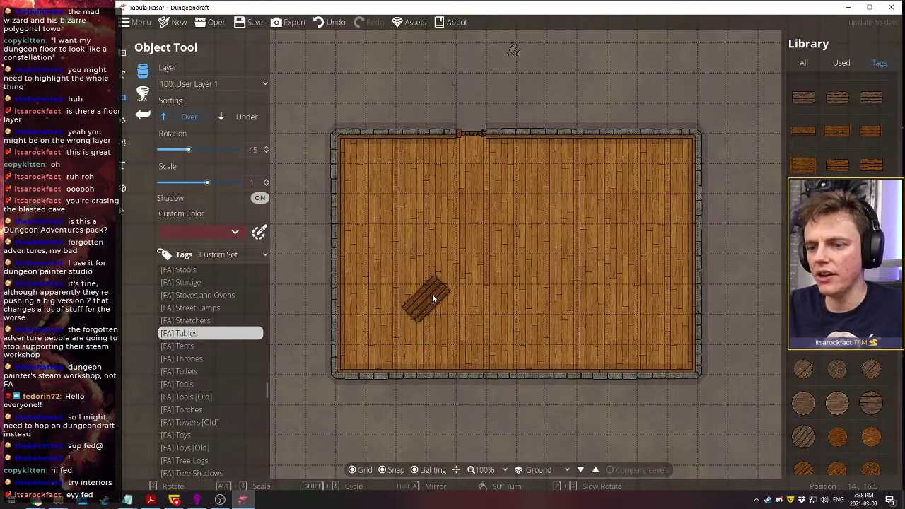
{"action": "scroll", "coordinate": [433, 297], "scroll_direction": "down", "scroll_amount": 3}
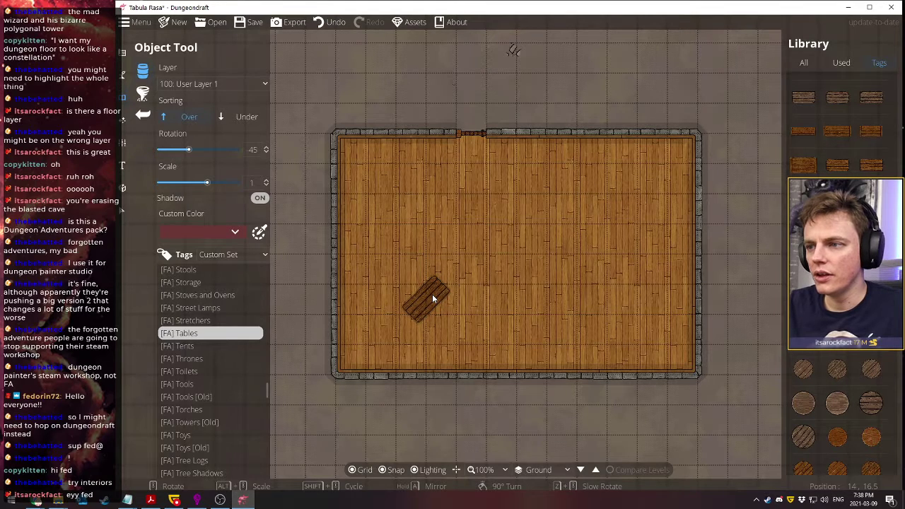
{"action": "scroll", "coordinate": [433, 297], "scroll_direction": "down", "scroll_amount": 2}
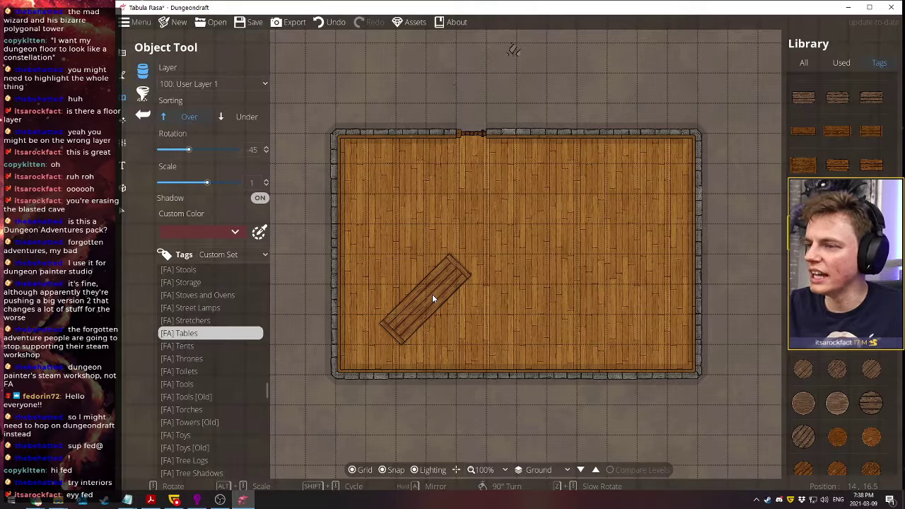
{"action": "scroll", "coordinate": [433, 298], "scroll_direction": "down", "scroll_amount": 4}
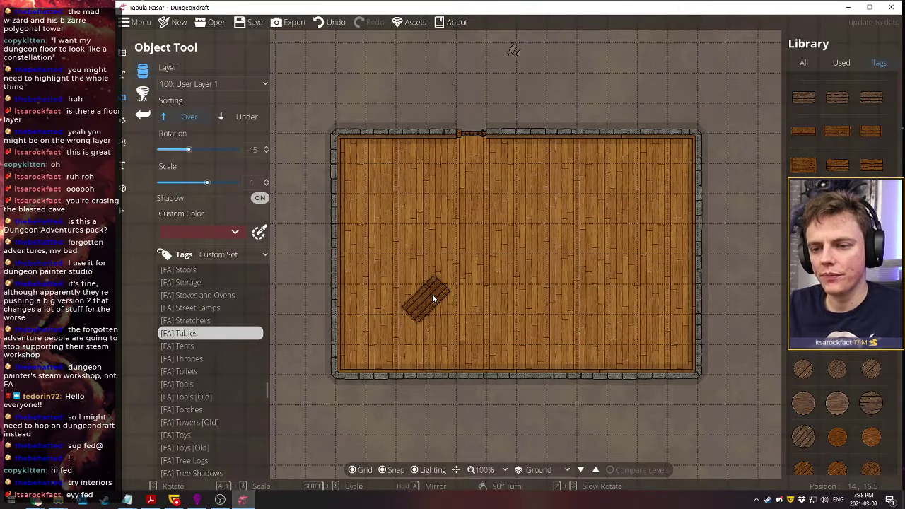
Enlarge the table preview to a scale of 3.6 and reduce it back to 1
{"action": "scroll", "coordinate": [433, 298], "scroll_direction": "up", "scroll_amount": 10, "text": "alt"}
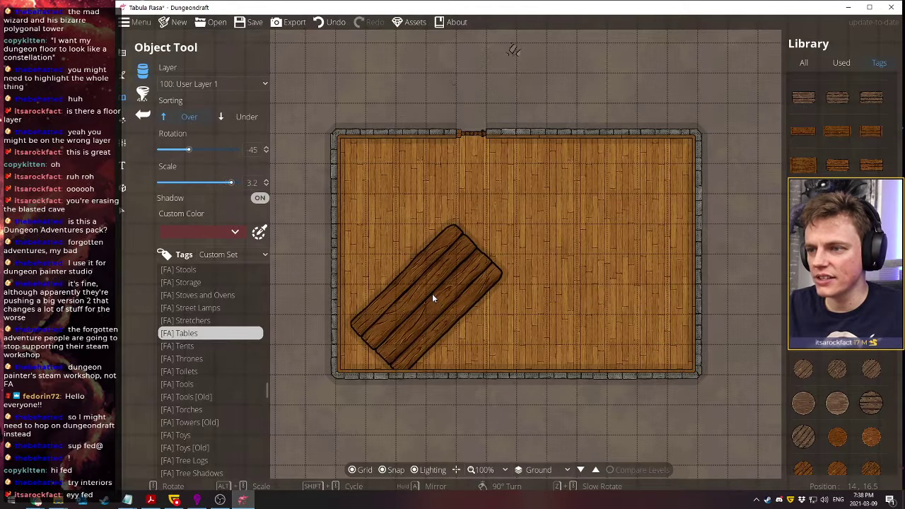
{"action": "scroll", "coordinate": [432, 293], "scroll_direction": "down", "scroll_amount": 3}
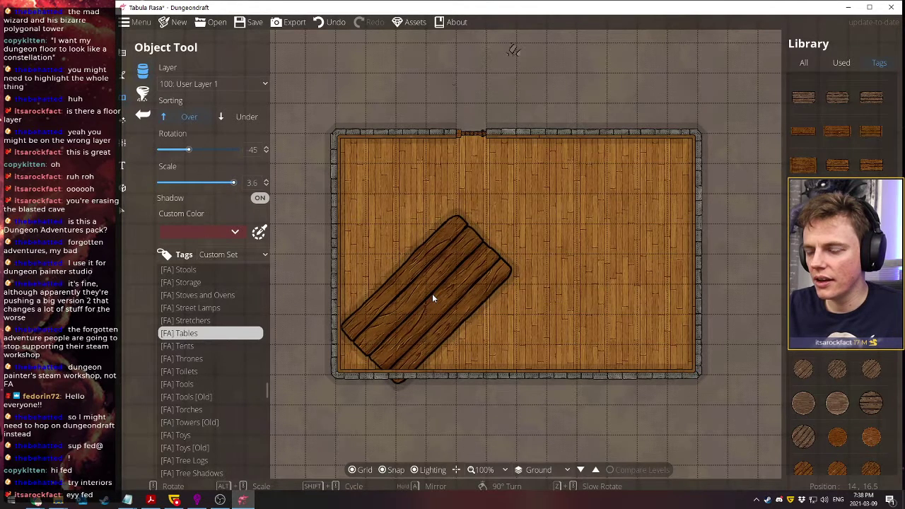
{"action": "scroll", "coordinate": [432, 298], "scroll_direction": "down", "scroll_amount": 10, "text": "alt"}
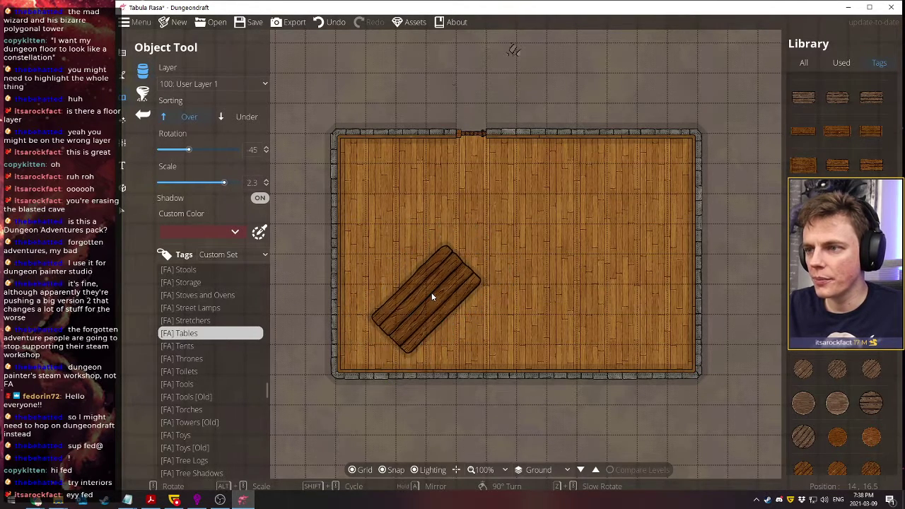
{"action": "scroll", "coordinate": [432, 297], "scroll_direction": "up", "scroll_amount": 5, "text": "alt"}
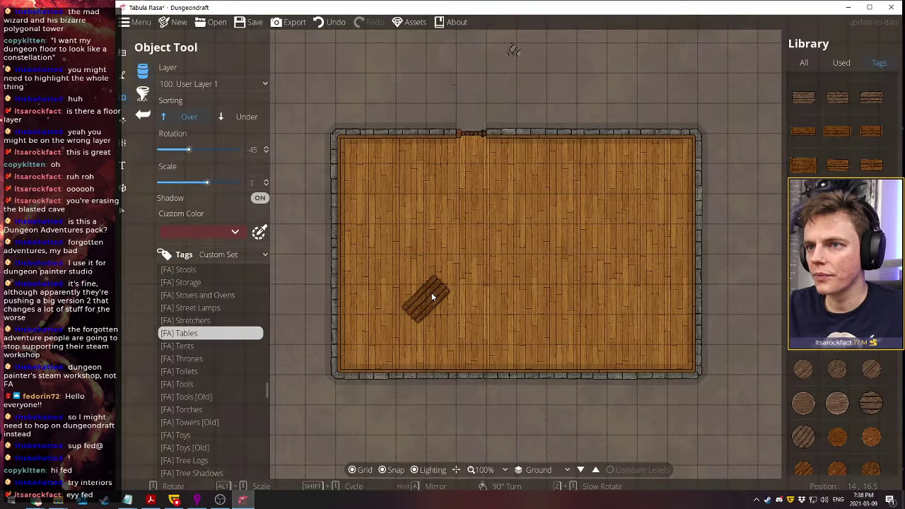
Turn the table preview in small increments through -75 and -155 degrees, set it to 90, and return it to 0
{"action": "scroll", "coordinate": [432, 297], "scroll_direction": "down", "scroll_amount": 6}
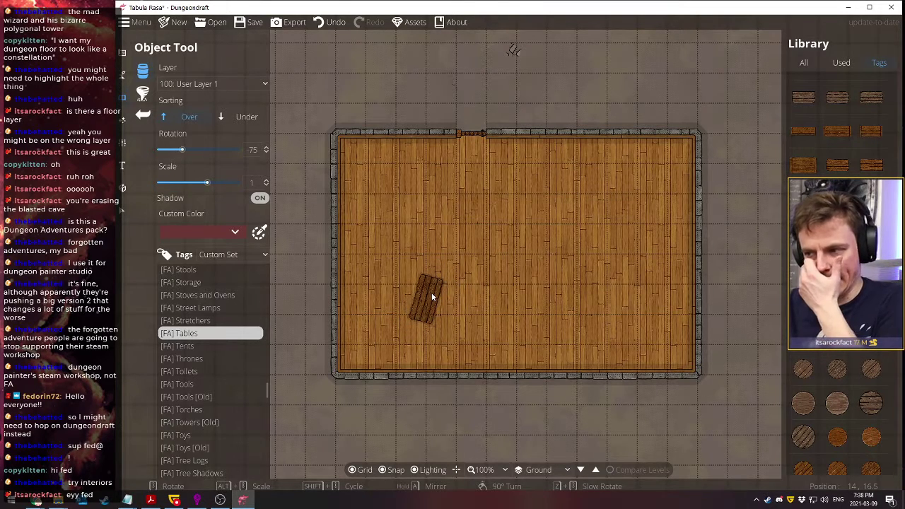
{"action": "scroll", "coordinate": [431, 297], "scroll_direction": "down", "scroll_amount": 8}
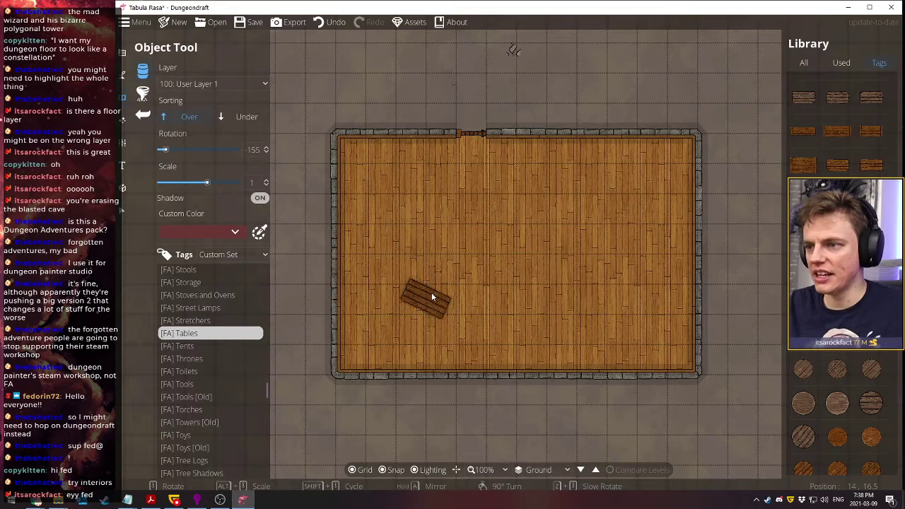
{"action": "scroll", "coordinate": [432, 297], "scroll_direction": "up", "scroll_amount": 2}
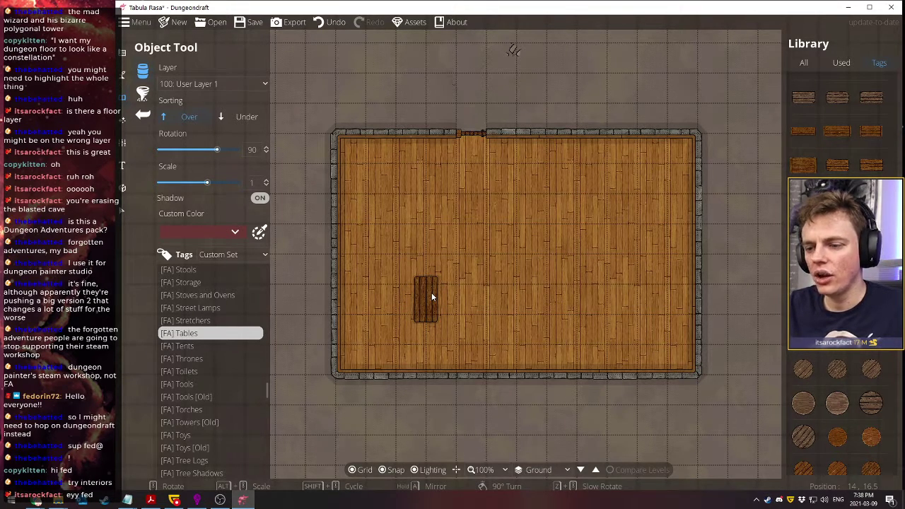
{"action": "scroll", "coordinate": [431, 297], "scroll_direction": "up", "scroll_amount": 6}
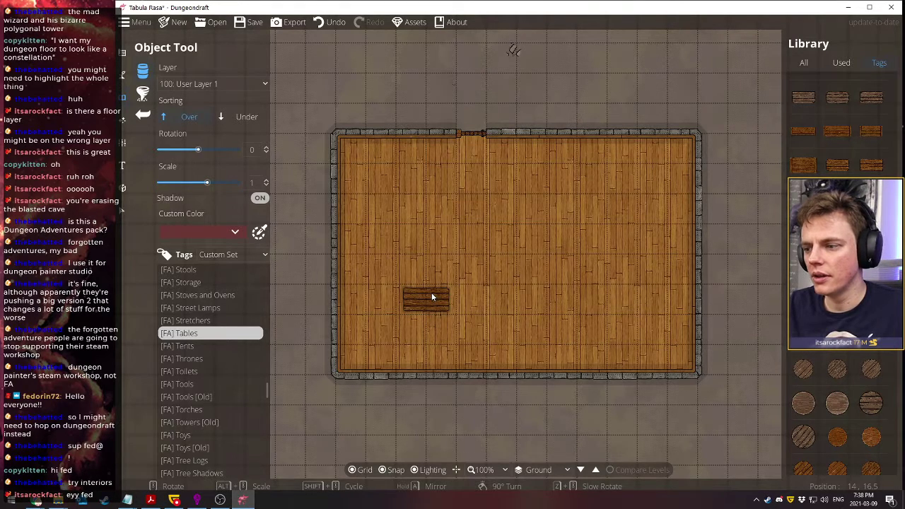
Turn the table preview to 90 and -180 degrees and bring its rotation back to 0
{"action": "scroll", "coordinate": [431, 297], "scroll_direction": "down", "scroll_amount": 6}
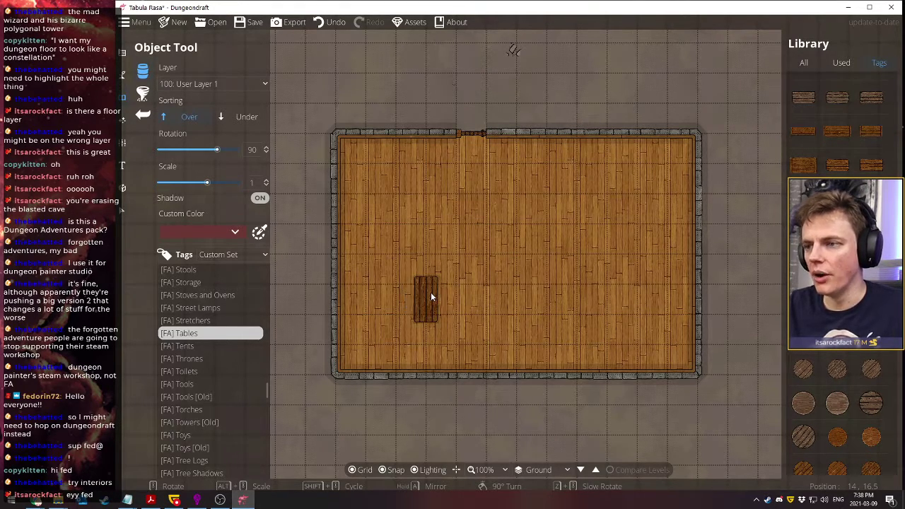
{"action": "scroll", "coordinate": [431, 292], "scroll_direction": "down", "scroll_amount": 10}
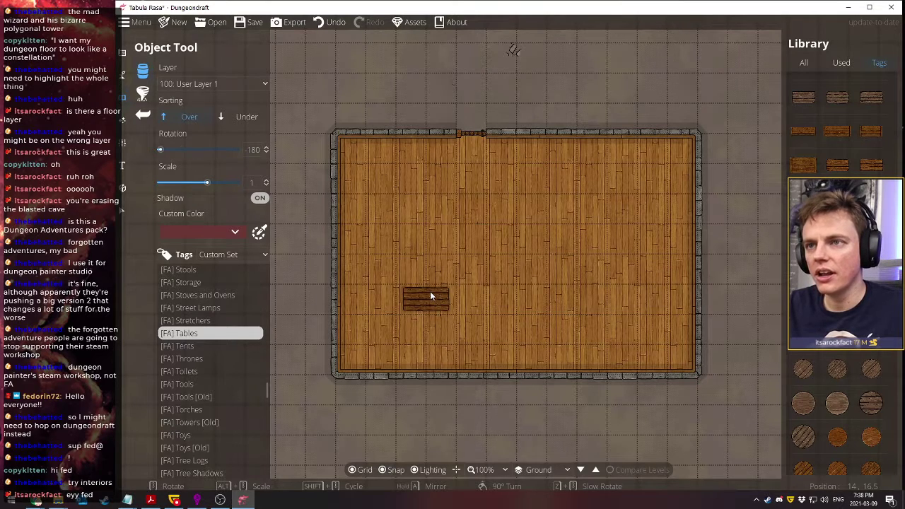
{"action": "scroll", "coordinate": [432, 294], "scroll_direction": "down", "scroll_amount": 6}
{"action": "scroll", "coordinate": [495, 261], "scroll_direction": "down", "scroll_amount": 6}
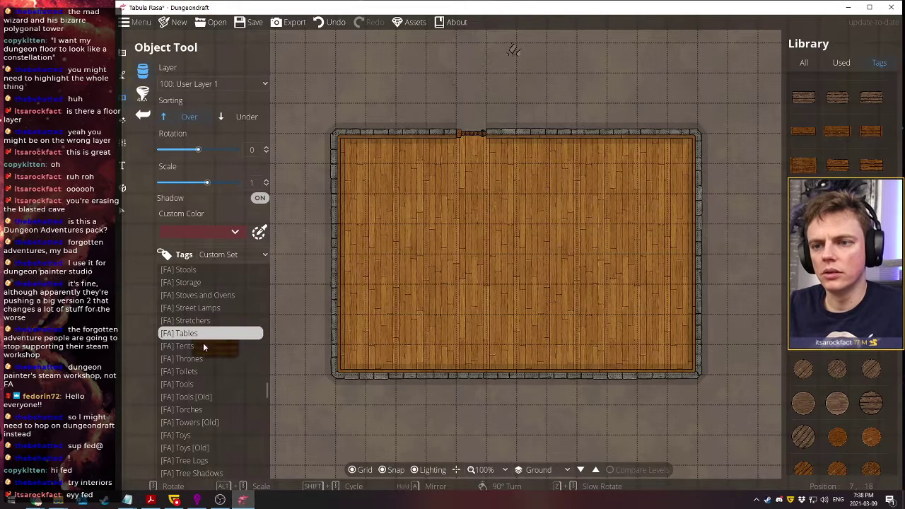
Leave table placement and look over the terrain and building tool sets
{"action": "scroll", "coordinate": [202, 347], "scroll_direction": "up", "scroll_amount": 2}
{"action": "scroll", "coordinate": [196, 354], "scroll_direction": "up", "scroll_amount": 2}
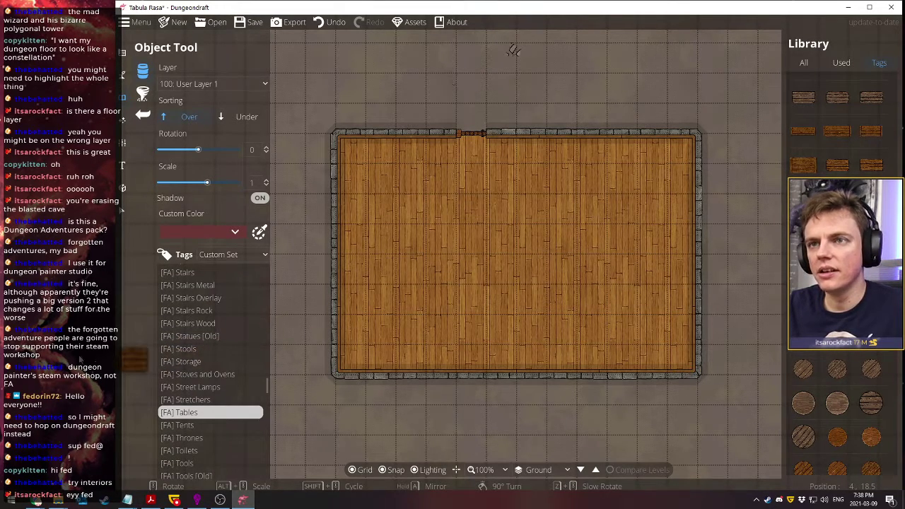
{"action": "left_click", "coordinate": [123, 74]}
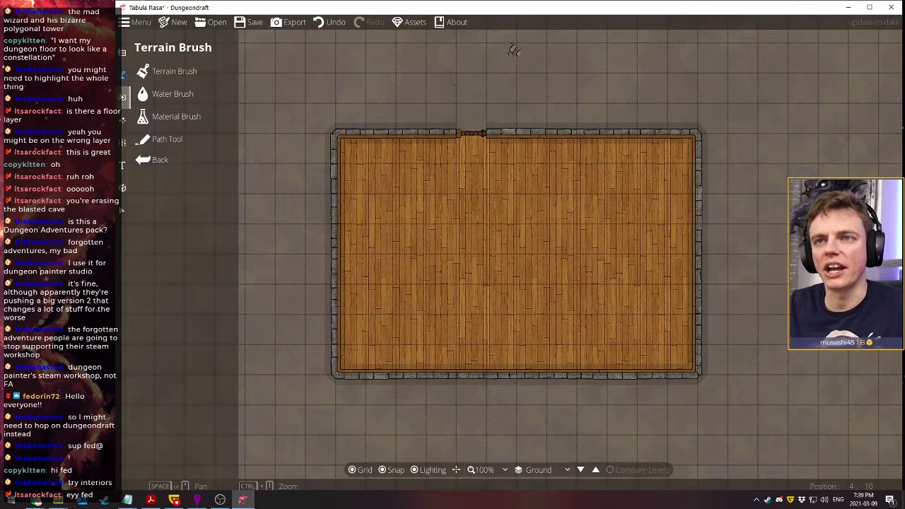
{"action": "mouse_move", "coordinate": [125, 63]}
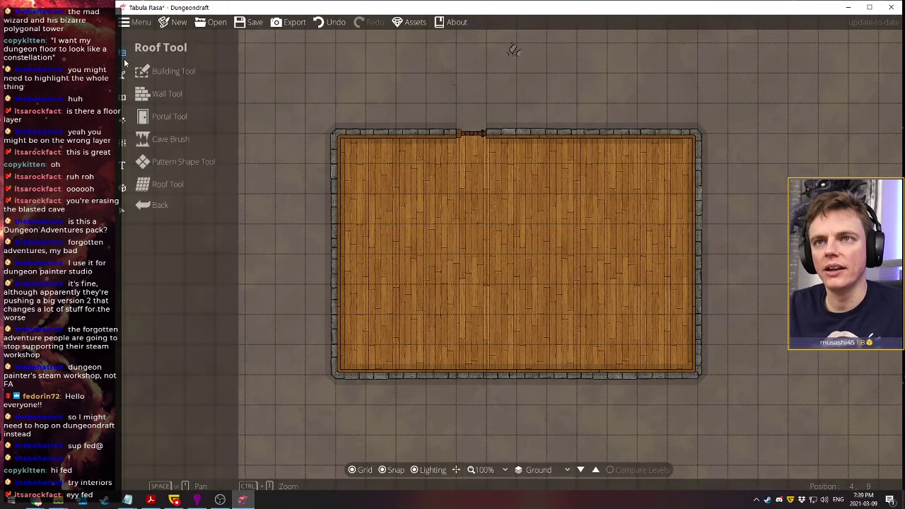
Activate the Wall Tool and choose the Wood Dark B wall style
{"action": "left_click", "coordinate": [176, 98]}
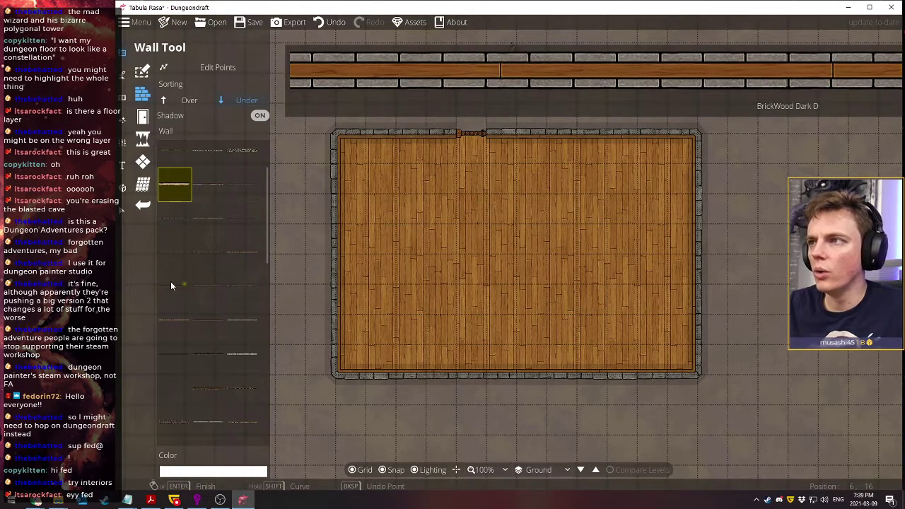
{"action": "scroll", "coordinate": [204, 314], "scroll_direction": "down", "scroll_amount": 3}
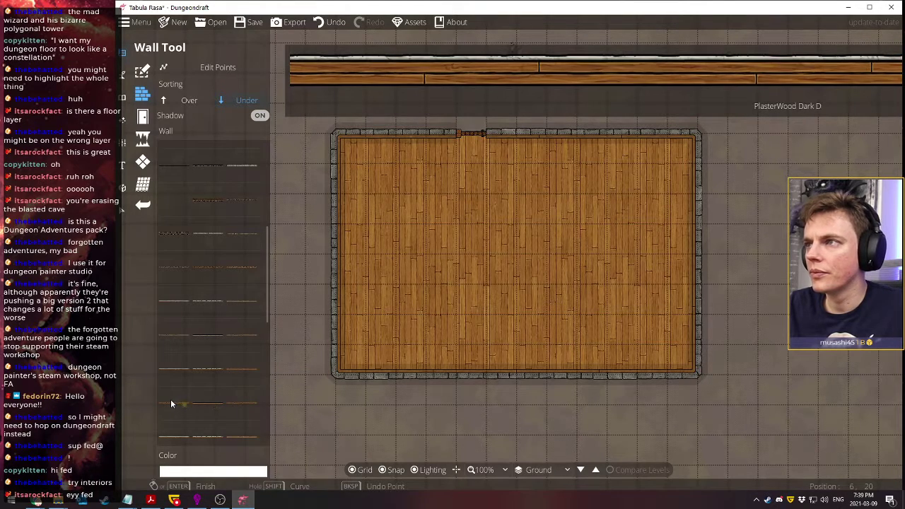
{"action": "scroll", "coordinate": [247, 383], "scroll_direction": "down", "scroll_amount": 3}
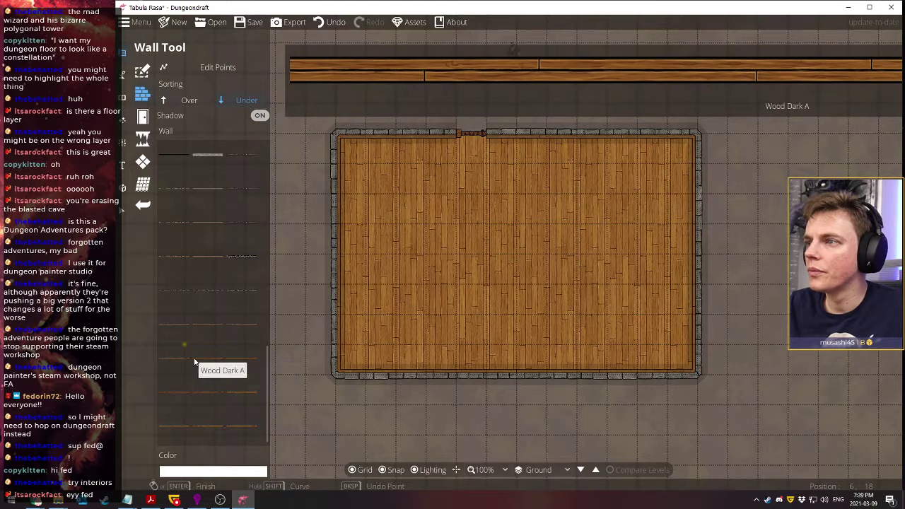
{"action": "left_click", "coordinate": [241, 362]}
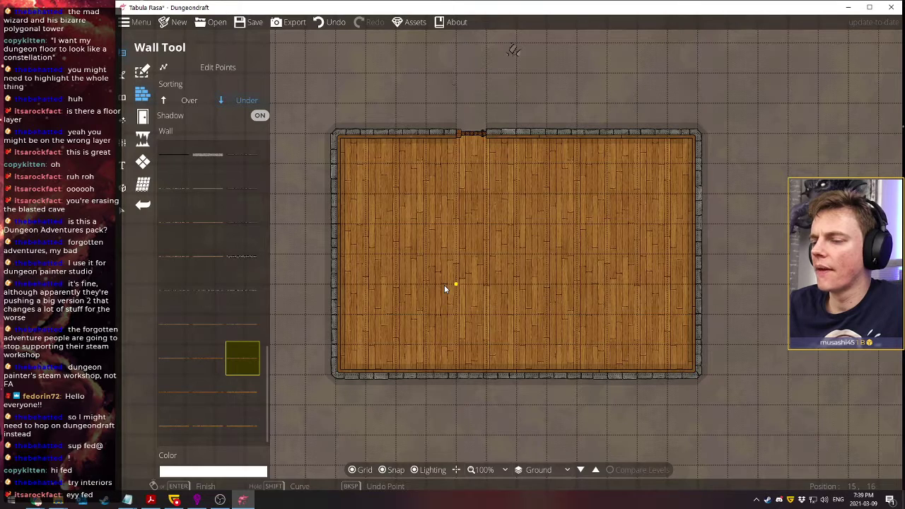
Draw a shadowed horizontal wall across the full width of the room along grid row 16, and undo it
{"action": "left_click", "coordinate": [346, 283]}
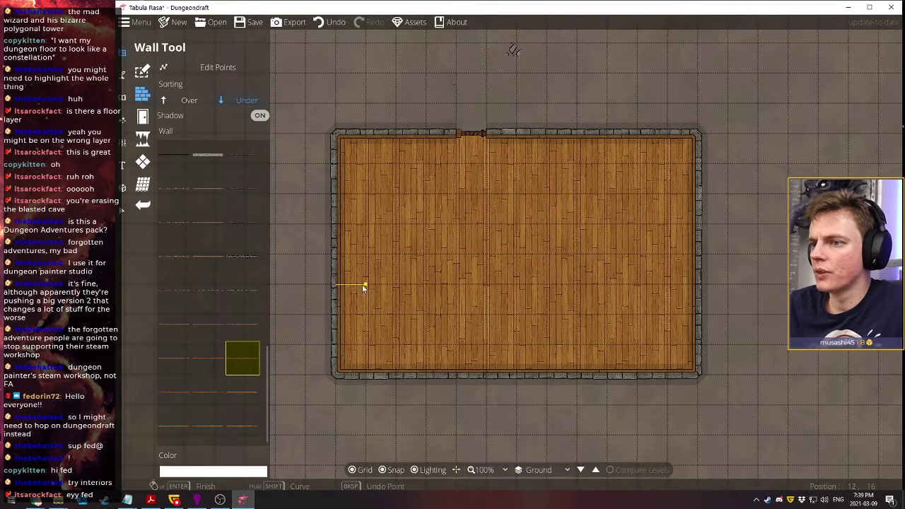
{"action": "left_click", "coordinate": [697, 284]}
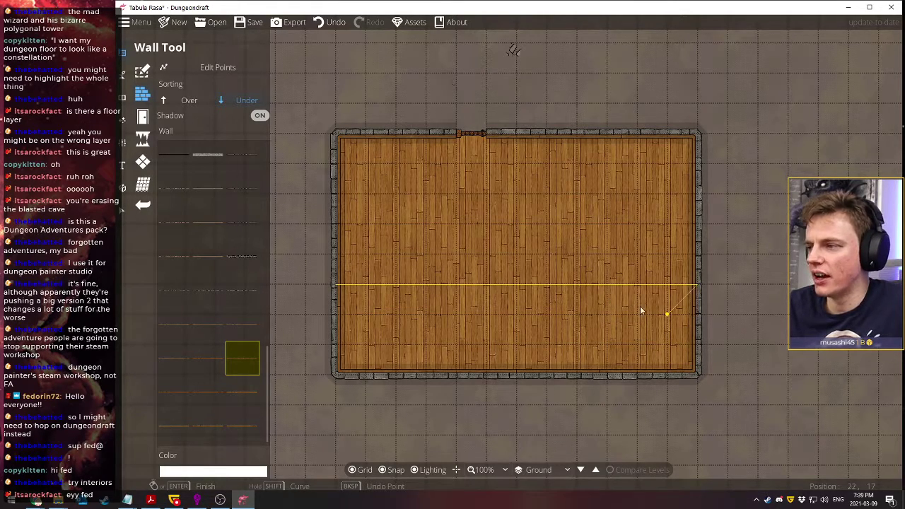
{"action": "key", "text": "Return"}
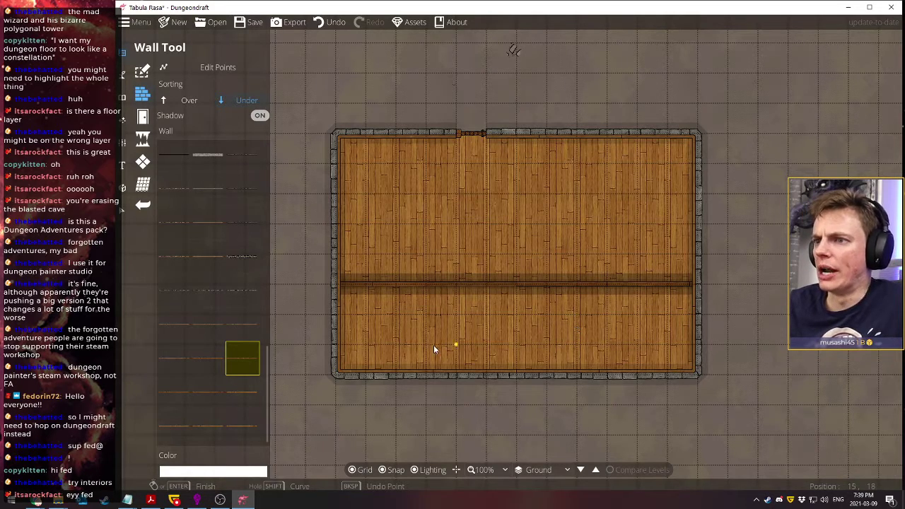
{"action": "left_click", "coordinate": [330, 25]}
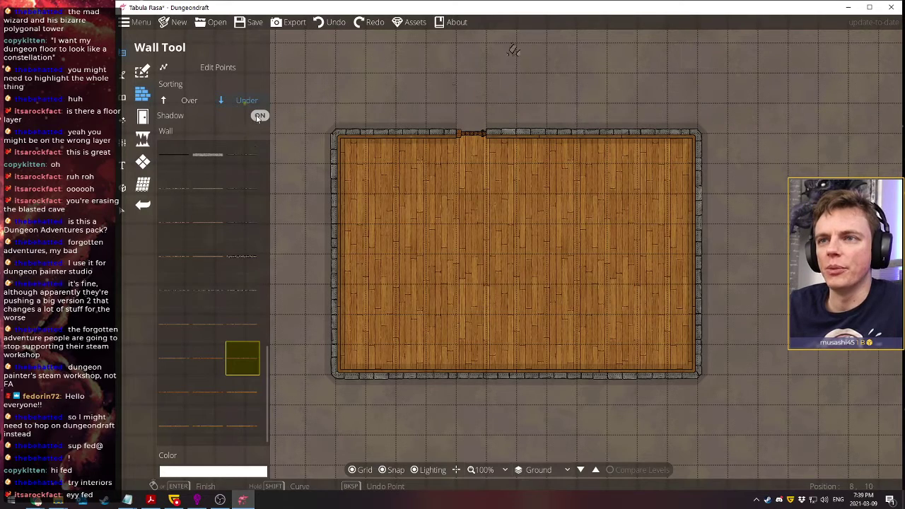
Turn off wall shadows and redraw the horizontal Wood Dark B wall across the room along grid row 16
{"action": "left_click", "coordinate": [259, 116]}
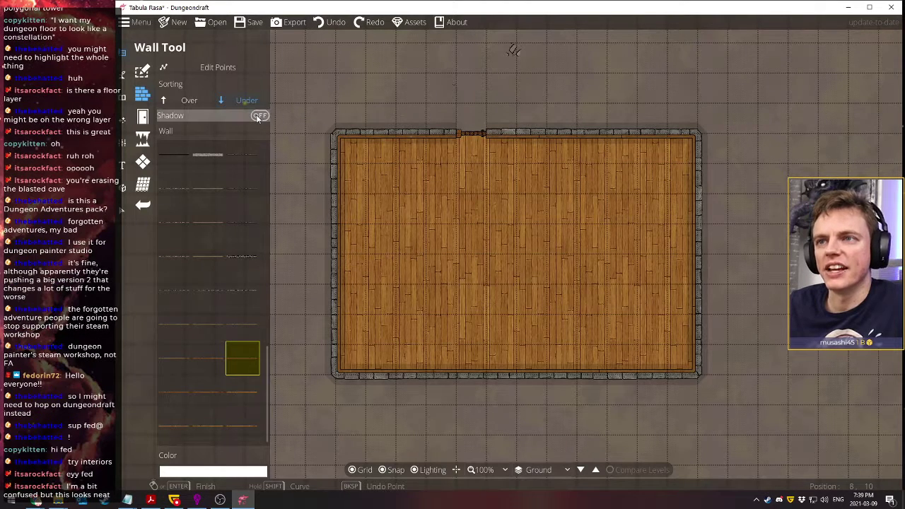
{"action": "left_click", "coordinate": [341, 287]}
{"action": "left_click", "coordinate": [699, 287]}
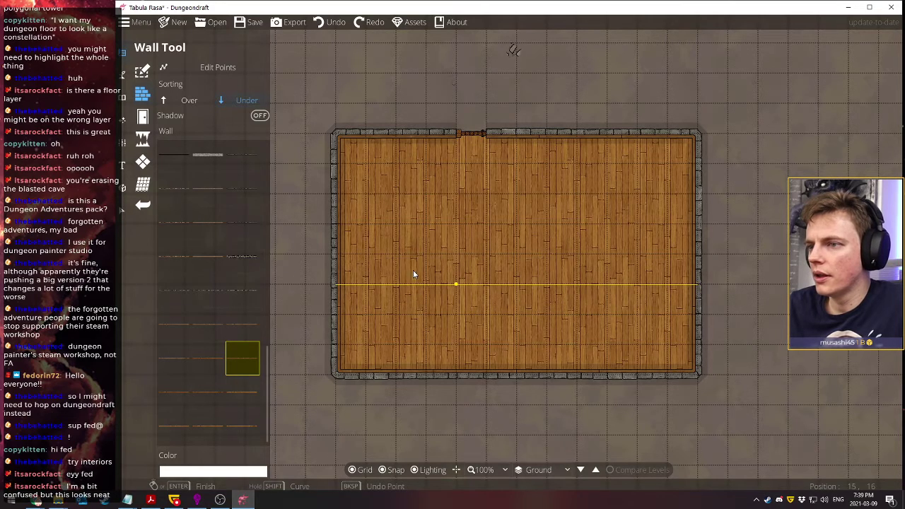
{"action": "right_click", "coordinate": [340, 286]}
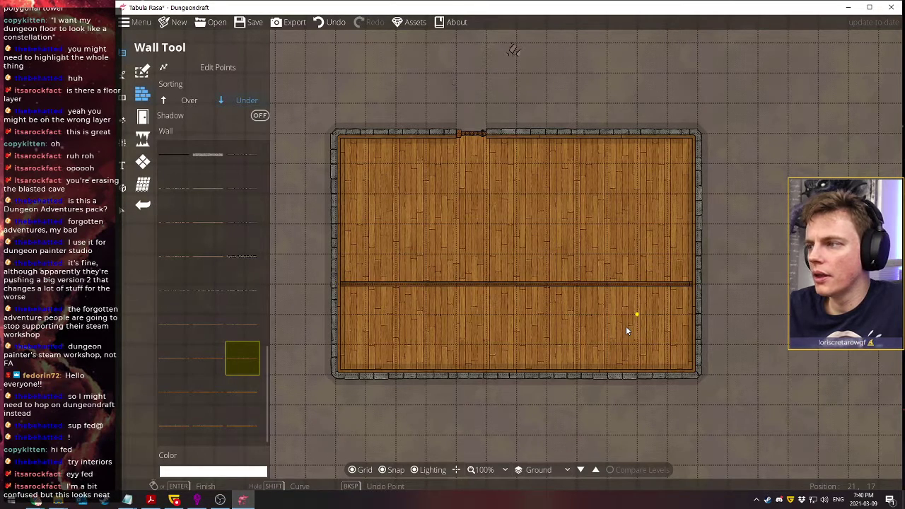
Undo the Wood Dark B divider and redraw it from side wall to side wall in the Wood Dark A style
{"action": "mouse_move", "coordinate": [240, 361]}
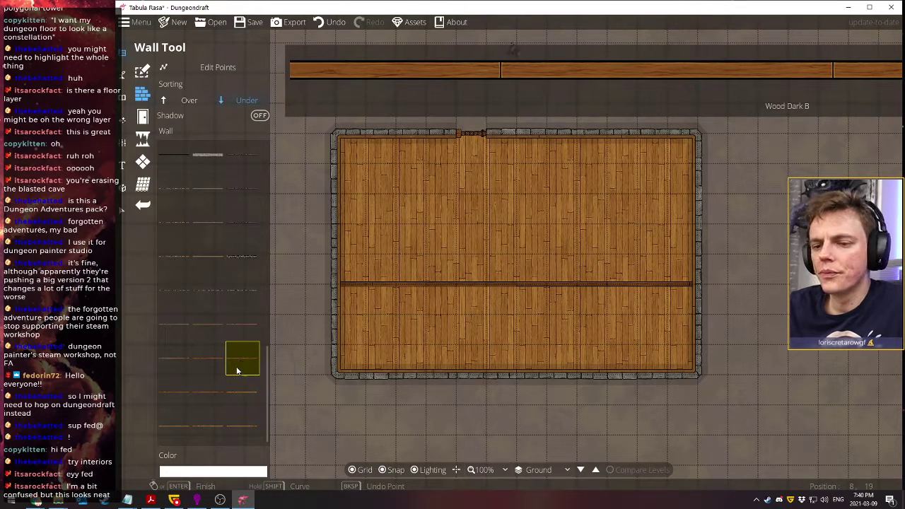
{"action": "scroll", "coordinate": [236, 367], "scroll_direction": "down", "scroll_amount": 1}
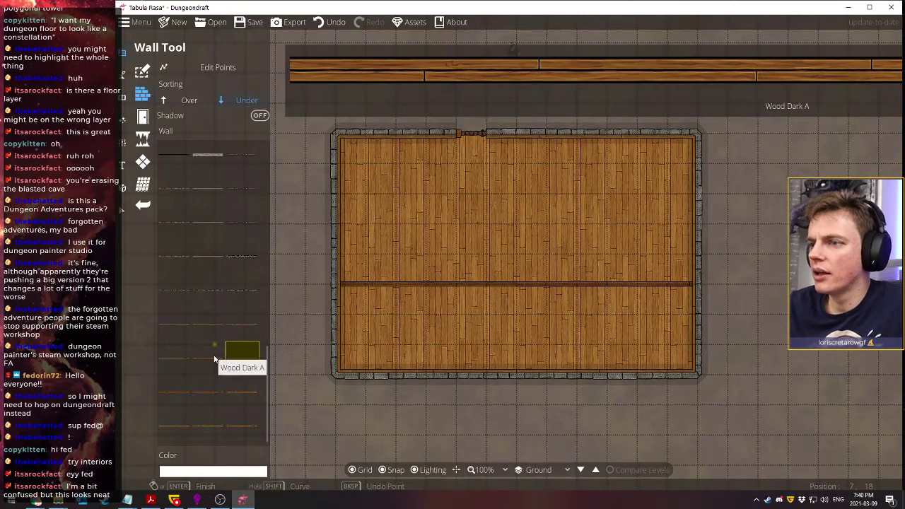
{"action": "left_click", "coordinate": [331, 24]}
{"action": "left_click", "coordinate": [335, 284]}
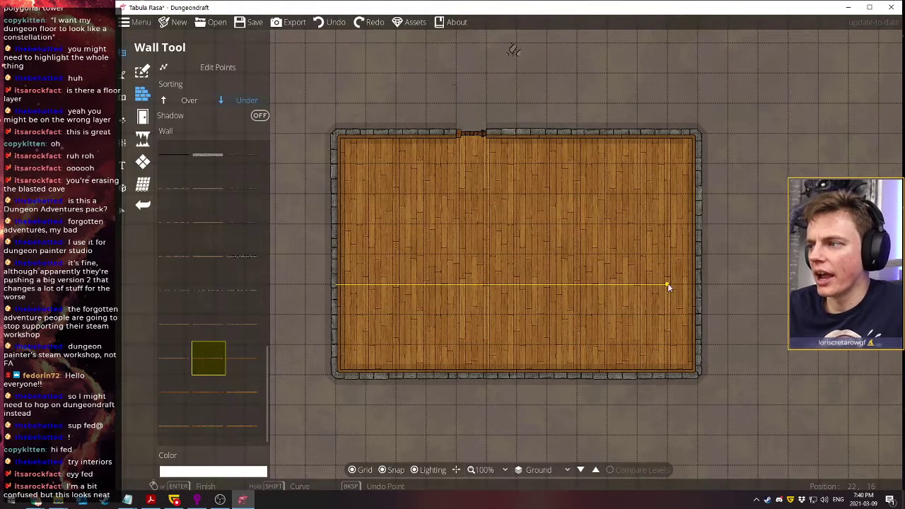
{"action": "left_click", "coordinate": [698, 284]}
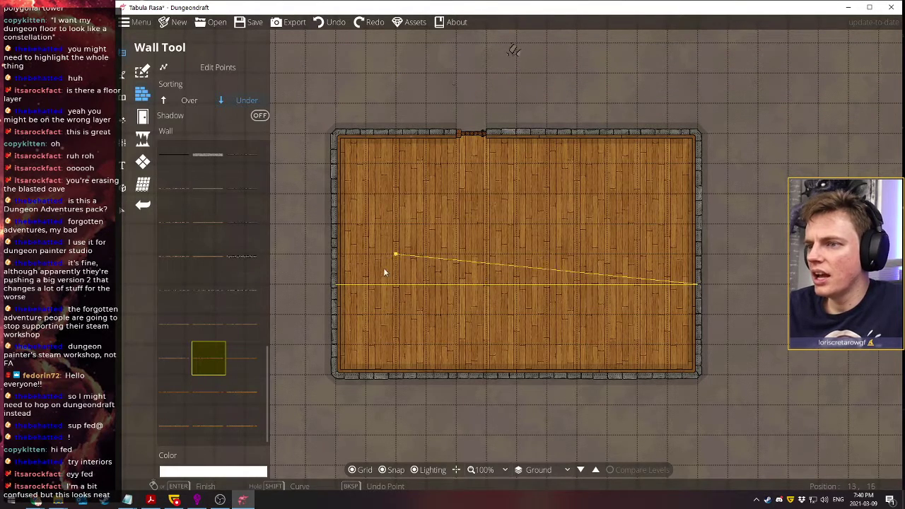
{"action": "right_click", "coordinate": [338, 287]}
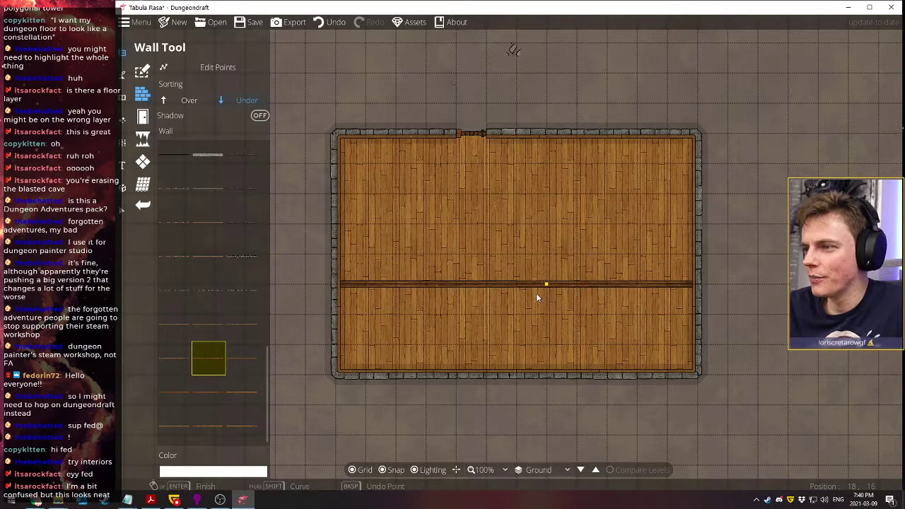
Add a vertical Wood Dark A wall at grid column 18 from the horizontal divider down to the lower outer wall
{"action": "left_click", "coordinate": [547, 284]}
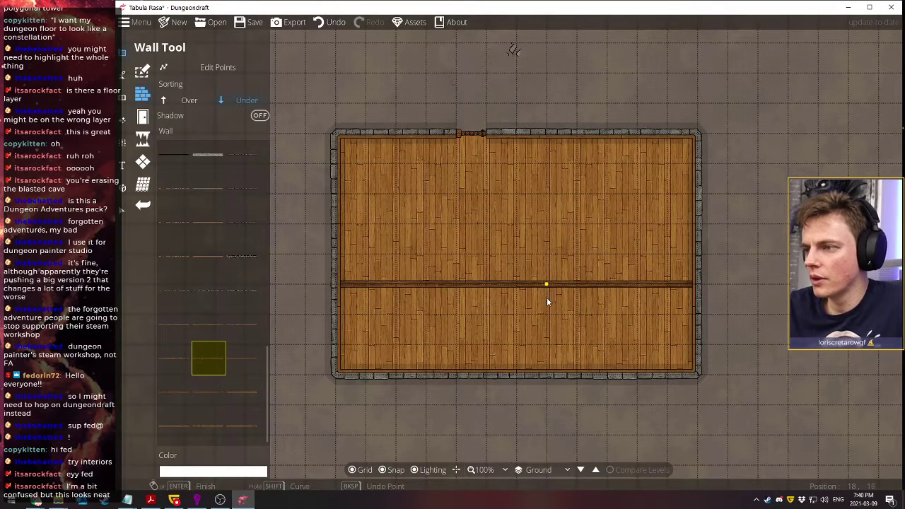
{"action": "left_click", "coordinate": [547, 375]}
{"action": "key", "text": "Return"}
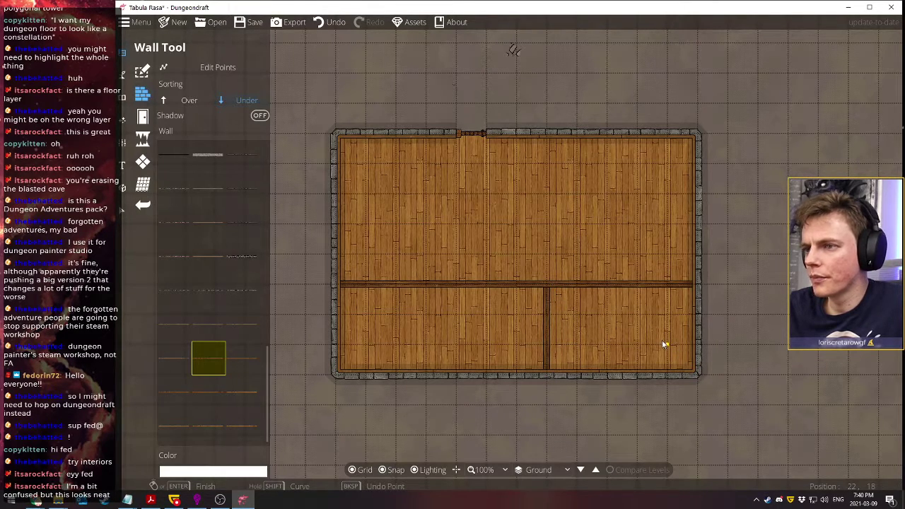
Activate the Portal Tool and choose the DoubleDoor Wood Dark A1 2x1 style
{"action": "left_click", "coordinate": [142, 116]}
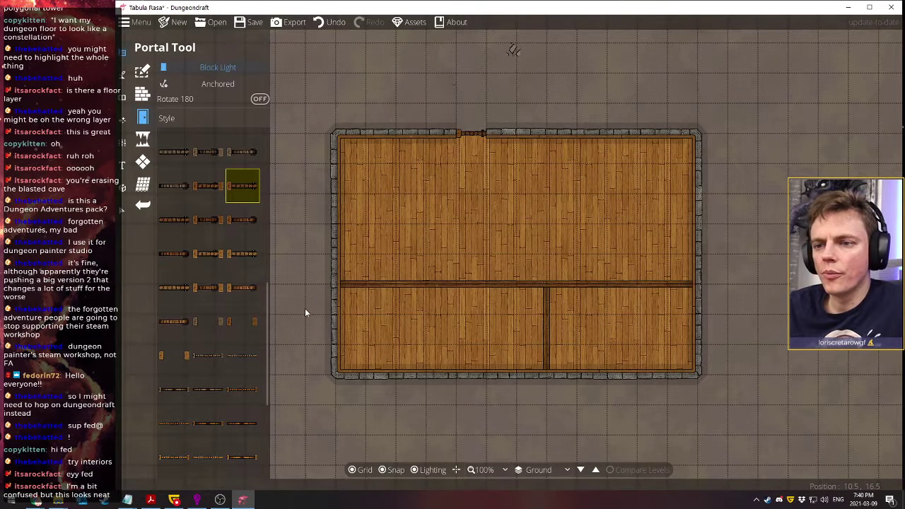
{"action": "scroll", "coordinate": [234, 375], "scroll_direction": "down", "scroll_amount": 3}
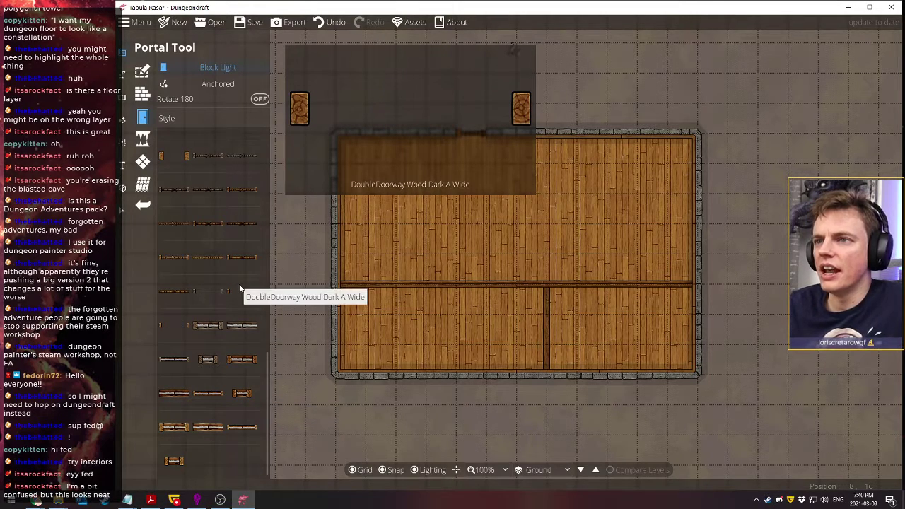
{"action": "scroll", "coordinate": [238, 287], "scroll_direction": "up", "scroll_amount": 3}
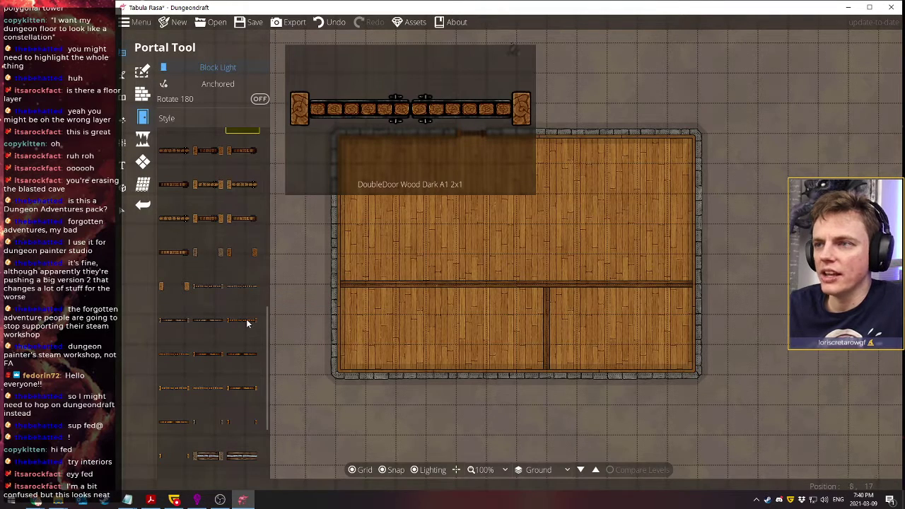
{"action": "left_click", "coordinate": [247, 323]}
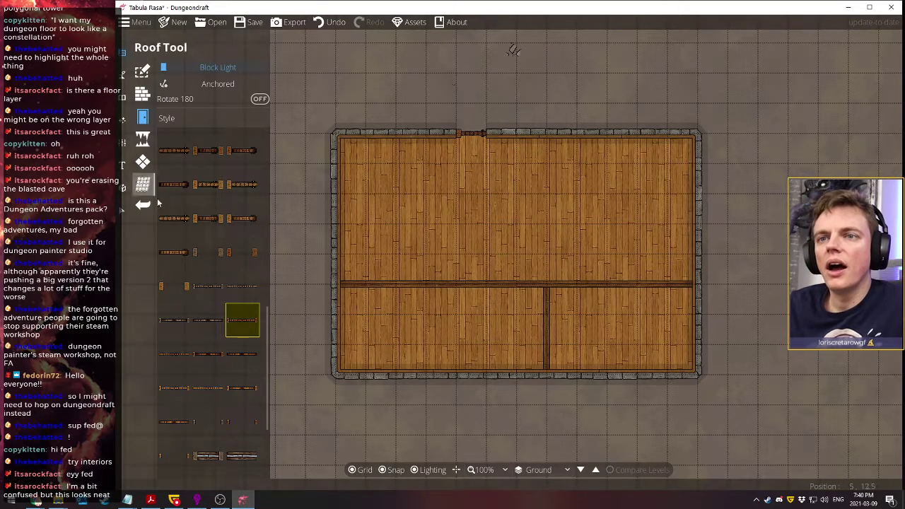
Select the existing door in the upper outer wall and change its style to DoubleDoor Wood Dark A1 2x1
{"action": "left_click", "coordinate": [123, 52]}
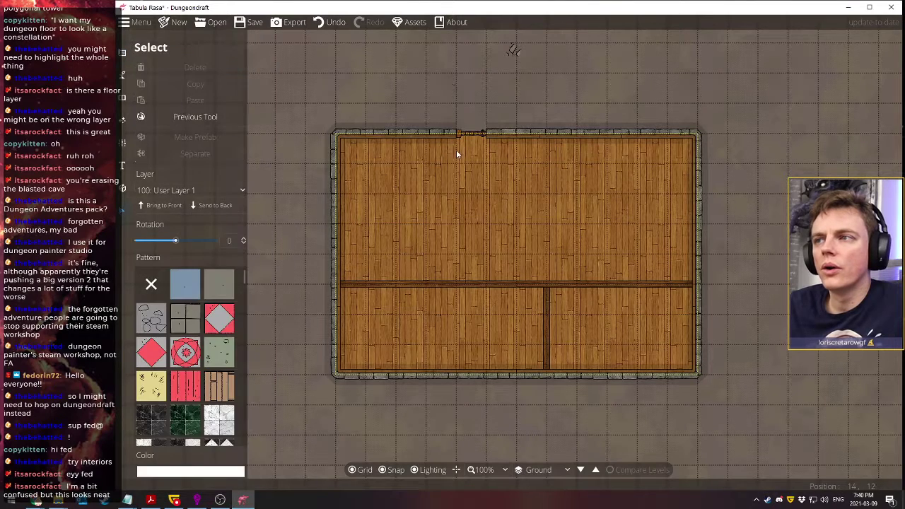
{"action": "left_click", "coordinate": [469, 133]}
{"action": "scroll", "coordinate": [212, 333], "scroll_direction": "up", "scroll_amount": 3}
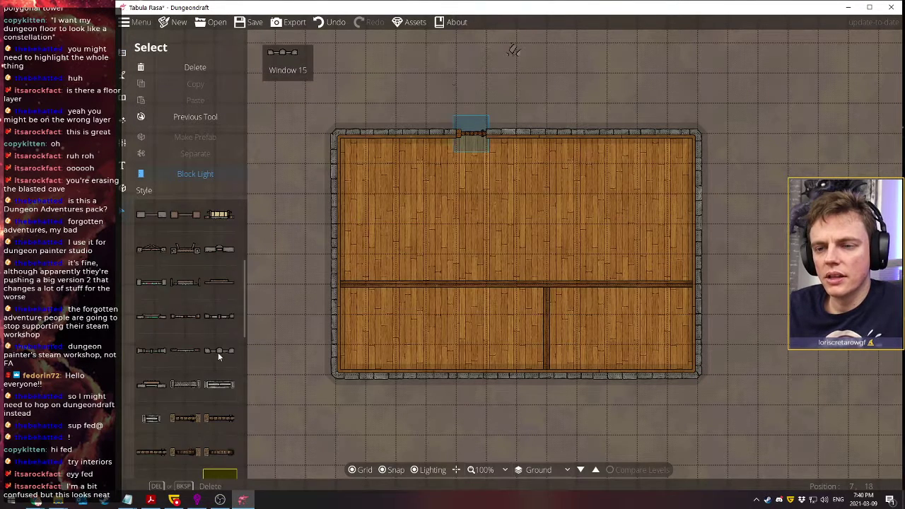
{"action": "scroll", "coordinate": [192, 269], "scroll_direction": "down", "scroll_amount": 10}
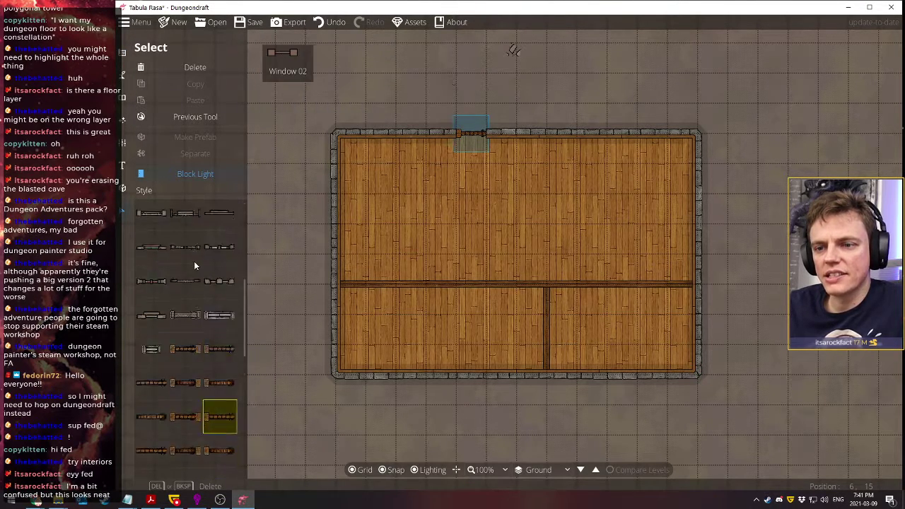
{"action": "scroll", "coordinate": [217, 325], "scroll_direction": "down", "scroll_amount": 2}
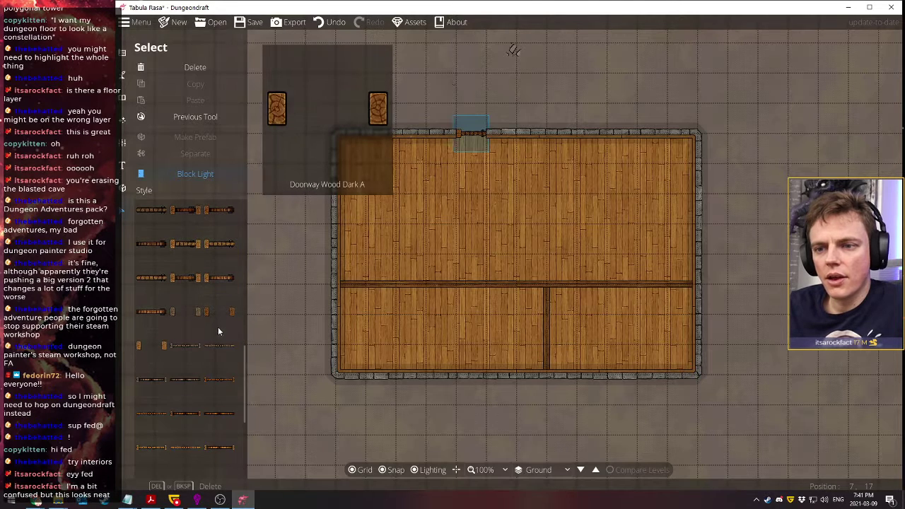
{"action": "left_click", "coordinate": [215, 379]}
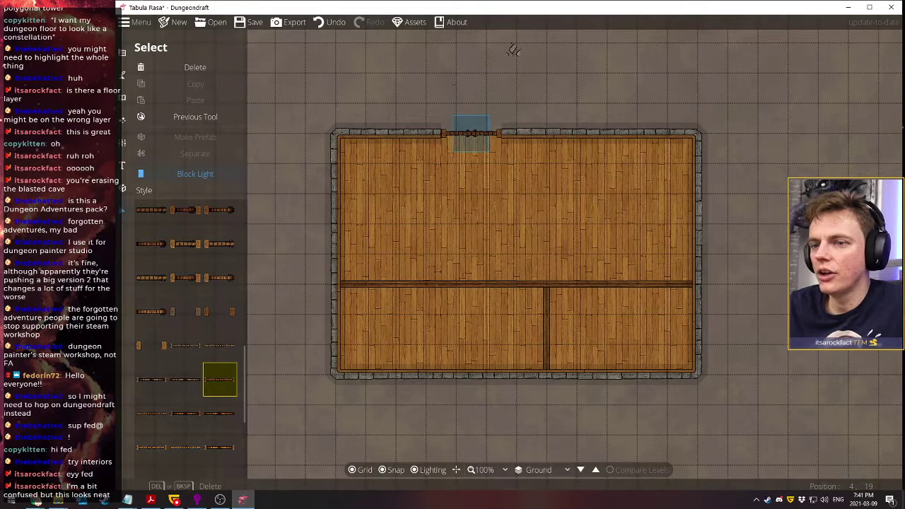
Try the Door Wood Light B3 1x1 style on the selected door and restore DoubleDoor Wood Dark A1 2x1
{"action": "mouse_move", "coordinate": [147, 379]}
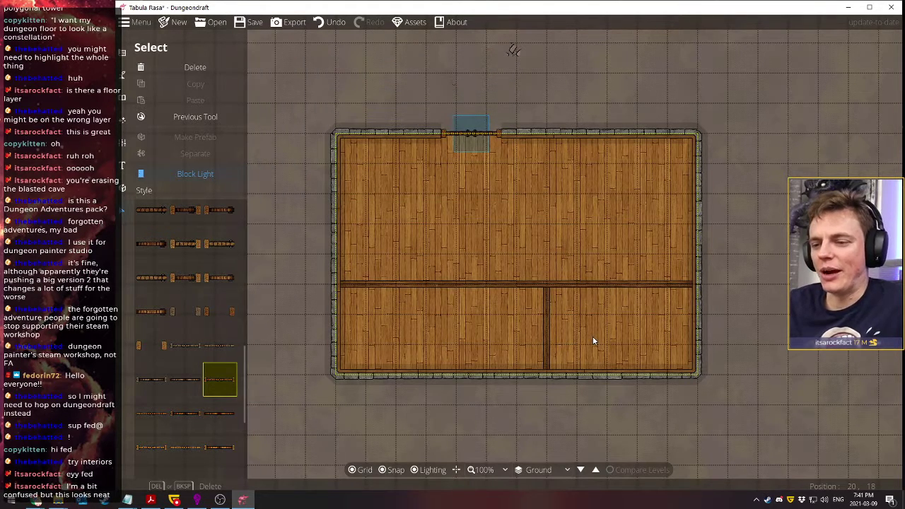
{"action": "left_click", "coordinate": [148, 313]}
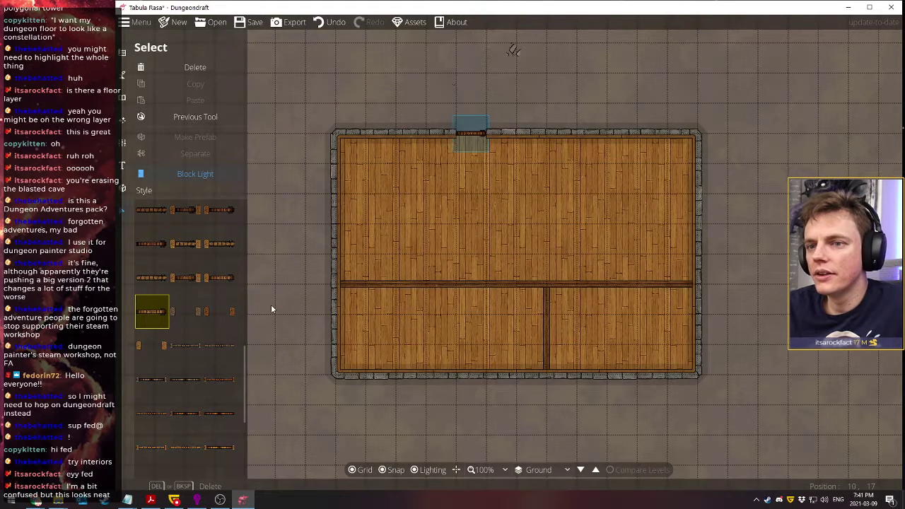
{"action": "left_click", "coordinate": [223, 385]}
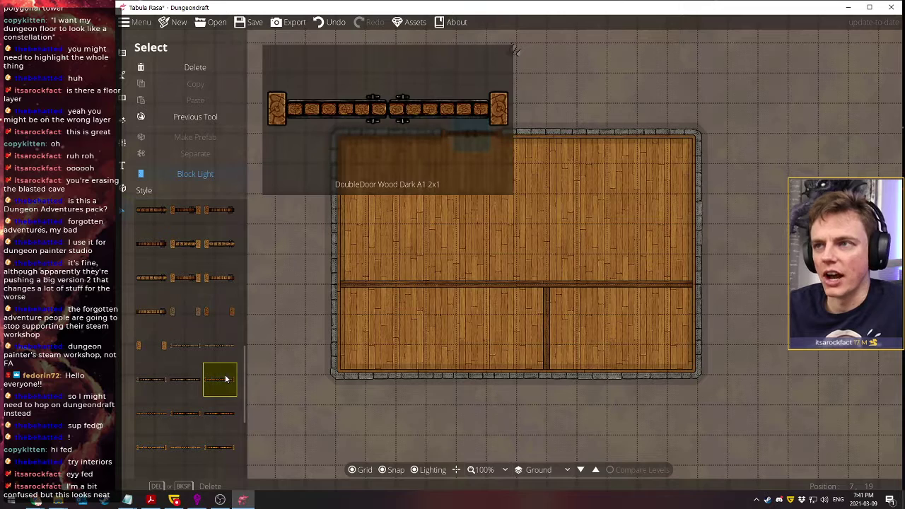
Activate the Portal Tool and choose the Door Wood Light B3 1x1 style
{"action": "left_click", "coordinate": [156, 115]}
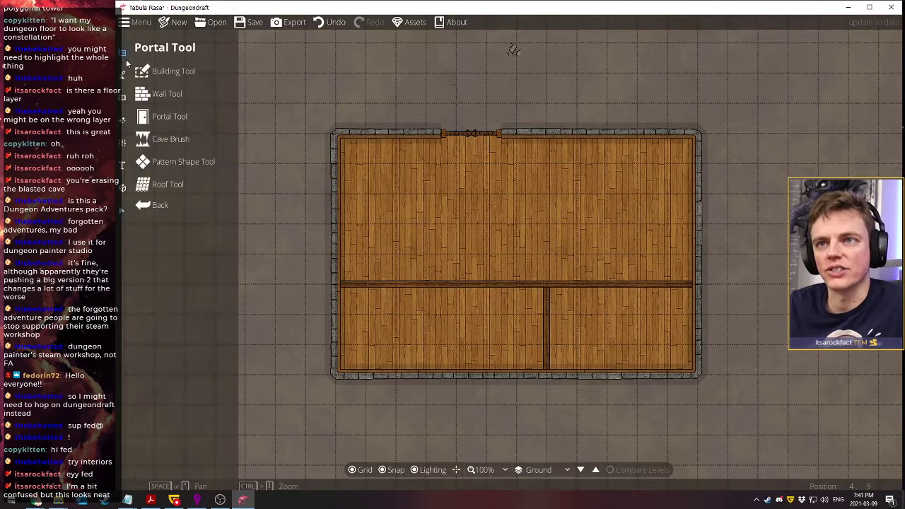
{"action": "mouse_move", "coordinate": [185, 303]}
{"action": "mouse_move", "coordinate": [185, 361]}
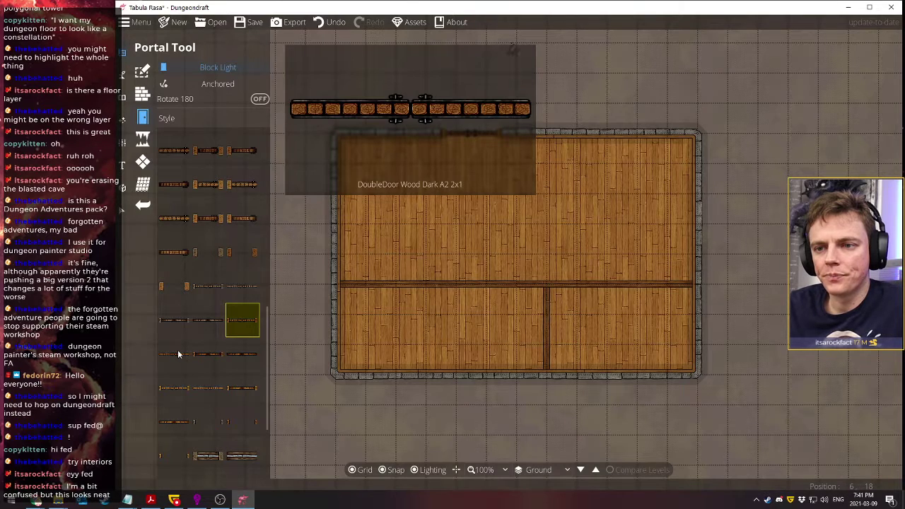
{"action": "scroll", "coordinate": [177, 347], "scroll_direction": "down", "scroll_amount": 1}
{"action": "scroll", "coordinate": [178, 349], "scroll_direction": "up", "scroll_amount": 3}
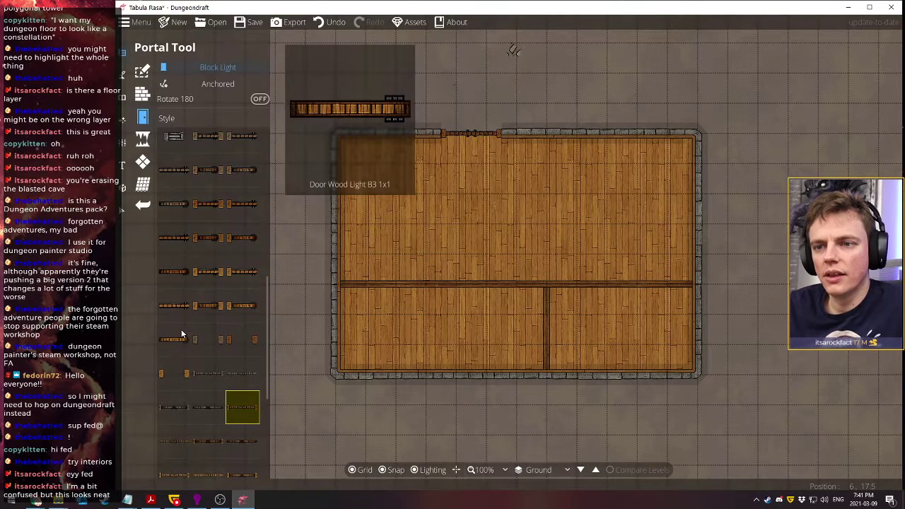
{"action": "left_click", "coordinate": [177, 337]}
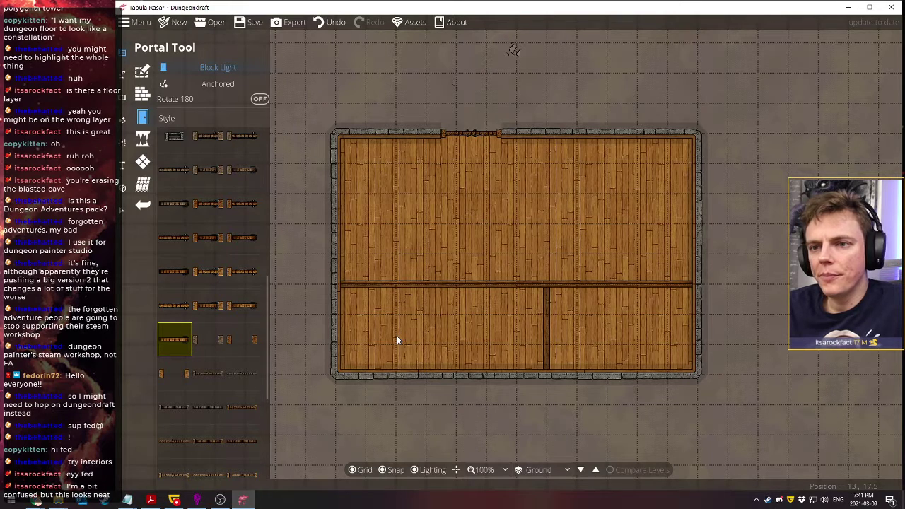
Change the portal style to a single wood door with a post at only one end
{"action": "mouse_move", "coordinate": [233, 311]}
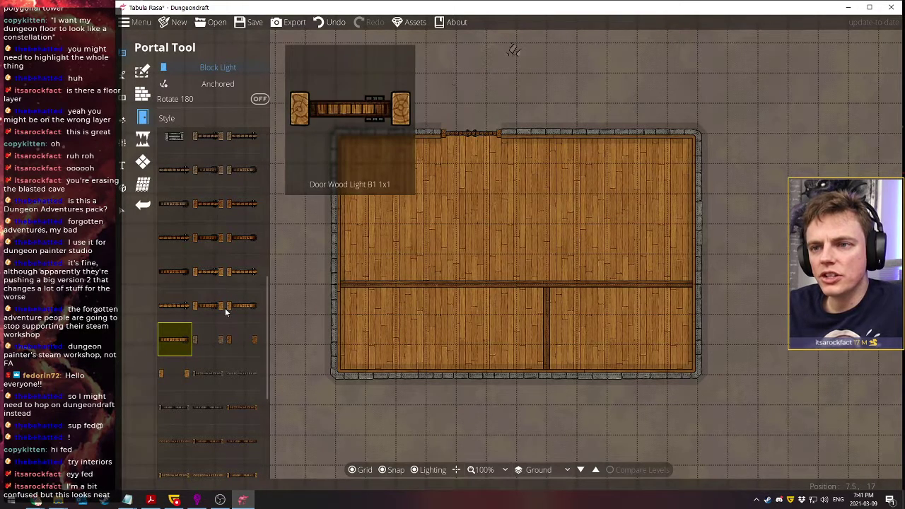
{"action": "scroll", "coordinate": [226, 312], "scroll_direction": "up", "scroll_amount": 1}
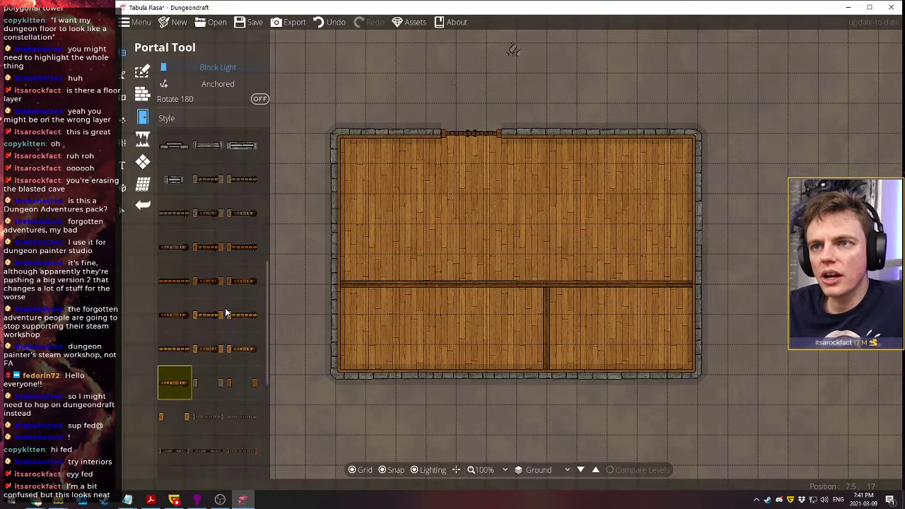
{"action": "left_click", "coordinate": [245, 253]}
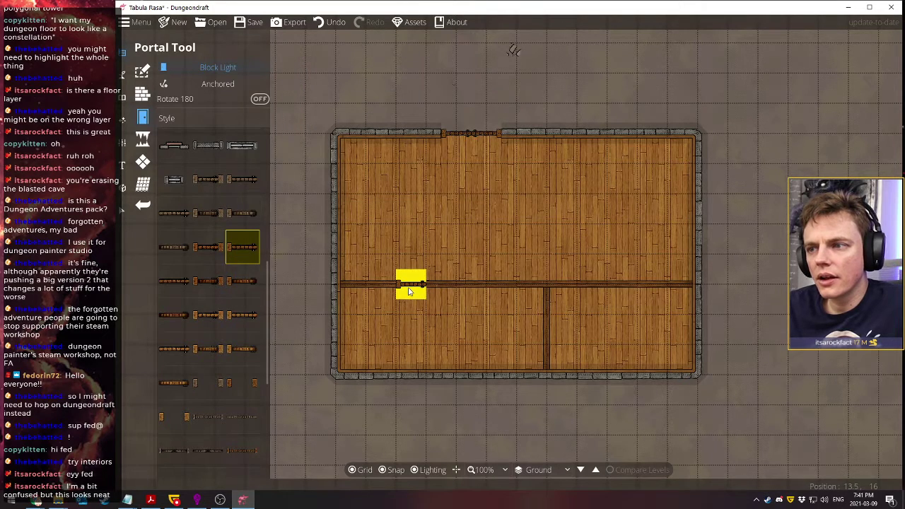
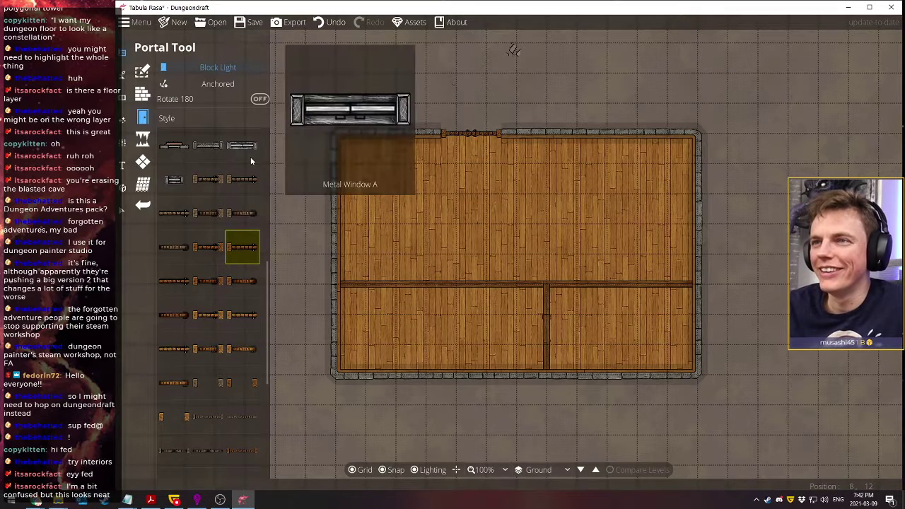
Undo the door placed on the vertical interior wall and activate the Wall Tool
{"action": "left_click", "coordinate": [332, 23]}
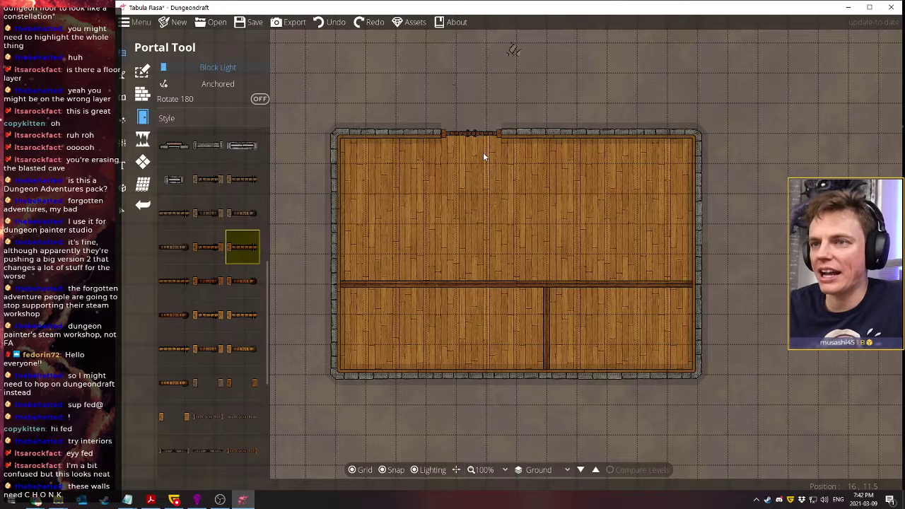
{"action": "left_click", "coordinate": [143, 96]}
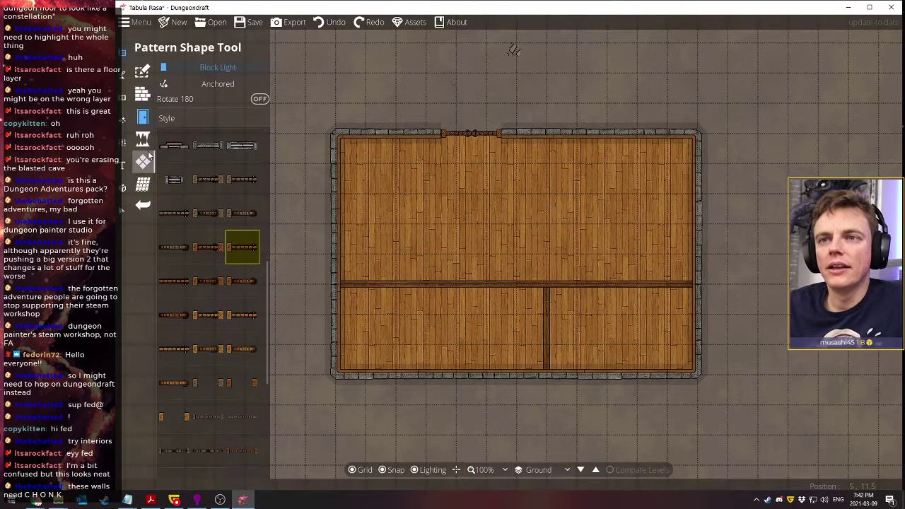
{"action": "left_click", "coordinate": [142, 96]}
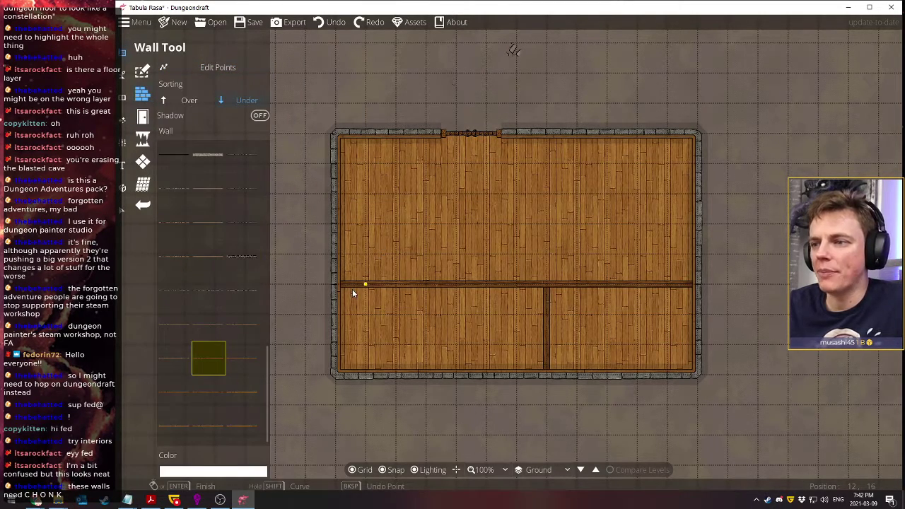
{"action": "left_click", "coordinate": [332, 24]}
{"action": "left_click", "coordinate": [332, 24]}
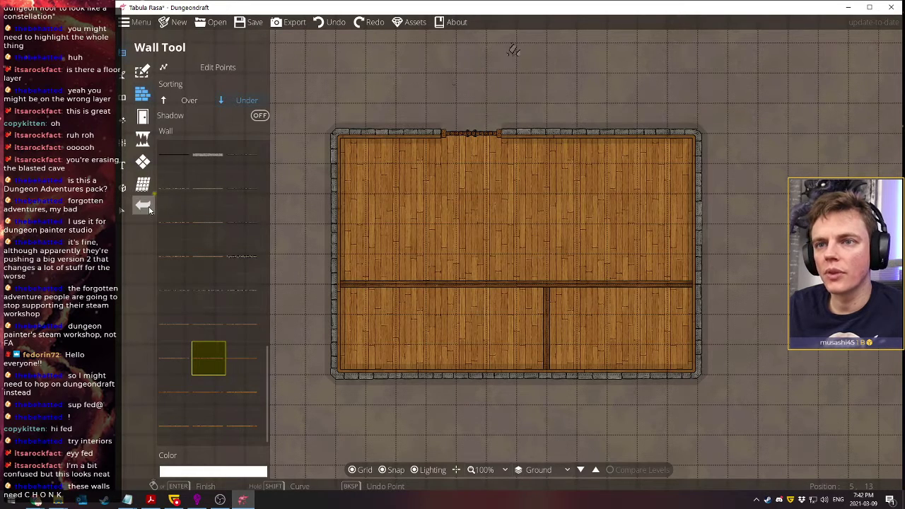
Delete the horizontal divider wall and the vertical interior wall below it
{"action": "key", "text": "v"}
{"action": "left_click", "coordinate": [401, 284]}
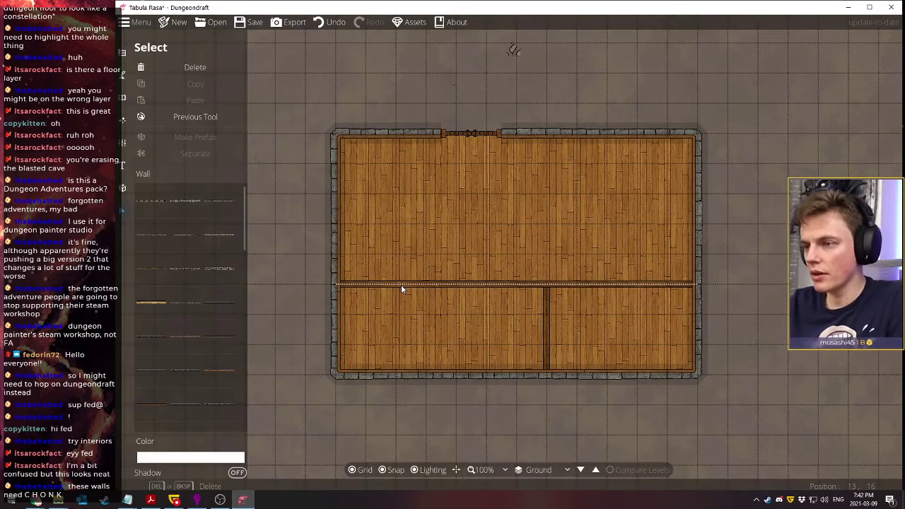
{"action": "key", "text": "Delete"}
{"action": "left_click", "coordinate": [541, 308]}
{"action": "key", "text": "Delete"}
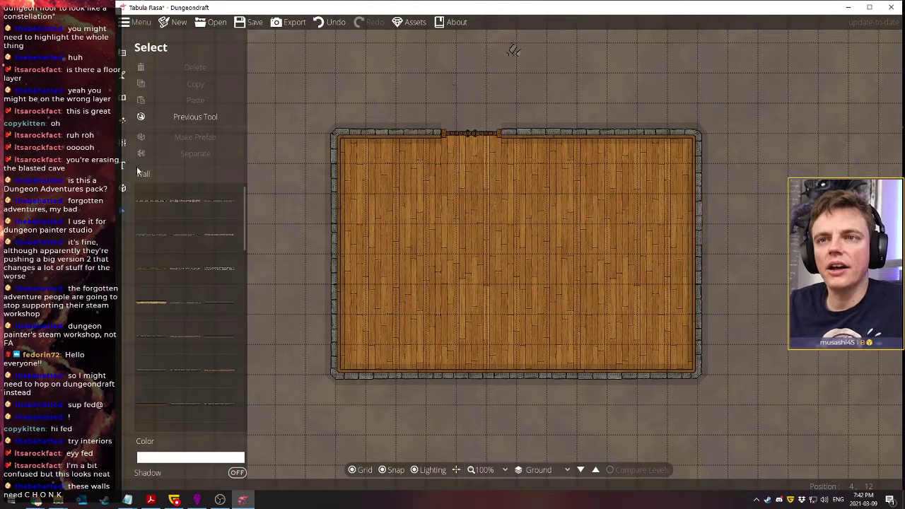
Redraw the horizontal Wood Dark A divider along grid row 16 between the left and right outer walls
{"action": "left_click", "coordinate": [123, 75]}
{"action": "left_click", "coordinate": [174, 102]}
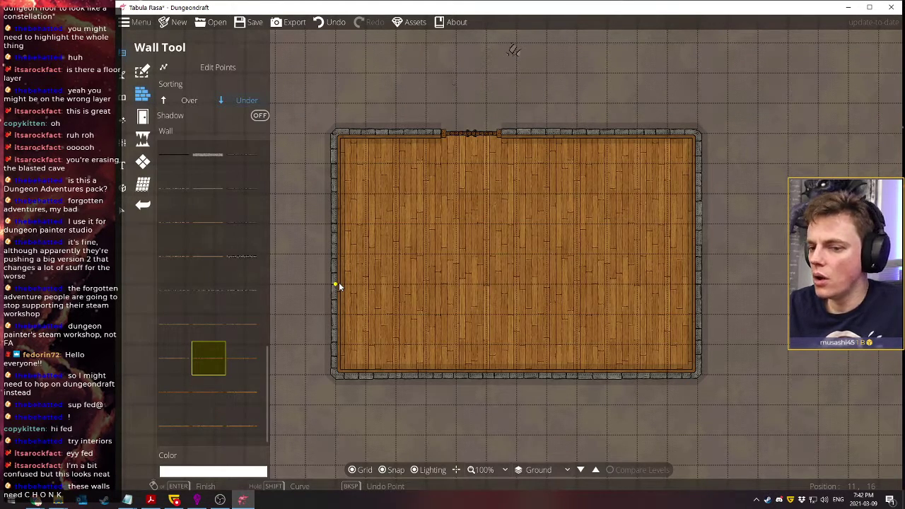
{"action": "left_click", "coordinate": [336, 285]}
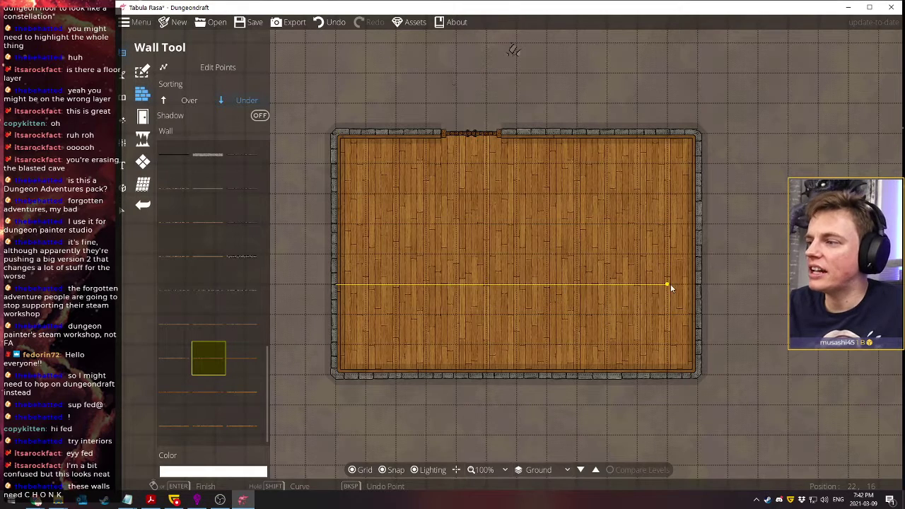
{"action": "left_click", "coordinate": [698, 286]}
{"action": "right_click", "coordinate": [697, 285]}
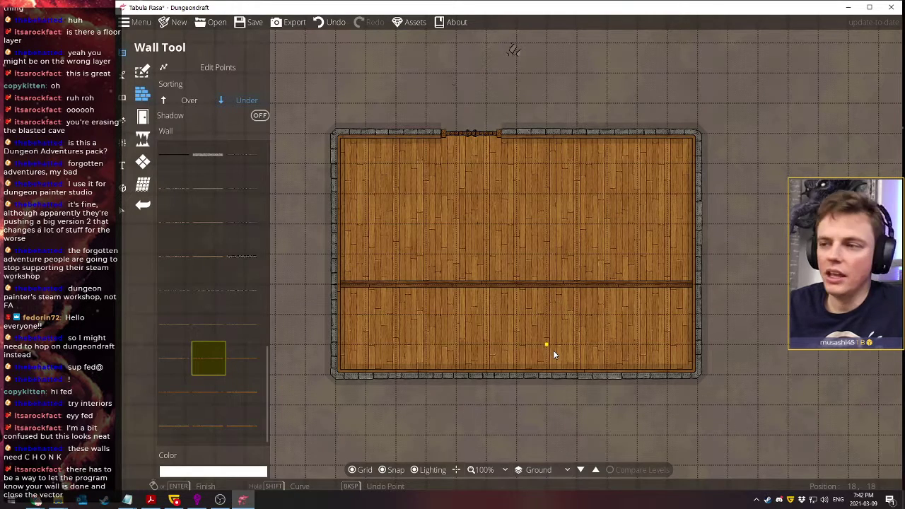
Redraw the vertical Wood Dark A wall at grid column 18 from the divider to the lower outer wall, undoing and redoing it once
{"action": "left_click", "coordinate": [546, 290]}
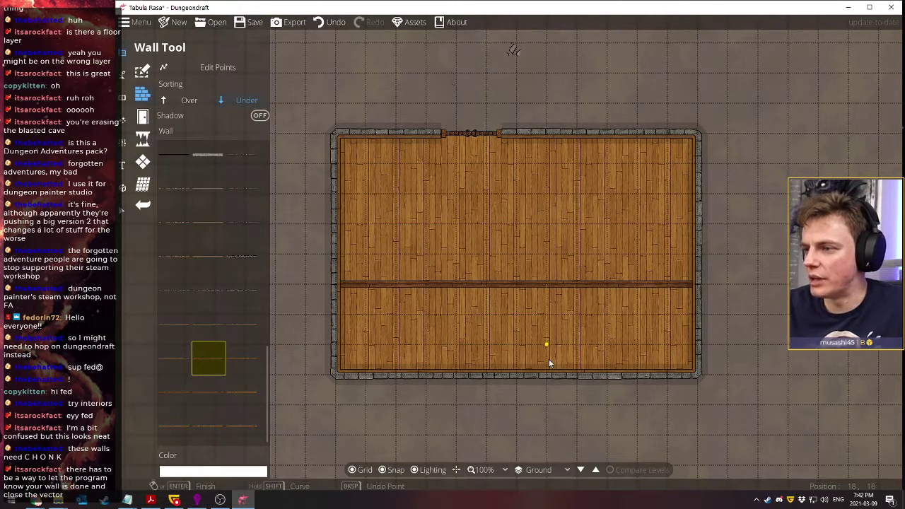
{"action": "left_click", "coordinate": [546, 371]}
{"action": "right_click", "coordinate": [546, 372]}
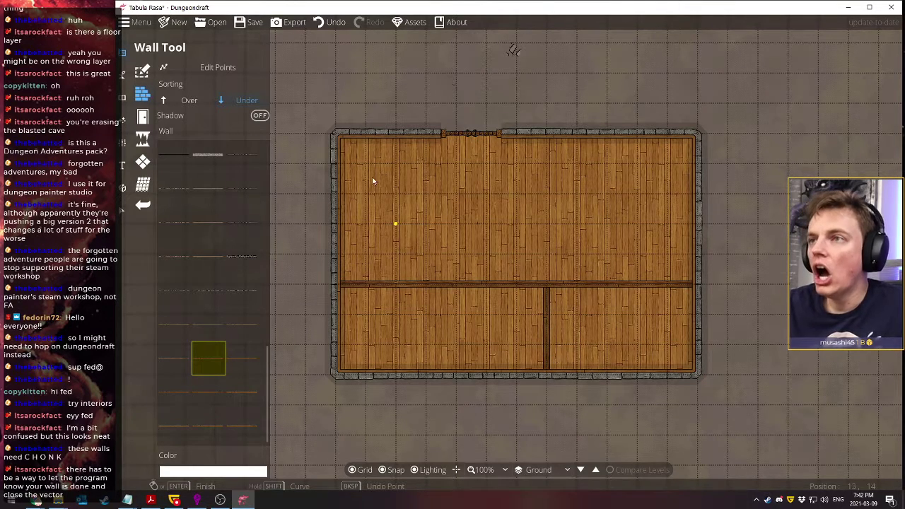
{"action": "left_click", "coordinate": [331, 22]}
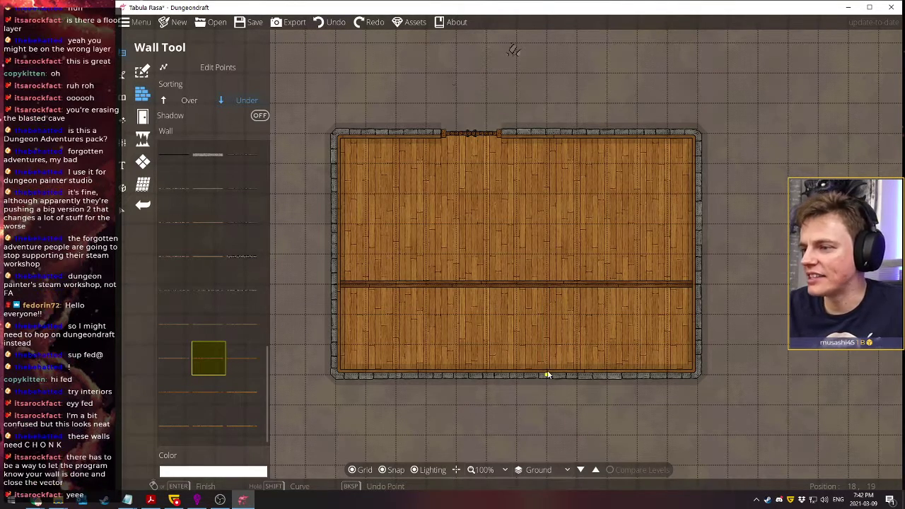
{"action": "key", "text": "ctrl+y"}
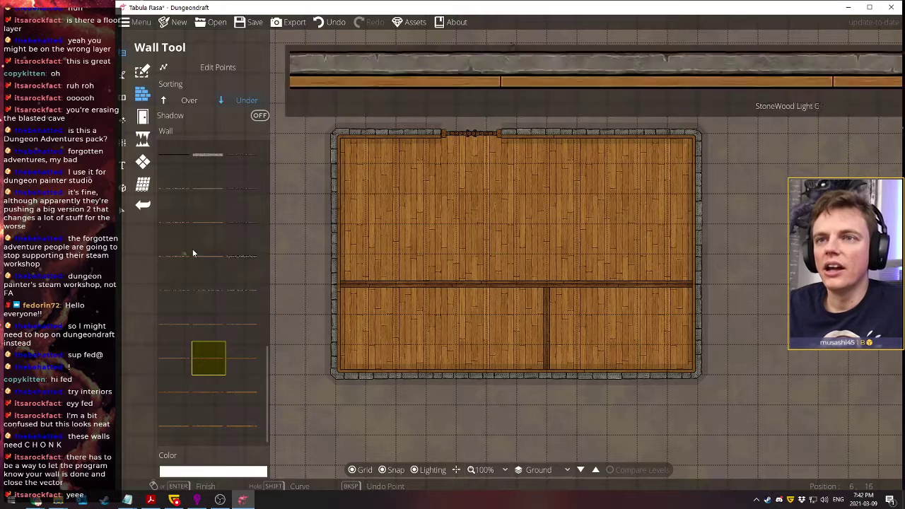
Place the chosen one-post door on the vertical interior wall at grid position 18, 17.5, inspect it up close, and delete it
{"action": "left_click", "coordinate": [143, 117]}
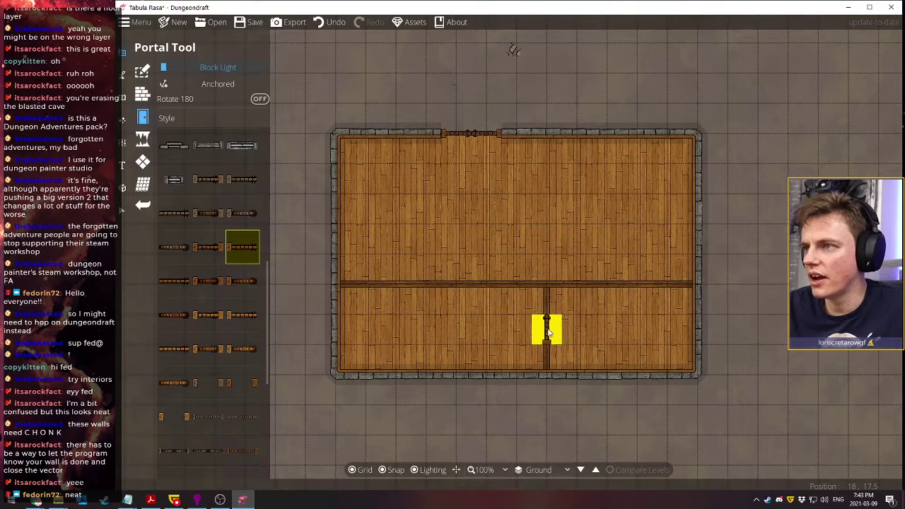
{"action": "left_click", "coordinate": [549, 332]}
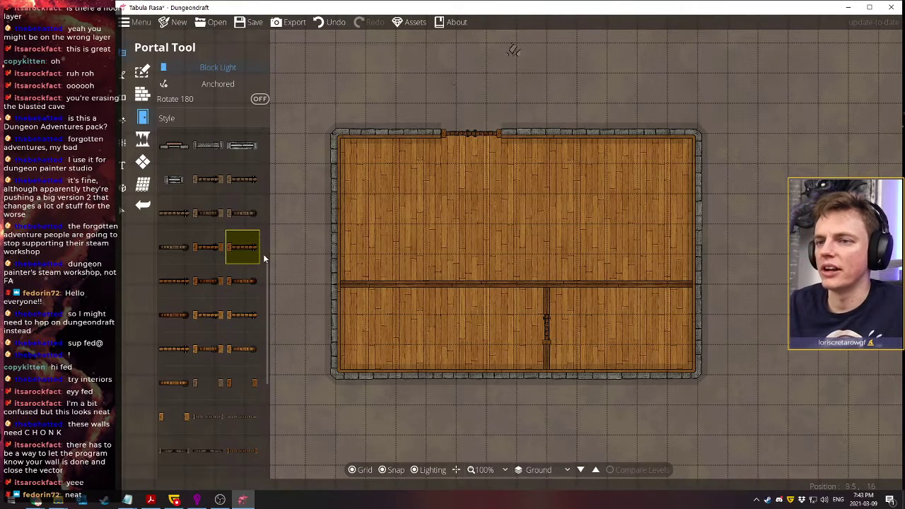
{"action": "left_click", "coordinate": [143, 205]}
{"action": "left_click", "coordinate": [551, 332]}
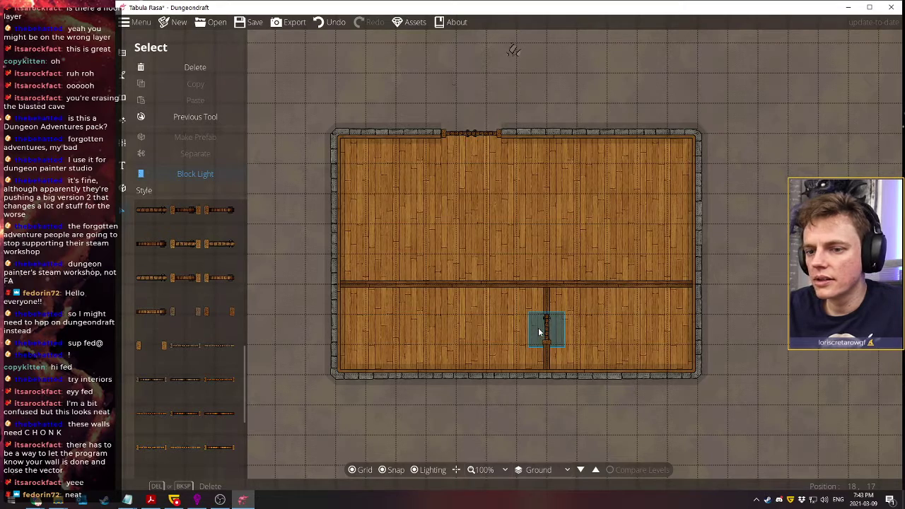
{"action": "scroll", "coordinate": [538, 327], "scroll_direction": "up", "scroll_amount": 3}
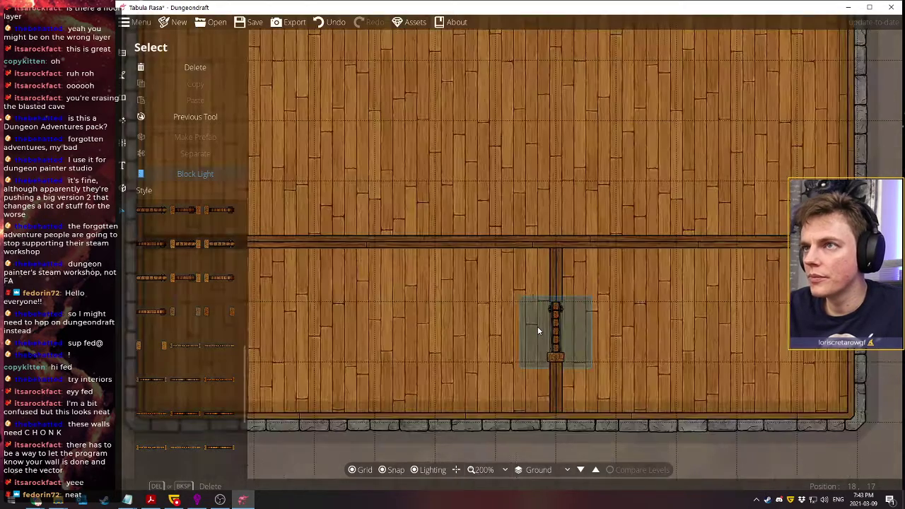
{"action": "scroll", "coordinate": [537, 326], "scroll_direction": "down", "scroll_amount": 2}
{"action": "scroll", "coordinate": [537, 326], "scroll_direction": "down", "scroll_amount": 1}
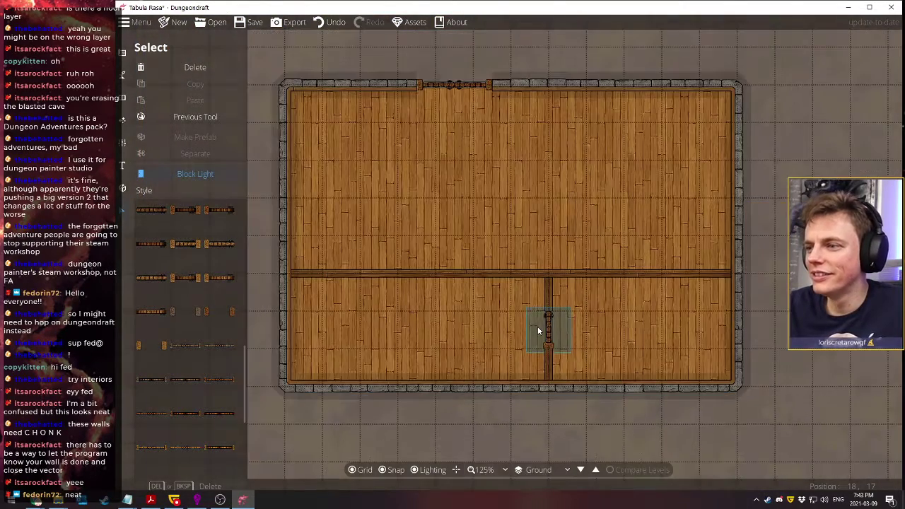
{"action": "scroll", "coordinate": [520, 331], "scroll_direction": "up", "scroll_amount": 2}
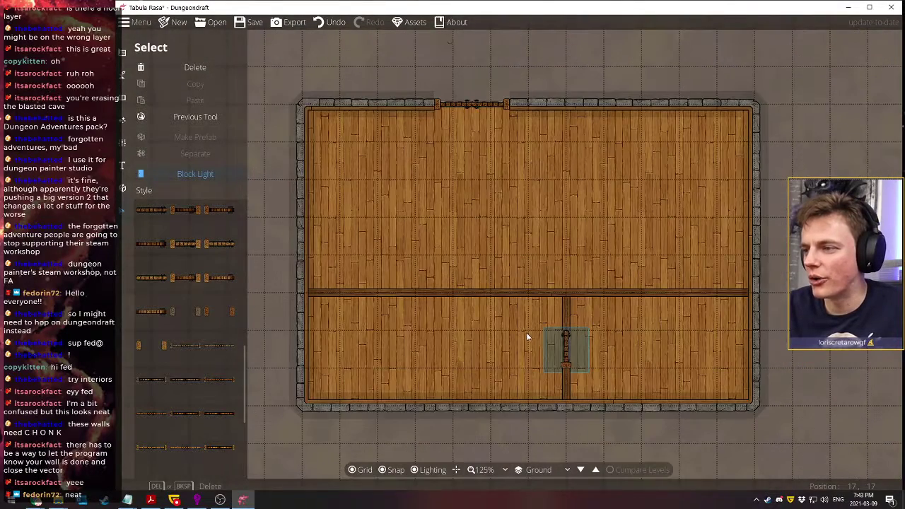
{"action": "scroll", "coordinate": [495, 324], "scroll_direction": "down", "scroll_amount": 1}
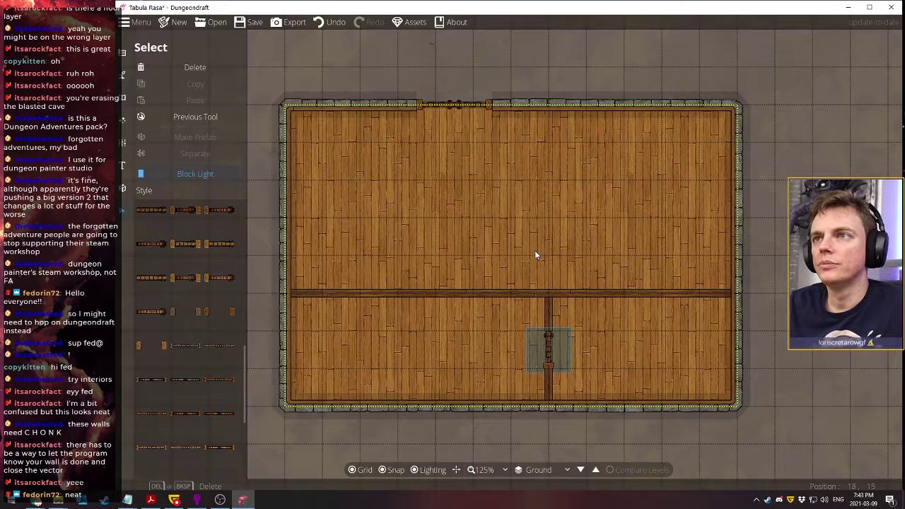
{"action": "left_click", "coordinate": [549, 350]}
{"action": "key", "text": "Delete"}
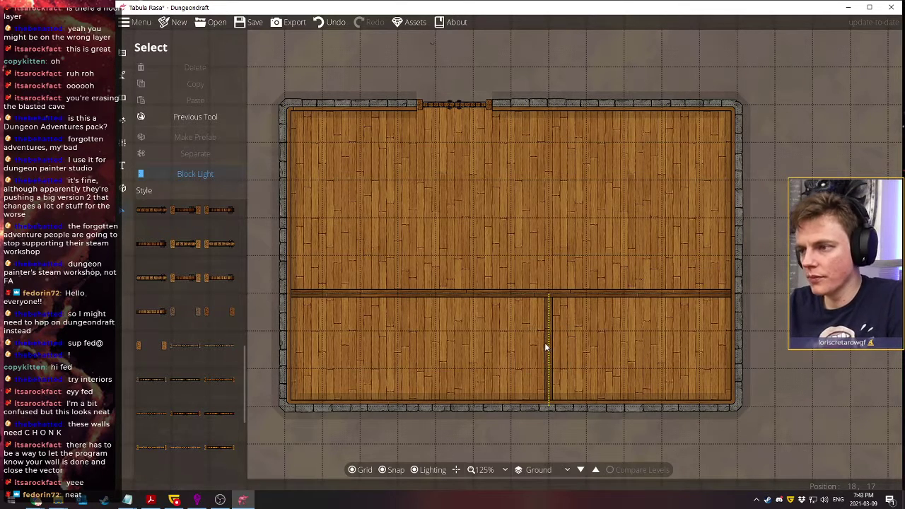
Place the one-post door on the vertical interior wall at grid position 18, 17.5 with Rotate 180 turned on
{"action": "left_click", "coordinate": [122, 75]}
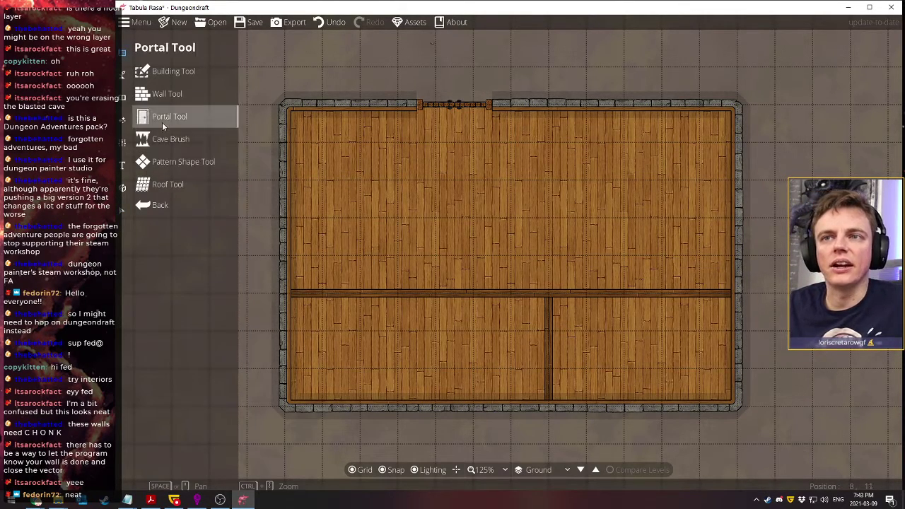
{"action": "left_click", "coordinate": [162, 122]}
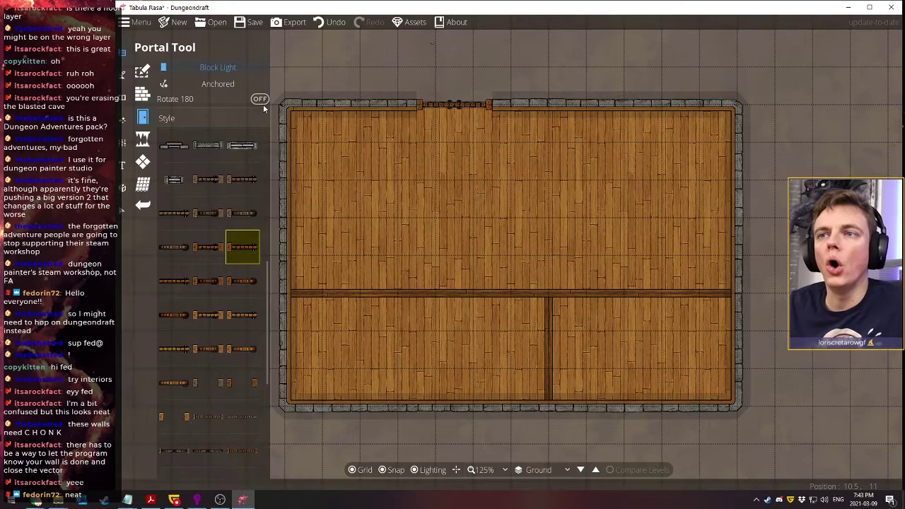
{"action": "mouse_move", "coordinate": [244, 242]}
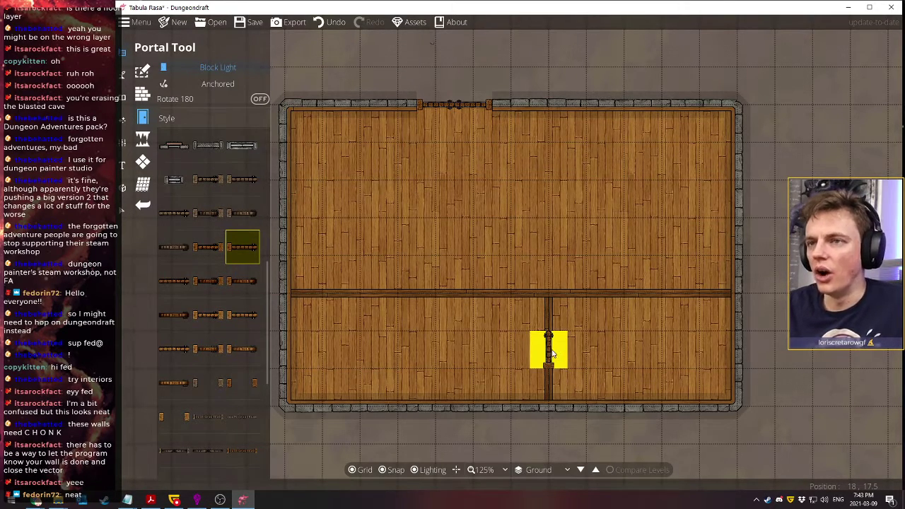
{"action": "left_click", "coordinate": [259, 99]}
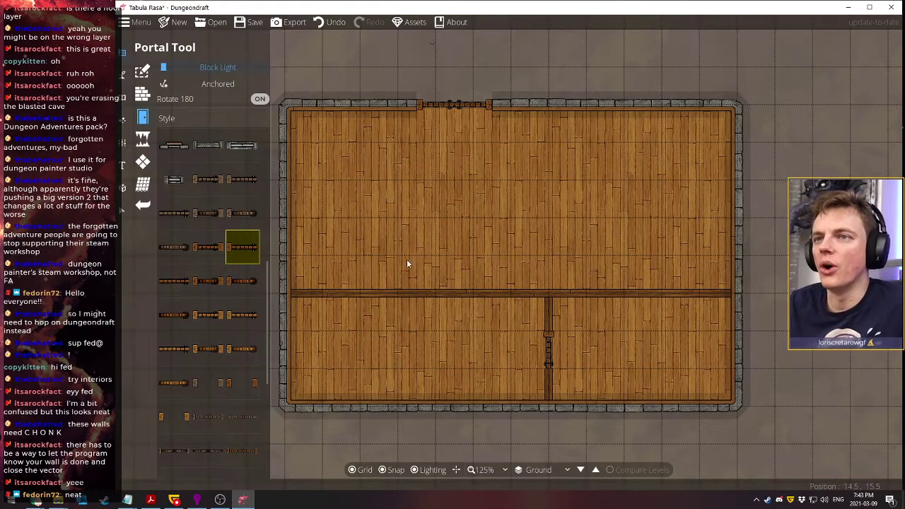
Turn off Rotate 180, place the same door near the left end of the horizontal divider, and open the Effects tools
{"action": "left_click", "coordinate": [260, 99]}
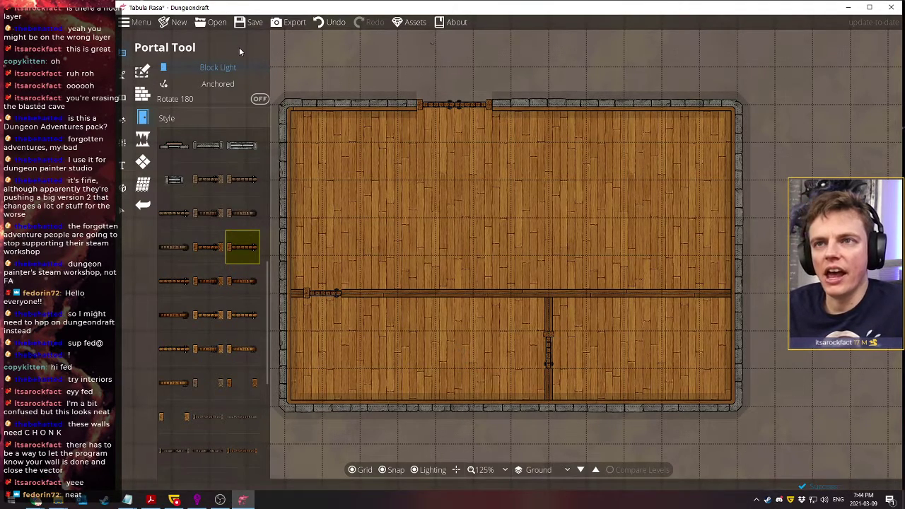
{"action": "left_click", "coordinate": [123, 132]}
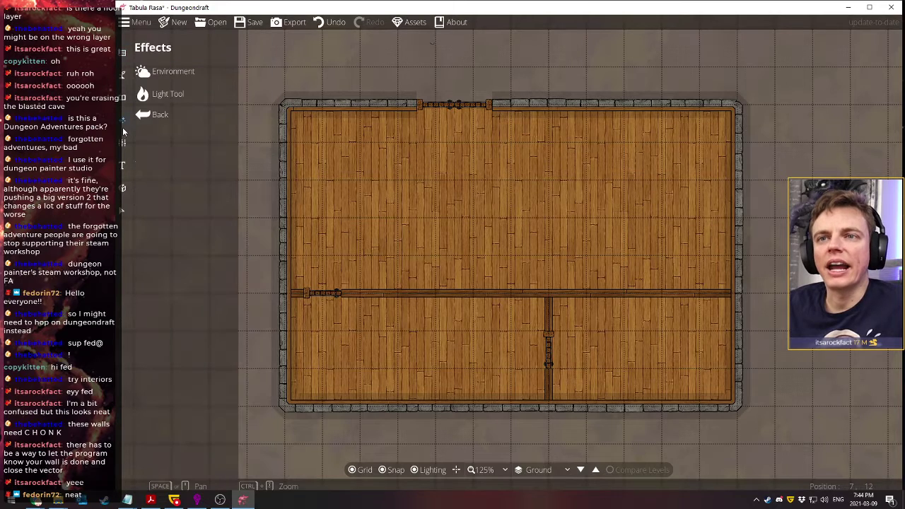
Switch to the Object Tool and filter its library to the [FA] Storage tag
{"action": "left_click", "coordinate": [123, 120]}
{"action": "left_click", "coordinate": [175, 74]}
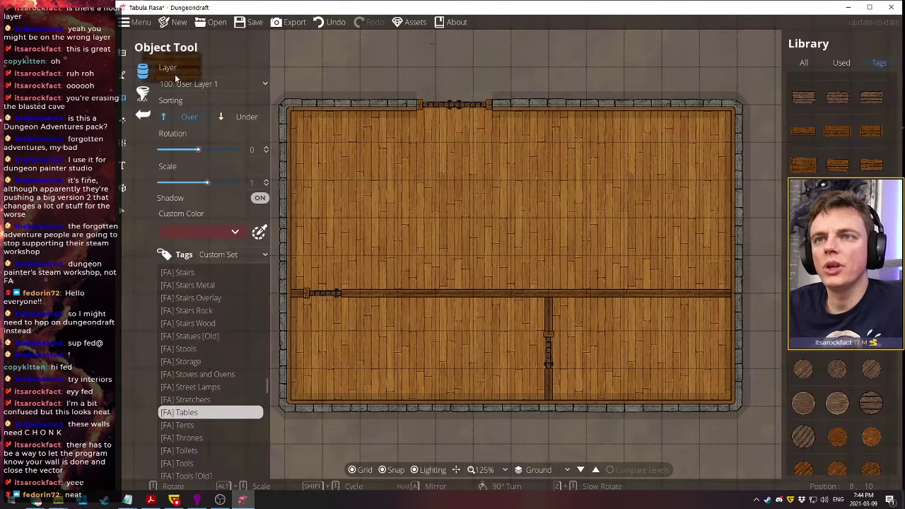
{"action": "scroll", "coordinate": [214, 386], "scroll_direction": "down", "scroll_amount": 3}
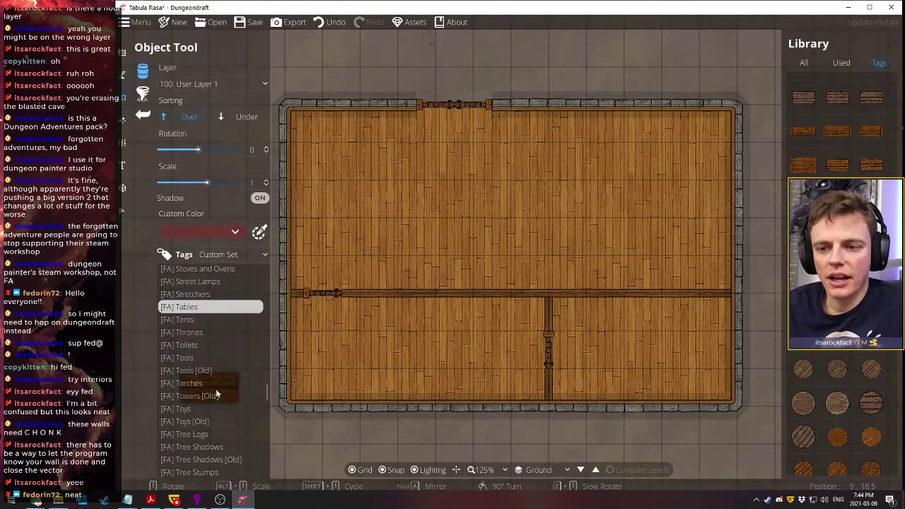
{"action": "scroll", "coordinate": [211, 365], "scroll_direction": "up", "scroll_amount": 2}
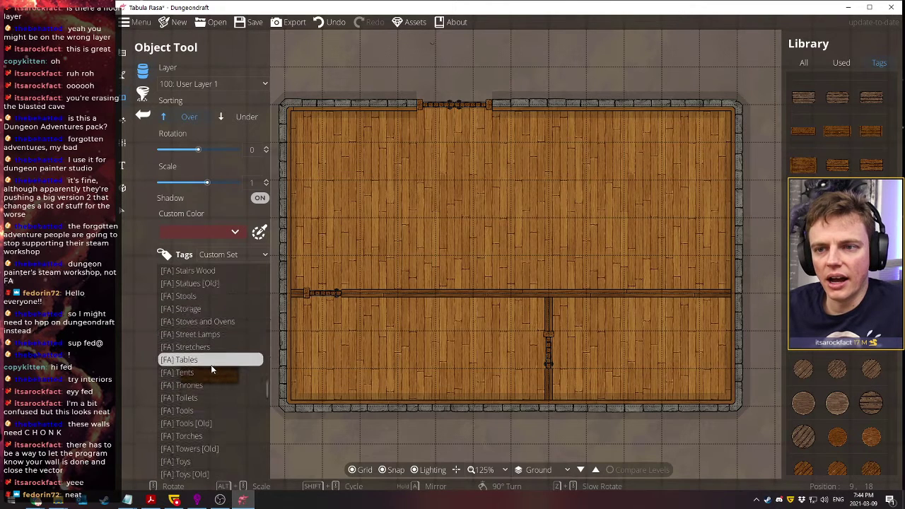
{"action": "left_click", "coordinate": [189, 309]}
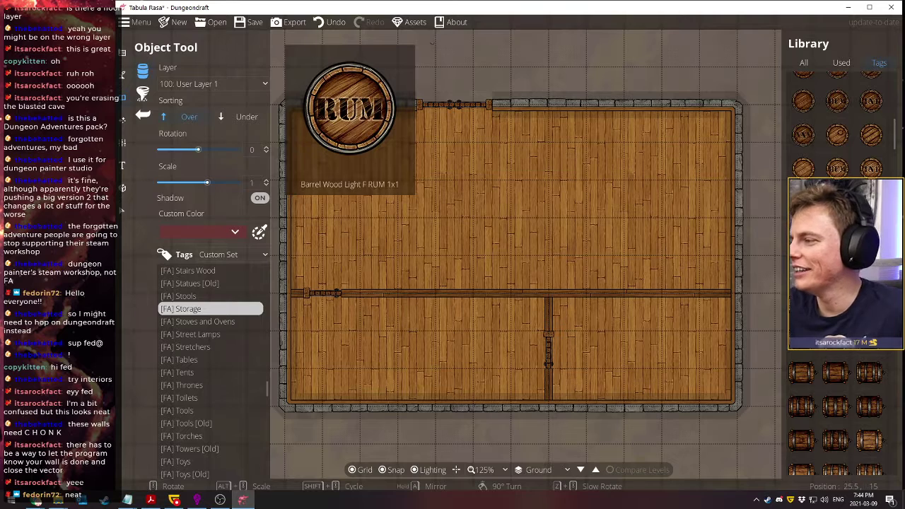
Place a dark wooden keg with 90-degree rotation at grid position 19, 16.5, just below the horizontal divider
{"action": "scroll", "coordinate": [838, 410], "scroll_direction": "down", "scroll_amount": 2}
{"action": "scroll", "coordinate": [838, 410], "scroll_direction": "down", "scroll_amount": 1}
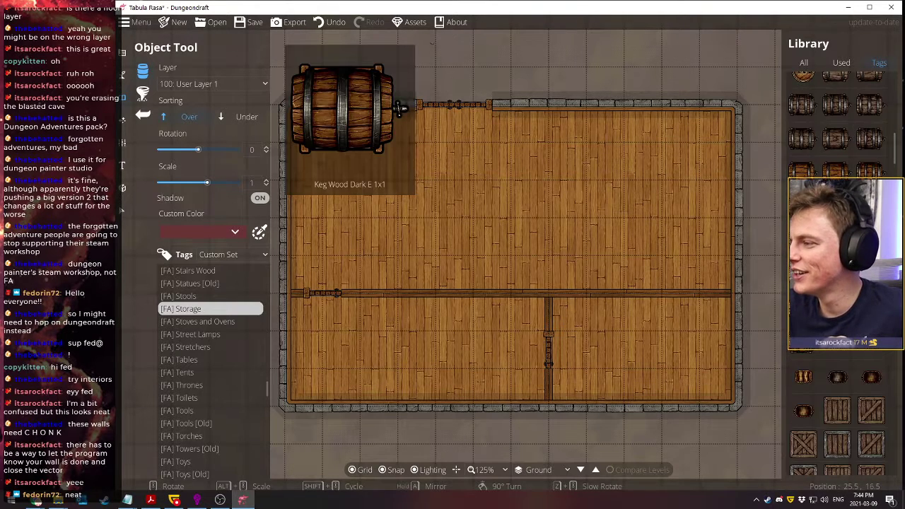
{"action": "scroll", "coordinate": [838, 410], "scroll_direction": "down", "scroll_amount": 1}
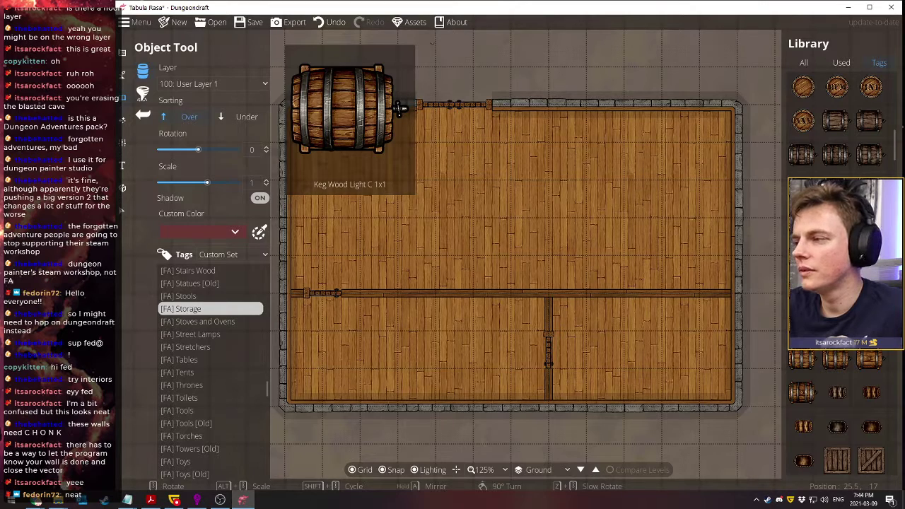
{"action": "left_click", "coordinate": [801, 392]}
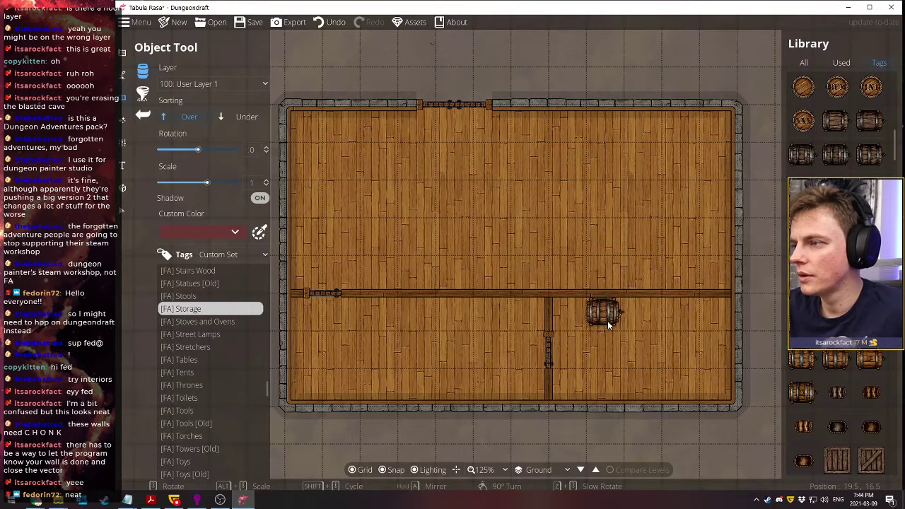
{"action": "right_click", "coordinate": [607, 321]}
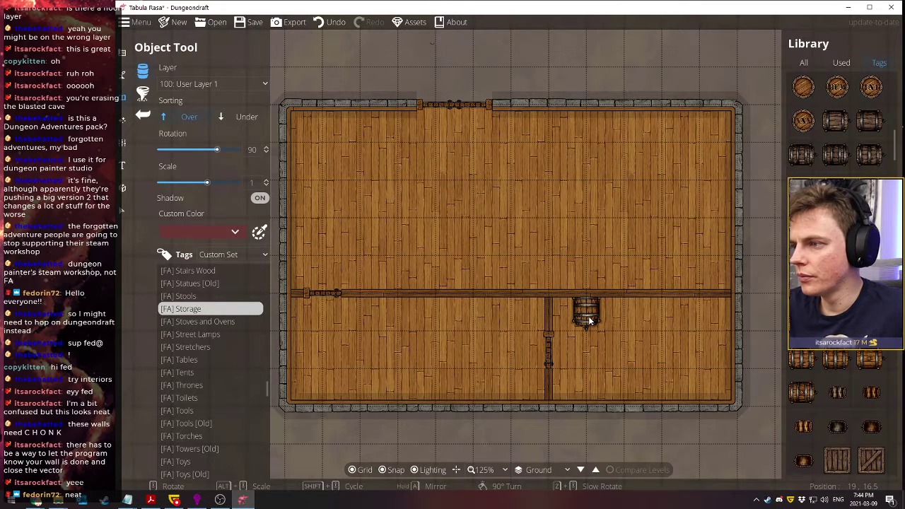
{"action": "left_click", "coordinate": [590, 321]}
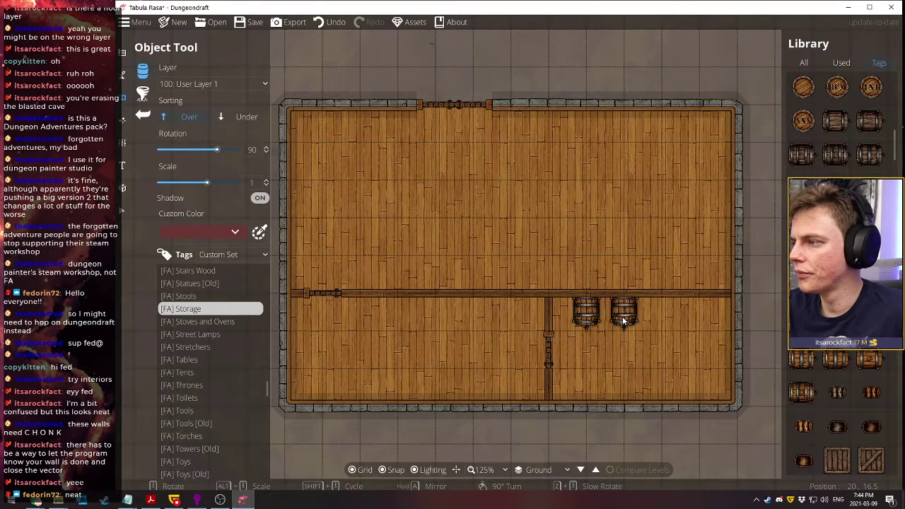
Add two different wooden keg variants beside the first keg, at grid positions 20, 16.5 and 21, 16.5
{"action": "left_click", "coordinate": [871, 360]}
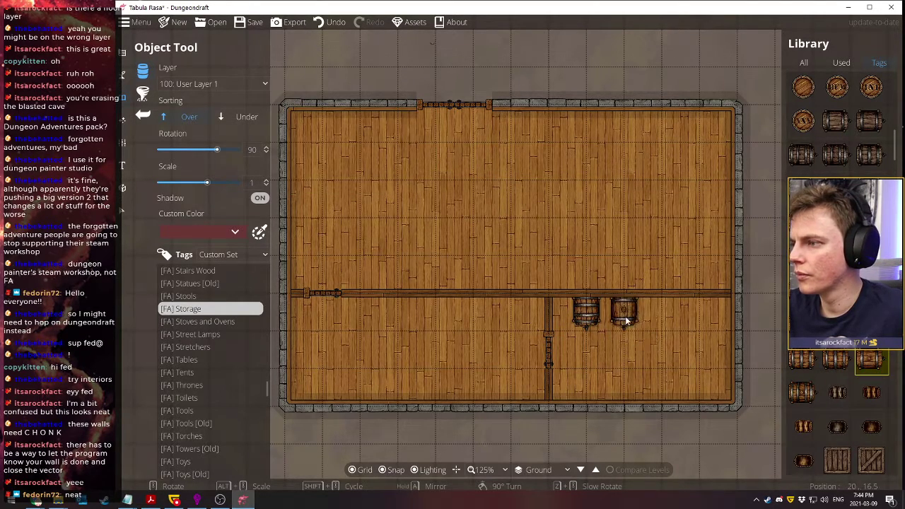
{"action": "left_click", "coordinate": [625, 321]}
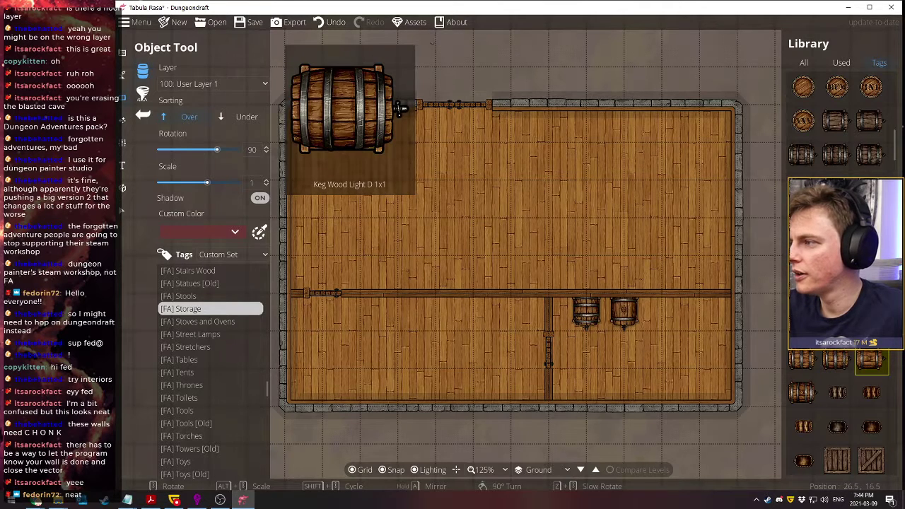
{"action": "scroll", "coordinate": [399, 108], "scroll_direction": "down", "scroll_amount": 1, "text": "shift"}
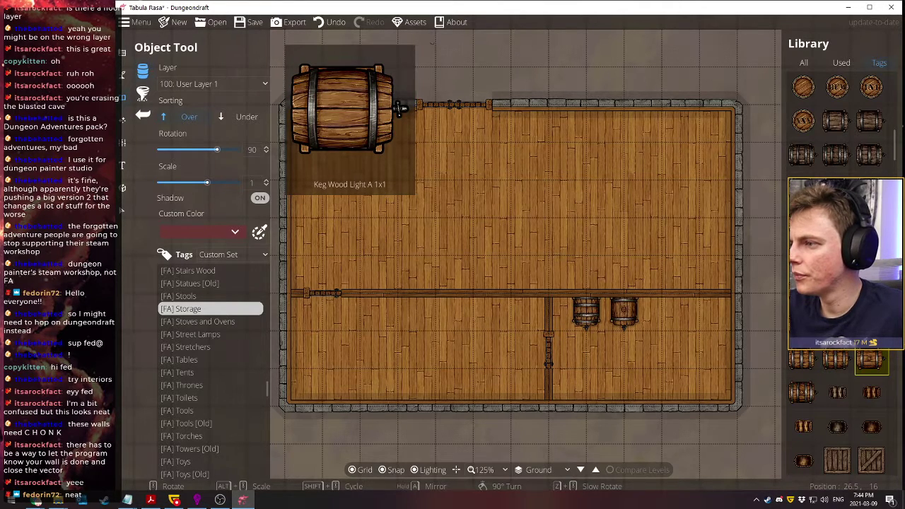
{"action": "left_click", "coordinate": [663, 320]}
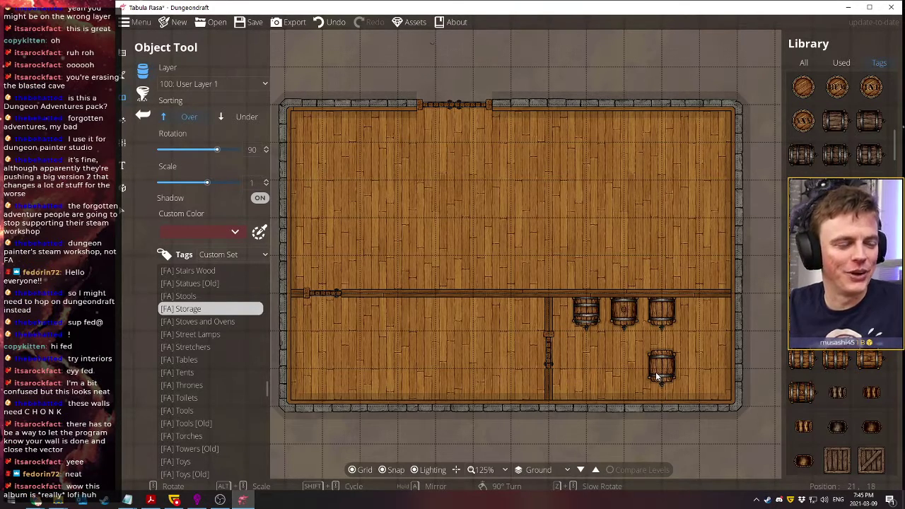
Choose the diagonally braced Box Crate Wood Ashen B2 1x1 from the storage objects
{"action": "scroll", "coordinate": [872, 183], "scroll_direction": "down", "scroll_amount": 1}
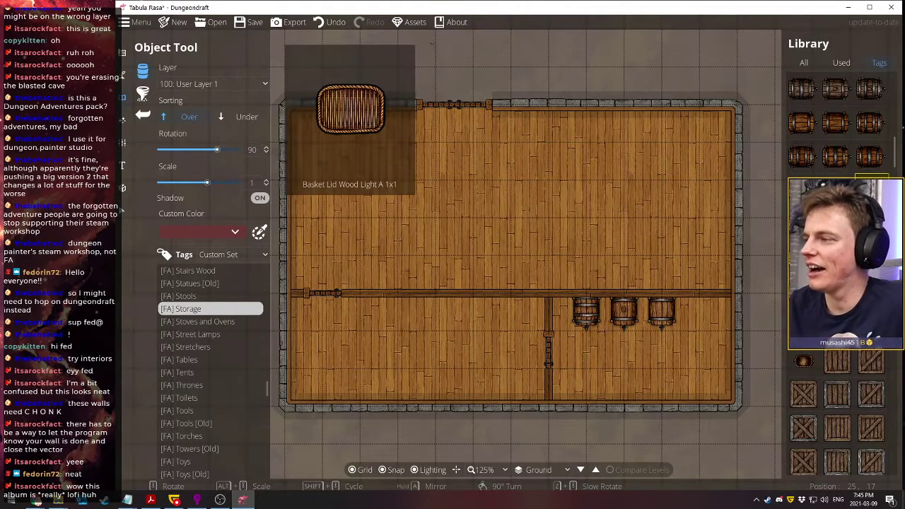
{"action": "scroll", "coordinate": [843, 374], "scroll_direction": "down", "scroll_amount": 1}
{"action": "scroll", "coordinate": [843, 373], "scroll_direction": "down", "scroll_amount": 3}
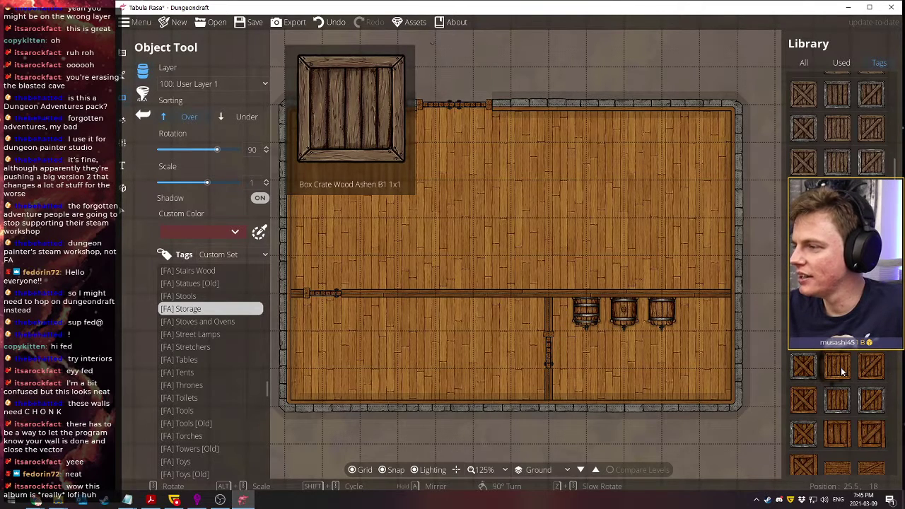
{"action": "scroll", "coordinate": [841, 372], "scroll_direction": "up", "scroll_amount": 1}
{"action": "scroll", "coordinate": [842, 371], "scroll_direction": "up", "scroll_amount": 3}
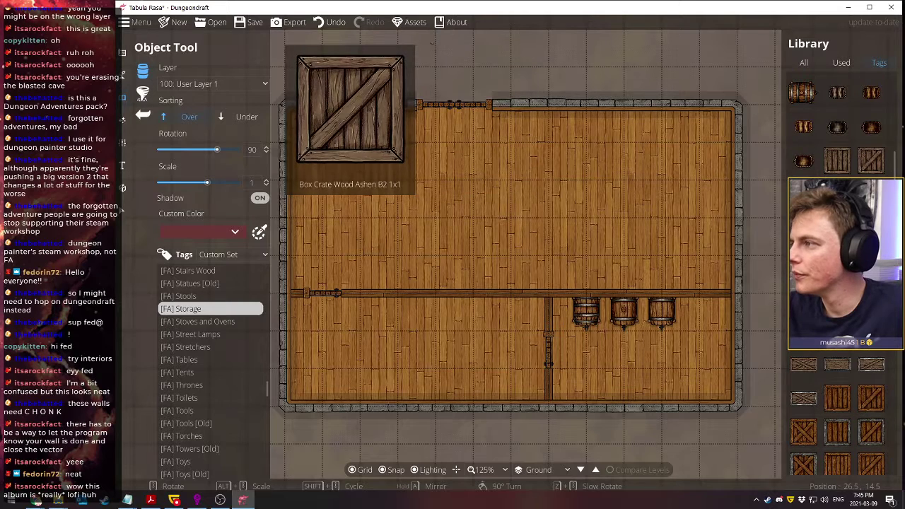
{"action": "left_click", "coordinate": [871, 398]}
Set the crate's rotation to 75 and its scale to 0.8, and turn off Snap for free placement
{"action": "scroll", "coordinate": [695, 341], "scroll_direction": "down", "scroll_amount": 1}
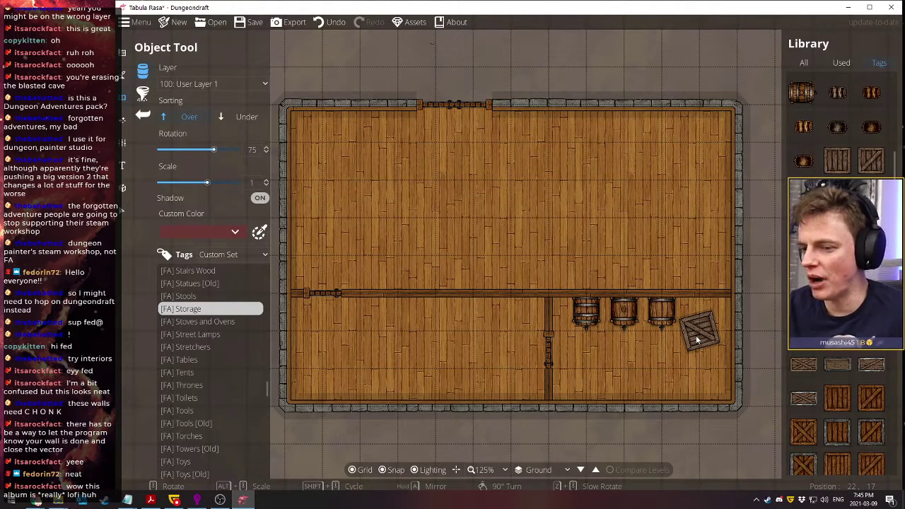
{"action": "scroll", "coordinate": [696, 340], "scroll_direction": "down", "scroll_amount": 3}
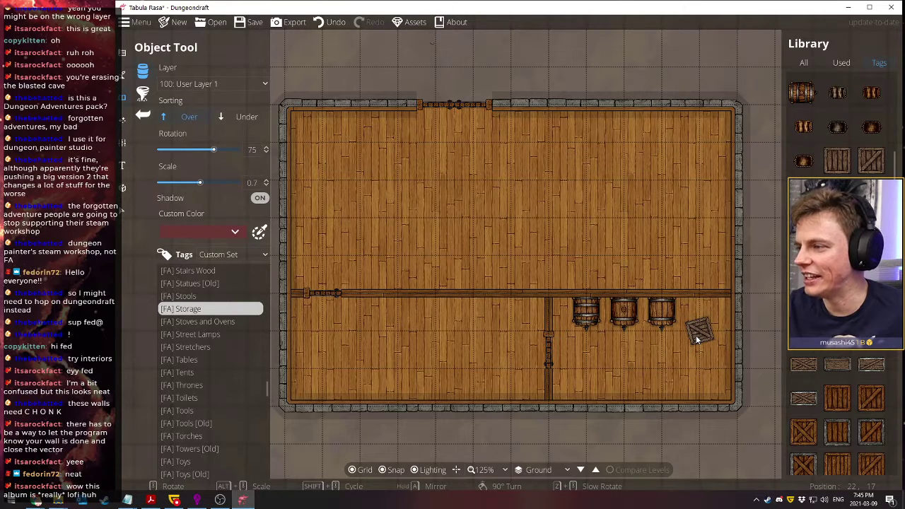
{"action": "scroll", "coordinate": [697, 340], "scroll_direction": "up", "scroll_amount": 1}
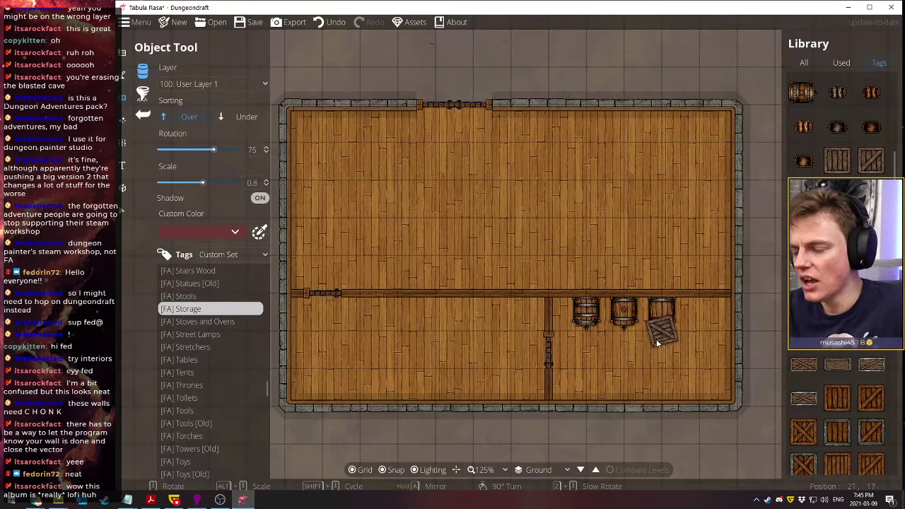
{"action": "left_click", "coordinate": [393, 468]}
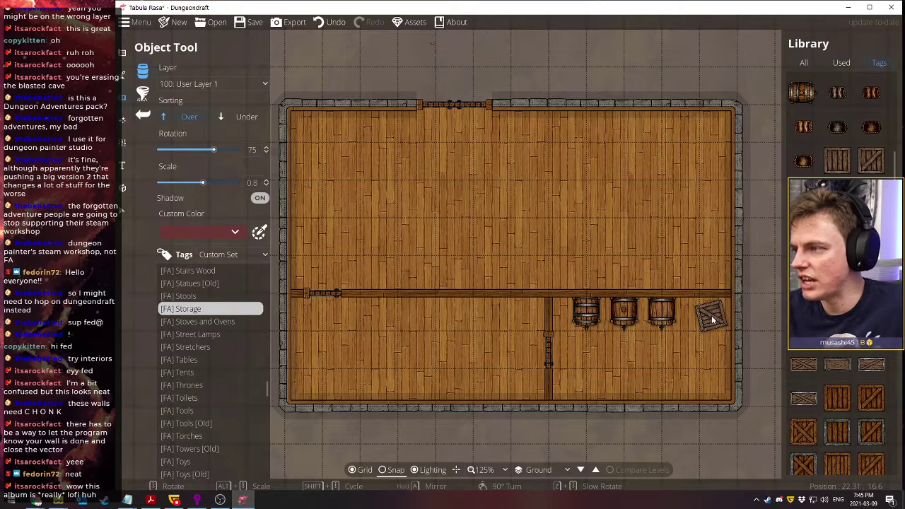
Place the tilted crate in the lower-right room's upper-right corner at about 22.3, 16.6, and undo the placement
{"action": "left_click", "coordinate": [712, 320]}
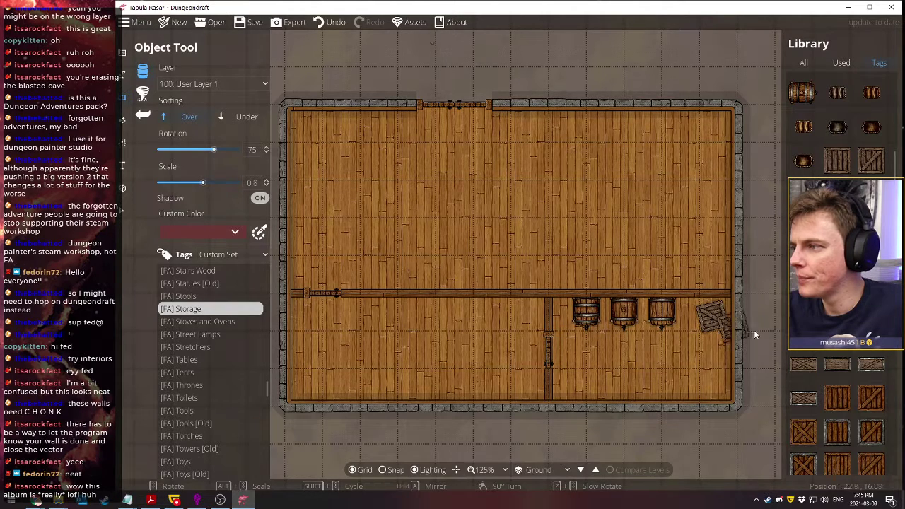
{"action": "mouse_move", "coordinate": [845, 362]}
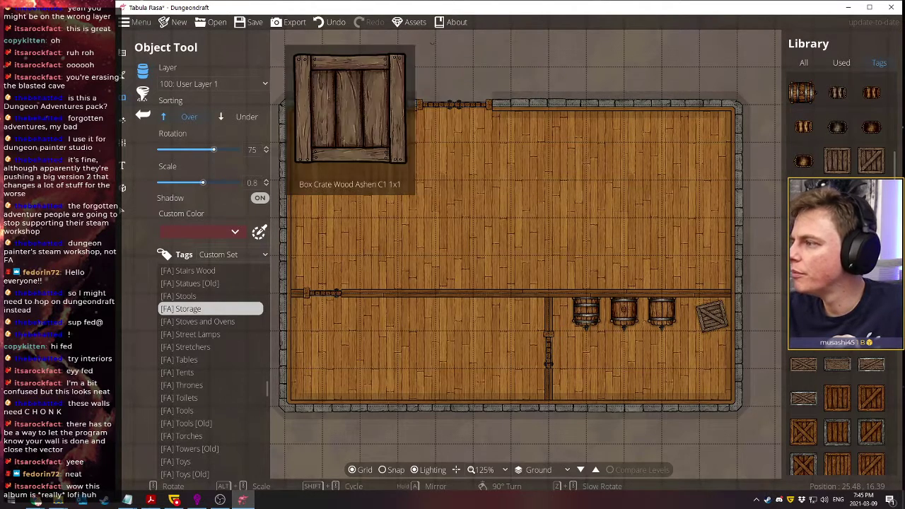
{"action": "scroll", "coordinate": [845, 362], "scroll_direction": "down", "scroll_amount": 5}
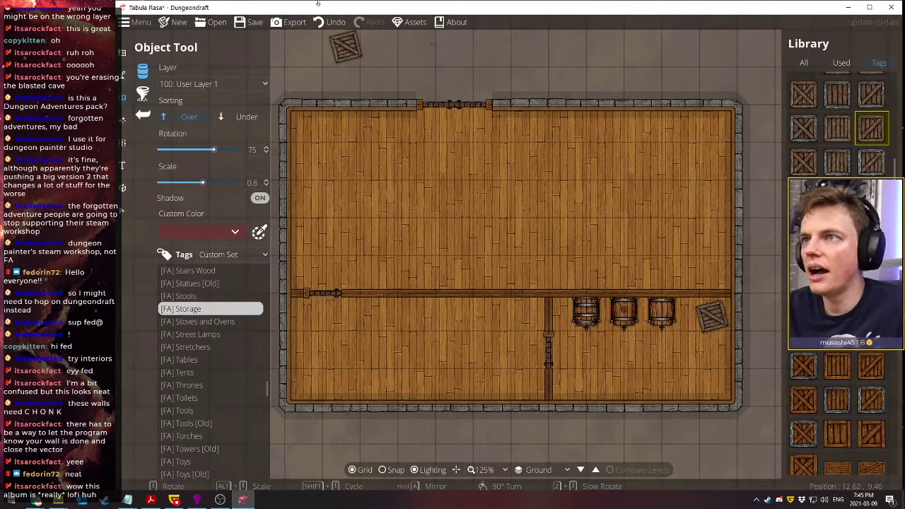
{"action": "left_click", "coordinate": [333, 22]}
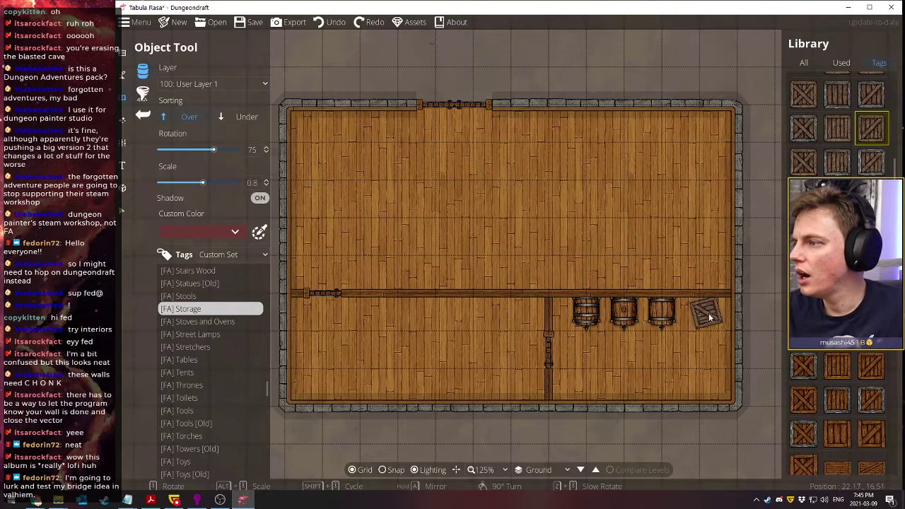
Place the braced crate at rotation -180 in the lower-right room's upper-right corner, with a plank-sided ashen crate directly below it
{"action": "scroll", "coordinate": [712, 318], "scroll_direction": "up", "scroll_amount": 7}
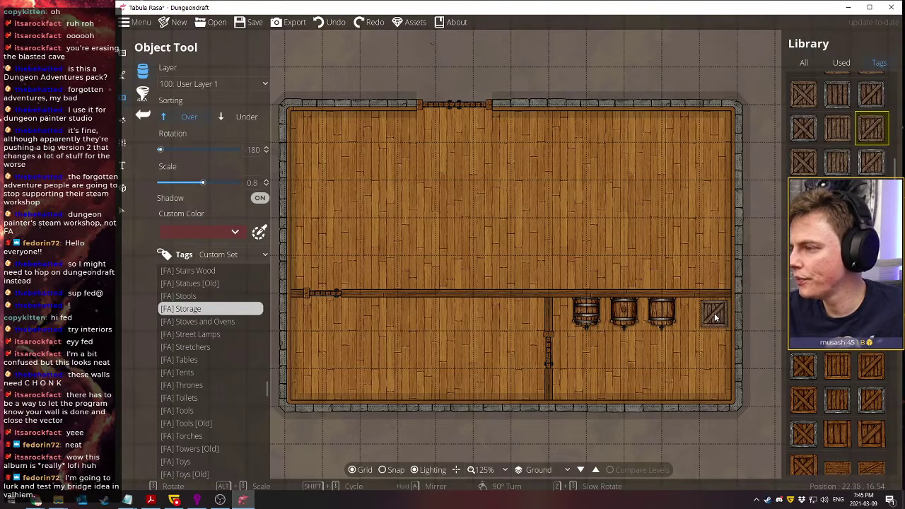
{"action": "left_click", "coordinate": [714, 318]}
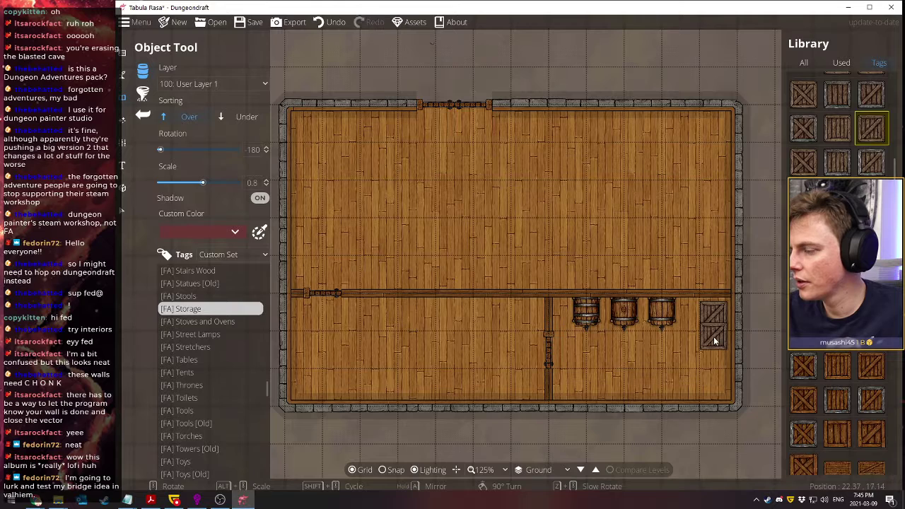
{"action": "scroll", "coordinate": [838, 212], "scroll_direction": "up", "scroll_amount": 1}
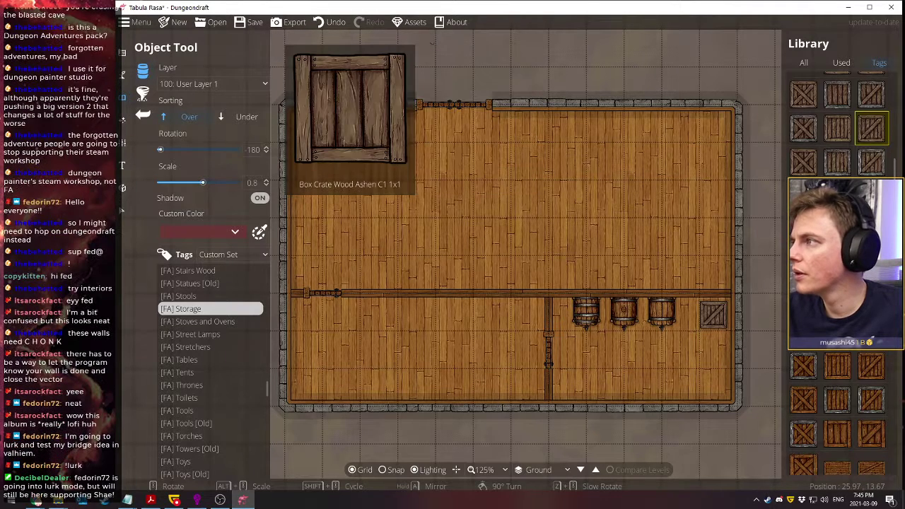
{"action": "left_click", "coordinate": [838, 145]}
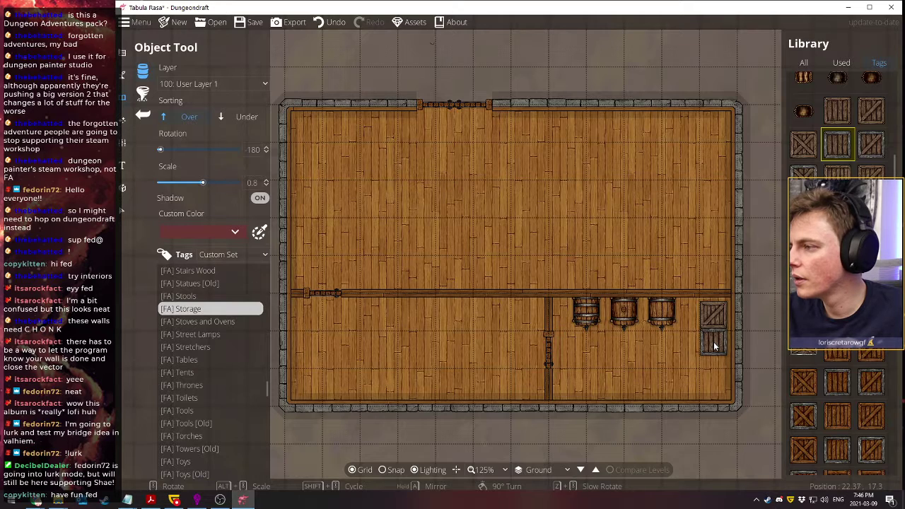
{"action": "left_click", "coordinate": [713, 345]}
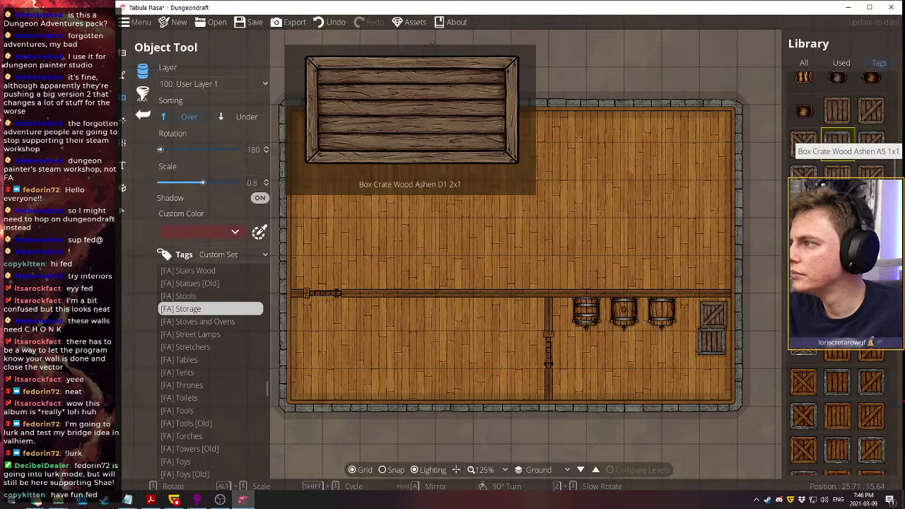
Place a Box Crate Wood Ashen A1 1x1 at rotation -165 overlapping the two crates in the lower-right room
{"action": "left_click", "coordinate": [872, 172]}
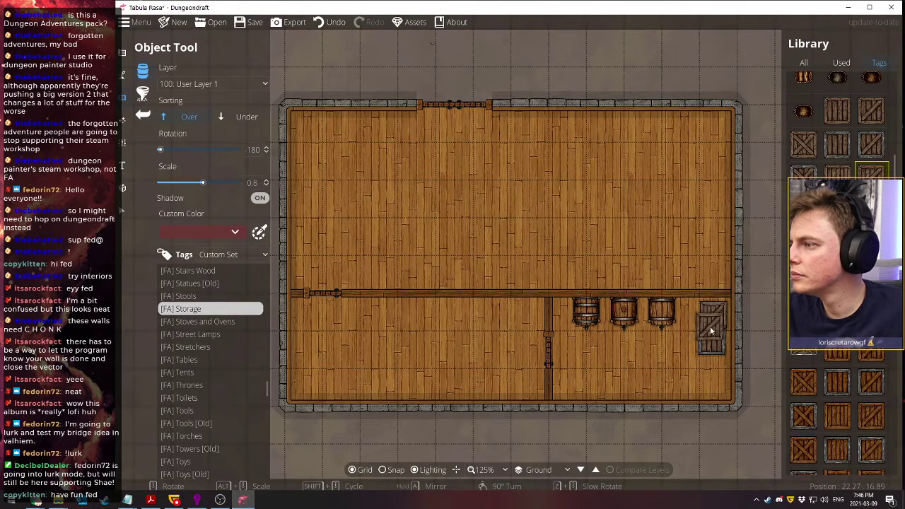
{"action": "scroll", "coordinate": [712, 329], "scroll_direction": "up", "scroll_amount": 2}
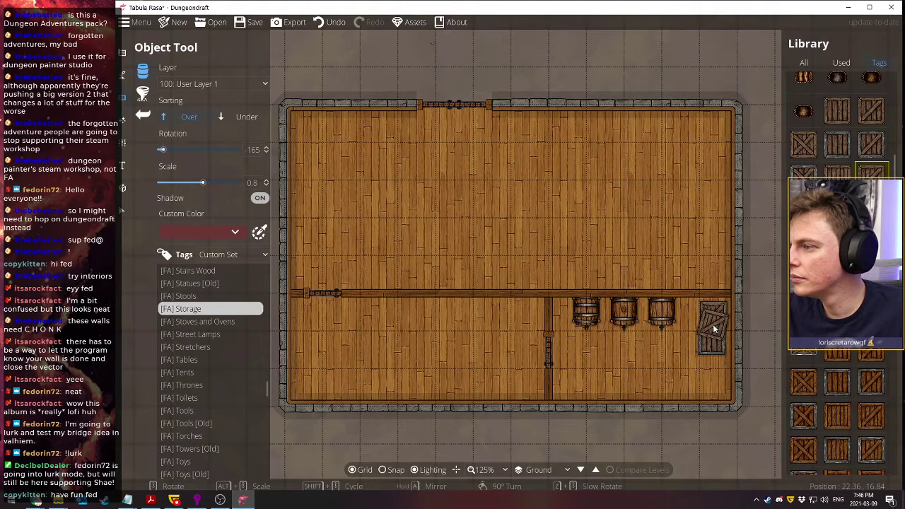
{"action": "scroll", "coordinate": [713, 324], "scroll_direction": "up", "scroll_amount": 10}
{"action": "scroll", "coordinate": [712, 324], "scroll_direction": "down", "scroll_amount": 17}
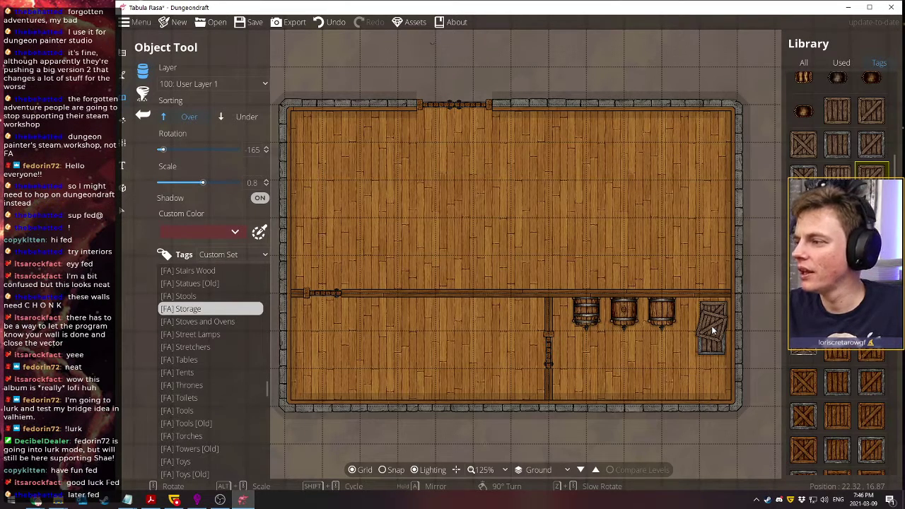
{"action": "scroll", "coordinate": [712, 327], "scroll_direction": "up", "scroll_amount": 1}
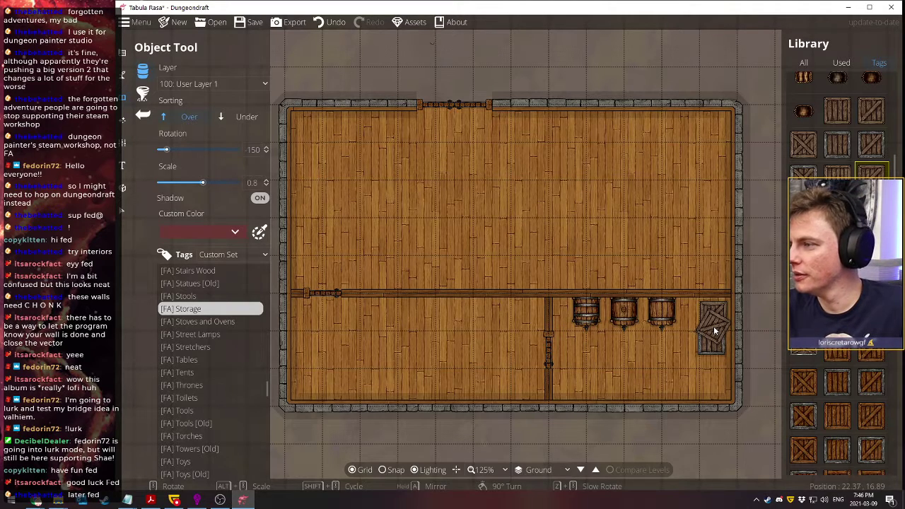
{"action": "scroll", "coordinate": [713, 329], "scroll_direction": "down", "scroll_amount": 1}
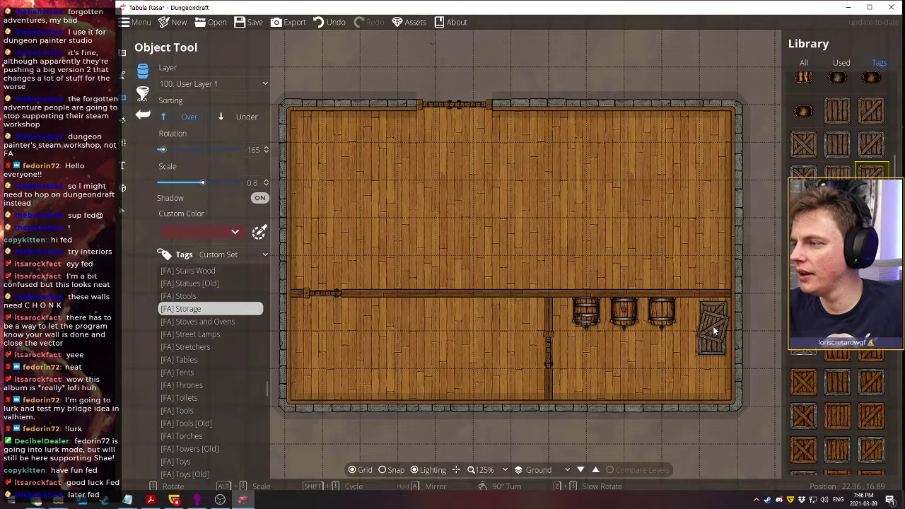
{"action": "left_click", "coordinate": [838, 111]}
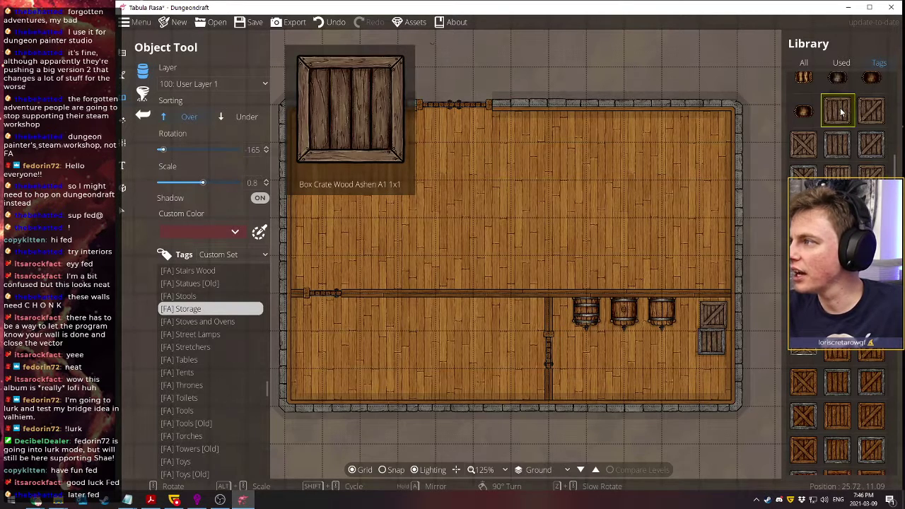
{"action": "left_click", "coordinate": [714, 331]}
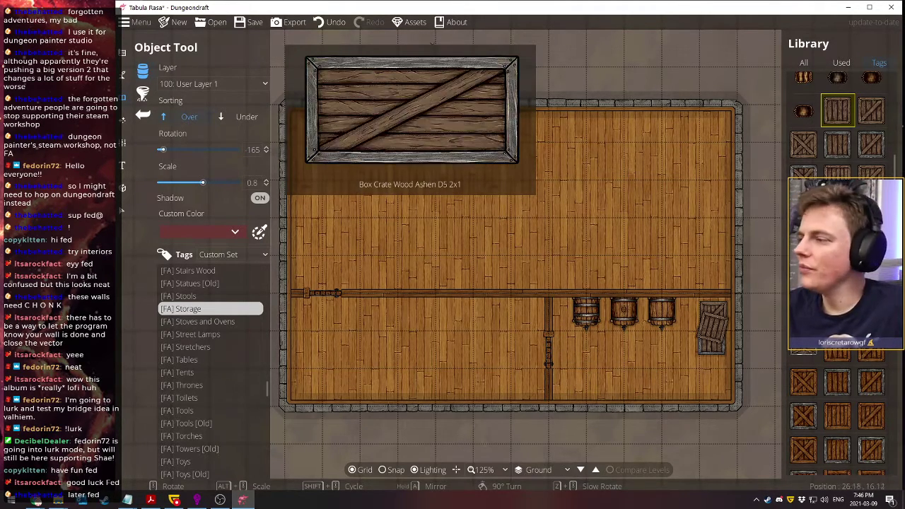
Place a brown sack from the storage objects just below the crates, against the lower-right room's right wall, at scale 1
{"action": "scroll", "coordinate": [837, 113], "scroll_direction": "down", "scroll_amount": 3}
{"action": "scroll", "coordinate": [838, 120], "scroll_direction": "down", "scroll_amount": 4}
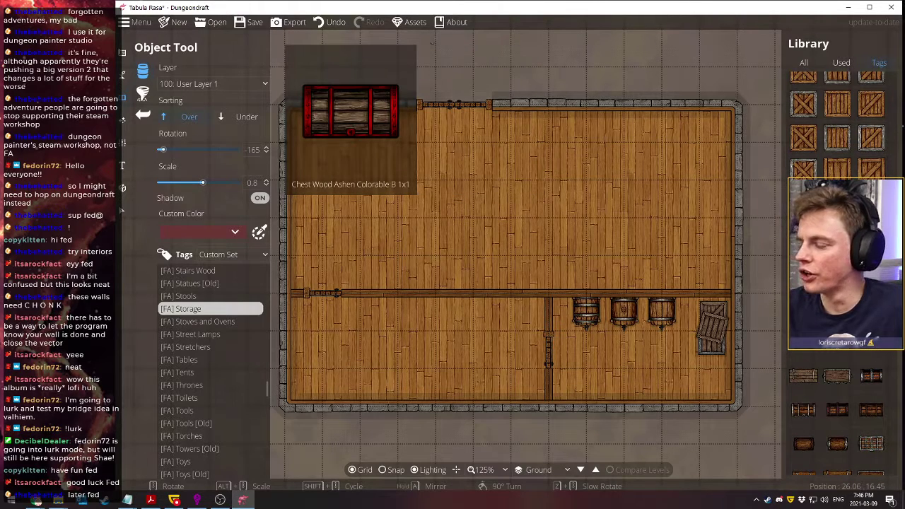
{"action": "scroll", "coordinate": [837, 120], "scroll_direction": "down", "scroll_amount": 4}
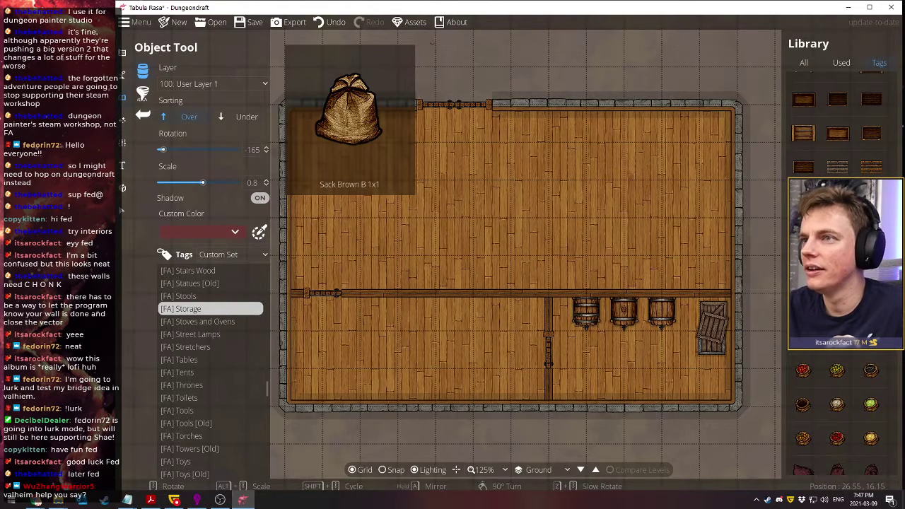
{"action": "left_click", "coordinate": [838, 268]}
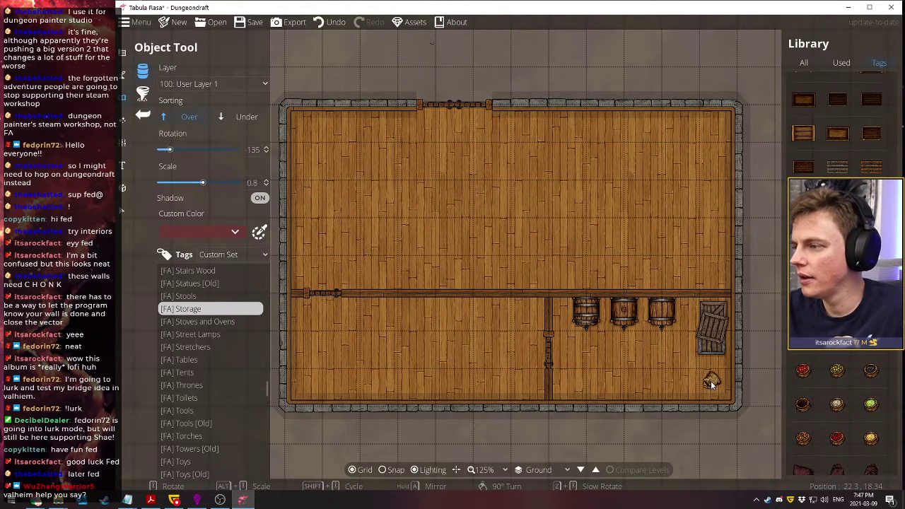
{"action": "scroll", "coordinate": [711, 381], "scroll_direction": "up", "scroll_amount": 7}
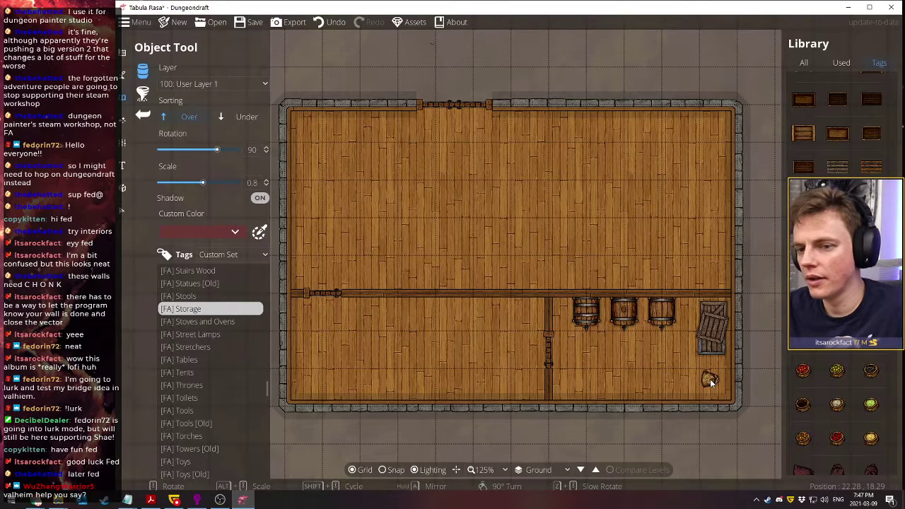
{"action": "scroll", "coordinate": [710, 379], "scroll_direction": "up", "scroll_amount": 2}
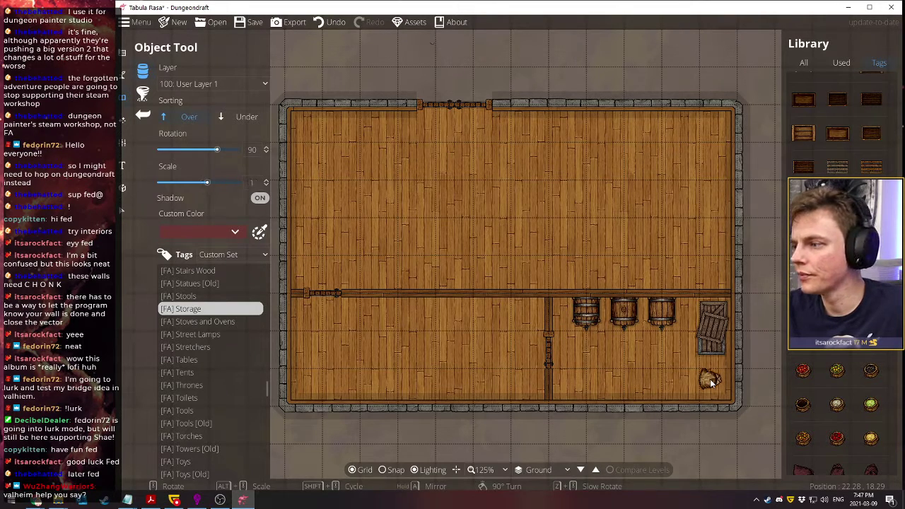
{"action": "scroll", "coordinate": [722, 378], "scroll_direction": "up", "scroll_amount": 1}
{"action": "scroll", "coordinate": [722, 378], "scroll_direction": "down", "scroll_amount": 2}
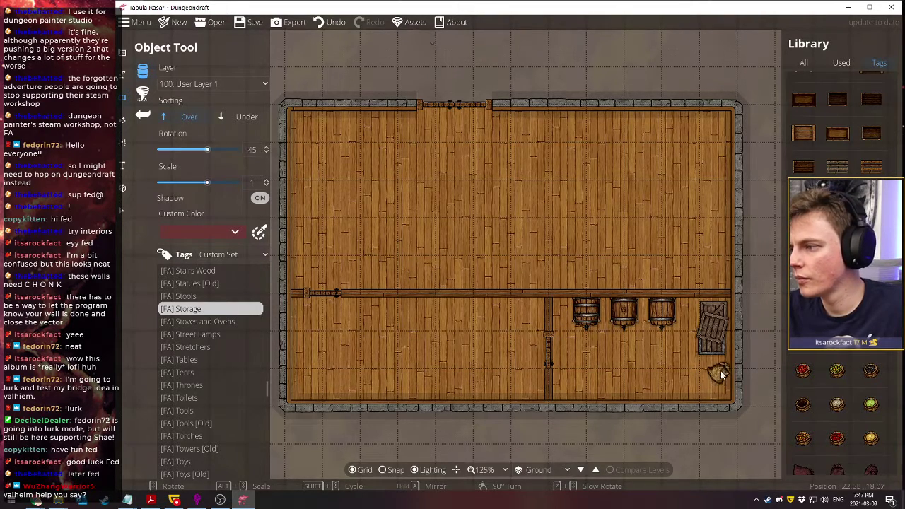
{"action": "scroll", "coordinate": [721, 375], "scroll_direction": "up", "scroll_amount": 4}
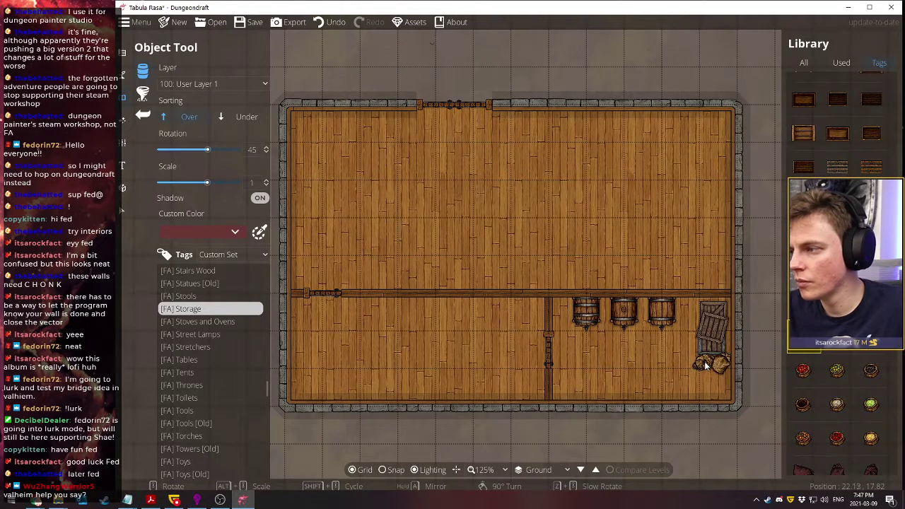
Place a second brown sack left of the first, undo it, and place it again at rotation 45 with sorting set to Under
{"action": "left_click", "coordinate": [705, 362]}
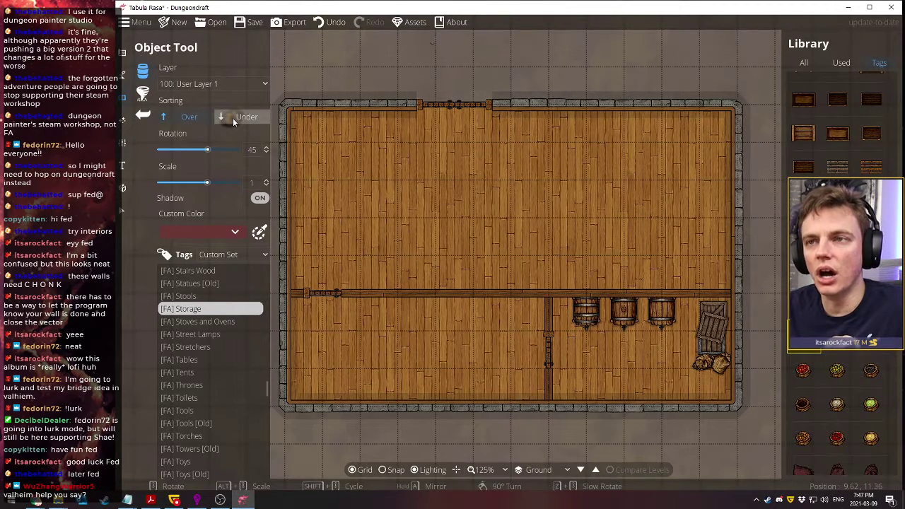
{"action": "left_click", "coordinate": [338, 23]}
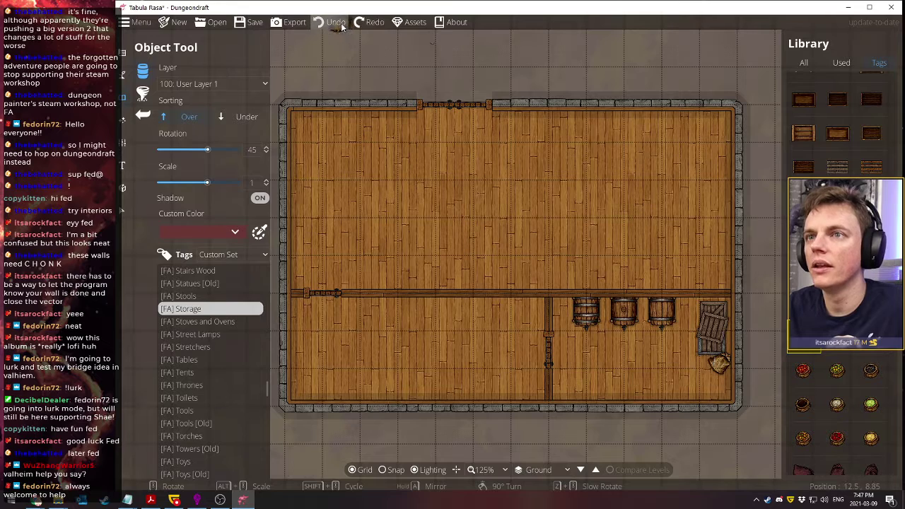
{"action": "left_click", "coordinate": [244, 117]}
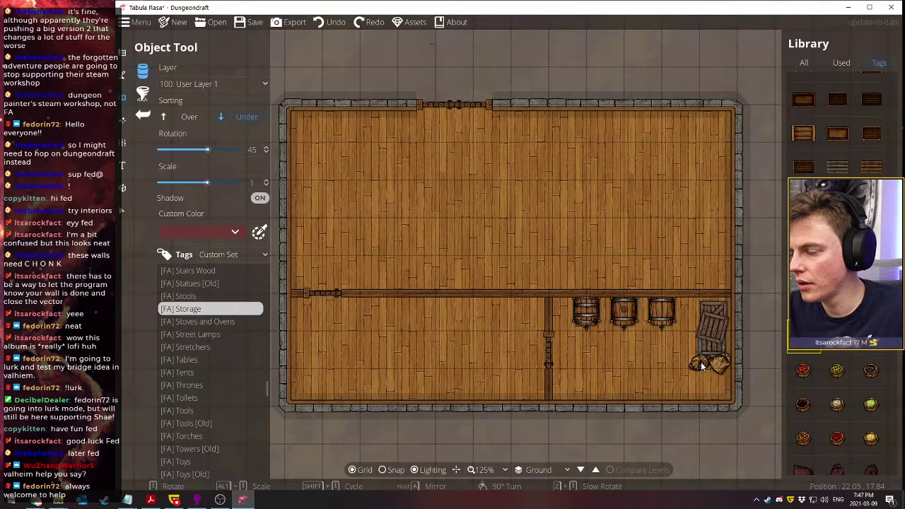
{"action": "left_click", "coordinate": [702, 366]}
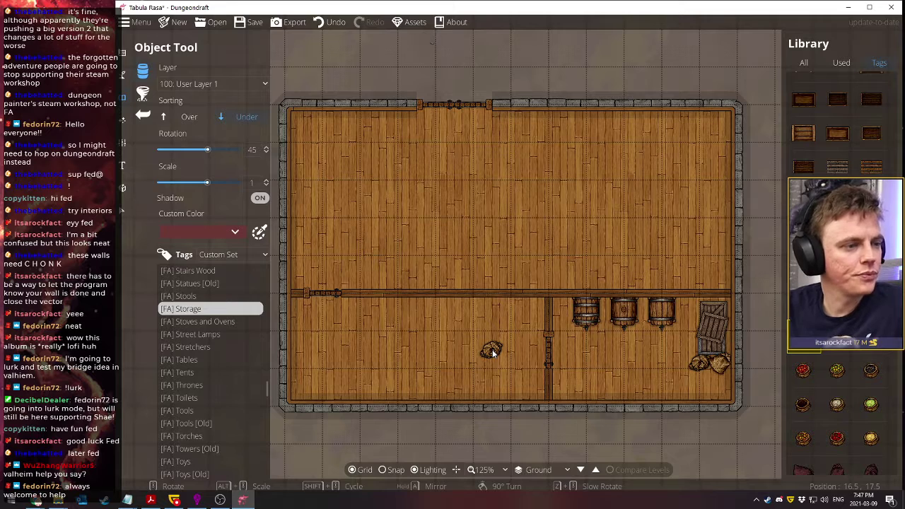
Place an open sack of red apples and a yellow-filled sack side by side along the lower-right room's bottom wall at rotation 15
{"action": "scroll", "coordinate": [838, 134], "scroll_direction": "down", "scroll_amount": 3}
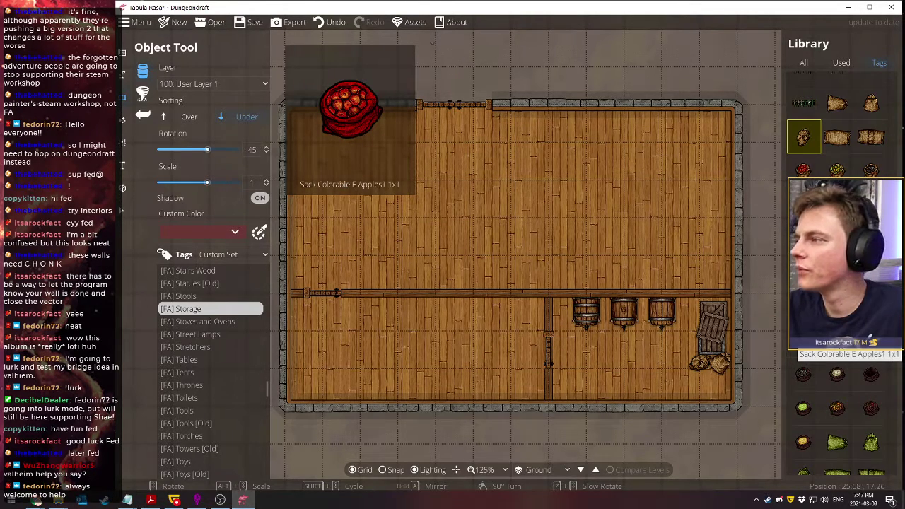
{"action": "left_click", "coordinate": [804, 170]}
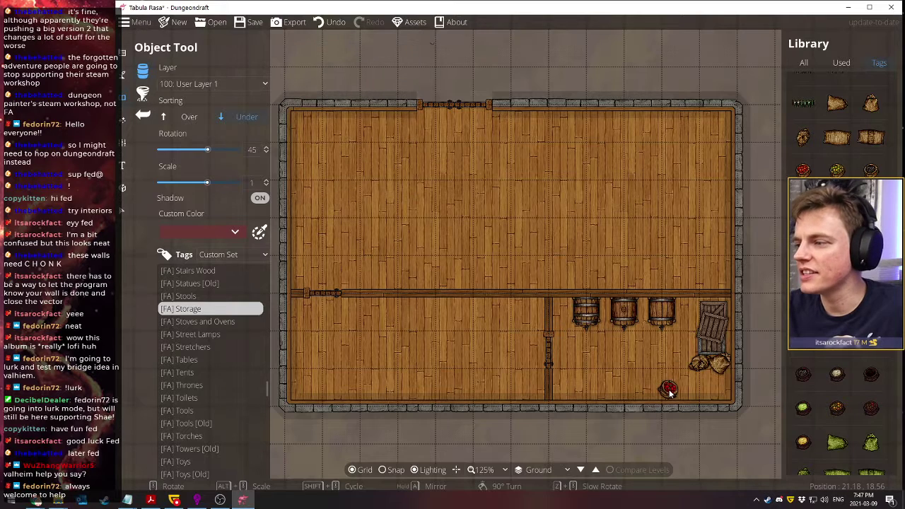
{"action": "scroll", "coordinate": [671, 395], "scroll_direction": "down", "scroll_amount": 2}
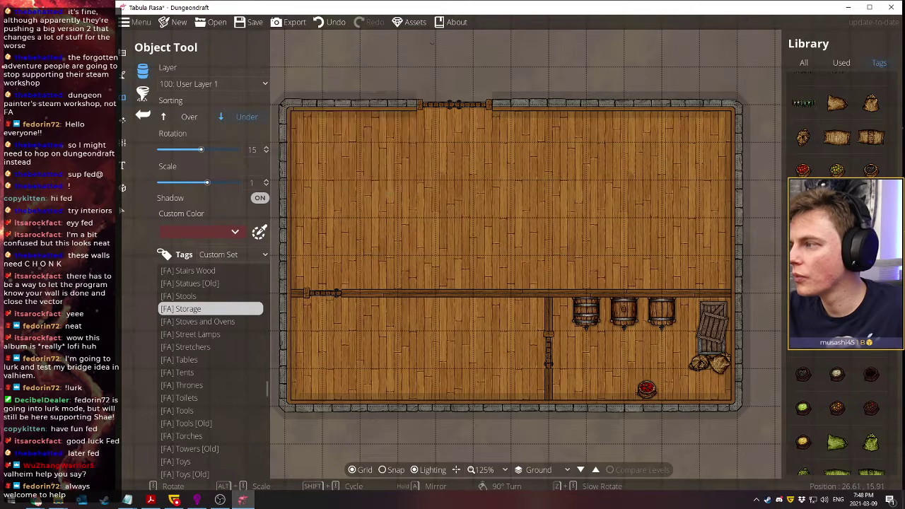
{"action": "left_click", "coordinate": [642, 394]}
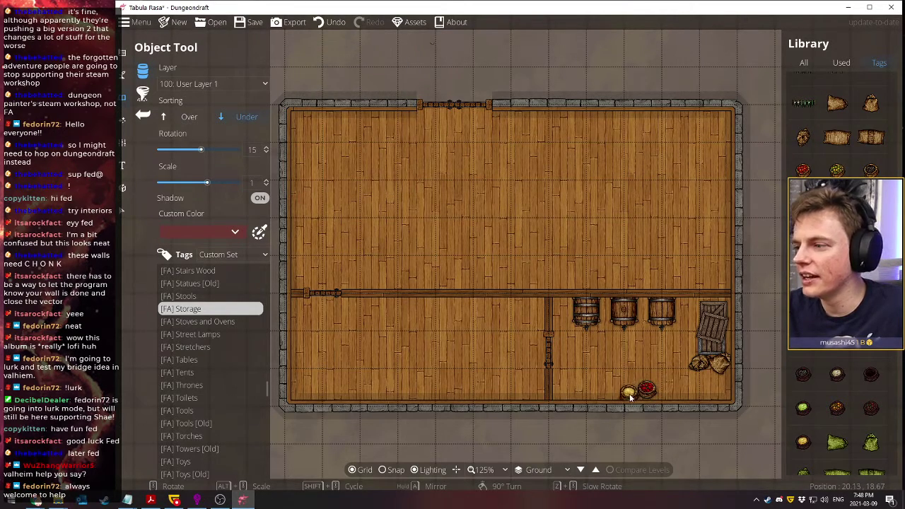
{"action": "left_click", "coordinate": [628, 394]}
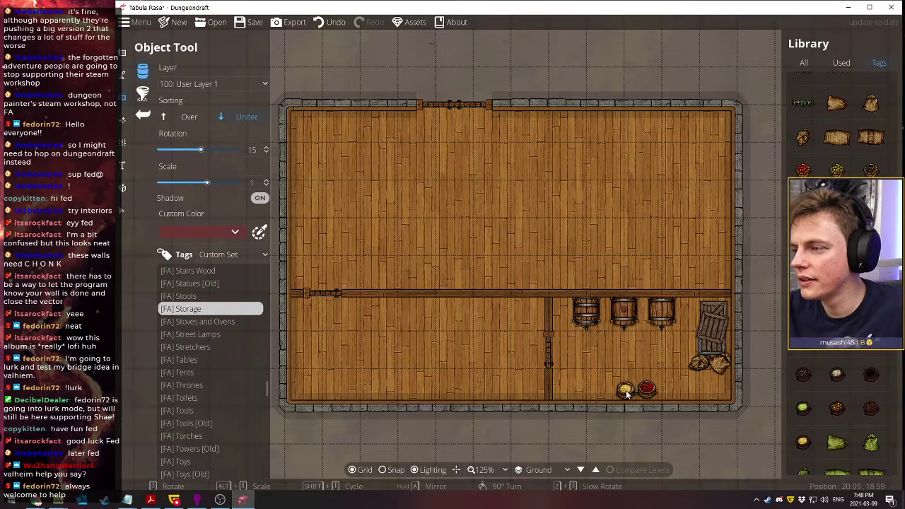
Place a Sack Brown E Grains 1x1 left of the two open sacks, and undo the placement of all three
{"action": "scroll", "coordinate": [845, 283], "scroll_direction": "down", "scroll_amount": 2}
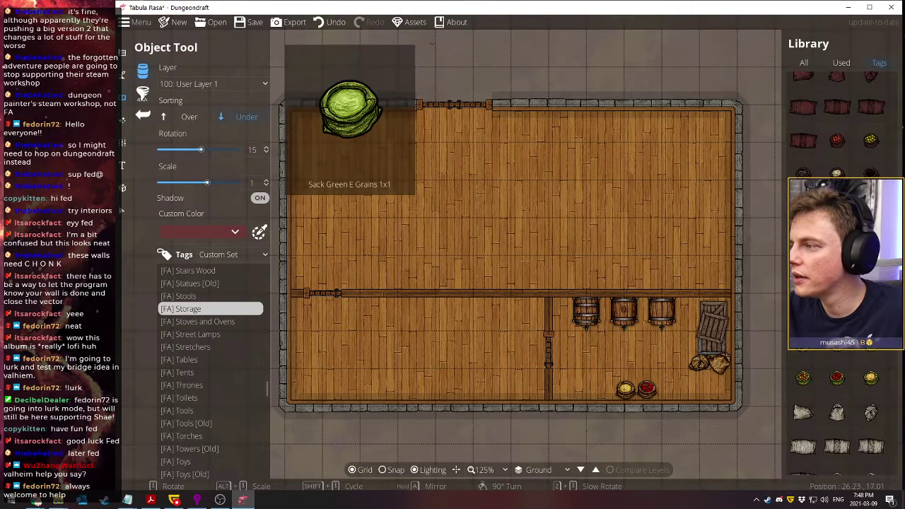
{"action": "scroll", "coordinate": [845, 283], "scroll_direction": "down", "scroll_amount": 2}
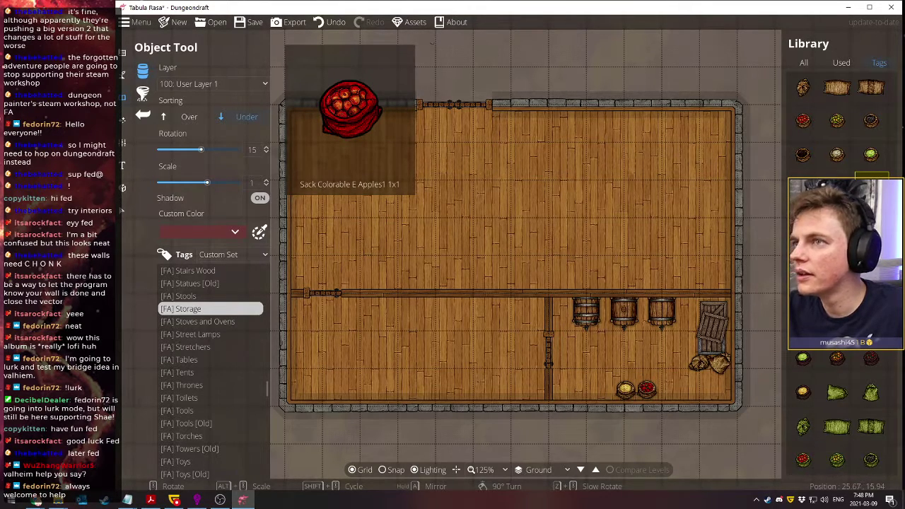
{"action": "scroll", "coordinate": [845, 283], "scroll_direction": "down", "scroll_amount": 2}
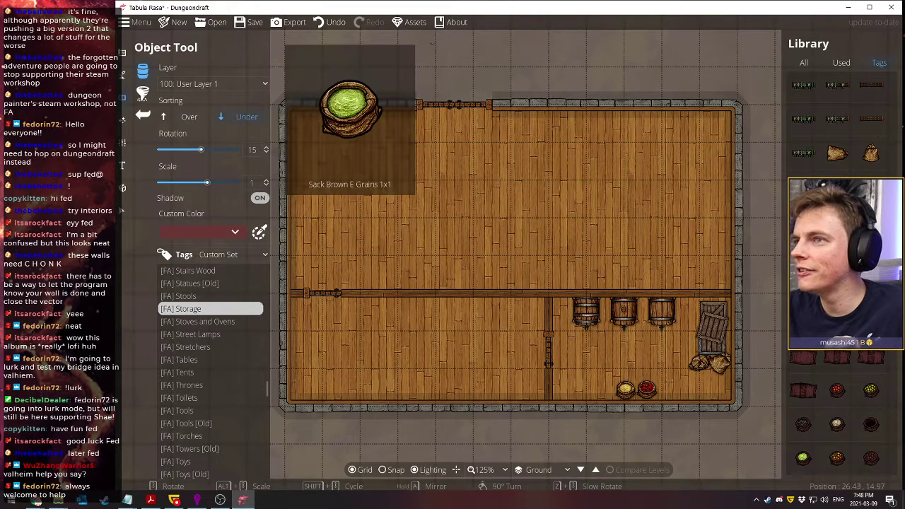
{"action": "left_click", "coordinate": [803, 458]}
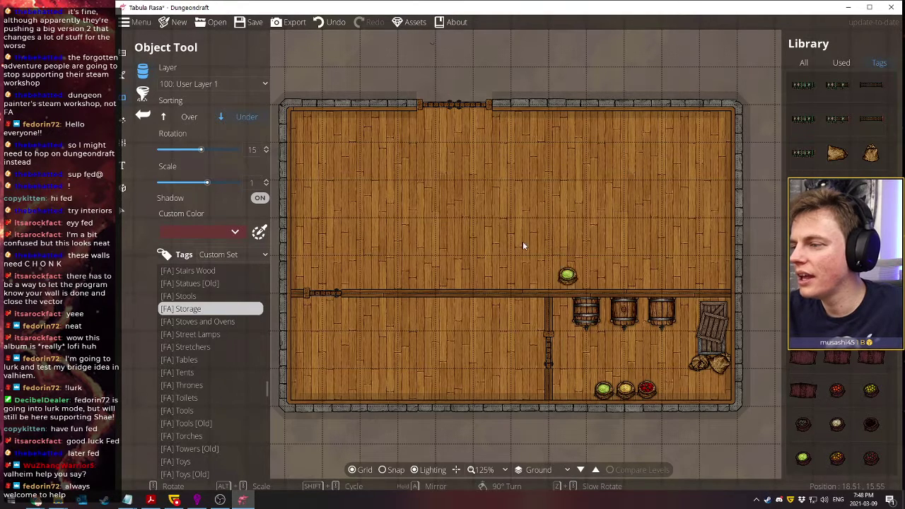
{"action": "left_click", "coordinate": [335, 25]}
{"action": "left_click", "coordinate": [337, 28]}
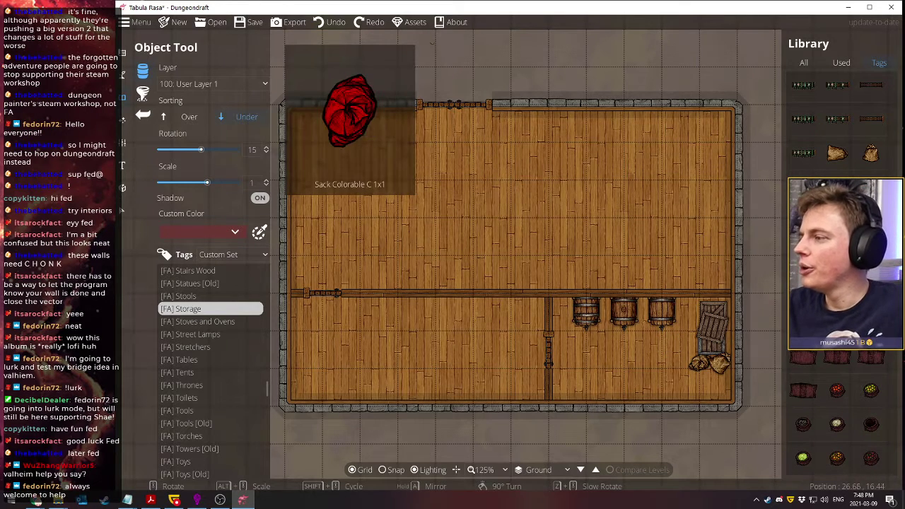
Place a pale lying sack at rotation -165 below the brown sacks, at about 22.2, 18.5
{"action": "scroll", "coordinate": [838, 268], "scroll_direction": "down", "scroll_amount": 5}
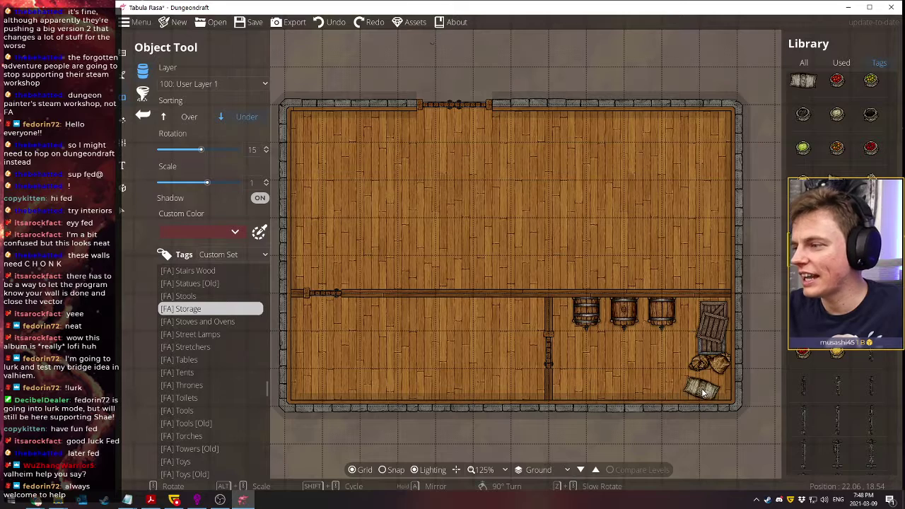
{"action": "scroll", "coordinate": [708, 385], "scroll_direction": "up", "scroll_amount": 3}
{"action": "scroll", "coordinate": [708, 388], "scroll_direction": "down", "scroll_amount": 3}
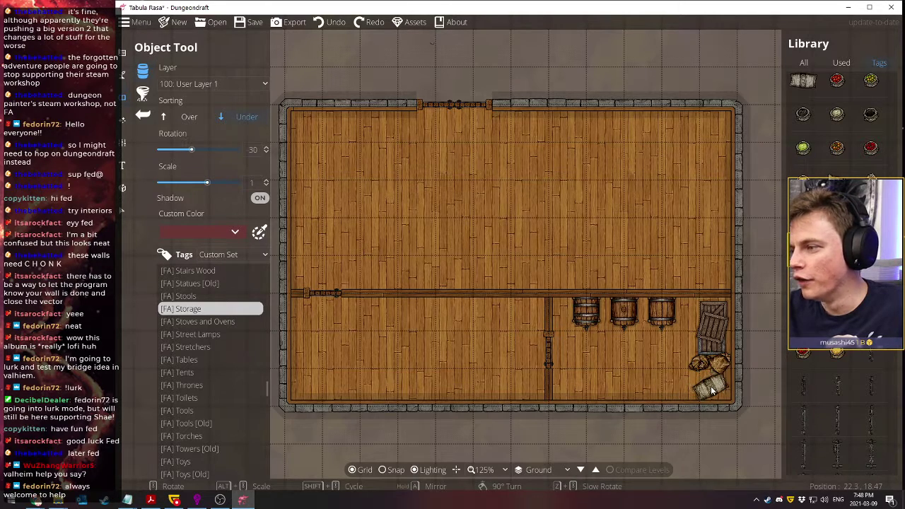
{"action": "scroll", "coordinate": [708, 389], "scroll_direction": "down", "scroll_amount": 12}
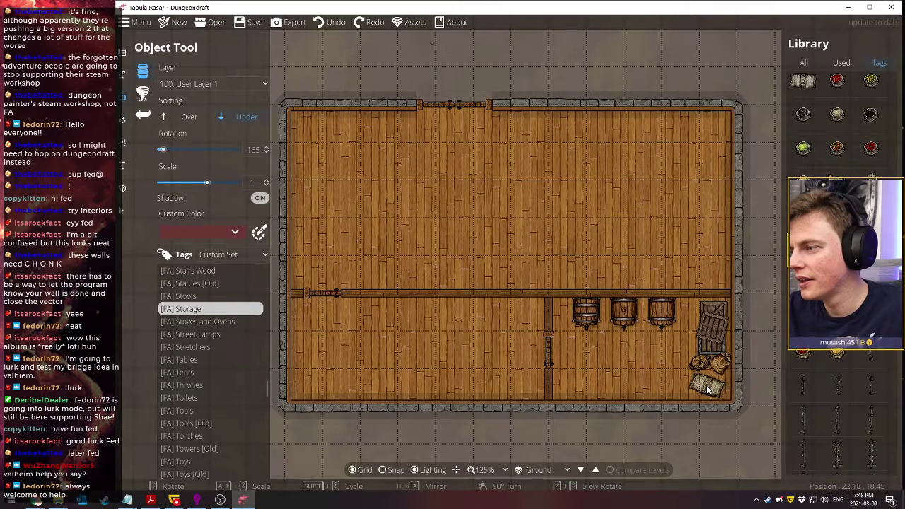
{"action": "left_click", "coordinate": [707, 387]}
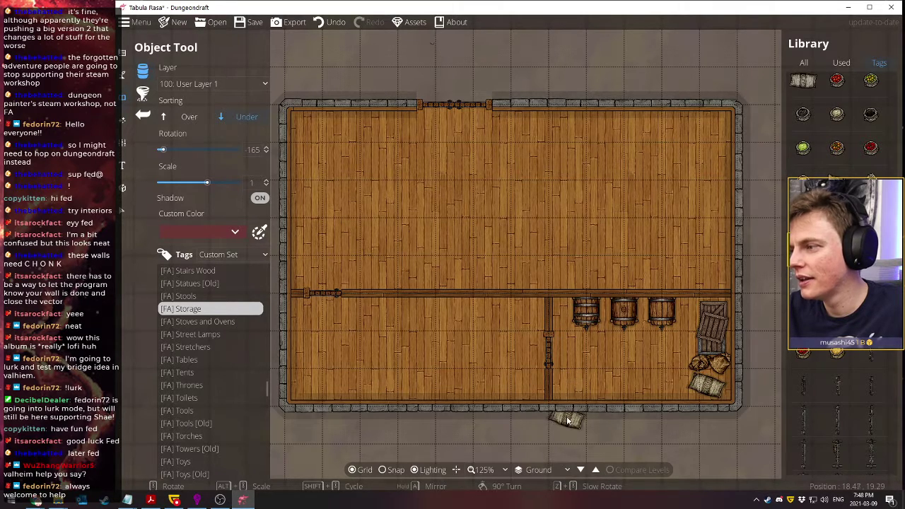
Look through the storage objects in the library, previewing the metal and wood weapon racks
{"action": "scroll", "coordinate": [840, 383], "scroll_direction": "down", "scroll_amount": 3}
{"action": "left_click", "coordinate": [838, 382]}
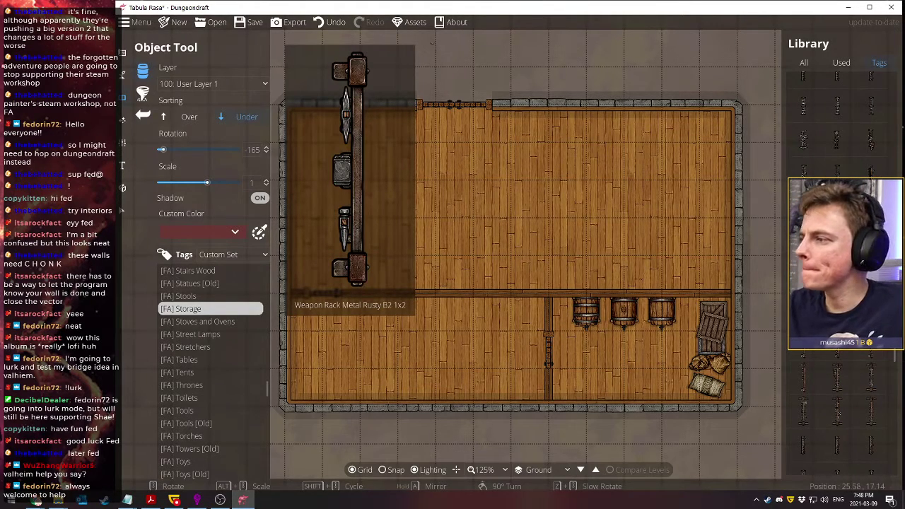
{"action": "scroll", "coordinate": [838, 358], "scroll_direction": "down", "scroll_amount": 1}
{"action": "left_click", "coordinate": [838, 359]}
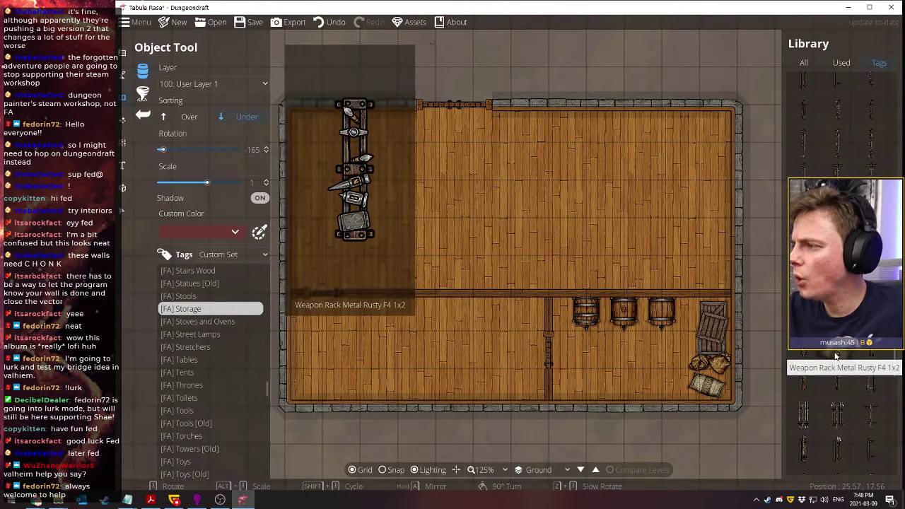
{"action": "scroll", "coordinate": [834, 362], "scroll_direction": "down", "scroll_amount": 1}
{"action": "left_click", "coordinate": [835, 362]}
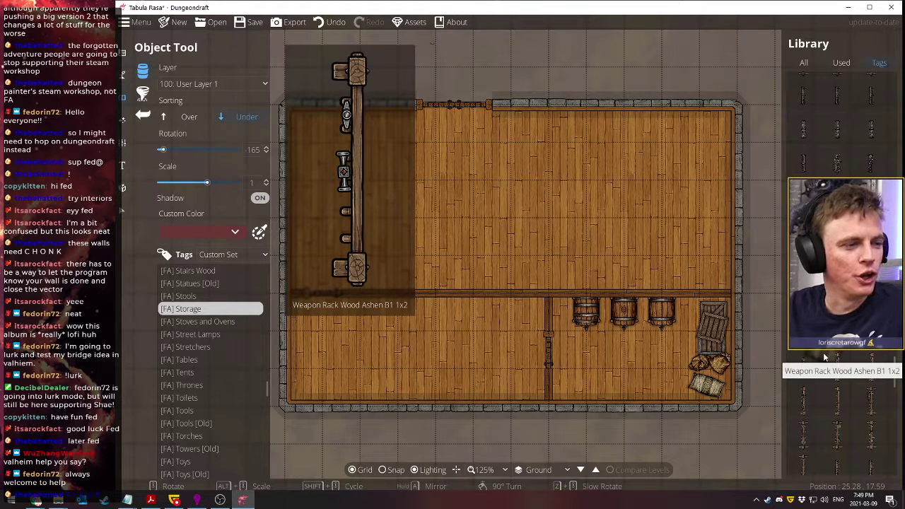
{"action": "left_click", "coordinate": [849, 375]}
{"action": "left_click", "coordinate": [848, 391]}
{"action": "left_click", "coordinate": [847, 392]}
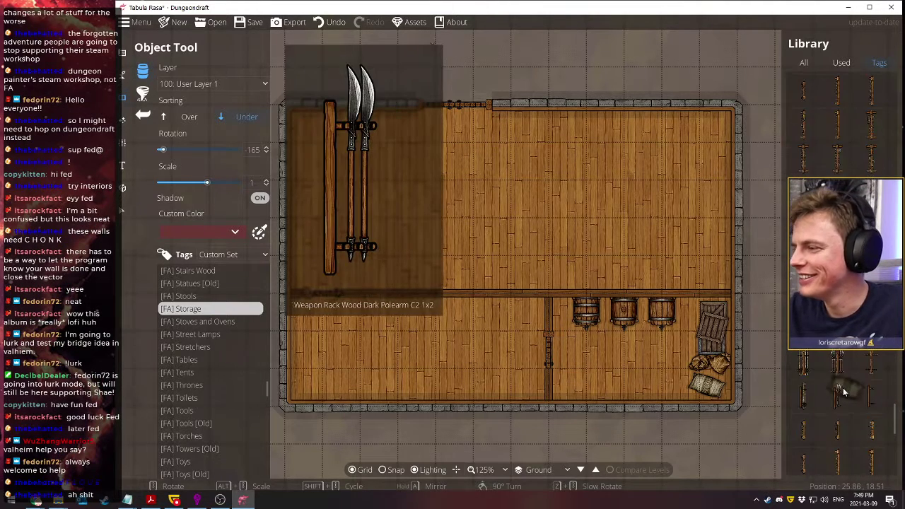
{"action": "scroll", "coordinate": [834, 387], "scroll_direction": "down", "scroll_amount": 2}
{"action": "left_click", "coordinate": [835, 388]}
{"action": "left_click", "coordinate": [826, 386]}
{"action": "scroll", "coordinate": [826, 385], "scroll_direction": "down", "scroll_amount": 2}
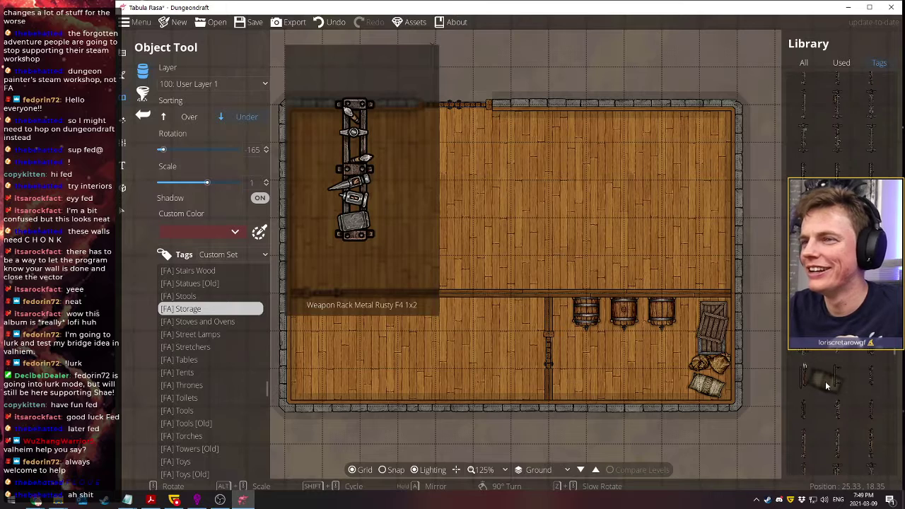
{"action": "scroll", "coordinate": [826, 385], "scroll_direction": "down", "scroll_amount": 5}
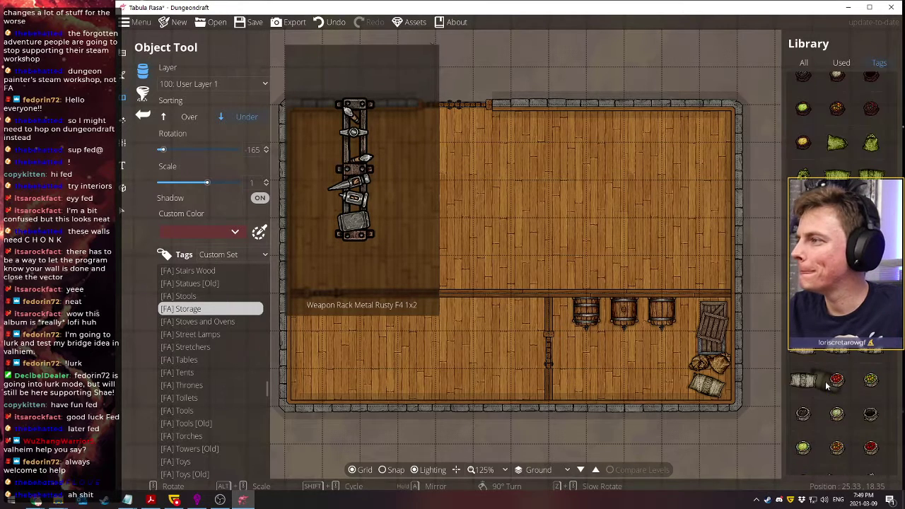
Place a 2x1 wine rack with green bottles at rotation -180 against the lower-right room's bottom wall, below the kegs
{"action": "scroll", "coordinate": [826, 381], "scroll_direction": "up", "scroll_amount": 3}
{"action": "left_click", "coordinate": [837, 319]}
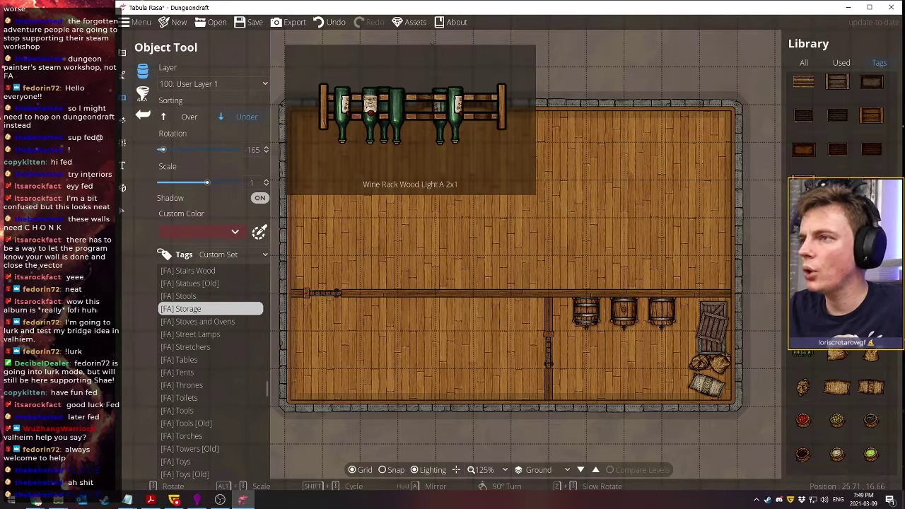
{"action": "left_click", "coordinate": [872, 319]}
{"action": "left_click", "coordinate": [803, 319]}
{"action": "left_click", "coordinate": [837, 319]}
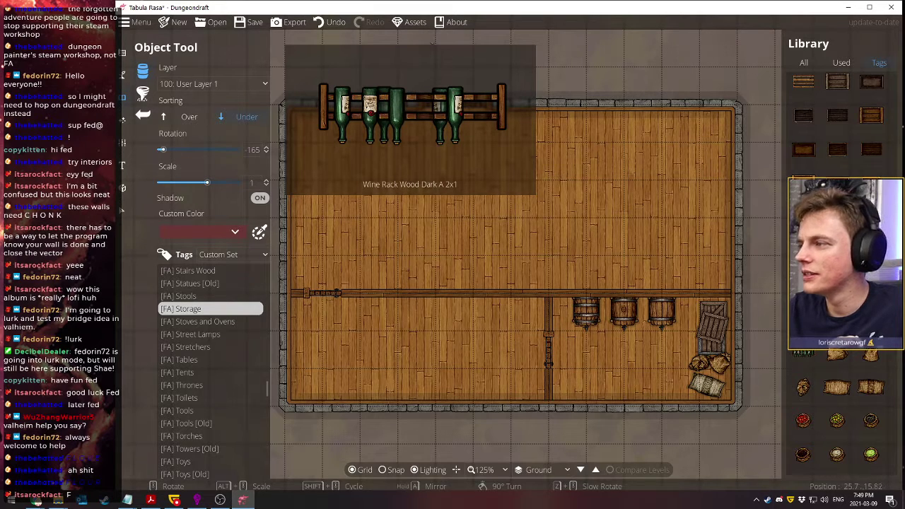
{"action": "scroll", "coordinate": [628, 389], "scroll_direction": "down", "scroll_amount": 2}
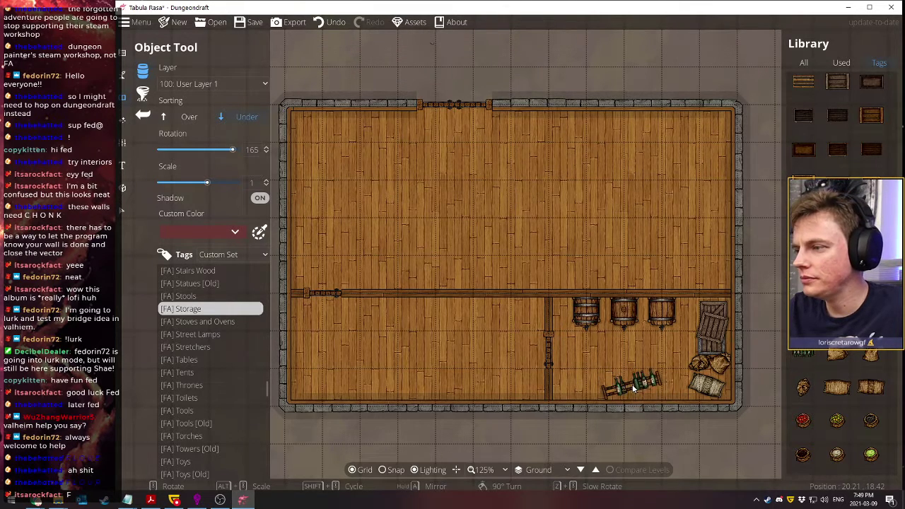
{"action": "scroll", "coordinate": [633, 386], "scroll_direction": "up", "scroll_amount": 1}
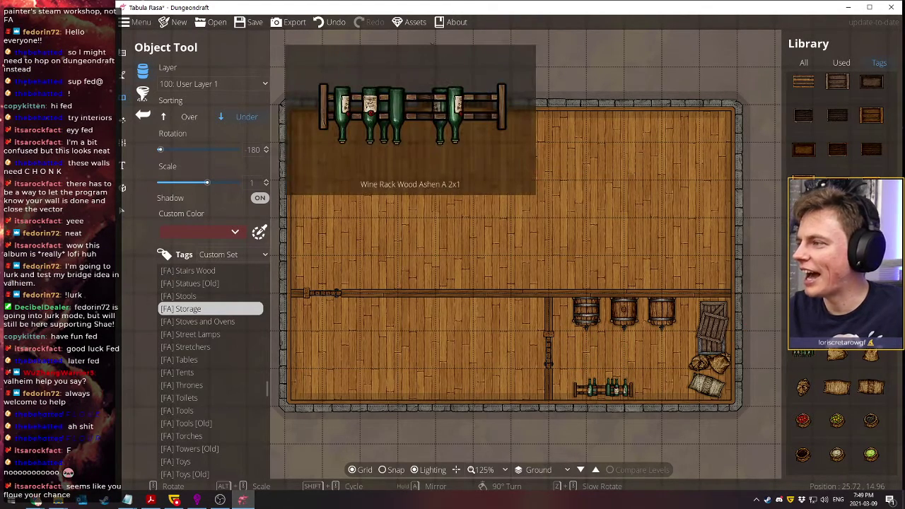
Place an open sack of red apples at rotation 15 just right of the wine rack, at about 20.6, 18.5
{"action": "mouse_move", "coordinate": [845, 353]}
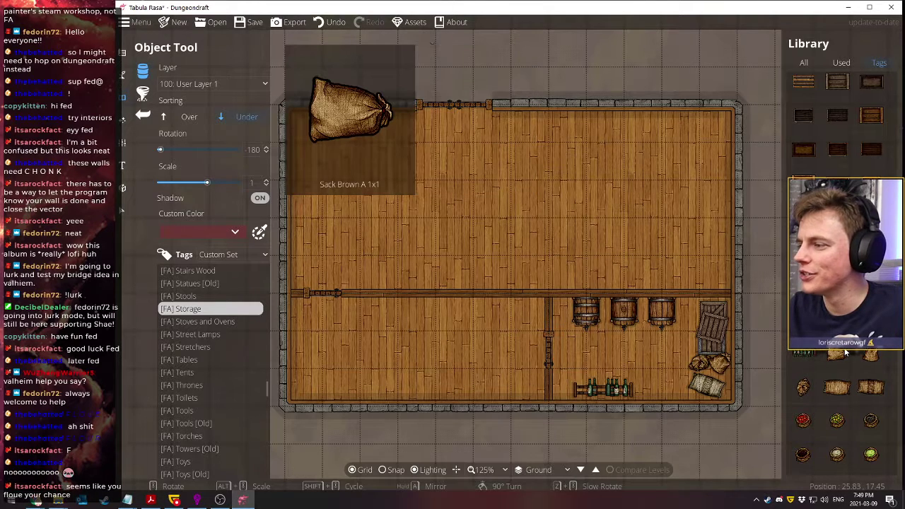
{"action": "scroll", "coordinate": [847, 349], "scroll_direction": "down", "scroll_amount": 2}
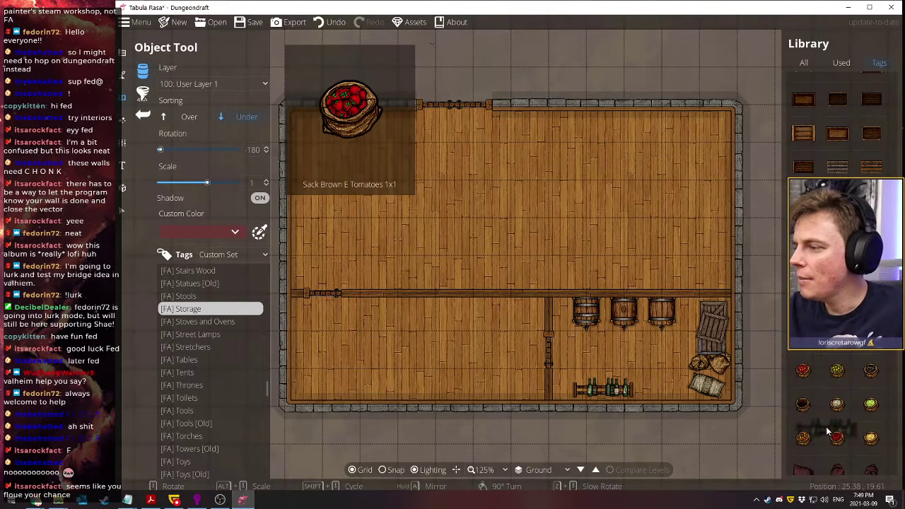
{"action": "left_click", "coordinate": [811, 376]}
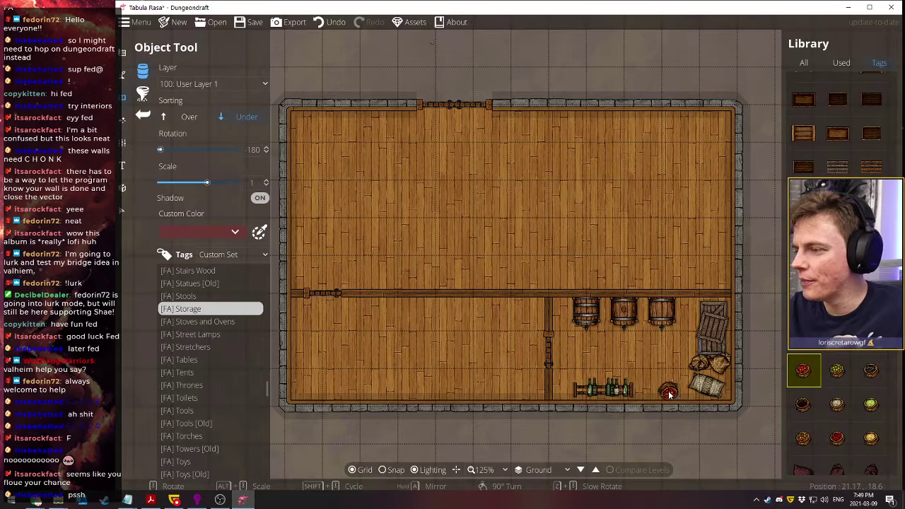
{"action": "scroll", "coordinate": [669, 392], "scroll_direction": "up", "scroll_amount": 4}
{"action": "scroll", "coordinate": [668, 394], "scroll_direction": "up", "scroll_amount": 9}
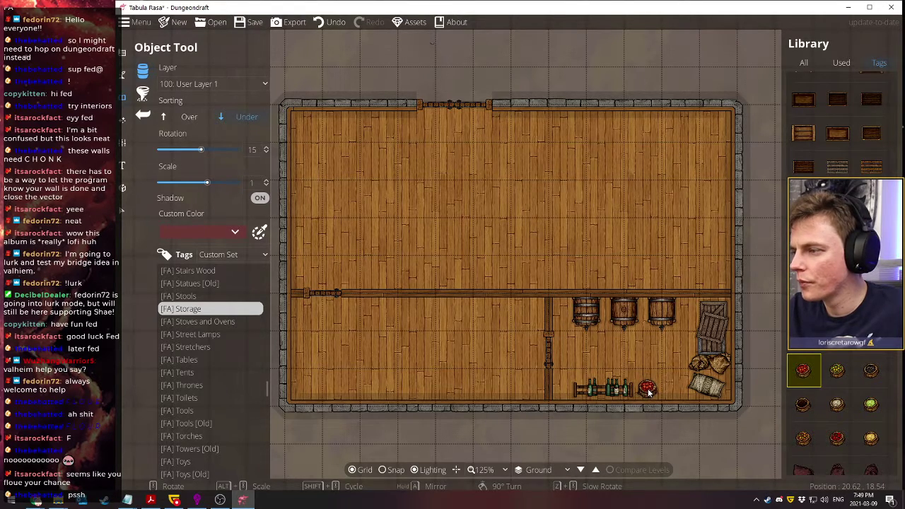
{"action": "left_click", "coordinate": [649, 394]}
Place an open sack with orange-brown contents at rotation 15 right of the red apple sack, at about 21.2, 18.6
{"action": "mouse_move", "coordinate": [837, 403]}
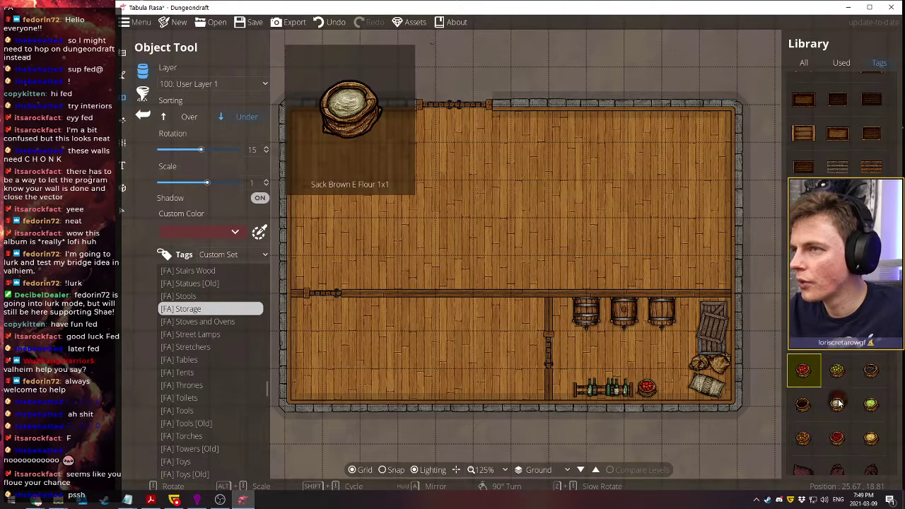
{"action": "mouse_move", "coordinate": [803, 404]}
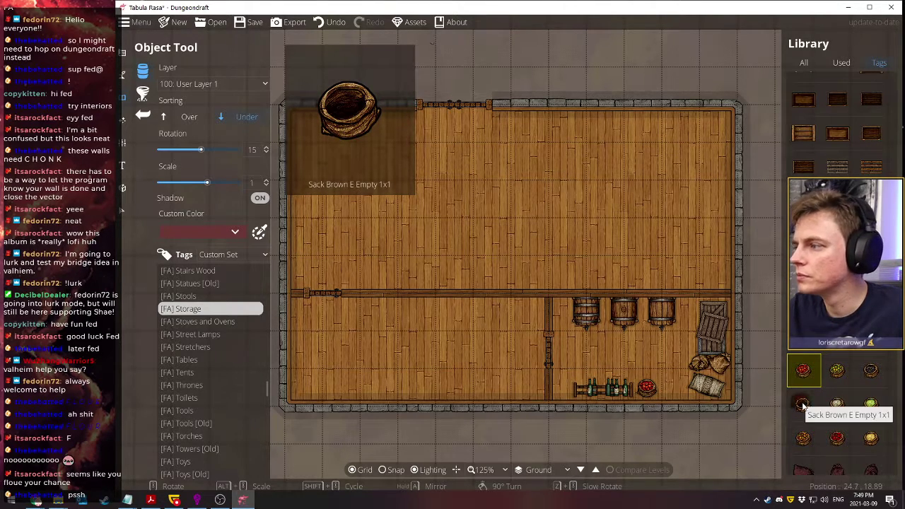
{"action": "left_click", "coordinate": [813, 440]}
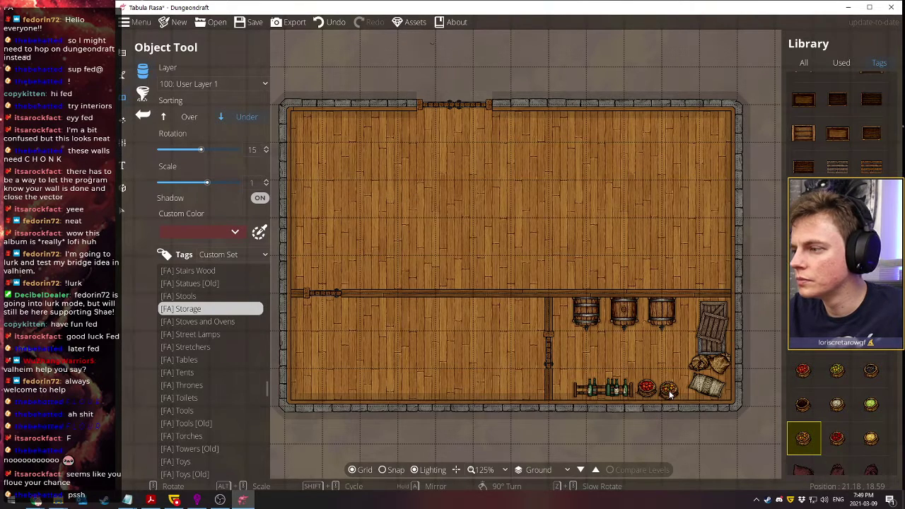
{"action": "left_click", "coordinate": [671, 395]}
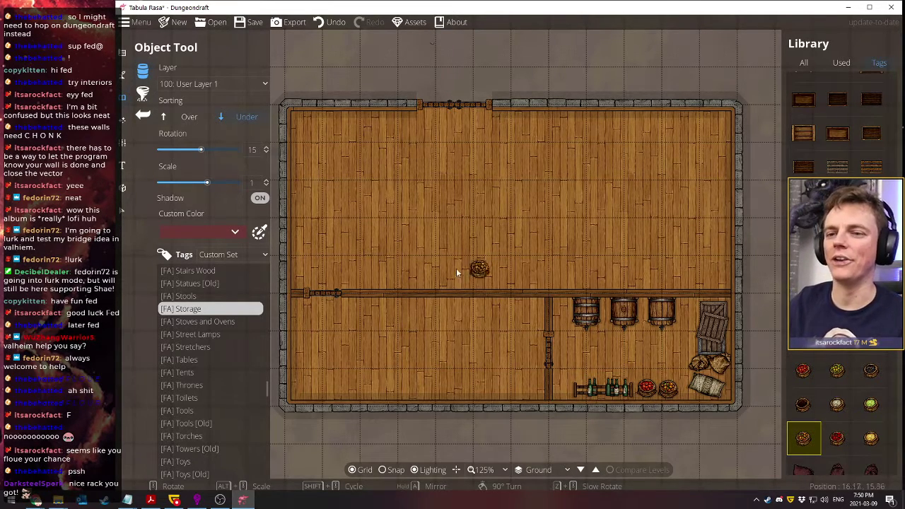
Switch to the [FA] Stools tag, place an orange-brown-filled sack in the upper room, and undo the placement
{"action": "left_click", "coordinate": [179, 298]}
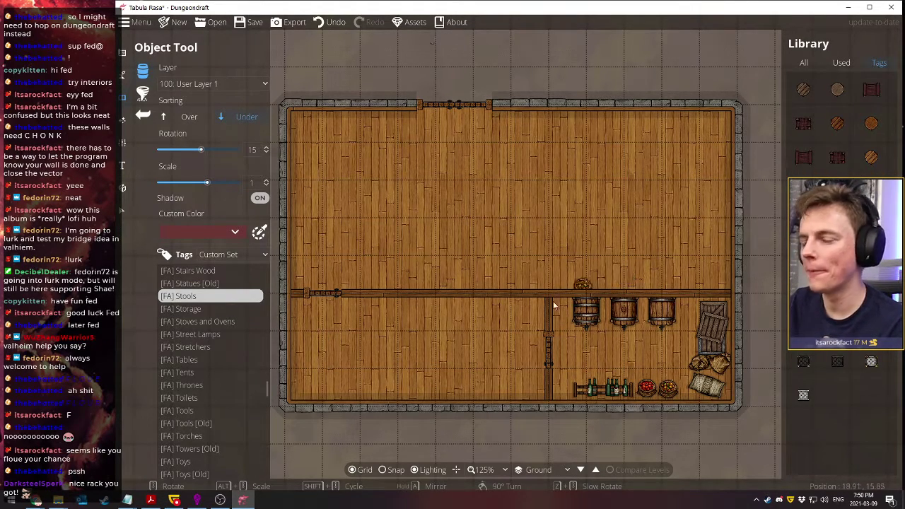
{"action": "left_click", "coordinate": [631, 161]}
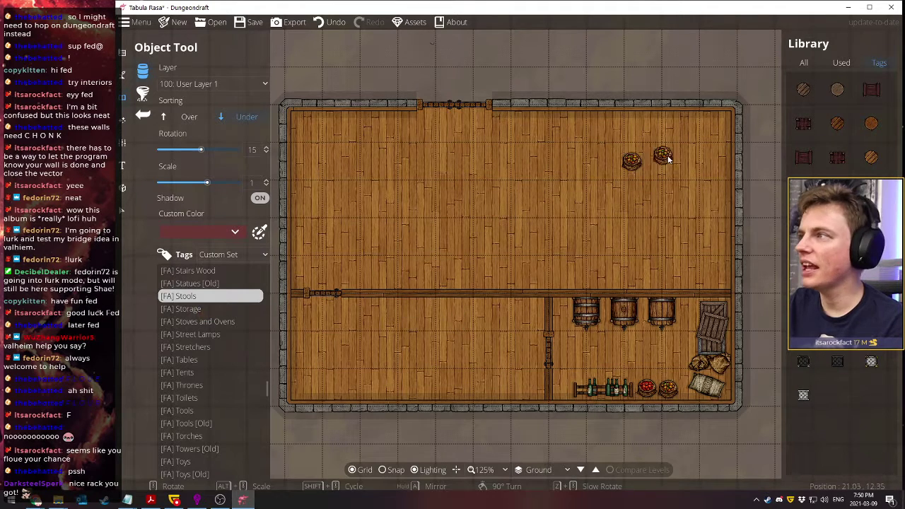
{"action": "left_click", "coordinate": [611, 185]}
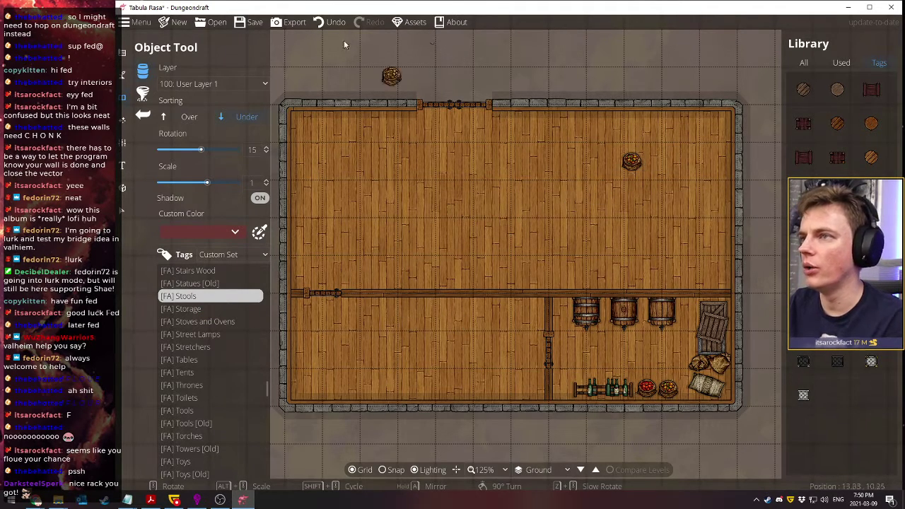
{"action": "left_click", "coordinate": [330, 22]}
{"action": "left_click", "coordinate": [330, 22]}
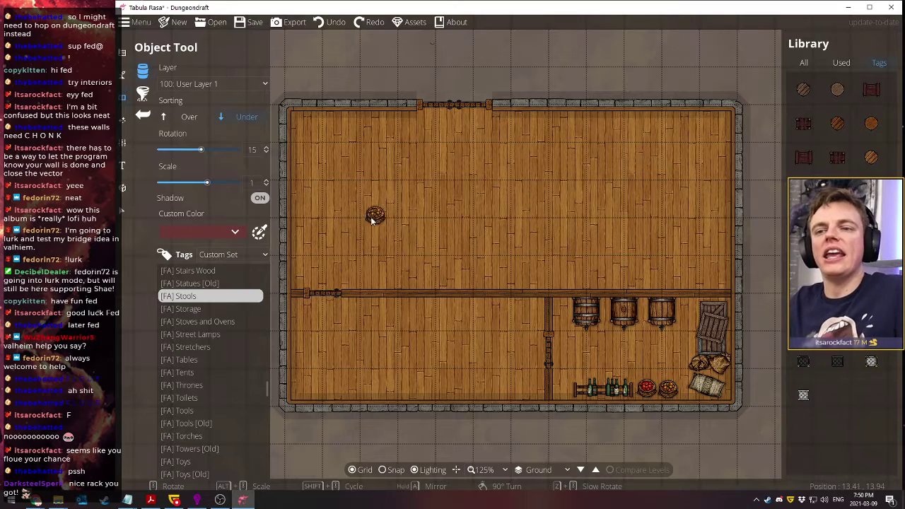
{"action": "left_click", "coordinate": [236, 254]}
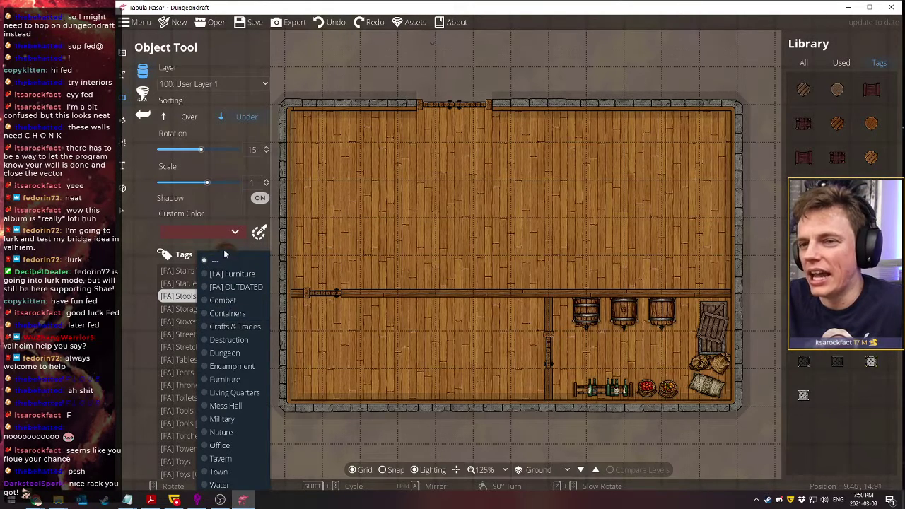
{"action": "left_click", "coordinate": [209, 253]}
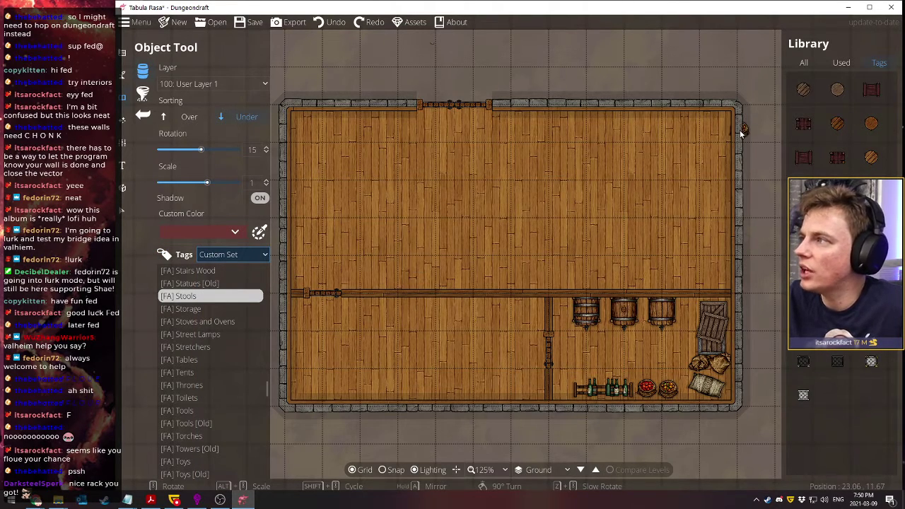
Search the full object library for "bar"
{"action": "left_click", "coordinate": [806, 65]}
{"action": "left_click", "coordinate": [847, 79]}
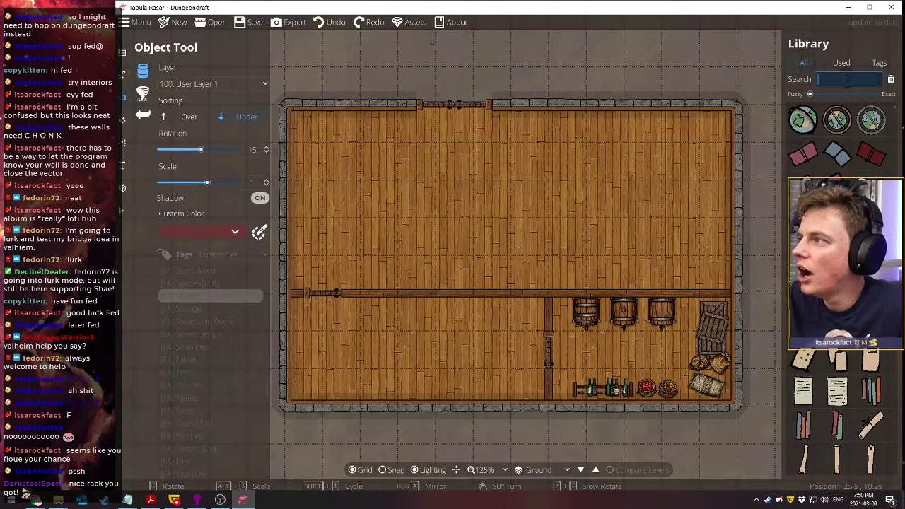
{"action": "type", "text": "ba"}
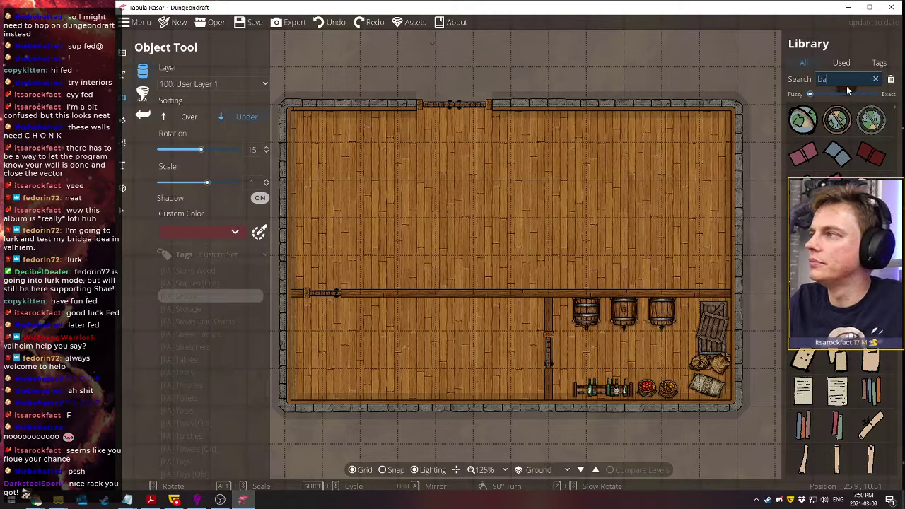
{"action": "type", "text": "r"}
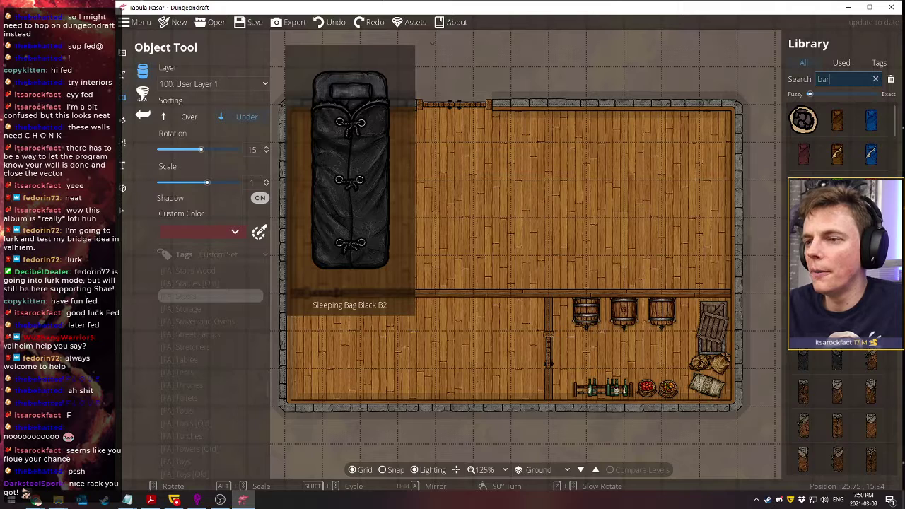
Browse the "bar" search results down to the bar counters and preview the dark wood 3x1 and 2x2 pieces
{"action": "scroll", "coordinate": [350, 170], "scroll_direction": "down", "scroll_amount": 1}
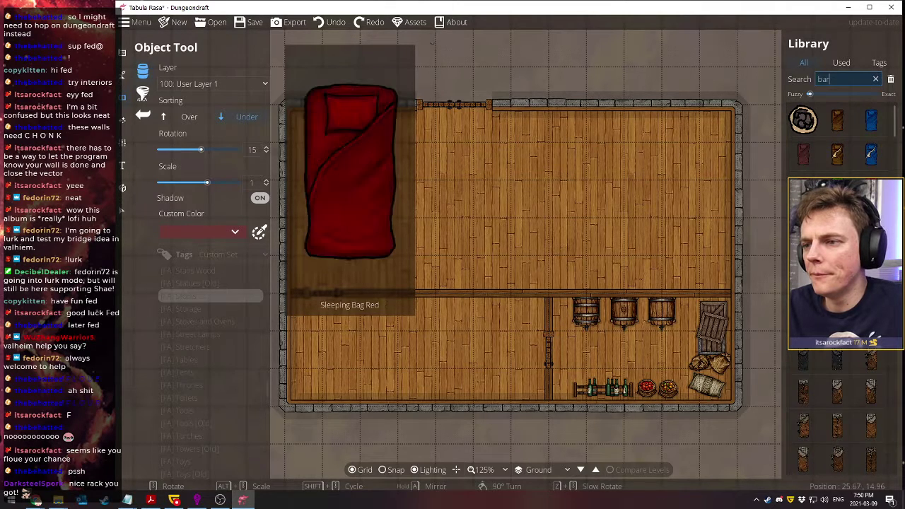
{"action": "scroll", "coordinate": [350, 170], "scroll_direction": "down", "scroll_amount": 3}
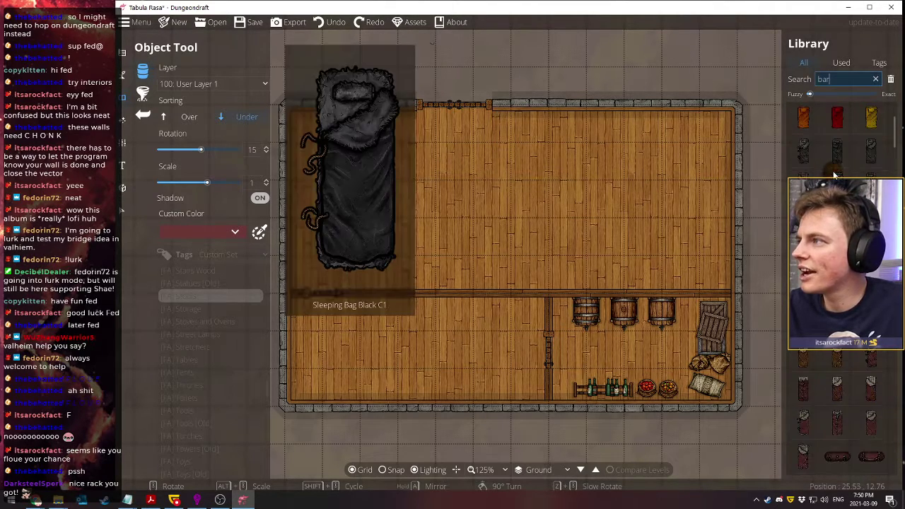
{"action": "scroll", "coordinate": [350, 170], "scroll_direction": "down", "scroll_amount": 3}
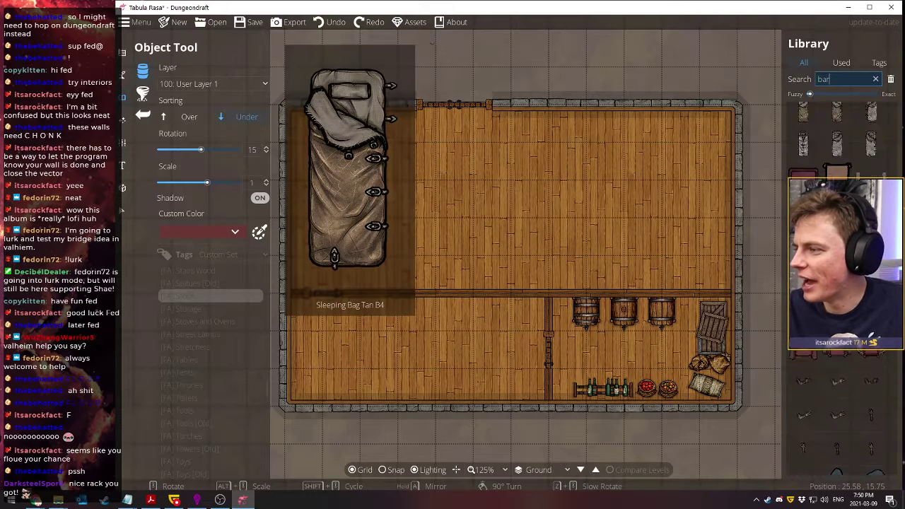
{"action": "scroll", "coordinate": [350, 170], "scroll_direction": "down", "scroll_amount": 1}
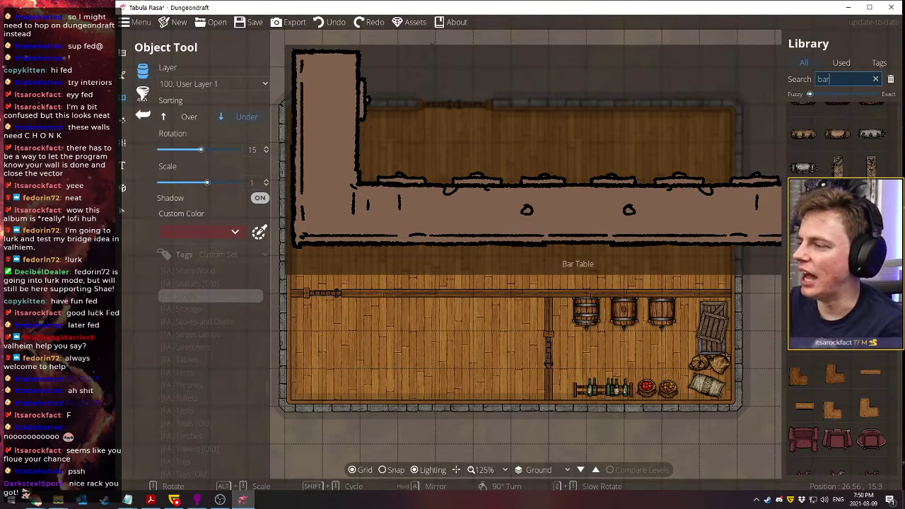
{"action": "scroll", "coordinate": [410, 176], "scroll_direction": "down", "scroll_amount": 1}
{"action": "scroll", "coordinate": [425, 177], "scroll_direction": "down", "scroll_amount": 1}
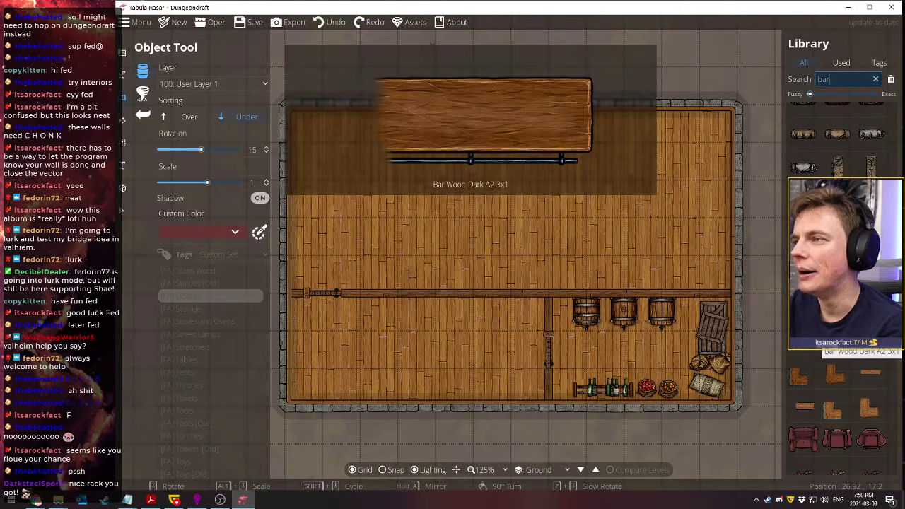
{"action": "mouse_move", "coordinate": [839, 357]}
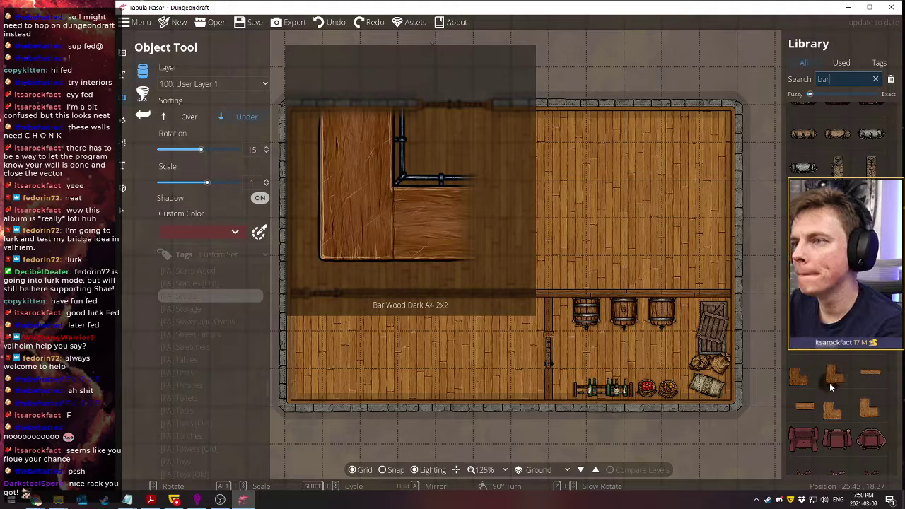
{"action": "mouse_move", "coordinate": [836, 398]}
Look through the remaining "bar" results past the barrels and tree branches, and return to the light wood bar counters
{"action": "scroll", "coordinate": [836, 406], "scroll_direction": "down", "scroll_amount": 4}
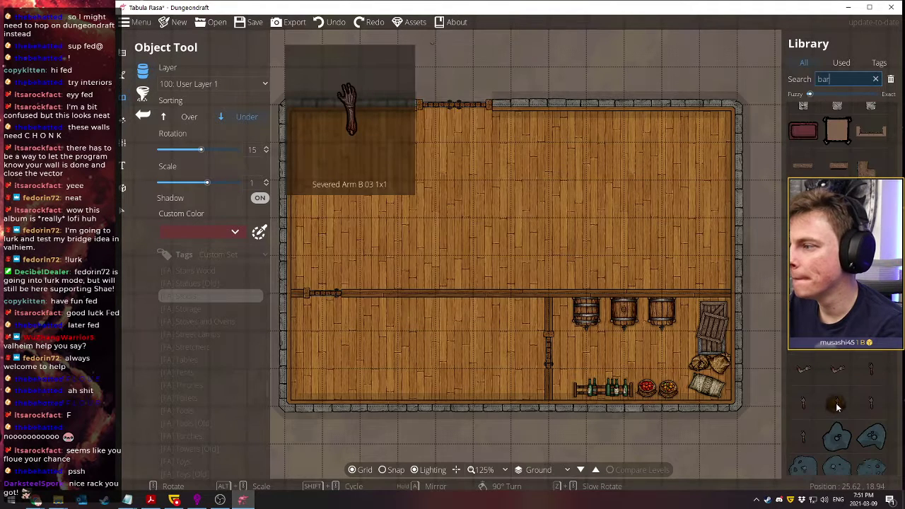
{"action": "scroll", "coordinate": [838, 396], "scroll_direction": "down", "scroll_amount": 3}
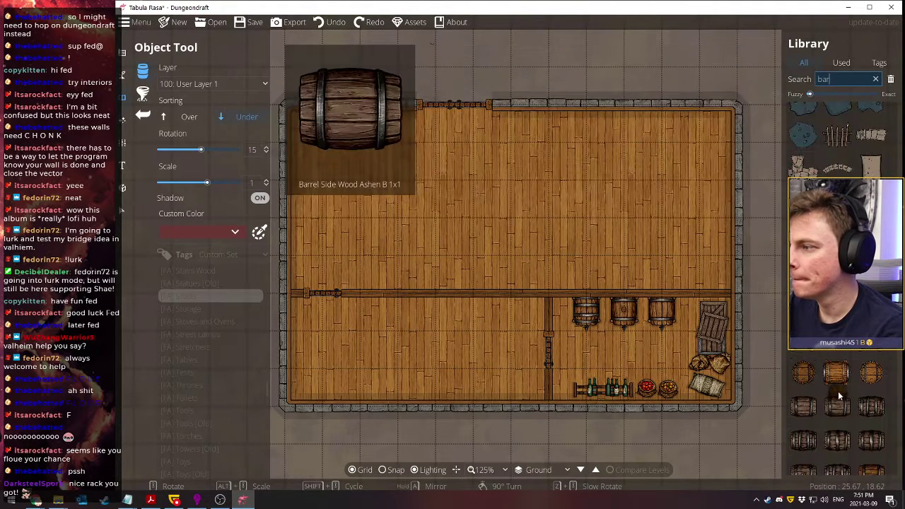
{"action": "scroll", "coordinate": [839, 383], "scroll_direction": "down", "scroll_amount": 4}
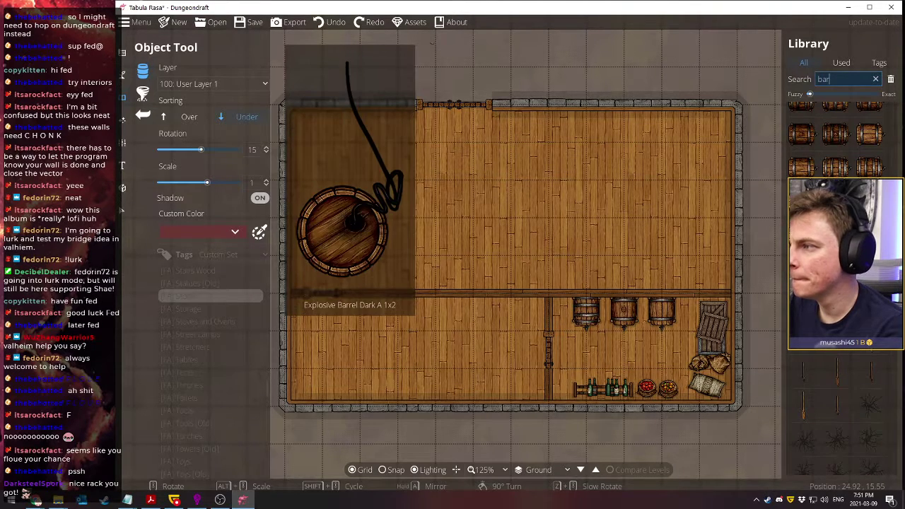
{"action": "scroll", "coordinate": [839, 396], "scroll_direction": "down", "scroll_amount": 5}
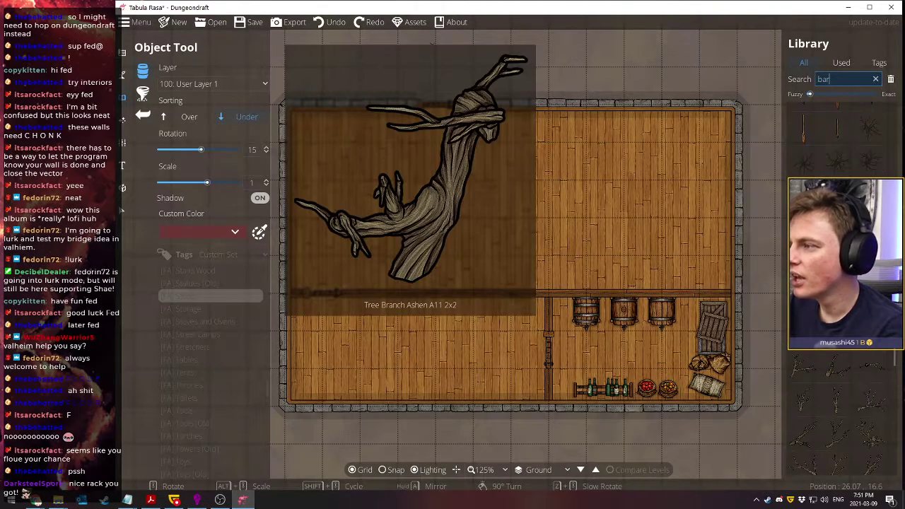
{"action": "scroll", "coordinate": [839, 396], "scroll_direction": "down", "scroll_amount": 4}
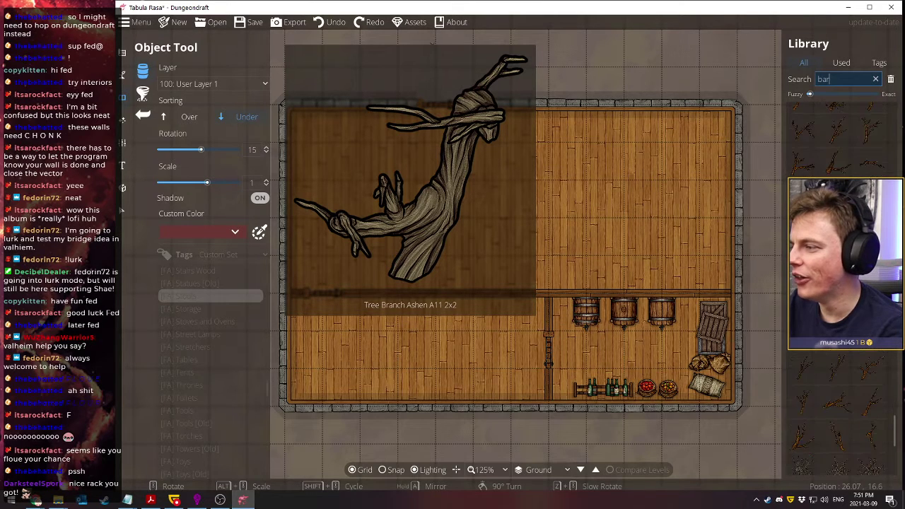
{"action": "scroll", "coordinate": [838, 396], "scroll_direction": "up", "scroll_amount": 3}
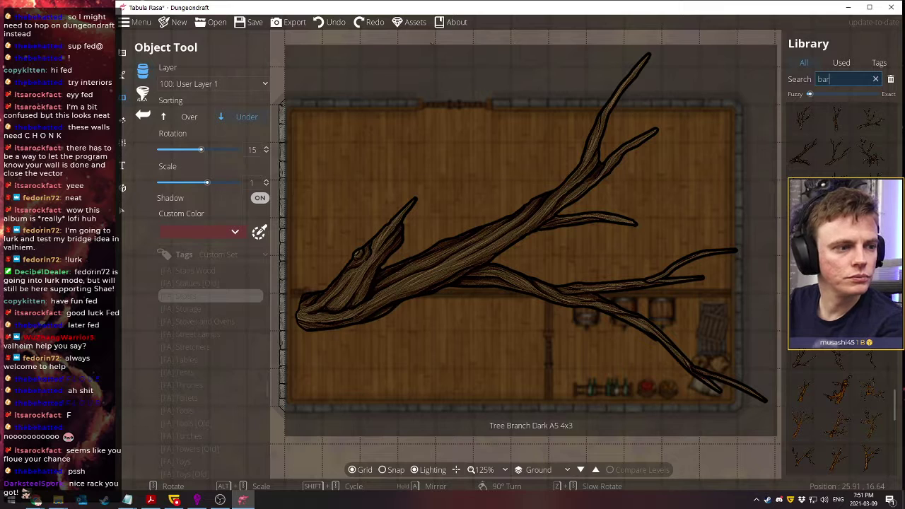
{"action": "scroll", "coordinate": [839, 396], "scroll_direction": "up", "scroll_amount": 2}
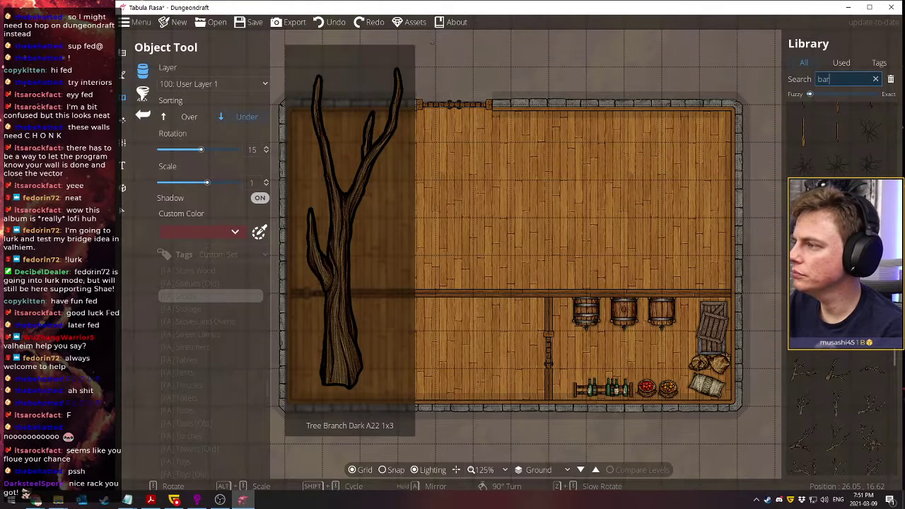
{"action": "scroll", "coordinate": [837, 166], "scroll_direction": "up", "scroll_amount": 2}
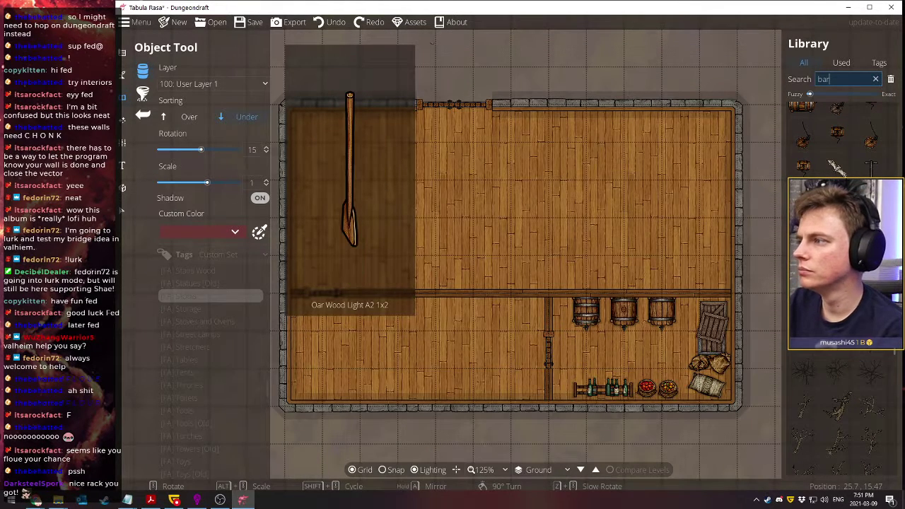
{"action": "scroll", "coordinate": [837, 166], "scroll_direction": "up", "scroll_amount": 3}
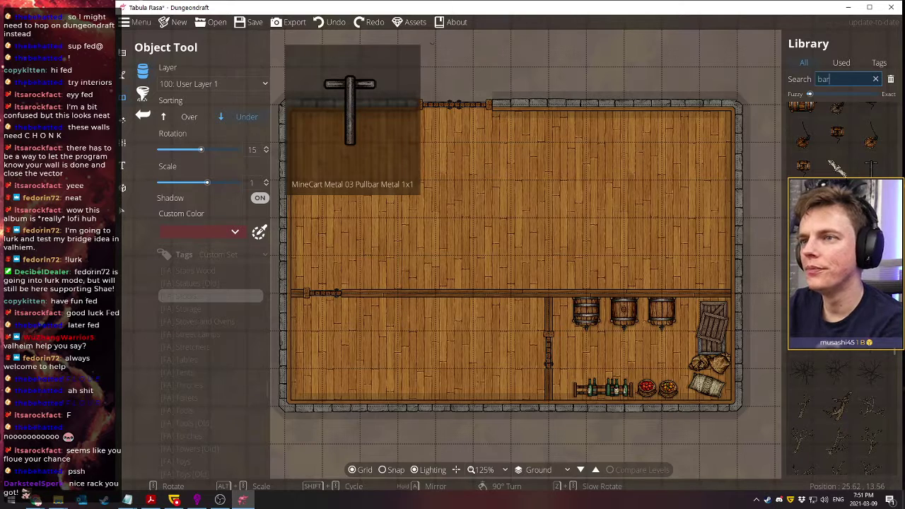
{"action": "scroll", "coordinate": [837, 166], "scroll_direction": "up", "scroll_amount": 5}
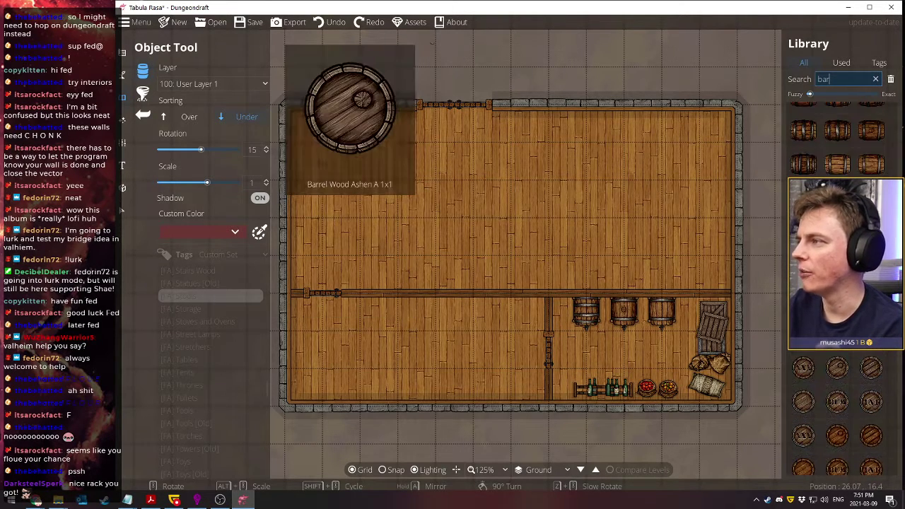
{"action": "scroll", "coordinate": [837, 166], "scroll_direction": "up", "scroll_amount": 5}
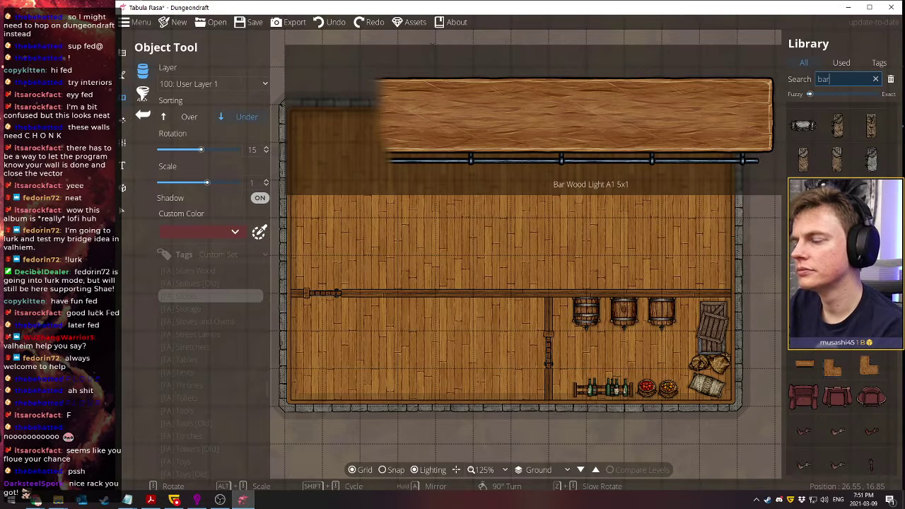
Place a Bar Wood Light A1 5x1 counter at rotation -180 against the upper room's left wall, at about 12.7, 14.3
{"action": "left_click", "coordinate": [803, 329]}
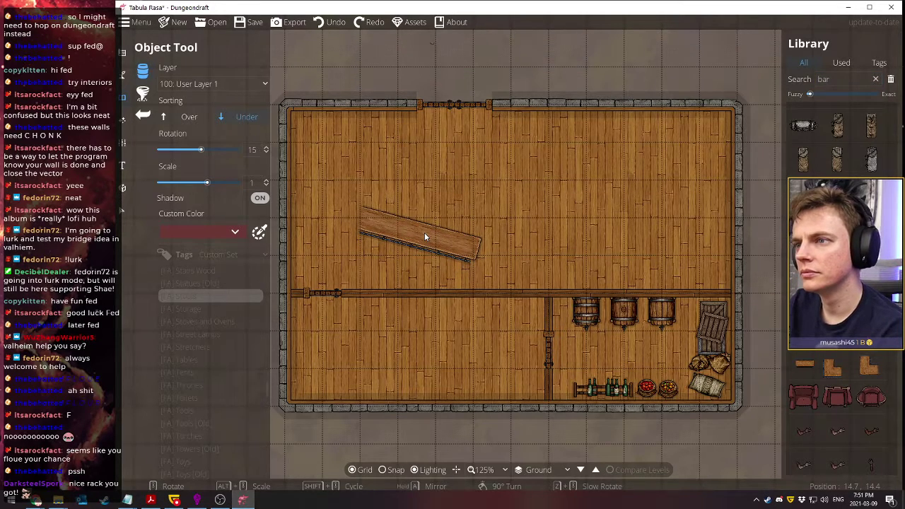
{"action": "scroll", "coordinate": [424, 233], "scroll_direction": "down", "scroll_amount": 1}
{"action": "scroll", "coordinate": [425, 232], "scroll_direction": "up", "scroll_amount": 11}
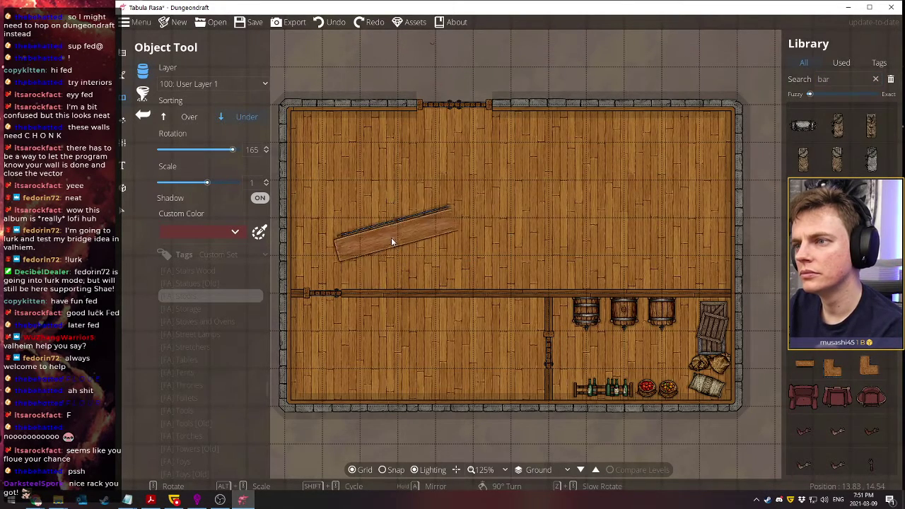
{"action": "scroll", "coordinate": [389, 240], "scroll_direction": "up", "scroll_amount": 1}
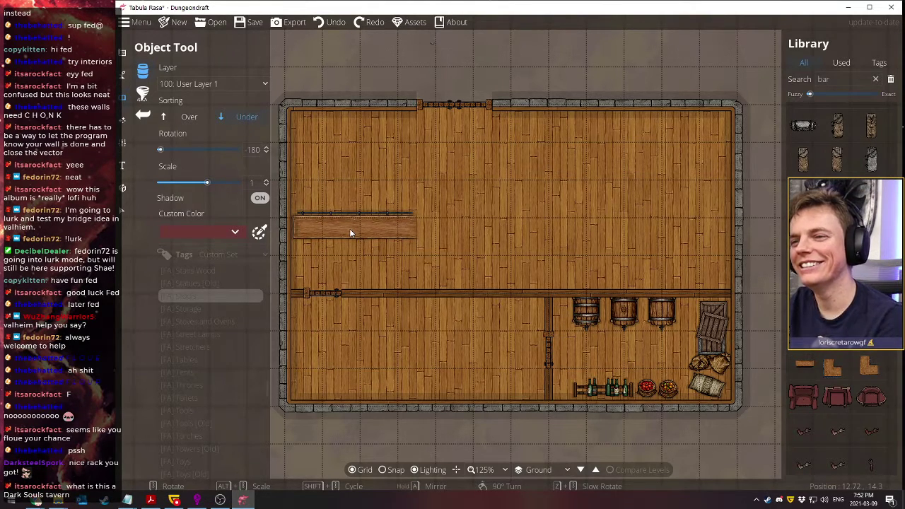
{"action": "left_click", "coordinate": [349, 228]}
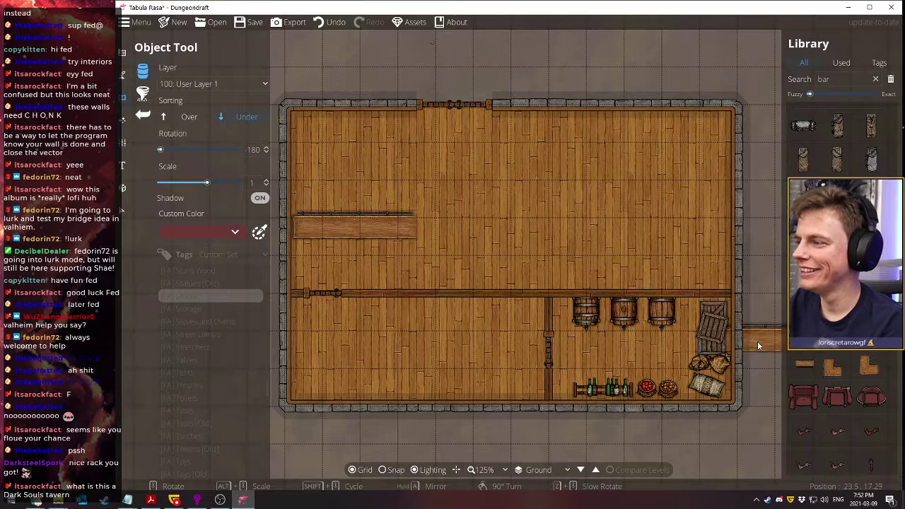
Extend the counter to the right with the shorter straight bar piece at rotation -180, placed at about 15.0, 14.3
{"action": "left_click", "coordinate": [802, 366]}
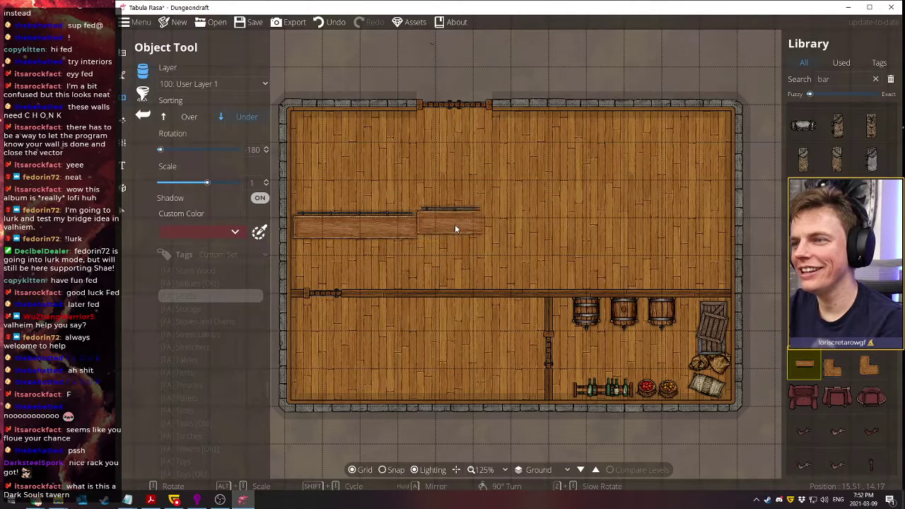
{"action": "scroll", "coordinate": [455, 224], "scroll_direction": "down", "scroll_amount": 3}
{"action": "scroll", "coordinate": [456, 230], "scroll_direction": "up", "scroll_amount": 3}
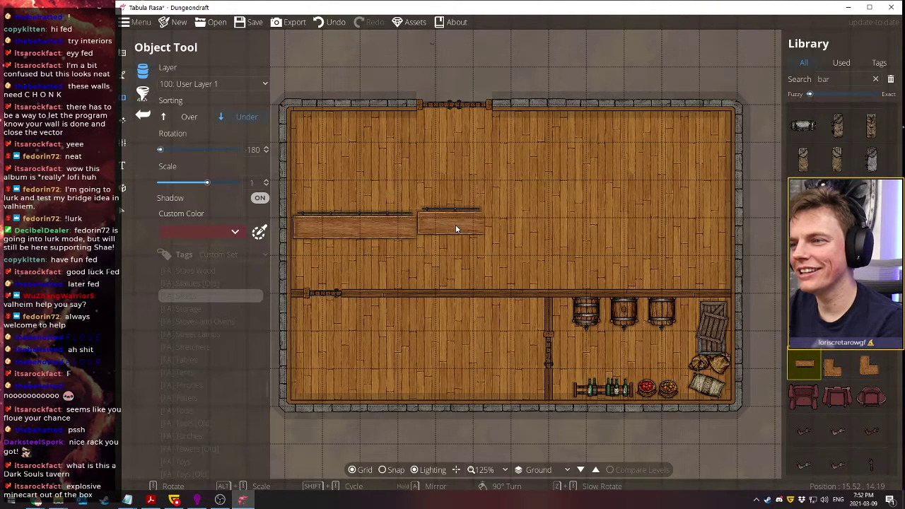
{"action": "scroll", "coordinate": [457, 229], "scroll_direction": "up", "scroll_amount": 12}
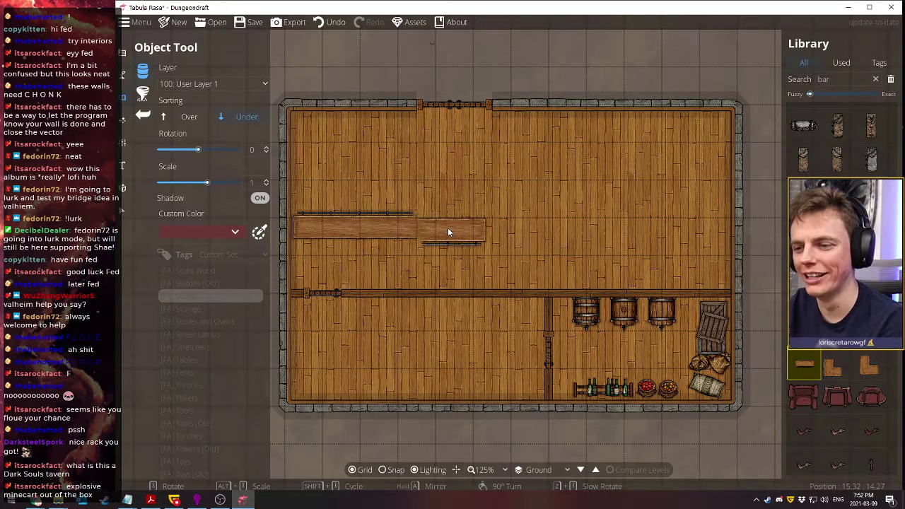
{"action": "scroll", "coordinate": [456, 229], "scroll_direction": "up", "scroll_amount": 12}
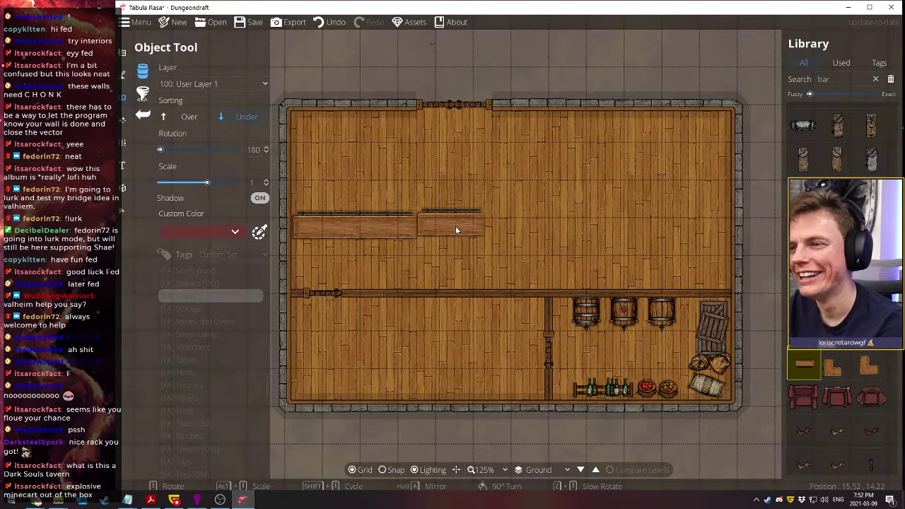
{"action": "scroll", "coordinate": [456, 231], "scroll_direction": "down", "scroll_amount": 3}
{"action": "scroll", "coordinate": [456, 229], "scroll_direction": "down", "scroll_amount": 9}
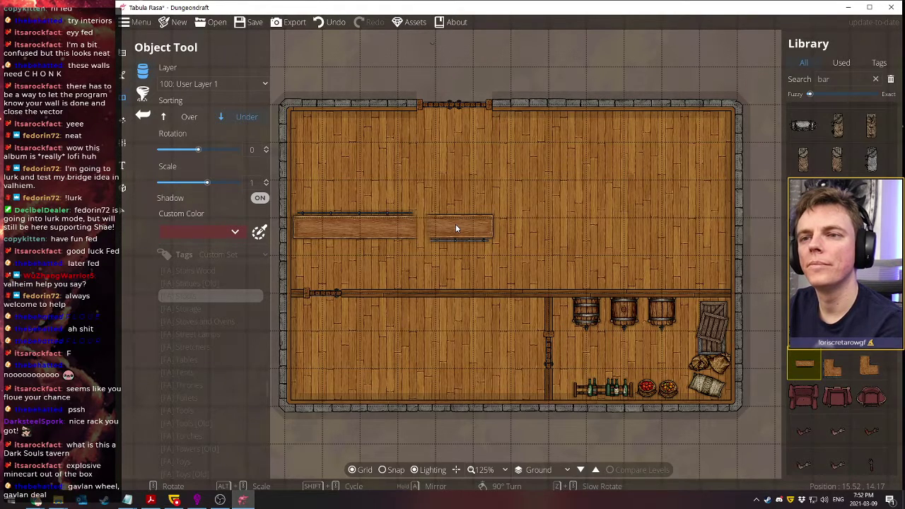
{"action": "scroll", "coordinate": [456, 228], "scroll_direction": "down", "scroll_amount": 1}
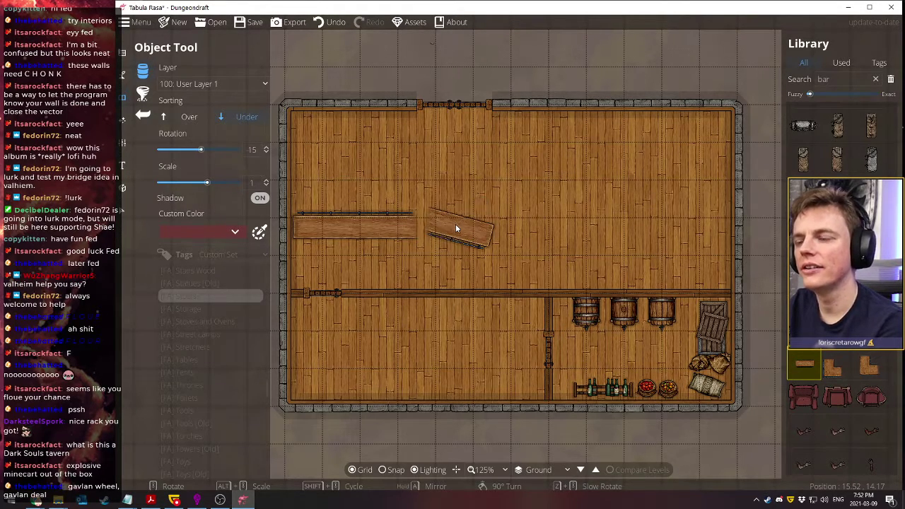
{"action": "scroll", "coordinate": [456, 228], "scroll_direction": "up", "scroll_amount": 1}
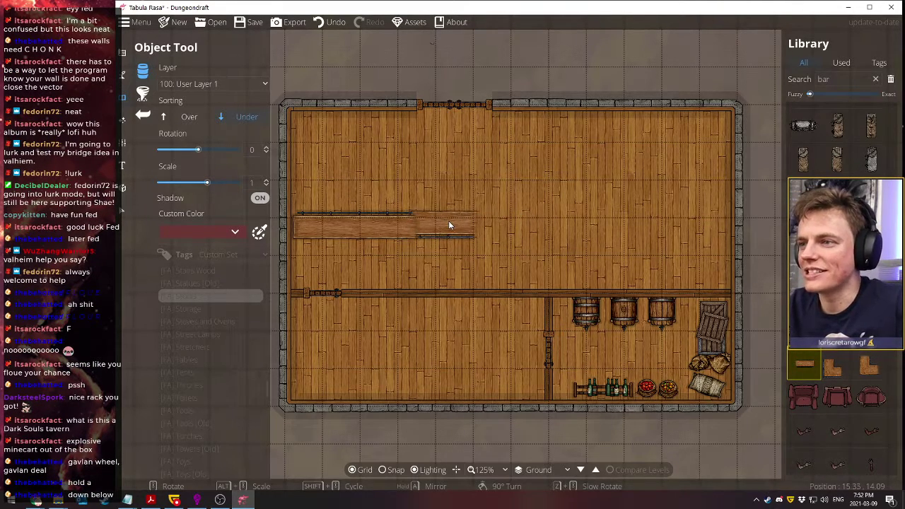
{"action": "scroll", "coordinate": [448, 224], "scroll_direction": "down", "scroll_amount": 9}
{"action": "scroll", "coordinate": [449, 225], "scroll_direction": "down", "scroll_amount": 3}
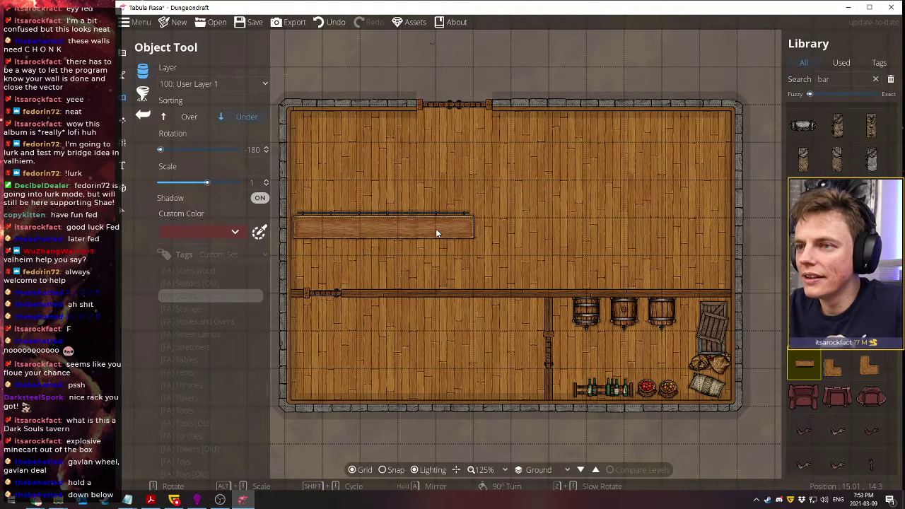
{"action": "left_click", "coordinate": [436, 229]}
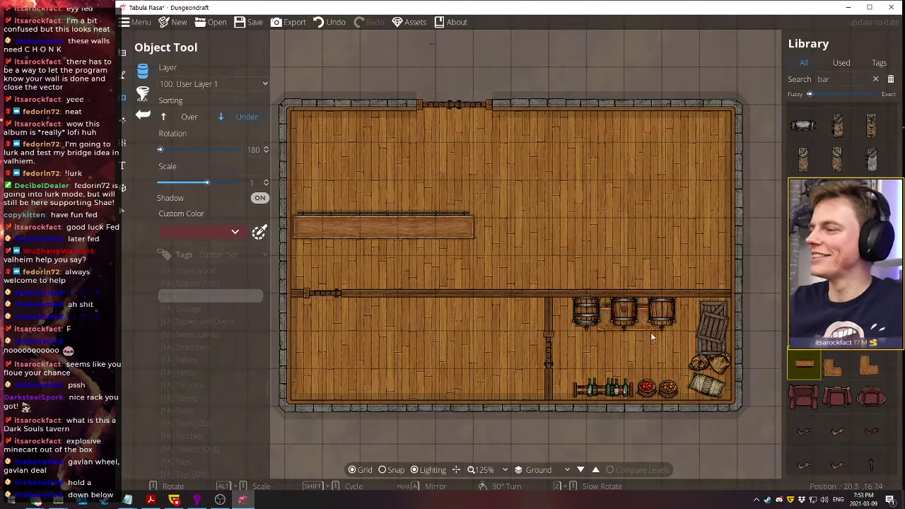
Show the [FA] Stools tag's assets and compare the round wooden stools over the floor above the bar counter
{"action": "mouse_move", "coordinate": [804, 365]}
{"action": "mouse_move", "coordinate": [871, 405]}
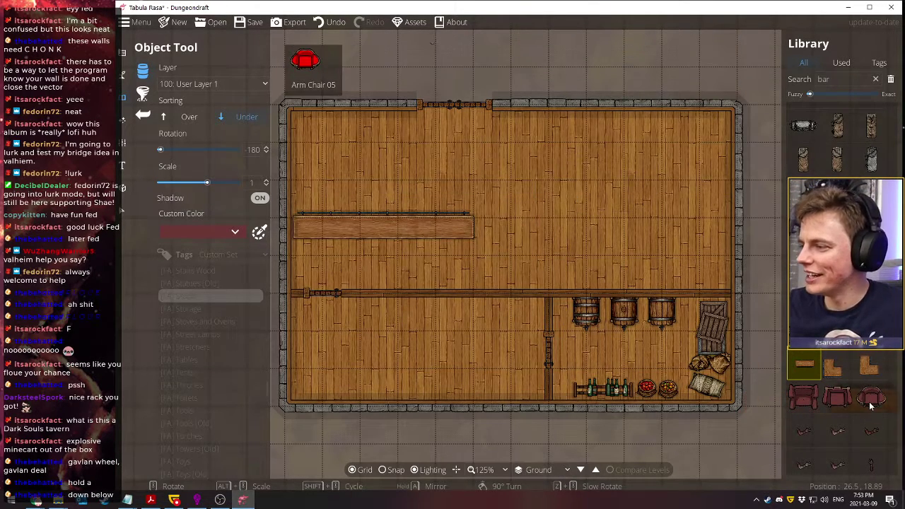
{"action": "mouse_move", "coordinate": [843, 400]}
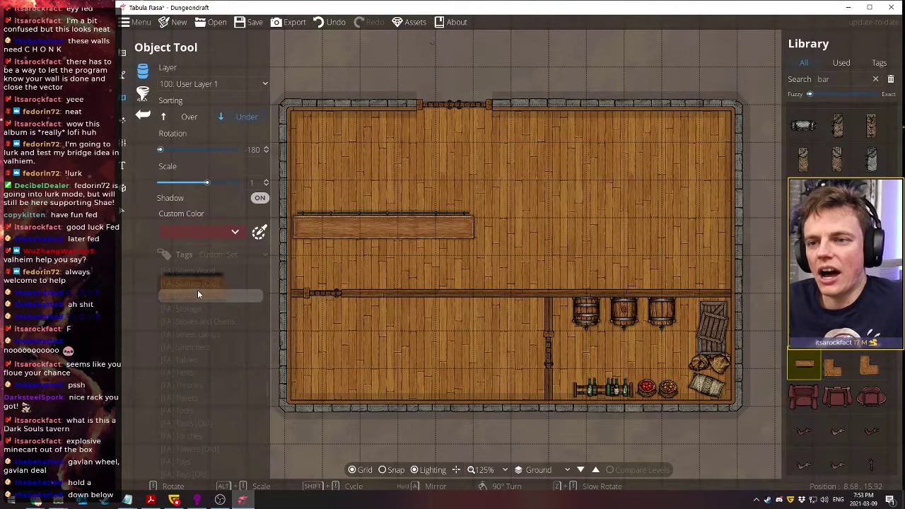
{"action": "left_click", "coordinate": [879, 63]}
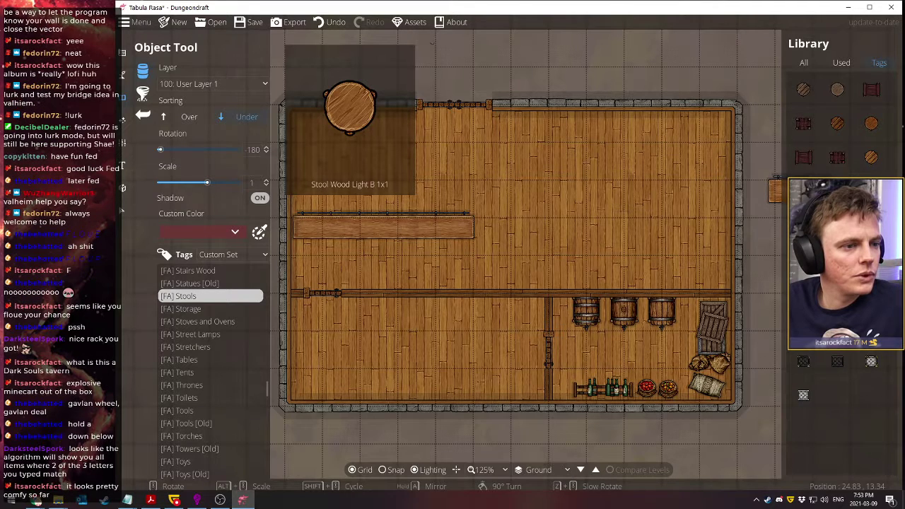
{"action": "left_click", "coordinate": [838, 191]}
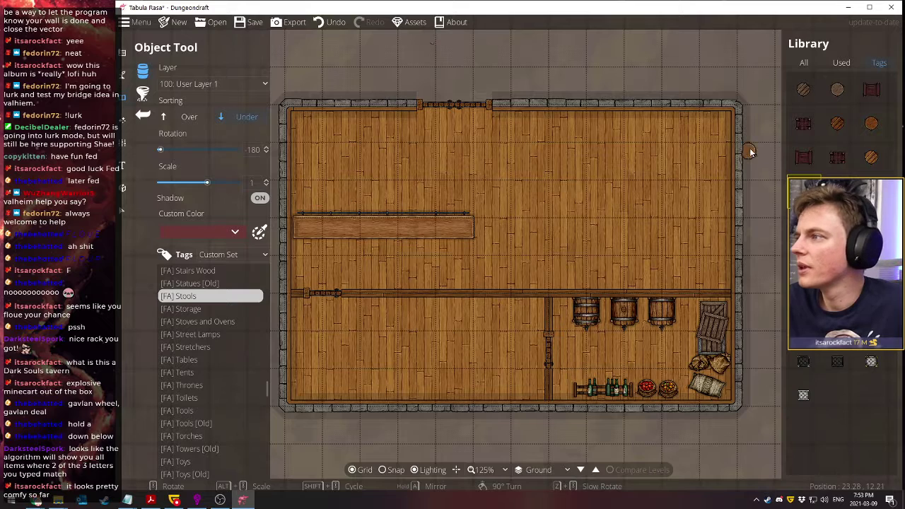
{"action": "left_click", "coordinate": [841, 126]}
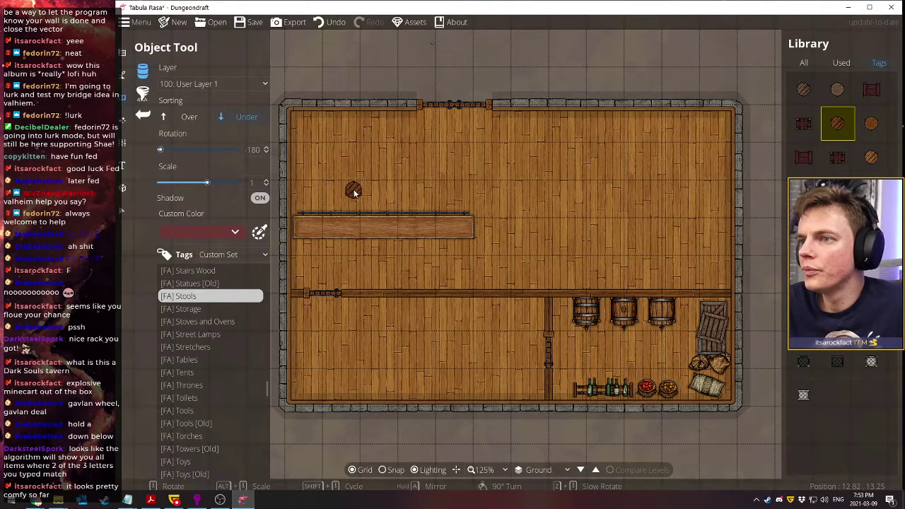
{"action": "left_click", "coordinate": [872, 123]}
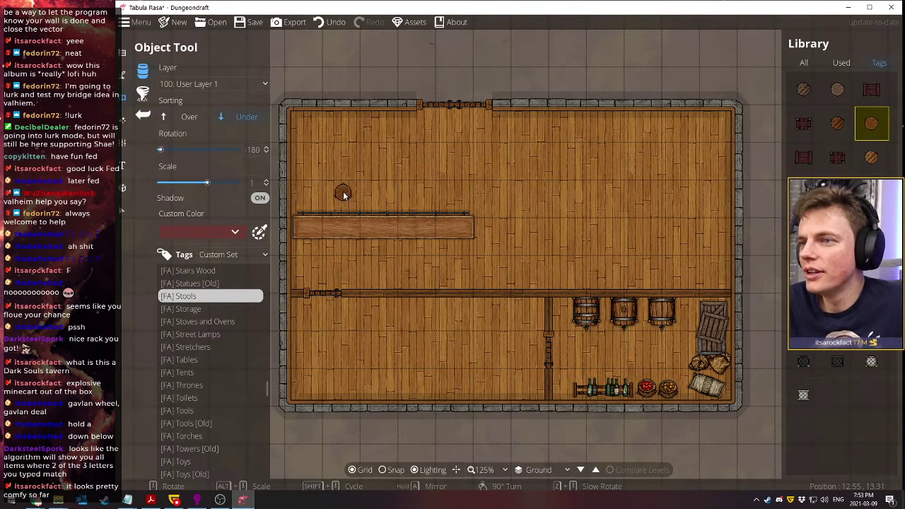
{"action": "left_click", "coordinate": [872, 157]}
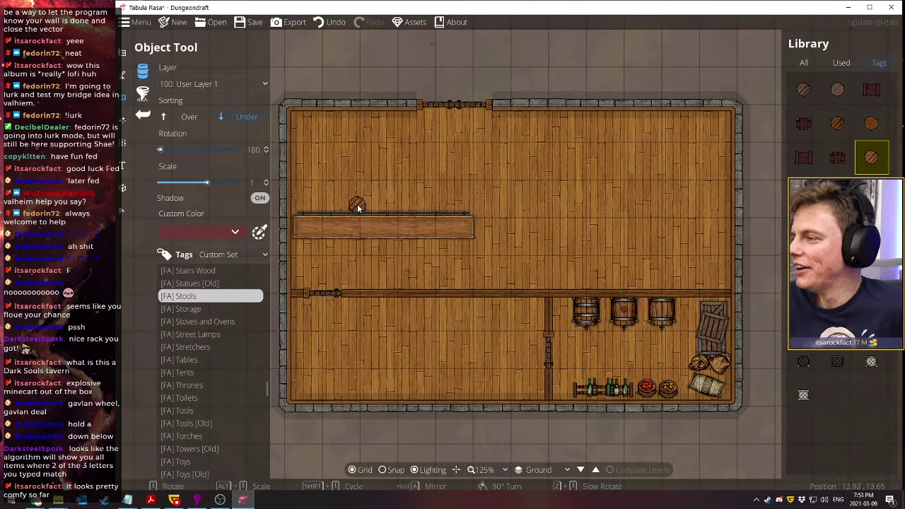
{"action": "mouse_move", "coordinate": [838, 89]}
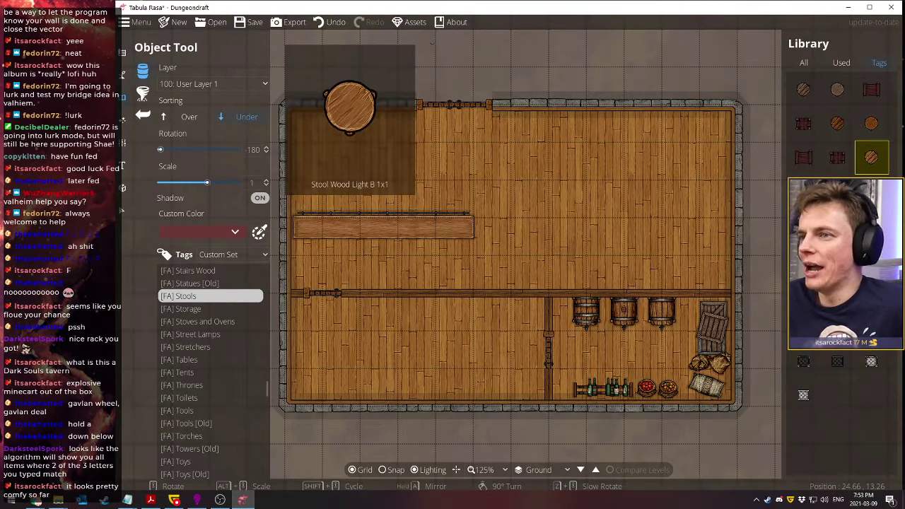
Place two dark slatted round stools above the bar counter, at about 11.9, 13.5 with rotation -165 and 14.2, 13.5 with rotation -120
{"action": "left_click", "coordinate": [837, 123]}
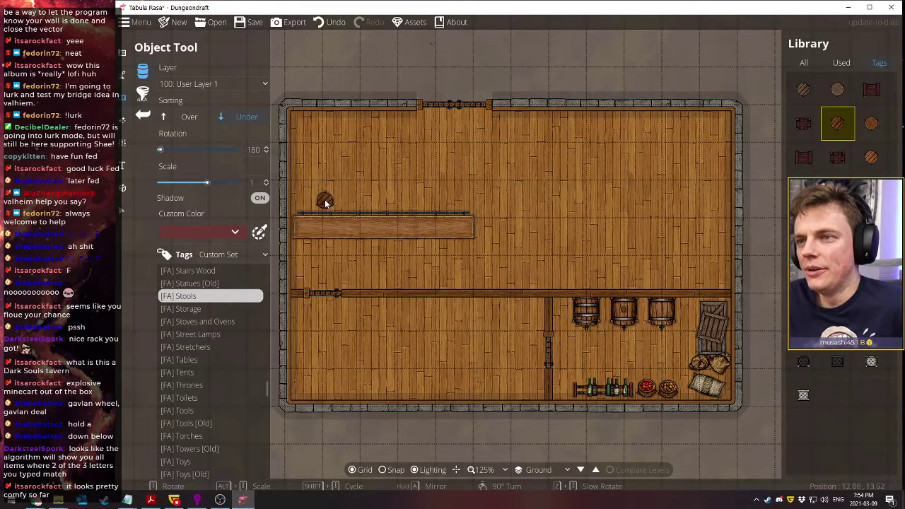
{"action": "scroll", "coordinate": [324, 199], "scroll_direction": "up", "scroll_amount": 1}
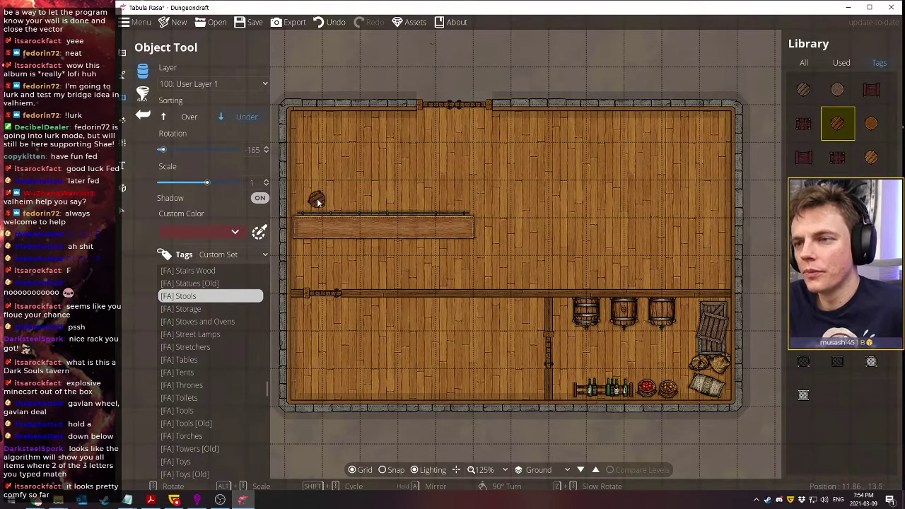
{"action": "left_click", "coordinate": [317, 198]}
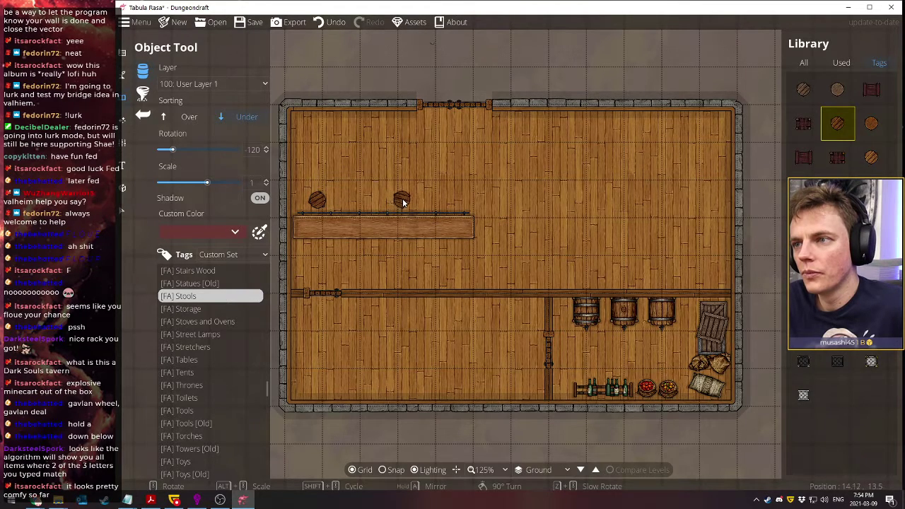
{"action": "left_click", "coordinate": [405, 198]}
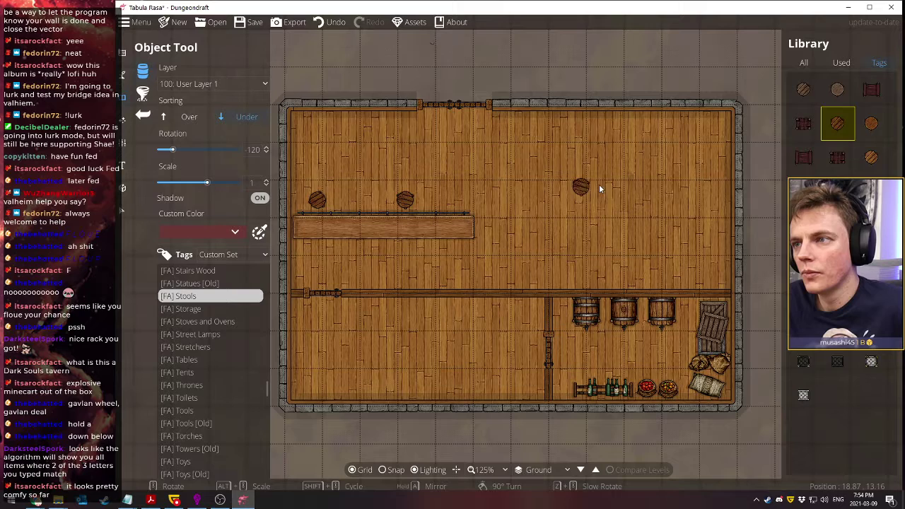
Add two plain-topped round stools along the bar counter, at about 13.4, 13.5 with rotation -90 and at about 15.7, 13.5
{"action": "left_click", "coordinate": [872, 133]}
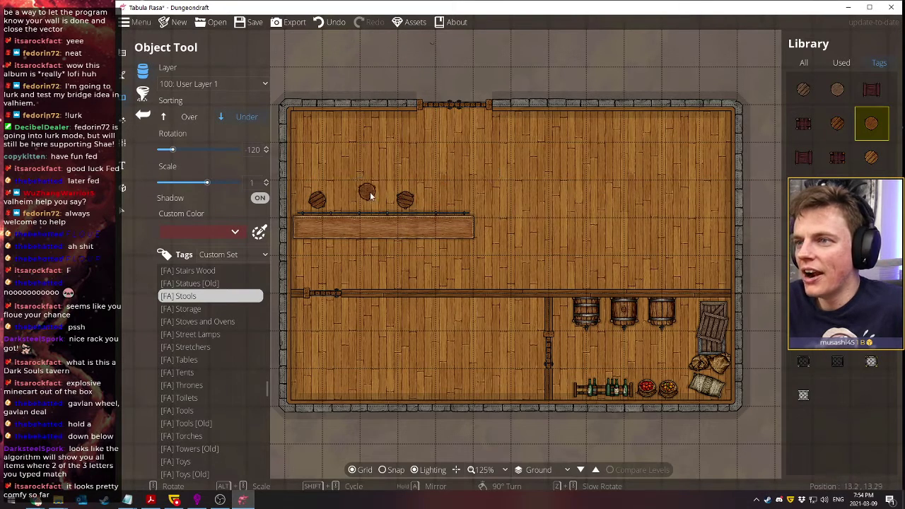
{"action": "scroll", "coordinate": [374, 197], "scroll_direction": "down", "scroll_amount": 5}
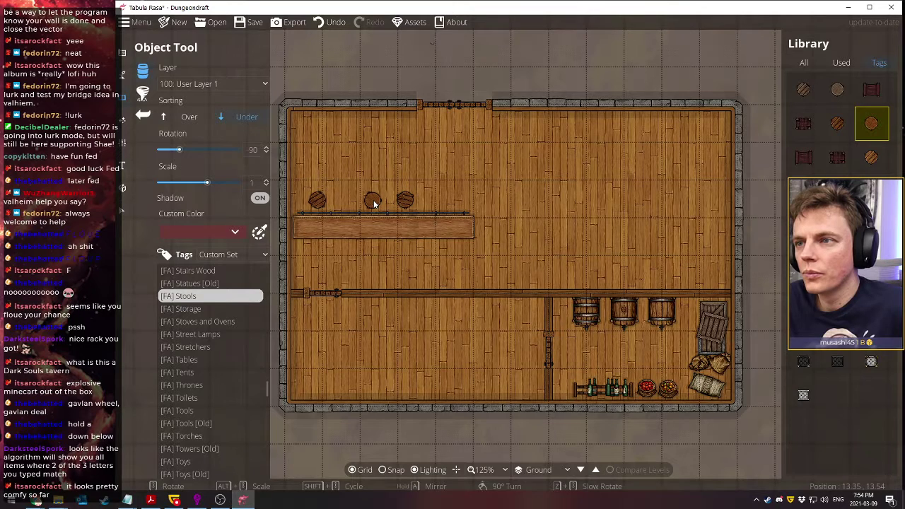
{"action": "left_click", "coordinate": [373, 201]}
{"action": "scroll", "coordinate": [460, 200], "scroll_direction": "down", "scroll_amount": 3}
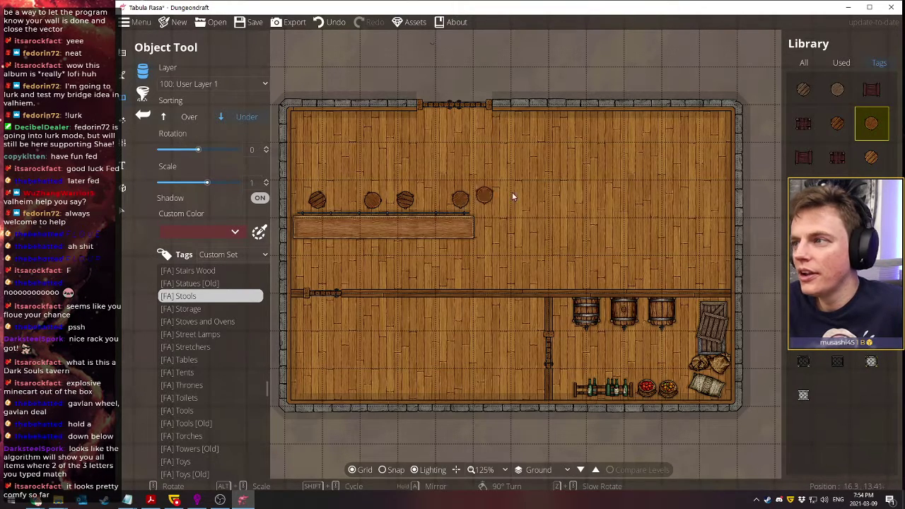
{"action": "scroll", "coordinate": [460, 199], "scroll_direction": "up", "scroll_amount": 1}
{"action": "left_click", "coordinate": [459, 200]}
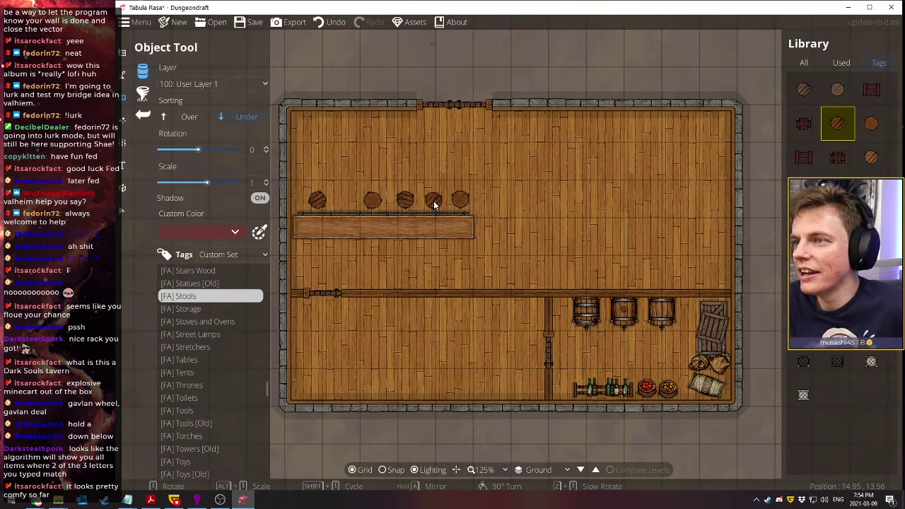
Fill the stool row with two lighter slatted round stools, at 14.95, 13.54 with rotation 0 and 12.6, 13.54 with rotation 45
{"action": "scroll", "coordinate": [434, 201], "scroll_direction": "down", "scroll_amount": 4}
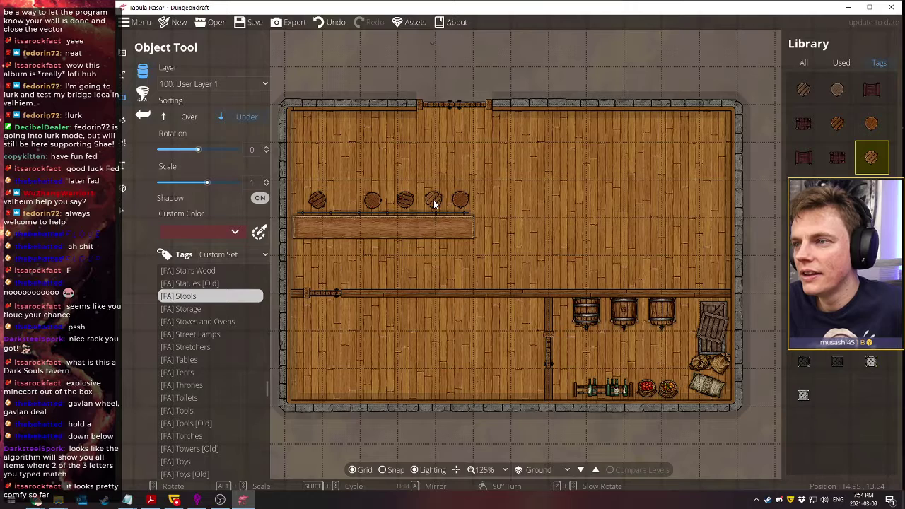
{"action": "left_click", "coordinate": [433, 200]}
{"action": "scroll", "coordinate": [344, 205], "scroll_direction": "down", "scroll_amount": 3}
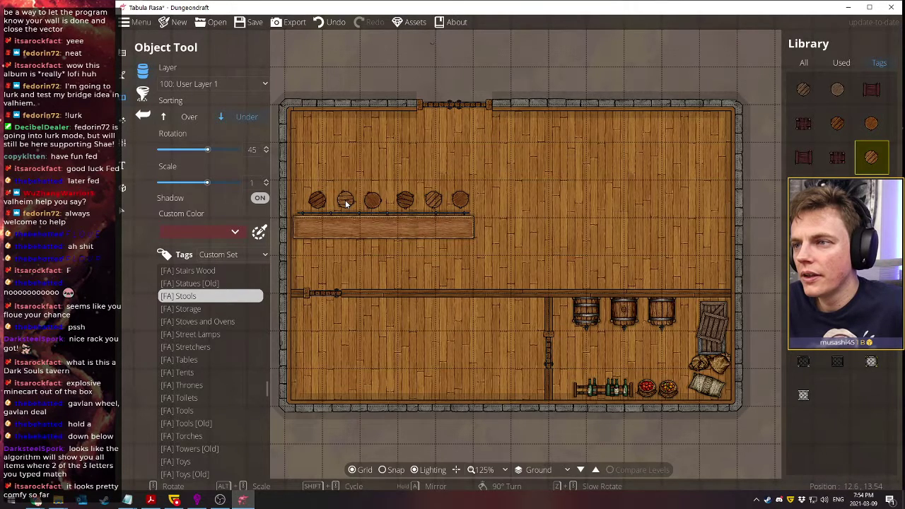
{"action": "left_click", "coordinate": [345, 204]}
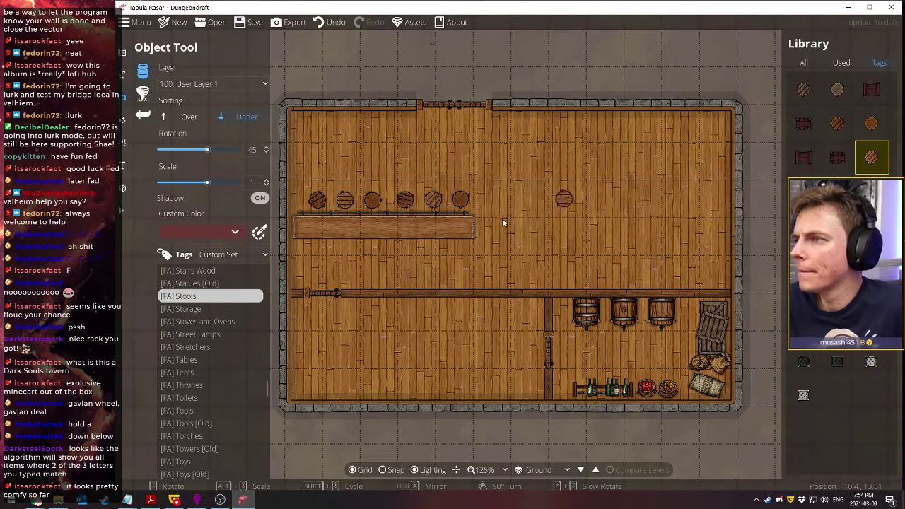
Browse the [FA] Tables assets, examining the rectangular desks and wooden tables
{"action": "left_click", "coordinate": [185, 360]}
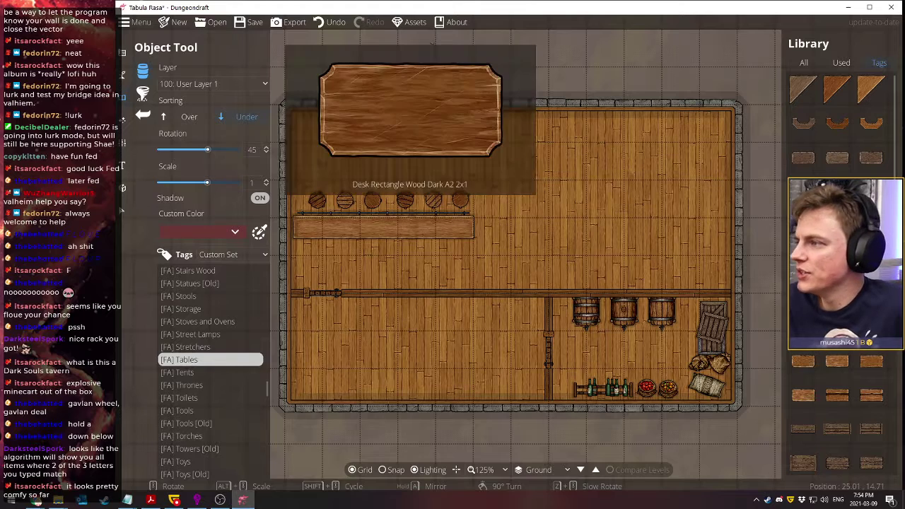
{"action": "mouse_move", "coordinate": [872, 90]}
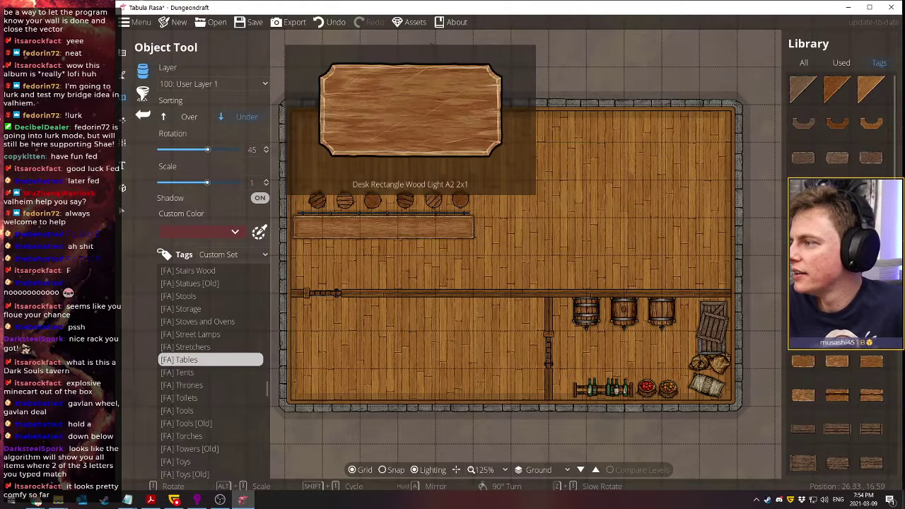
{"action": "scroll", "coordinate": [872, 283], "scroll_direction": "down", "scroll_amount": 3}
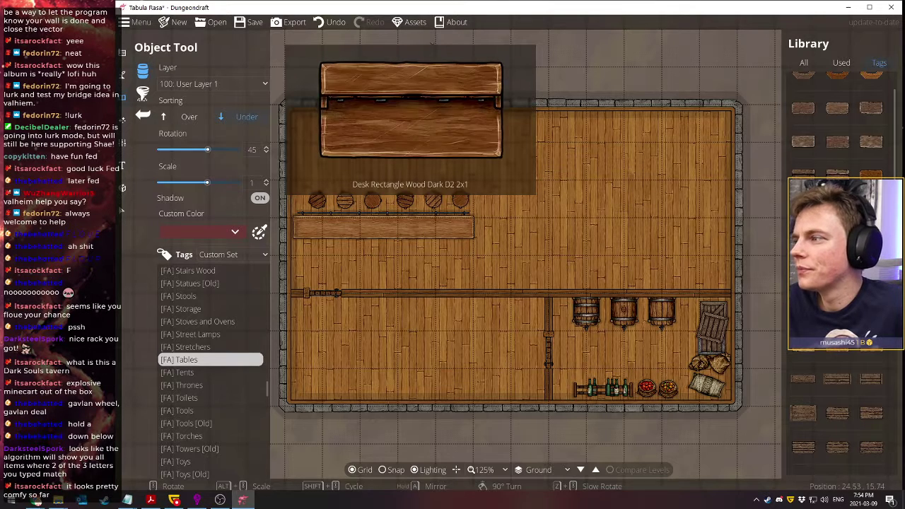
{"action": "scroll", "coordinate": [838, 410], "scroll_direction": "down", "scroll_amount": 3}
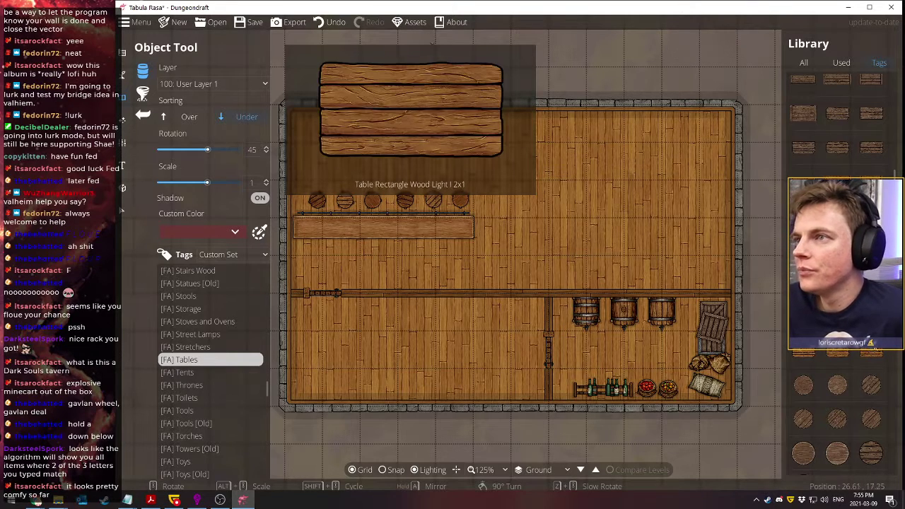
Try the Table Rectangle Wood Light I 2x1 over the upper room's right side at rotations 75, 90 and 85
{"action": "left_click", "coordinate": [875, 352]}
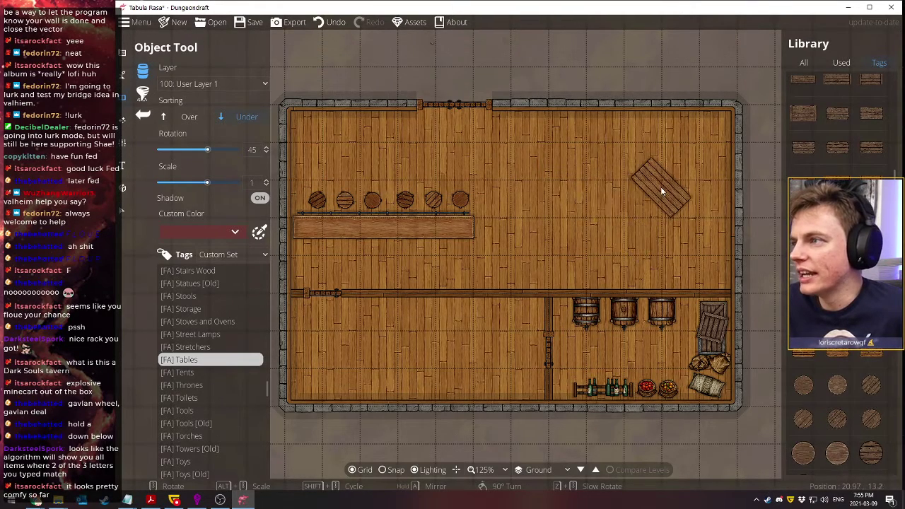
{"action": "scroll", "coordinate": [661, 186], "scroll_direction": "up", "scroll_amount": 2}
{"action": "scroll", "coordinate": [661, 186], "scroll_direction": "up", "scroll_amount": 1}
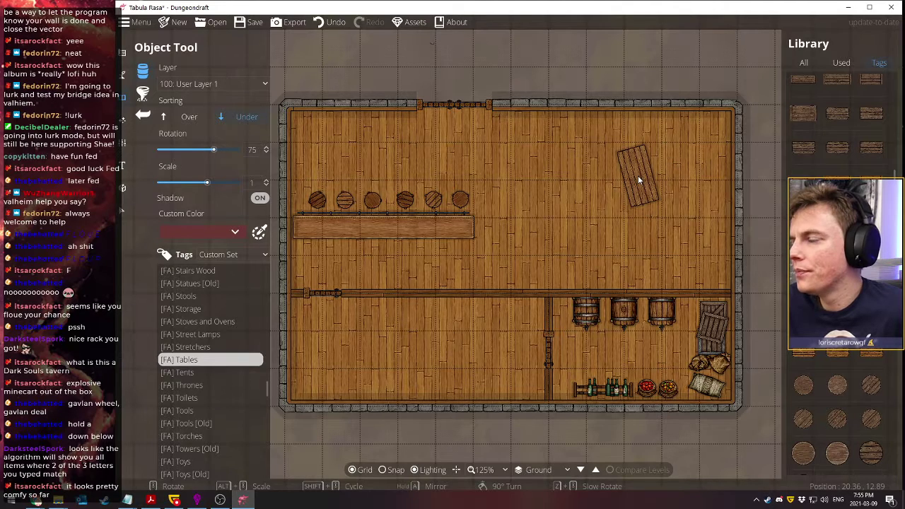
{"action": "scroll", "coordinate": [638, 175], "scroll_direction": "down", "scroll_amount": 1}
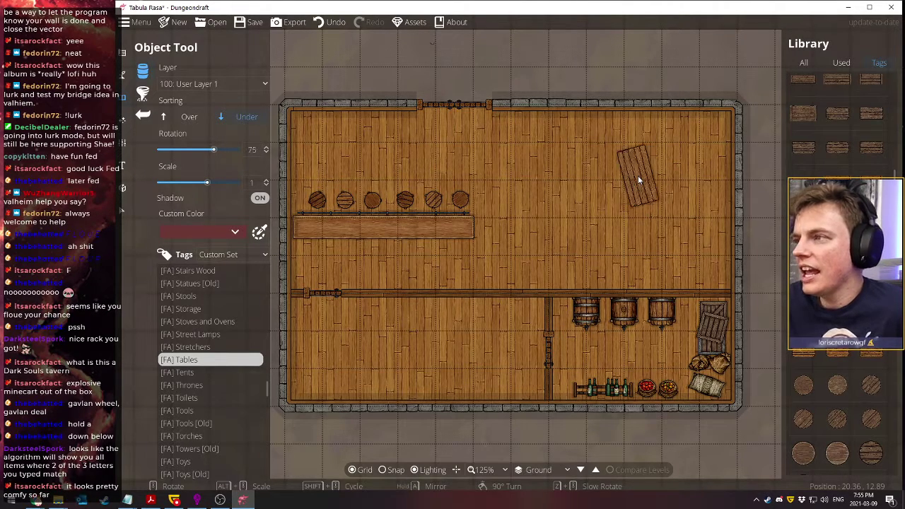
{"action": "scroll", "coordinate": [638, 176], "scroll_direction": "up", "scroll_amount": 1}
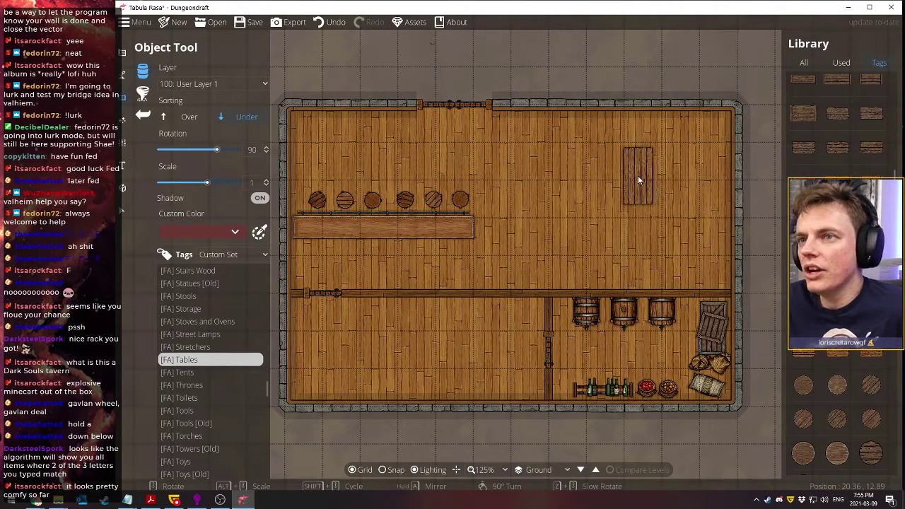
{"action": "left_click", "coordinate": [266, 153]}
{"action": "left_click", "coordinate": [266, 152]}
{"action": "left_click", "coordinate": [266, 153]}
{"action": "left_click", "coordinate": [267, 153]}
{"action": "left_click", "coordinate": [266, 153]}
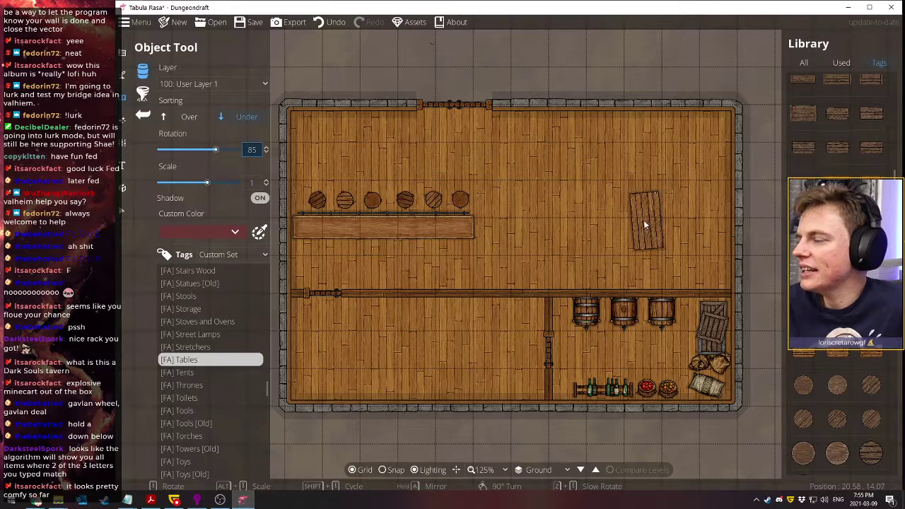
Find the [FA] Firepits tag, switch to [FA] Fireplaces [Old], and preview fireplaces such as Fireplace J 2x2
{"action": "scroll", "coordinate": [186, 339], "scroll_direction": "up", "scroll_amount": 6}
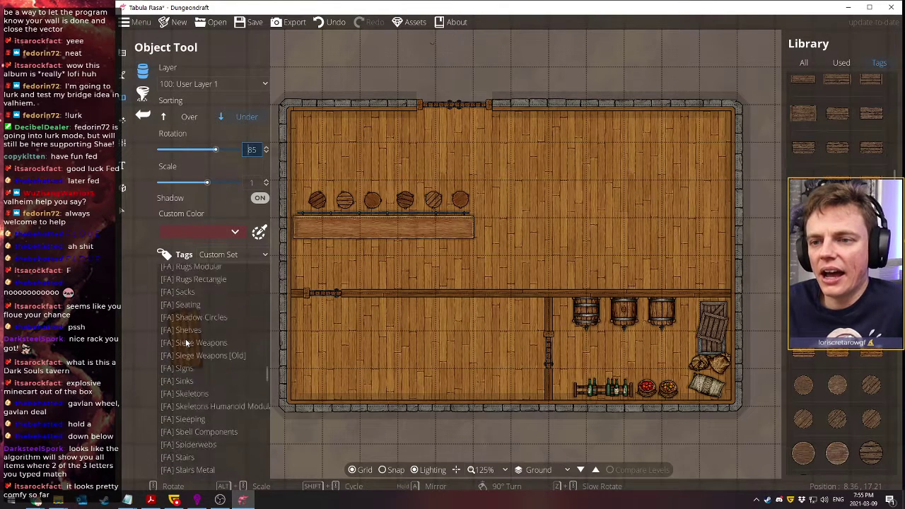
{"action": "scroll", "coordinate": [185, 338], "scroll_direction": "up", "scroll_amount": 10}
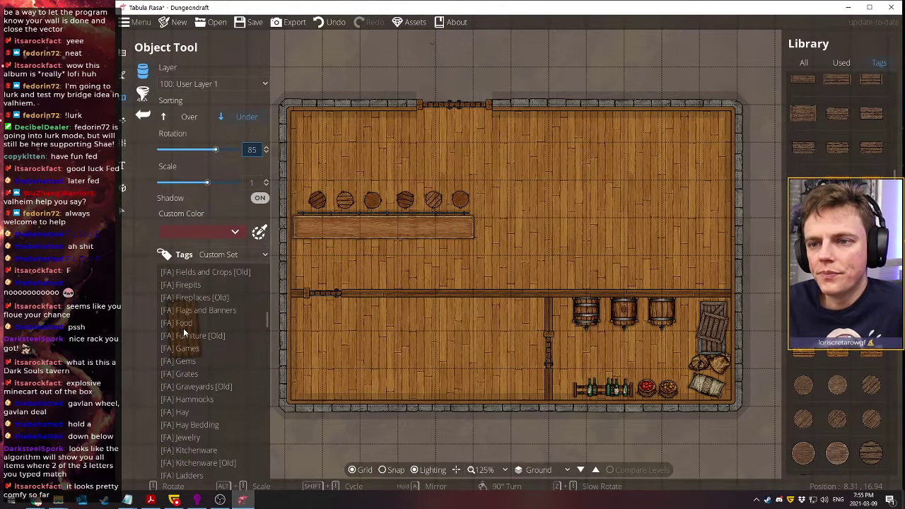
{"action": "scroll", "coordinate": [183, 328], "scroll_direction": "up", "scroll_amount": 3}
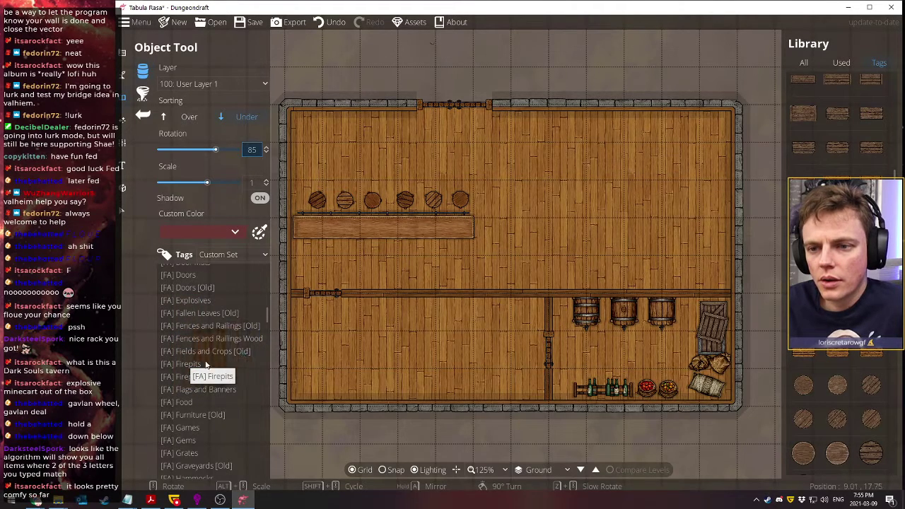
{"action": "left_click", "coordinate": [195, 365]}
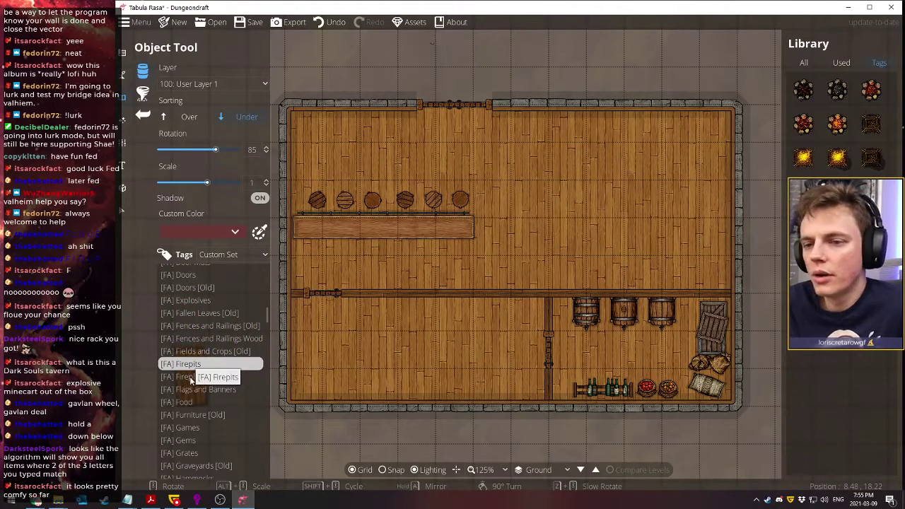
{"action": "left_click", "coordinate": [191, 380]}
{"action": "mouse_move", "coordinate": [837, 119]}
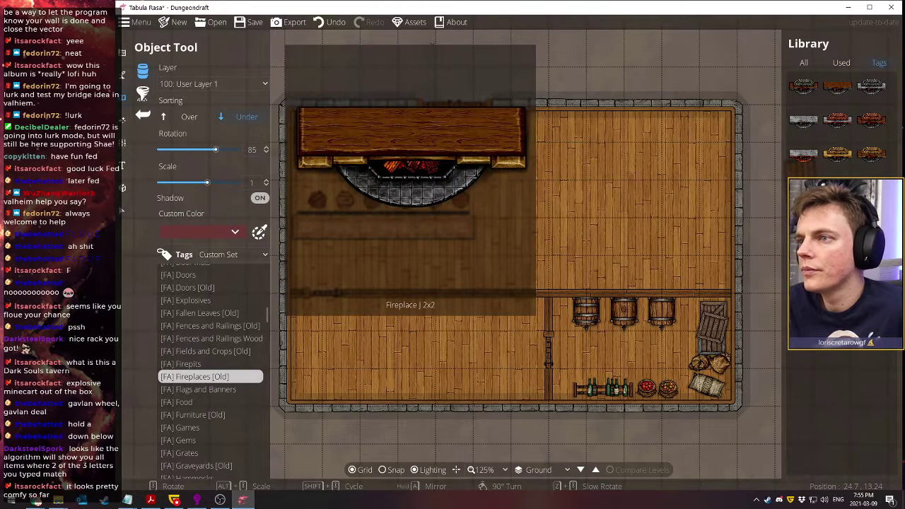
Straighten the Fireplace J 2x2 for placement by setting its rotation to 0
{"action": "scroll", "coordinate": [672, 191], "scroll_direction": "down", "scroll_amount": 6}
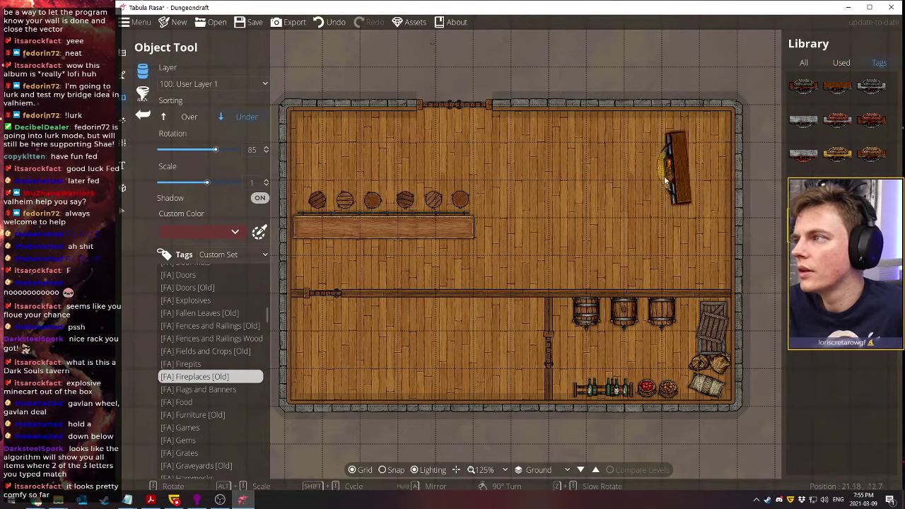
{"action": "scroll", "coordinate": [659, 187], "scroll_direction": "down", "scroll_amount": 9}
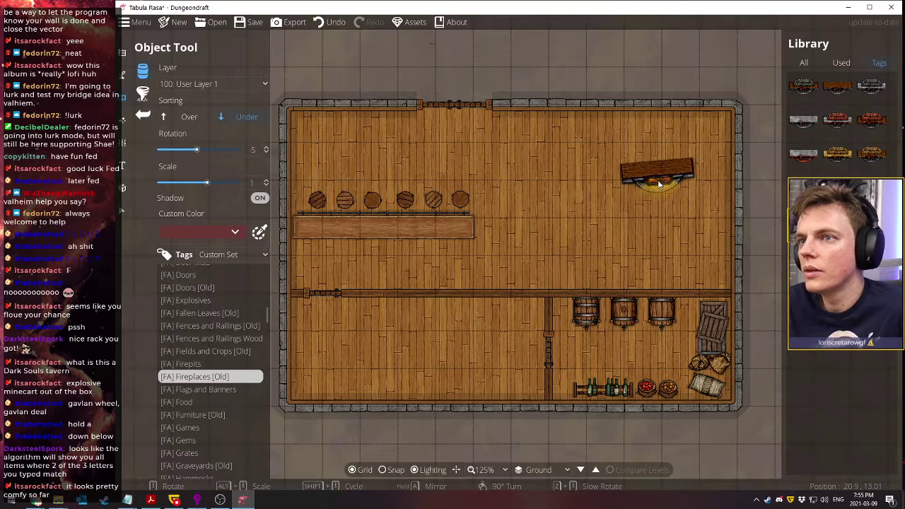
{"action": "left_click", "coordinate": [267, 152]}
{"action": "left_click", "coordinate": [267, 153]}
{"action": "left_click", "coordinate": [267, 153]}
{"action": "left_click", "coordinate": [267, 153]}
{"action": "left_click", "coordinate": [267, 153]}
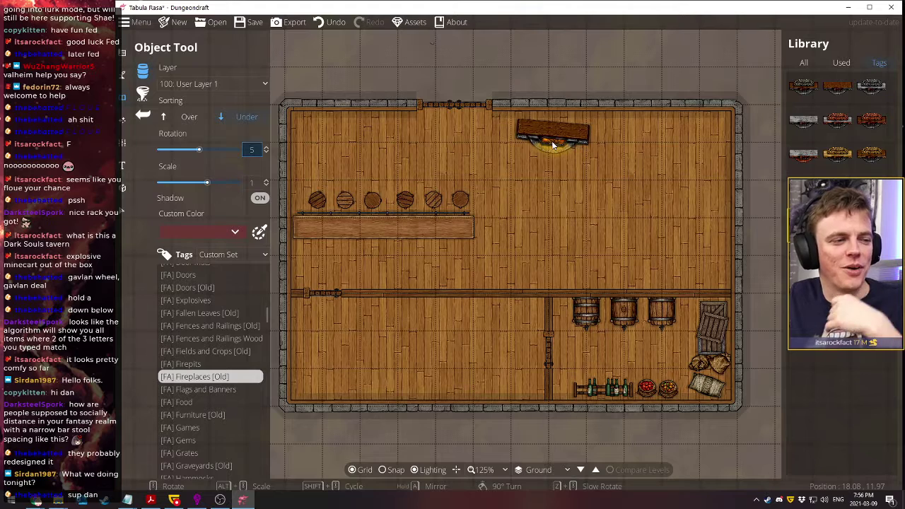
{"action": "double_click", "coordinate": [252, 149]}
{"action": "type", "text": "0"}
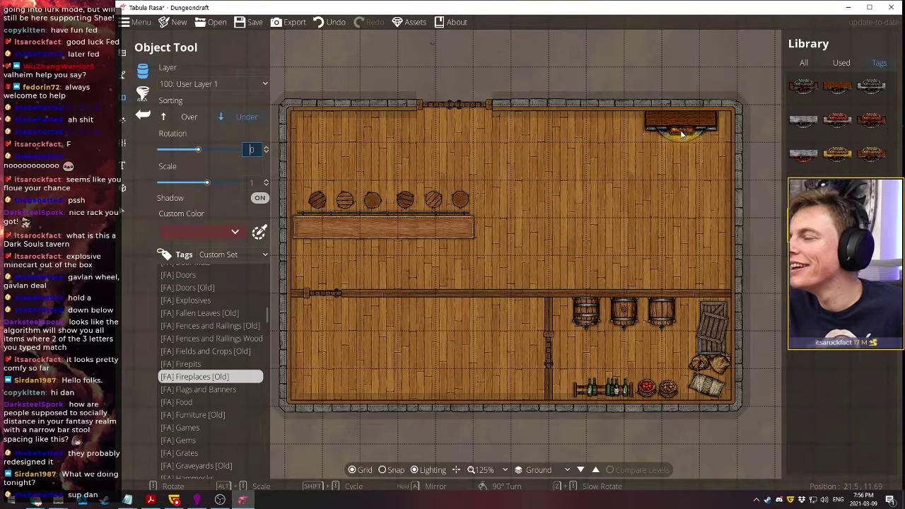
{"action": "key", "text": "Return"}
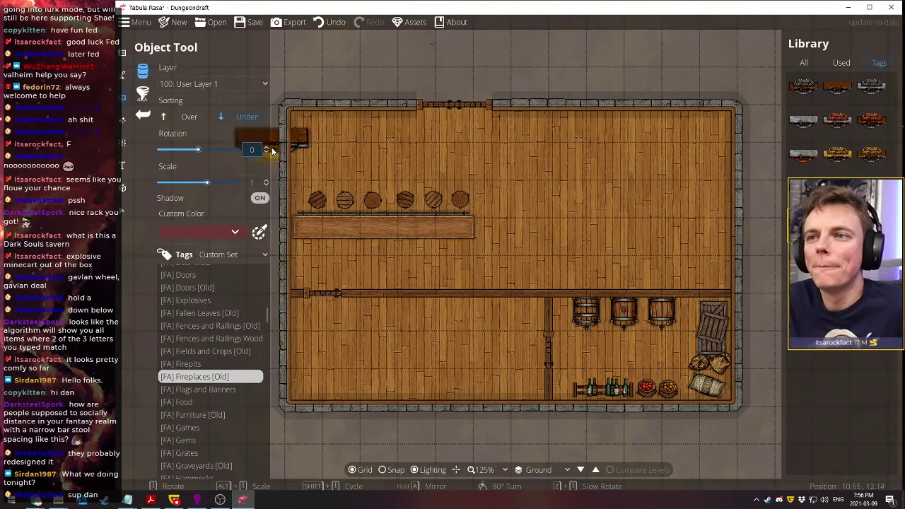
Turn the Fireplace J 2x2 to rotation 90 and place it against the upper room's right wall at 22.31, 13.59
{"action": "right_click", "coordinate": [551, 186]}
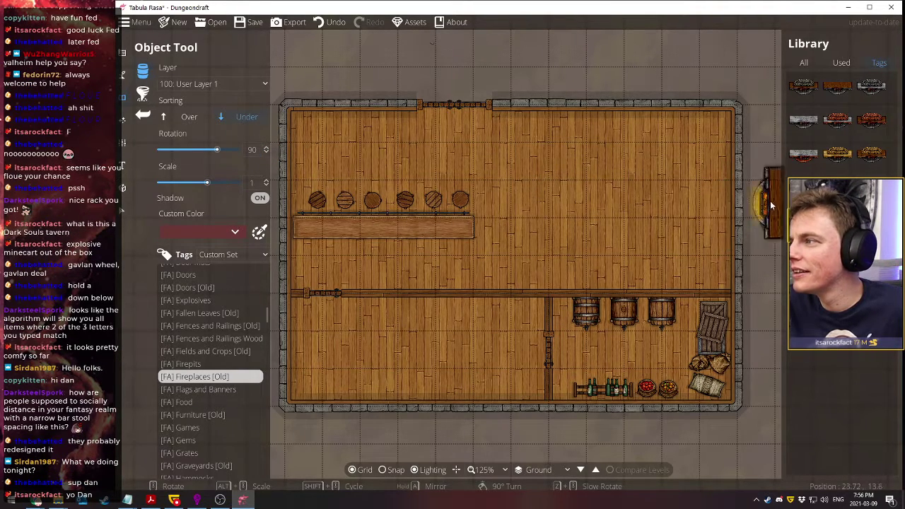
{"action": "mouse_move", "coordinate": [803, 157]}
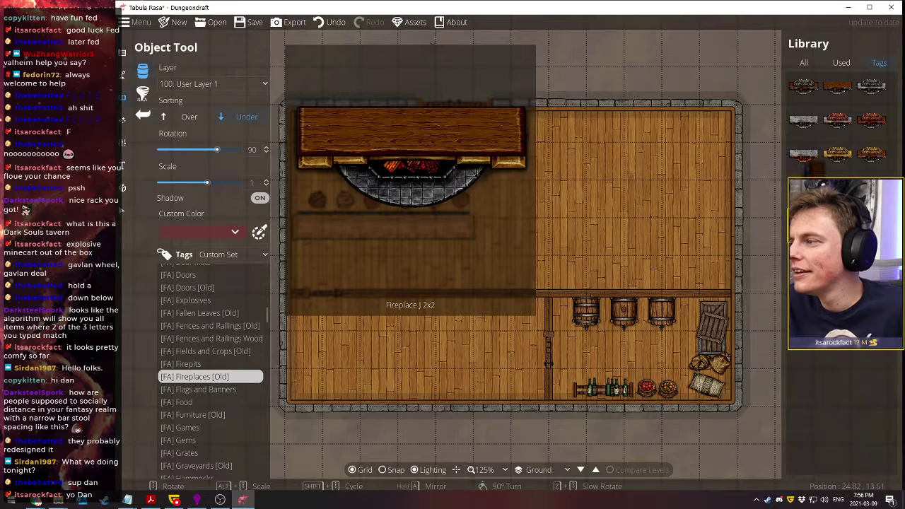
{"action": "left_click", "coordinate": [803, 157]}
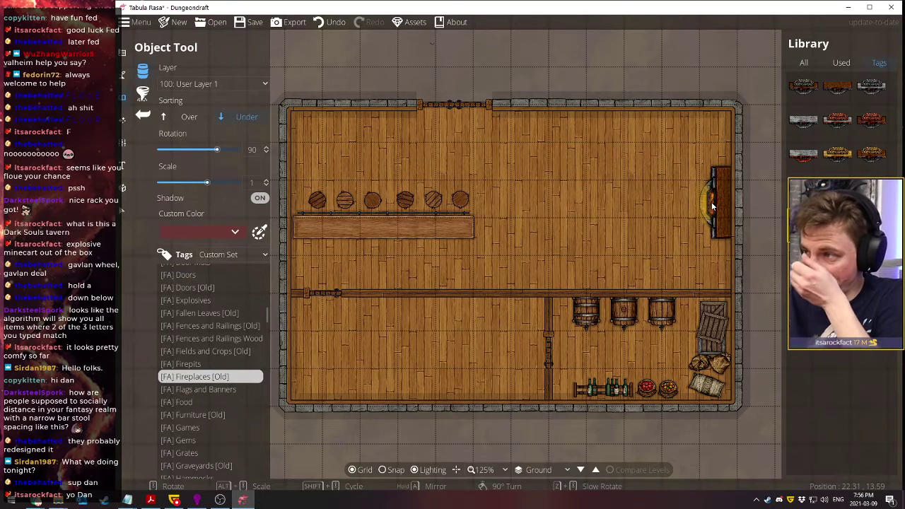
{"action": "left_click", "coordinate": [712, 206]}
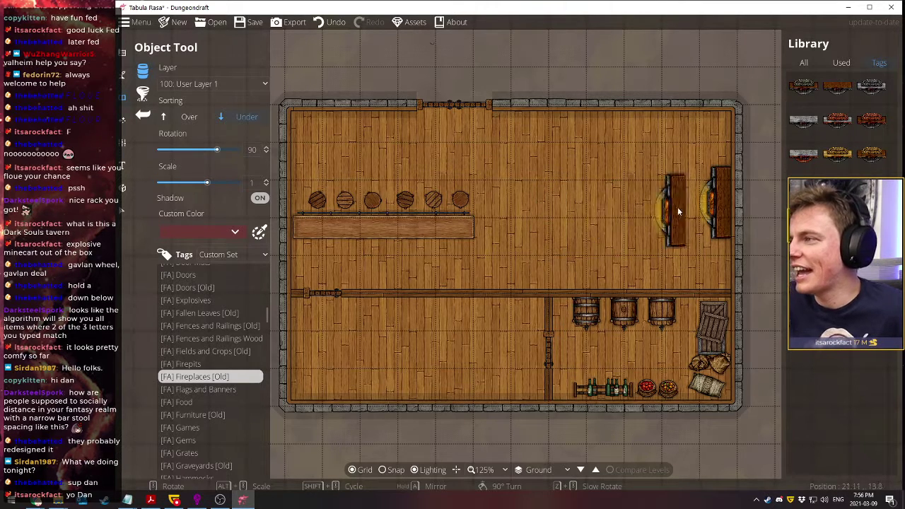
Search all assets for "chimney" and try Chimney C 1x1 on the wall behind the fireplace, with sorting set to Over
{"action": "left_click", "coordinate": [797, 63]}
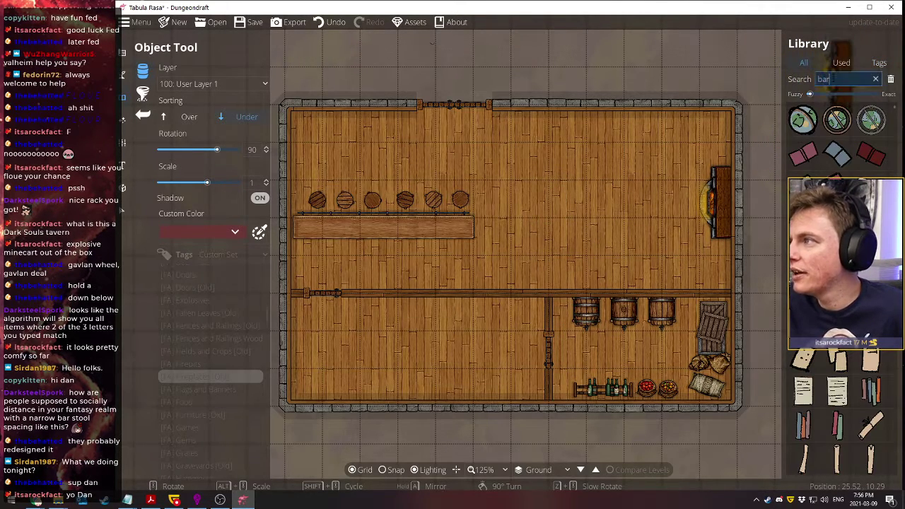
{"action": "type", "text": "ch"}
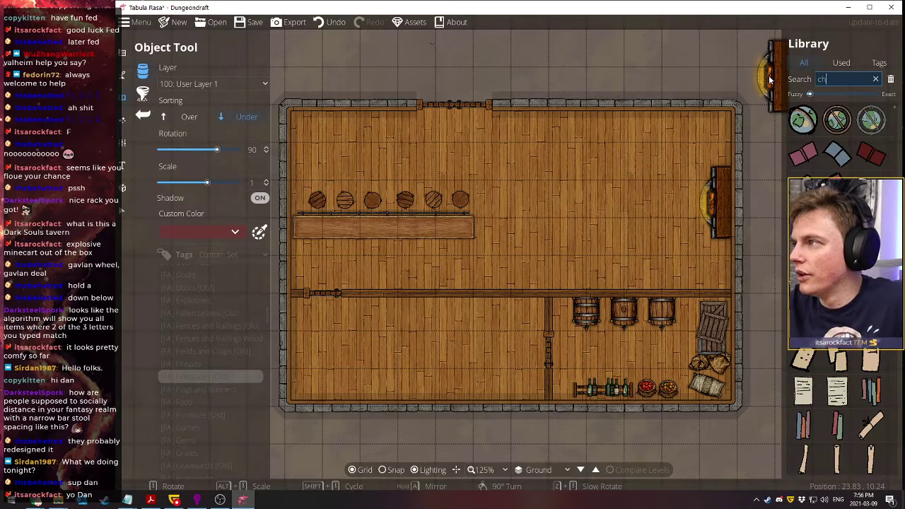
{"action": "type", "text": "imney"}
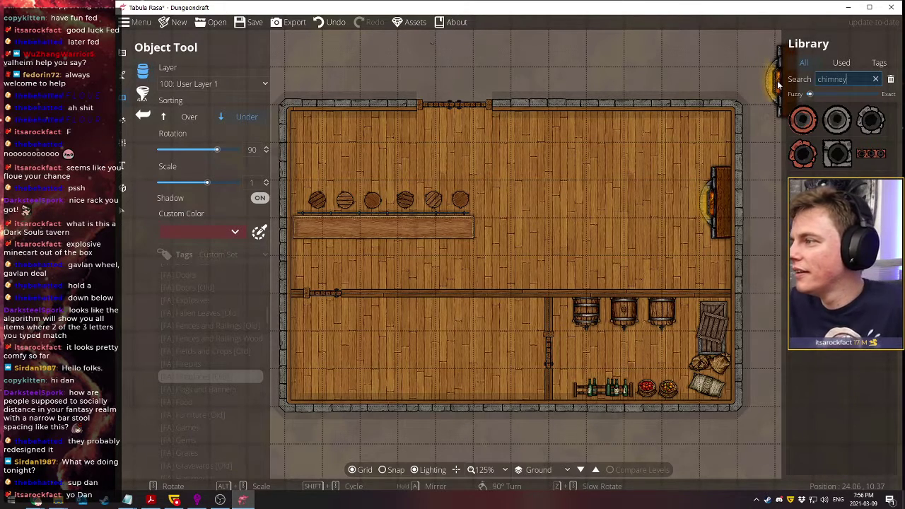
{"action": "mouse_move", "coordinate": [803, 120]}
{"action": "left_click", "coordinate": [838, 153]}
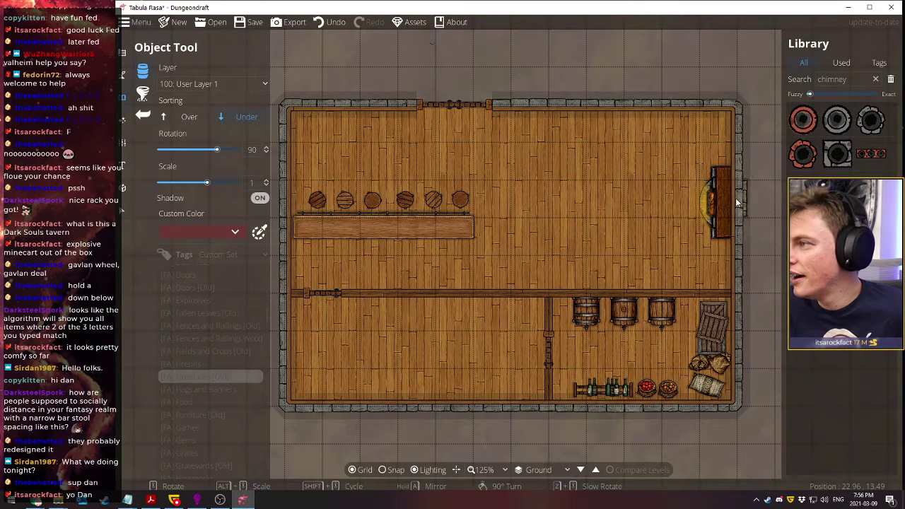
{"action": "scroll", "coordinate": [743, 198], "scroll_direction": "down", "scroll_amount": 1}
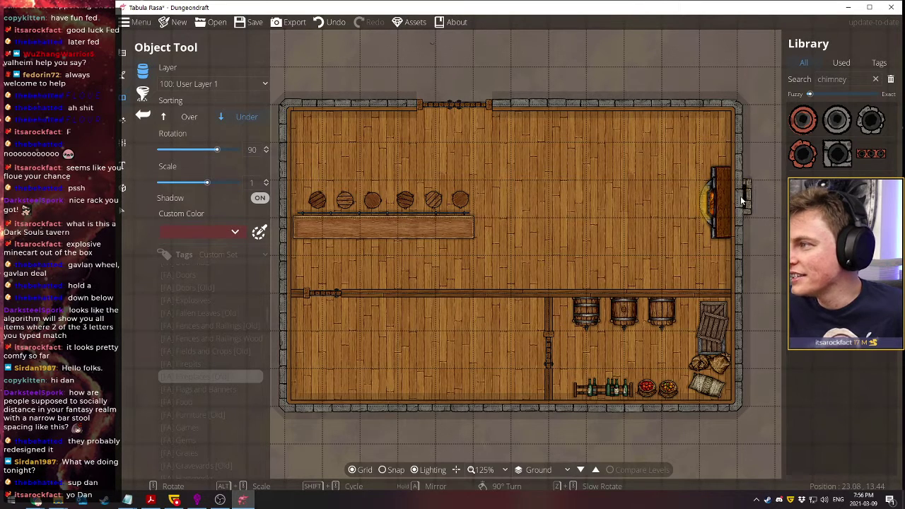
{"action": "left_click", "coordinate": [188, 117]}
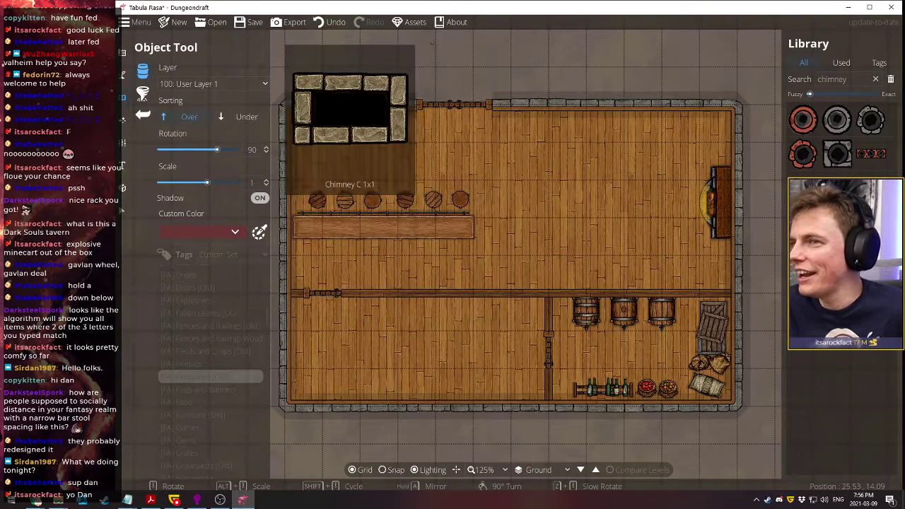
{"action": "left_click", "coordinate": [875, 79]}
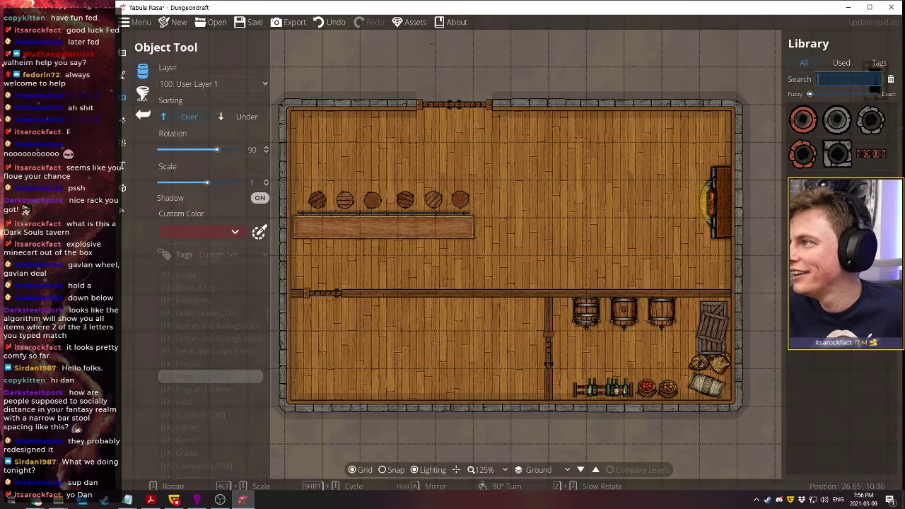
Browse the asset tags beyond [FA] Fireplaces [Old] and view the [FA] Restraints assets
{"action": "left_click", "coordinate": [877, 63]}
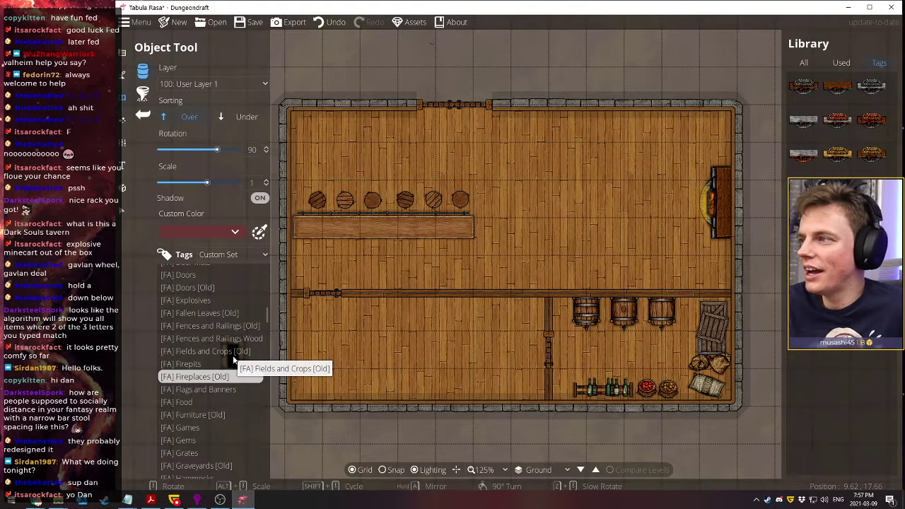
{"action": "scroll", "coordinate": [195, 380], "scroll_direction": "down", "scroll_amount": 6}
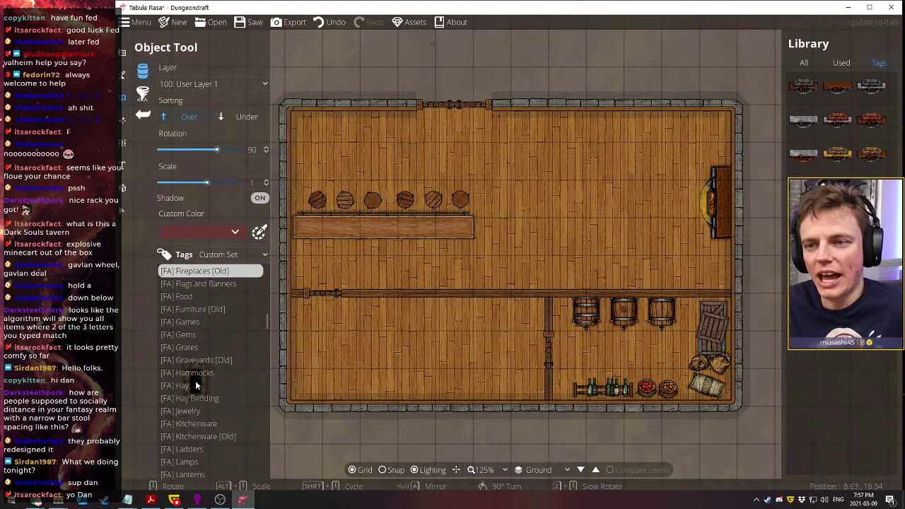
{"action": "scroll", "coordinate": [195, 380], "scroll_direction": "down", "scroll_amount": 8}
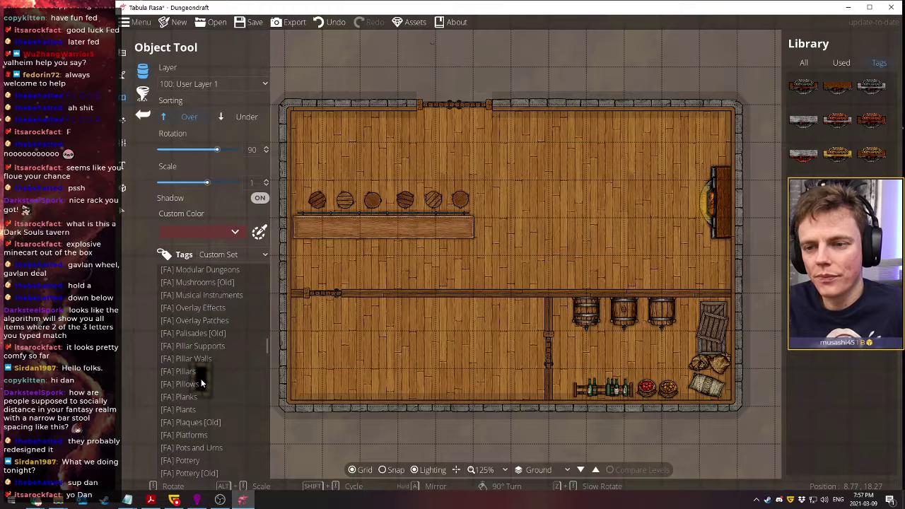
{"action": "scroll", "coordinate": [201, 382], "scroll_direction": "down", "scroll_amount": 5}
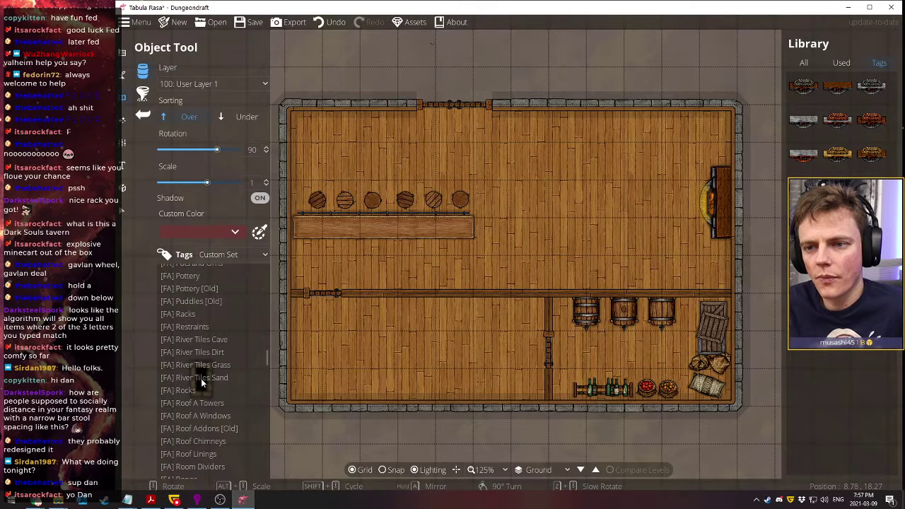
{"action": "scroll", "coordinate": [201, 379], "scroll_direction": "down", "scroll_amount": 3}
{"action": "scroll", "coordinate": [201, 382], "scroll_direction": "up", "scroll_amount": 3}
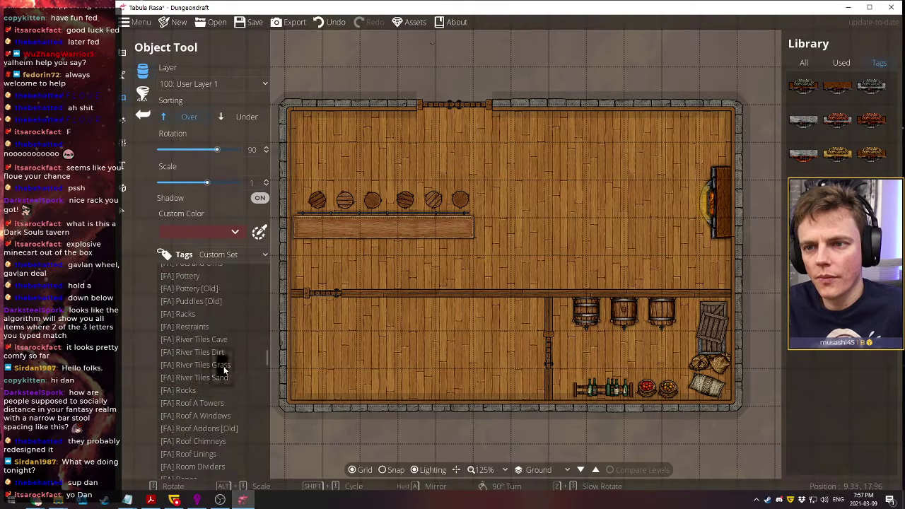
{"action": "left_click", "coordinate": [193, 326]}
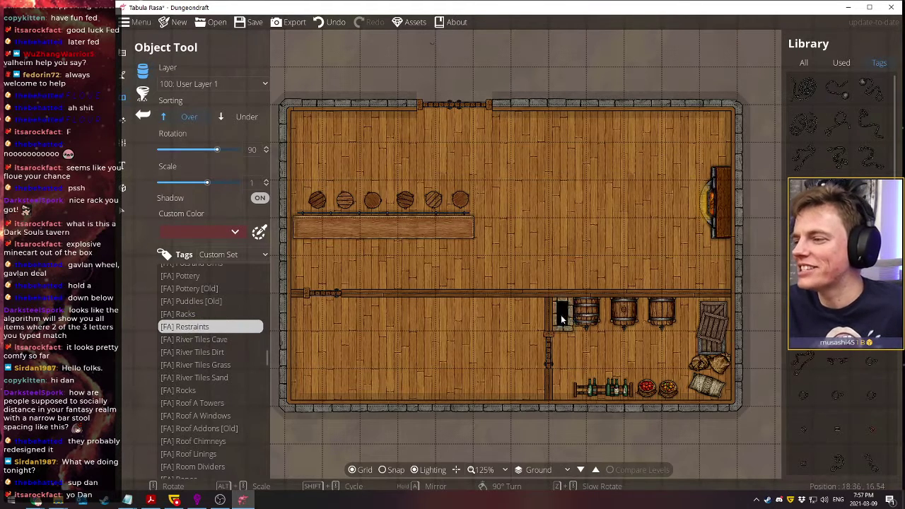
Find the [FA] Tables tag and show its assets
{"action": "scroll", "coordinate": [180, 363], "scroll_direction": "down", "scroll_amount": 3}
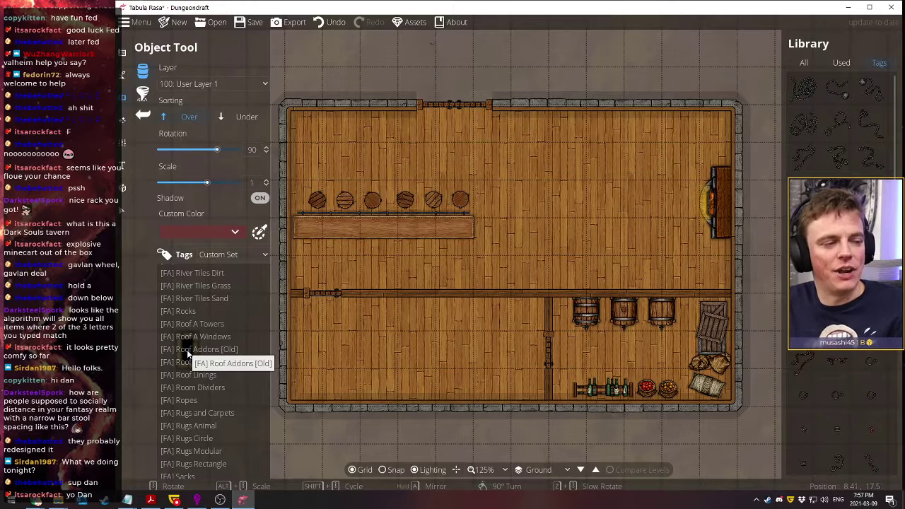
{"action": "scroll", "coordinate": [212, 361], "scroll_direction": "down", "scroll_amount": 2}
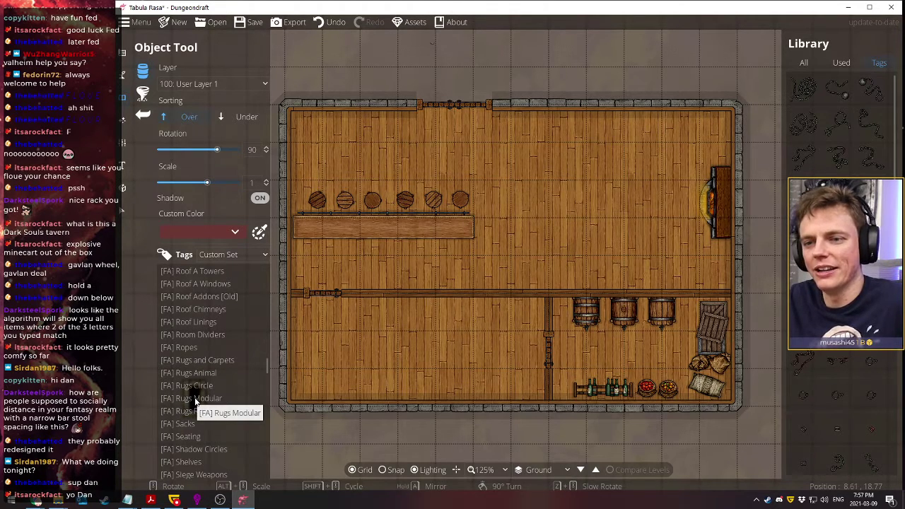
{"action": "scroll", "coordinate": [193, 400], "scroll_direction": "down", "scroll_amount": 2}
{"action": "scroll", "coordinate": [195, 397], "scroll_direction": "down", "scroll_amount": 6}
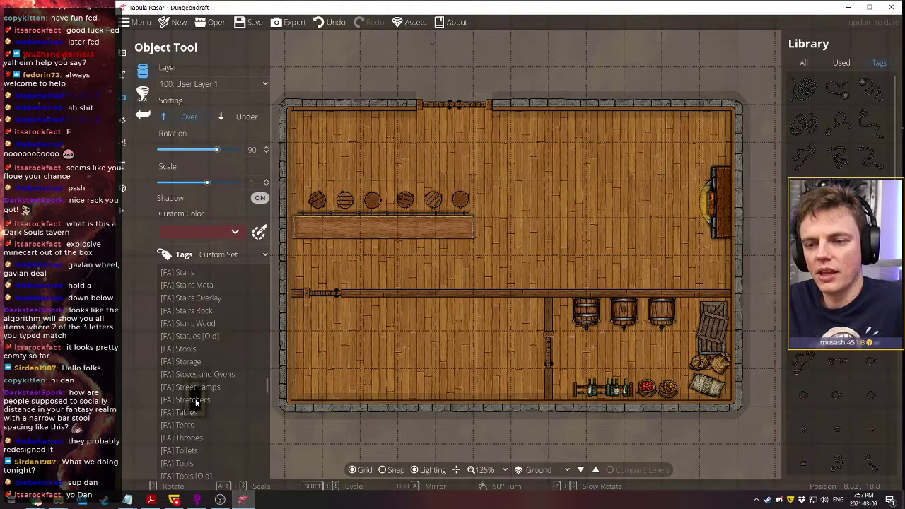
{"action": "left_click", "coordinate": [196, 390]}
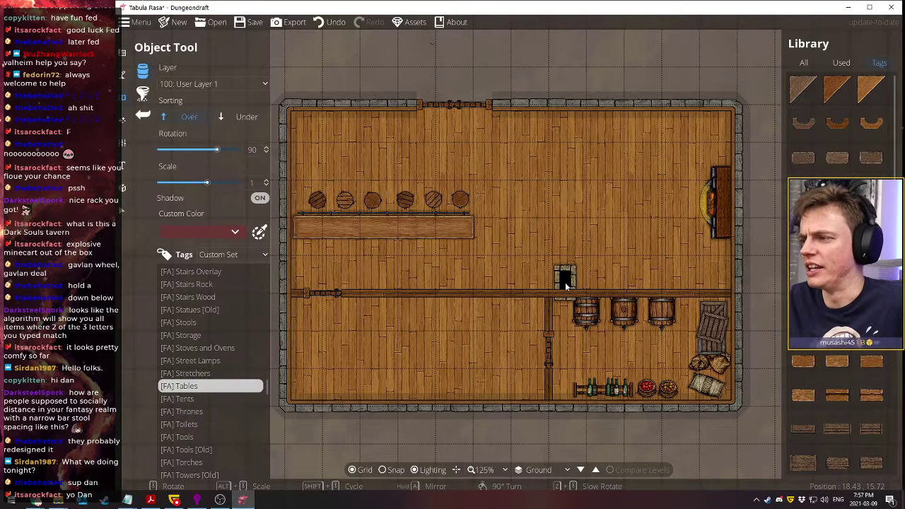
Browse the rectangular wooden tables and try a long plank table at rotation 90 in front of the fireplace
{"action": "mouse_move", "coordinate": [838, 258]}
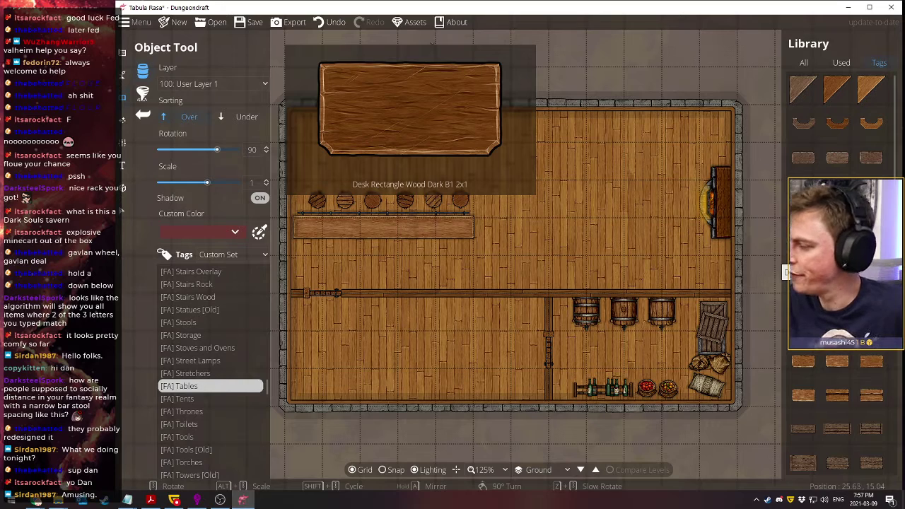
{"action": "scroll", "coordinate": [786, 272], "scroll_direction": "down", "scroll_amount": 2}
{"action": "scroll", "coordinate": [837, 273], "scroll_direction": "down", "scroll_amount": 3}
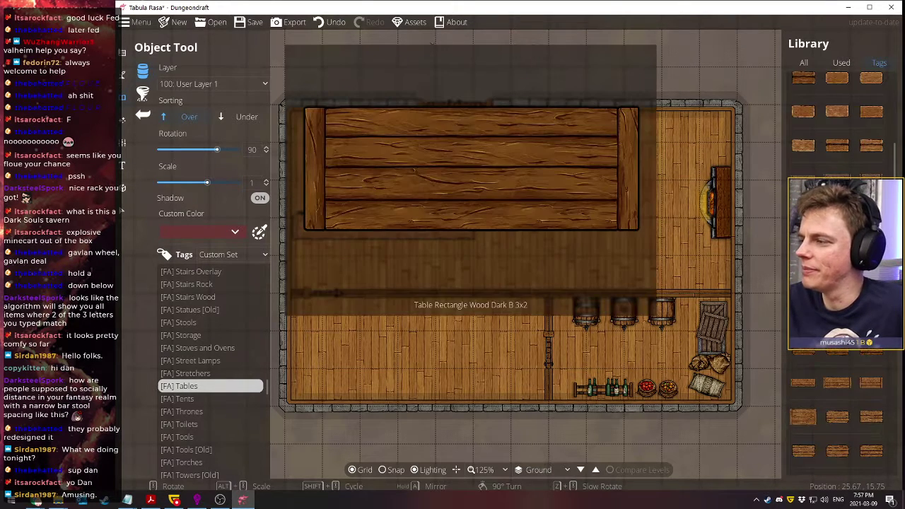
{"action": "left_click", "coordinate": [837, 272]}
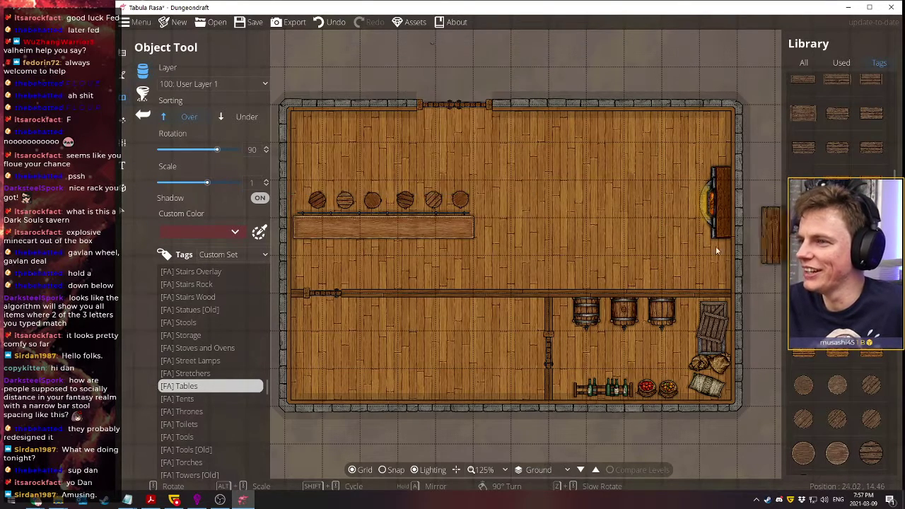
{"action": "mouse_move", "coordinate": [831, 276]}
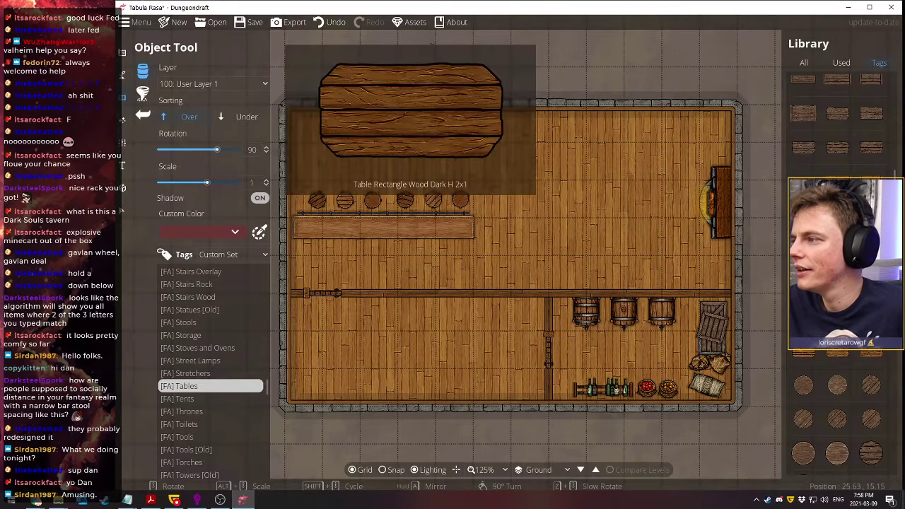
{"action": "left_click", "coordinate": [831, 275]}
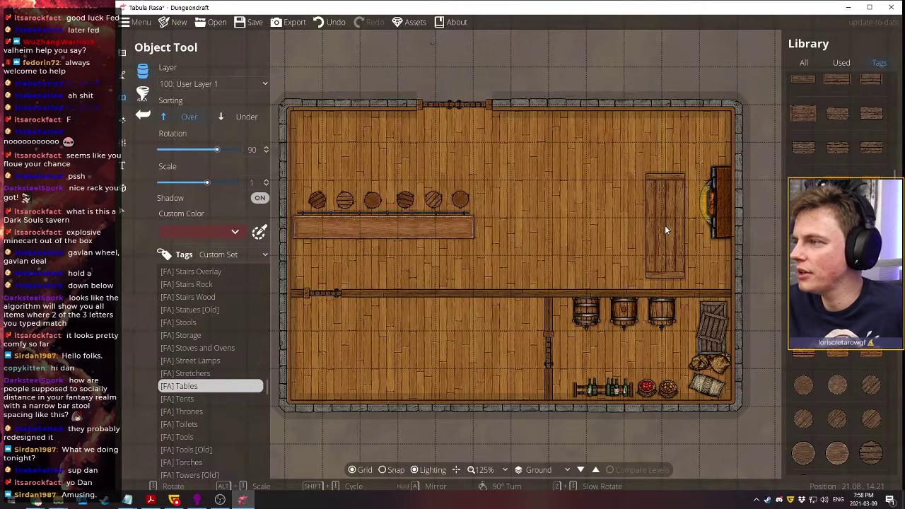
{"action": "mouse_move", "coordinate": [872, 275]}
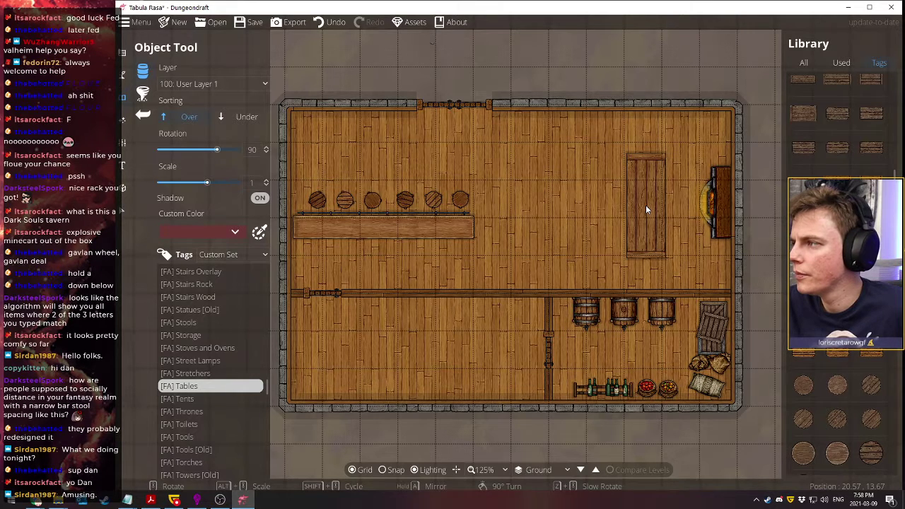
Browse the wooden tables and try Table Rectangle Wood Dark I 2x1 at rotation 90 in front of the fireplace
{"action": "mouse_move", "coordinate": [838, 432]}
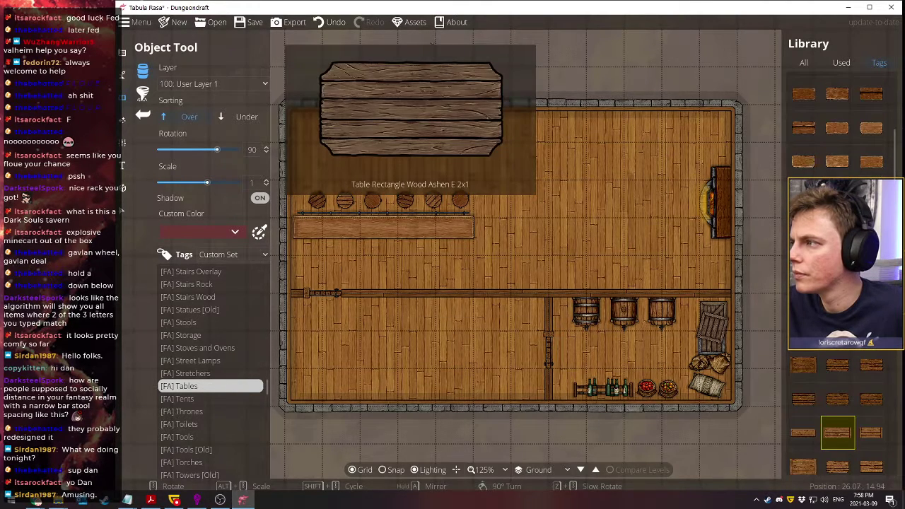
{"action": "scroll", "coordinate": [838, 433], "scroll_direction": "down", "scroll_amount": 3}
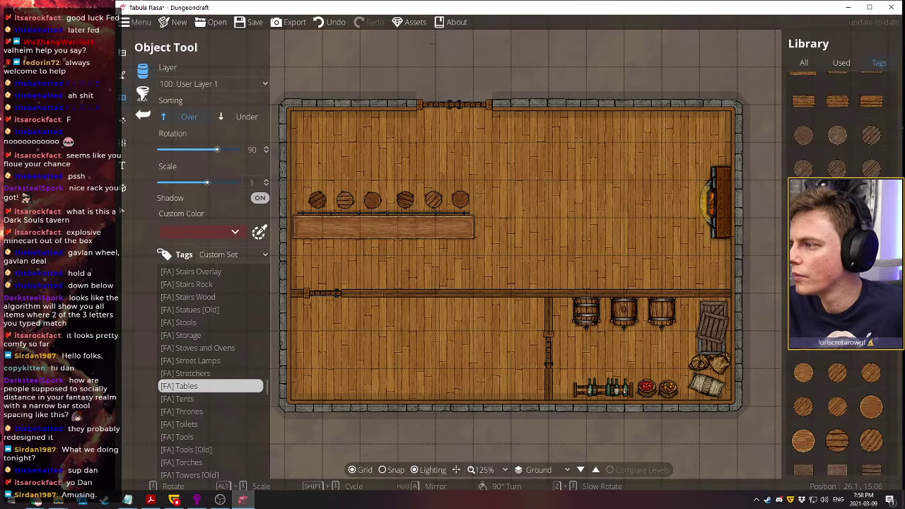
{"action": "scroll", "coordinate": [838, 410], "scroll_direction": "down", "scroll_amount": 2}
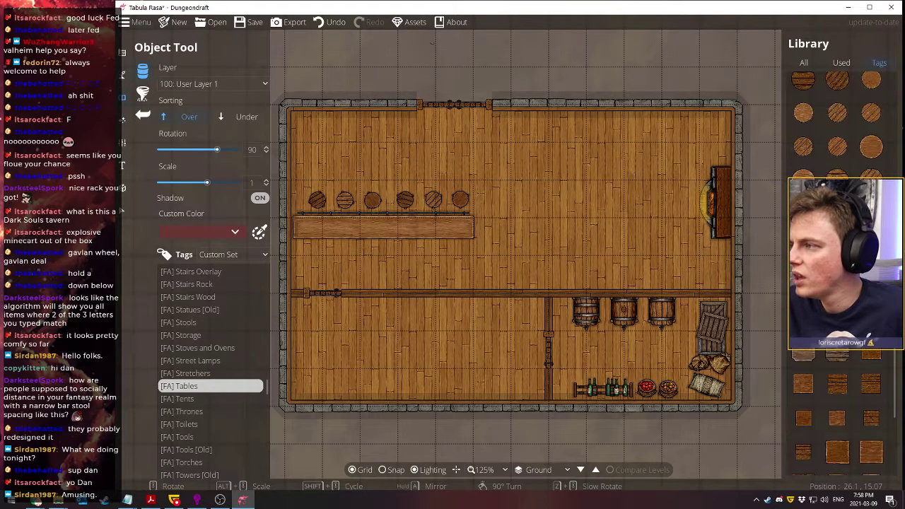
{"action": "scroll", "coordinate": [838, 410], "scroll_direction": "down", "scroll_amount": 3}
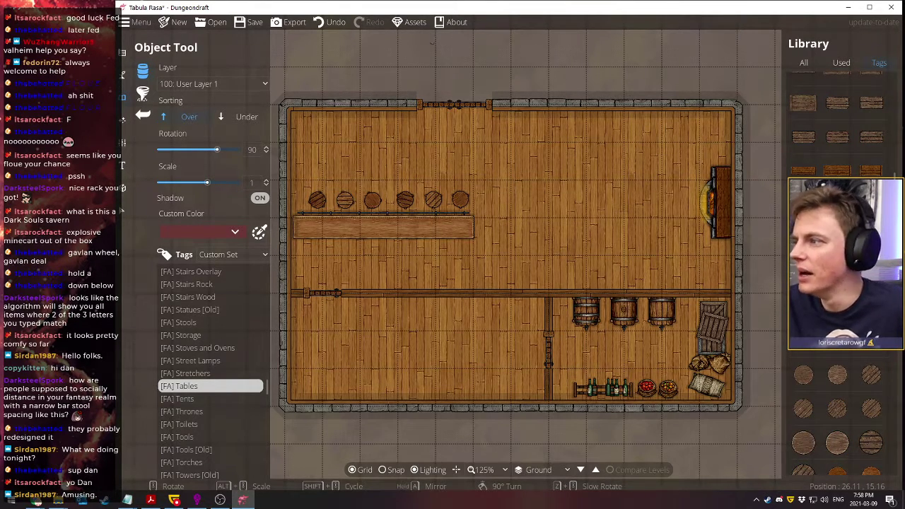
{"action": "scroll", "coordinate": [838, 410], "scroll_direction": "down", "scroll_amount": 2}
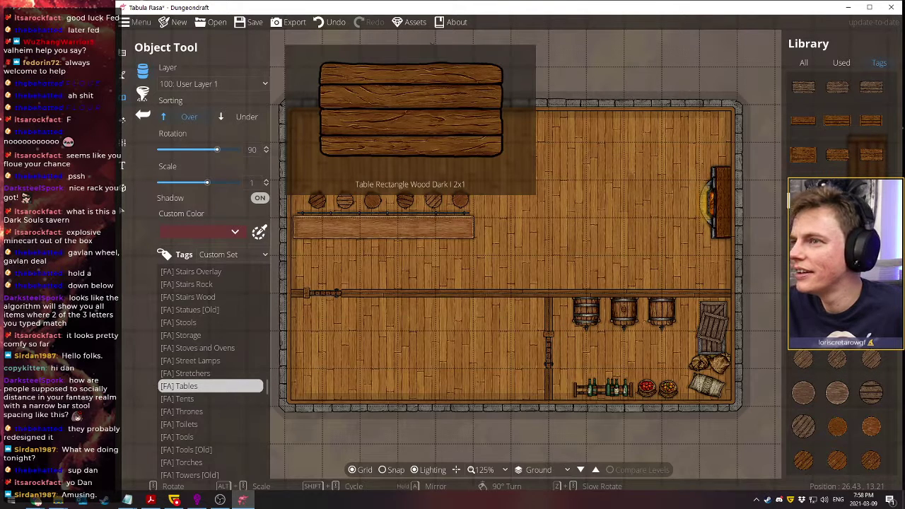
{"action": "left_click", "coordinate": [837, 155]}
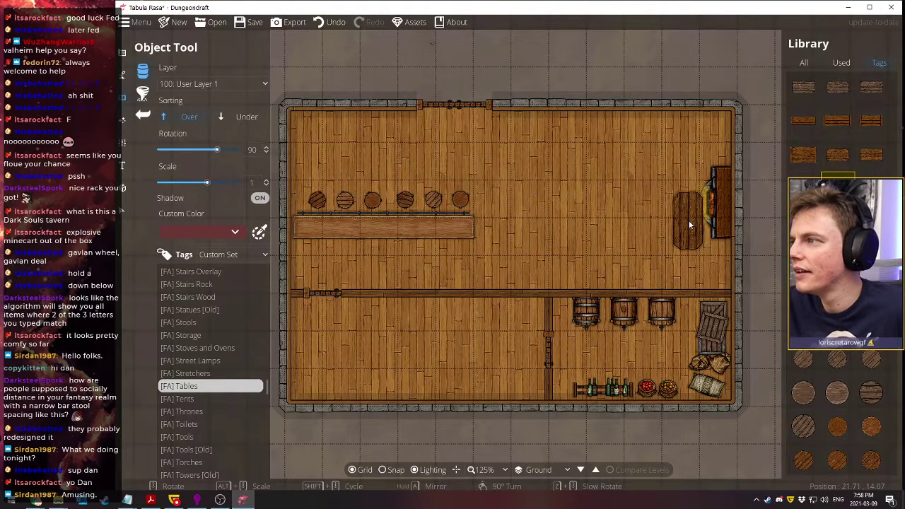
Compare the larger plank tables and place a long rectangular one at rotation 90 a short distance in front of the fireplace
{"action": "mouse_move", "coordinate": [863, 164]}
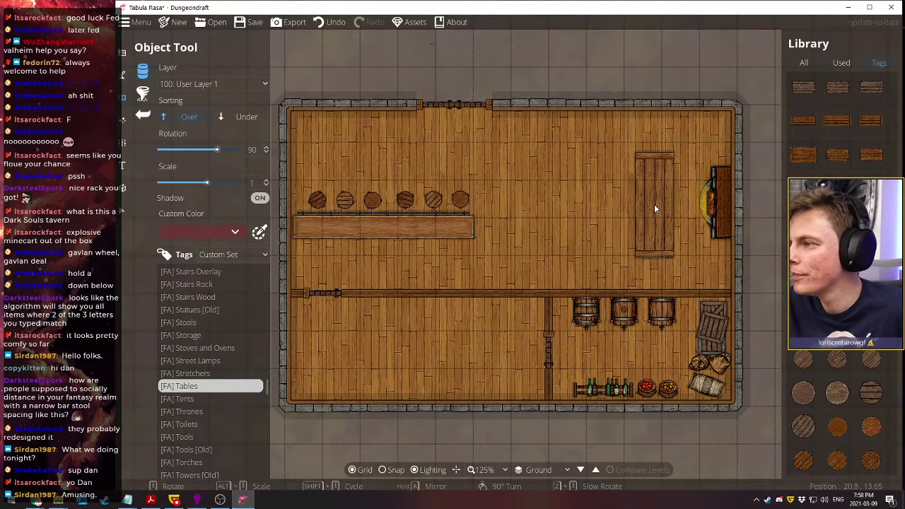
{"action": "scroll", "coordinate": [654, 203], "scroll_direction": "down", "scroll_amount": 2}
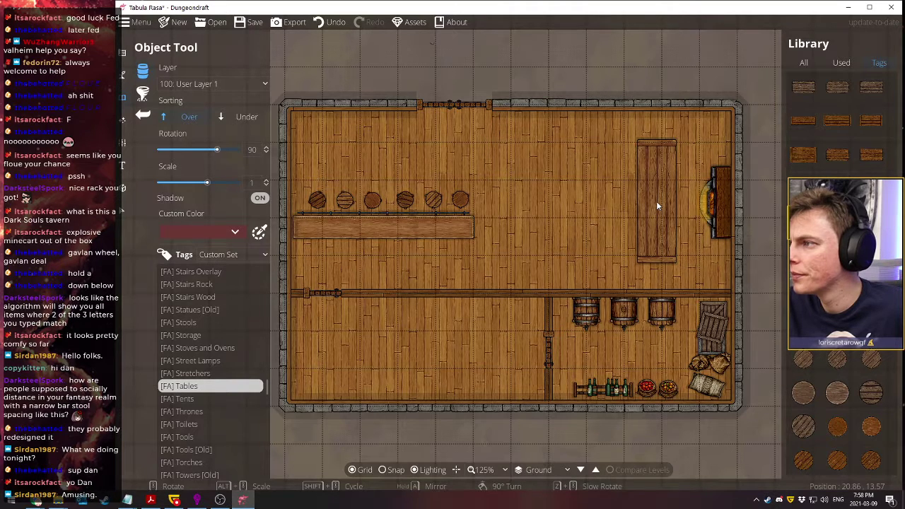
{"action": "left_click", "coordinate": [849, 151]}
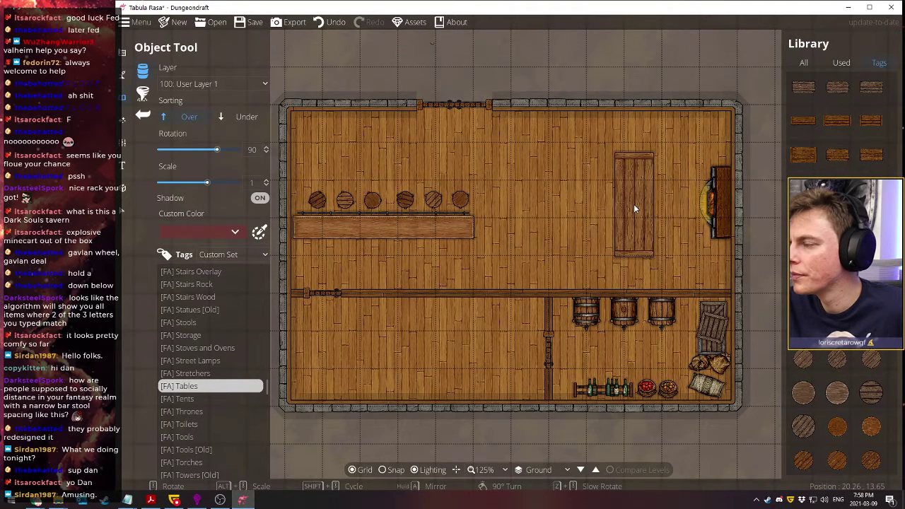
{"action": "mouse_move", "coordinate": [804, 154]}
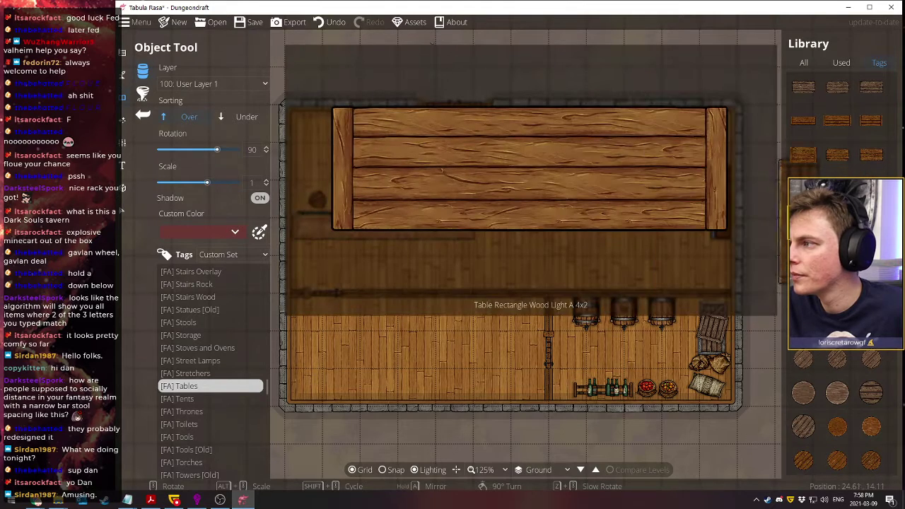
{"action": "left_click", "coordinate": [664, 205]}
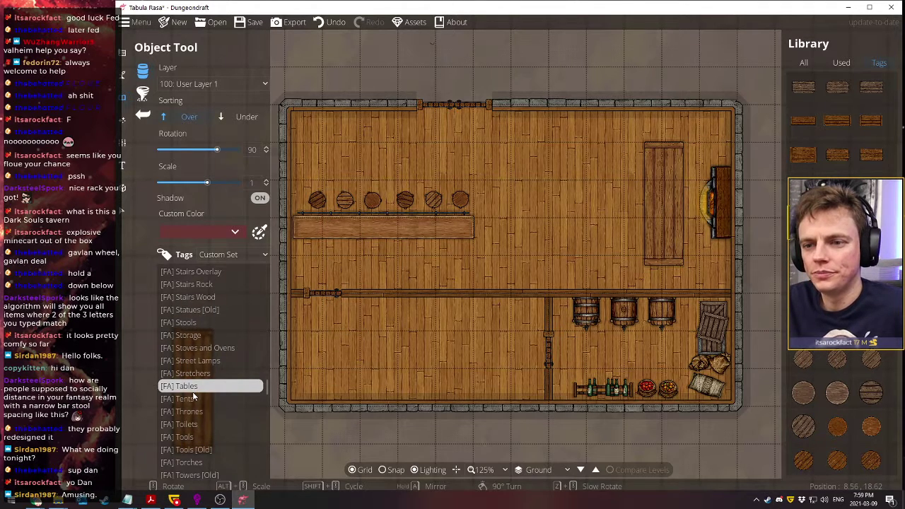
Find the [FA] Chairs tag and show its assets
{"action": "scroll", "coordinate": [189, 396], "scroll_direction": "up", "scroll_amount": 5}
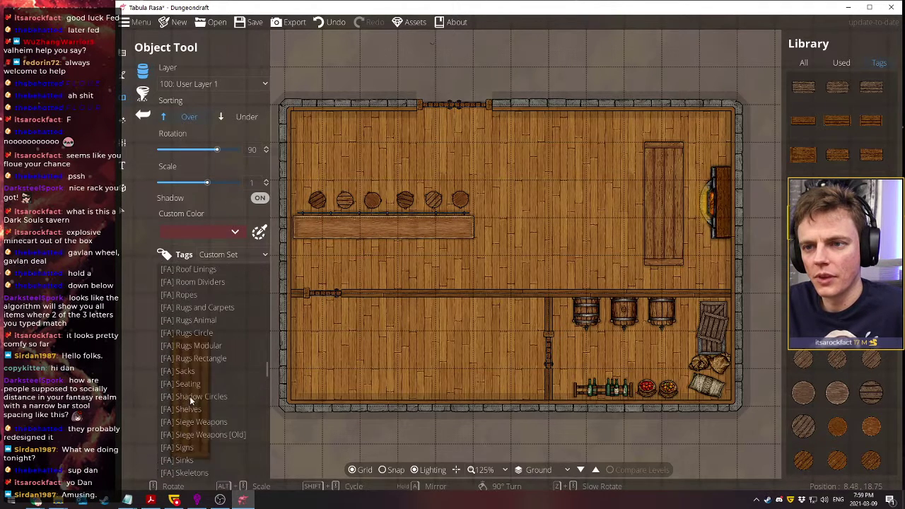
{"action": "scroll", "coordinate": [190, 396], "scroll_direction": "up", "scroll_amount": 10}
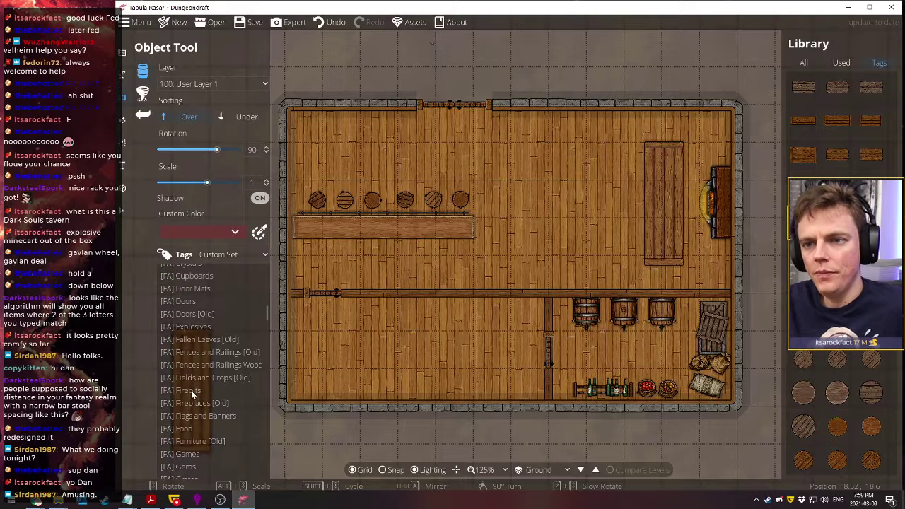
{"action": "scroll", "coordinate": [191, 391], "scroll_direction": "up", "scroll_amount": 5}
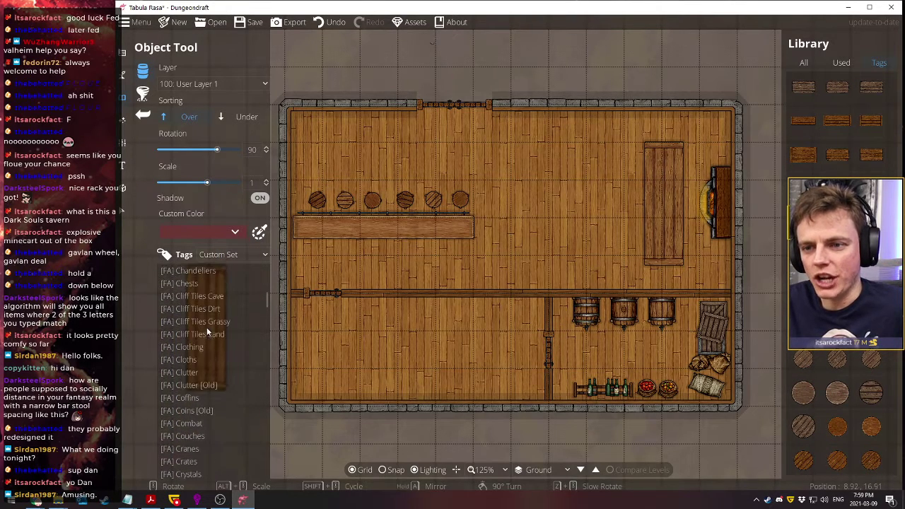
{"action": "scroll", "coordinate": [204, 337], "scroll_direction": "up", "scroll_amount": 2}
{"action": "left_click", "coordinate": [208, 325]}
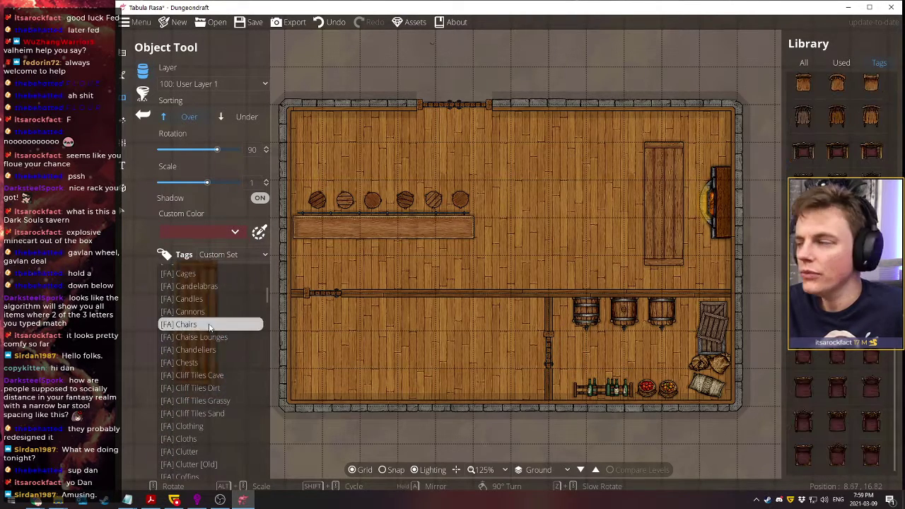
Place two square light wood chairs along the table's side opposite the fireplace, the upper at rotation -75 and the lower at -94
{"action": "left_click", "coordinate": [809, 85]}
{"action": "scroll", "coordinate": [622, 199], "scroll_direction": "down", "scroll_amount": 4}
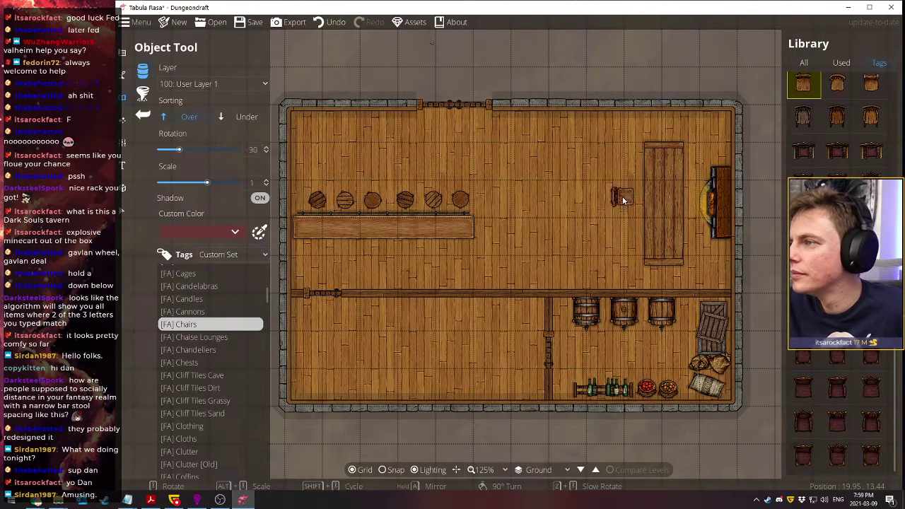
{"action": "scroll", "coordinate": [623, 200], "scroll_direction": "up", "scroll_amount": 3}
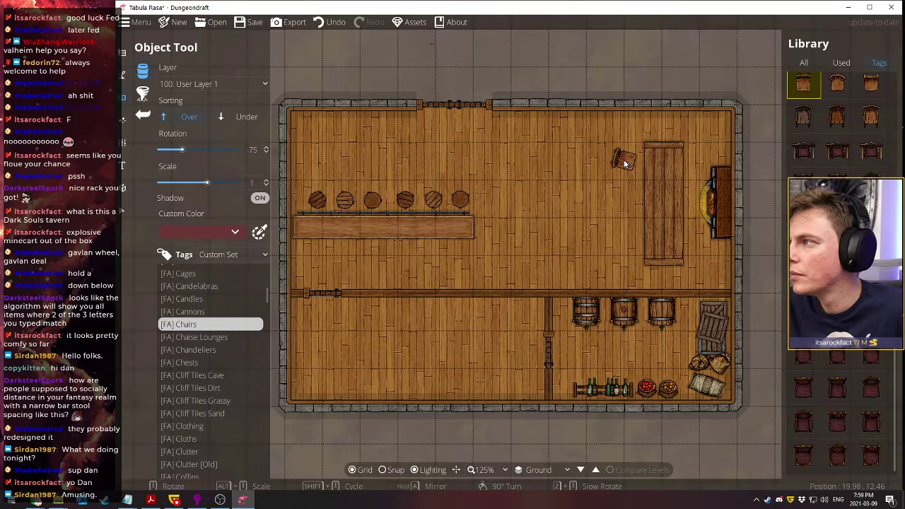
{"action": "scroll", "coordinate": [629, 243], "scroll_direction": "down", "scroll_amount": 12}
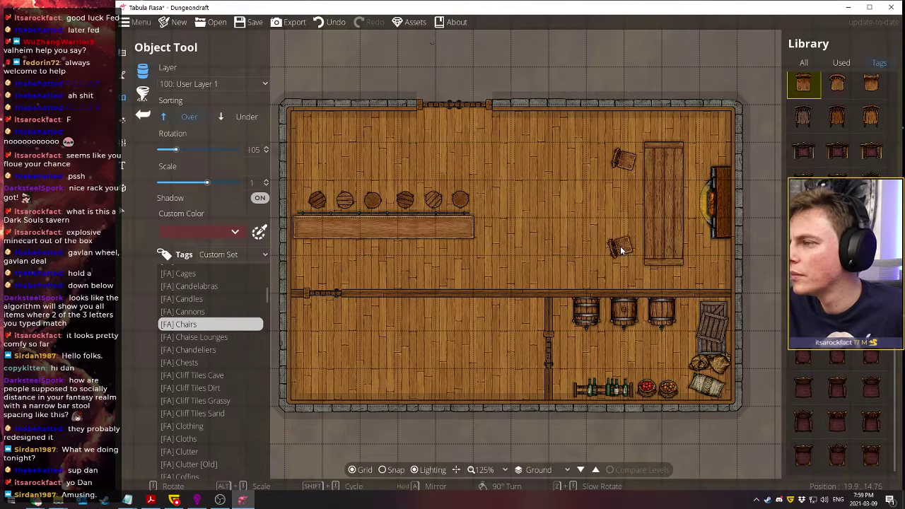
{"action": "scroll", "coordinate": [624, 245], "scroll_direction": "up", "scroll_amount": 1}
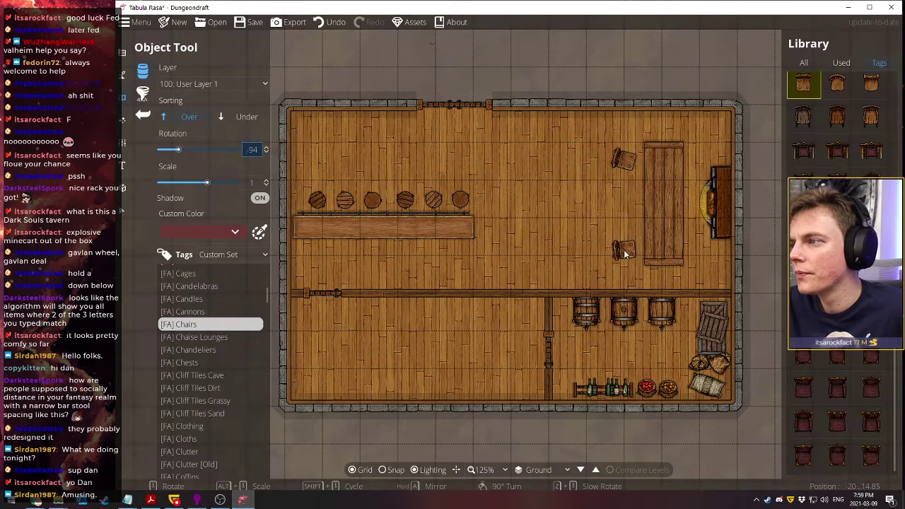
{"action": "left_click", "coordinate": [625, 249]}
Place a rounded-back light wood chair at the upper end of the long table, facing the table
{"action": "scroll", "coordinate": [626, 249], "scroll_direction": "down", "scroll_amount": 1, "text": "shift"}
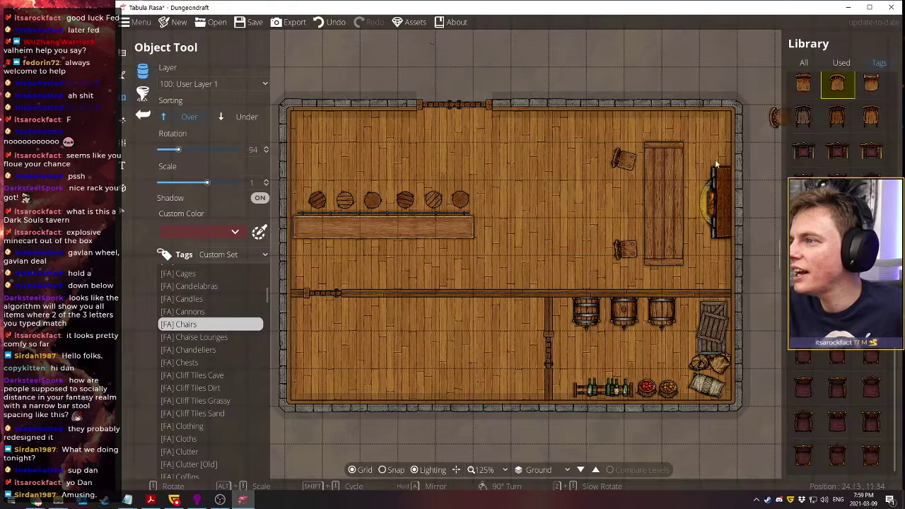
{"action": "scroll", "coordinate": [665, 128], "scroll_direction": "up", "scroll_amount": 5}
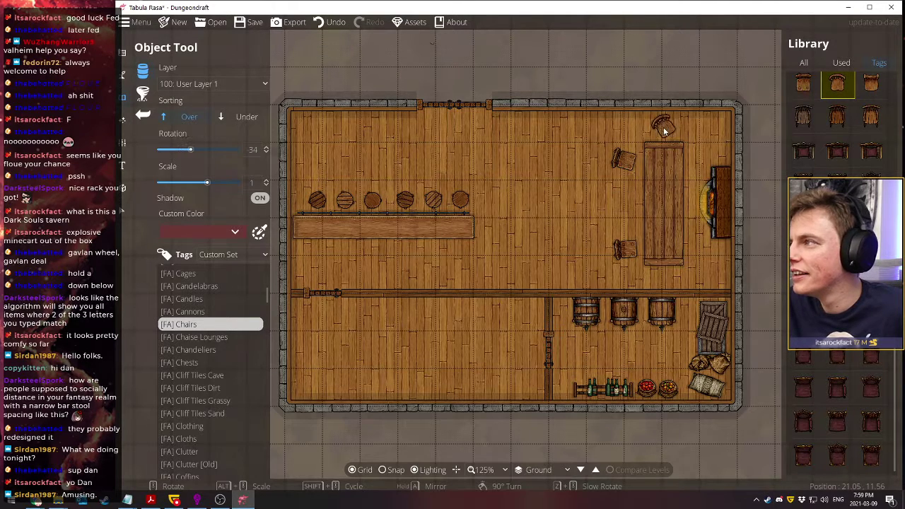
{"action": "scroll", "coordinate": [663, 131], "scroll_direction": "up", "scroll_amount": 2}
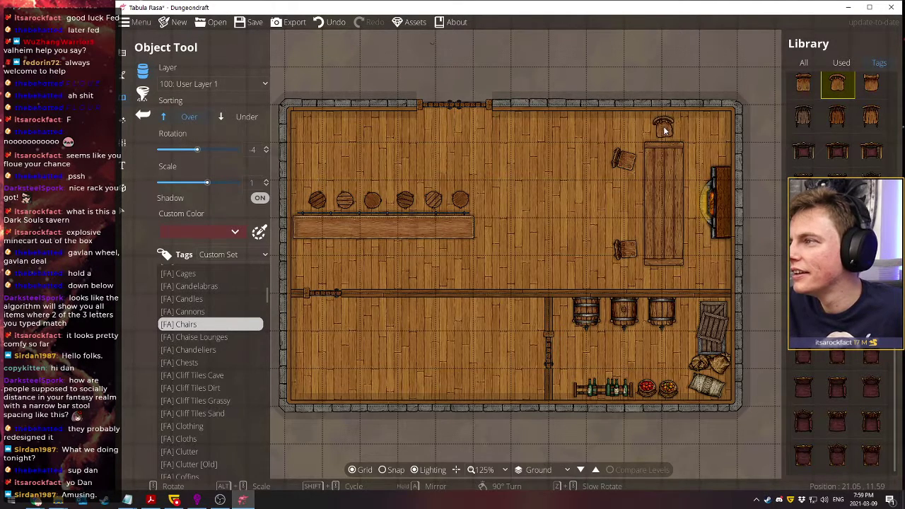
{"action": "left_click", "coordinate": [663, 129]}
Place another rounded-back chair at rotation 165 at the table's lower end, with sorting set to Under so it tucks beneath the table
{"action": "scroll", "coordinate": [663, 276], "scroll_direction": "down", "scroll_amount": 10}
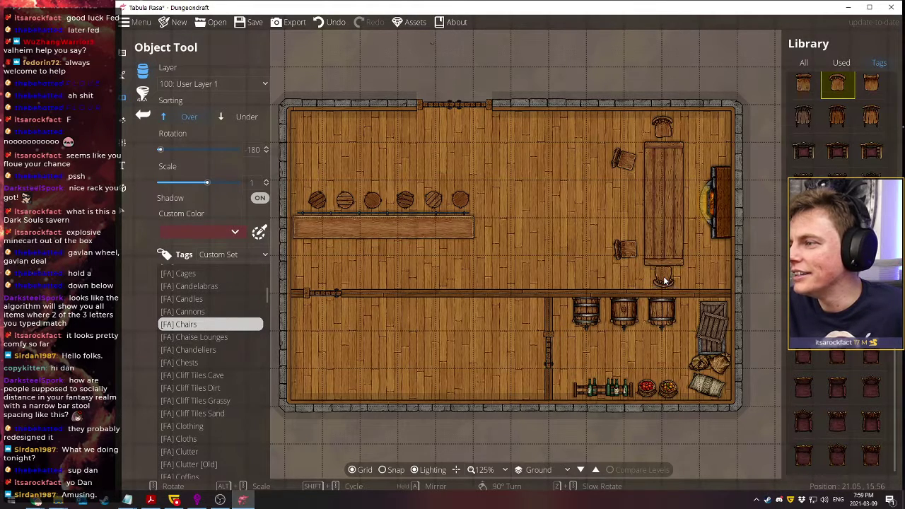
{"action": "scroll", "coordinate": [664, 277], "scroll_direction": "down", "scroll_amount": 1}
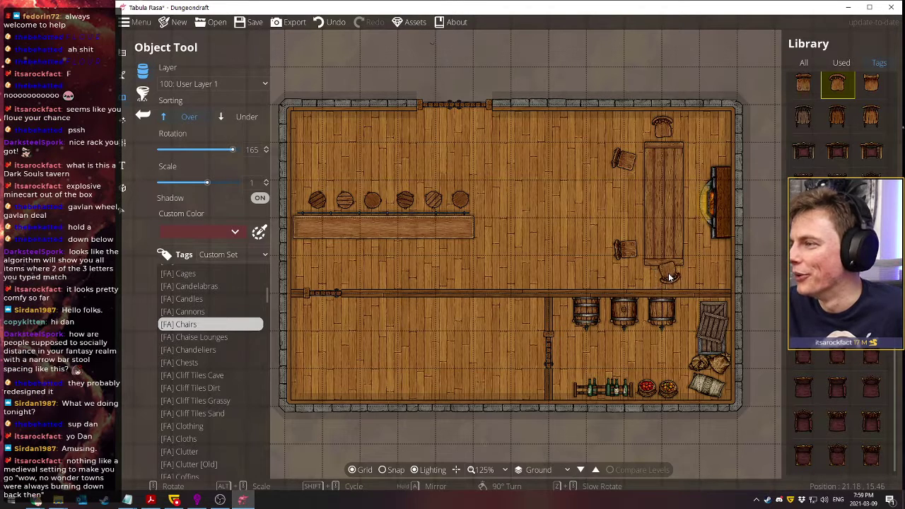
{"action": "left_click", "coordinate": [247, 117]}
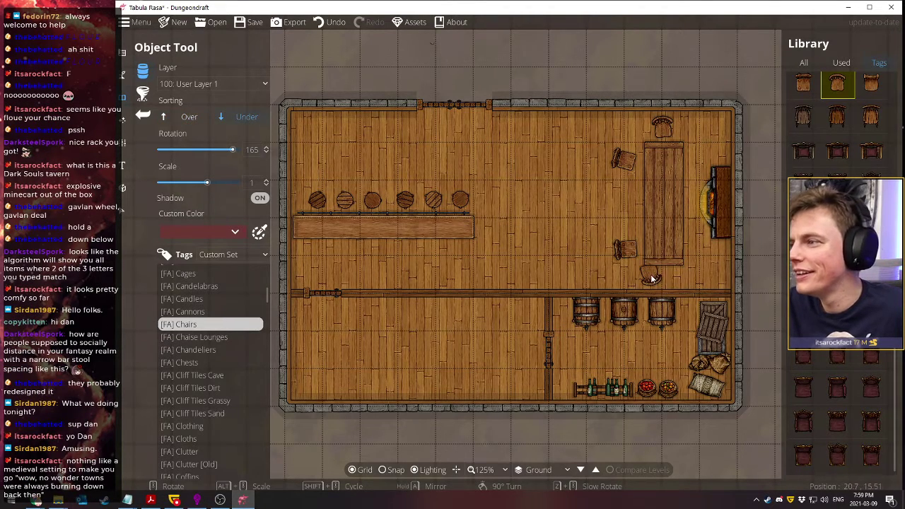
{"action": "left_click", "coordinate": [666, 273]}
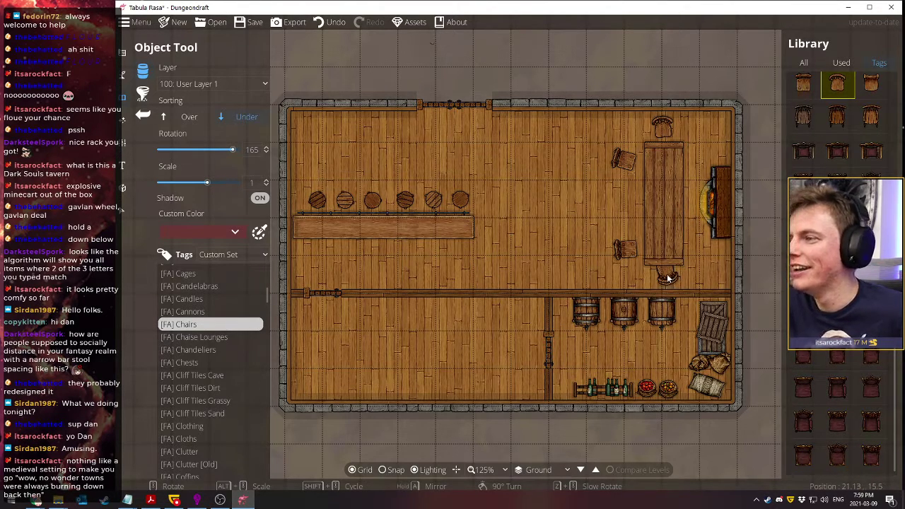
Place Chair Wood Light H 1x1 at rotation -91 just below the upper chair on the table's side opposite the fireplace
{"action": "left_click", "coordinate": [874, 84]}
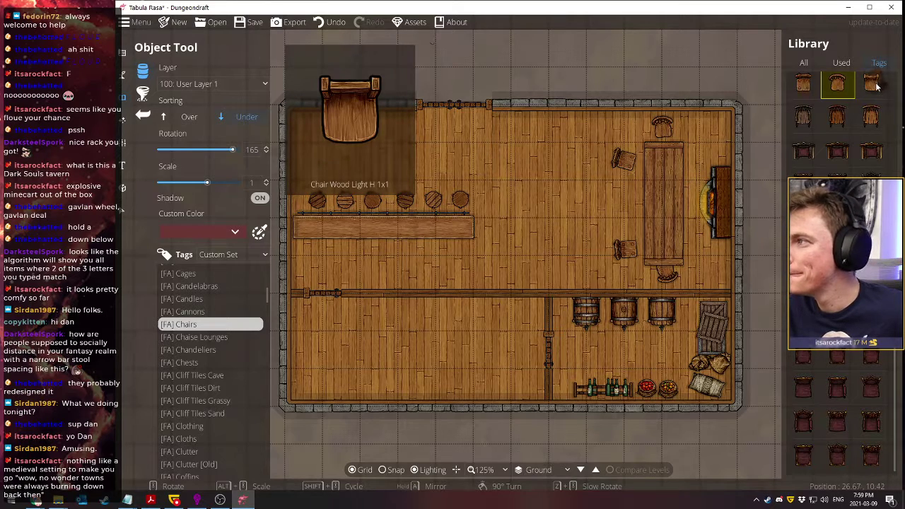
{"action": "scroll", "coordinate": [624, 206], "scroll_direction": "down", "scroll_amount": 7}
{"action": "scroll", "coordinate": [623, 205], "scroll_direction": "up", "scroll_amount": 10}
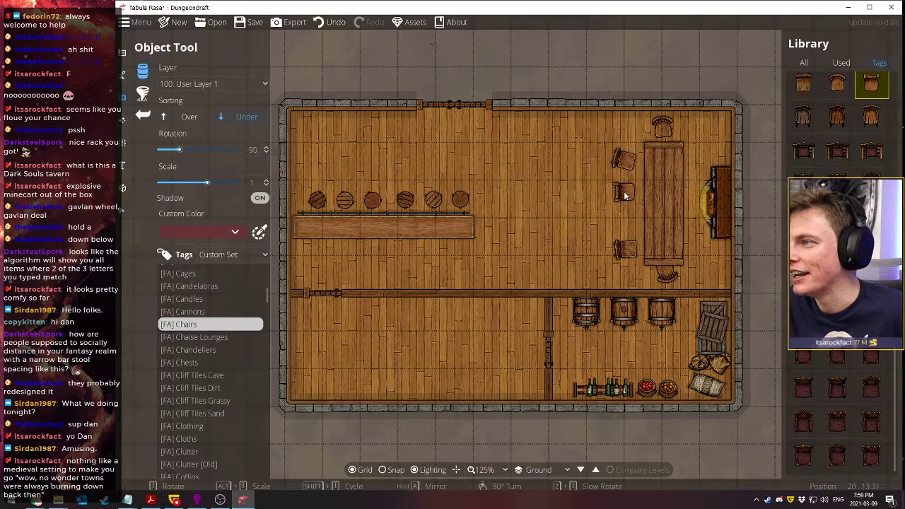
{"action": "left_click", "coordinate": [267, 152]}
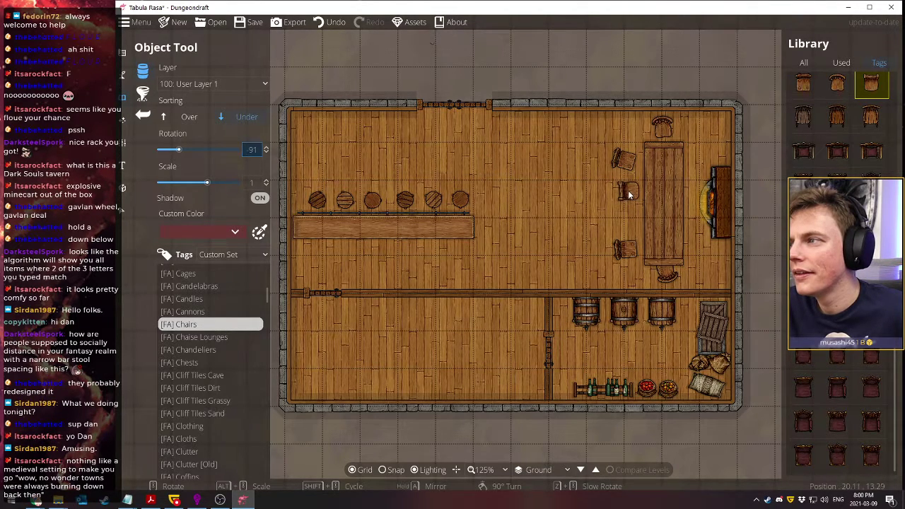
{"action": "left_click", "coordinate": [626, 191]}
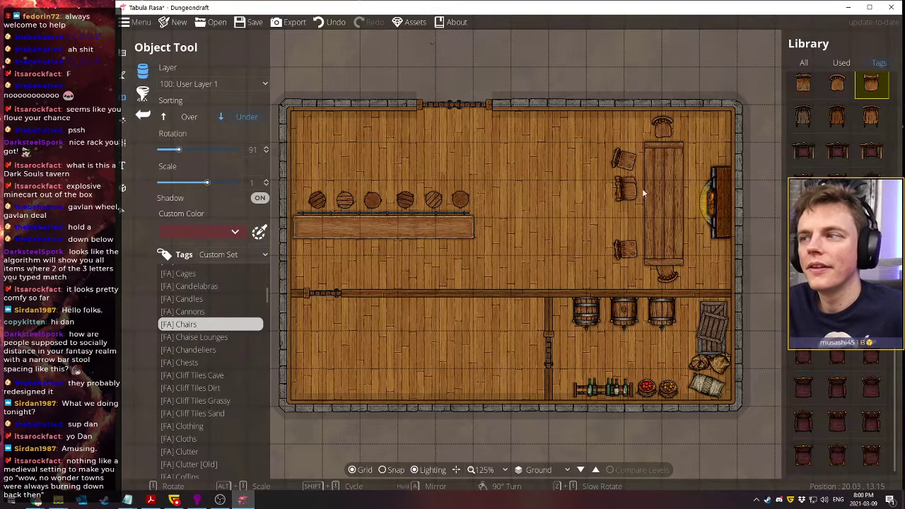
Place a second Chair Wood Light H 1x1 at rotation -84 in the remaining gap of the side row, slightly farther from the table
{"action": "scroll", "coordinate": [626, 221], "scroll_direction": "up", "scroll_amount": 1}
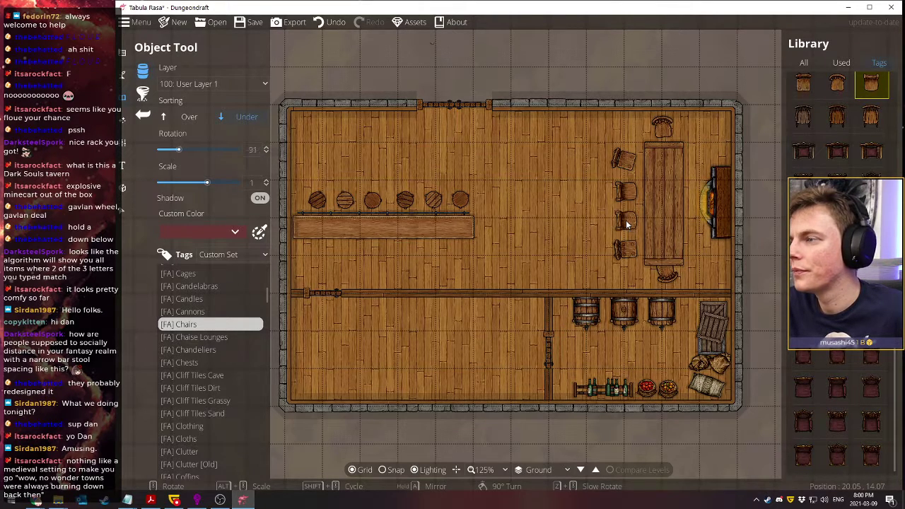
{"action": "scroll", "coordinate": [627, 220], "scroll_direction": "down", "scroll_amount": 1}
{"action": "scroll", "coordinate": [627, 220], "scroll_direction": "up", "scroll_amount": 1}
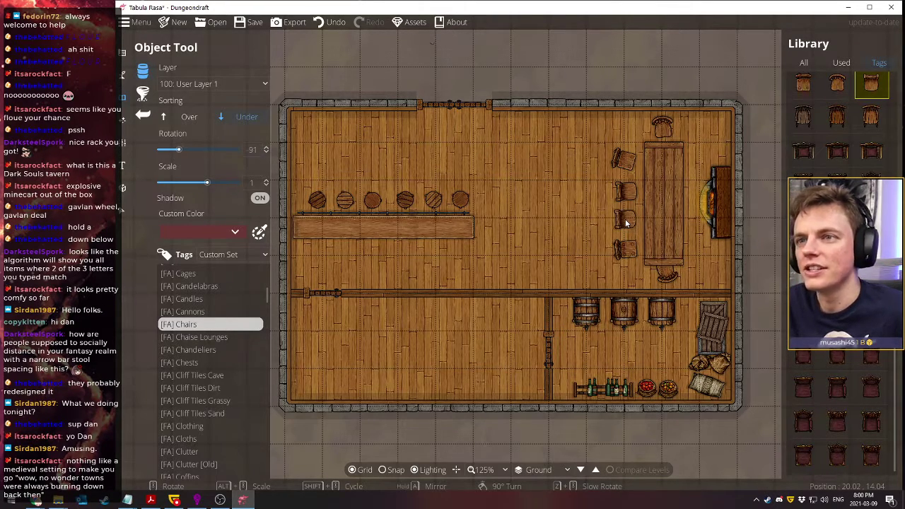
{"action": "scroll", "coordinate": [625, 220], "scroll_direction": "down", "scroll_amount": 1}
{"action": "left_click", "coordinate": [267, 148]}
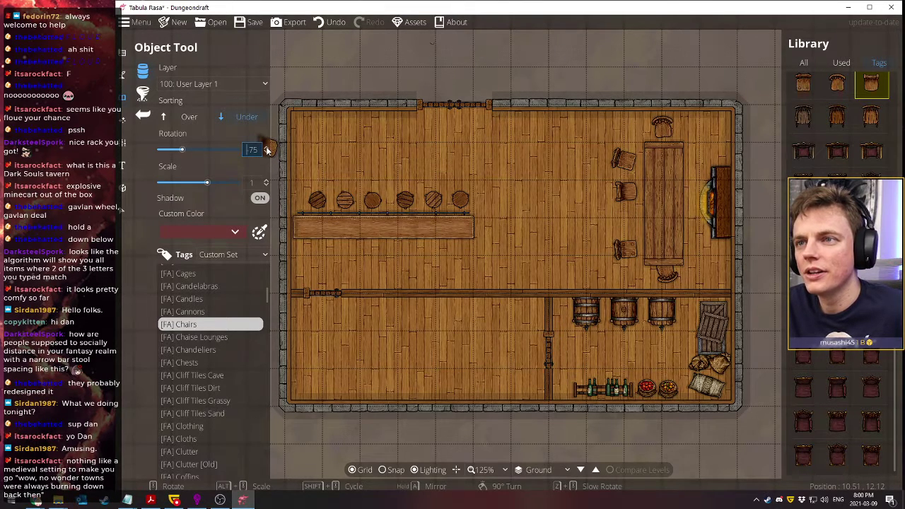
{"action": "scroll", "coordinate": [266, 146], "scroll_direction": "down", "scroll_amount": 6}
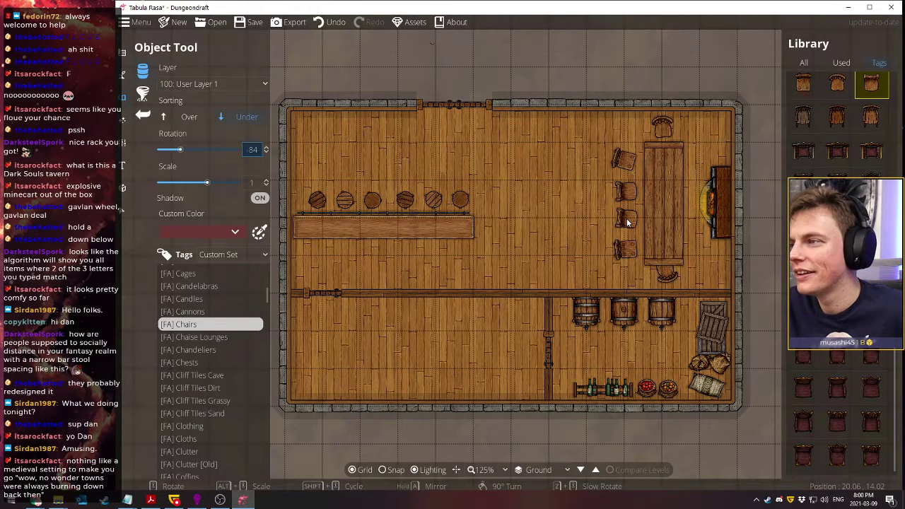
{"action": "left_click", "coordinate": [621, 220]}
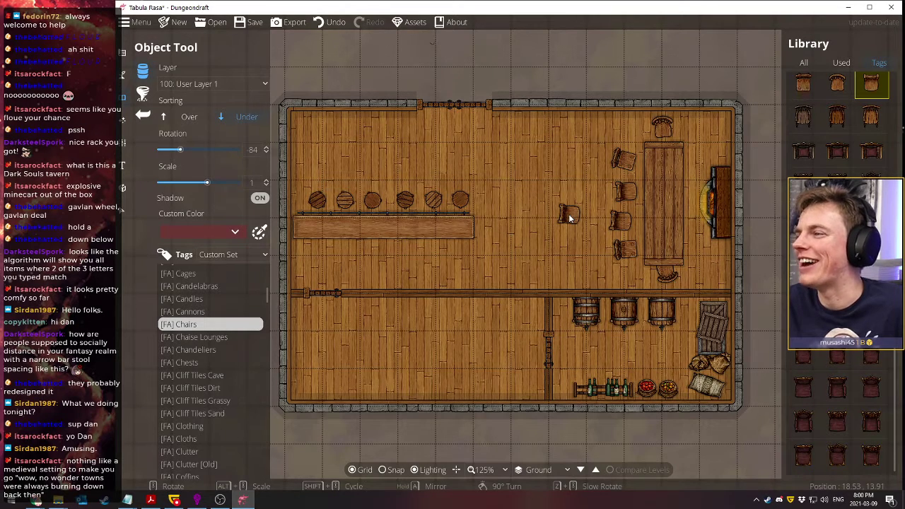
Choose Candelabra Wood Light Colorable Handheld A 1x1 for the long table, with sorting set to Over and rotation 90
{"action": "scroll", "coordinate": [209, 332], "scroll_direction": "up", "scroll_amount": 3}
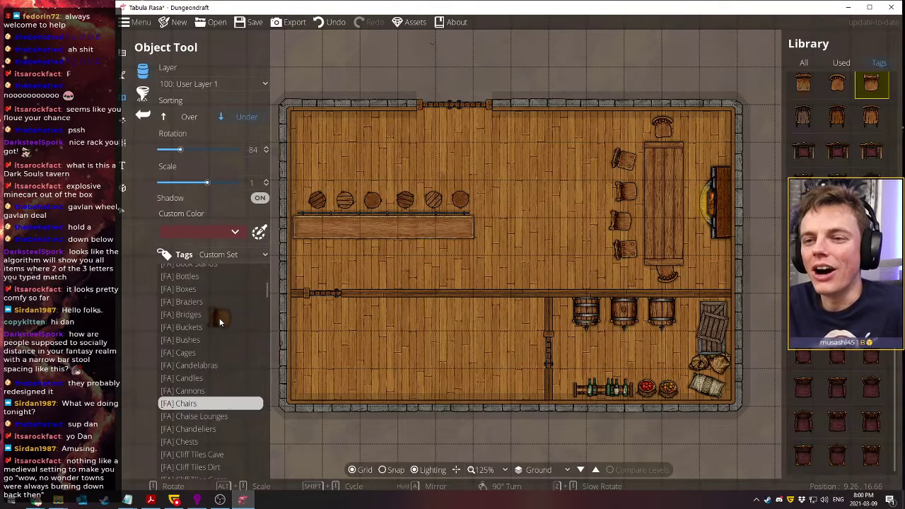
{"action": "left_click", "coordinate": [189, 365]}
{"action": "mouse_move", "coordinate": [875, 197]}
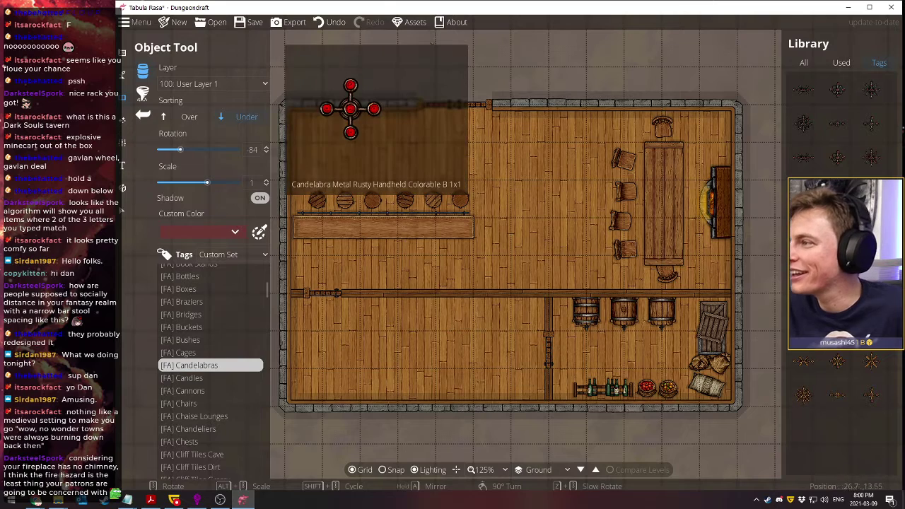
{"action": "mouse_move", "coordinate": [840, 397]}
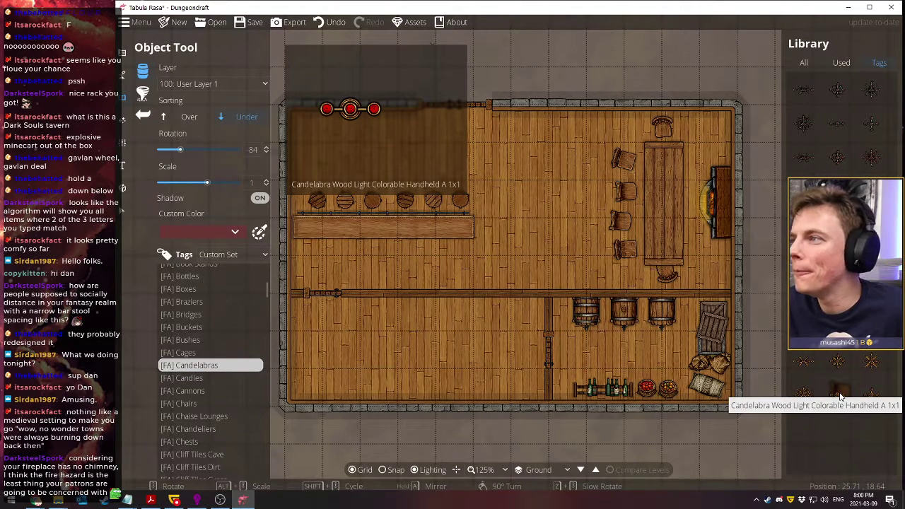
{"action": "left_click", "coordinate": [840, 396]}
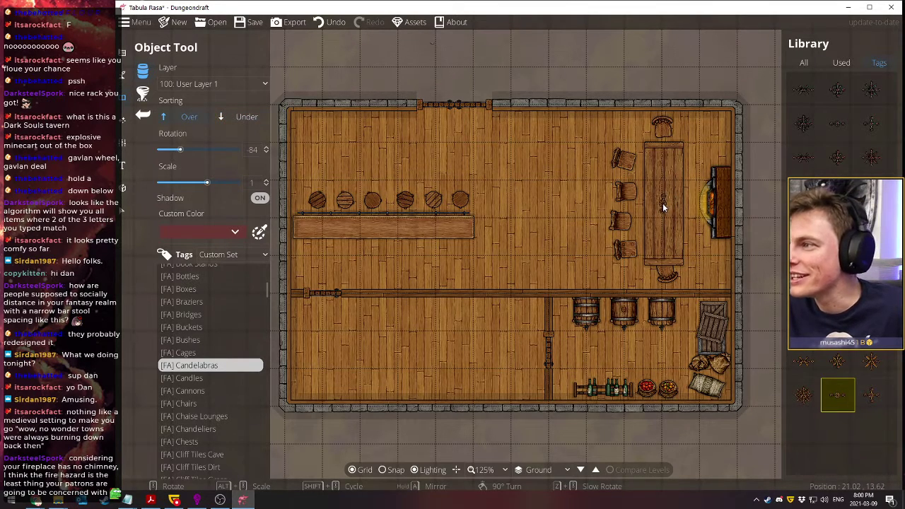
{"action": "scroll", "coordinate": [664, 205], "scroll_direction": "down", "scroll_amount": 1}
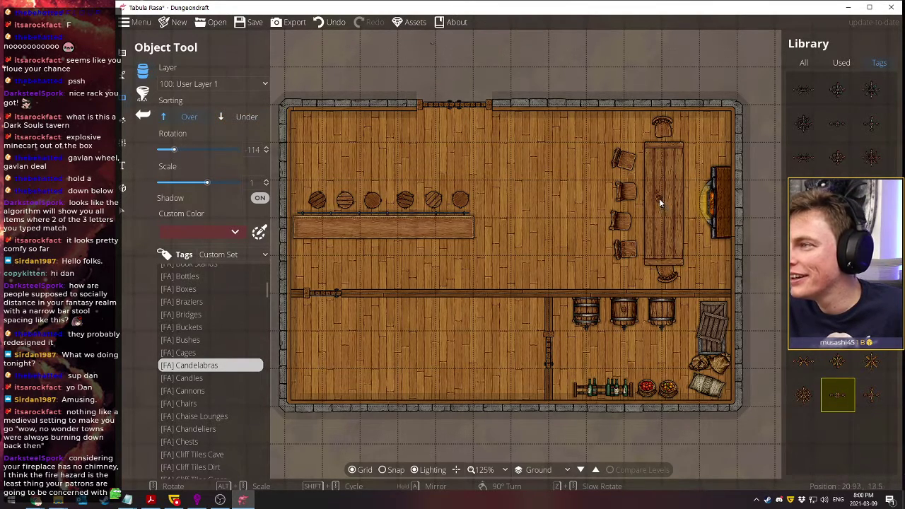
{"action": "scroll", "coordinate": [664, 204], "scroll_direction": "up", "scroll_amount": 5}
{"action": "scroll", "coordinate": [664, 204], "scroll_direction": "up", "scroll_amount": 2}
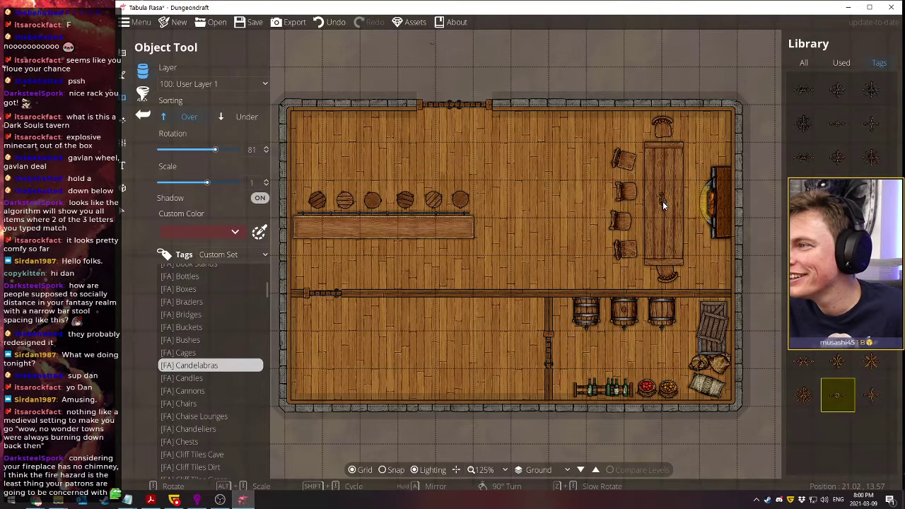
{"action": "left_click", "coordinate": [267, 153]}
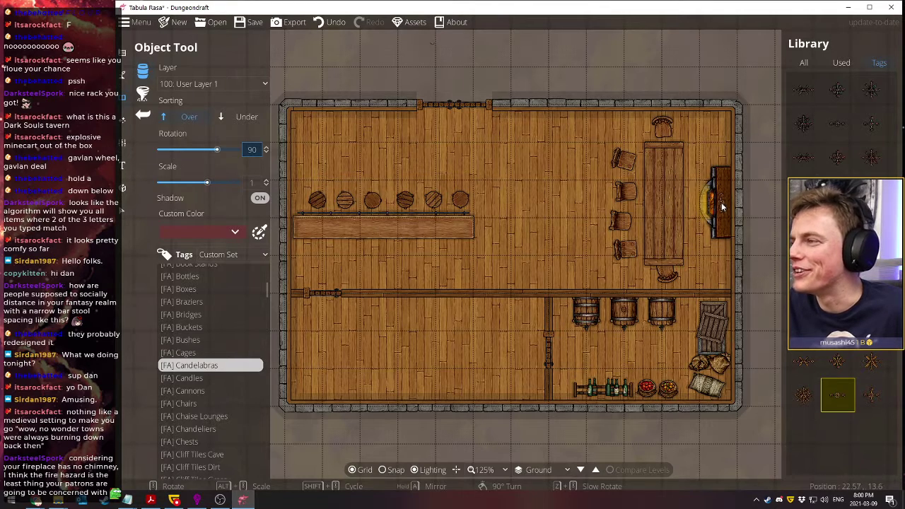
{"action": "mouse_move", "coordinate": [803, 225]}
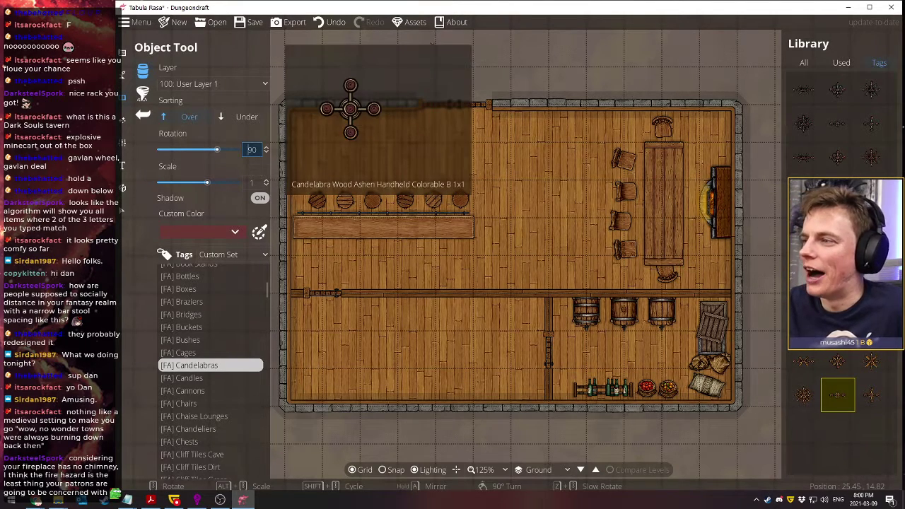
Browse the [FA] Food objects and try one on the long table at scale 1.1
{"action": "scroll", "coordinate": [203, 347], "scroll_direction": "down", "scroll_amount": 3}
{"action": "scroll", "coordinate": [201, 345], "scroll_direction": "down", "scroll_amount": 10}
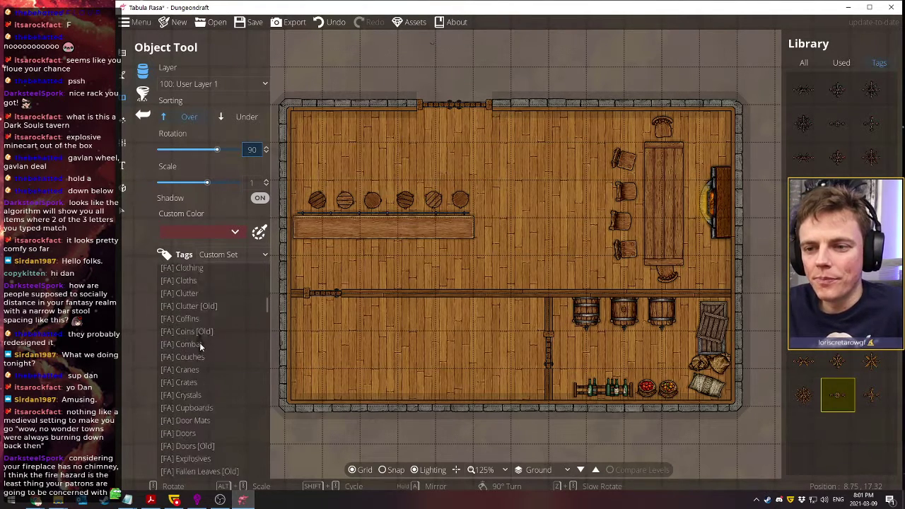
{"action": "left_click", "coordinate": [169, 402]}
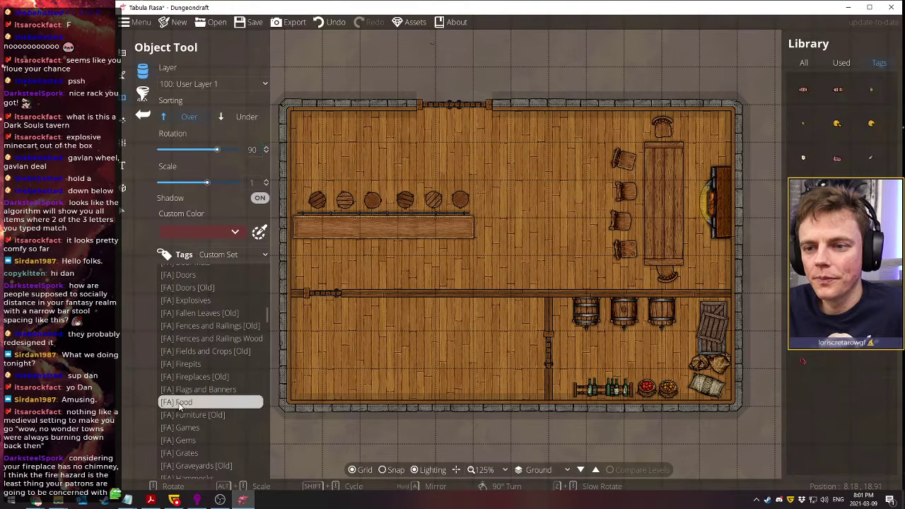
{"action": "mouse_move", "coordinate": [804, 362]}
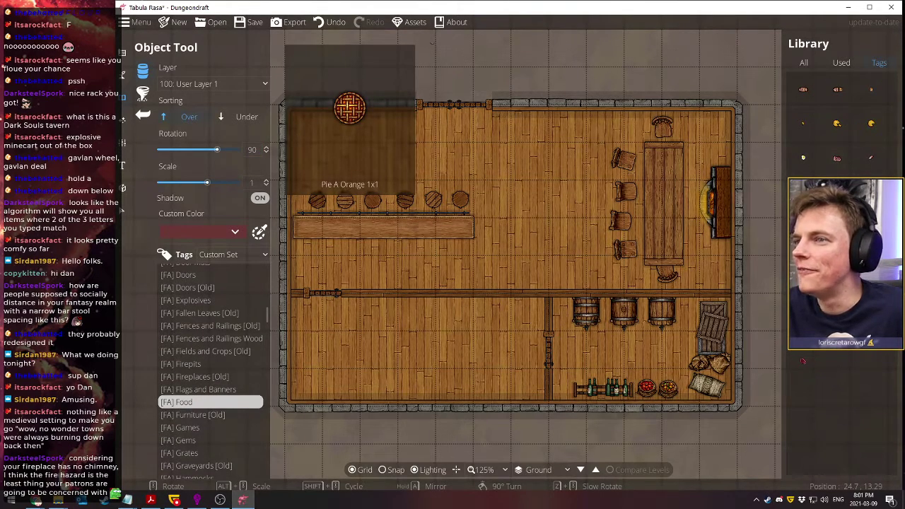
{"action": "mouse_move", "coordinate": [803, 325]}
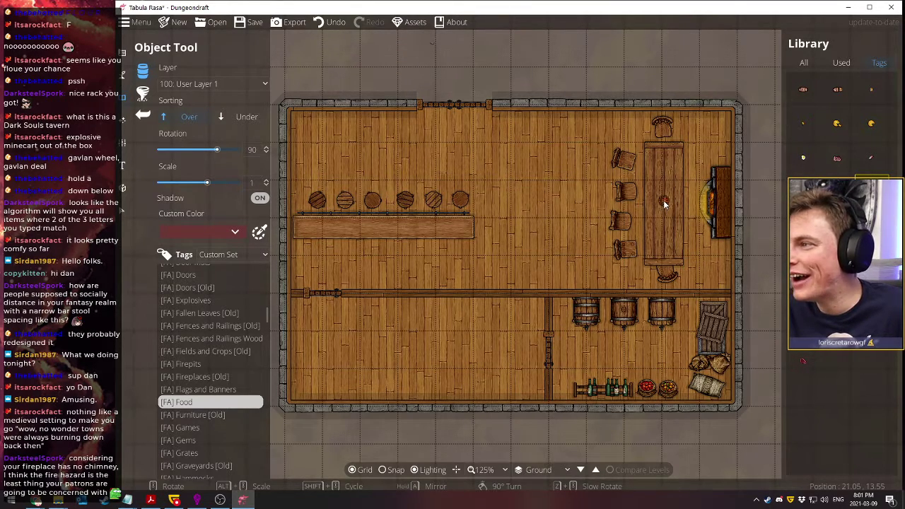
{"action": "scroll", "coordinate": [664, 202], "scroll_direction": "up", "scroll_amount": 1}
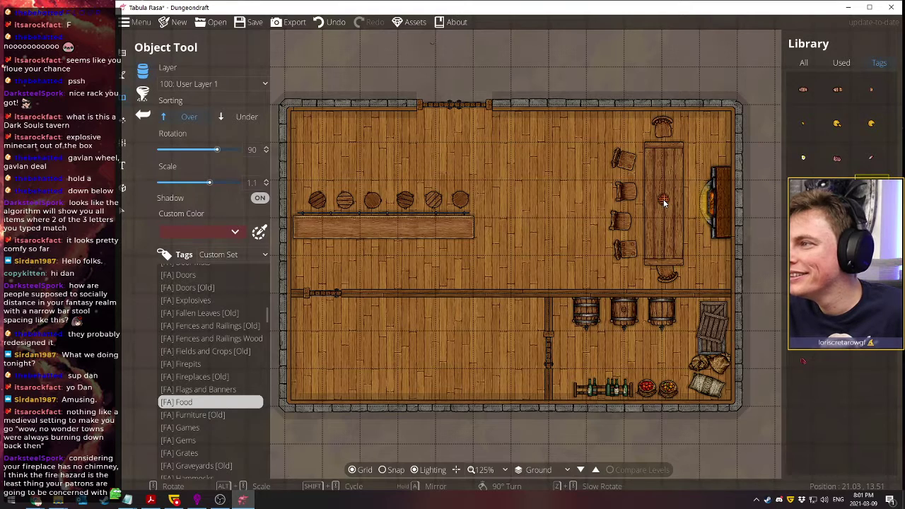
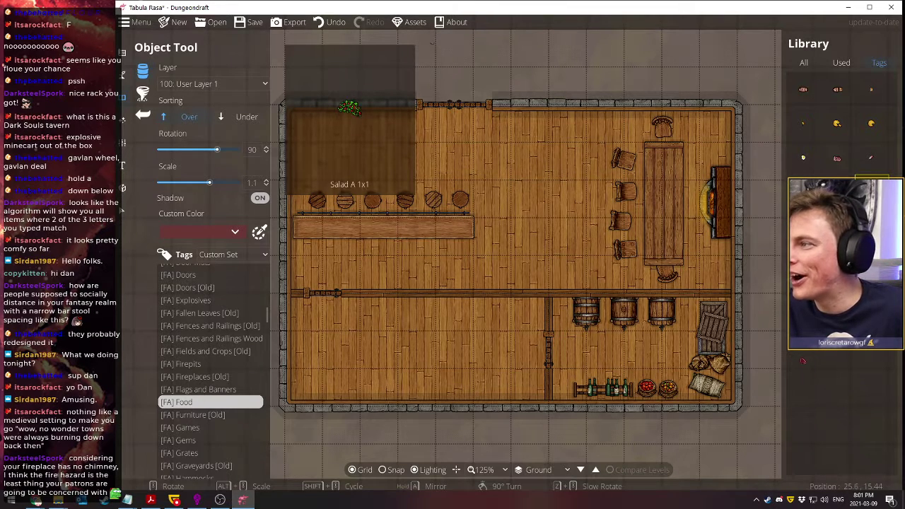
{"action": "left_click", "coordinate": [848, 120]}
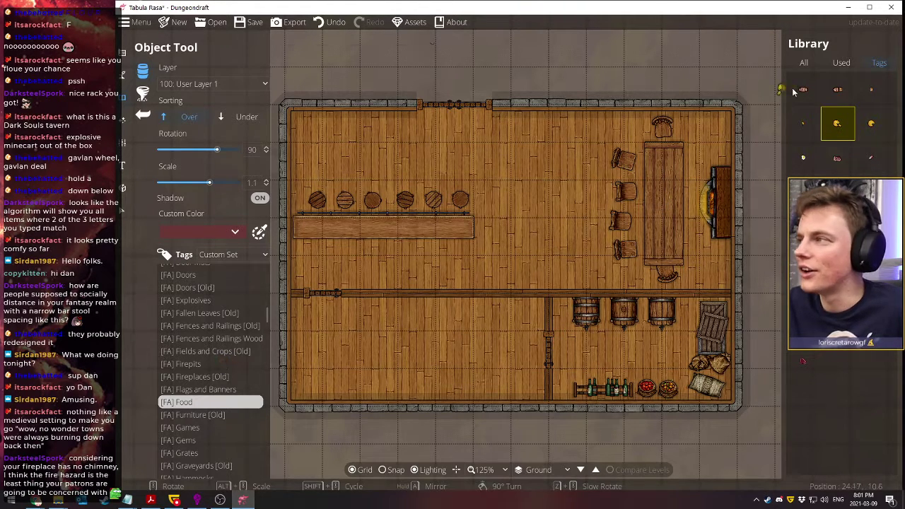
Search the complete object library for "plate"
{"action": "left_click", "coordinate": [804, 63]}
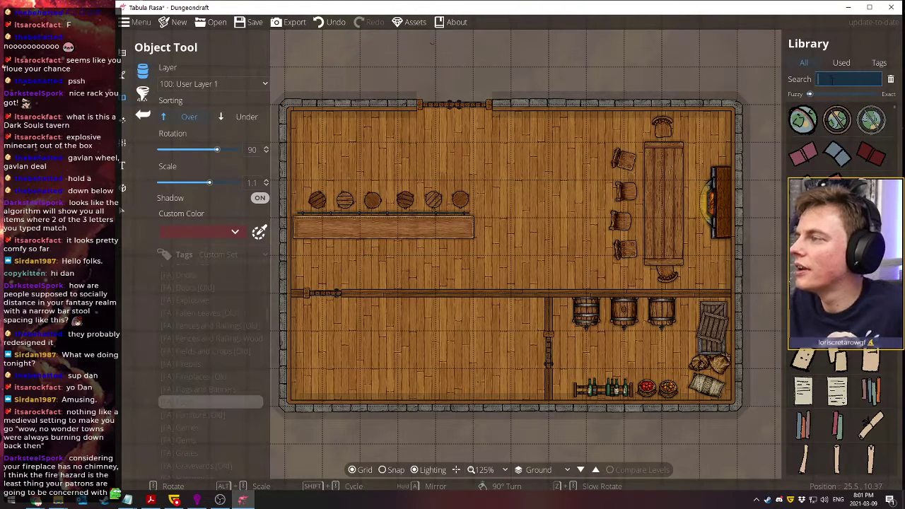
{"action": "left_click", "coordinate": [832, 80]}
{"action": "type", "text": "plate"}
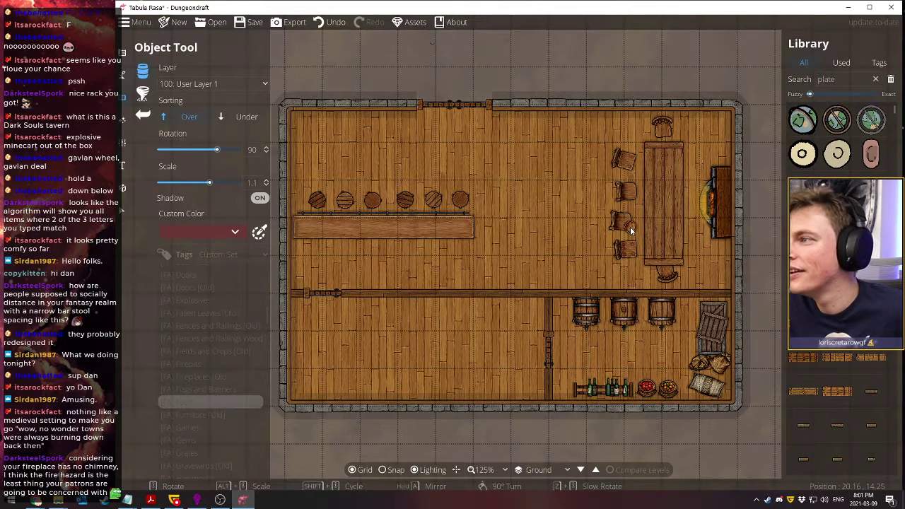
Place a round wooden plate at scale 1.6 in the middle of the long table beside the fireplace
{"action": "scroll", "coordinate": [662, 204], "scroll_direction": "up", "scroll_amount": 5}
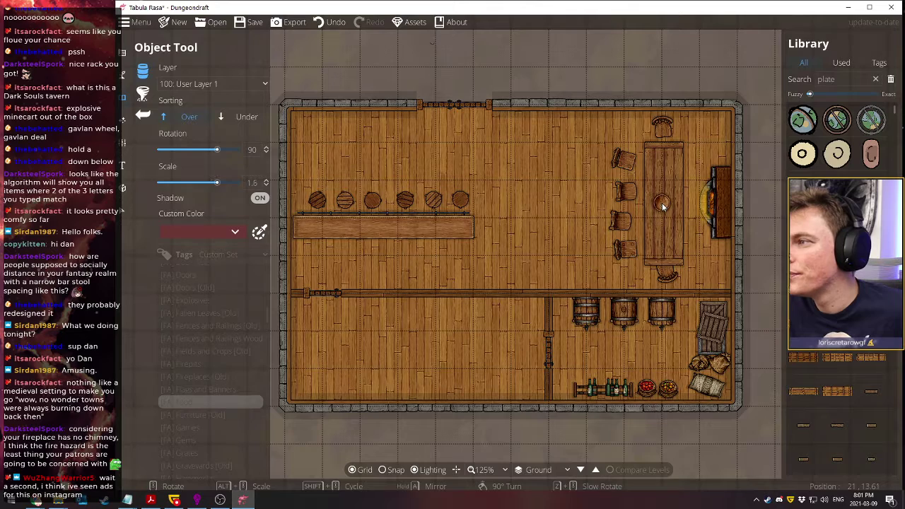
{"action": "scroll", "coordinate": [841, 269], "scroll_direction": "down", "scroll_amount": 3}
{"action": "scroll", "coordinate": [842, 283], "scroll_direction": "down", "scroll_amount": 3}
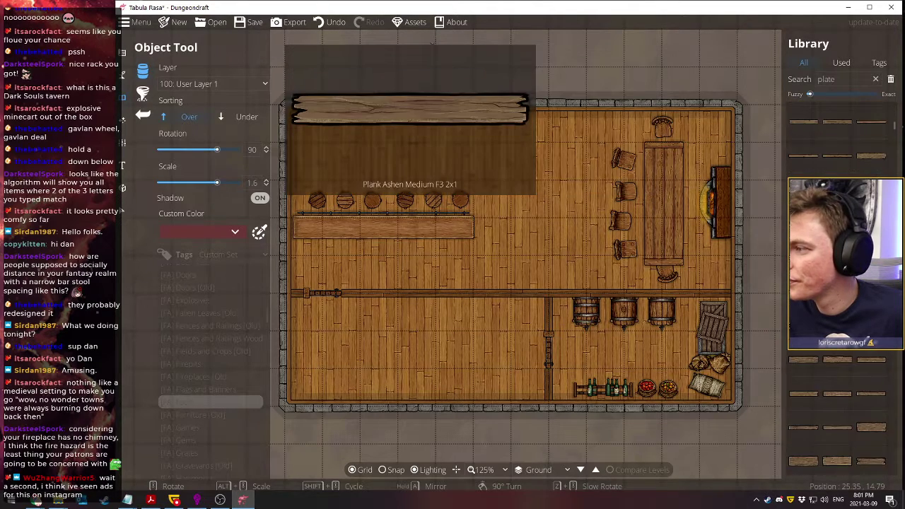
{"action": "scroll", "coordinate": [841, 282], "scroll_direction": "down", "scroll_amount": 6}
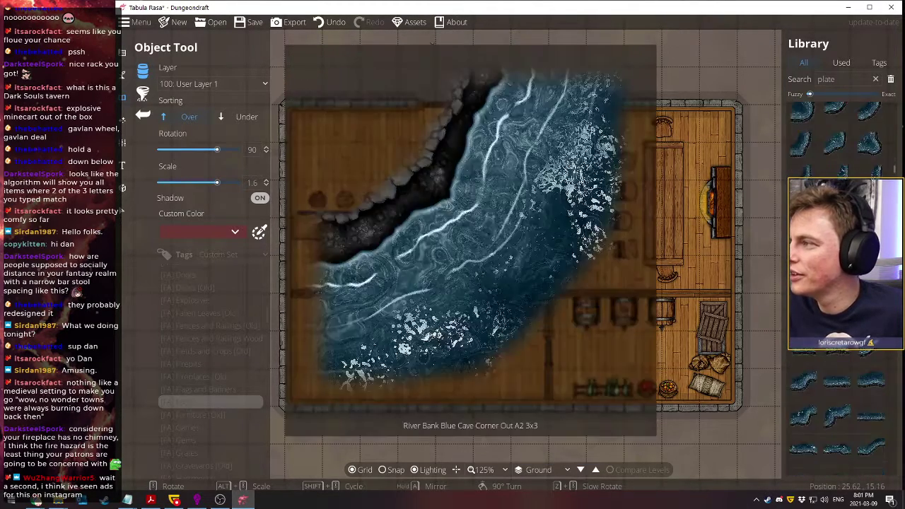
{"action": "scroll", "coordinate": [870, 438], "scroll_direction": "up", "scroll_amount": 6}
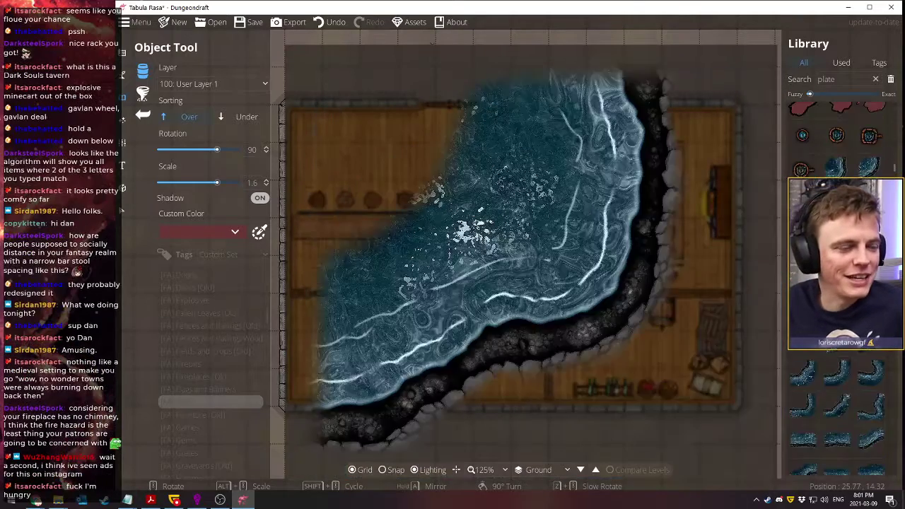
{"action": "scroll", "coordinate": [869, 469], "scroll_direction": "up", "scroll_amount": 2}
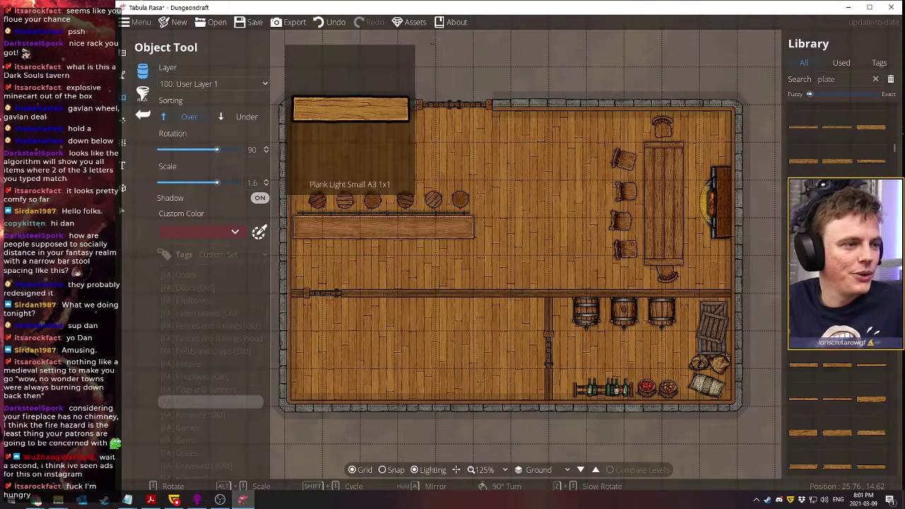
{"action": "scroll", "coordinate": [841, 424], "scroll_direction": "up", "scroll_amount": 3}
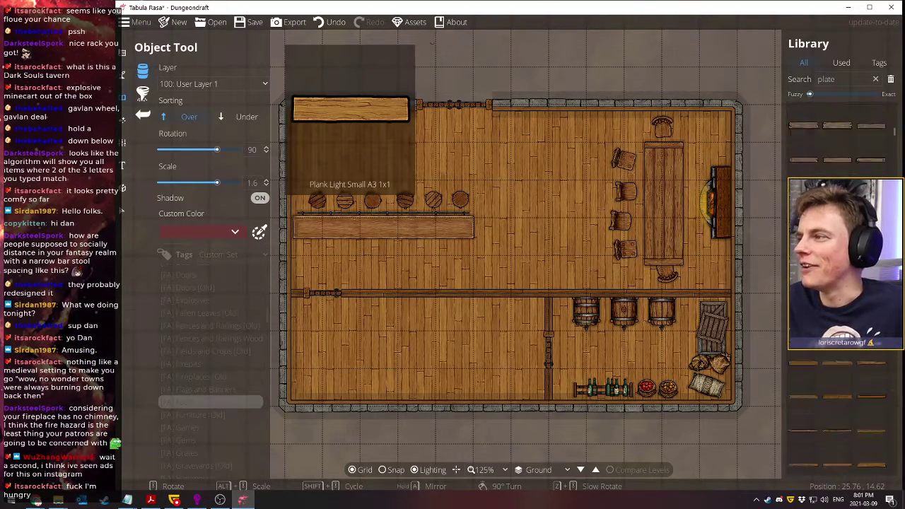
{"action": "scroll", "coordinate": [841, 389], "scroll_direction": "up", "scroll_amount": 3}
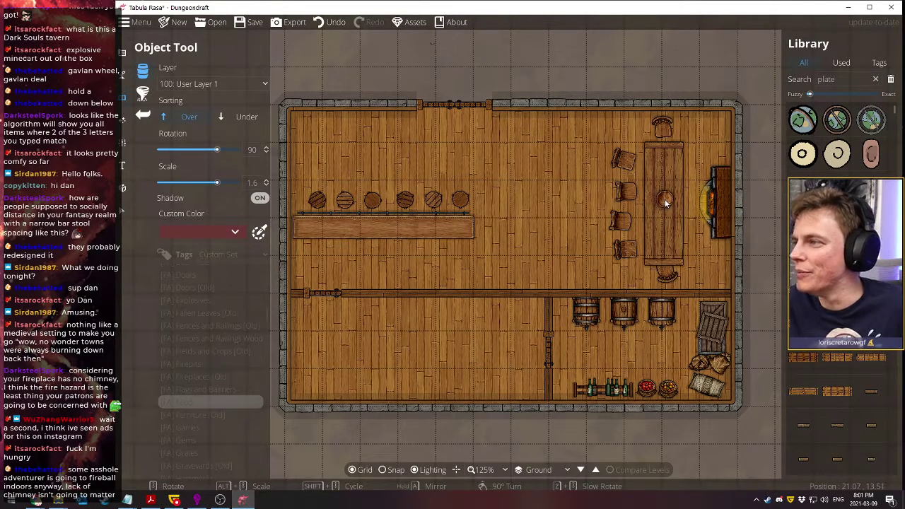
{"action": "left_click", "coordinate": [663, 199]}
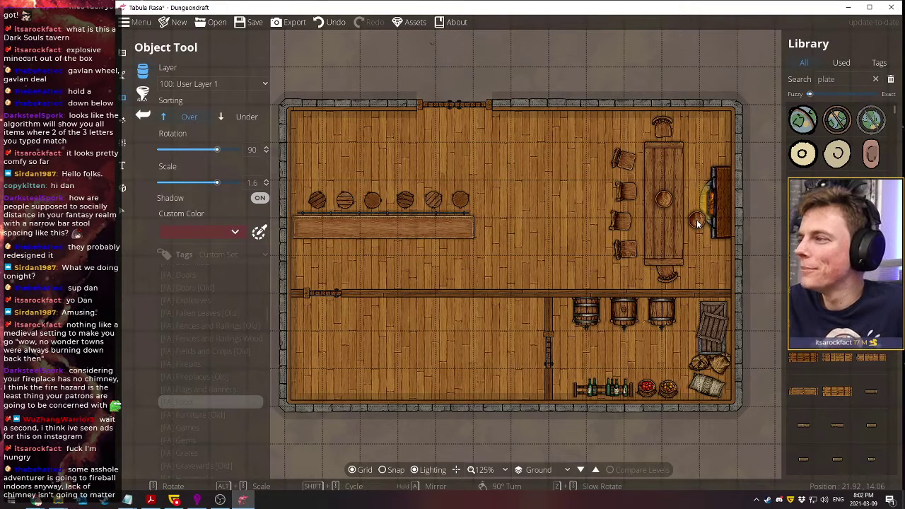
Place the cut cheese wheel from the [FA] Food set on the plate, with rotation 120 and scale 1.2
{"action": "left_click", "coordinate": [879, 63]}
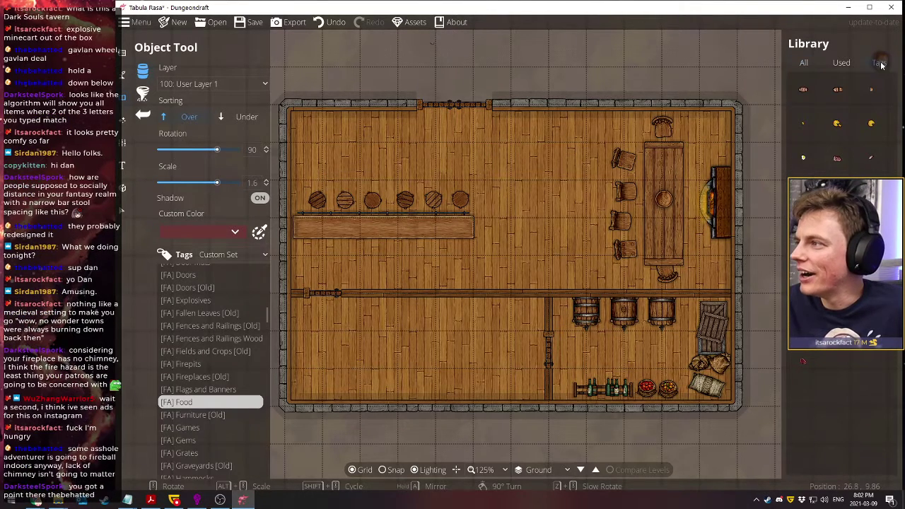
{"action": "left_click", "coordinate": [837, 123]}
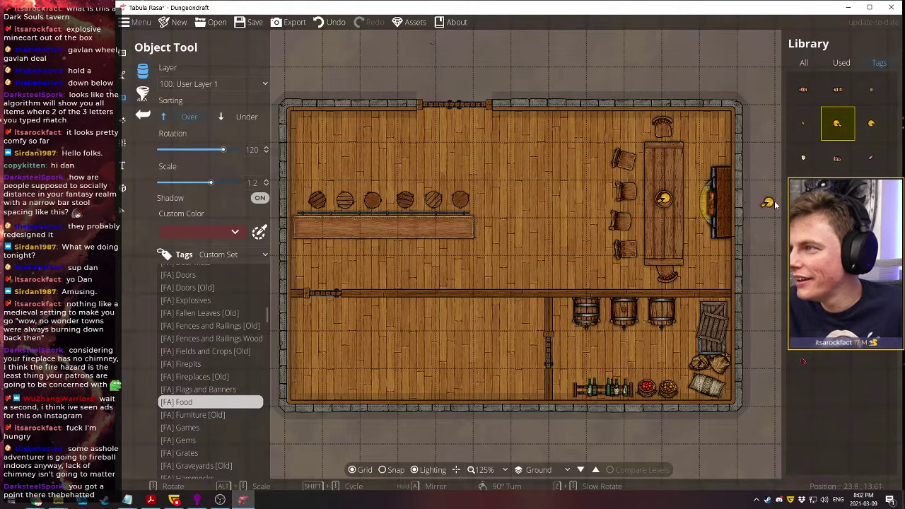
Add a bread loaf rotated to 165 above the plate and a red food item near the long table's lower end
{"action": "left_click", "coordinate": [804, 89]}
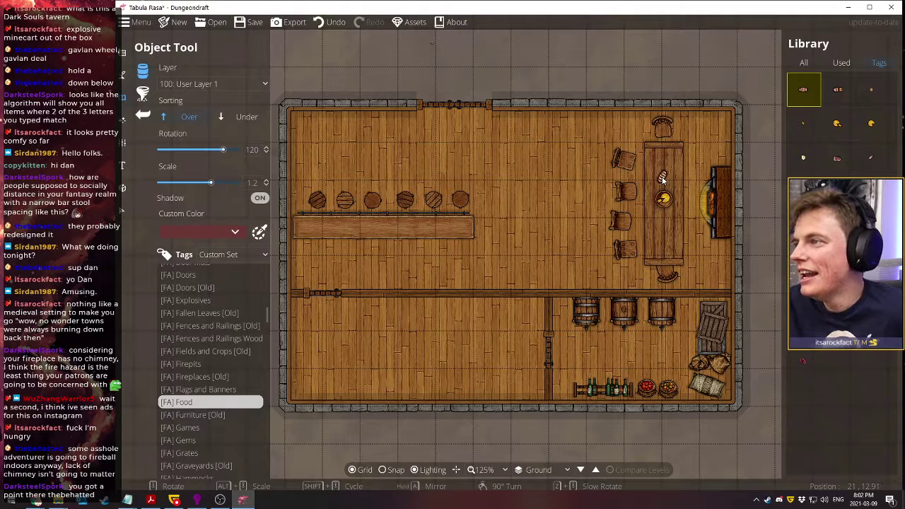
{"action": "scroll", "coordinate": [663, 182], "scroll_direction": "up", "scroll_amount": 3}
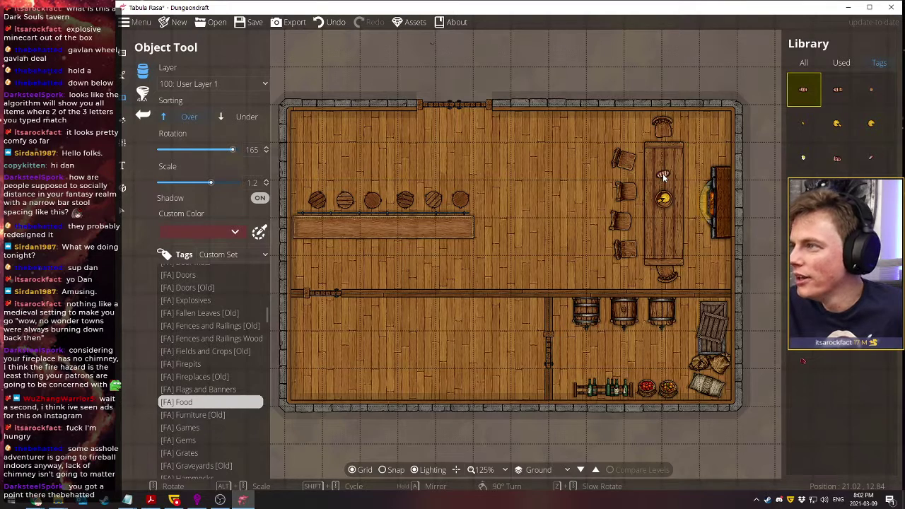
{"action": "left_click", "coordinate": [662, 177]}
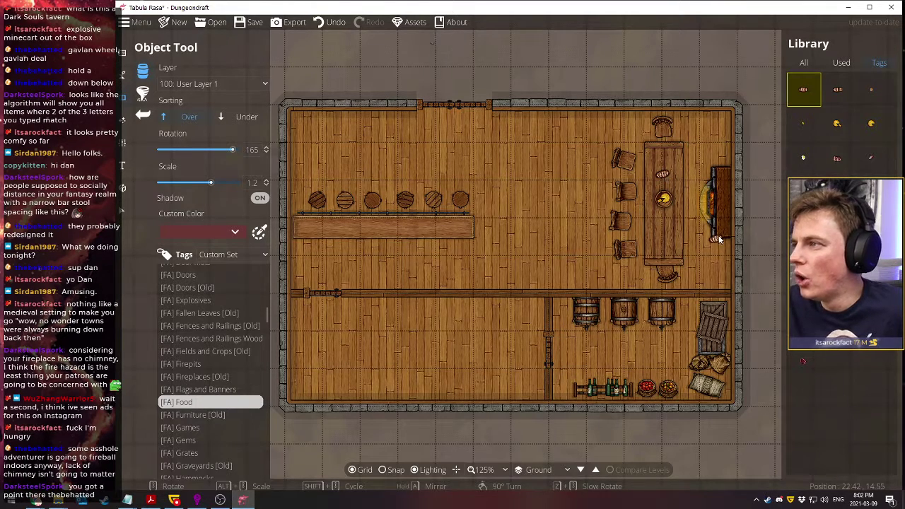
{"action": "mouse_move", "coordinate": [804, 225]}
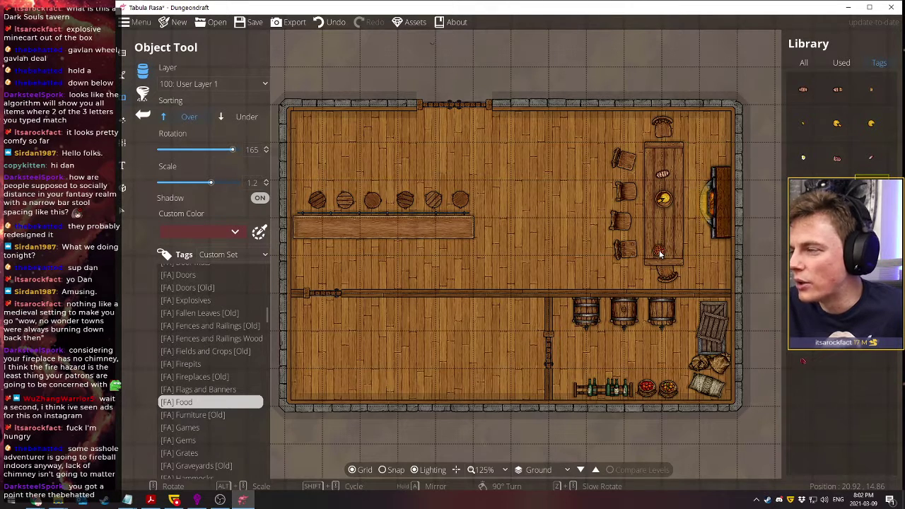
{"action": "left_click", "coordinate": [659, 252]}
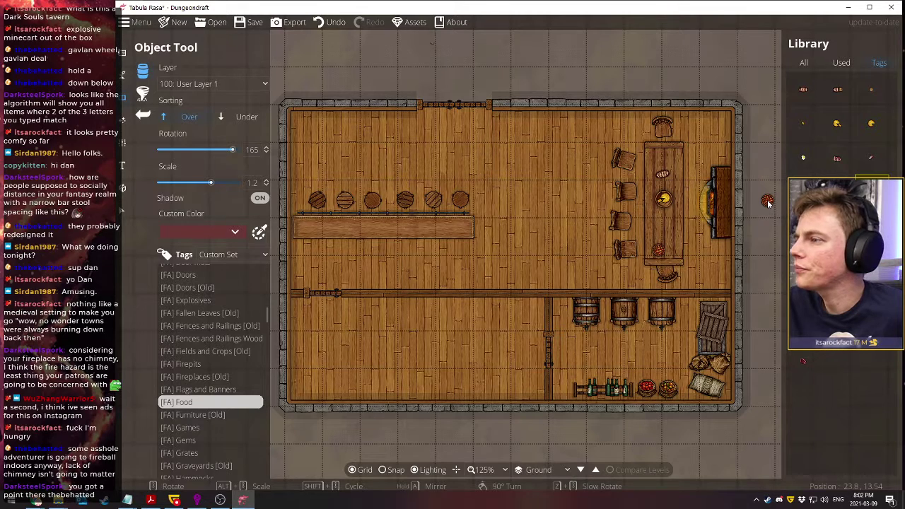
Try a string of sausages on the long table between the cheese and the red food, and undo the placement
{"action": "left_click", "coordinate": [872, 157]}
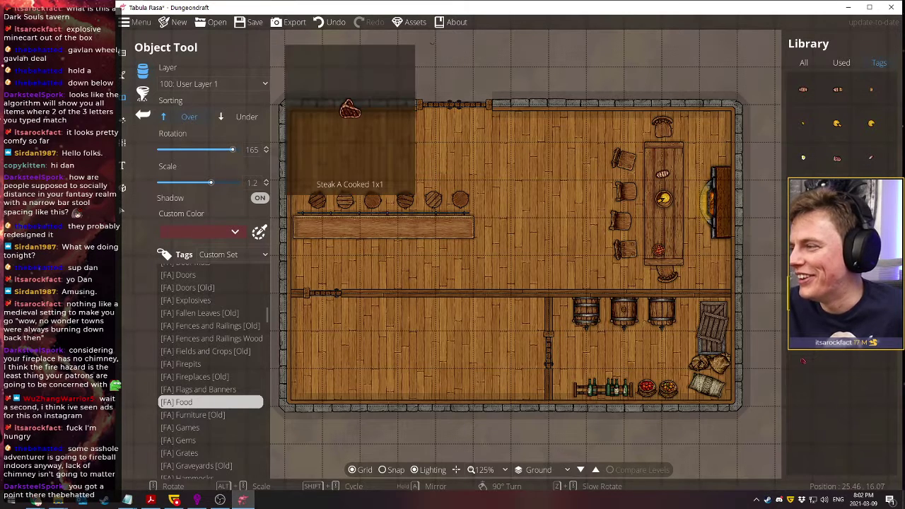
{"action": "mouse_move", "coordinate": [803, 89]}
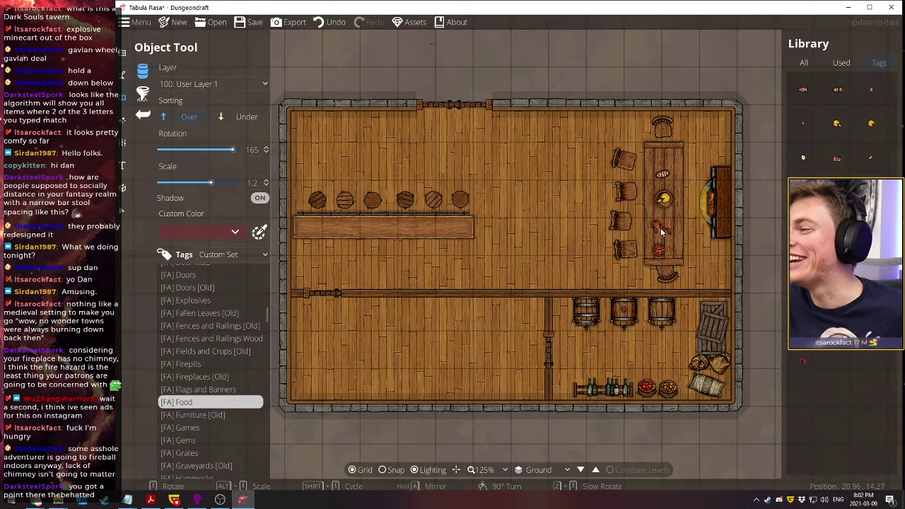
{"action": "left_click", "coordinate": [663, 224]}
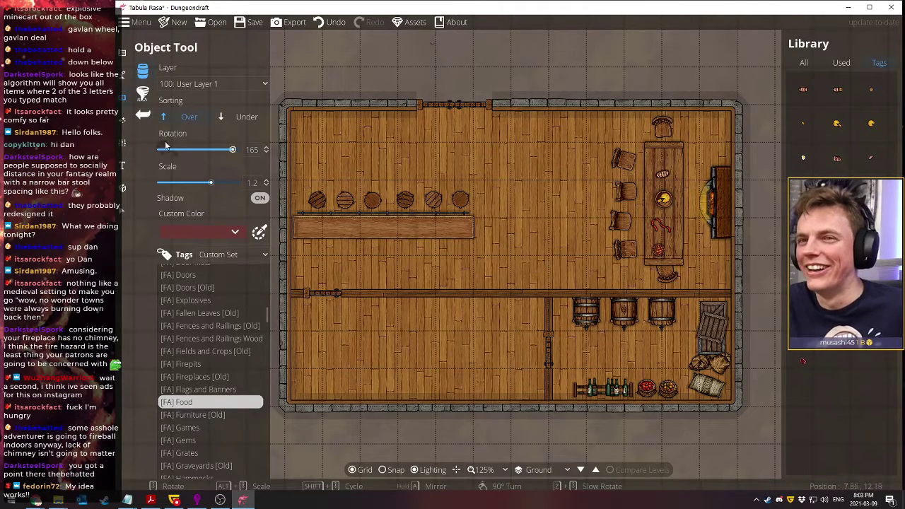
{"action": "left_click", "coordinate": [331, 22]}
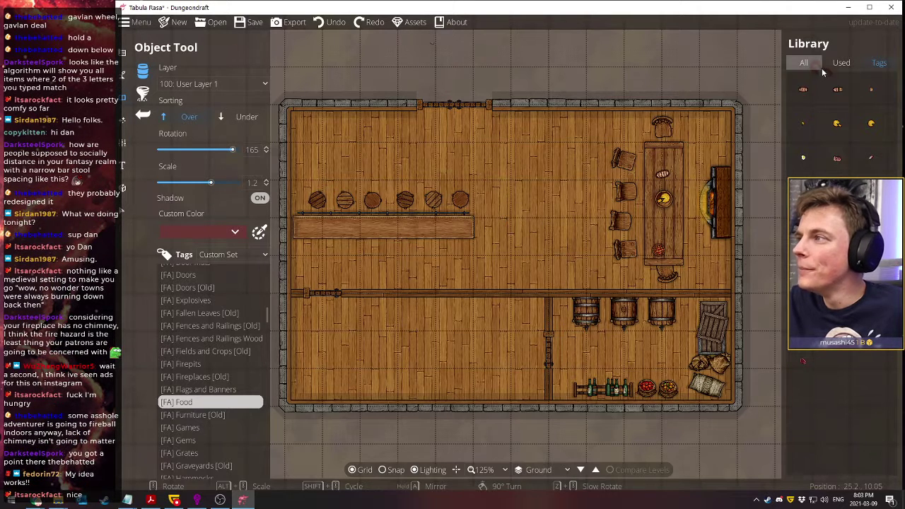
Search the full asset library for "tankard", and change the search to "mug"
{"action": "left_click", "coordinate": [804, 63]}
{"action": "double_click", "coordinate": [840, 80]}
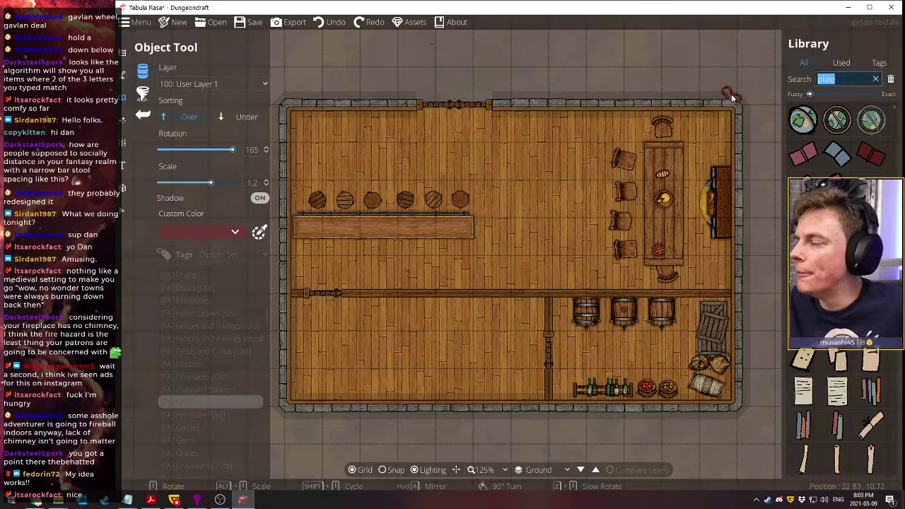
{"action": "type", "text": "tankard"}
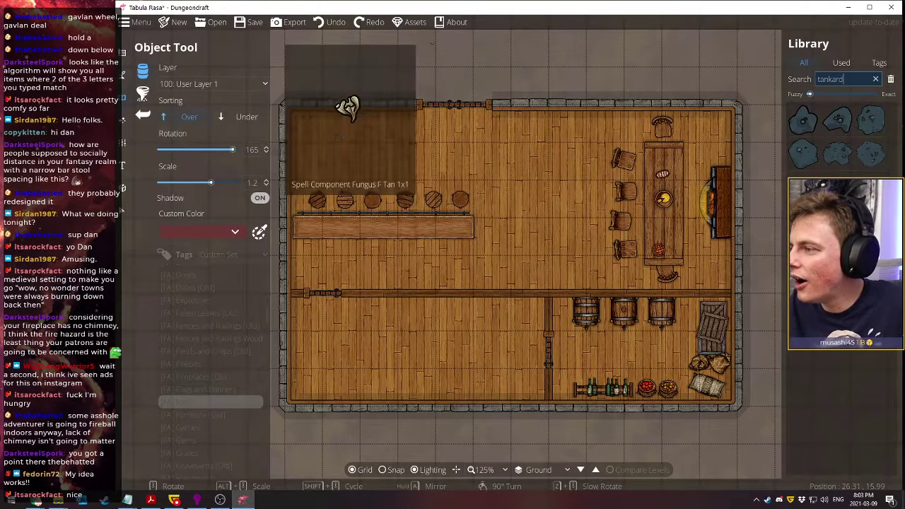
{"action": "scroll", "coordinate": [348, 108], "scroll_direction": "down", "scroll_amount": 2}
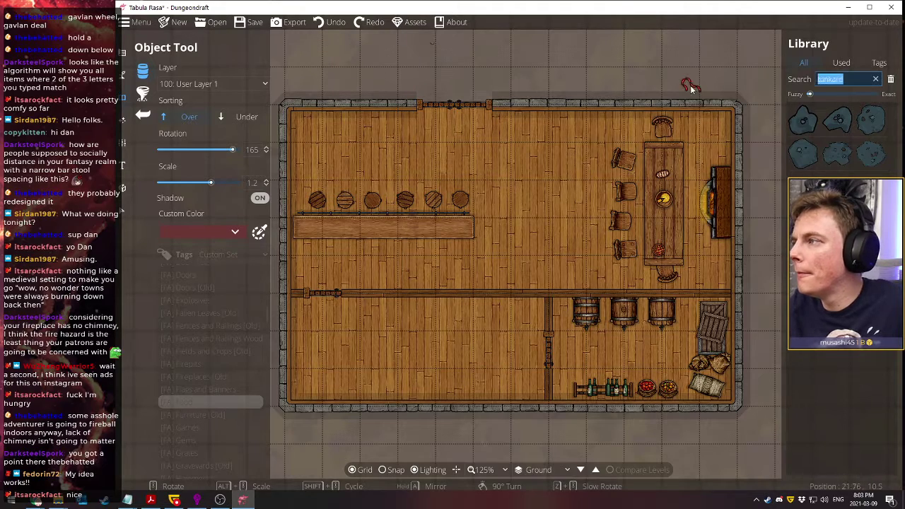
{"action": "mouse_move", "coordinate": [803, 124]}
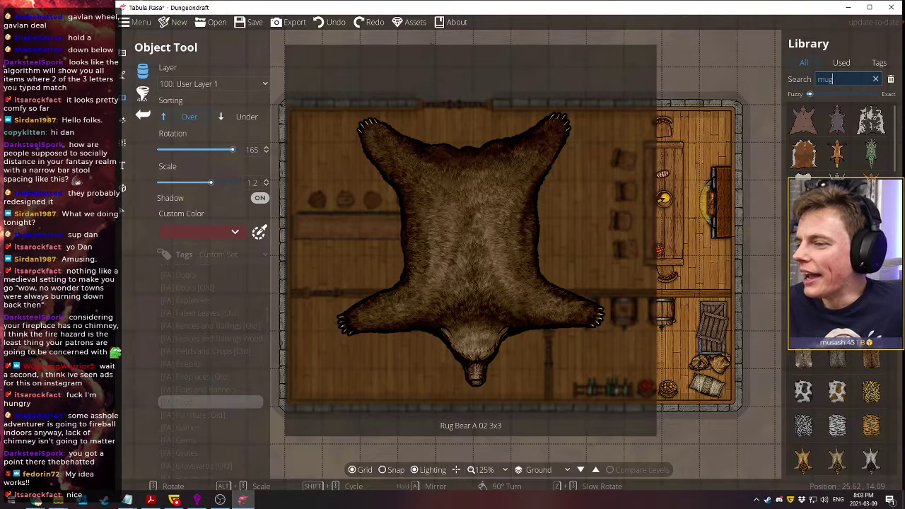
Try the brown Rug Bear A 01 3x3 on the floor between the bar and the long table, and undo it
{"action": "left_click", "coordinate": [803, 154]}
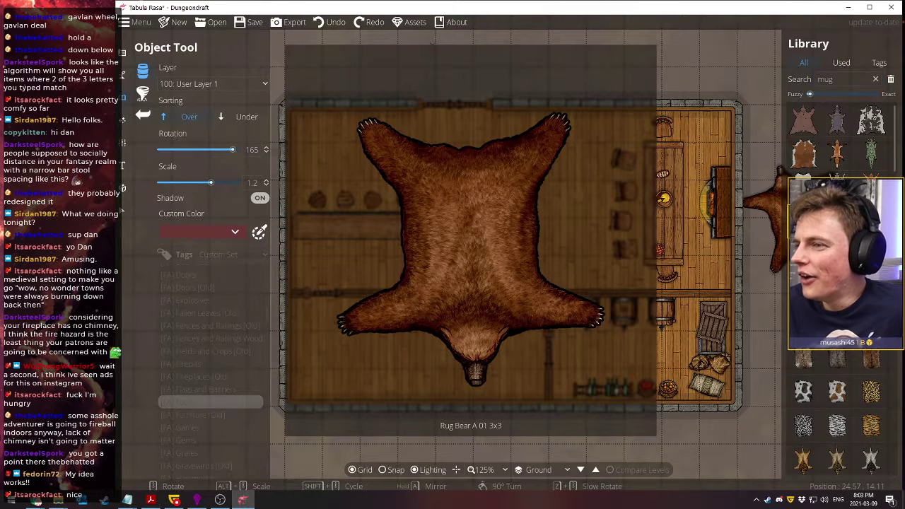
{"action": "left_click", "coordinate": [543, 212]}
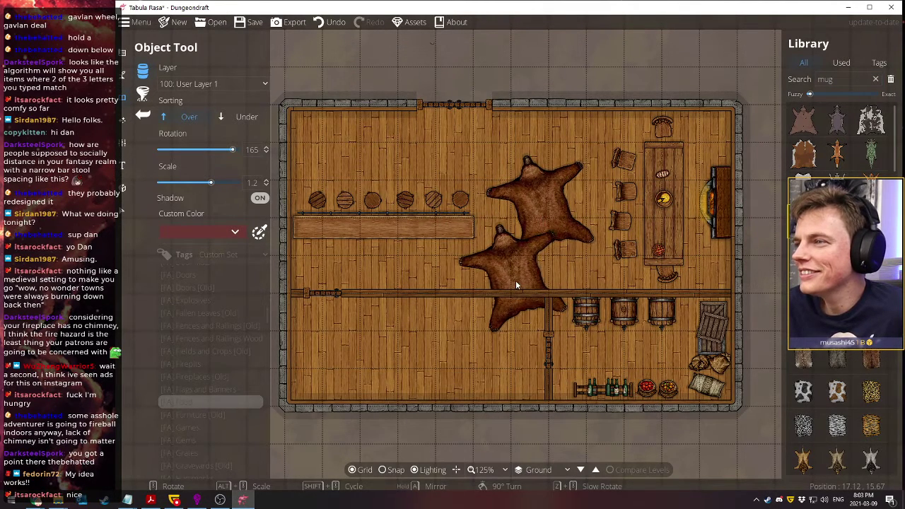
{"action": "left_click", "coordinate": [331, 27]}
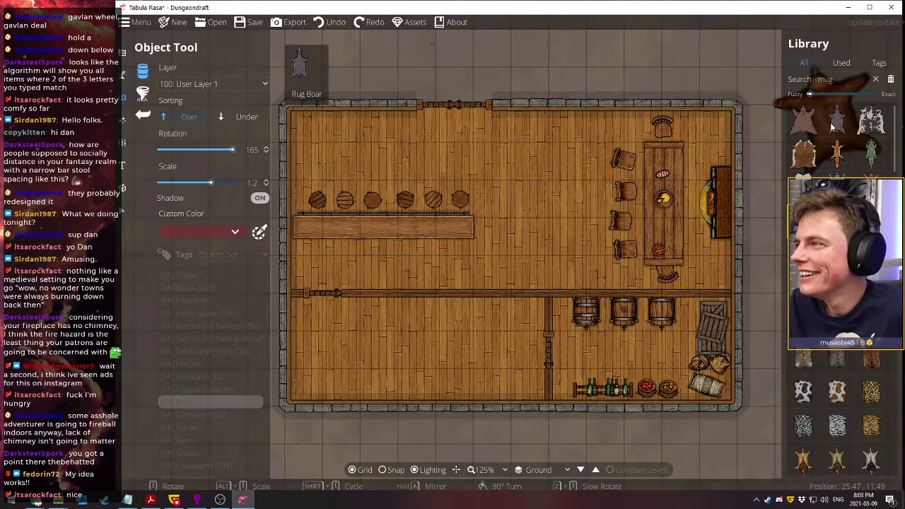
Look through the "mug" search results, past the animal, fur and patterned rugs, for a drinking mug
{"action": "mouse_move", "coordinate": [837, 124]}
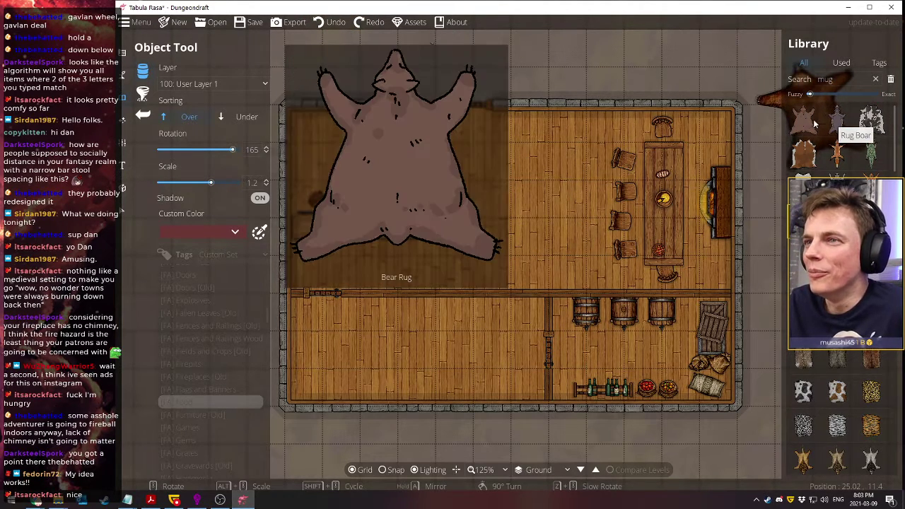
{"action": "mouse_move", "coordinate": [841, 157]}
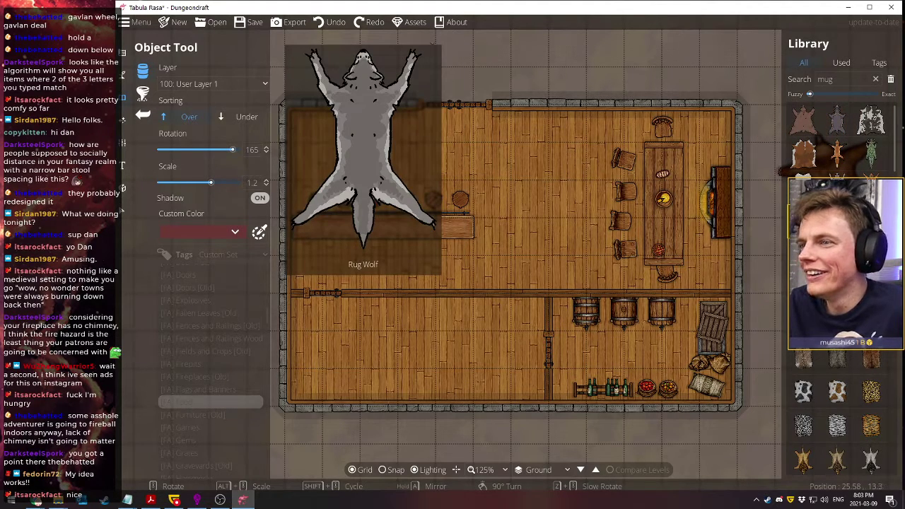
{"action": "mouse_move", "coordinate": [841, 228]}
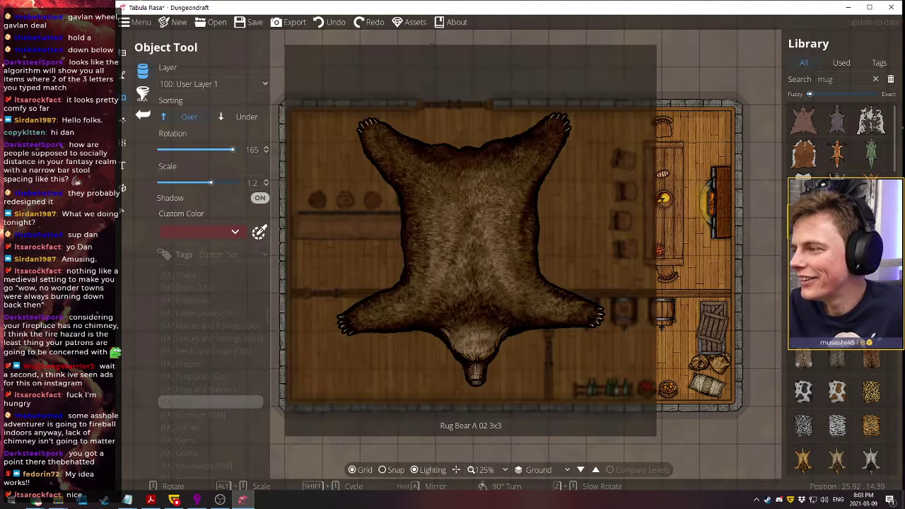
{"action": "mouse_move", "coordinate": [837, 254]}
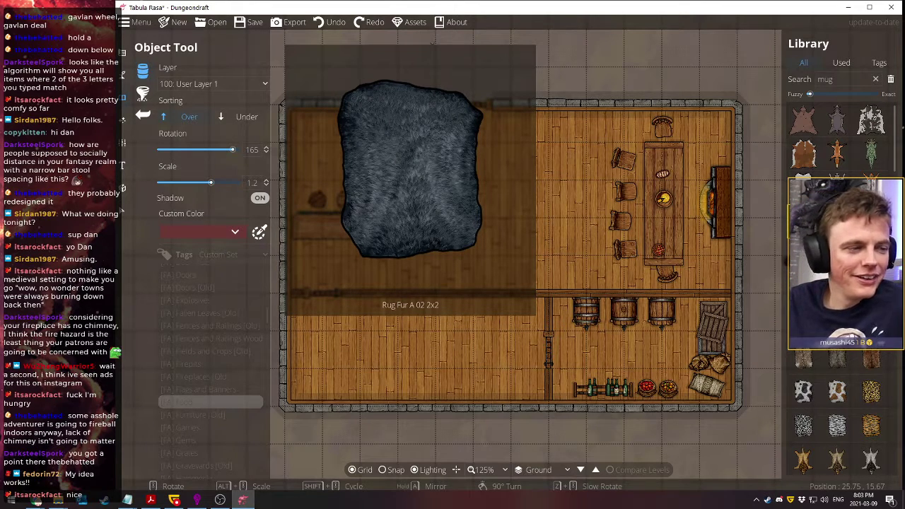
{"action": "scroll", "coordinate": [837, 255], "scroll_direction": "down", "scroll_amount": 3}
{"action": "scroll", "coordinate": [837, 254], "scroll_direction": "down", "scroll_amount": 2}
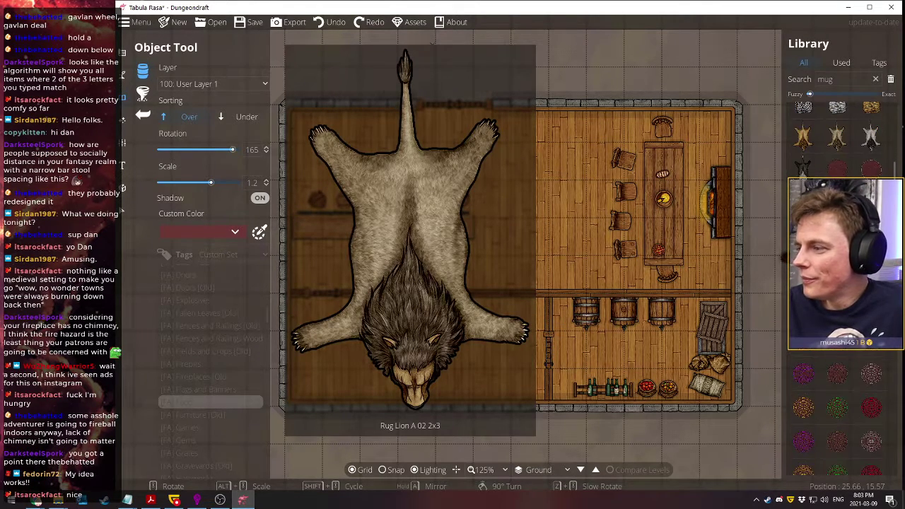
{"action": "mouse_move", "coordinate": [836, 306]}
{"action": "scroll", "coordinate": [836, 305], "scroll_direction": "down", "scroll_amount": 5}
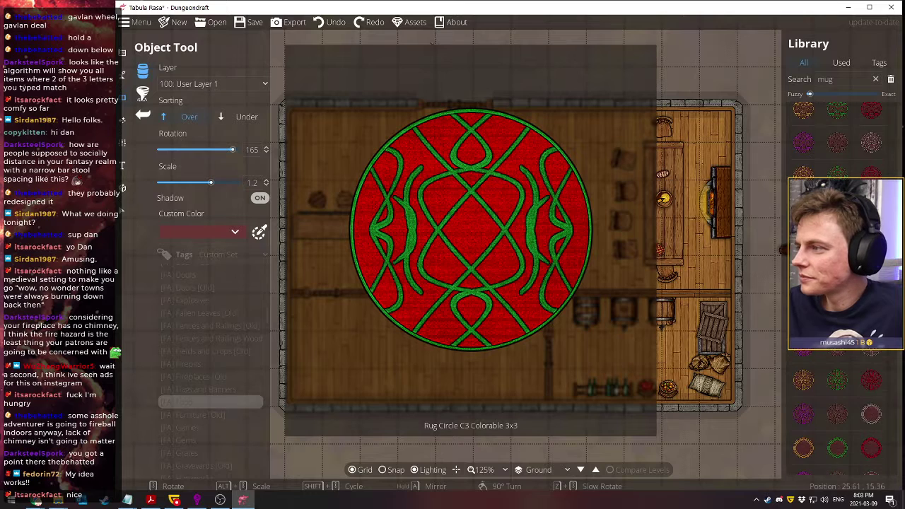
{"action": "scroll", "coordinate": [837, 306], "scroll_direction": "down", "scroll_amount": 5}
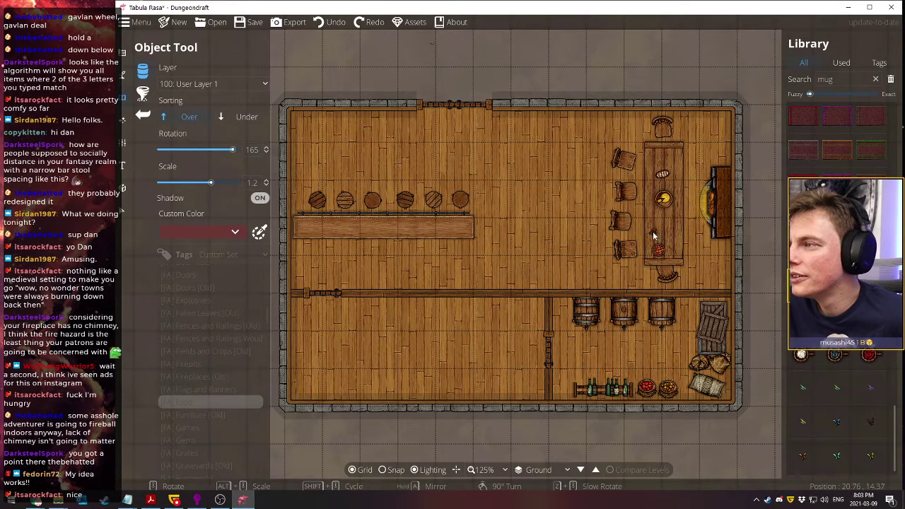
Place several mugs around the food on the long table near the fireplace, varying the rotation between them
{"action": "scroll", "coordinate": [654, 235], "scroll_direction": "down", "scroll_amount": 2}
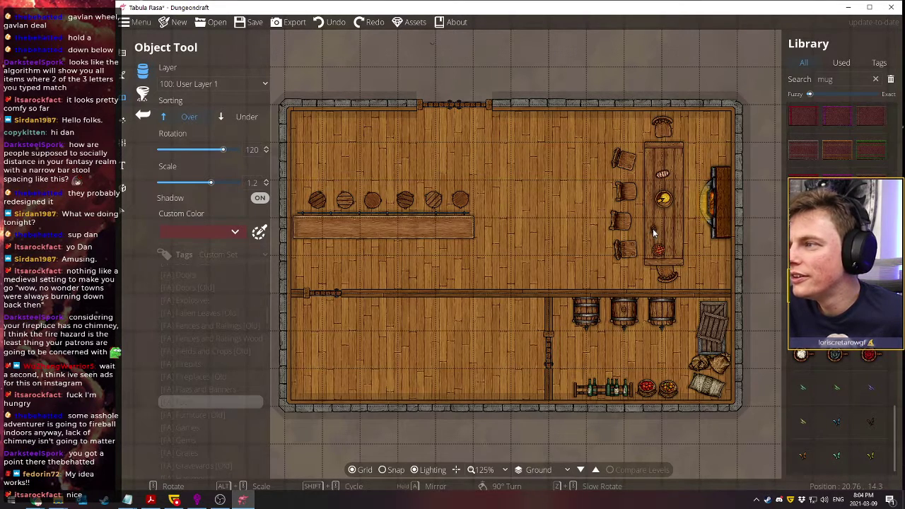
{"action": "scroll", "coordinate": [651, 189], "scroll_direction": "up", "scroll_amount": 8}
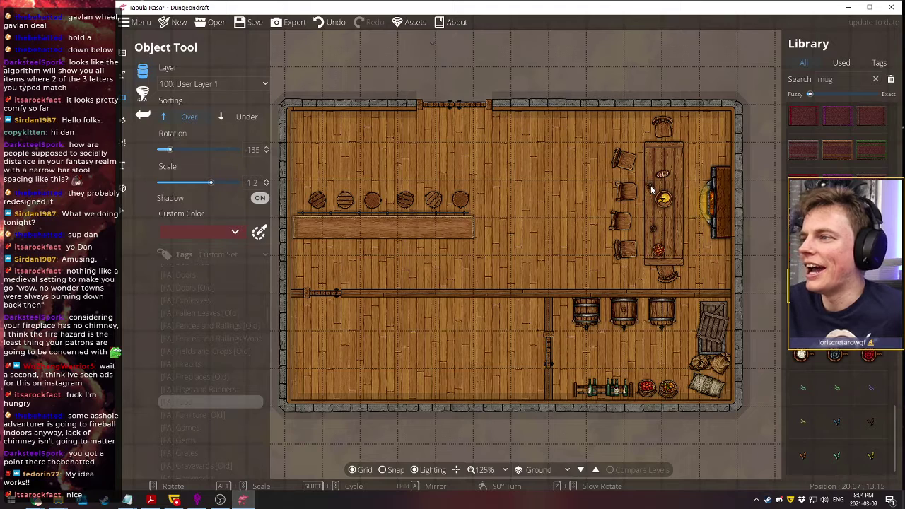
{"action": "scroll", "coordinate": [663, 157], "scroll_direction": "up", "scroll_amount": 7}
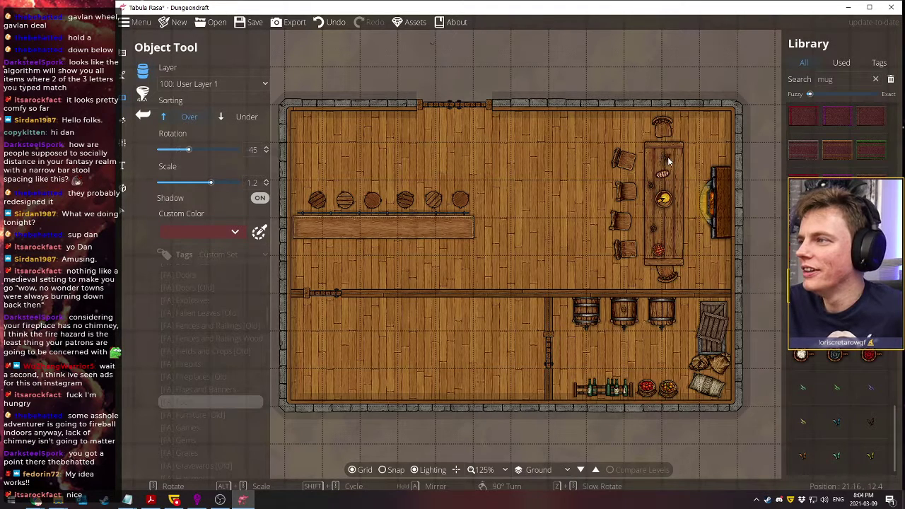
{"action": "left_click", "coordinate": [668, 156]}
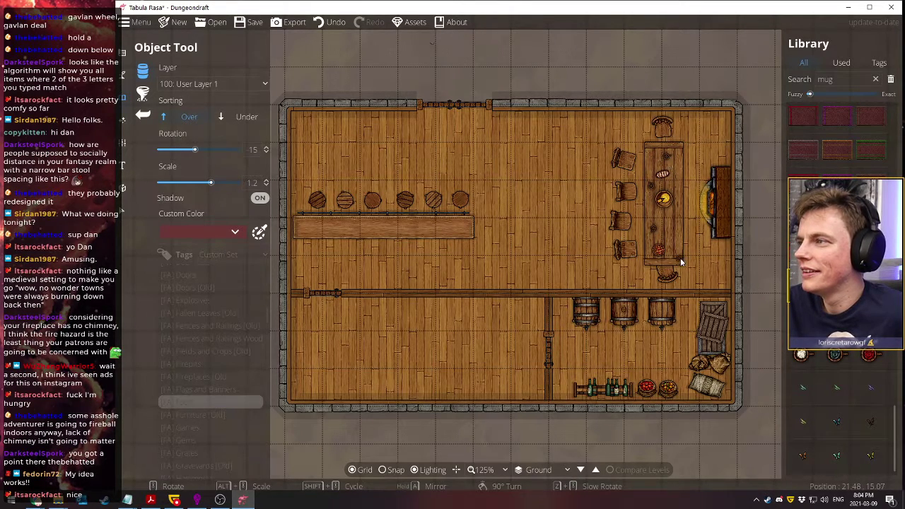
{"action": "scroll", "coordinate": [672, 254], "scroll_direction": "up", "scroll_amount": 3}
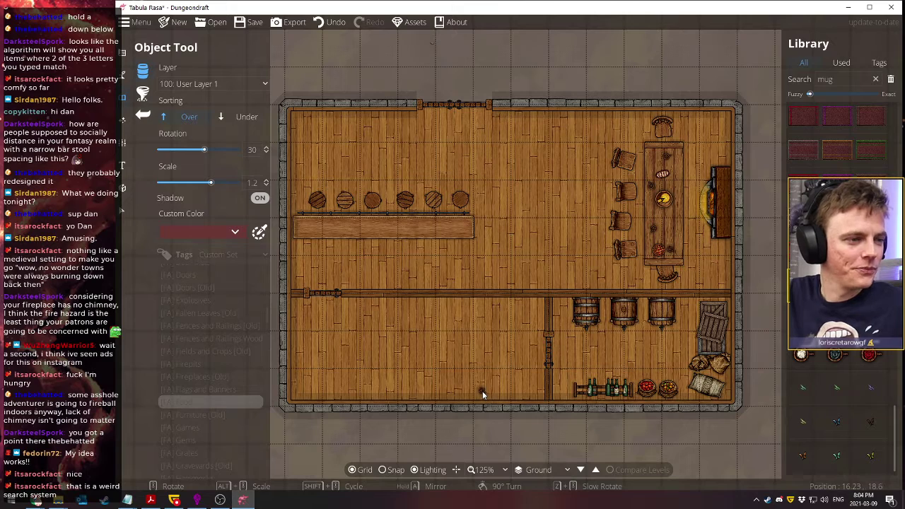
Clear the library search and browse the asset tags, showing the [FA] Sinks set
{"action": "mouse_move", "coordinate": [838, 357]}
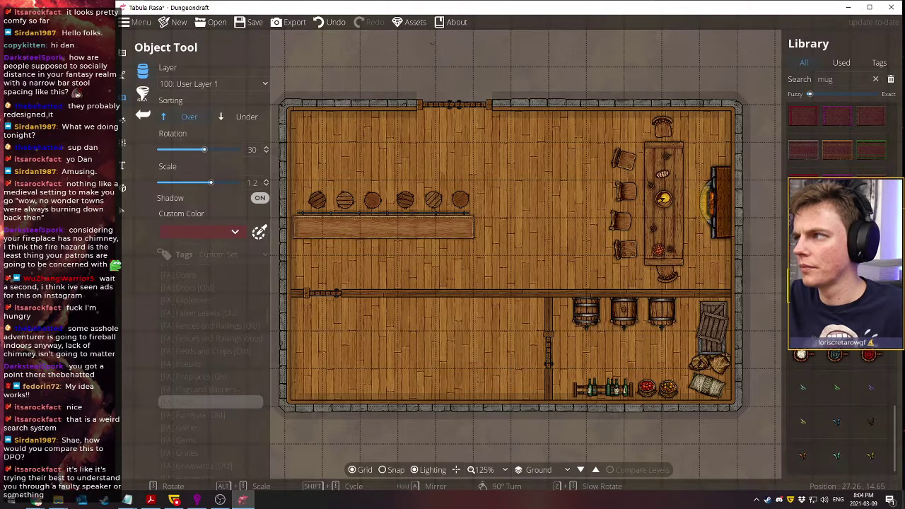
{"action": "double_click", "coordinate": [824, 79]}
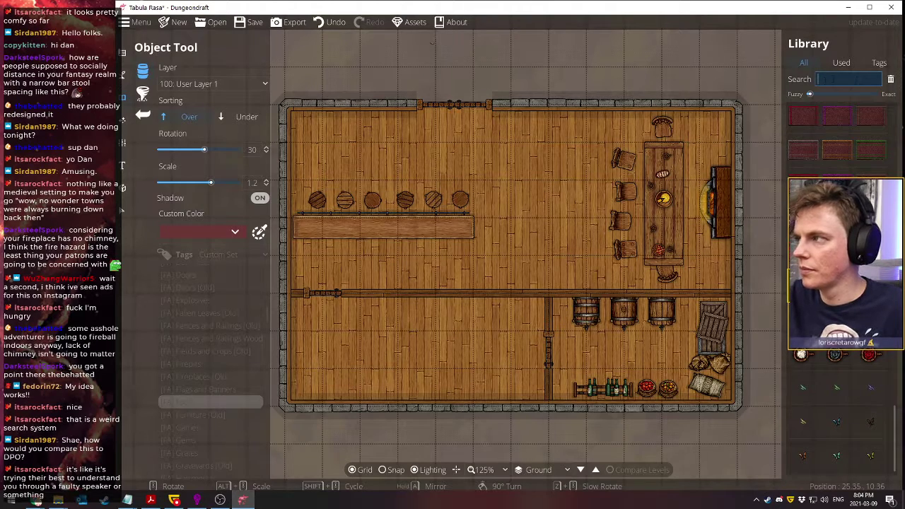
{"action": "left_click", "coordinate": [880, 62]}
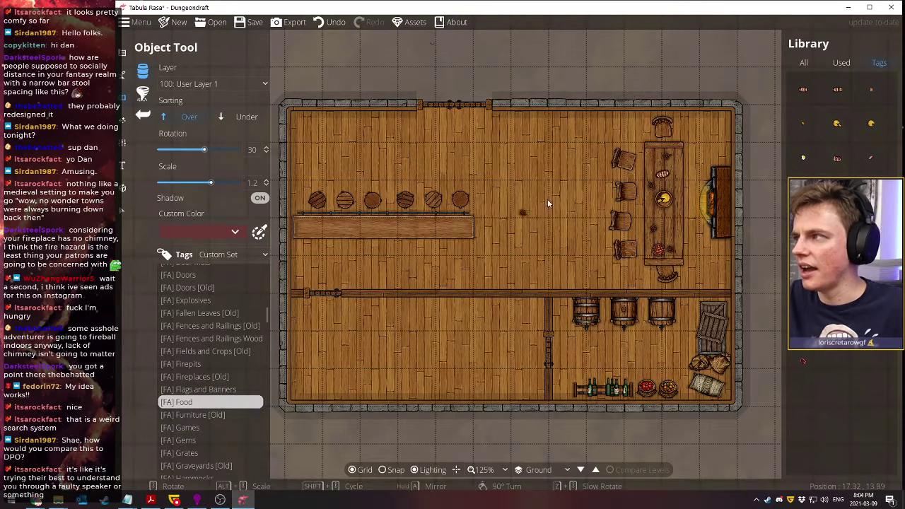
{"action": "scroll", "coordinate": [195, 401], "scroll_direction": "down", "scroll_amount": 12}
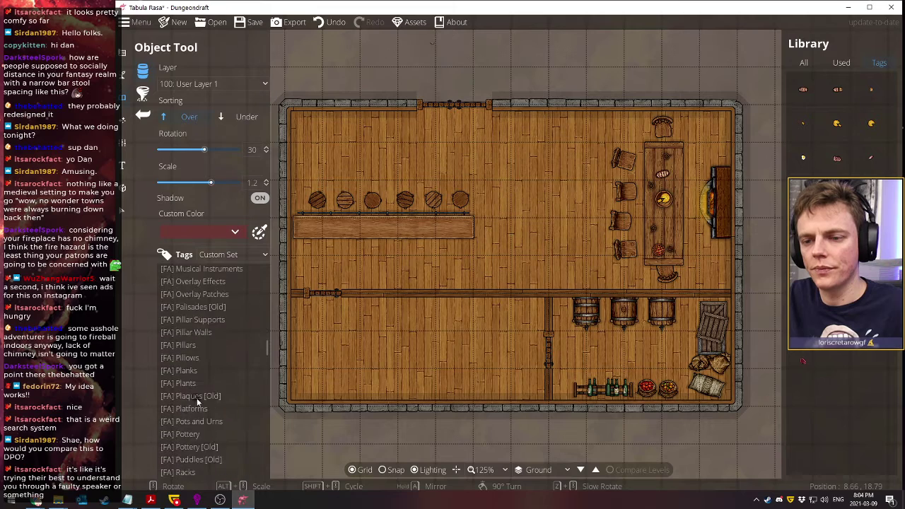
{"action": "scroll", "coordinate": [197, 401], "scroll_direction": "down", "scroll_amount": 5}
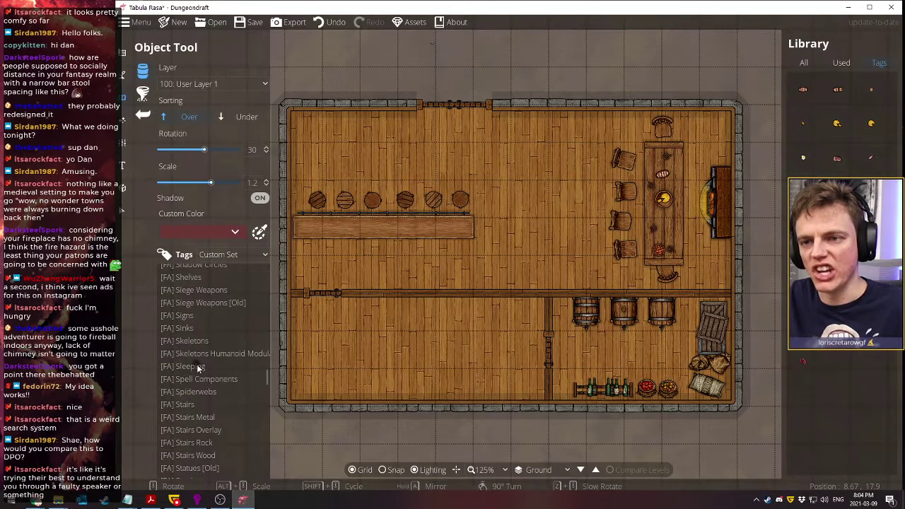
{"action": "left_click", "coordinate": [185, 329]}
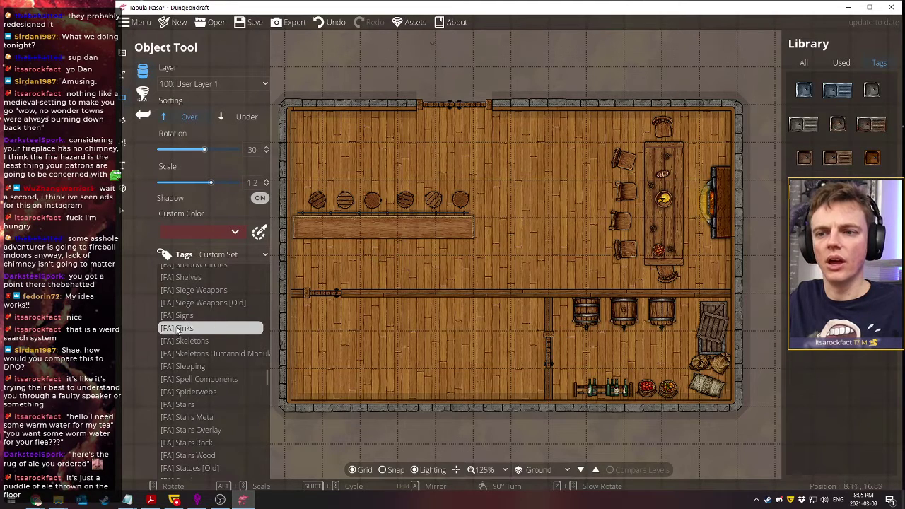
Show the [FA] Tables assets and preview a dark wood rectangular table in the lower-left room at rotation 0
{"action": "scroll", "coordinate": [206, 338], "scroll_direction": "down", "scroll_amount": 5}
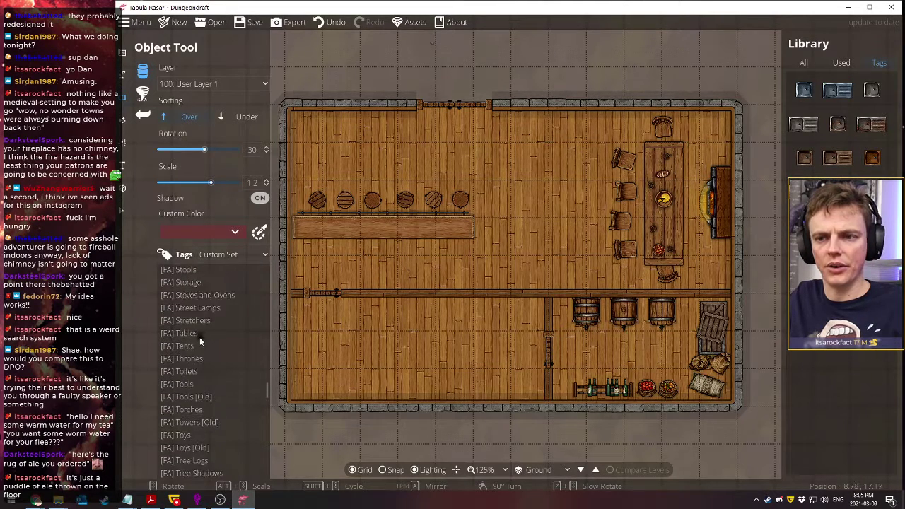
{"action": "left_click", "coordinate": [199, 336]}
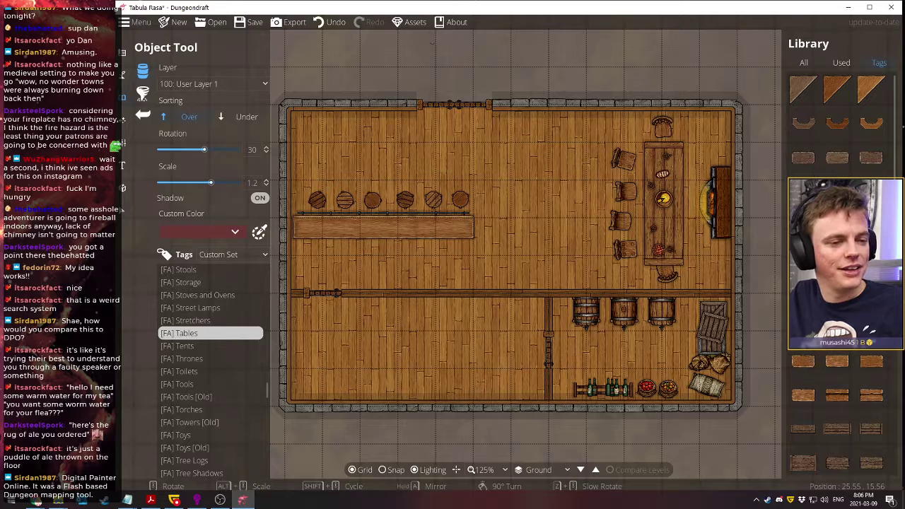
{"action": "scroll", "coordinate": [831, 364], "scroll_direction": "down", "scroll_amount": 5}
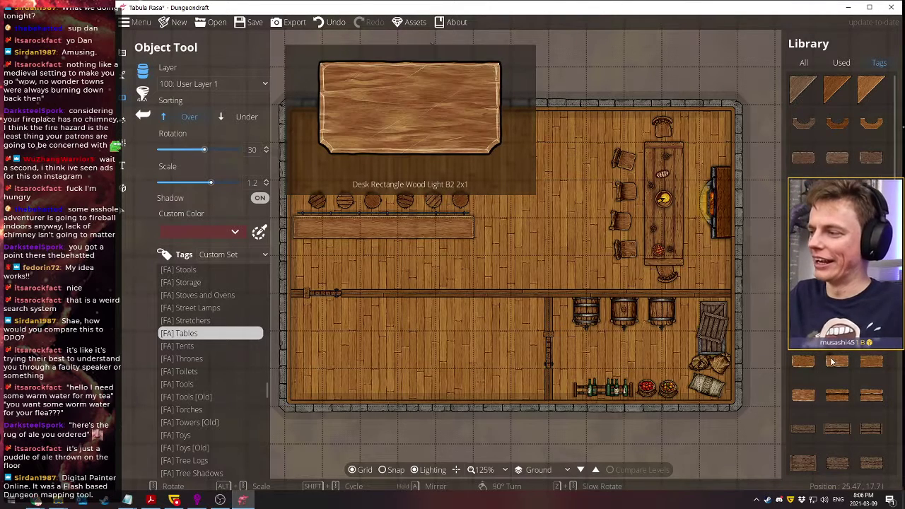
{"action": "left_click", "coordinate": [831, 364]}
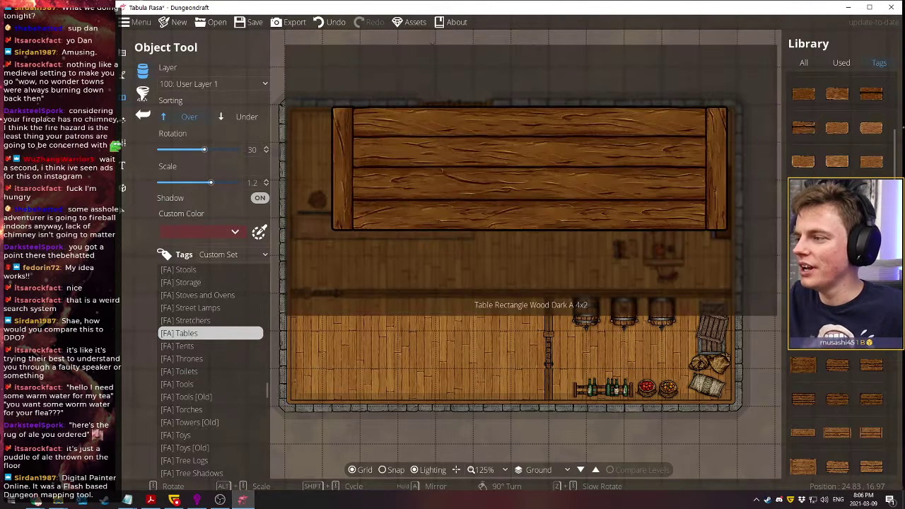
{"action": "scroll", "coordinate": [447, 337], "scroll_direction": "down", "scroll_amount": 4}
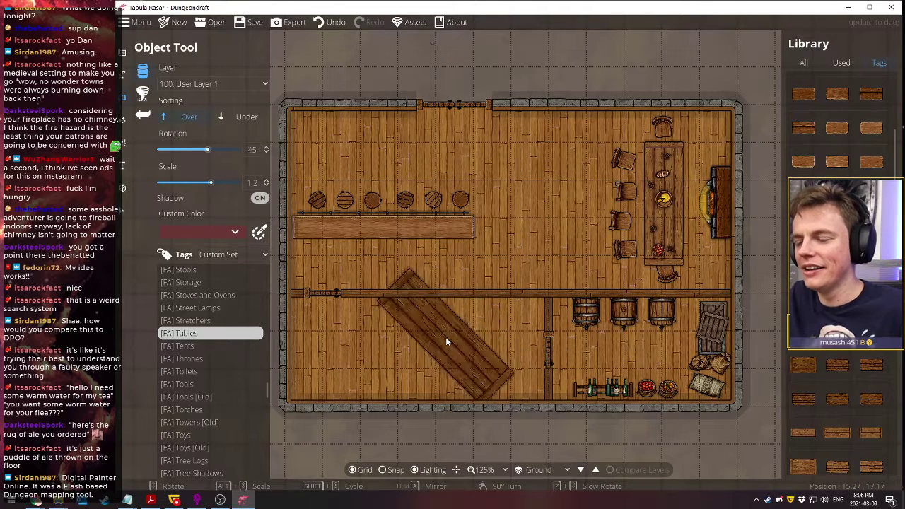
{"action": "scroll", "coordinate": [446, 338], "scroll_direction": "up", "scroll_amount": 4}
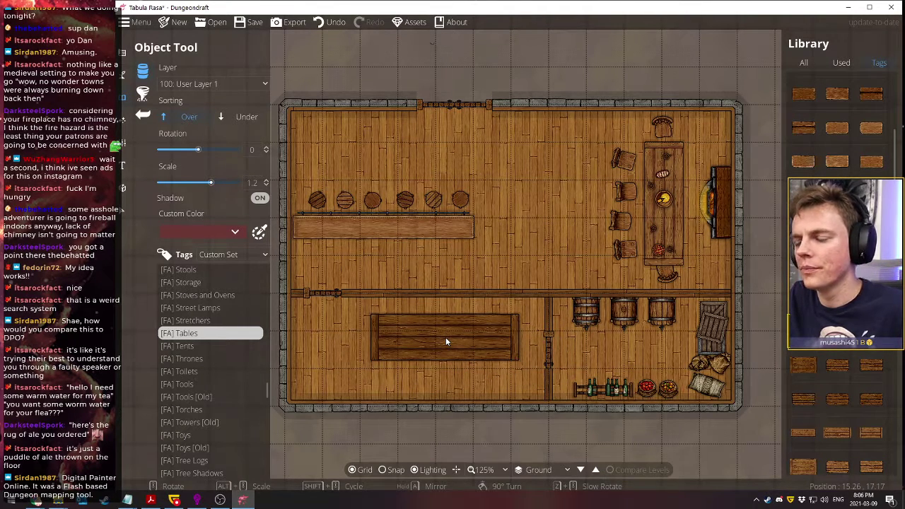
Place two plank tables at scale 0.7 along the bottom wall of the lower-left room, leaving a gap between them
{"action": "left_click", "coordinate": [838, 432]}
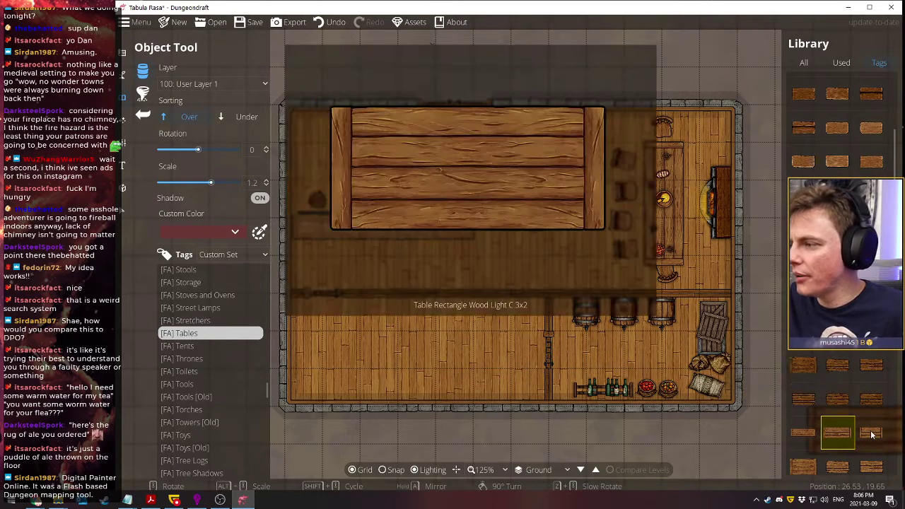
{"action": "left_click", "coordinate": [814, 436]}
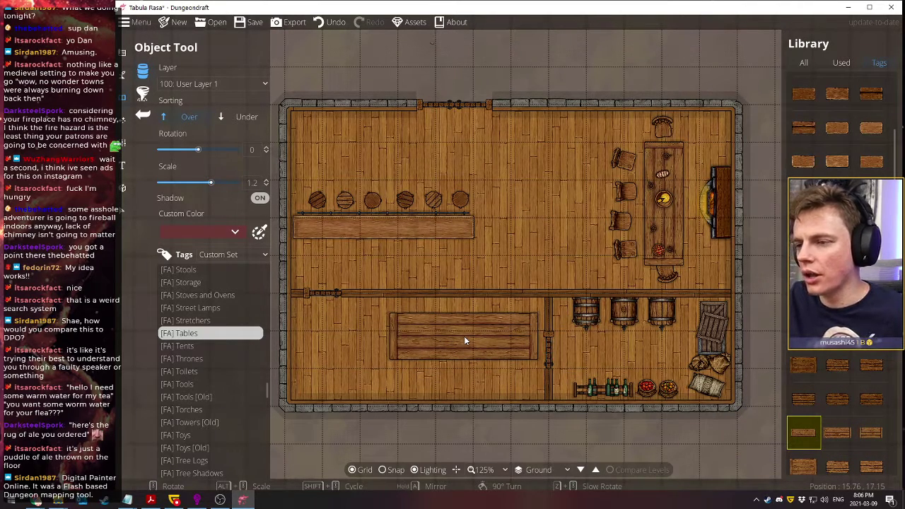
{"action": "scroll", "coordinate": [464, 336], "scroll_direction": "down", "scroll_amount": 3}
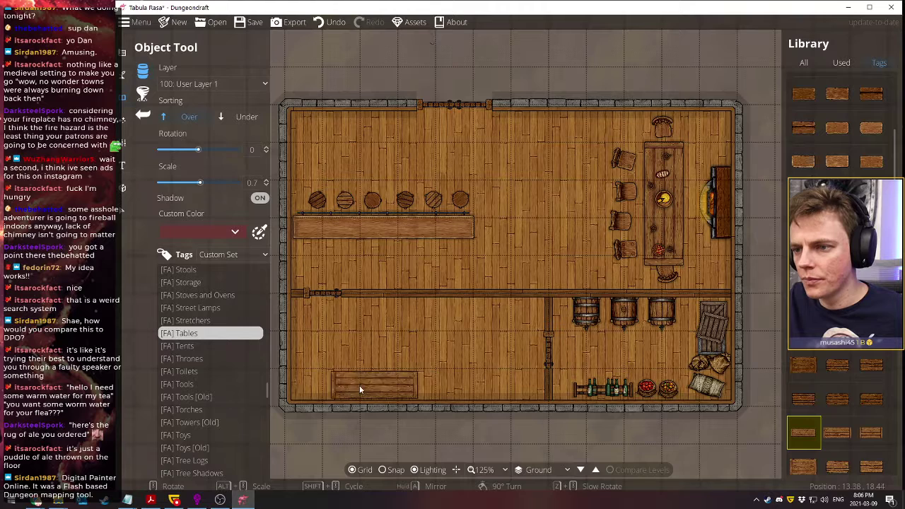
{"action": "left_click", "coordinate": [339, 383]}
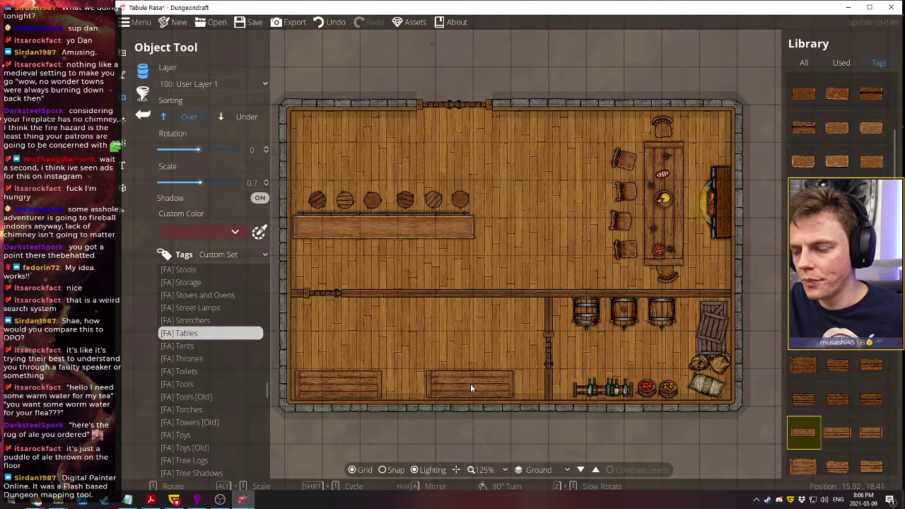
{"action": "left_click", "coordinate": [470, 384]}
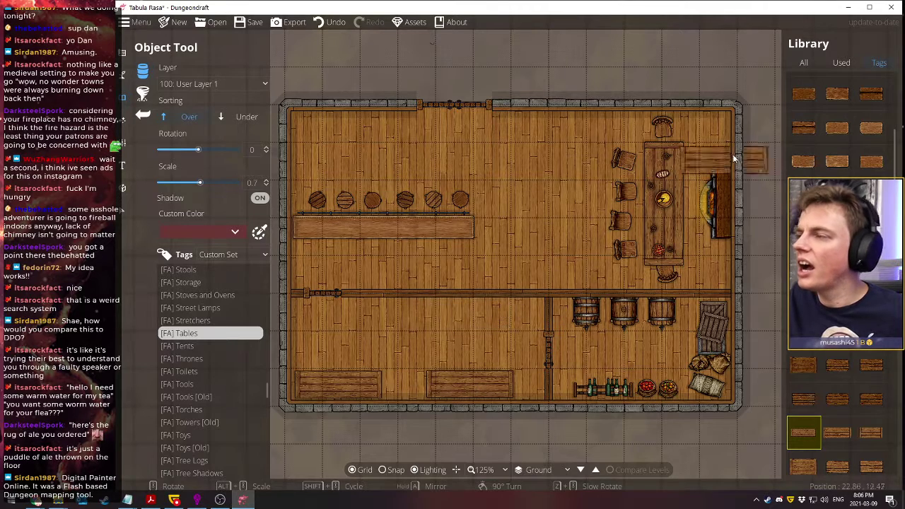
Search the library for "stove" and place a flat-topped stove at rotation -180, scale 0.7, between the two plank tables
{"action": "left_click", "coordinate": [803, 63]}
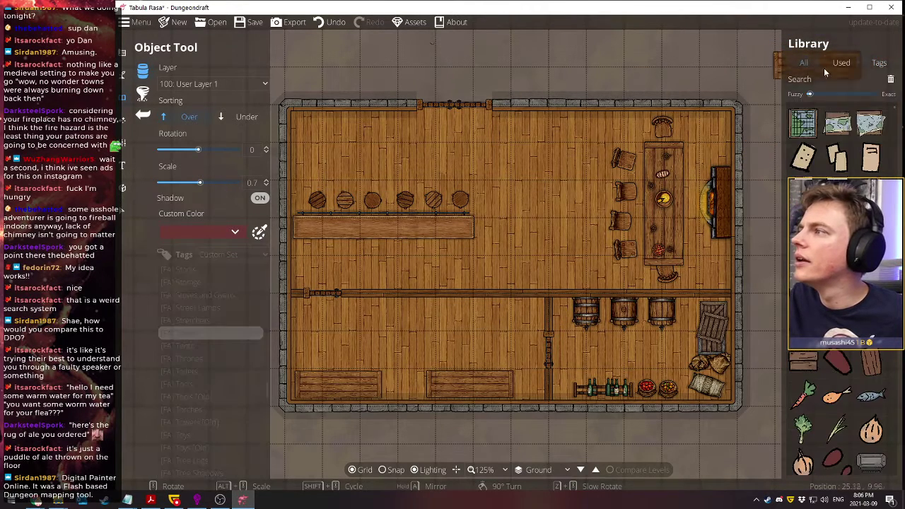
{"action": "type", "text": "stove"}
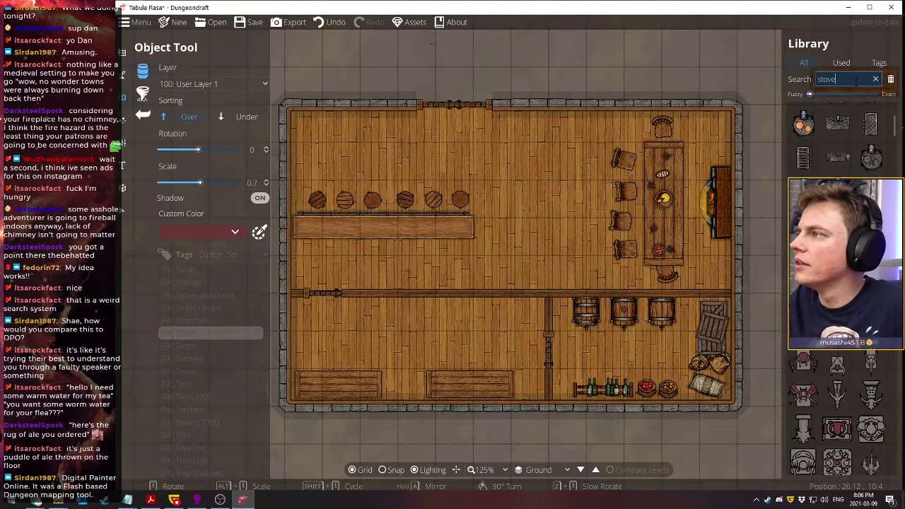
{"action": "mouse_move", "coordinate": [873, 160]}
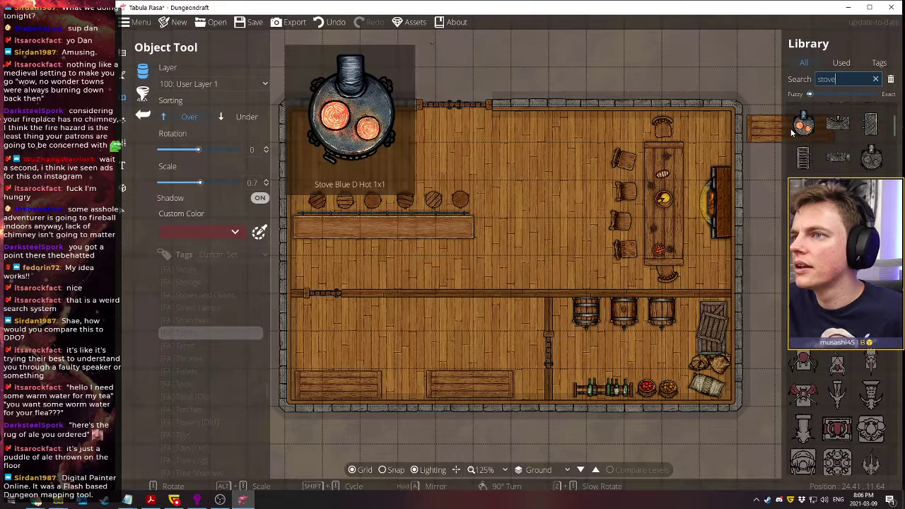
{"action": "left_click", "coordinate": [847, 126]}
{"action": "scroll", "coordinate": [400, 371], "scroll_direction": "up", "scroll_amount": 5}
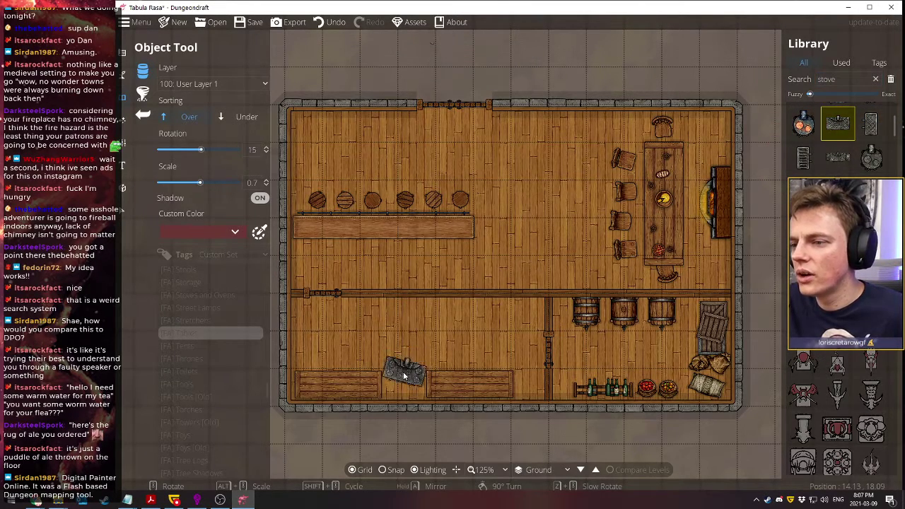
{"action": "scroll", "coordinate": [405, 376], "scroll_direction": "down", "scroll_amount": 5}
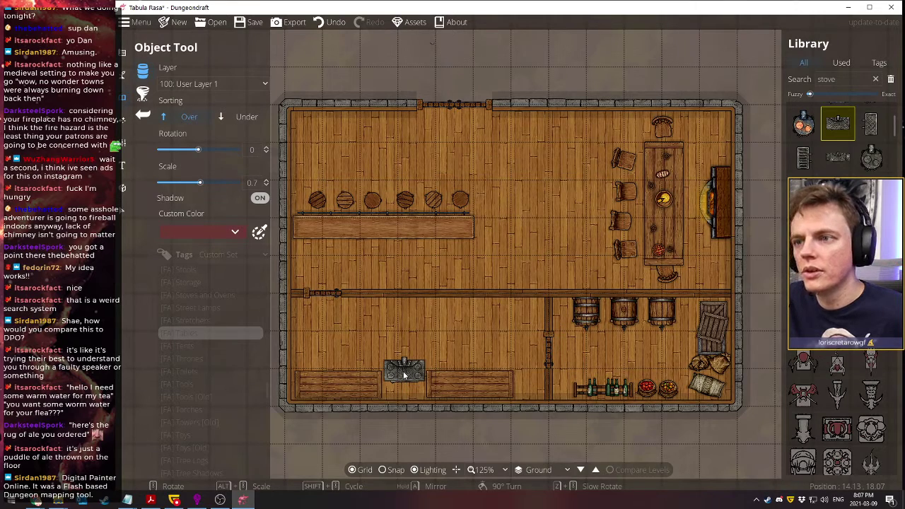
{"action": "scroll", "coordinate": [405, 376], "scroll_direction": "down", "scroll_amount": 12}
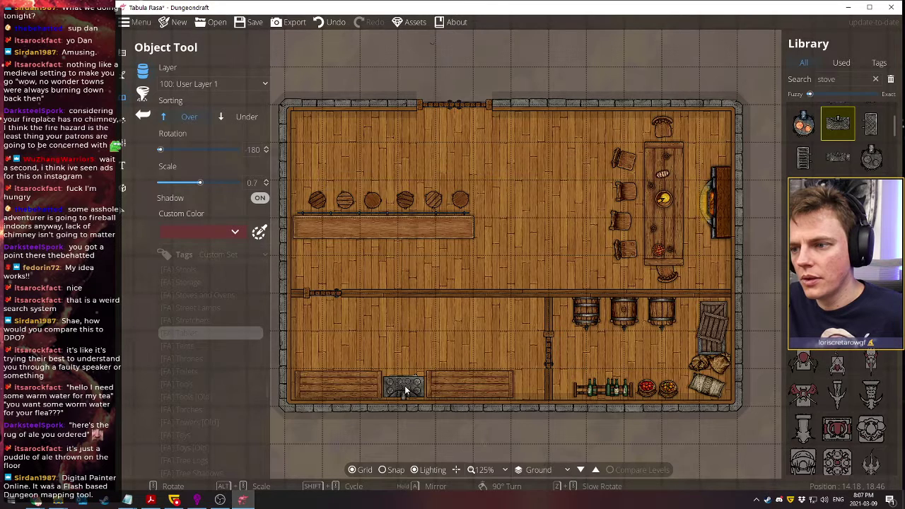
{"action": "left_click", "coordinate": [405, 390]}
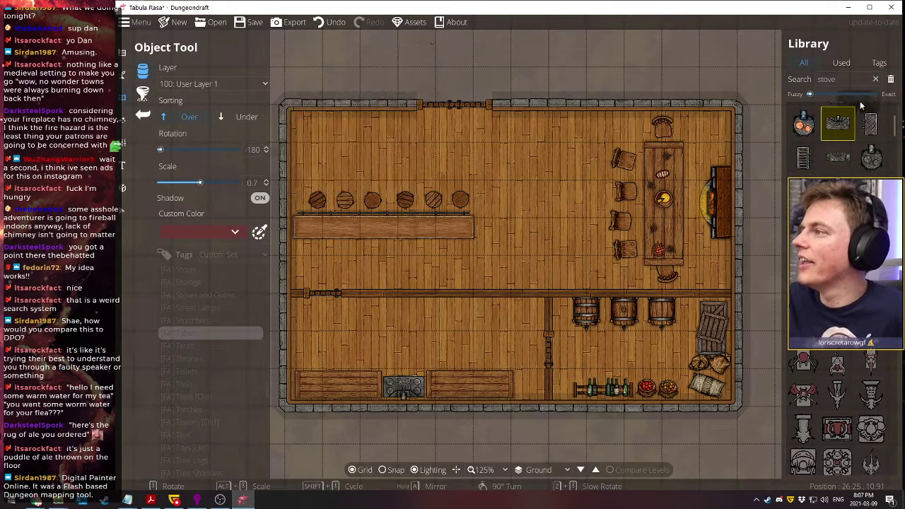
Look through the other stove assets and search the whole library for "sink"
{"action": "mouse_move", "coordinate": [804, 157]}
{"action": "scroll", "coordinate": [834, 141], "scroll_direction": "down", "scroll_amount": 3}
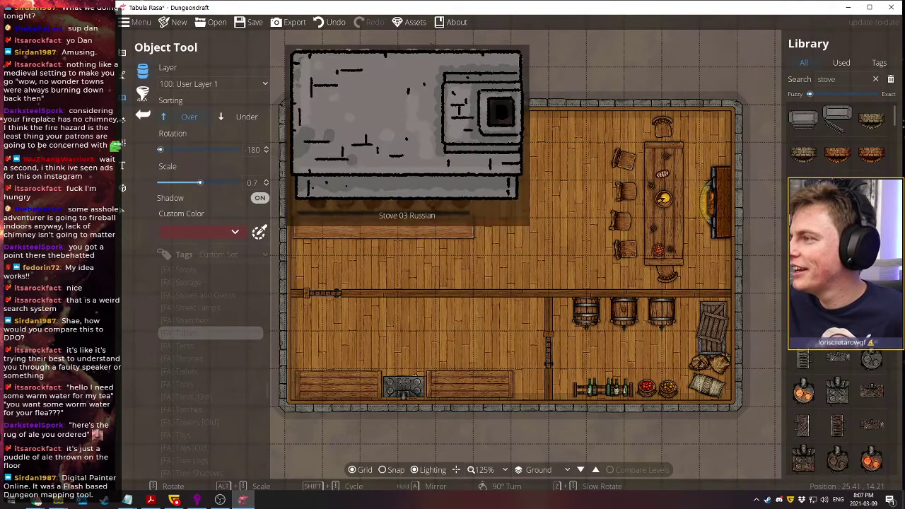
{"action": "mouse_move", "coordinate": [836, 120]}
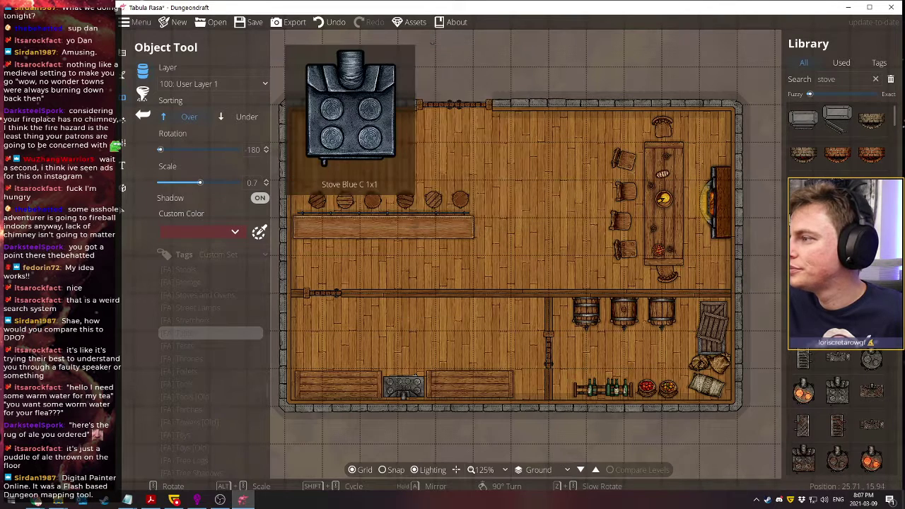
{"action": "key", "text": "ctrl+a"}
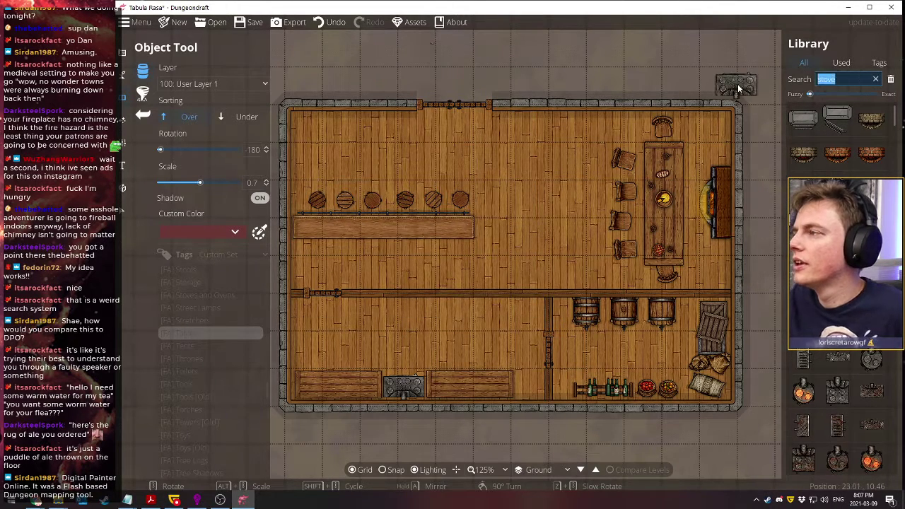
{"action": "type", "text": "sink"}
{"action": "scroll", "coordinate": [838, 283], "scroll_direction": "down", "scroll_amount": 5}
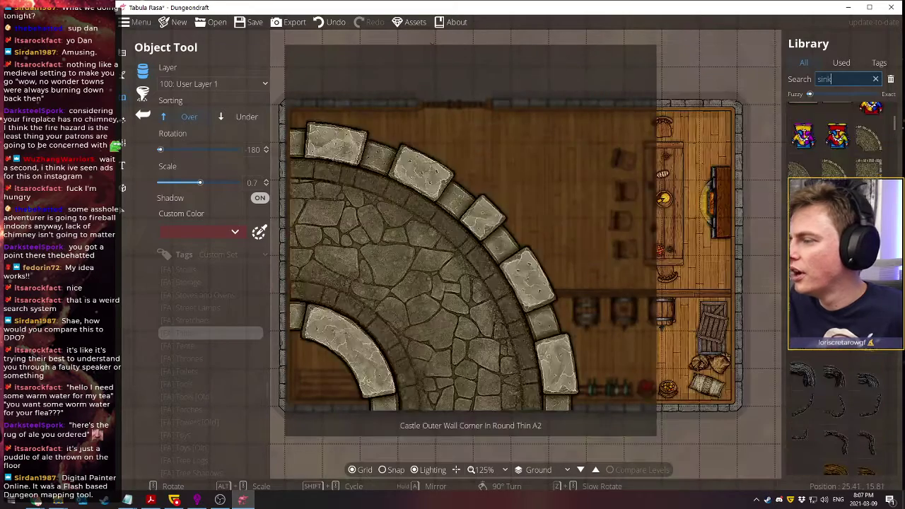
{"action": "left_click", "coordinate": [462, 268]}
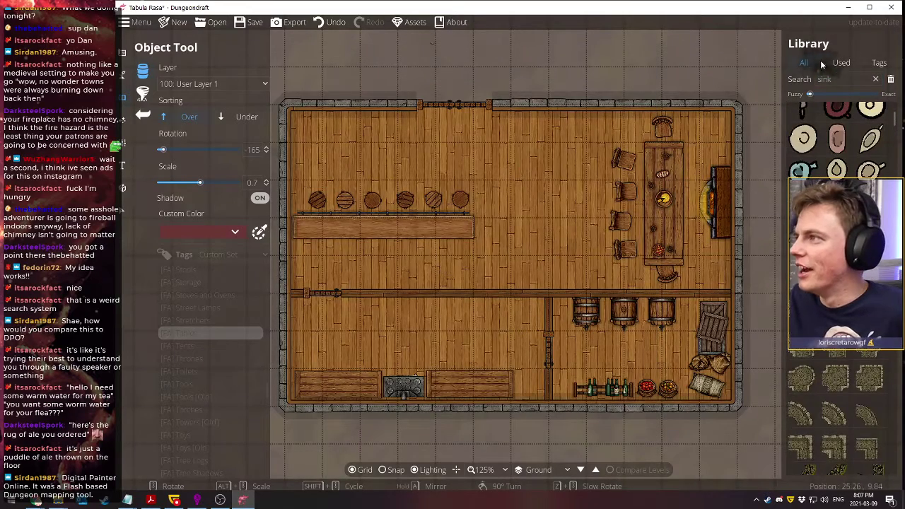
Place two round wooden tables from the [FA] Tables tag at scale 1.3 between the bar counter and the long table
{"action": "left_click", "coordinate": [879, 63]}
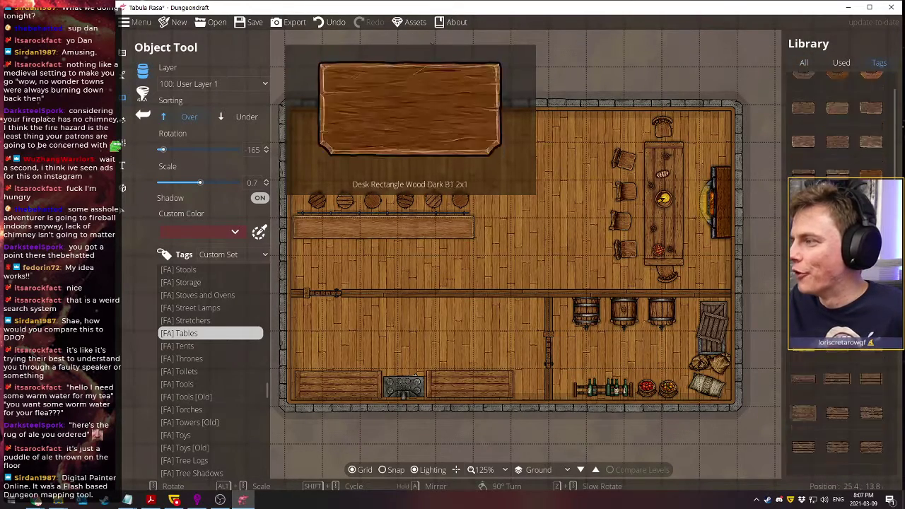
{"action": "scroll", "coordinate": [838, 283], "scroll_direction": "down", "scroll_amount": 3}
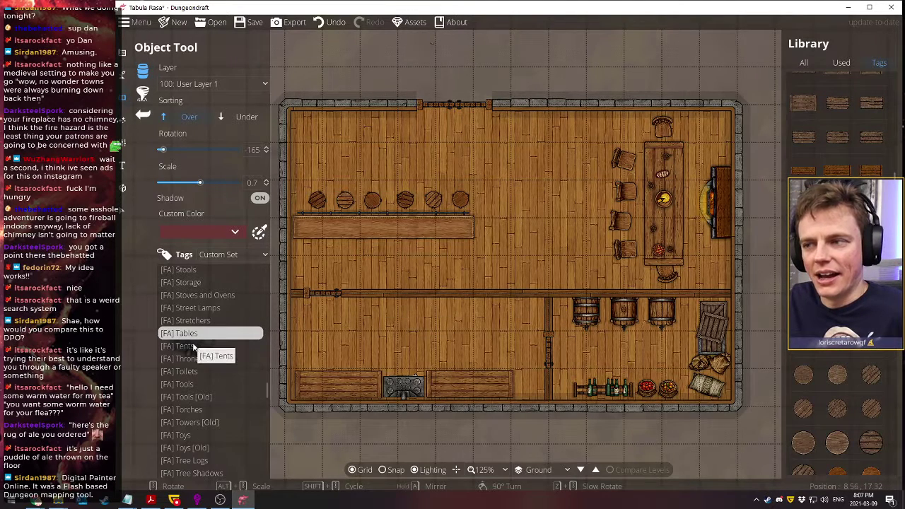
{"action": "mouse_move", "coordinate": [838, 283]}
{"action": "scroll", "coordinate": [838, 283], "scroll_direction": "down", "scroll_amount": 4}
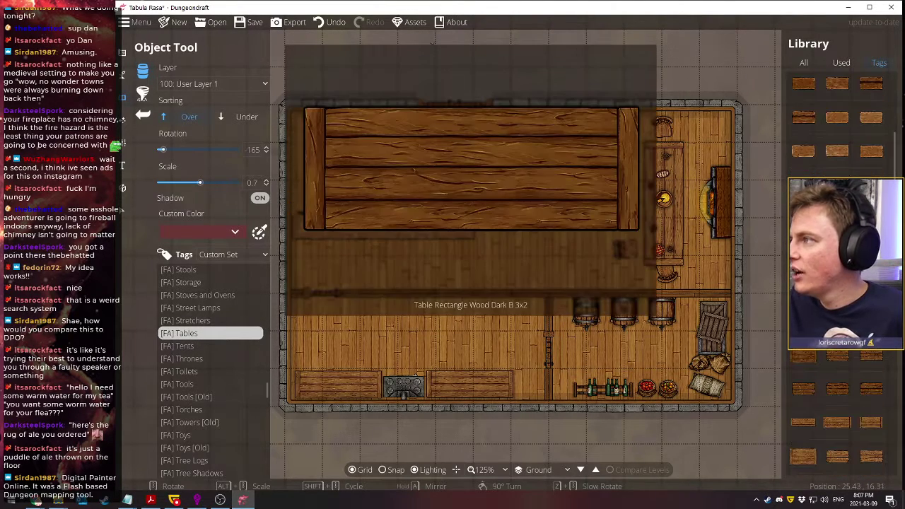
{"action": "left_click", "coordinate": [838, 283]}
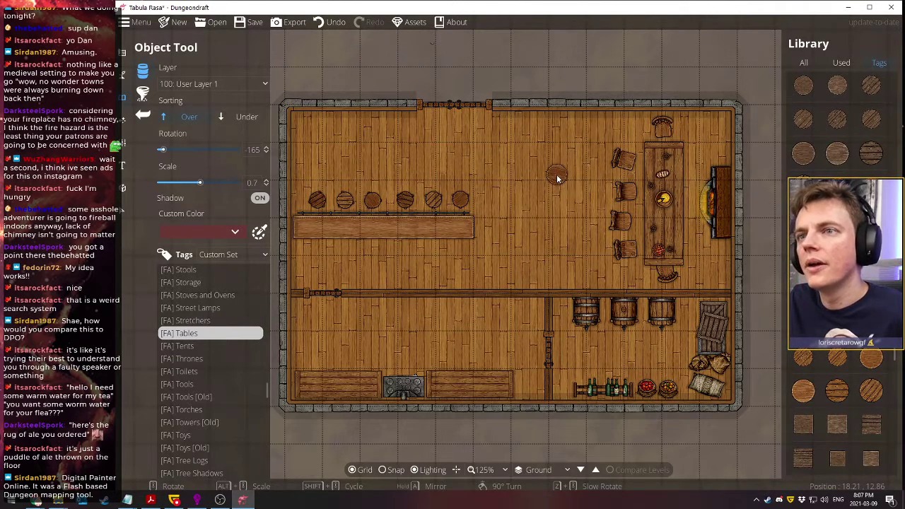
{"action": "scroll", "coordinate": [563, 180], "scroll_direction": "up", "scroll_amount": 6}
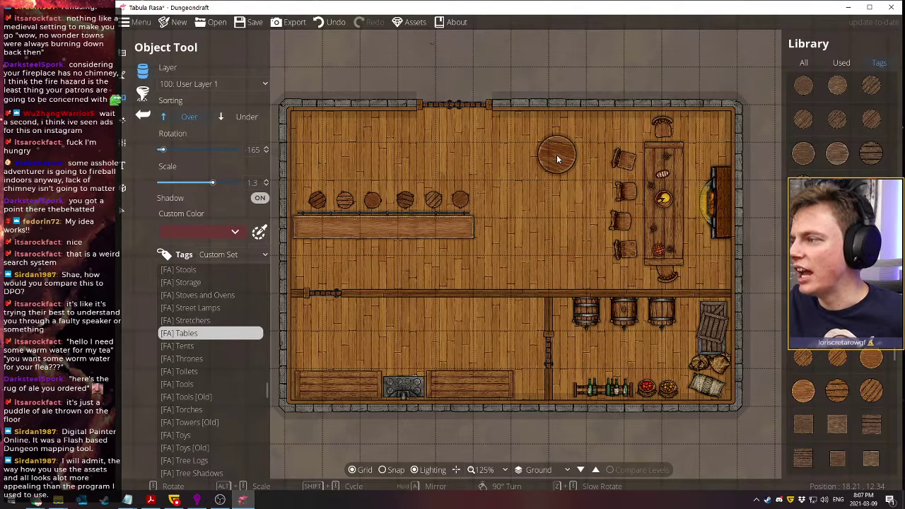
{"action": "left_click", "coordinate": [556, 155]}
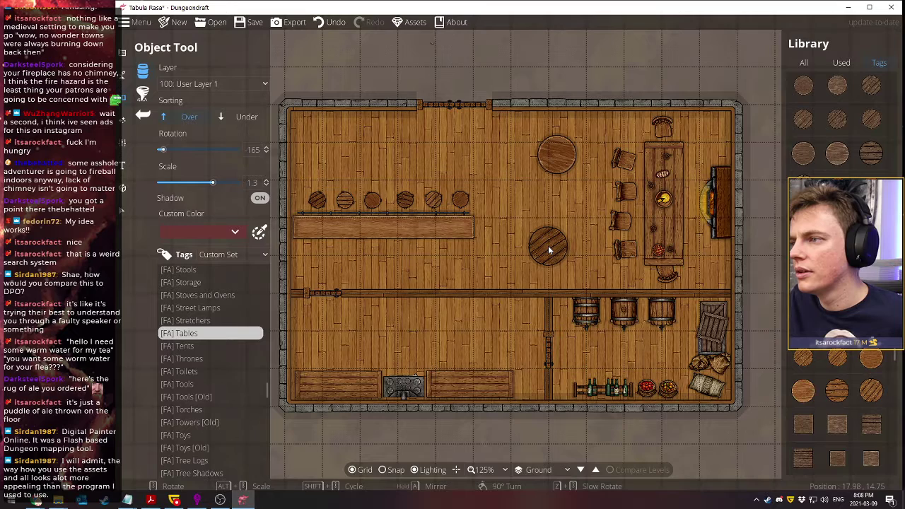
Look through the square and rectangular assets in the [FA] Tables set
{"action": "mouse_move", "coordinate": [804, 219]}
{"action": "scroll", "coordinate": [803, 219], "scroll_direction": "down", "scroll_amount": 2}
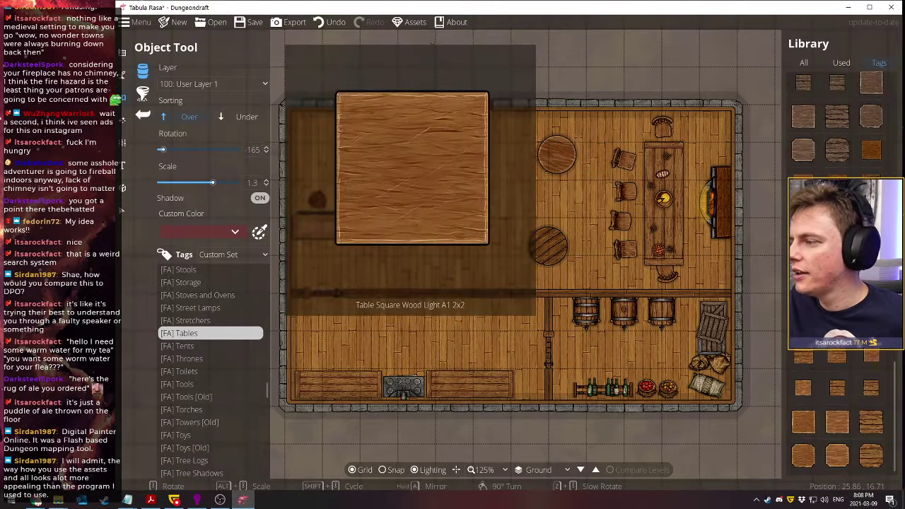
{"action": "scroll", "coordinate": [803, 219], "scroll_direction": "up", "scroll_amount": 3}
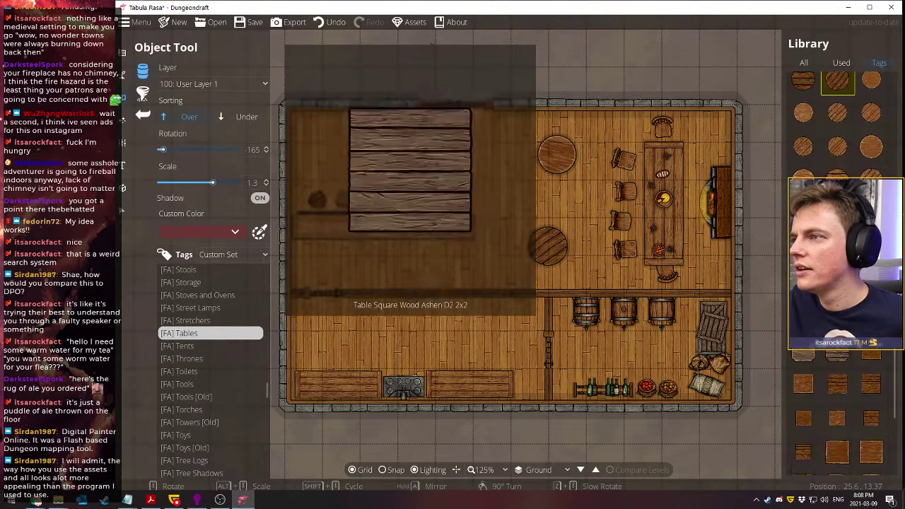
{"action": "scroll", "coordinate": [803, 219], "scroll_direction": "down", "scroll_amount": 3}
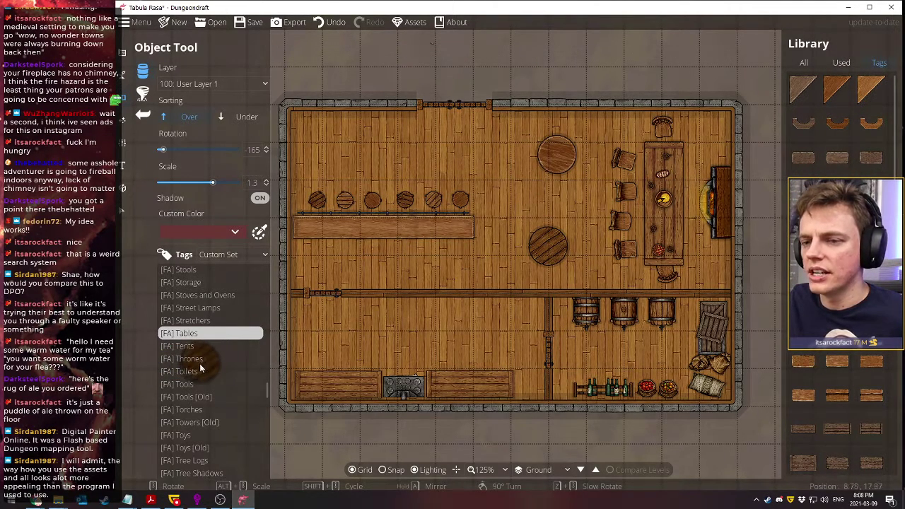
Show the [FA] Sinks assets and preview a wooden sink at rotation -180 over the plank table beside the stove
{"action": "scroll", "coordinate": [202, 361], "scroll_direction": "up", "scroll_amount": 6}
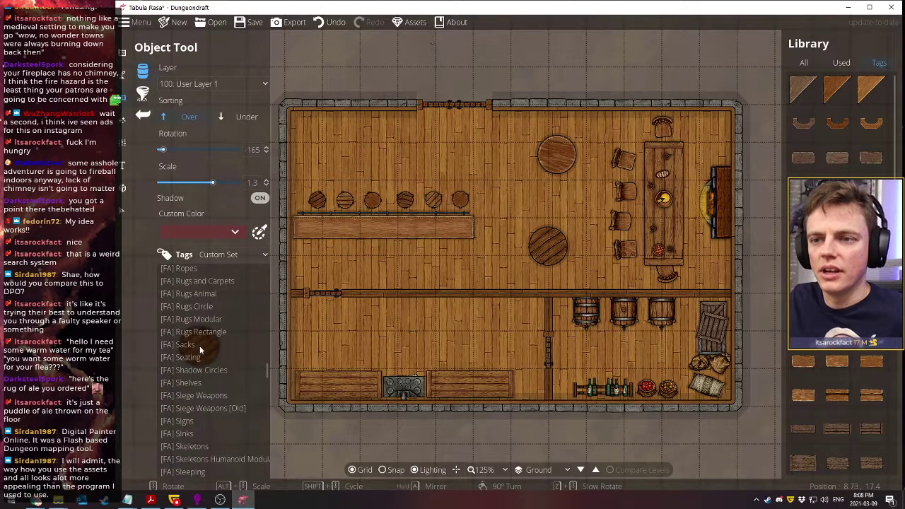
{"action": "scroll", "coordinate": [200, 349], "scroll_direction": "up", "scroll_amount": 3}
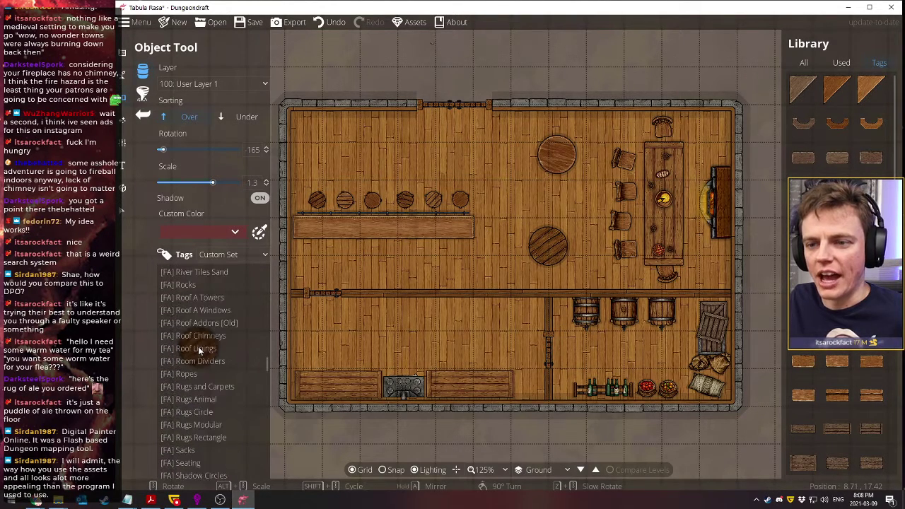
{"action": "scroll", "coordinate": [199, 349], "scroll_direction": "down", "scroll_amount": 6}
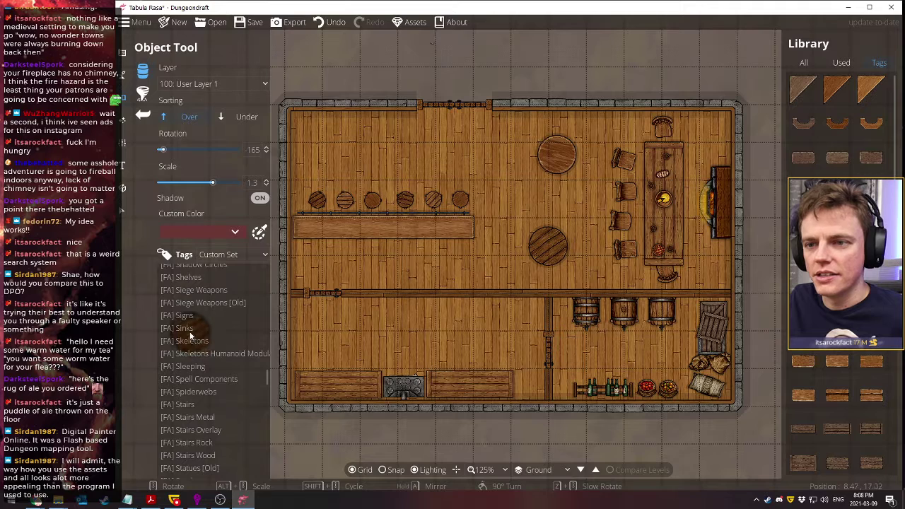
{"action": "left_click", "coordinate": [189, 331]}
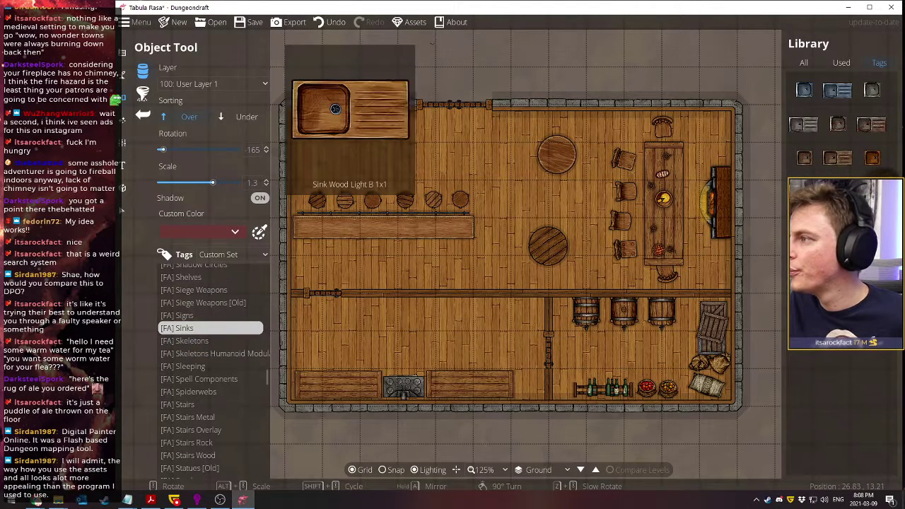
{"action": "scroll", "coordinate": [460, 385], "scroll_direction": "down", "scroll_amount": 2}
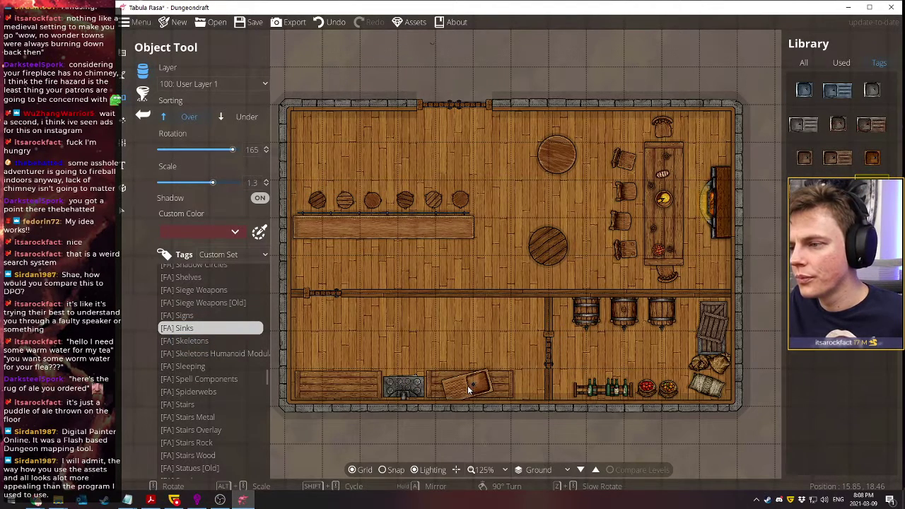
{"action": "scroll", "coordinate": [466, 388], "scroll_direction": "up", "scroll_amount": 1}
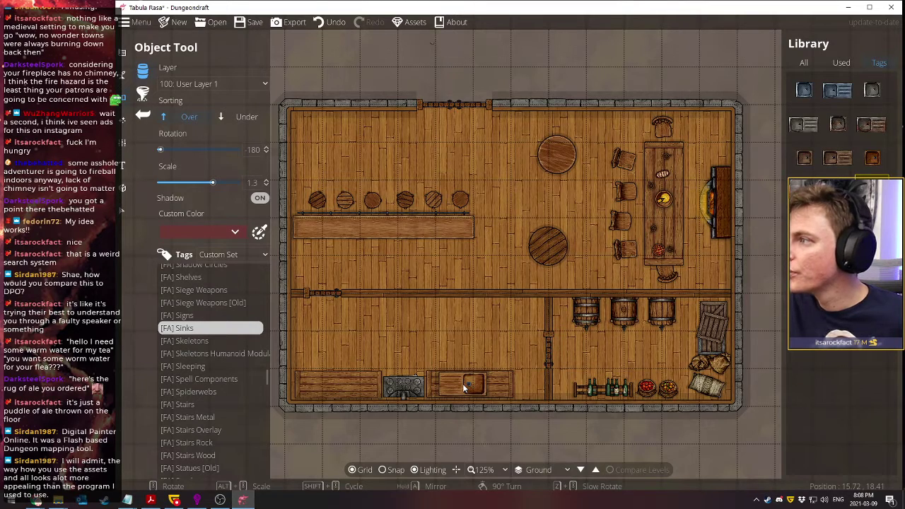
{"action": "scroll", "coordinate": [462, 384], "scroll_direction": "down", "scroll_amount": 2, "text": "shift"}
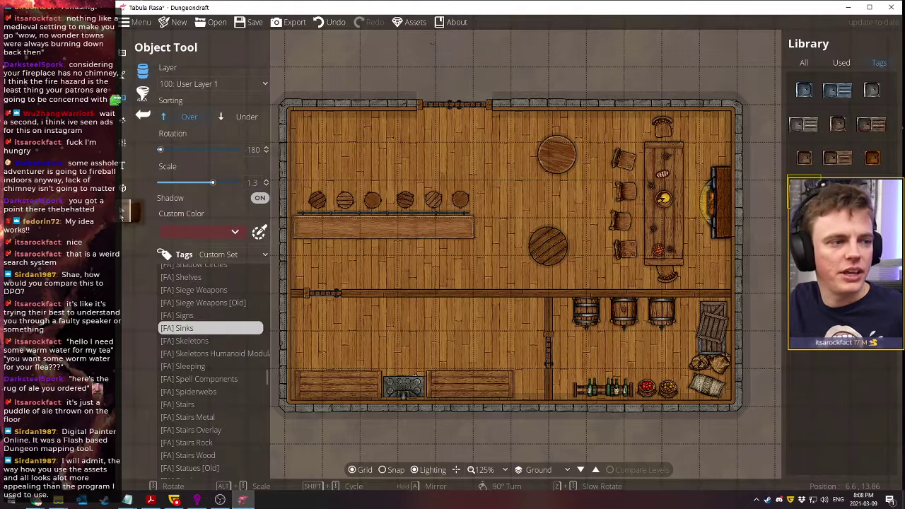
Delete the plank table on the storeroom side of the stove
{"action": "left_click", "coordinate": [122, 219]}
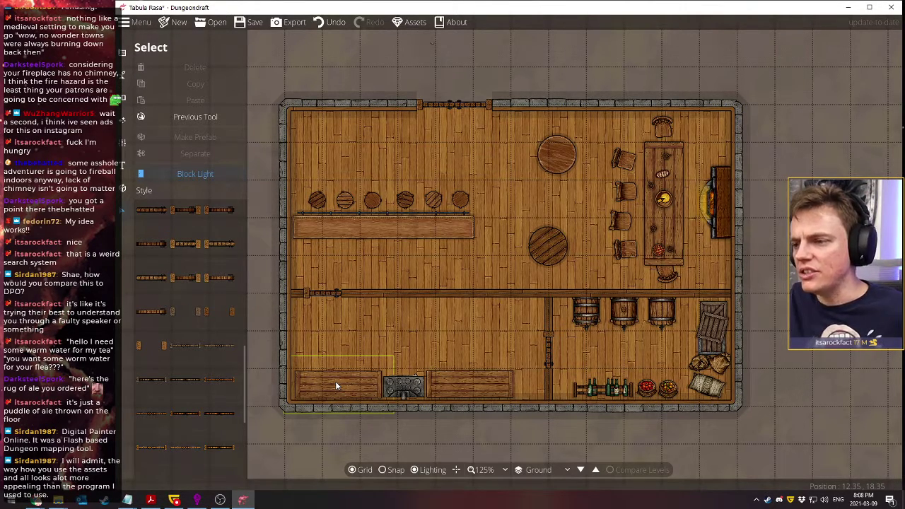
{"action": "left_click", "coordinate": [490, 384]}
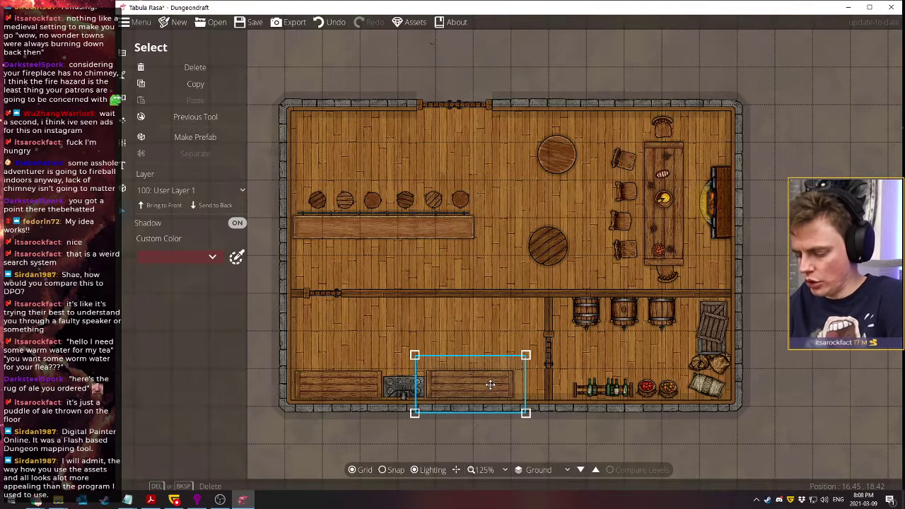
{"action": "key", "text": "Delete"}
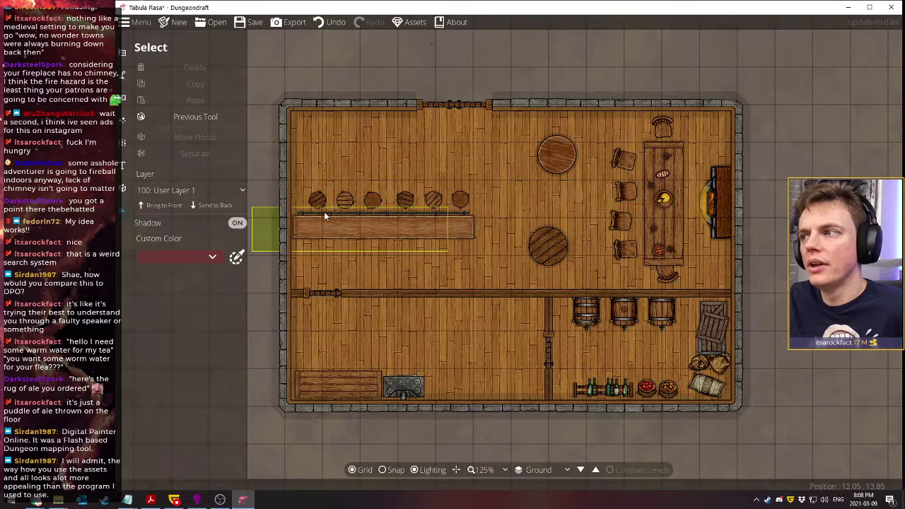
Try drawing a rectangular wood-floored building with BrickWood Light D walls outside the tavern, beside the fireplace wall
{"action": "left_click", "coordinate": [159, 71]}
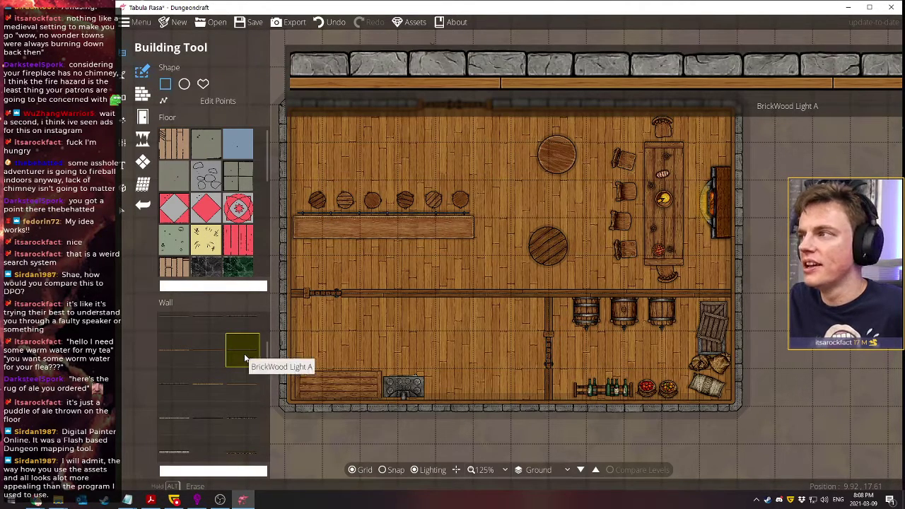
{"action": "scroll", "coordinate": [228, 232], "scroll_direction": "down", "scroll_amount": 6}
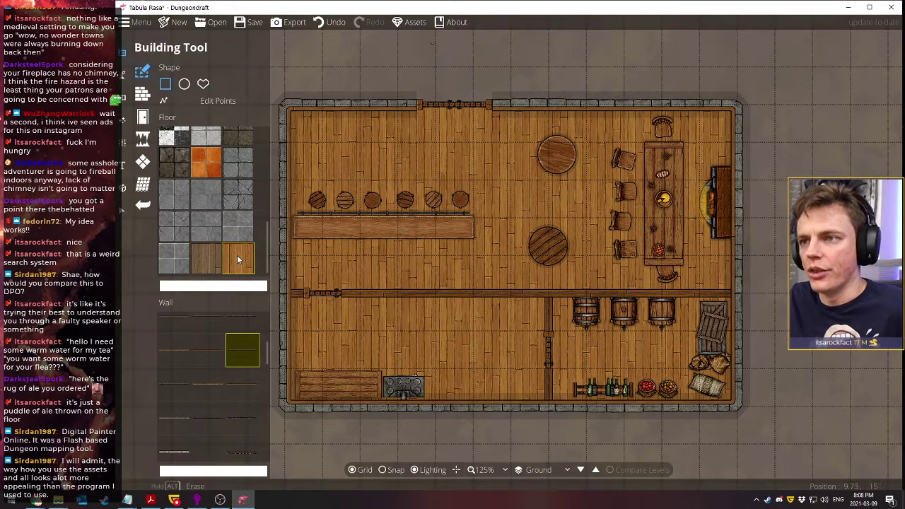
{"action": "scroll", "coordinate": [240, 361], "scroll_direction": "down", "scroll_amount": 1}
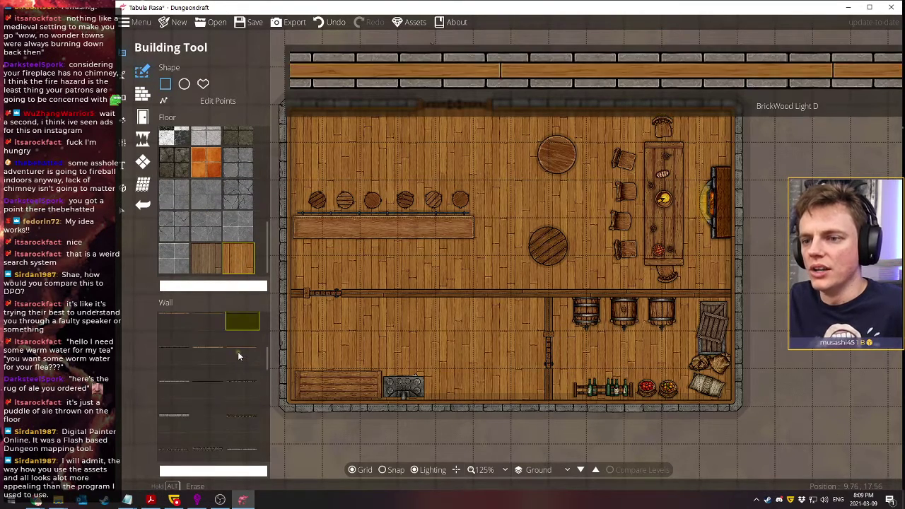
{"action": "left_click", "coordinate": [239, 354]}
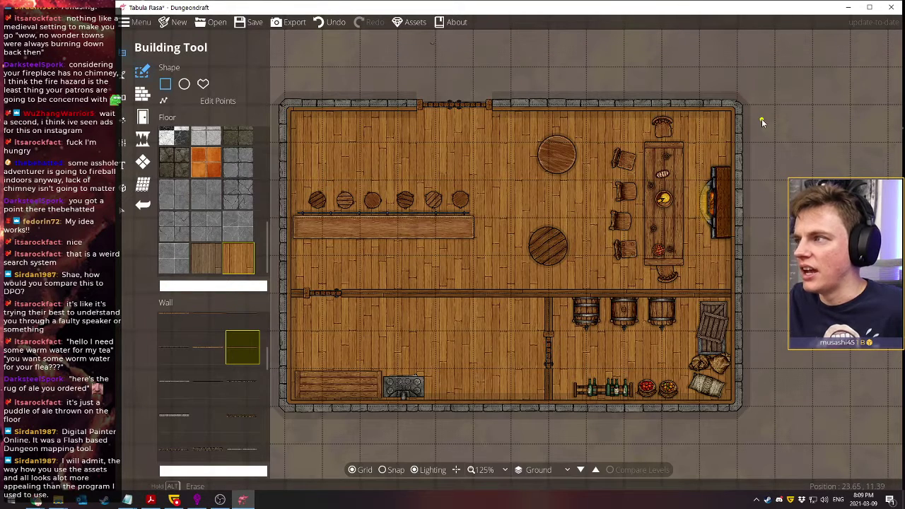
{"action": "left_click_drag", "start_coordinate": [759, 118], "coordinate": [870, 337]}
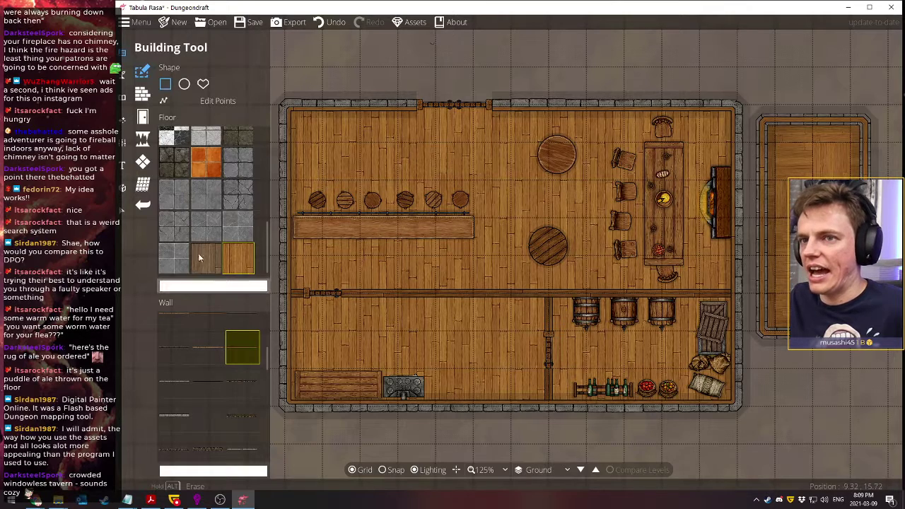
{"action": "left_click", "coordinate": [142, 185]}
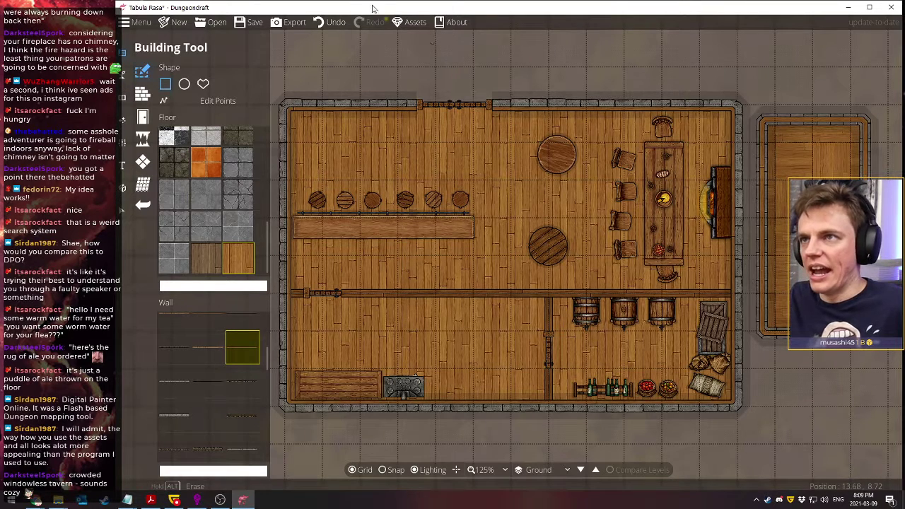
{"action": "left_click", "coordinate": [331, 21]}
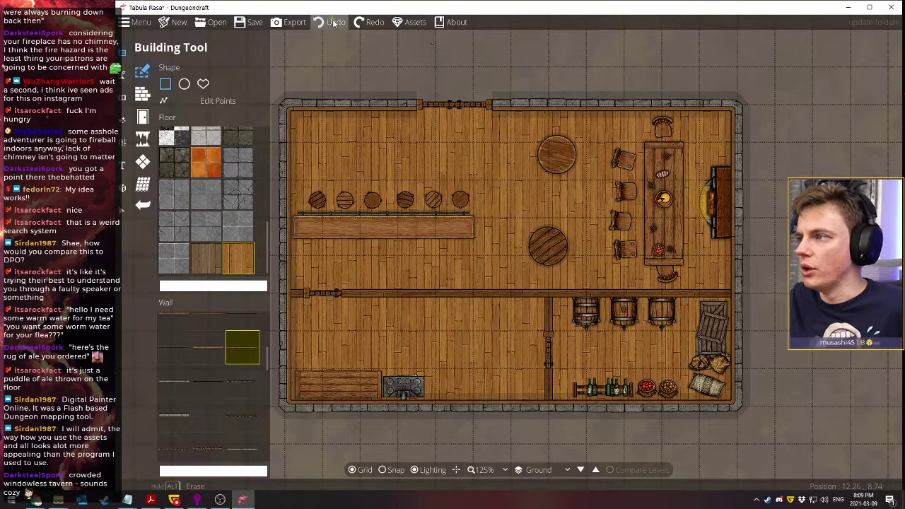
Try placing a light with range 5 and intensity 1 in the main hall just inside the entrance
{"action": "left_click", "coordinate": [121, 75]}
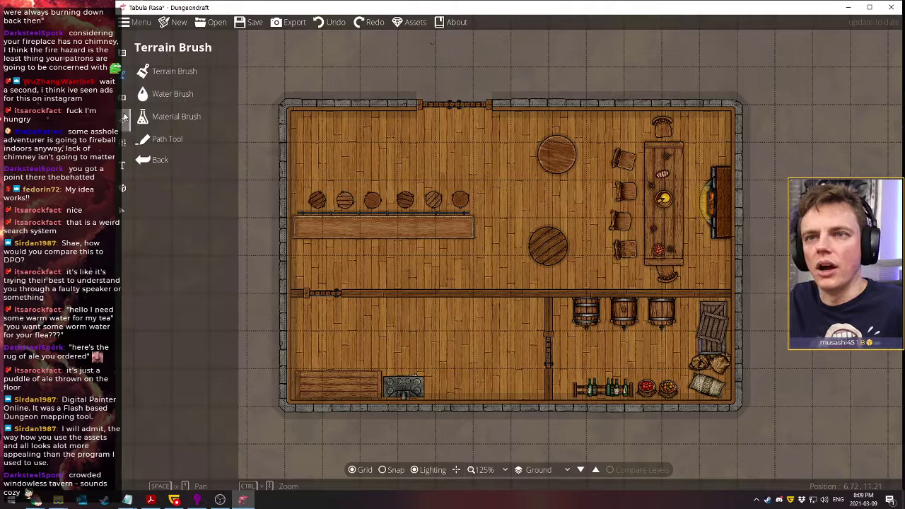
{"action": "left_click", "coordinate": [122, 120]}
{"action": "left_click", "coordinate": [162, 99]}
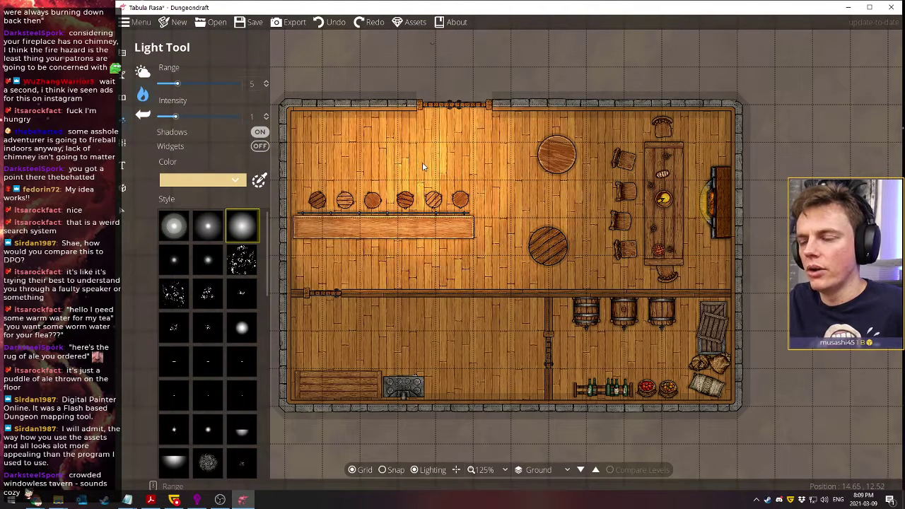
{"action": "left_click", "coordinate": [443, 145]}
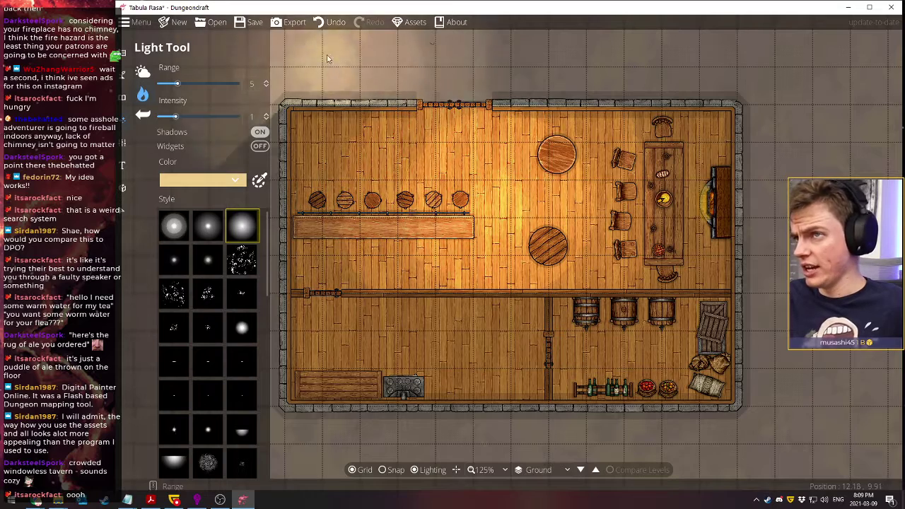
{"action": "left_click", "coordinate": [320, 22]}
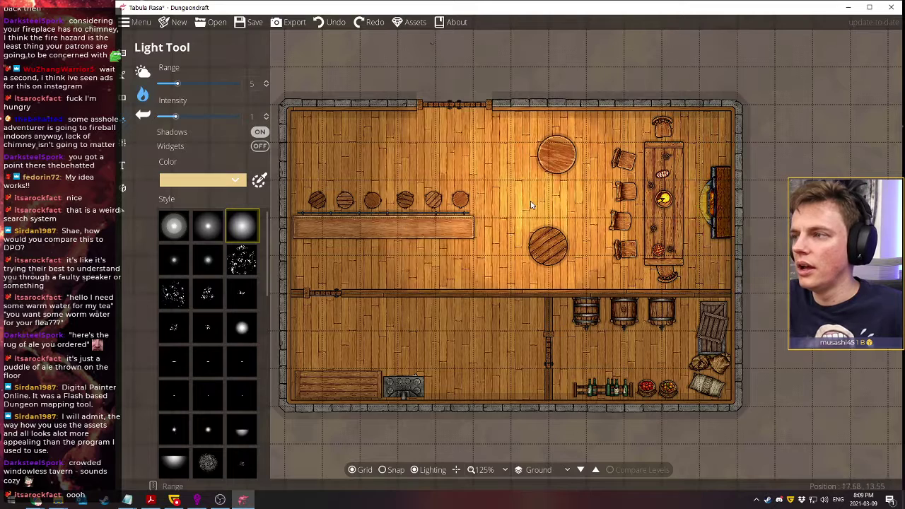
Place a light with range 2.5 and intensity 1 at the fireplace in the main hall
{"action": "scroll", "coordinate": [530, 200], "scroll_direction": "down", "scroll_amount": 5}
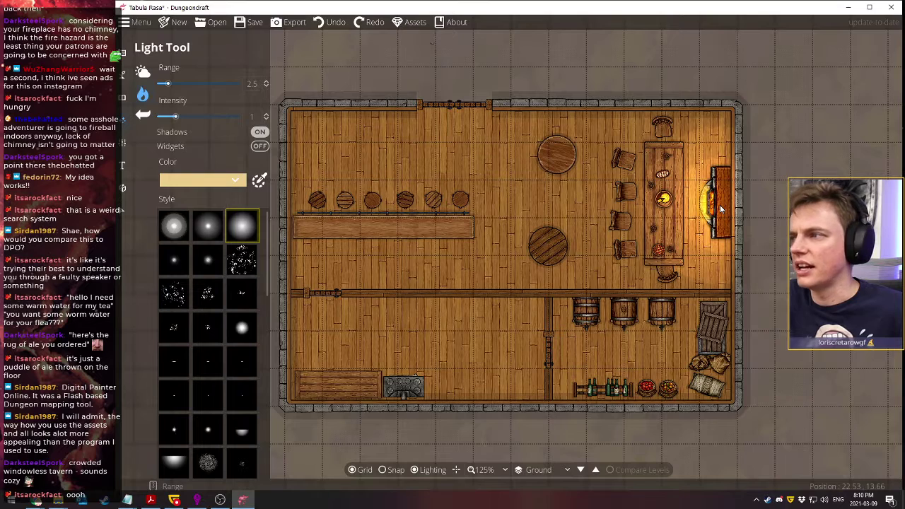
{"action": "left_click", "coordinate": [721, 209]}
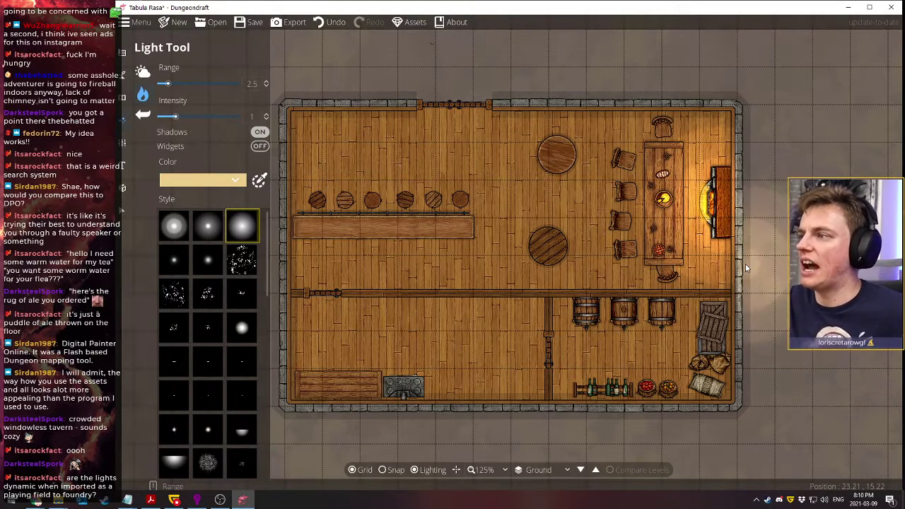
{"action": "left_click", "coordinate": [710, 204]}
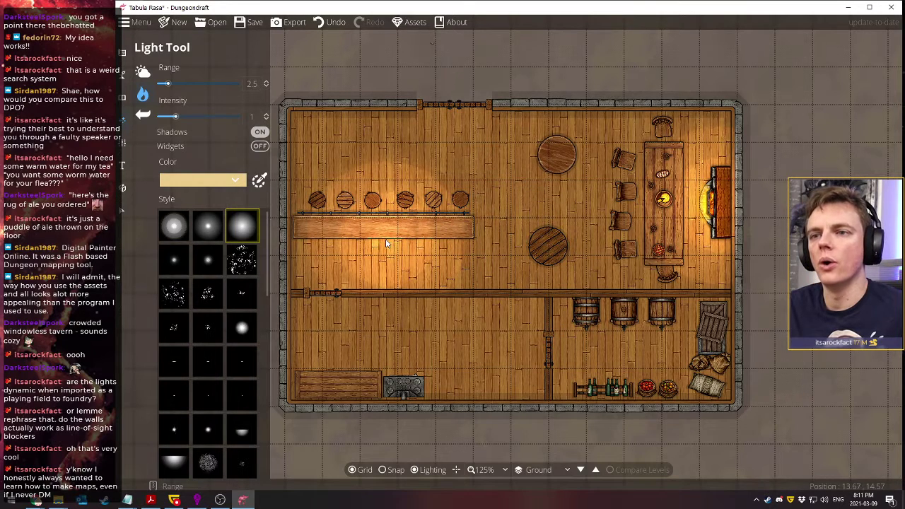
Set up the Scatter Tool with green tree assets found by searching the whole library for "tree"
{"action": "left_click", "coordinate": [122, 99]}
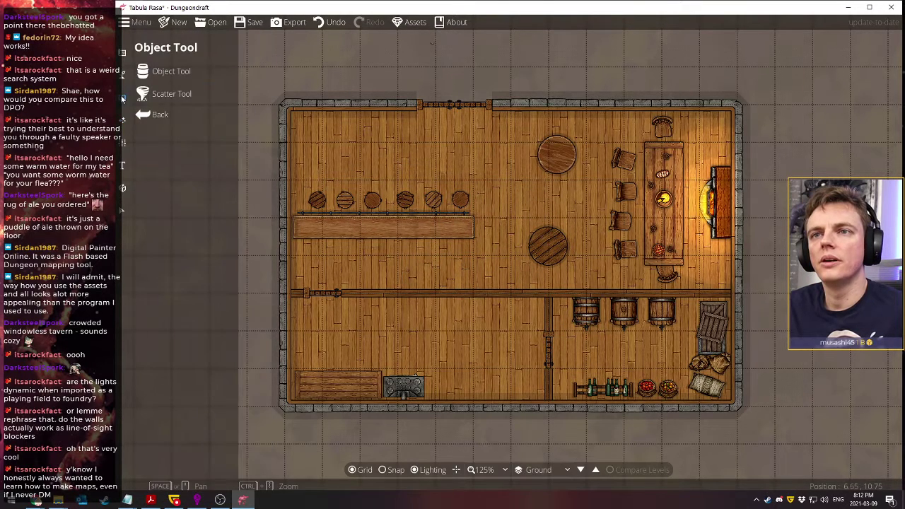
{"action": "left_click", "coordinate": [162, 60]}
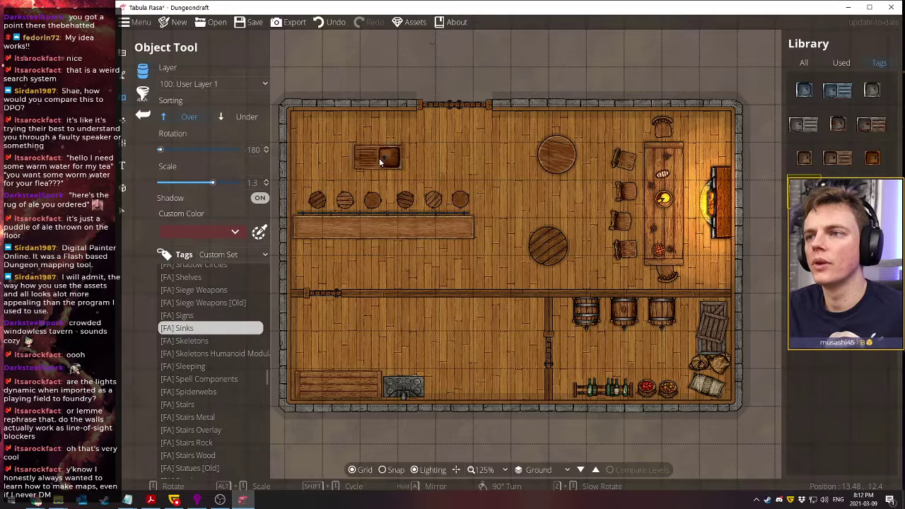
{"action": "left_click", "coordinate": [143, 96]}
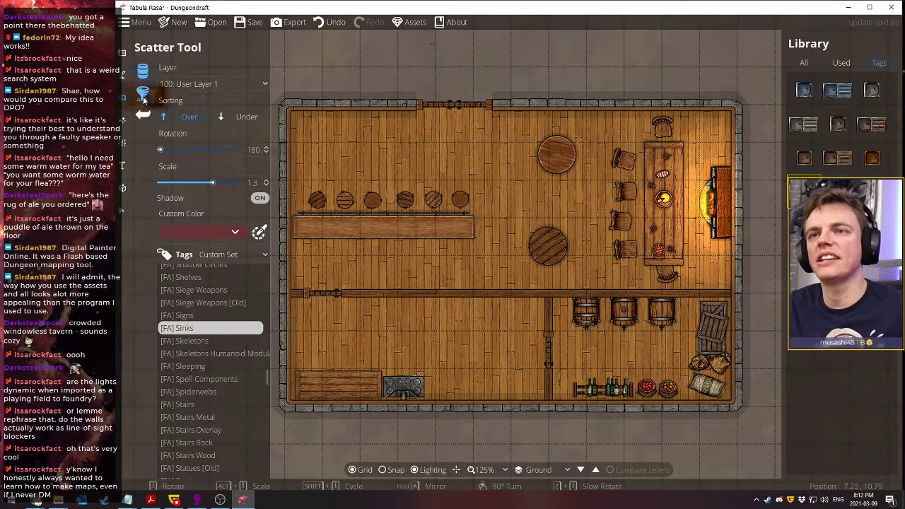
{"action": "left_click", "coordinate": [807, 64]}
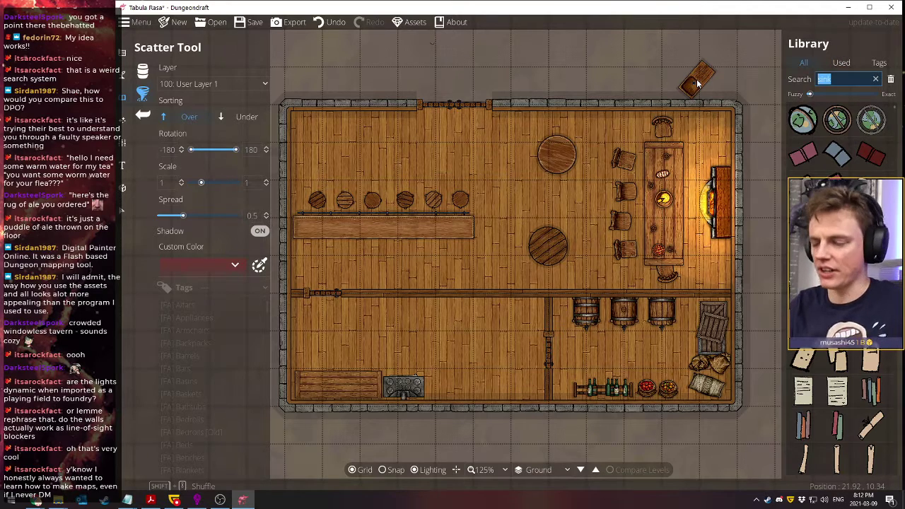
{"action": "type", "text": "tree"}
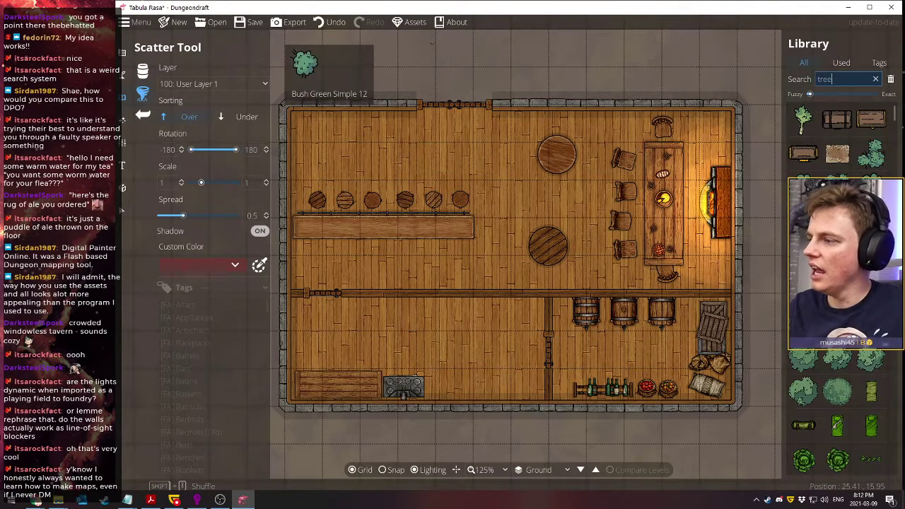
{"action": "scroll", "coordinate": [841, 396], "scroll_direction": "down", "scroll_amount": 3}
{"action": "scroll", "coordinate": [842, 396], "scroll_direction": "up", "scroll_amount": 2}
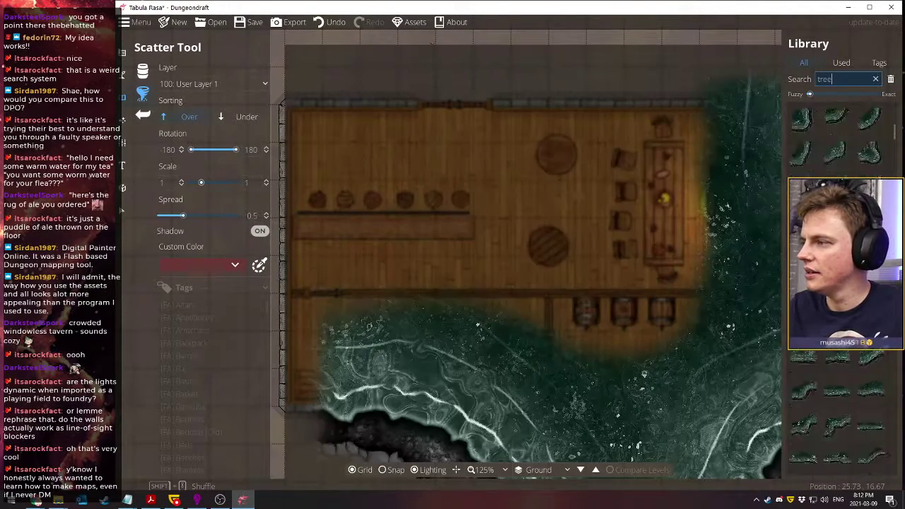
{"action": "scroll", "coordinate": [842, 396], "scroll_direction": "up", "scroll_amount": 3}
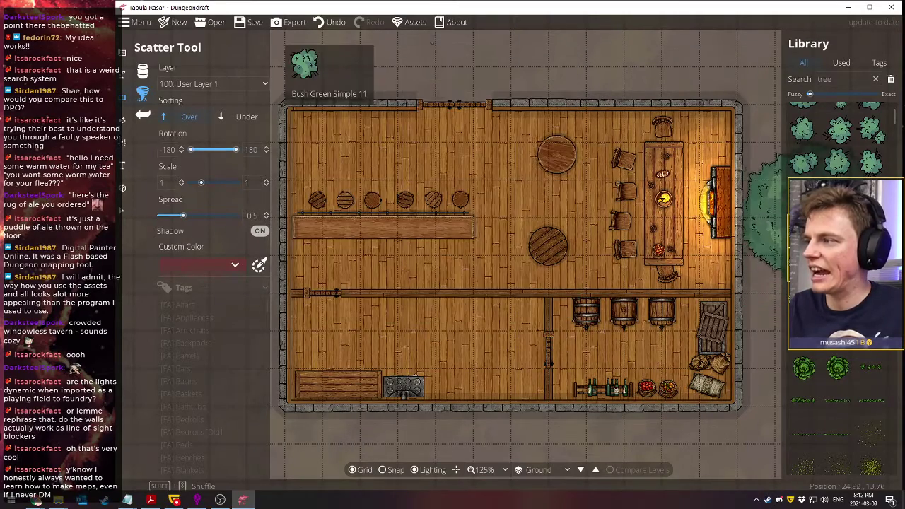
Try scattering a dense cluster of green trees on the ground outside the tavern's entrance wall
{"action": "left_click_drag", "start_coordinate": [632, 68], "coordinate": [579, 162]}
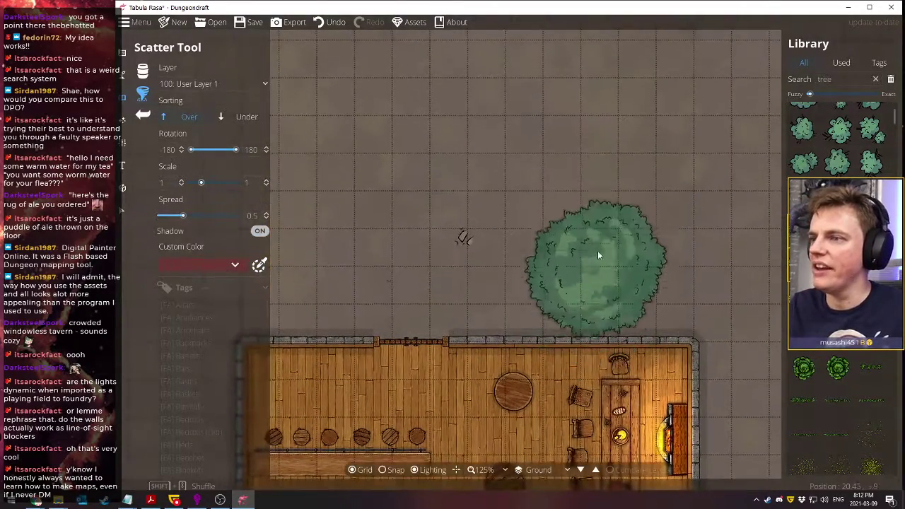
{"action": "left_click", "coordinate": [618, 177]}
{"action": "left_click", "coordinate": [343, 216]}
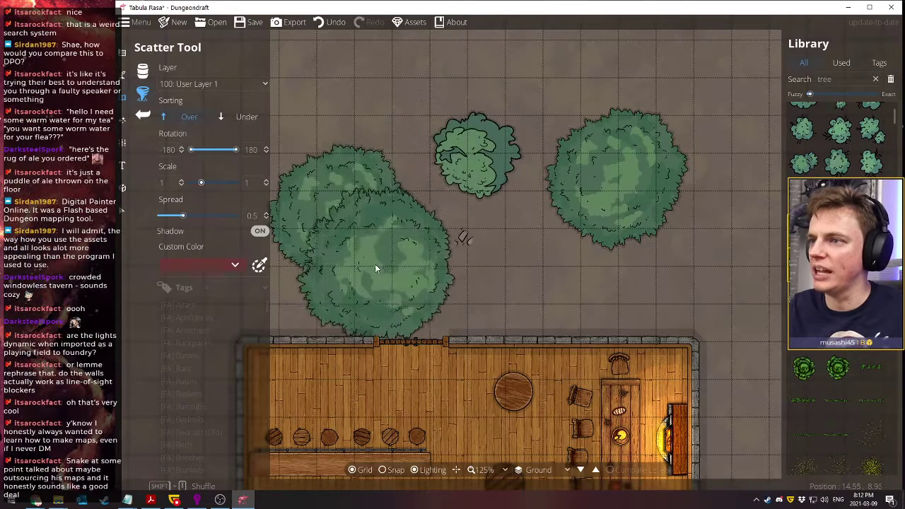
{"action": "left_click", "coordinate": [506, 244]}
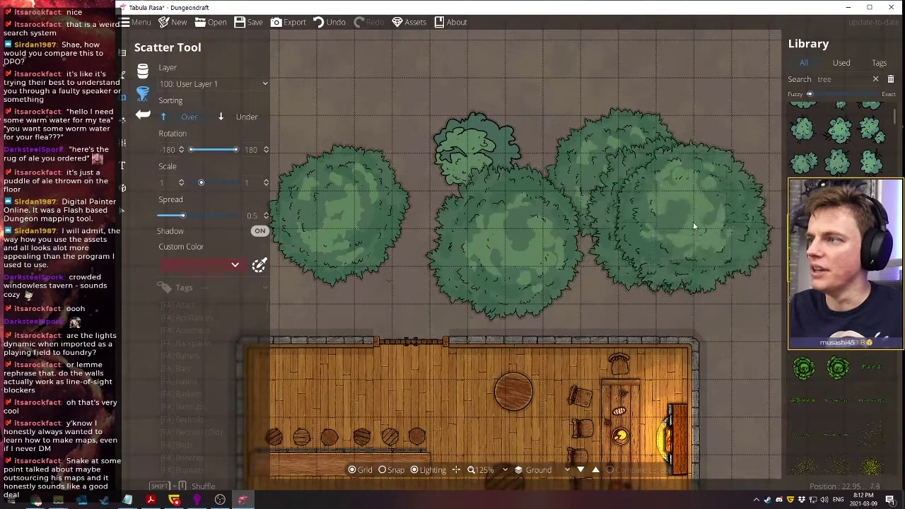
{"action": "left_click", "coordinate": [665, 212]}
{"action": "left_click", "coordinate": [598, 84]}
{"action": "left_click", "coordinate": [460, 71]}
{"action": "mouse_move", "coordinate": [325, 83]}
{"action": "left_mouse_down"}
{"action": "mouse_move", "coordinate": [409, 178]}
{"action": "mouse_move", "coordinate": [413, 213]}
{"action": "mouse_move", "coordinate": [393, 292]}
{"action": "mouse_move", "coordinate": [447, 296]}
{"action": "left_mouse_up"}
{"action": "left_click", "coordinate": [501, 138]}
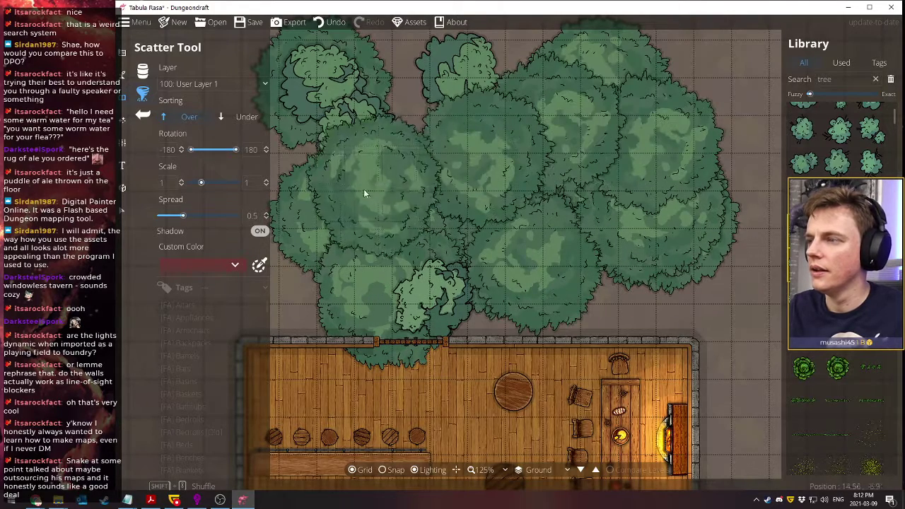
Undo all the trees scattered outside the tavern entrance
{"action": "left_click", "coordinate": [329, 24]}
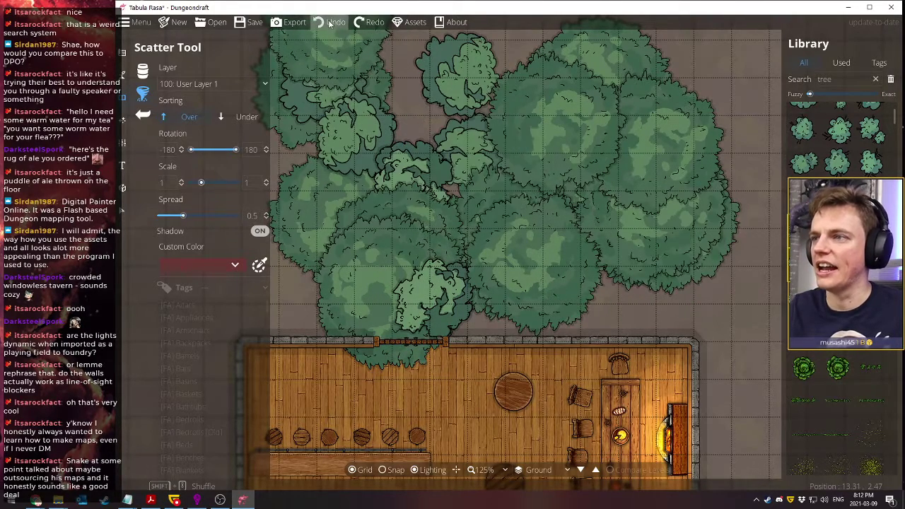
{"action": "left_click", "coordinate": [329, 23]}
{"action": "left_click", "coordinate": [329, 23]}
{"action": "left_click", "coordinate": [330, 24]}
{"action": "left_click", "coordinate": [330, 23]}
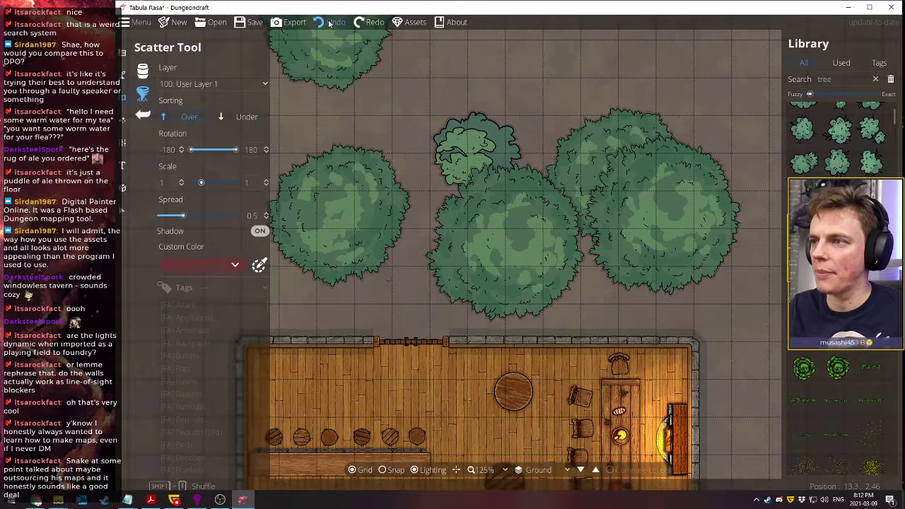
{"action": "left_click", "coordinate": [329, 24]}
{"action": "left_click", "coordinate": [329, 23]}
{"action": "left_click", "coordinate": [329, 23]}
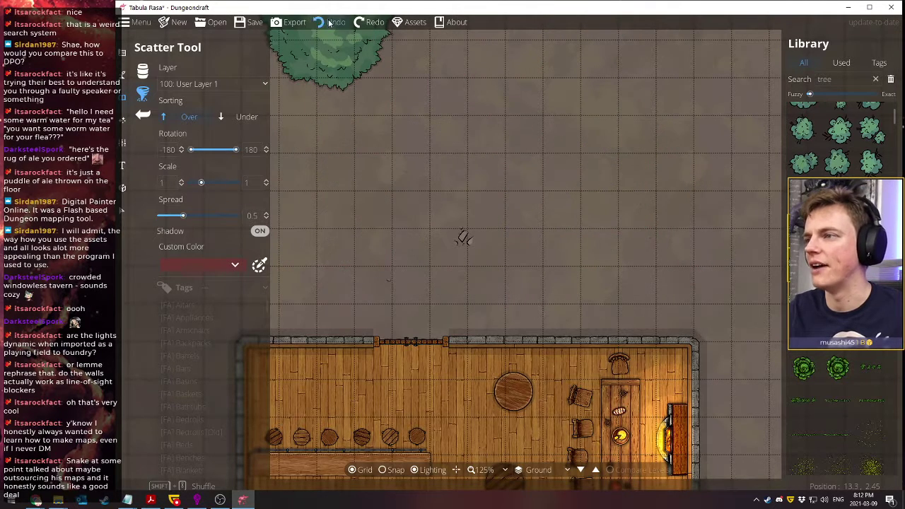
{"action": "left_click", "coordinate": [329, 24]}
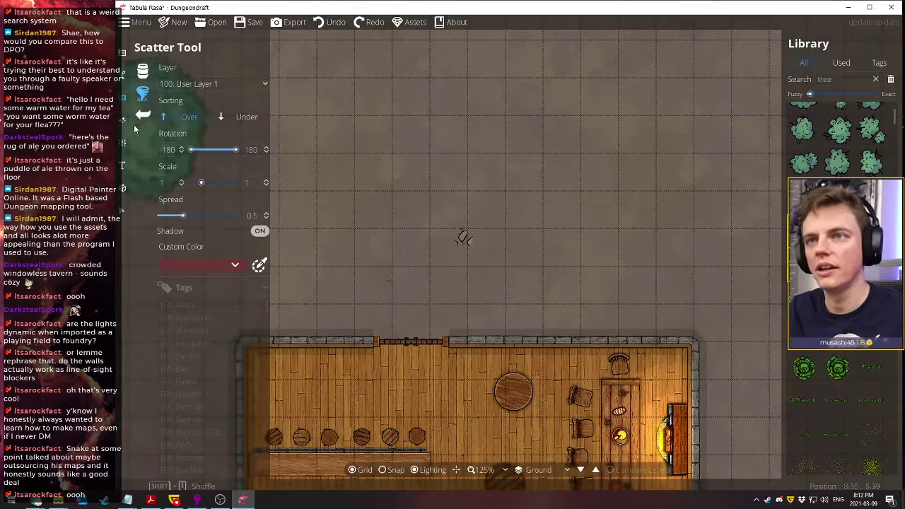
{"action": "left_click", "coordinate": [122, 53]}
{"action": "left_click_drag", "start_coordinate": [618, 275], "coordinate": [665, 46]}
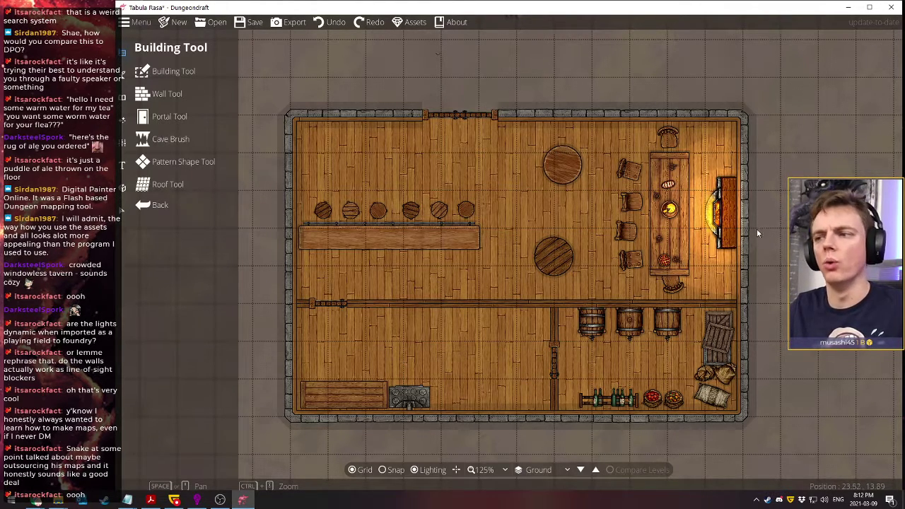
{"action": "scroll", "coordinate": [764, 247], "scroll_direction": "down", "scroll_amount": 1}
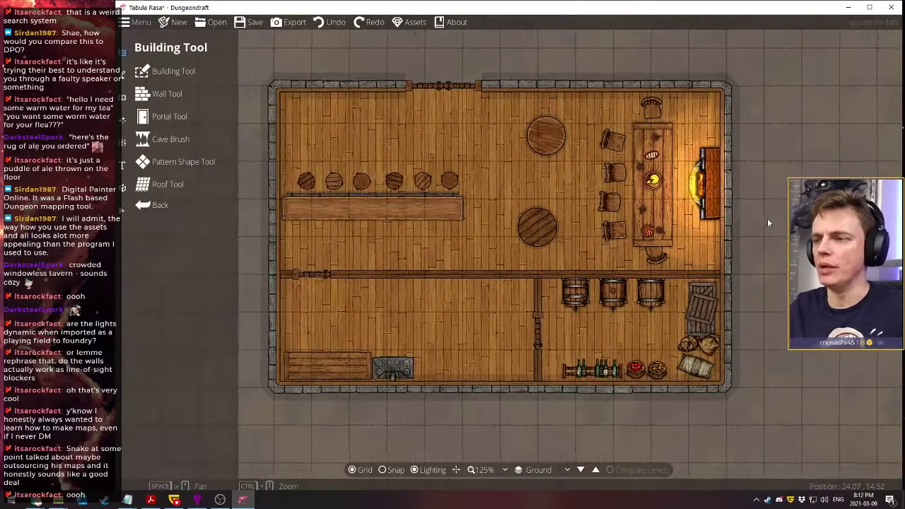
{"action": "scroll", "coordinate": [771, 234], "scroll_direction": "up", "scroll_amount": 1}
{"action": "left_click", "coordinate": [161, 114]}
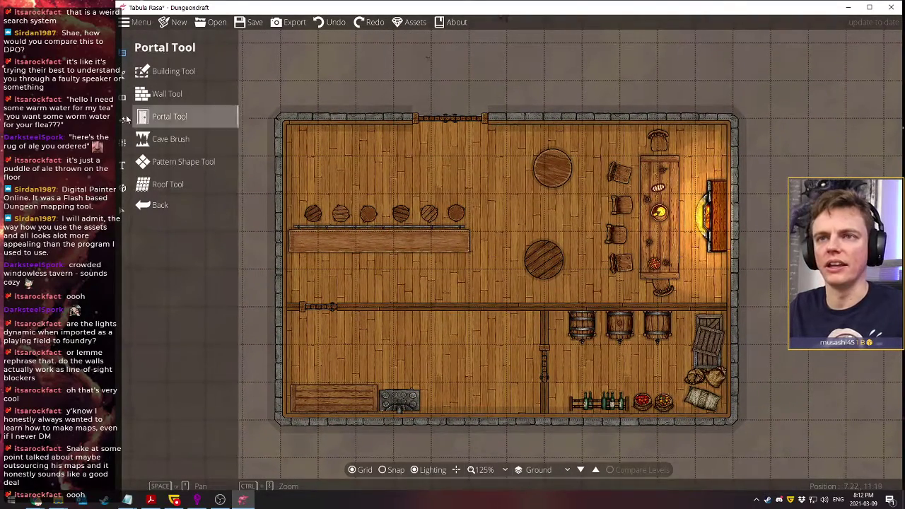
{"action": "left_click", "coordinate": [163, 70]}
{"action": "left_click", "coordinate": [122, 74]}
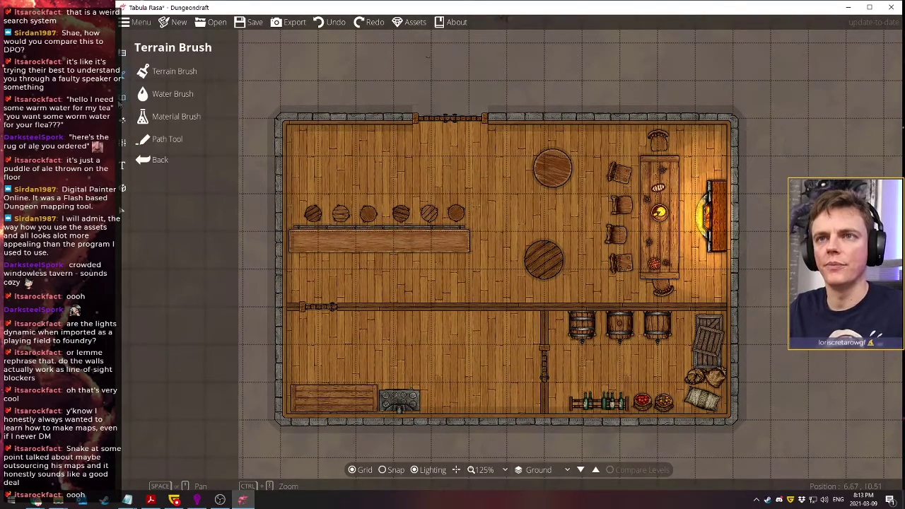
Shift the kitchen stove away from the counter and place a wooden sink with a drainboard beside it at scale 1.5
{"action": "left_click", "coordinate": [122, 97]}
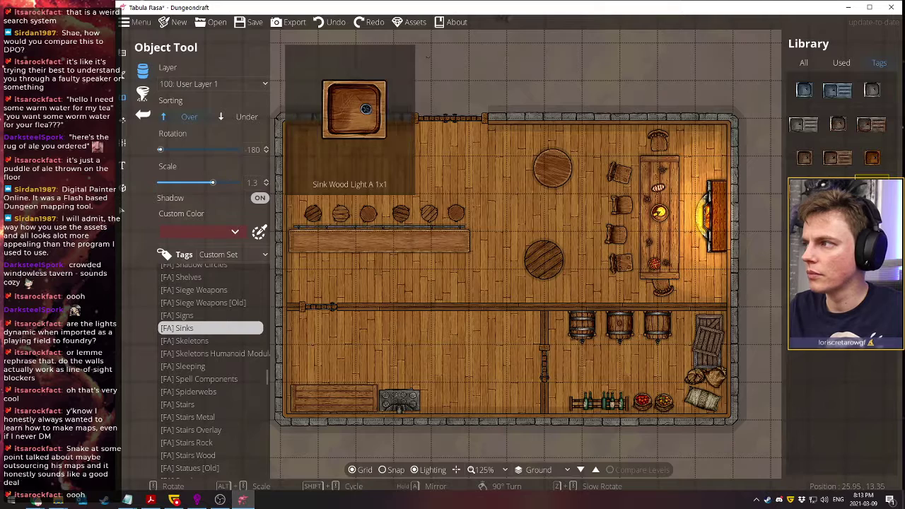
{"action": "scroll", "coordinate": [465, 393], "scroll_direction": "up", "scroll_amount": 2}
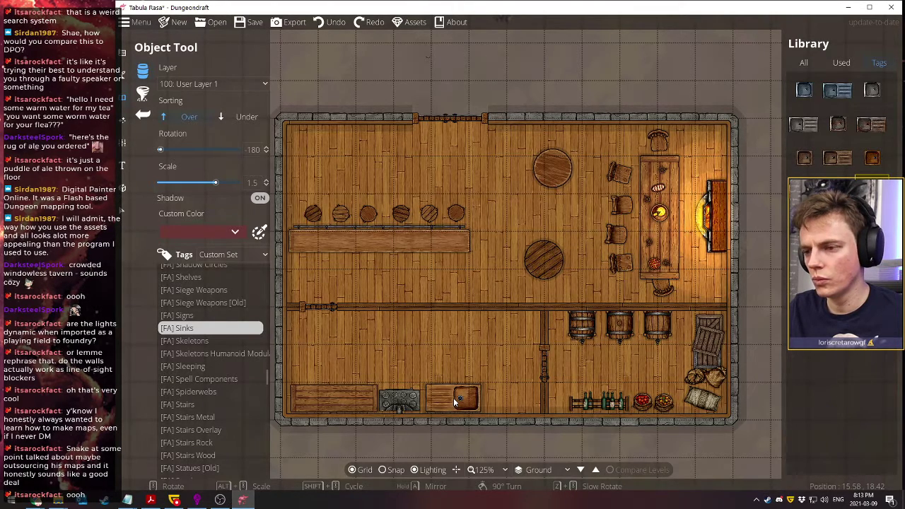
{"action": "key", "text": "v"}
{"action": "left_click", "coordinate": [405, 398]}
{"action": "left_click_drag", "start_coordinate": [405, 398], "coordinate": [416, 401]}
{"action": "left_click", "coordinate": [404, 370]}
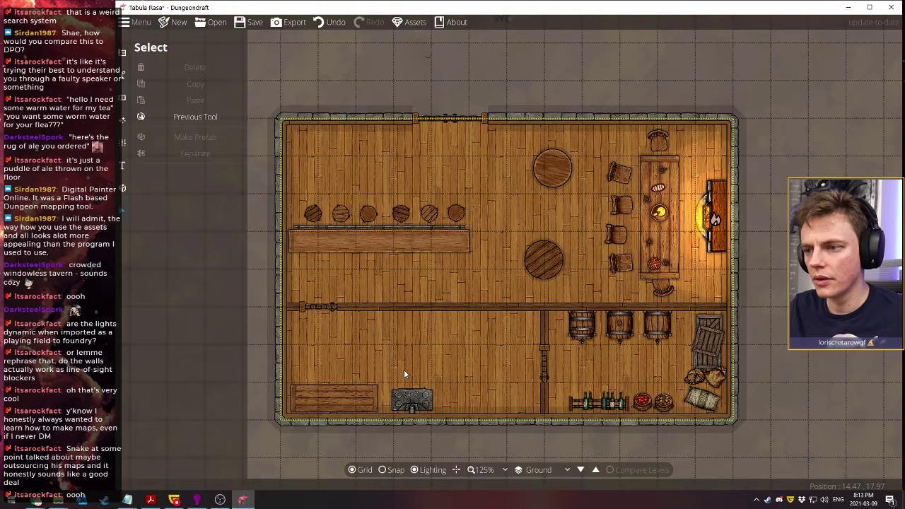
{"action": "left_click", "coordinate": [123, 101]}
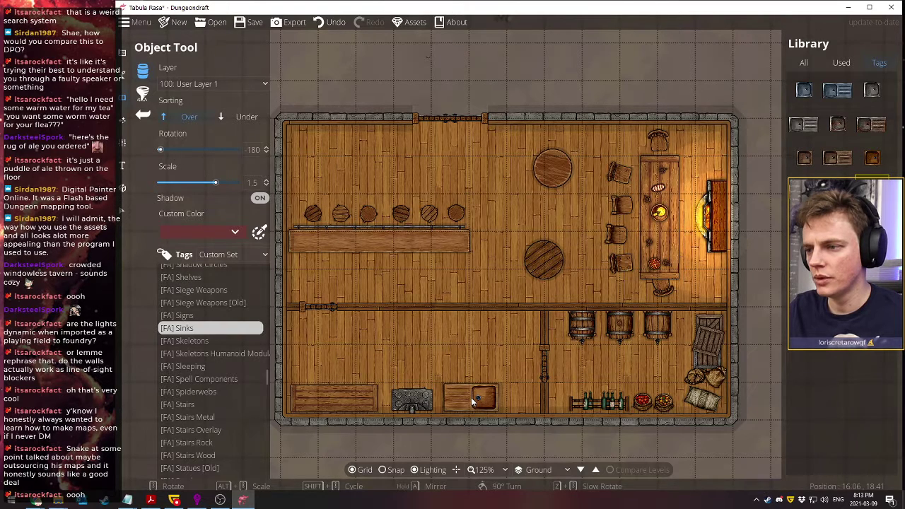
{"action": "left_click", "coordinate": [472, 402]}
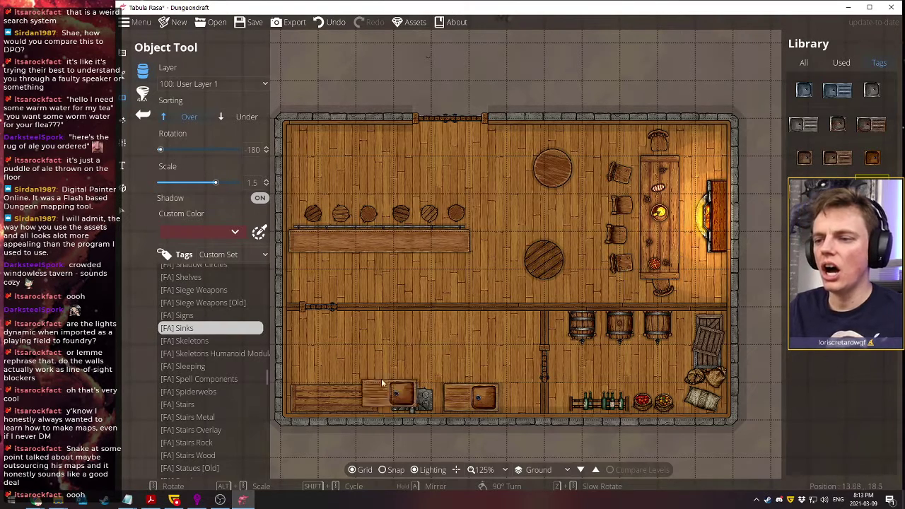
Enlarge the kitchen stove and align it against the wall so it fills the gap between the counter and the sink
{"action": "key", "text": "Escape"}
{"action": "left_click", "coordinate": [417, 403]}
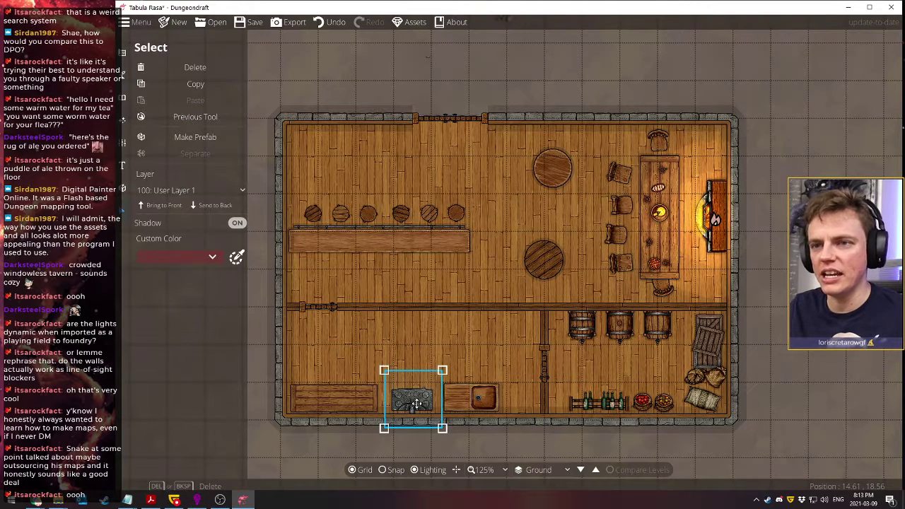
{"action": "scroll", "coordinate": [417, 403], "scroll_direction": "down", "scroll_amount": 2}
{"action": "scroll", "coordinate": [416, 403], "scroll_direction": "up", "scroll_amount": 2}
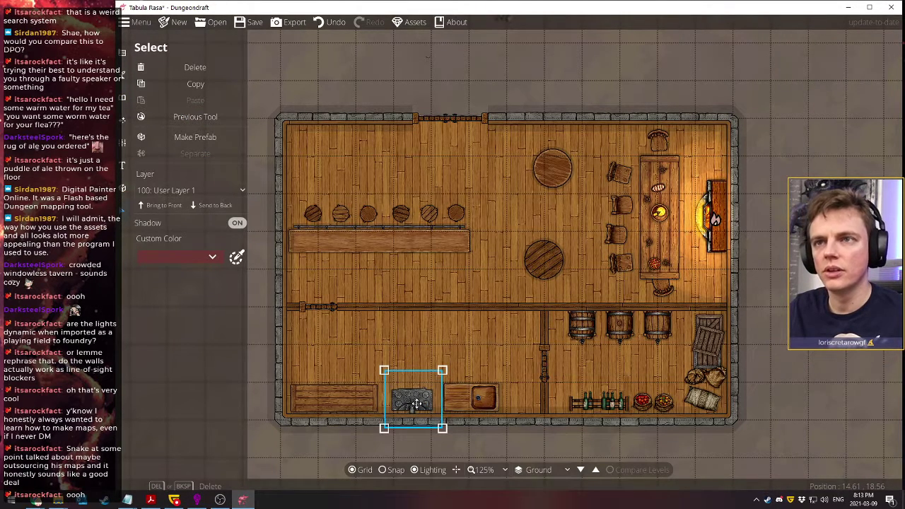
{"action": "scroll", "coordinate": [417, 403], "scroll_direction": "down", "scroll_amount": 2}
{"action": "scroll", "coordinate": [416, 403], "scroll_direction": "up", "scroll_amount": 2}
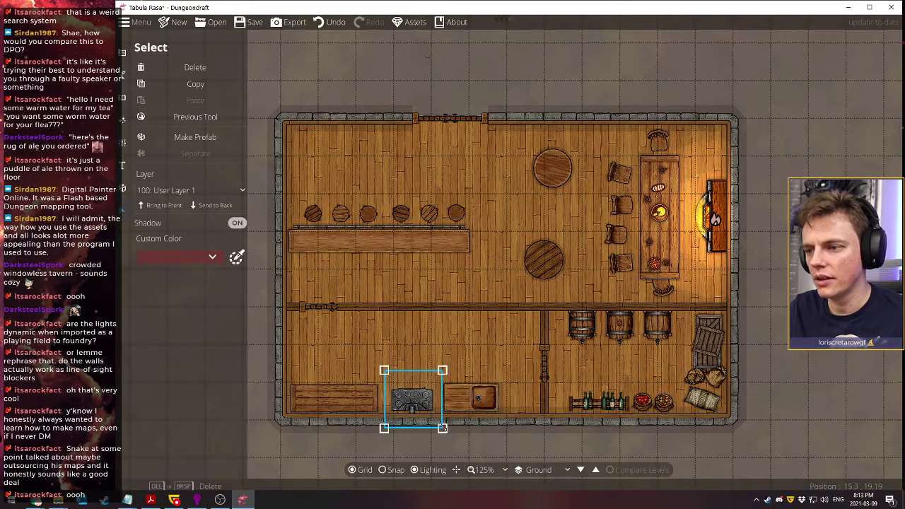
{"action": "left_click_drag", "start_coordinate": [442, 428], "coordinate": [524, 452]}
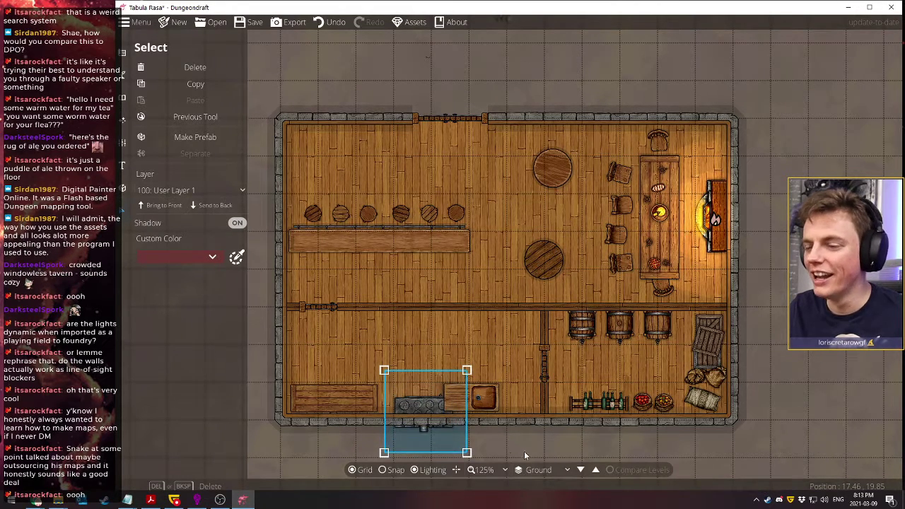
{"action": "left_click_drag", "start_coordinate": [414, 413], "coordinate": [401, 395]}
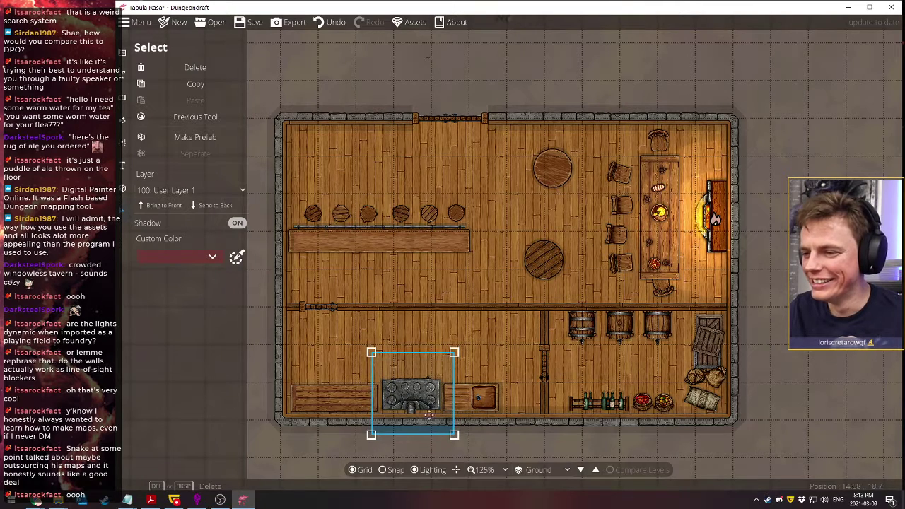
{"action": "scroll", "coordinate": [410, 395], "scroll_direction": "down", "scroll_amount": 3}
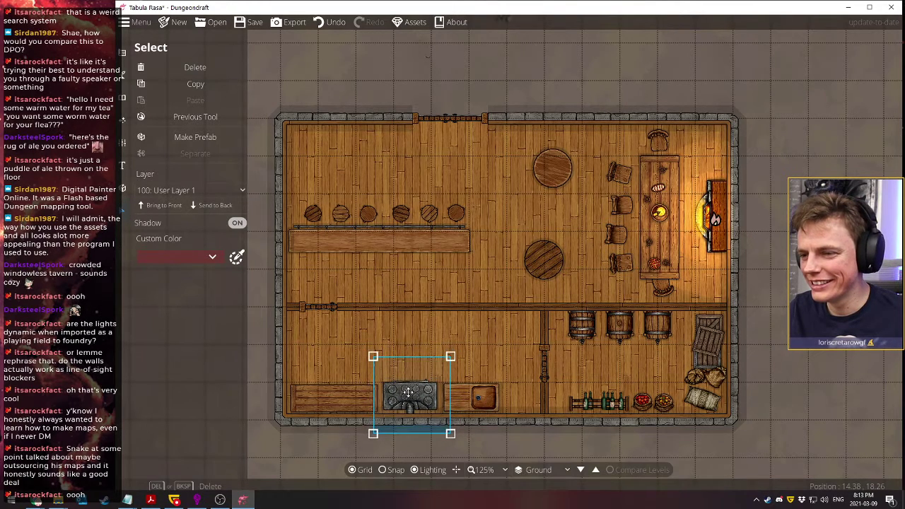
{"action": "left_click_drag", "start_coordinate": [408, 392], "coordinate": [408, 394]}
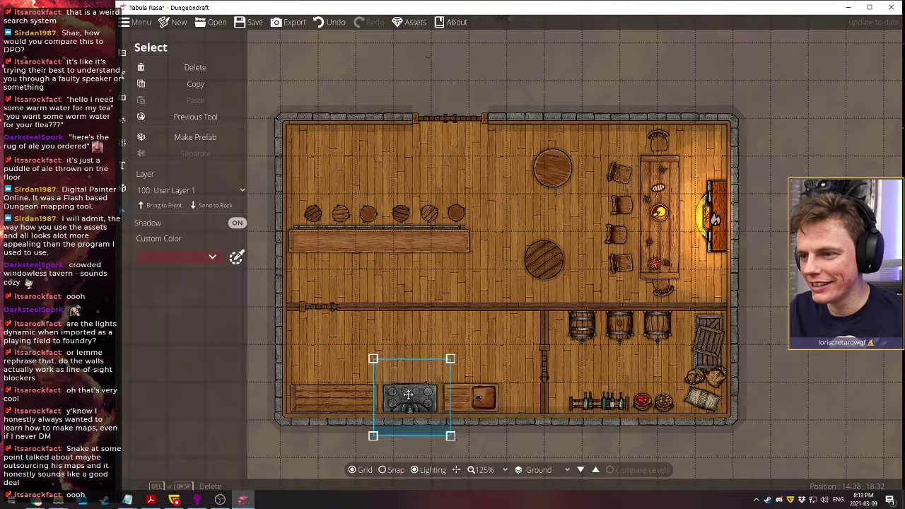
{"action": "left_click", "coordinate": [486, 358]}
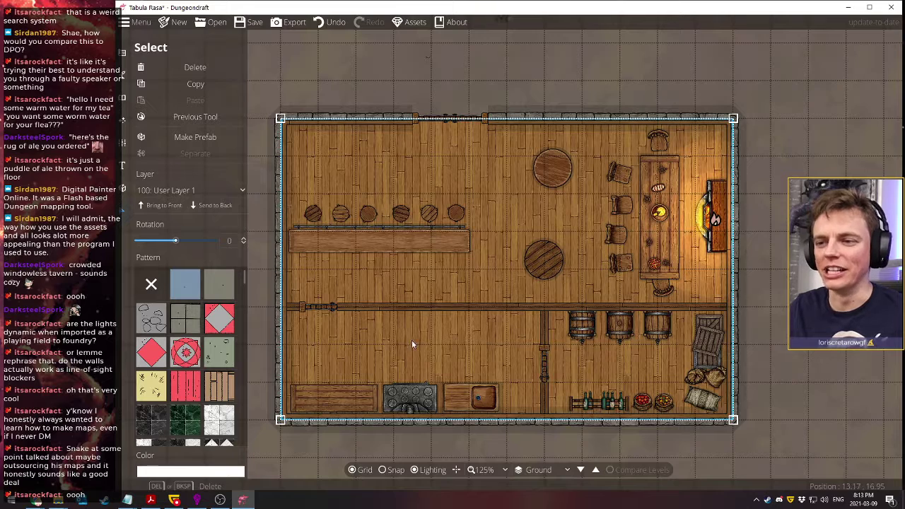
{"action": "key", "text": "Escape"}
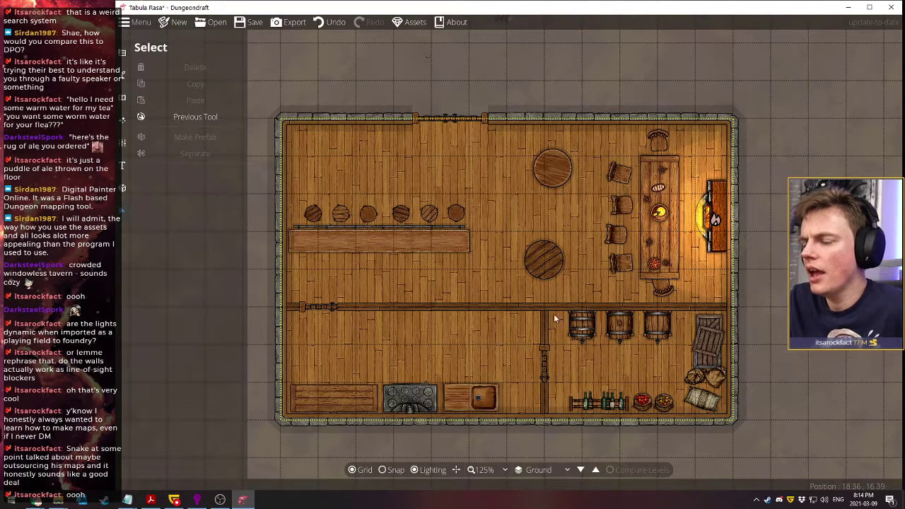
Browse the [FA] Clutter object set and choose a broken bronze pot
{"action": "left_click", "coordinate": [120, 75]}
{"action": "left_click", "coordinate": [158, 68]}
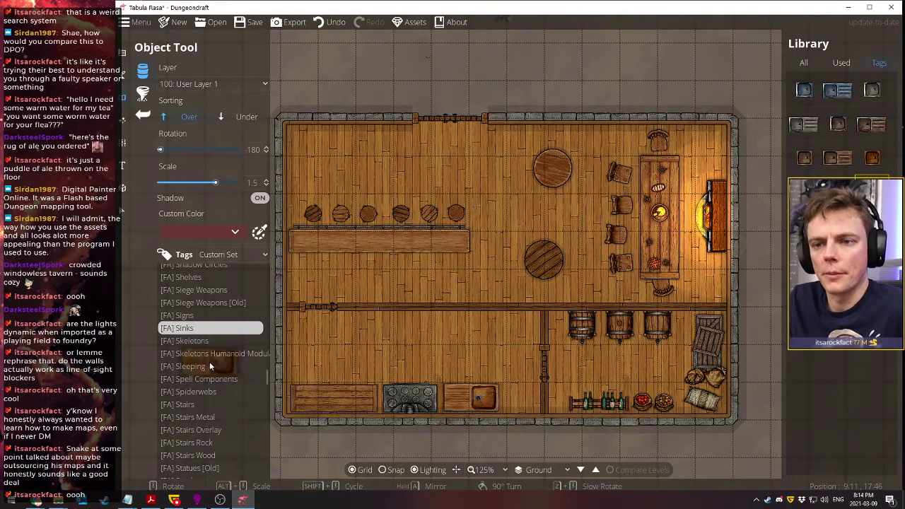
{"action": "scroll", "coordinate": [210, 360], "scroll_direction": "up", "scroll_amount": 5}
{"action": "scroll", "coordinate": [209, 360], "scroll_direction": "up", "scroll_amount": 8}
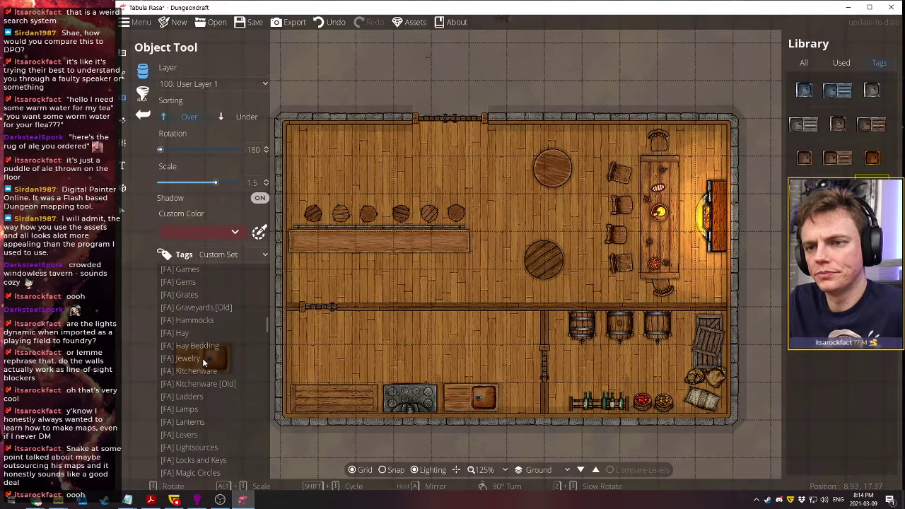
{"action": "scroll", "coordinate": [204, 358], "scroll_direction": "up", "scroll_amount": 5}
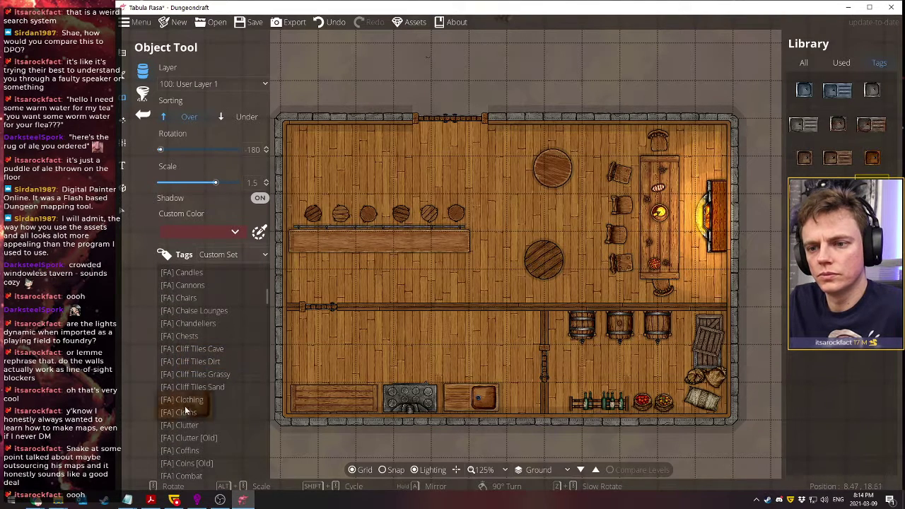
{"action": "left_click", "coordinate": [182, 425]}
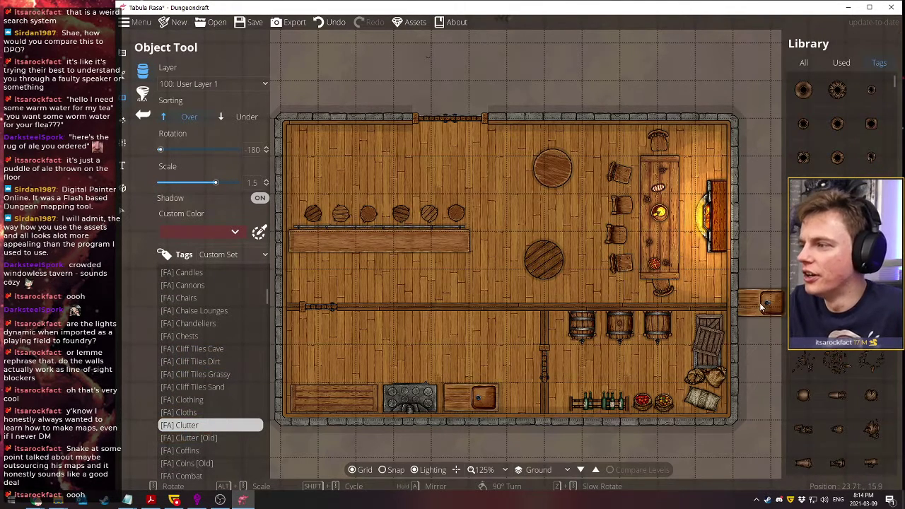
{"action": "scroll", "coordinate": [837, 417], "scroll_direction": "down", "scroll_amount": 5}
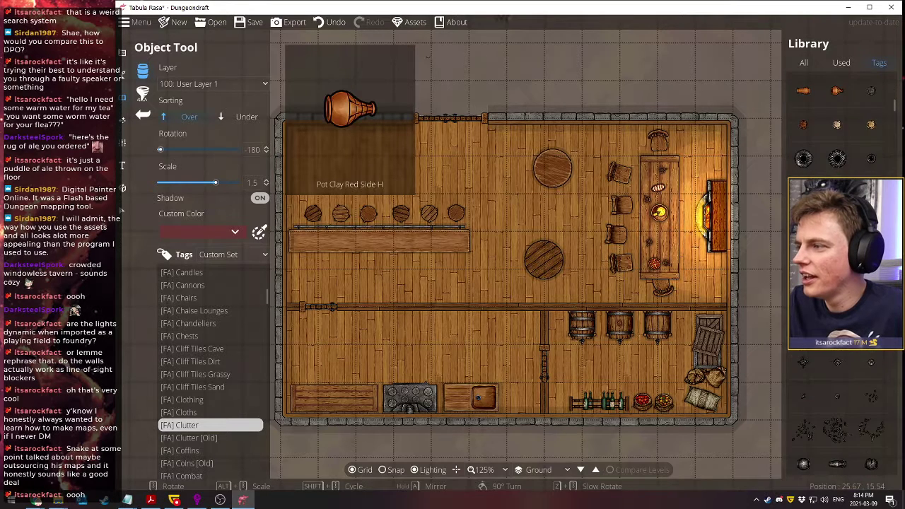
{"action": "scroll", "coordinate": [837, 417], "scroll_direction": "down", "scroll_amount": 4}
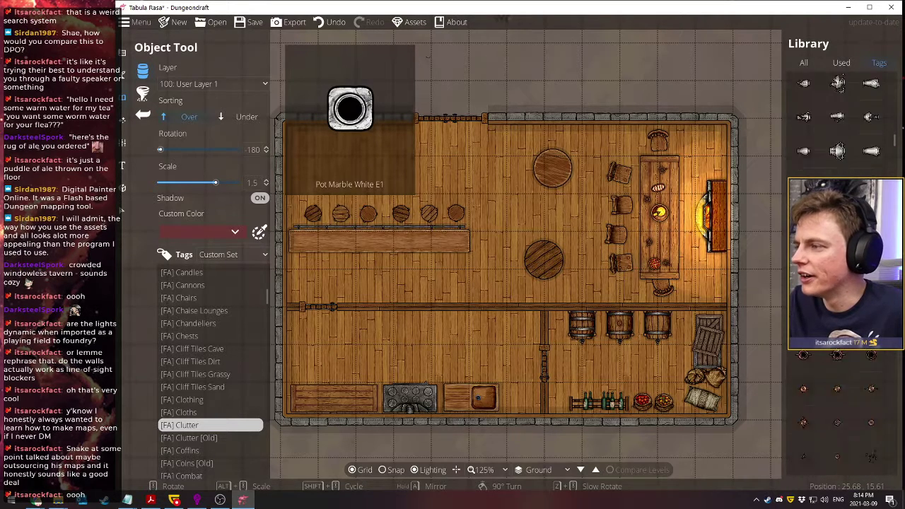
{"action": "scroll", "coordinate": [838, 375], "scroll_direction": "up", "scroll_amount": 1}
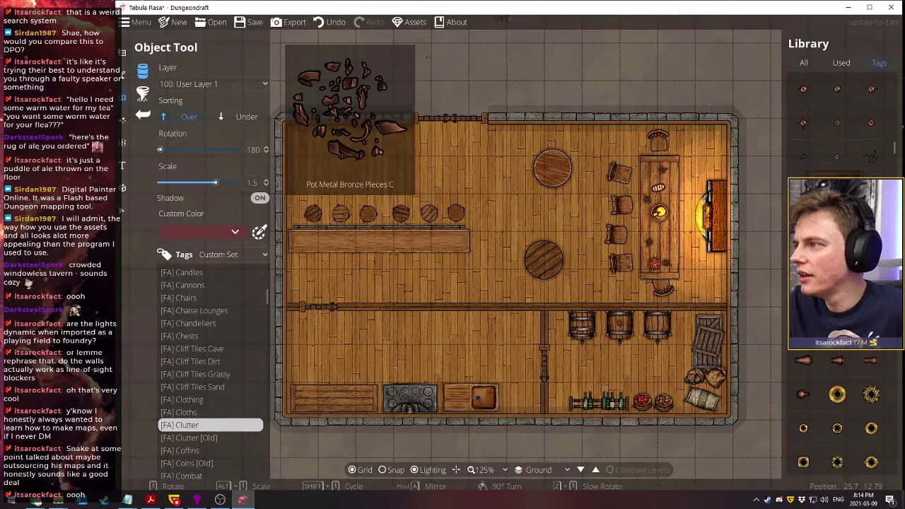
Try placing copies of the broken pot at various rotations across the main hall and kitchen floors
{"action": "left_click", "coordinate": [431, 348]}
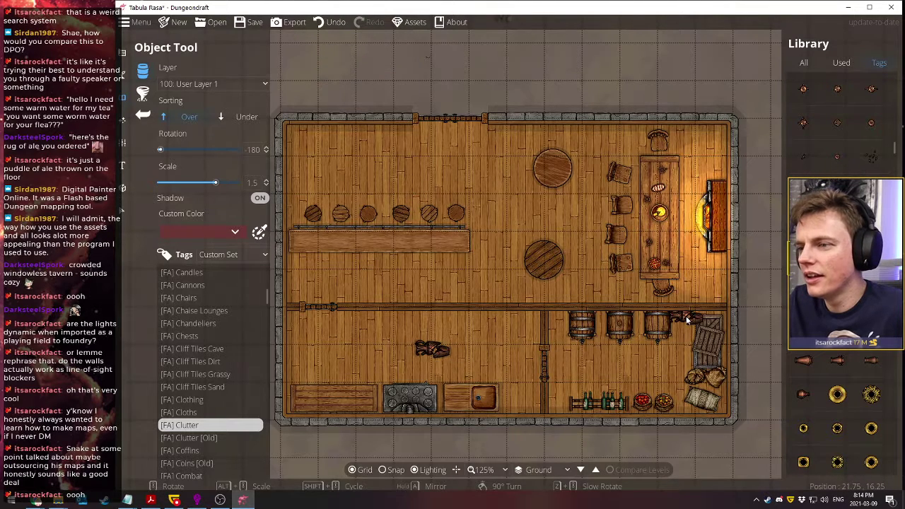
{"action": "left_click", "coordinate": [330, 22]}
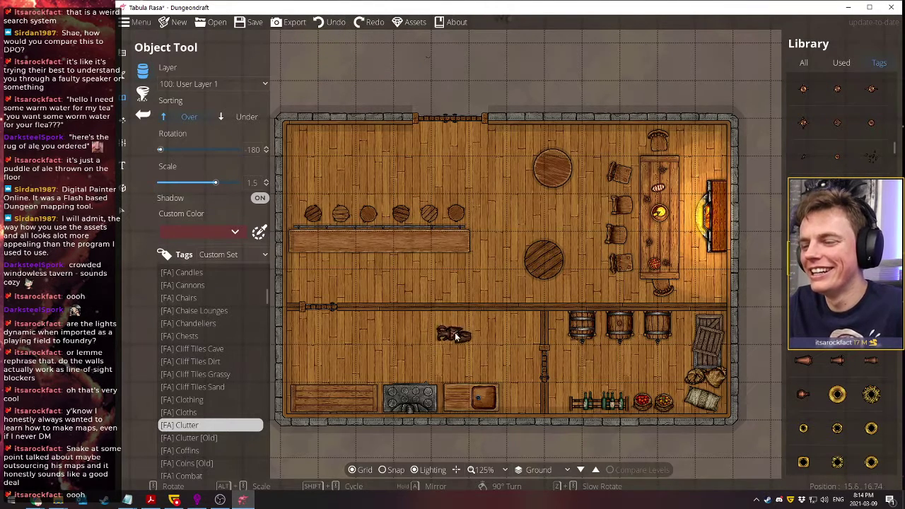
{"action": "scroll", "coordinate": [463, 324], "scroll_direction": "up", "scroll_amount": 4}
{"action": "scroll", "coordinate": [503, 205], "scroll_direction": "up", "scroll_amount": 8}
{"action": "left_click", "coordinate": [502, 206]}
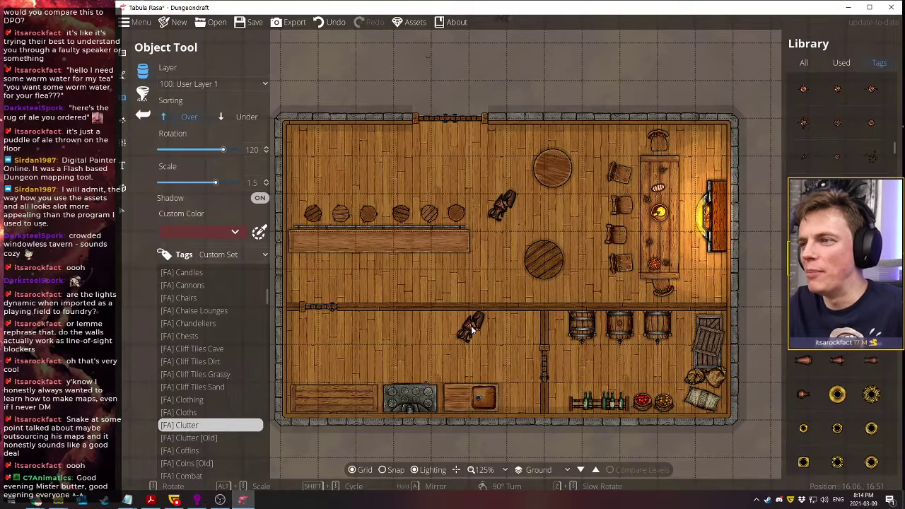
{"action": "left_click", "coordinate": [396, 172]}
{"action": "scroll", "coordinate": [467, 273], "scroll_direction": "up", "scroll_amount": 3}
{"action": "left_click", "coordinate": [463, 268]}
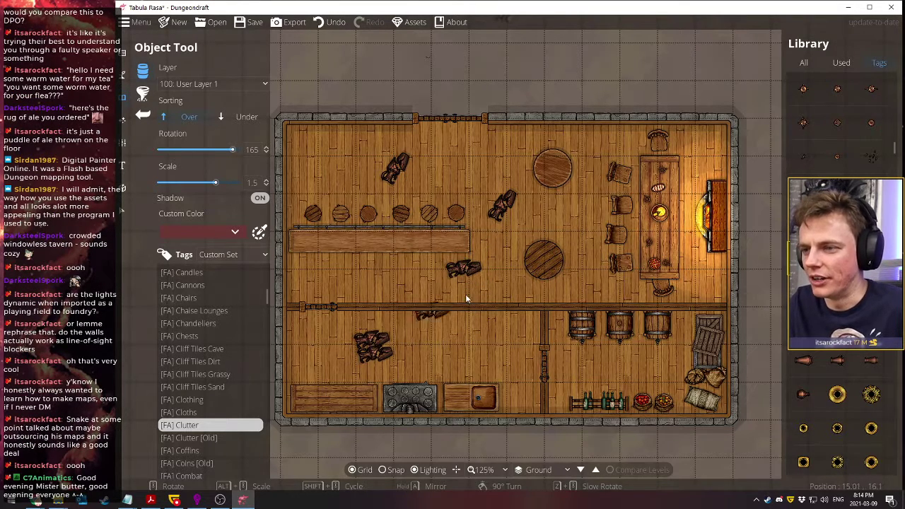
{"action": "left_click", "coordinate": [516, 262]}
{"action": "left_click", "coordinate": [351, 271]}
{"action": "left_click", "coordinate": [373, 346]}
Undo all the broken pots placed in the main hall and kitchen
{"action": "left_click", "coordinate": [329, 22]}
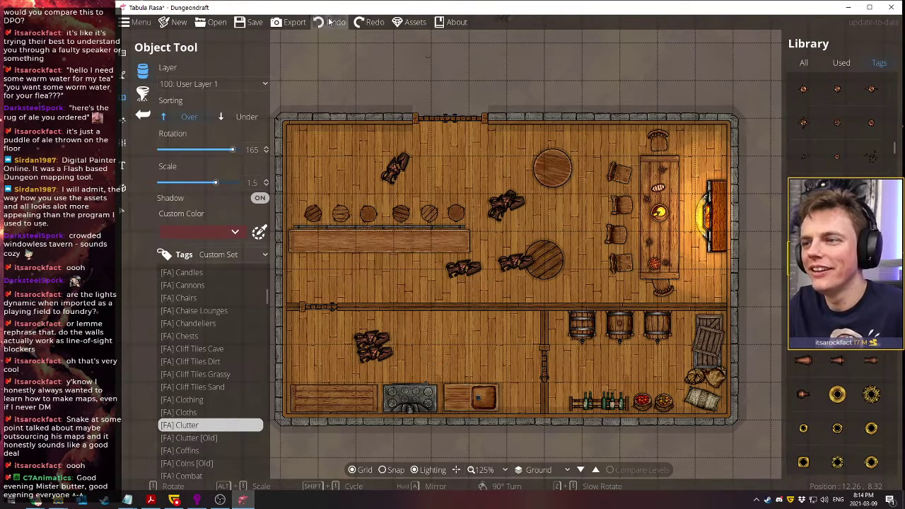
{"action": "left_click", "coordinate": [330, 22]}
{"action": "left_click", "coordinate": [329, 22]}
{"action": "left_click", "coordinate": [329, 22]}
{"action": "left_click", "coordinate": [330, 22]}
{"action": "left_click", "coordinate": [330, 22]}
{"action": "left_click", "coordinate": [330, 22]}
{"action": "left_click", "coordinate": [330, 22]}
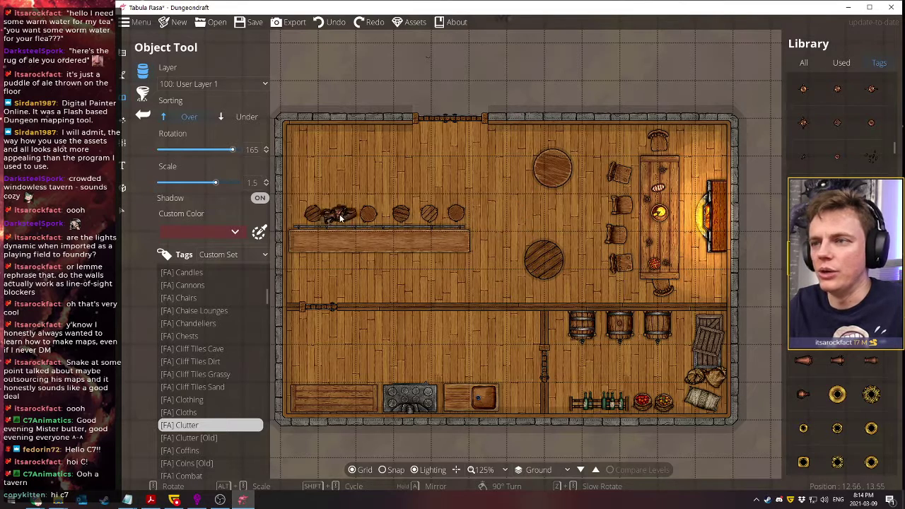
Place a dark wooden [FA] Chairs chair partly beneath the upper round table, sorted under, with scale 1 and rotation 165
{"action": "left_click", "coordinate": [181, 300]}
{"action": "left_click", "coordinate": [201, 312]}
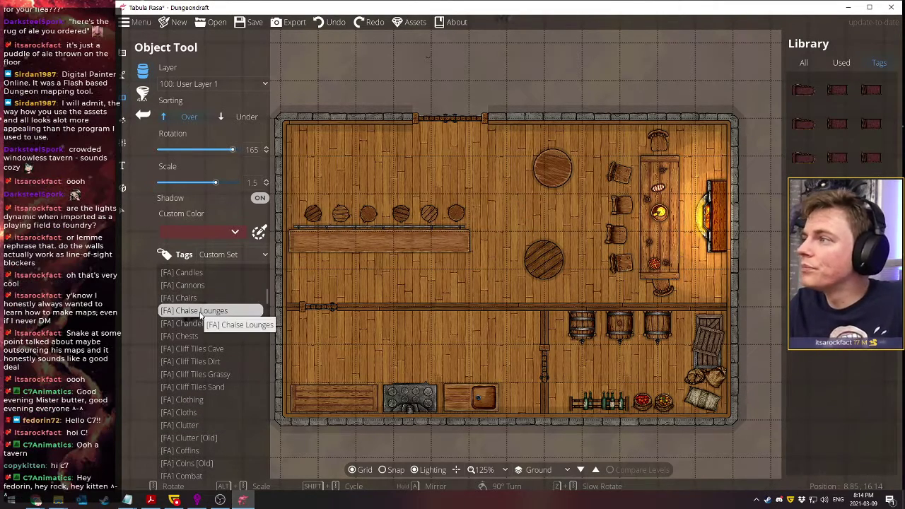
{"action": "left_click", "coordinate": [194, 300]}
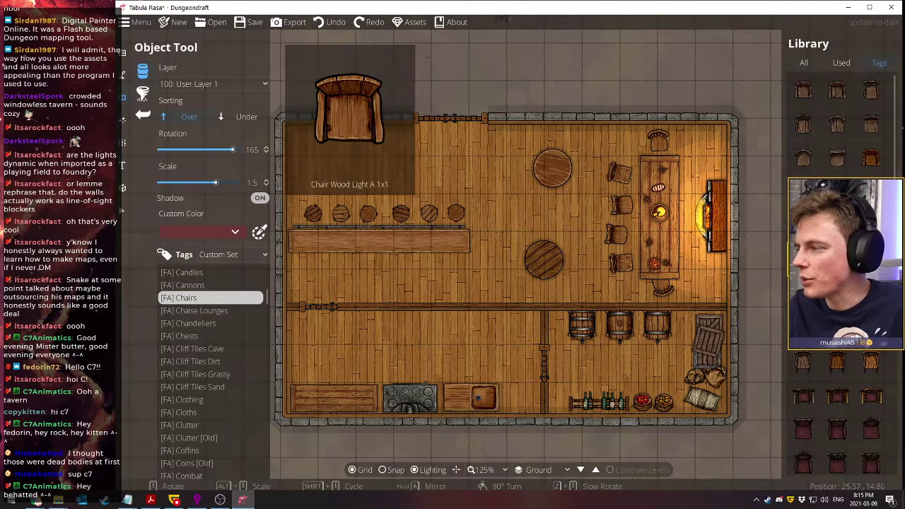
{"action": "scroll", "coordinate": [557, 218], "scroll_direction": "down", "scroll_amount": 1}
{"action": "scroll", "coordinate": [558, 218], "scroll_direction": "down", "scroll_amount": 4}
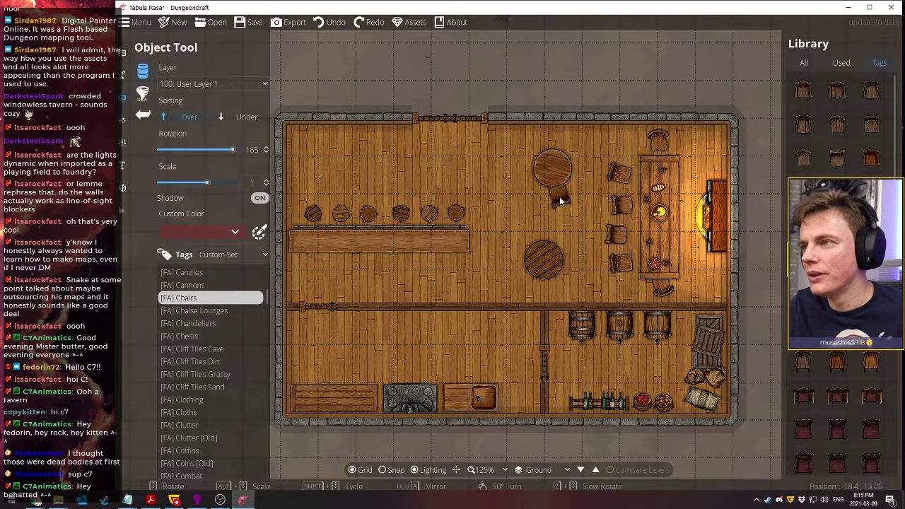
{"action": "left_click", "coordinate": [227, 123]}
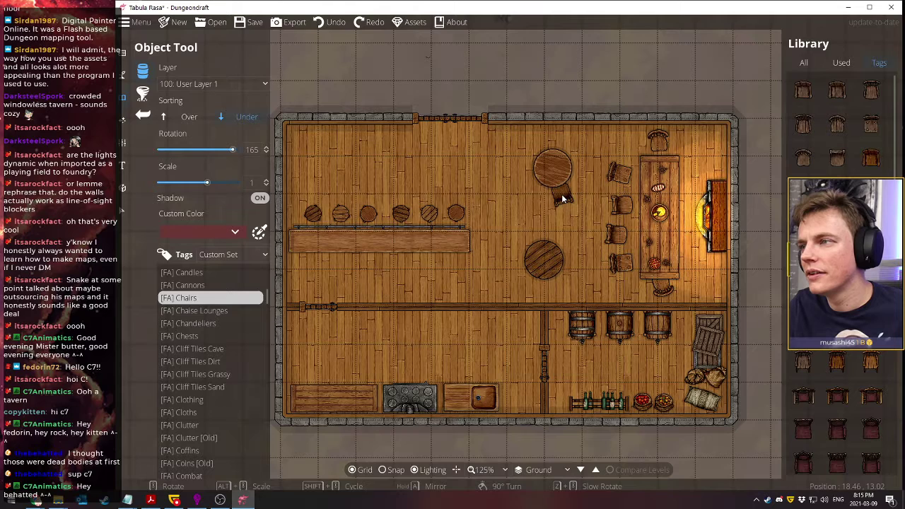
{"action": "left_click", "coordinate": [562, 198]}
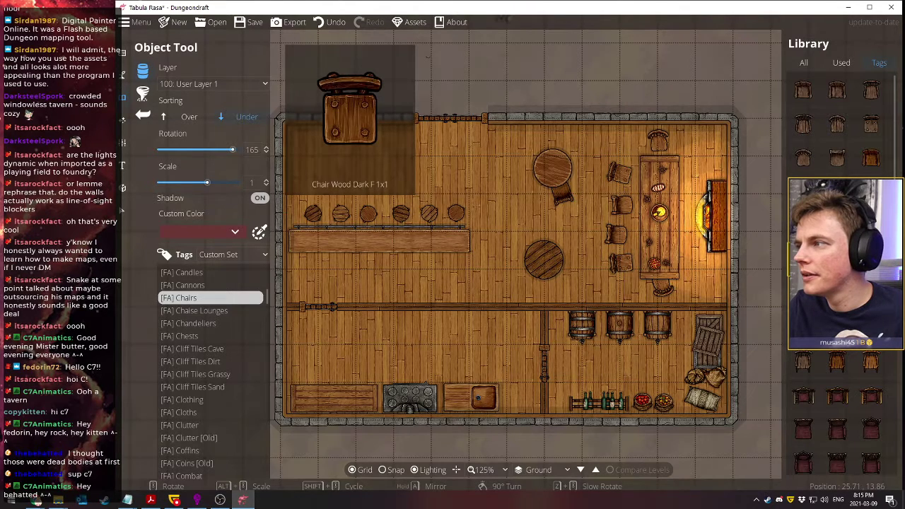
Place a second dark wooden chair with rotation -75 at the upper round table, on the side facing the bar
{"action": "scroll", "coordinate": [530, 167], "scroll_direction": "up", "scroll_amount": 8}
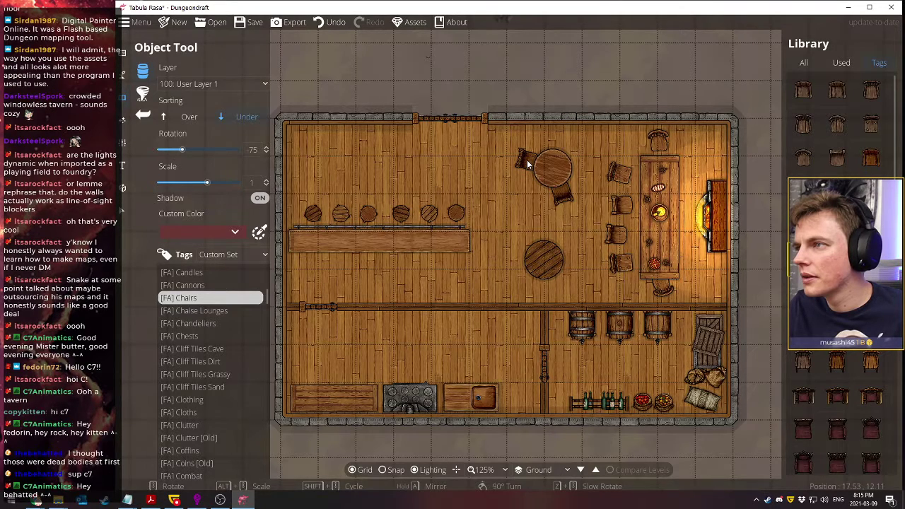
{"action": "left_click", "coordinate": [524, 154]}
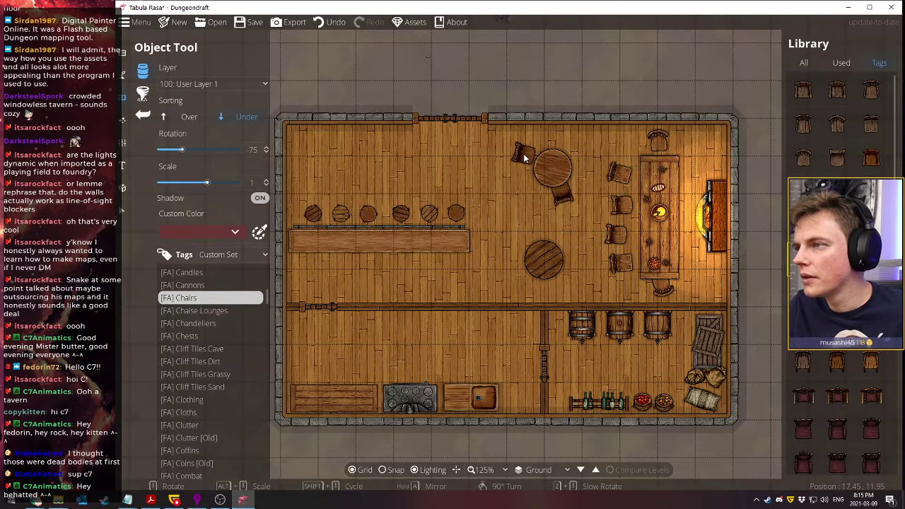
{"action": "mouse_move", "coordinate": [802, 258]}
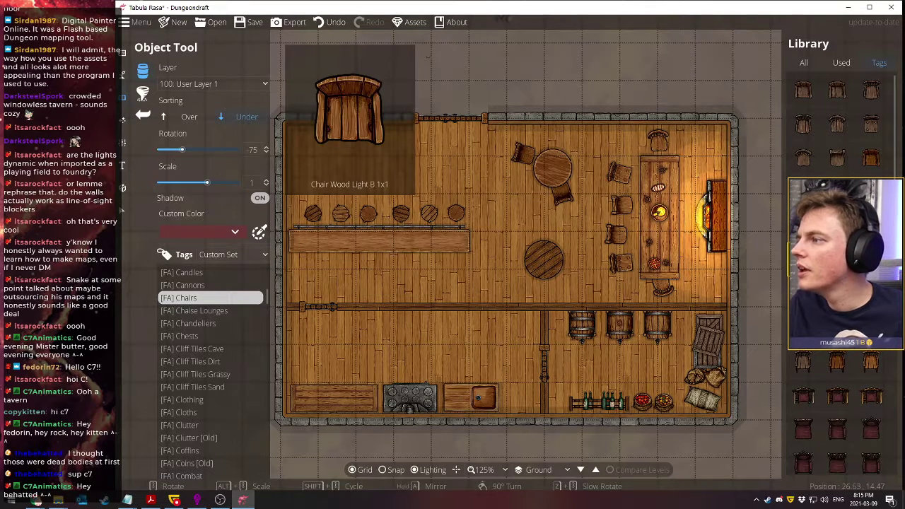
Place a wooden chair with rotation 45 at the upper round table and a different chair style with rotation 135 at the lower round table
{"action": "scroll", "coordinate": [576, 147], "scroll_direction": "down", "scroll_amount": 2}
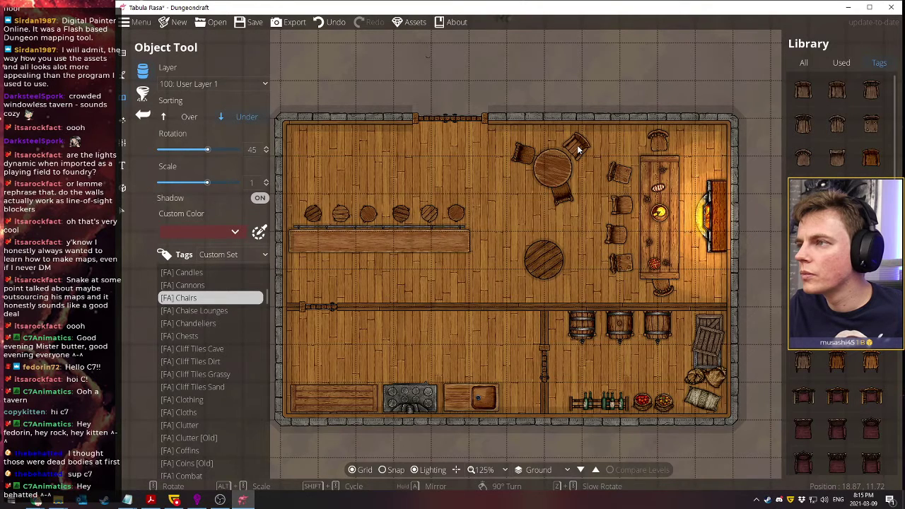
{"action": "left_click", "coordinate": [578, 147]}
{"action": "scroll", "coordinate": [574, 291], "scroll_direction": "up", "scroll_amount": 5}
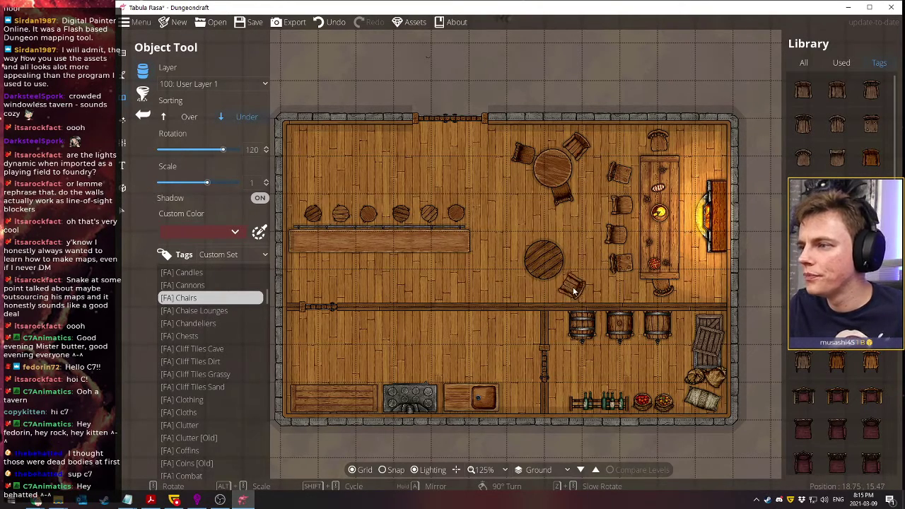
{"action": "scroll", "coordinate": [574, 291], "scroll_direction": "up", "scroll_amount": 1}
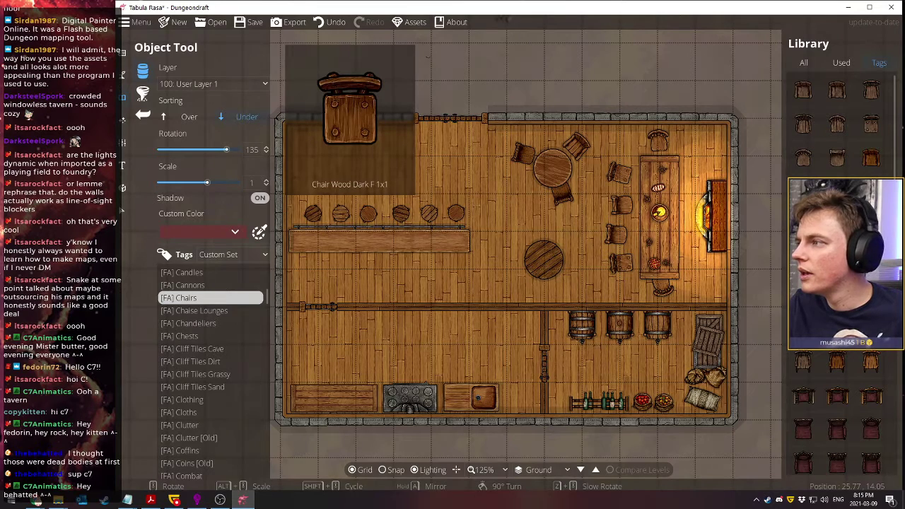
{"action": "scroll", "coordinate": [838, 283], "scroll_direction": "down", "scroll_amount": 1}
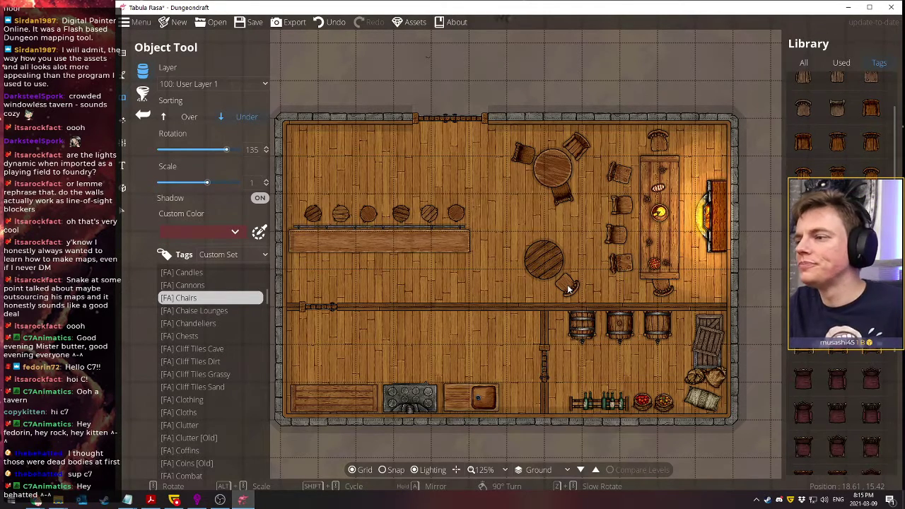
{"action": "left_click", "coordinate": [567, 286]}
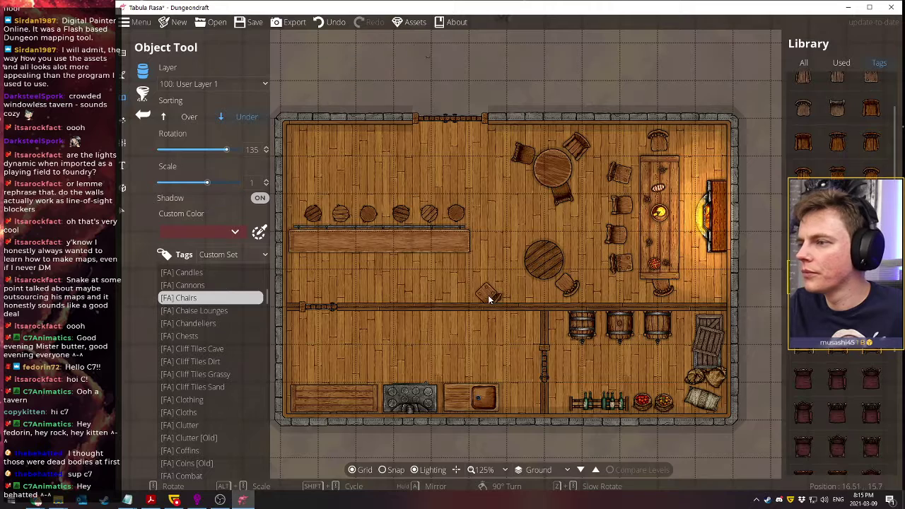
Place two more wooden chairs at the lower round table, one with rotation -150 and one with rotation 30
{"action": "scroll", "coordinate": [505, 290], "scroll_direction": "down", "scroll_amount": 6}
{"action": "scroll", "coordinate": [525, 280], "scroll_direction": "up", "scroll_amount": 1}
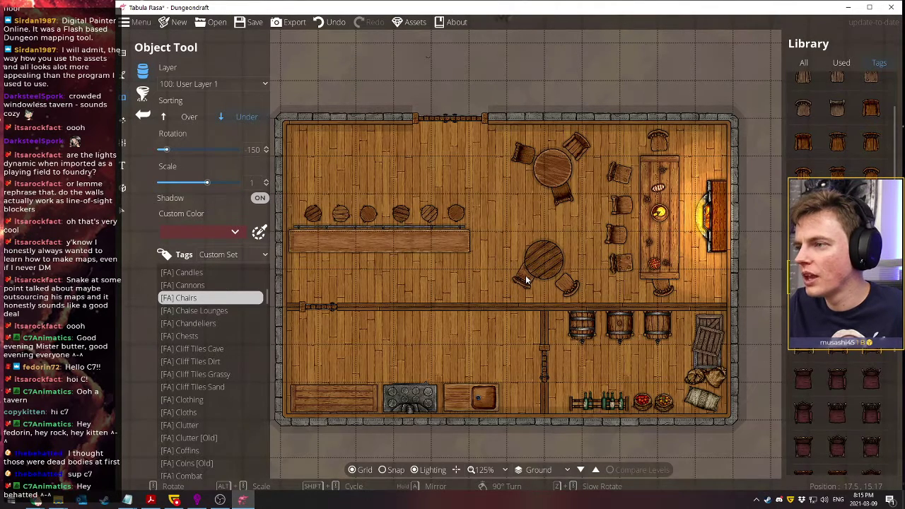
{"action": "left_click", "coordinate": [526, 279]}
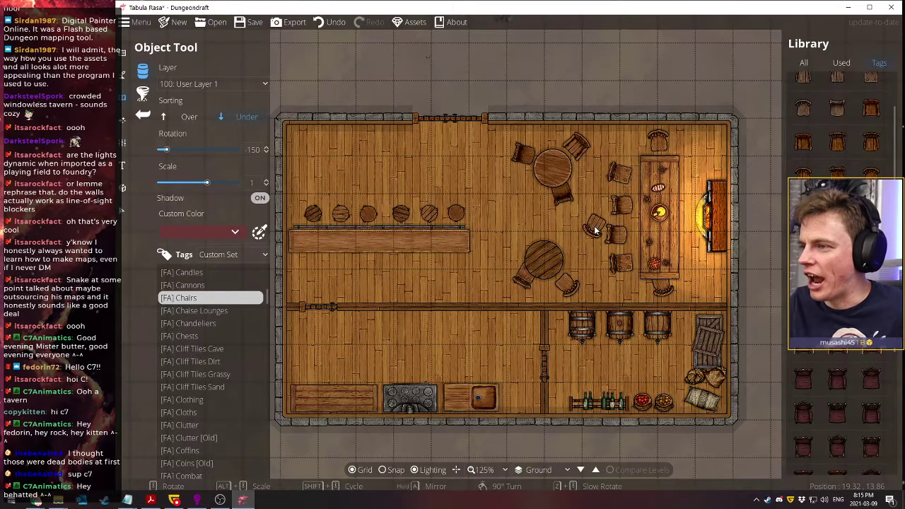
{"action": "scroll", "coordinate": [550, 230], "scroll_direction": "down", "scroll_amount": 7}
{"action": "scroll", "coordinate": [552, 233], "scroll_direction": "down", "scroll_amount": 4}
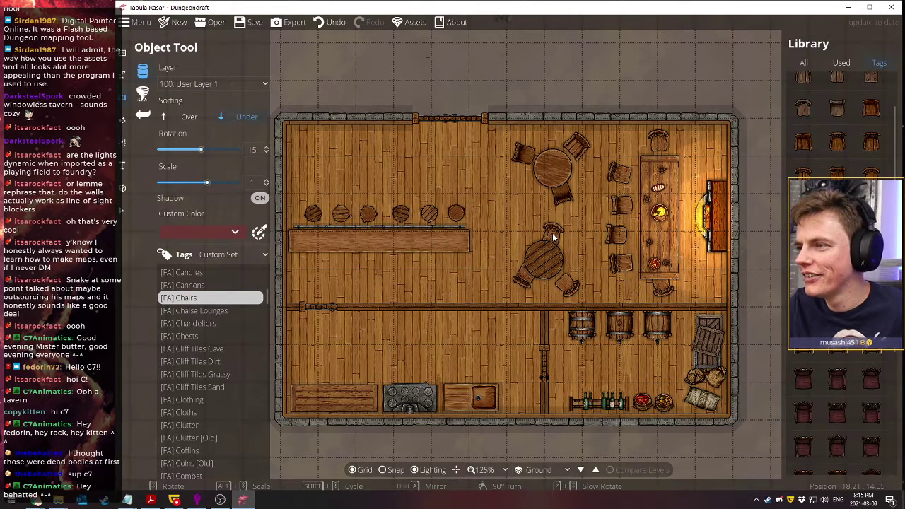
{"action": "scroll", "coordinate": [556, 236], "scroll_direction": "down", "scroll_amount": 1}
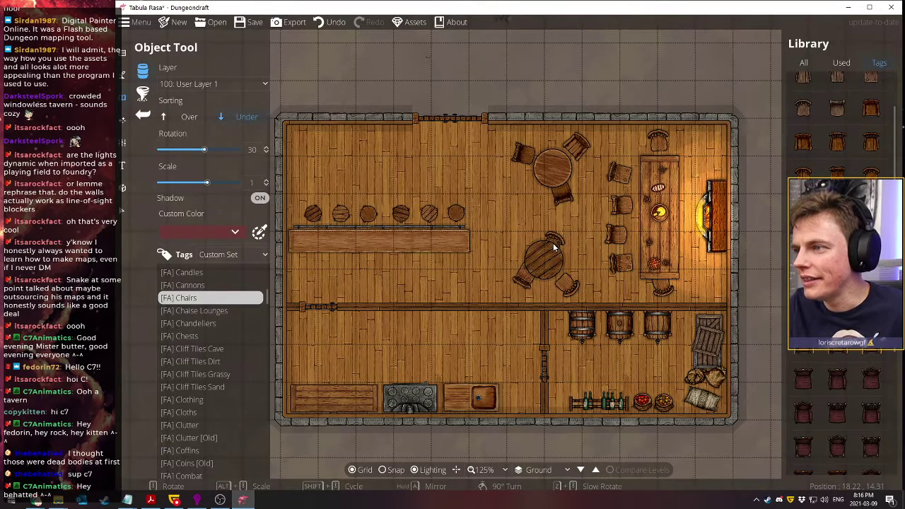
{"action": "left_click", "coordinate": [555, 246]}
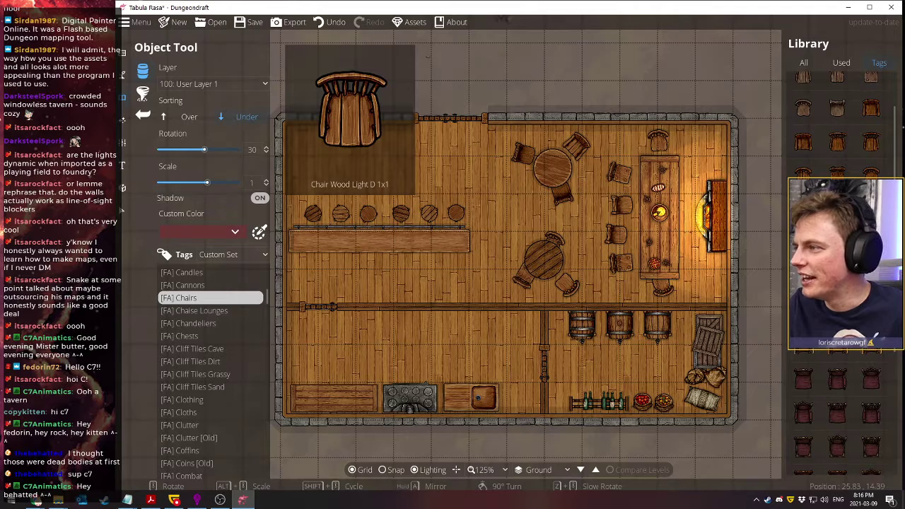
Place a fourth wooden chair with rotation -60, pulled slightly away from the lower round table on its bar-facing side
{"action": "scroll", "coordinate": [519, 240], "scroll_direction": "up", "scroll_amount": 5}
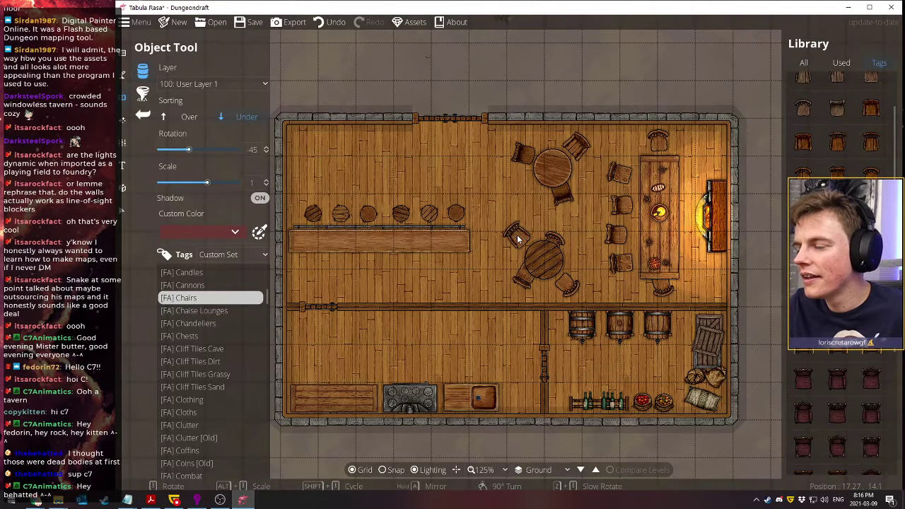
{"action": "scroll", "coordinate": [519, 240], "scroll_direction": "down", "scroll_amount": 5}
{"action": "scroll", "coordinate": [517, 240], "scroll_direction": "down", "scroll_amount": 2}
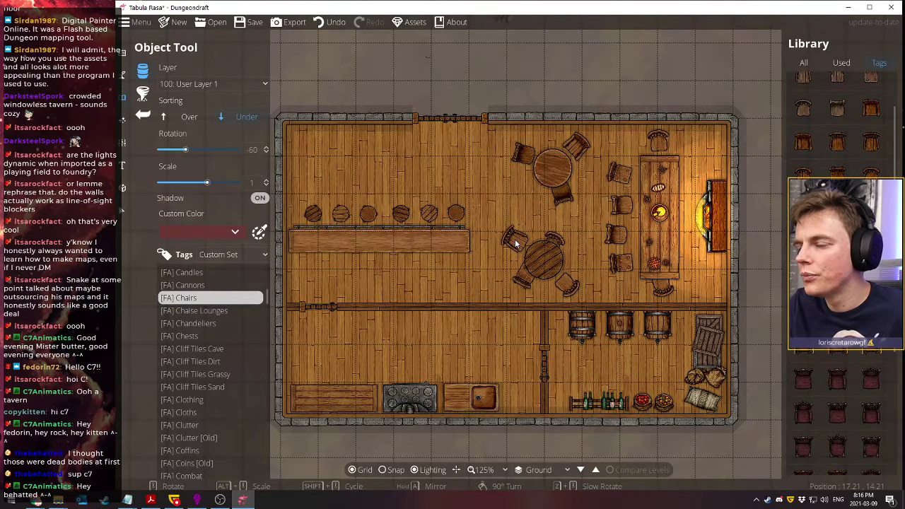
{"action": "left_click", "coordinate": [516, 244]}
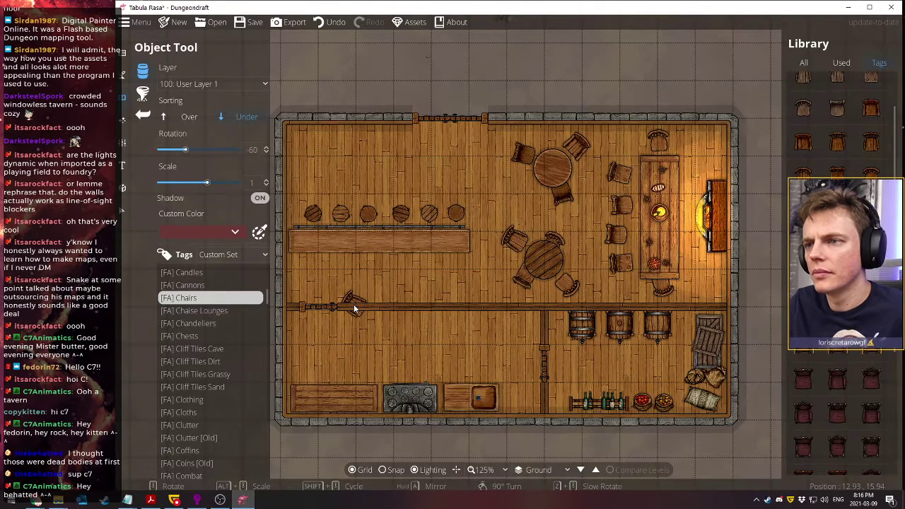
Try to move the bar counter with the Select tool, and undo the accidental shifts of the floor pattern
{"action": "key", "text": "v"}
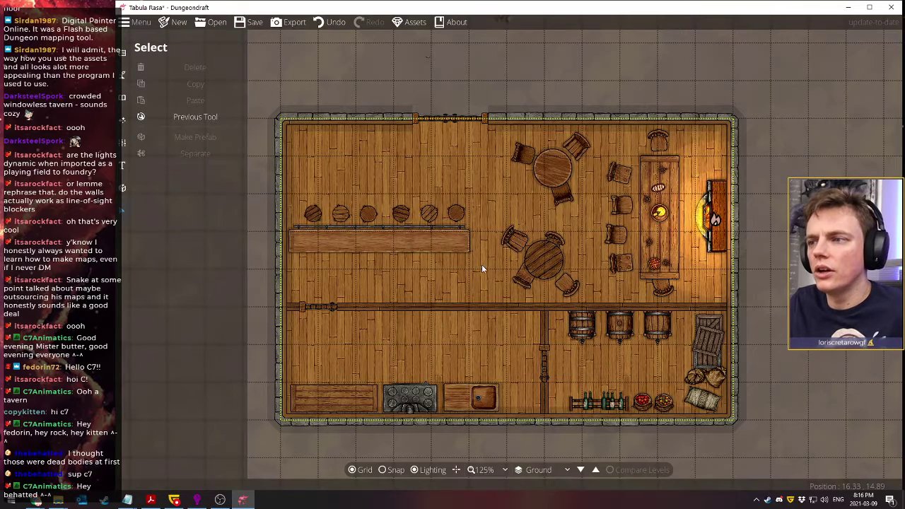
{"action": "left_click", "coordinate": [385, 226]}
{"action": "key", "text": "Escape"}
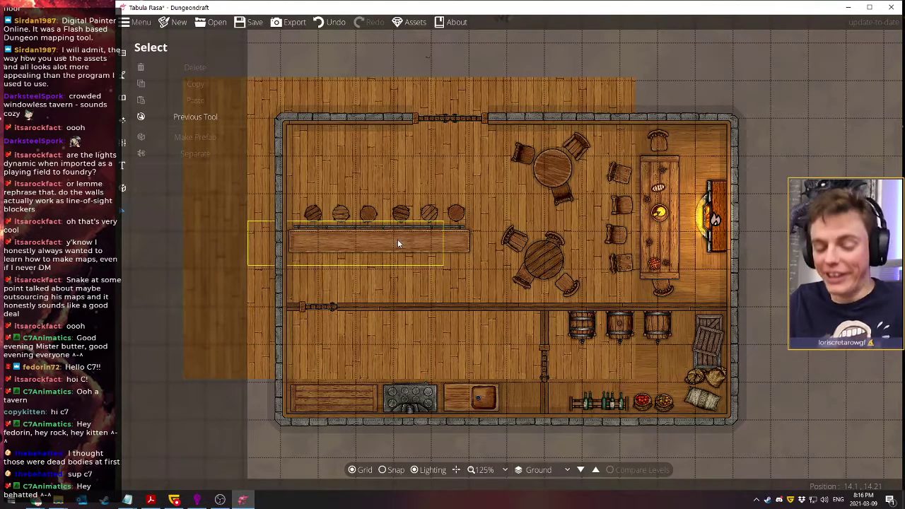
{"action": "left_click", "coordinate": [329, 22]}
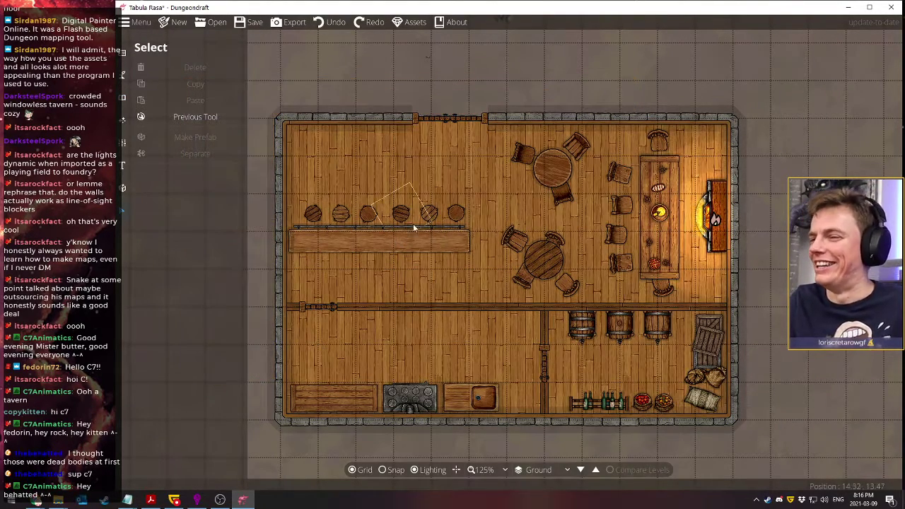
{"action": "left_click", "coordinate": [404, 261]}
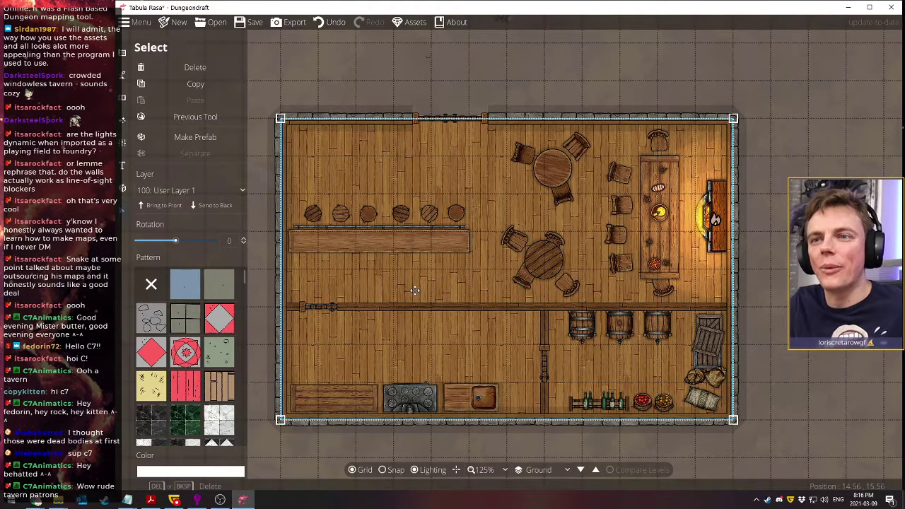
{"action": "left_click_drag", "start_coordinate": [416, 292], "coordinate": [415, 262]}
{"action": "key", "text": "ctrl+z"}
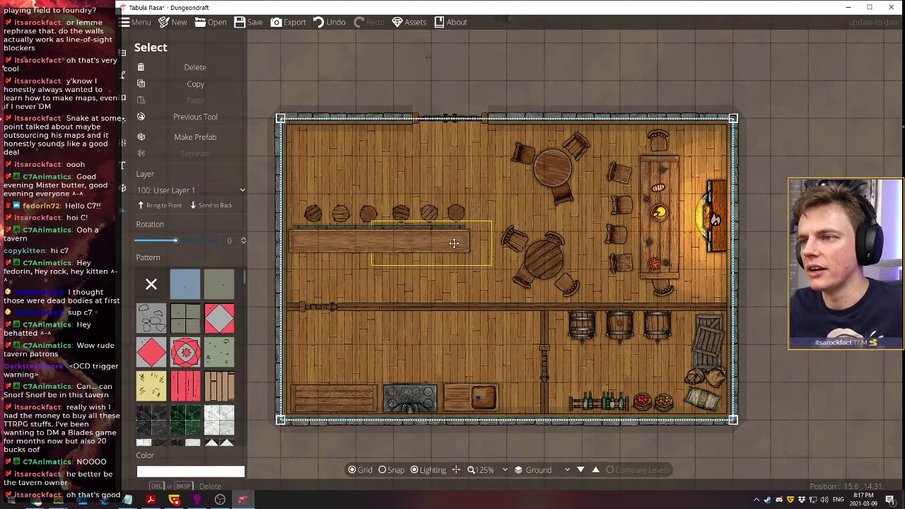
Move the bar counter together with its row of stools about half a grid square toward the kitchen wall
{"action": "left_click", "coordinate": [341, 73]}
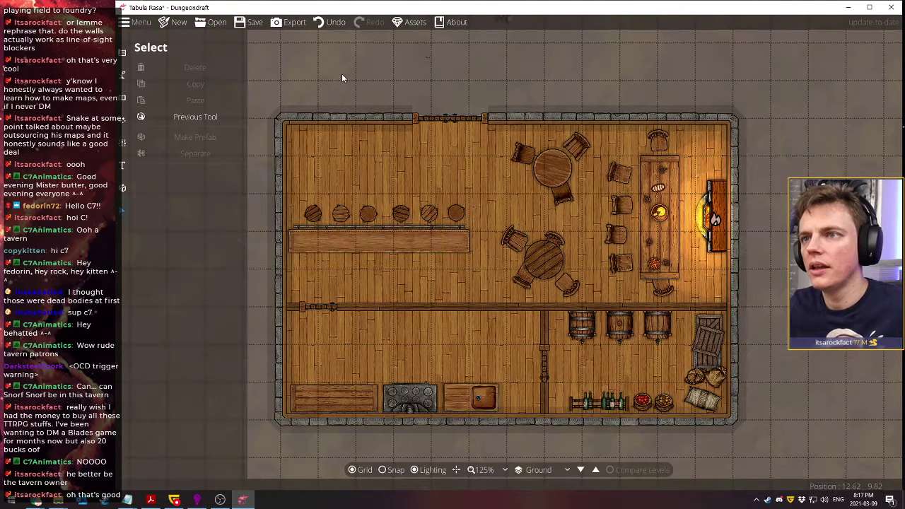
{"action": "left_click", "coordinate": [330, 238]}
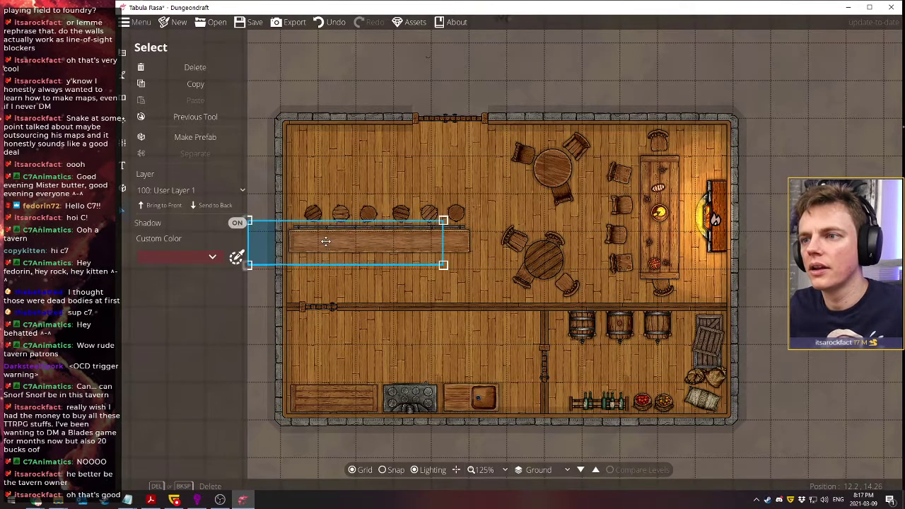
{"action": "left_click", "coordinate": [458, 242]}
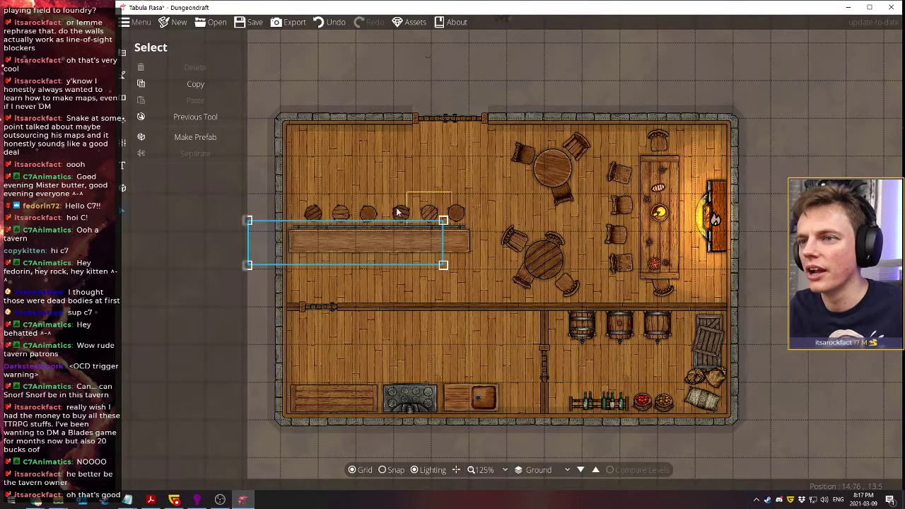
{"action": "left_click", "coordinate": [325, 77]}
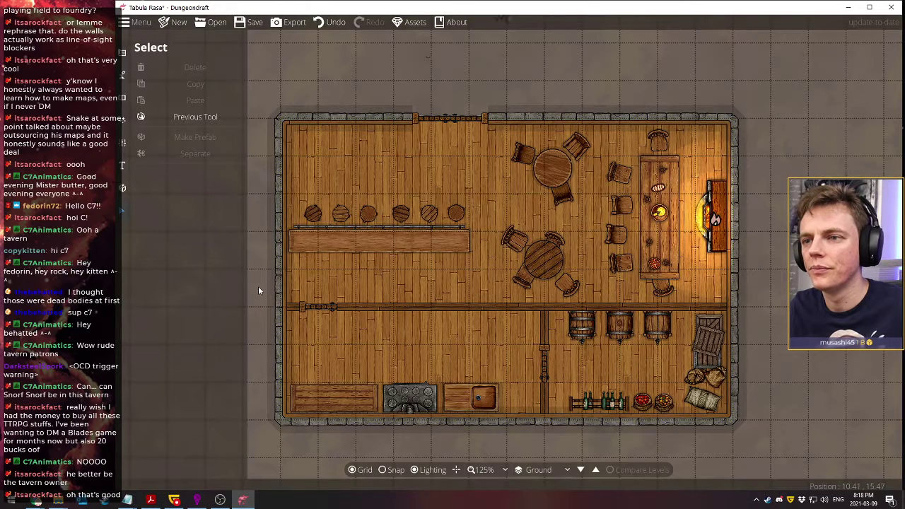
{"action": "left_click_drag", "start_coordinate": [258, 286], "coordinate": [504, 186]}
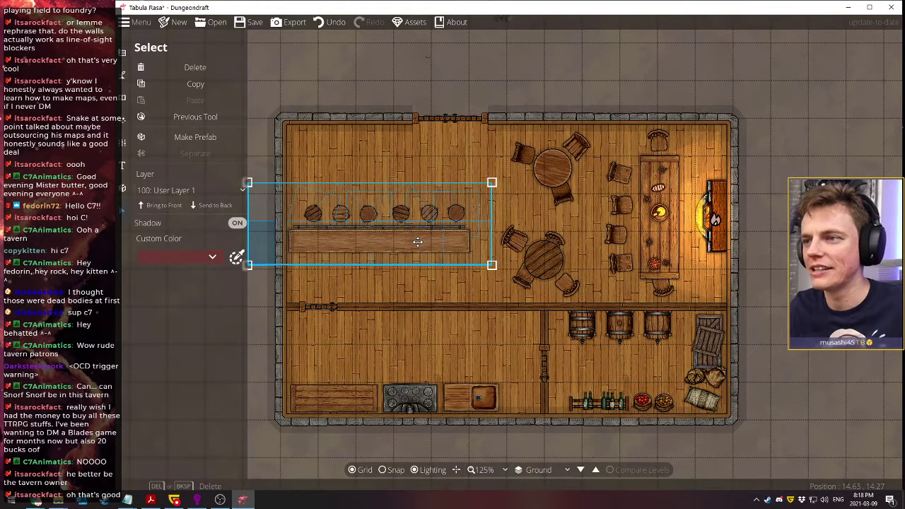
{"action": "left_click_drag", "start_coordinate": [408, 241], "coordinate": [416, 258]}
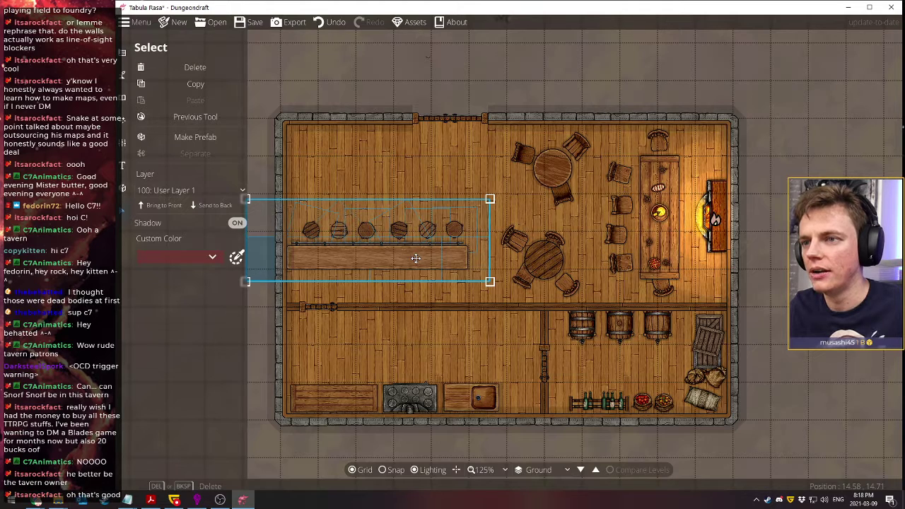
{"action": "left_click", "coordinate": [419, 77]}
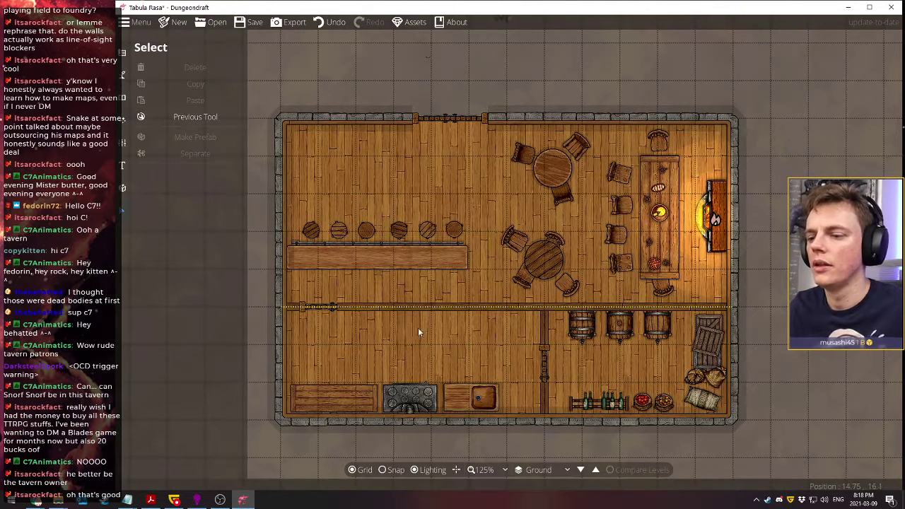
Look at the map without its grid overlay, and turn the grid back on
{"action": "left_click", "coordinate": [352, 471]}
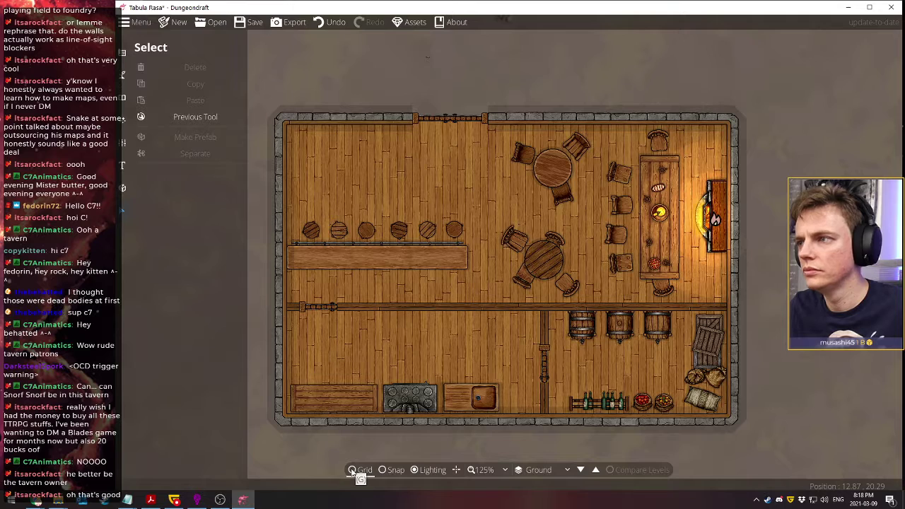
{"action": "left_click", "coordinate": [352, 470]}
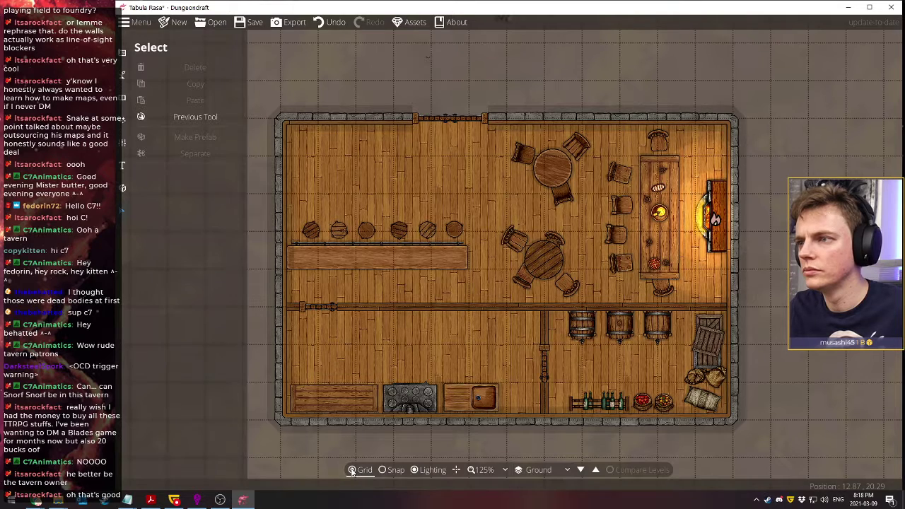
Compare the wooden window styles of the Portal Tool against the entrance wall beside the double door
{"action": "left_click", "coordinate": [123, 74]}
{"action": "left_click", "coordinate": [123, 53]}
{"action": "left_click", "coordinate": [159, 119]}
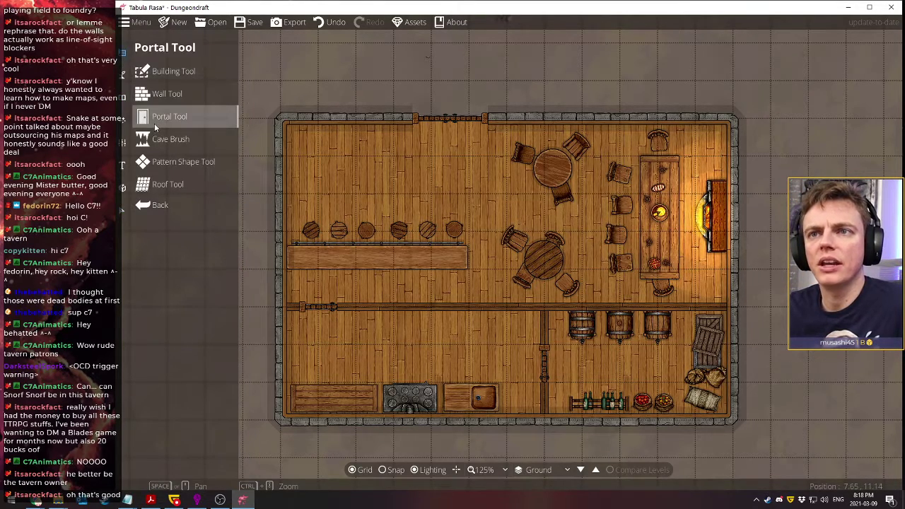
{"action": "mouse_move", "coordinate": [243, 394]}
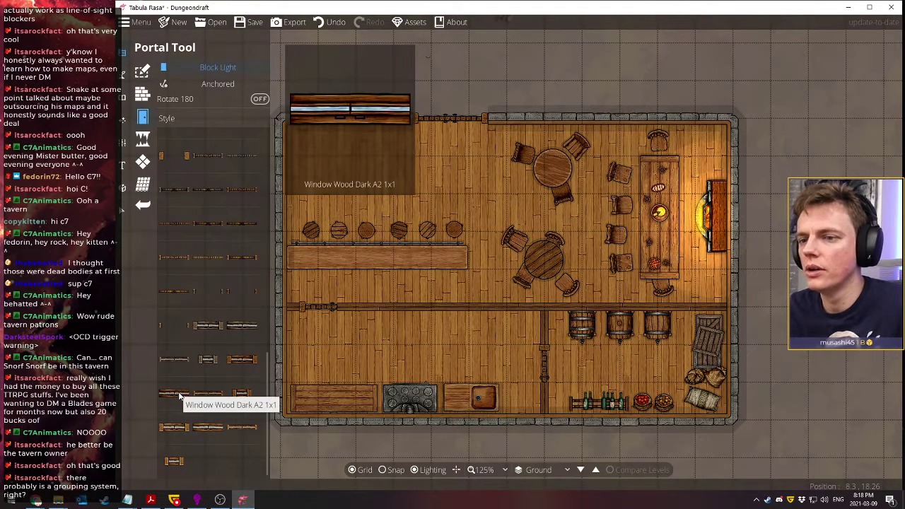
{"action": "left_click", "coordinate": [242, 360]}
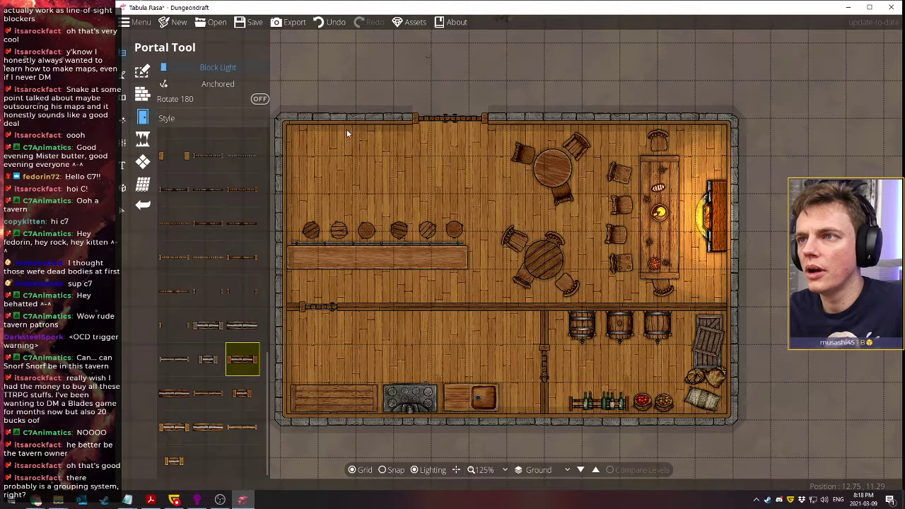
{"action": "left_click", "coordinate": [242, 427]}
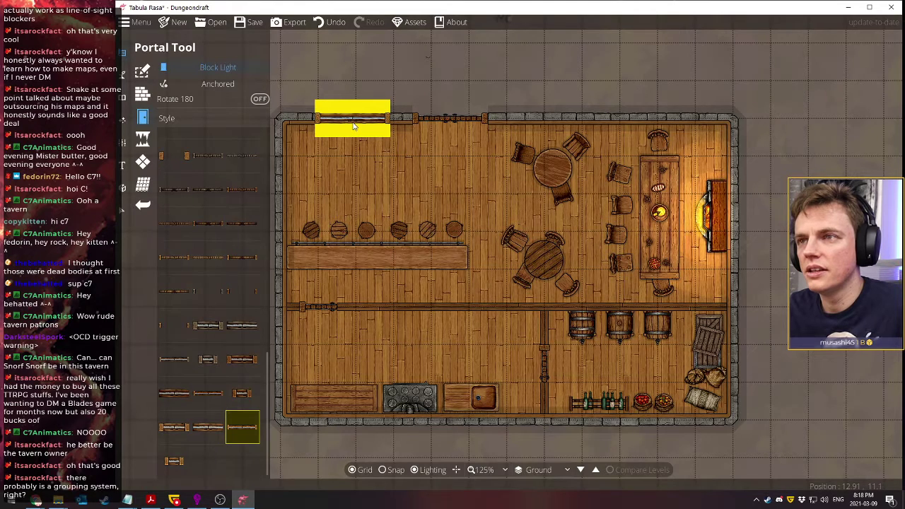
{"action": "left_click", "coordinate": [212, 397]}
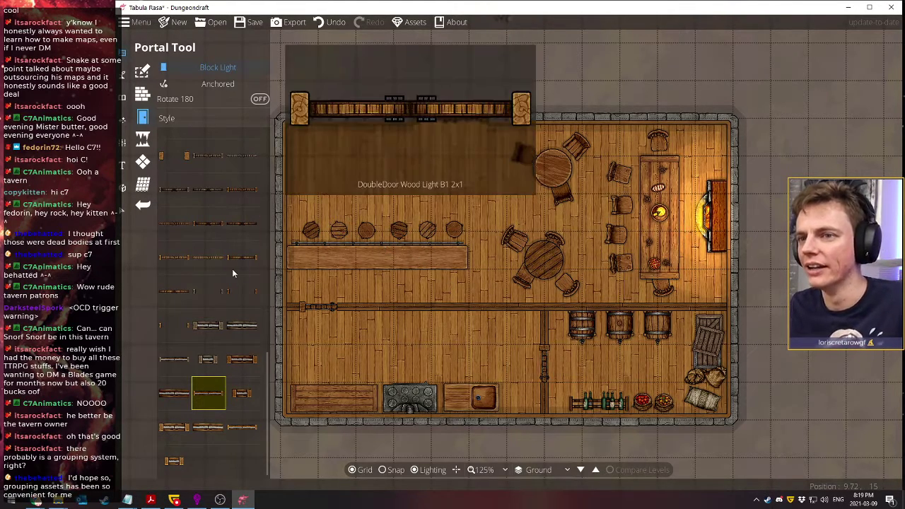
{"action": "mouse_move", "coordinate": [203, 394]}
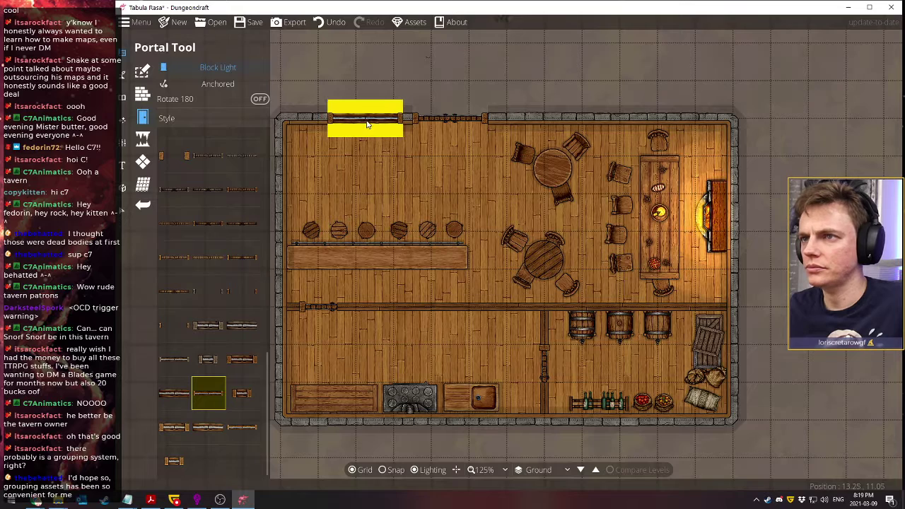
{"action": "mouse_move", "coordinate": [245, 297]}
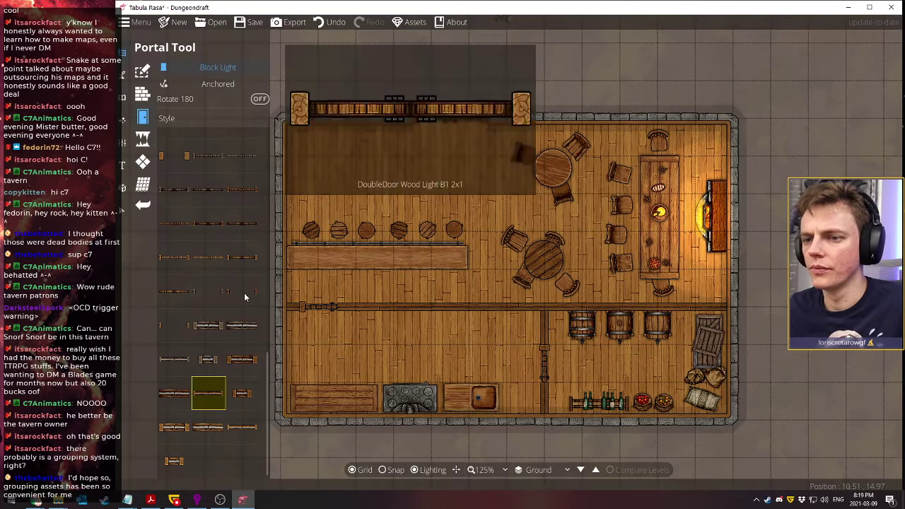
Try a one-square wooden window in the entrance wall on the bar side of the double door, and undo it
{"action": "left_click", "coordinate": [242, 360]}
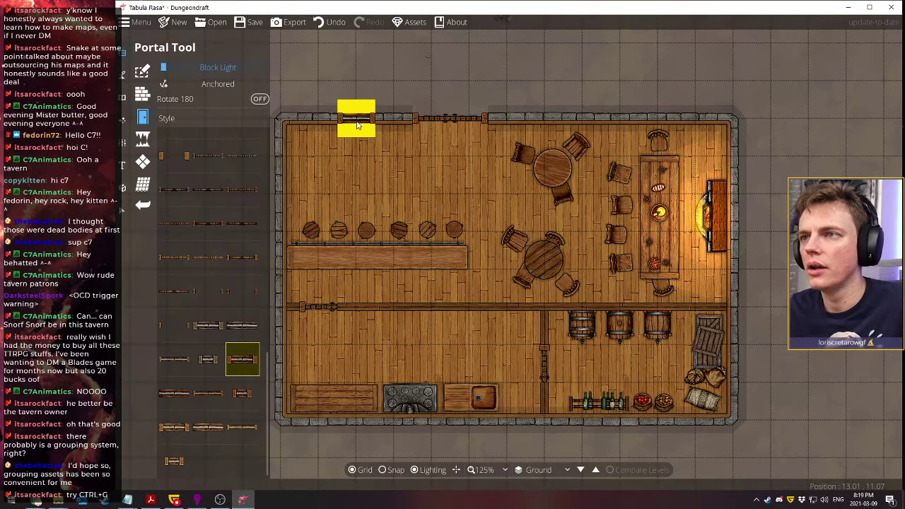
{"action": "left_click", "coordinate": [358, 125]}
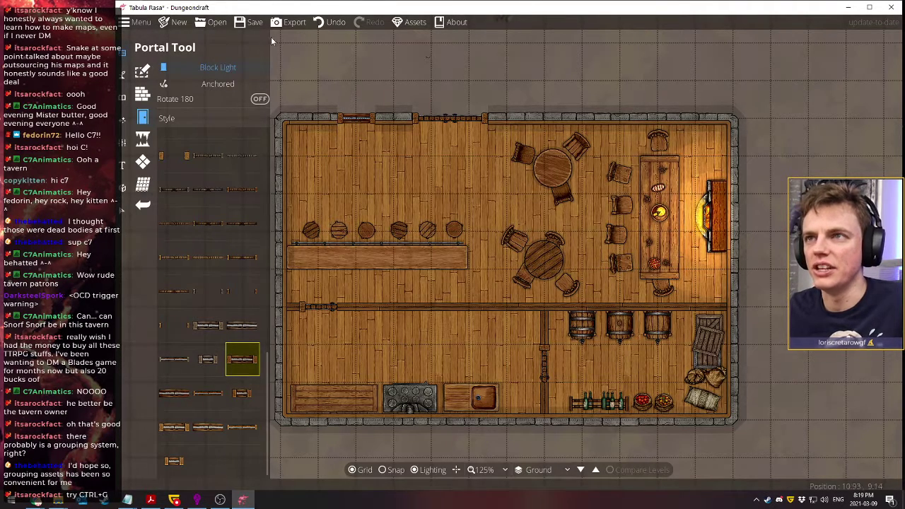
{"action": "left_click", "coordinate": [329, 22]}
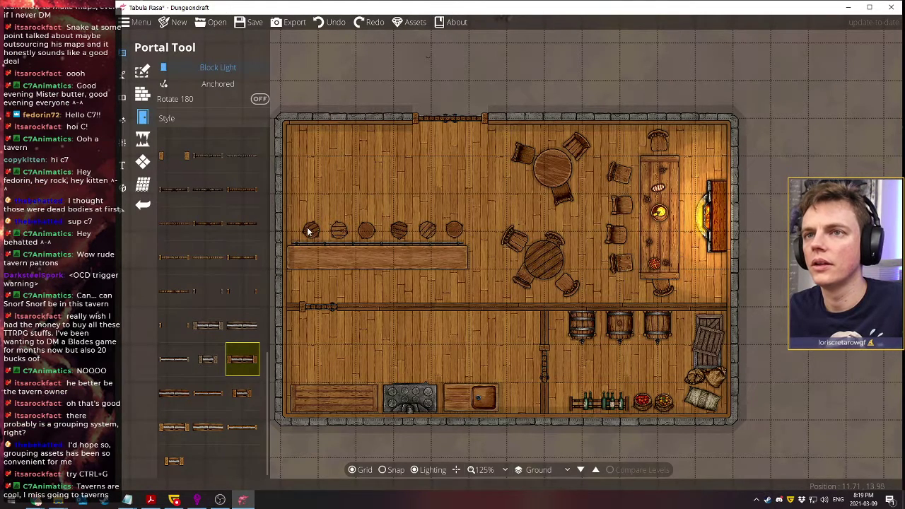
Try to select the two pieces of the bar counter together with the Select tool
{"action": "key", "text": "v"}
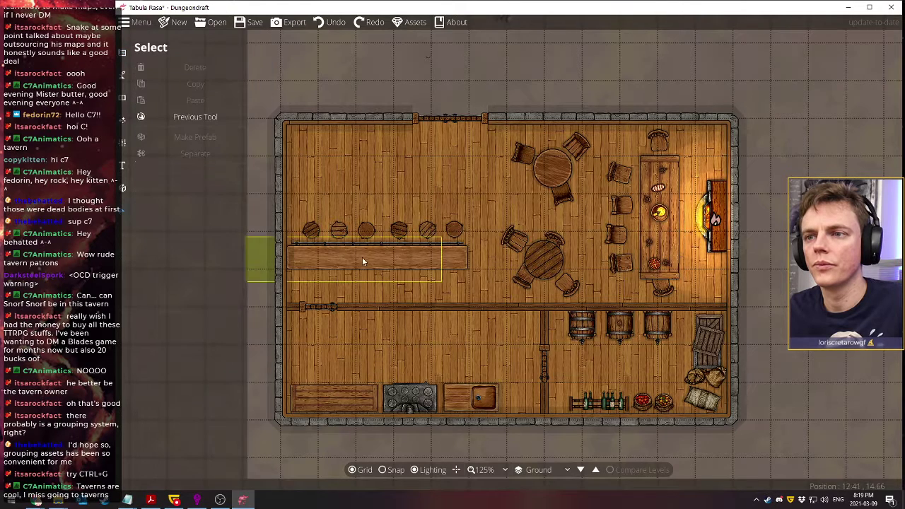
{"action": "left_click", "coordinate": [365, 251]}
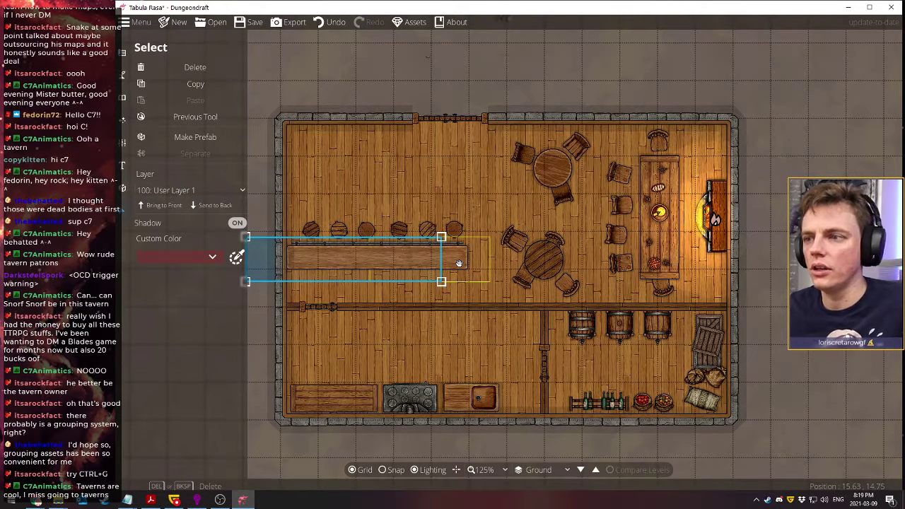
{"action": "left_click", "coordinate": [459, 263]}
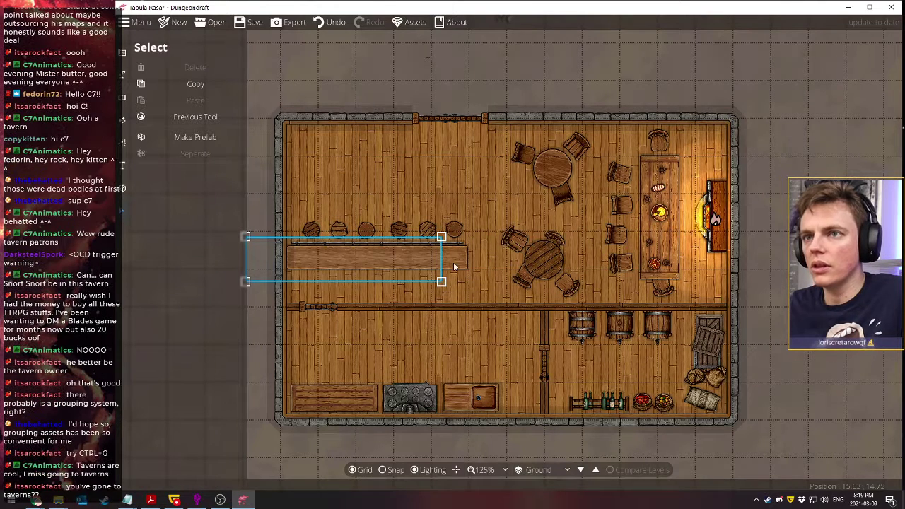
{"action": "left_click", "coordinate": [459, 263]}
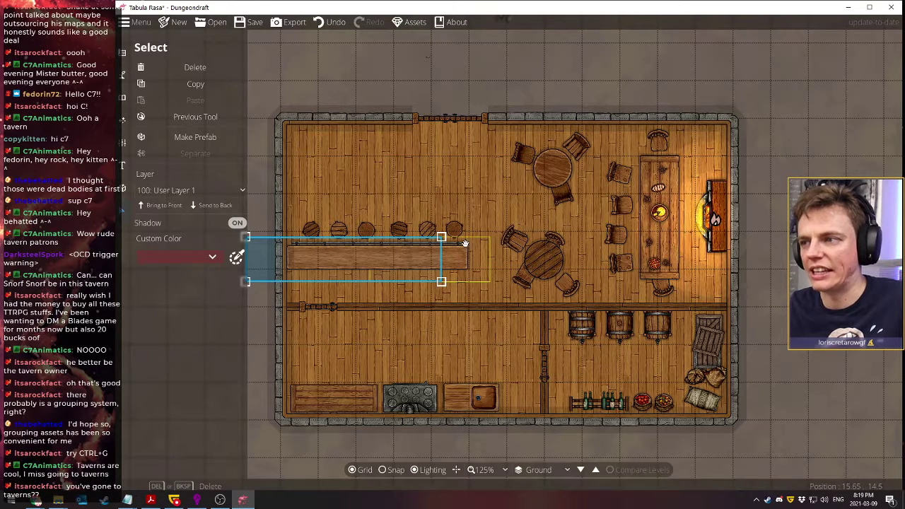
Check how the bar counter pieces, the lower round table and chair, and the floor pattern select individually, and clear the selection
{"action": "left_click", "coordinate": [544, 260]}
{"action": "left_click", "coordinate": [403, 260]}
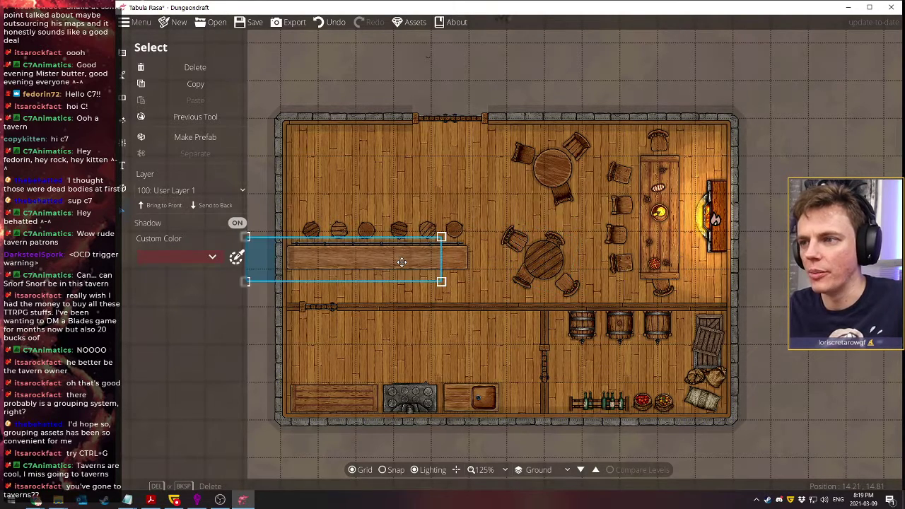
{"action": "left_click", "coordinate": [528, 266]}
{"action": "left_click", "coordinate": [427, 262]}
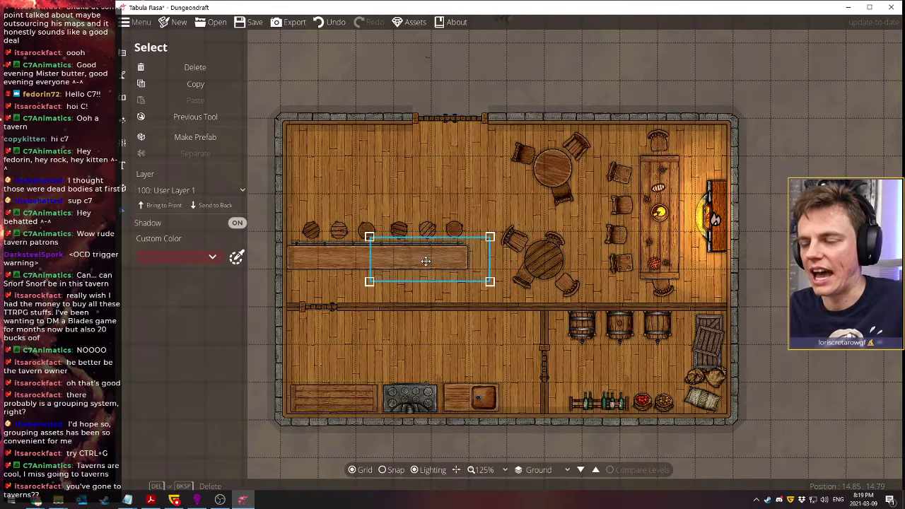
{"action": "left_click", "coordinate": [528, 266]}
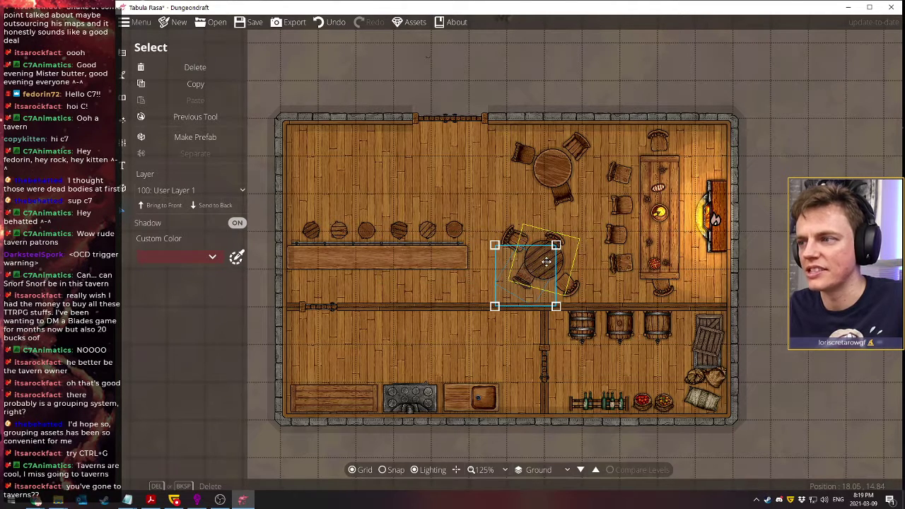
{"action": "left_click", "coordinate": [535, 207]}
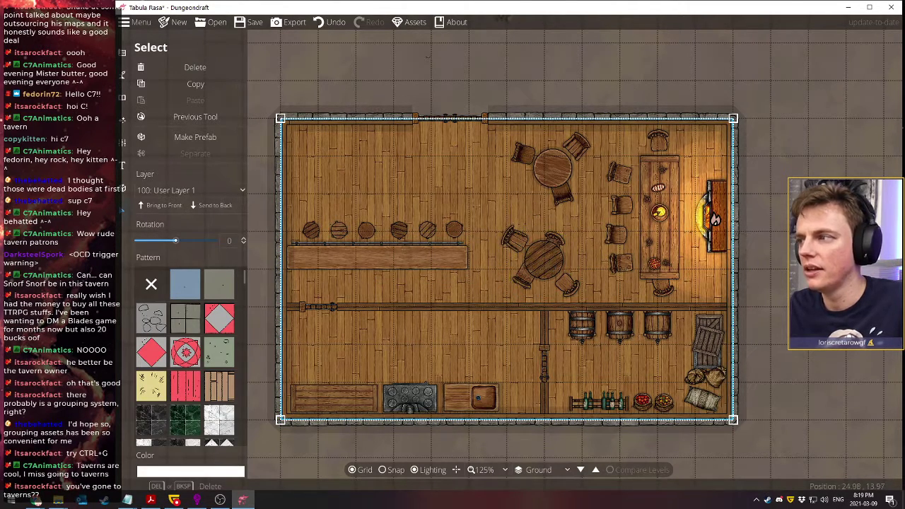
{"action": "key", "text": "Escape"}
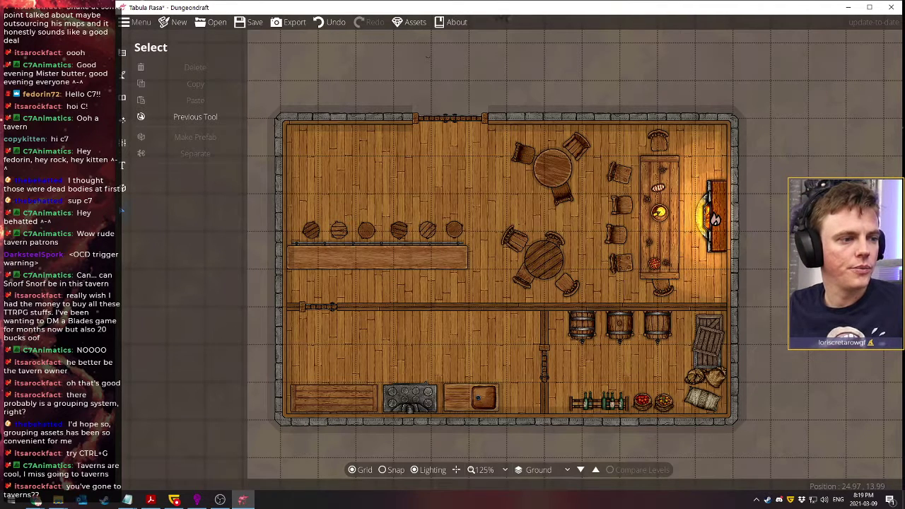
{"action": "left_click", "coordinate": [543, 264]}
{"action": "key", "text": "Escape"}
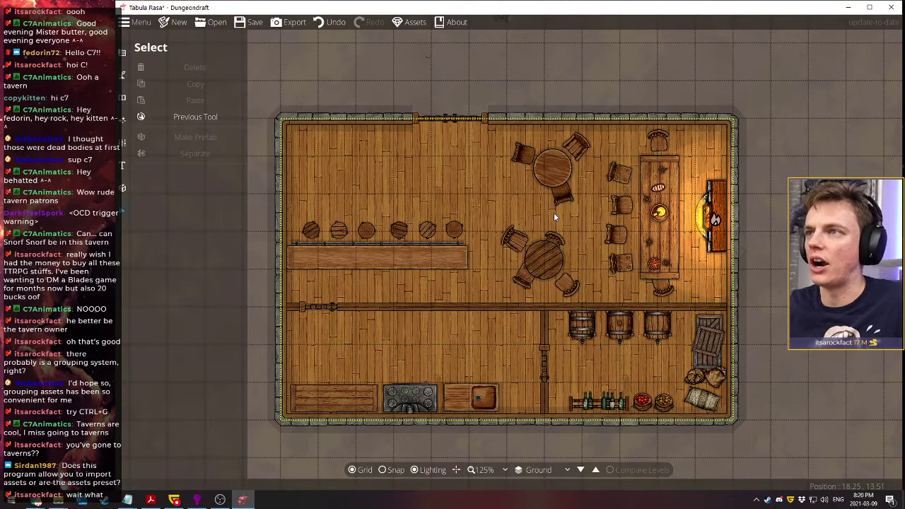
Review the list of custom asset packs and close it without applying changes
{"action": "left_click", "coordinate": [414, 24]}
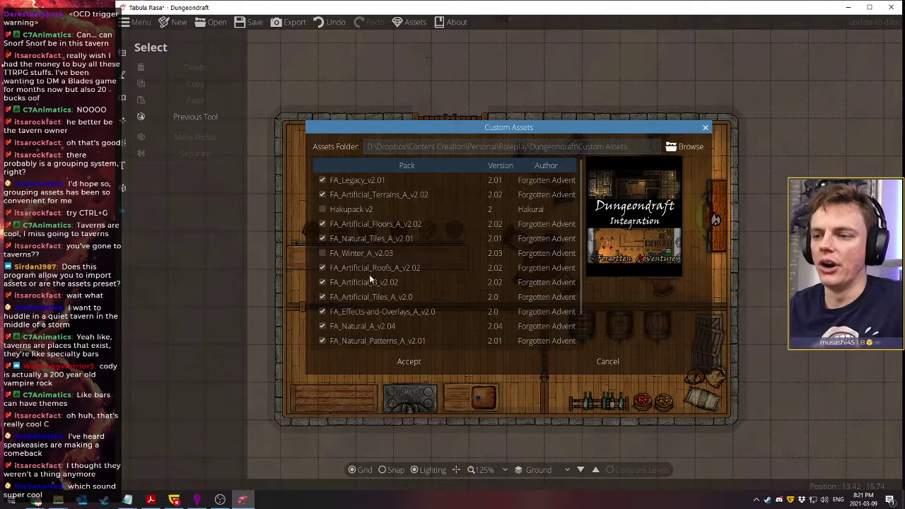
{"action": "scroll", "coordinate": [344, 259], "scroll_direction": "down", "scroll_amount": 1}
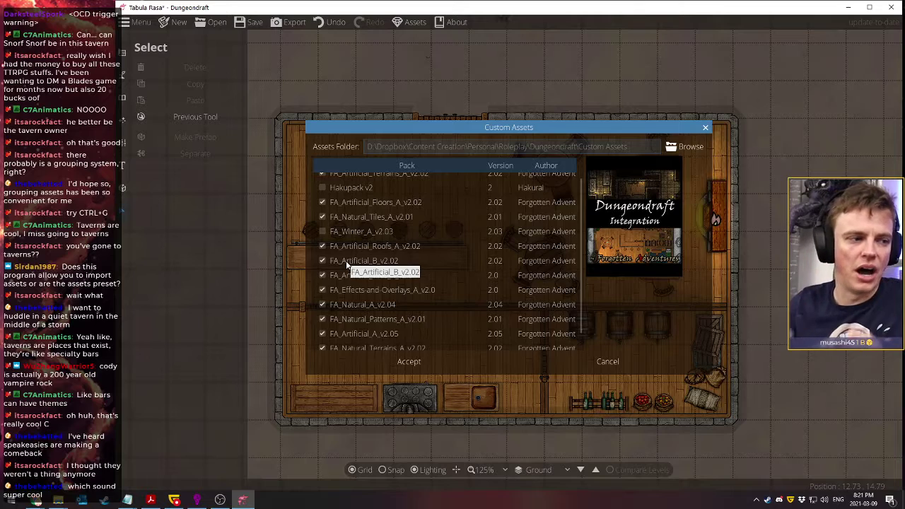
{"action": "left_click", "coordinate": [322, 246]}
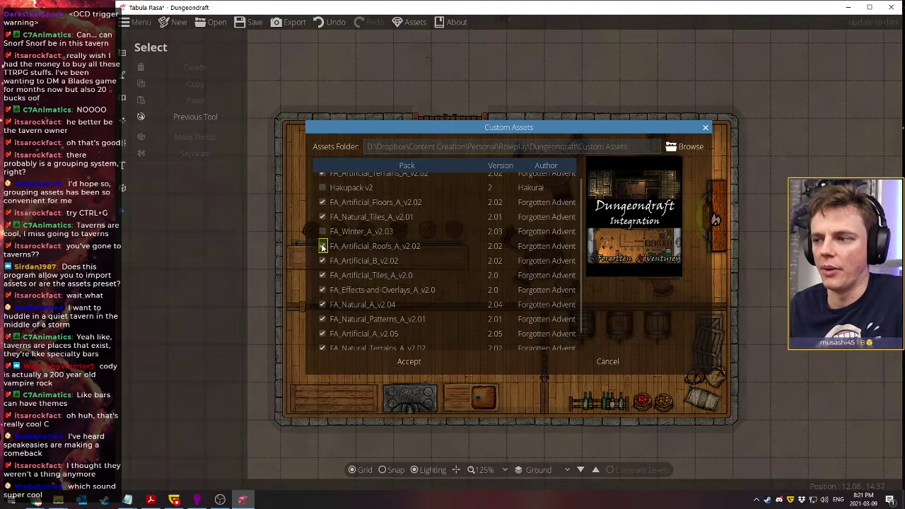
{"action": "left_click", "coordinate": [608, 361]}
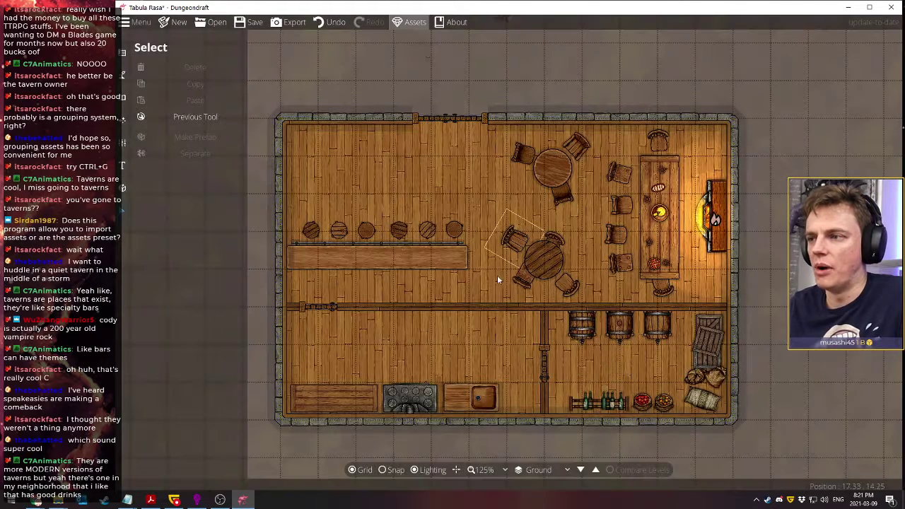
Browse the Object Tool's asset tags, examining the Bush, Broken, Bridge and Cobweb sets
{"action": "left_click", "coordinate": [123, 99]}
{"action": "scroll", "coordinate": [190, 347], "scroll_direction": "down", "scroll_amount": 1}
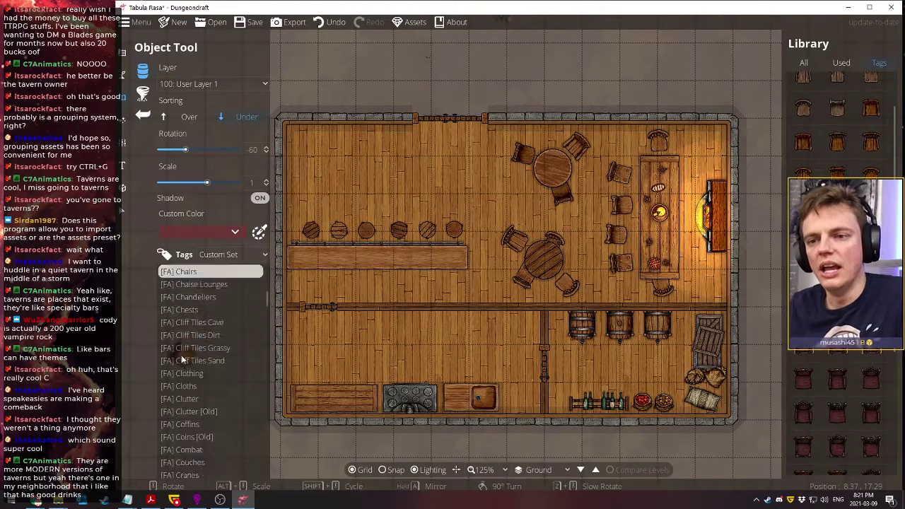
{"action": "scroll", "coordinate": [182, 360], "scroll_direction": "down", "scroll_amount": 20}
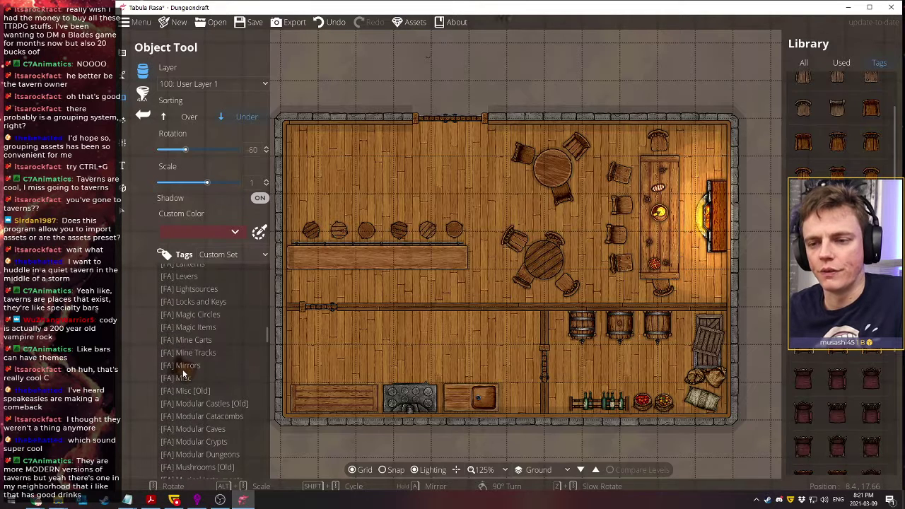
{"action": "scroll", "coordinate": [183, 372], "scroll_direction": "down", "scroll_amount": 15}
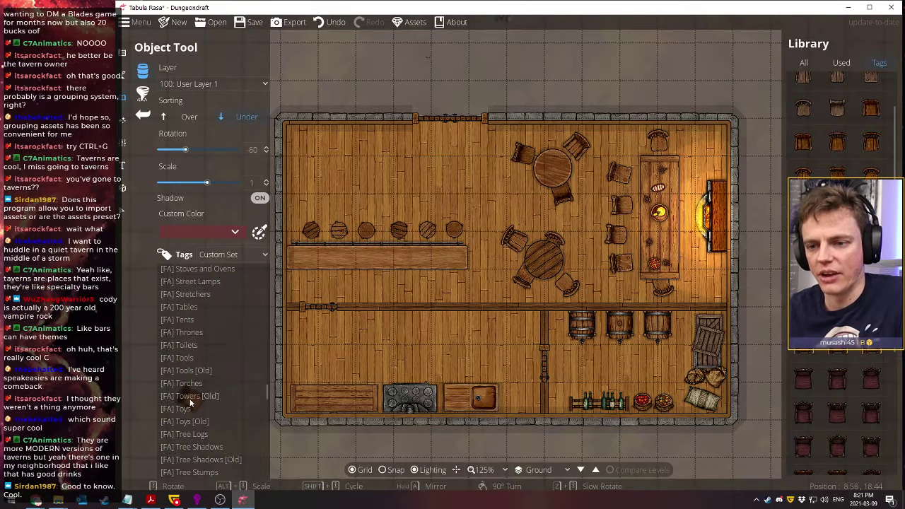
{"action": "scroll", "coordinate": [190, 398], "scroll_direction": "down", "scroll_amount": 15}
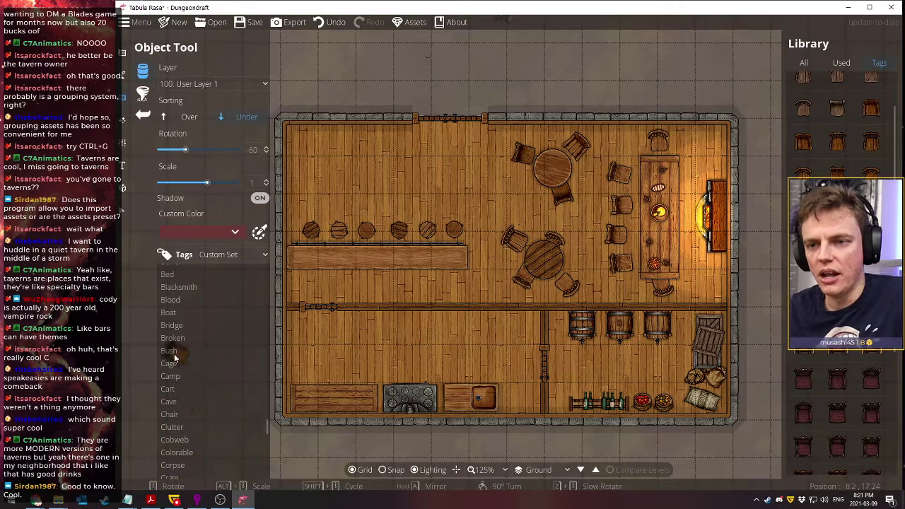
{"action": "left_click", "coordinate": [174, 352]}
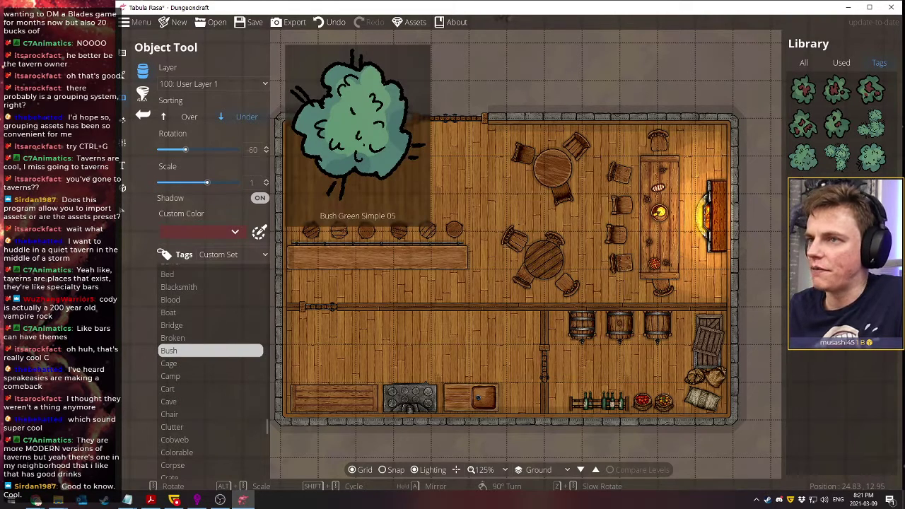
{"action": "left_click", "coordinate": [177, 338]}
{"action": "left_click", "coordinate": [173, 325]}
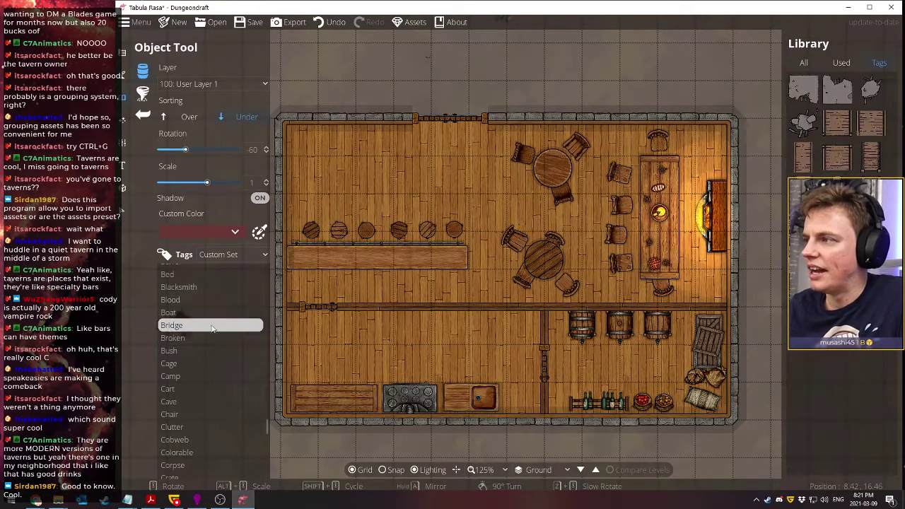
{"action": "scroll", "coordinate": [180, 366], "scroll_direction": "down", "scroll_amount": 2}
{"action": "left_click", "coordinate": [177, 361]}
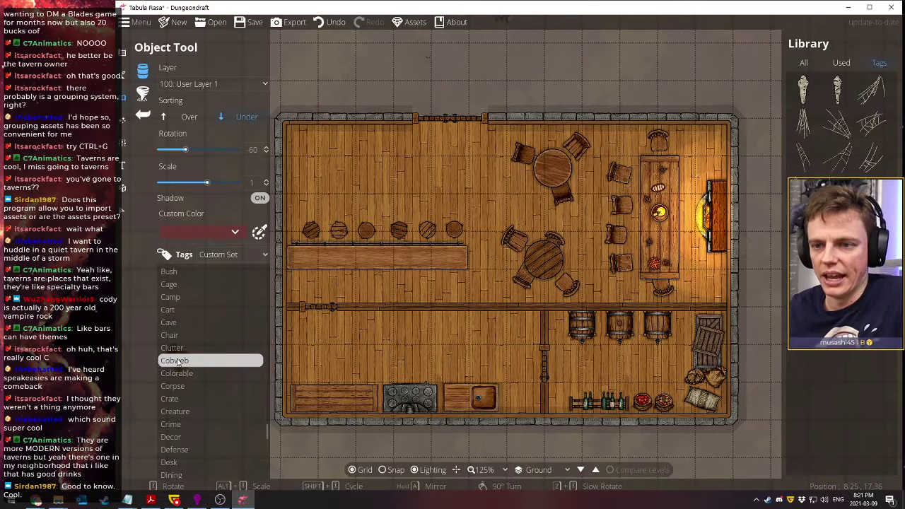
{"action": "scroll", "coordinate": [215, 356], "scroll_direction": "up", "scroll_amount": 5}
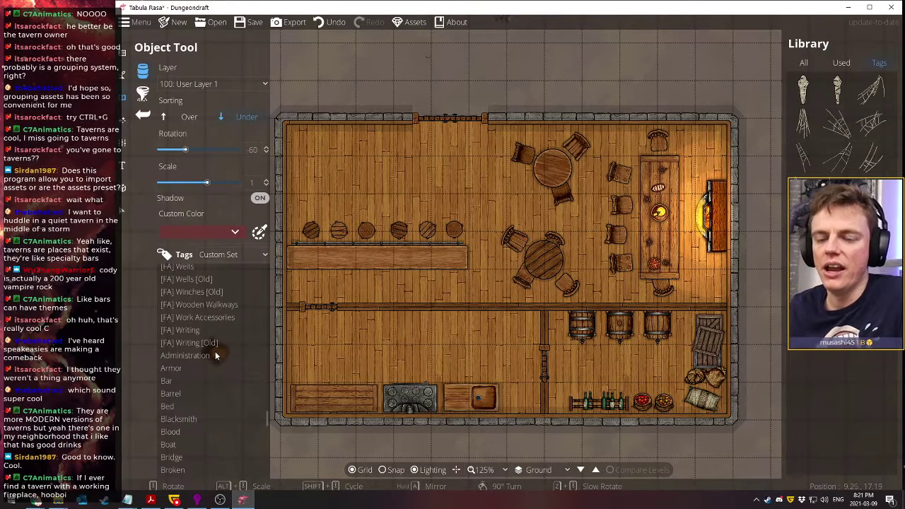
{"action": "scroll", "coordinate": [216, 355], "scroll_direction": "up", "scroll_amount": 3}
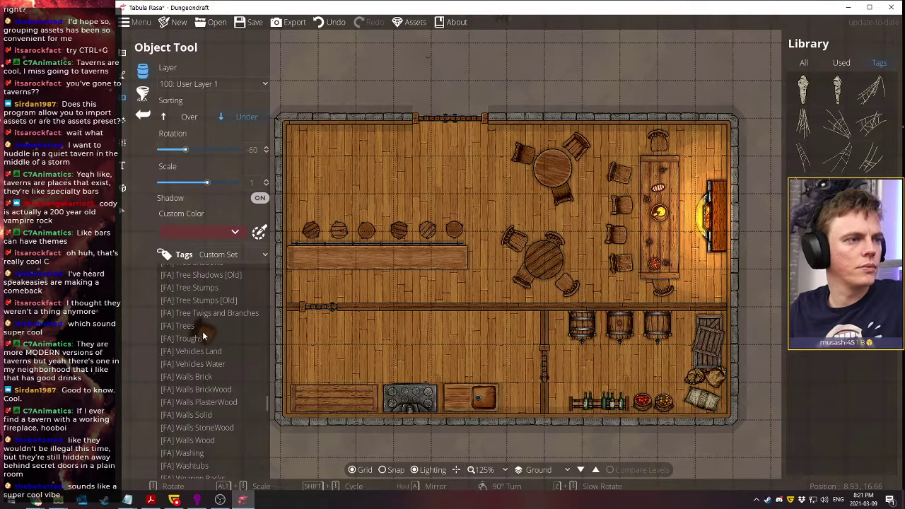
{"action": "scroll", "coordinate": [205, 331], "scroll_direction": "up", "scroll_amount": 10}
{"action": "scroll", "coordinate": [205, 304], "scroll_direction": "up", "scroll_amount": 5}
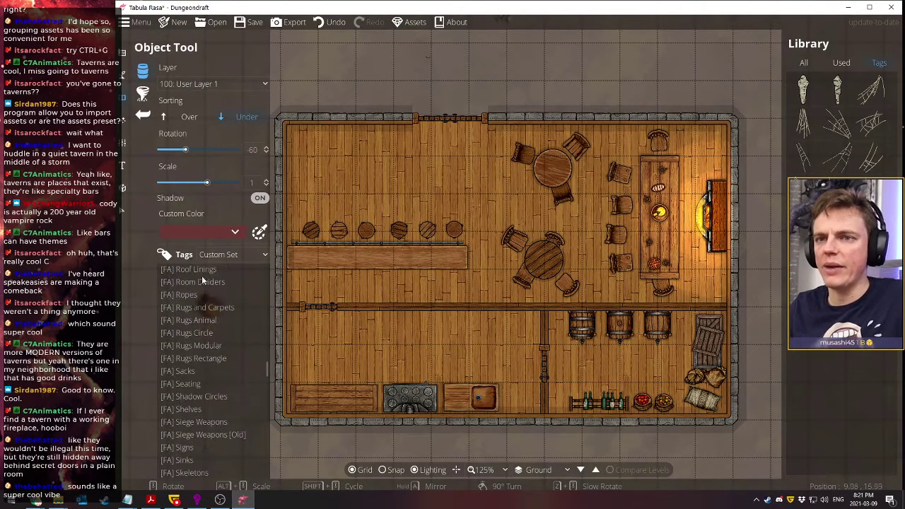
Try to select the bar counter and several of its stools together with the Select tool, and clear the selection
{"action": "key", "text": "v"}
{"action": "left_click", "coordinate": [381, 260]}
{"action": "left_click_drag", "start_coordinate": [382, 265], "coordinate": [450, 259]}
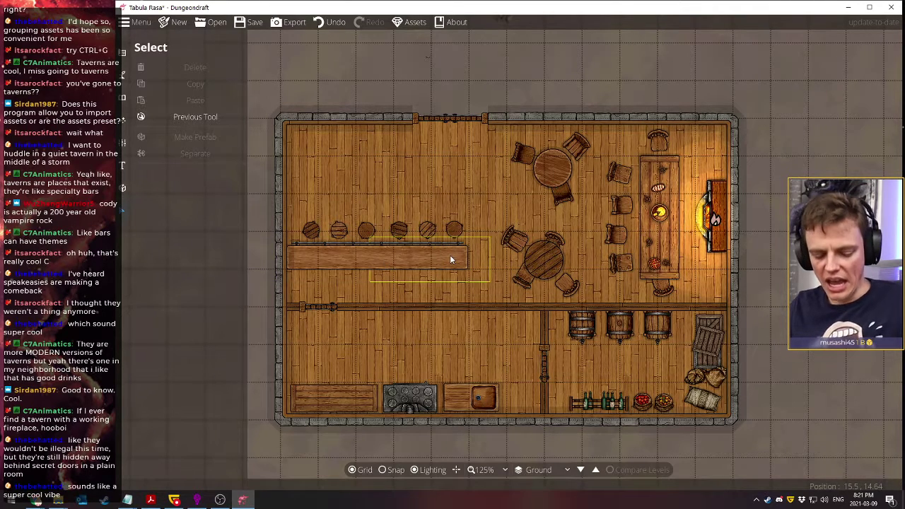
{"action": "left_click", "coordinate": [454, 231]}
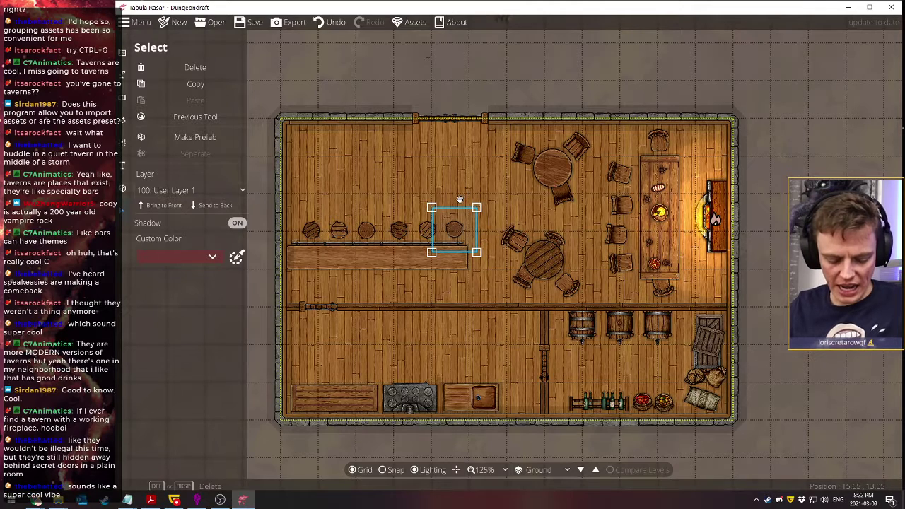
{"action": "left_click", "coordinate": [427, 234]}
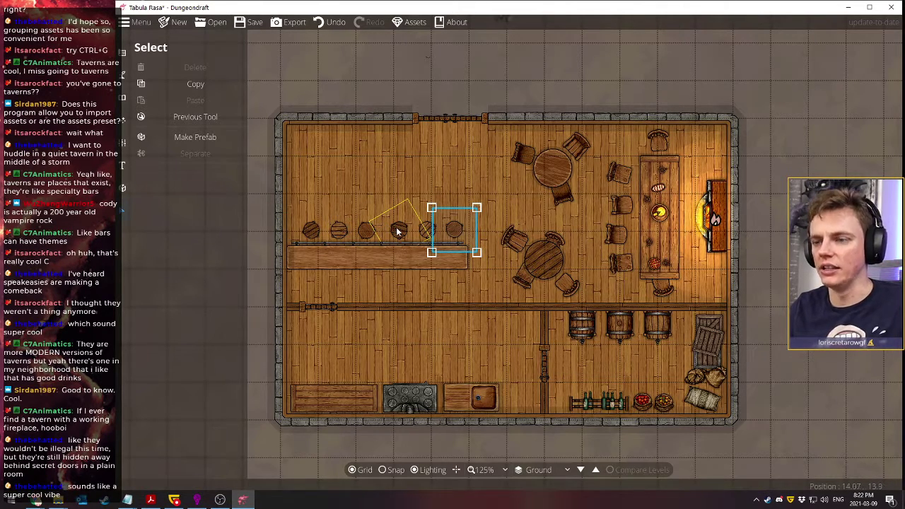
{"action": "left_click", "coordinate": [398, 231]}
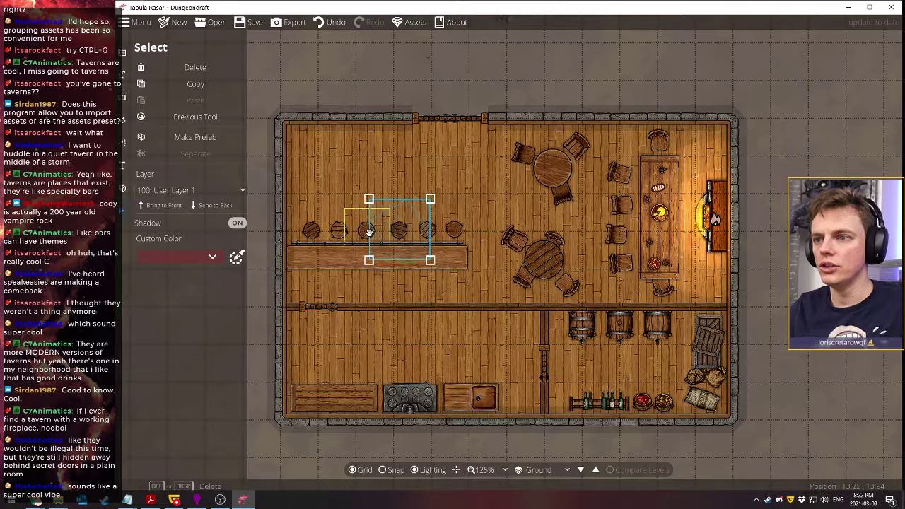
{"action": "left_click", "coordinate": [345, 232]}
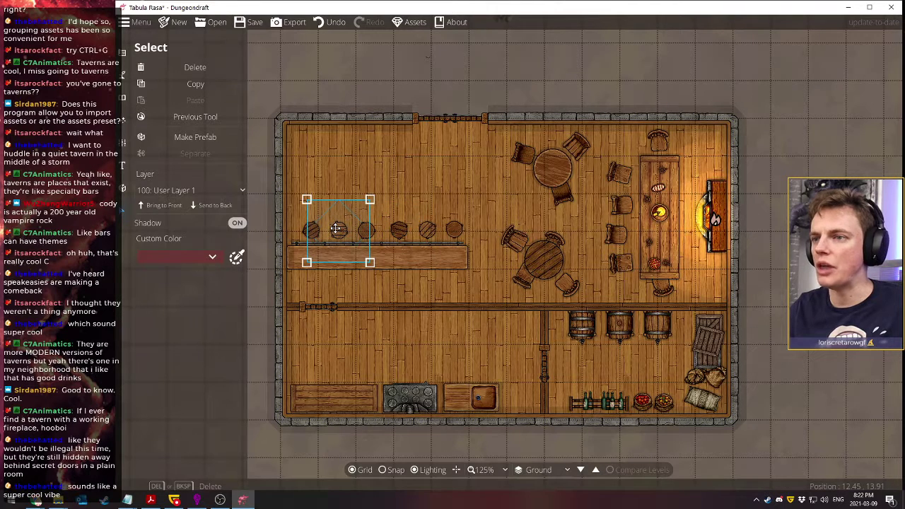
{"action": "left_click", "coordinate": [446, 88]}
{"action": "left_click", "coordinate": [455, 230]}
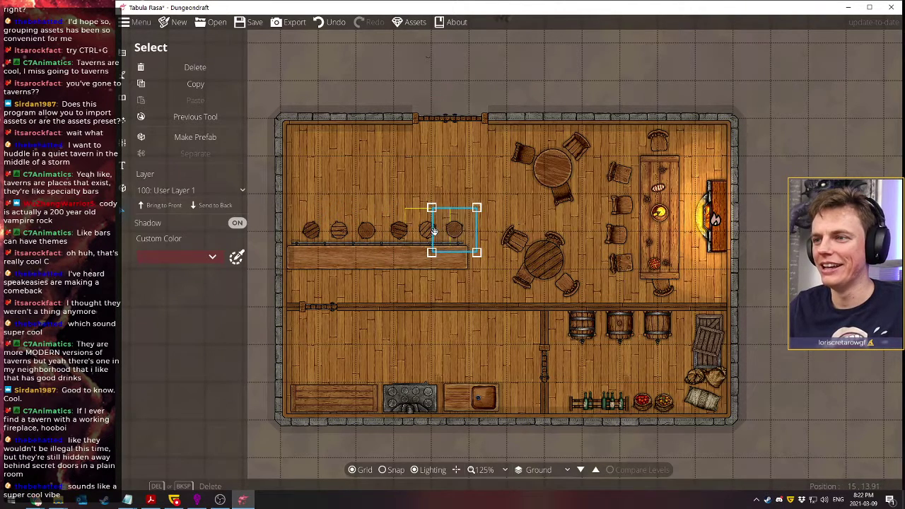
{"action": "left_click", "coordinate": [396, 232]}
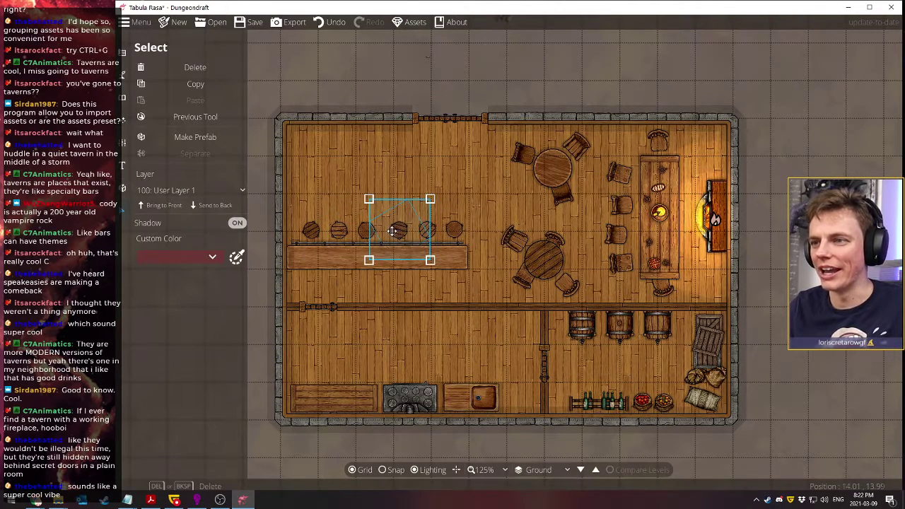
{"action": "left_click", "coordinate": [447, 68]}
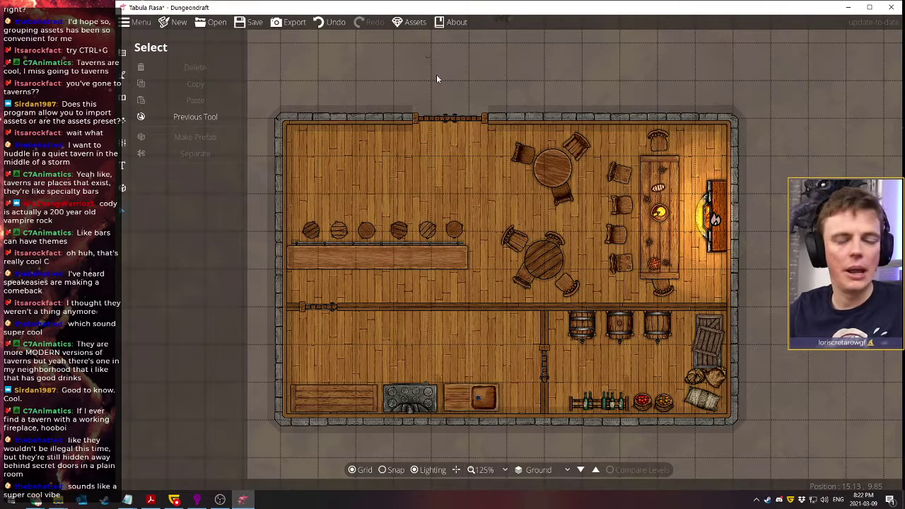
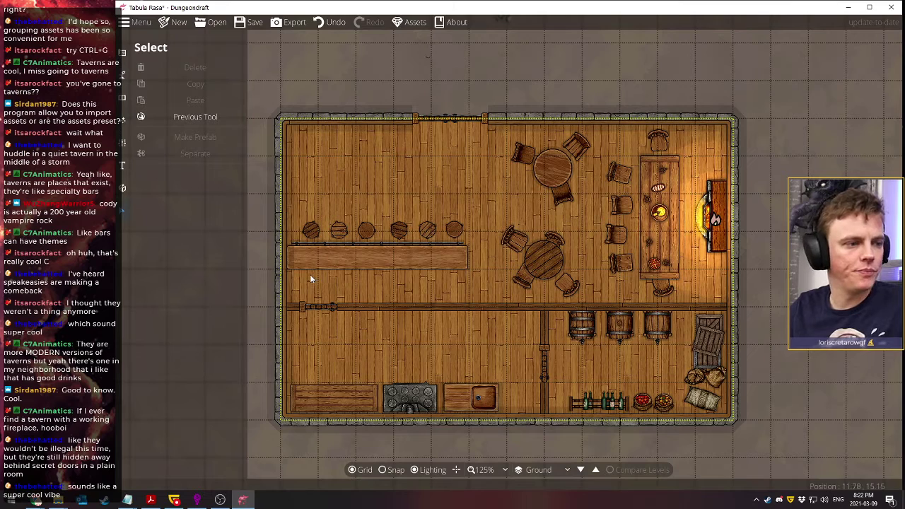
Return to the Object Tool and show the [FA] Bottles asset set
{"action": "left_click", "coordinate": [122, 79]}
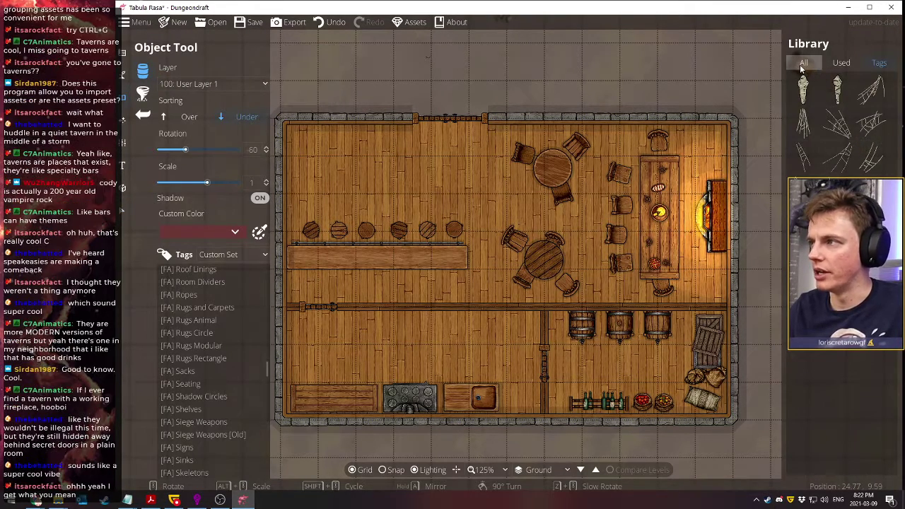
{"action": "scroll", "coordinate": [191, 343], "scroll_direction": "up", "scroll_amount": 5}
{"action": "scroll", "coordinate": [194, 343], "scroll_direction": "up", "scroll_amount": 20}
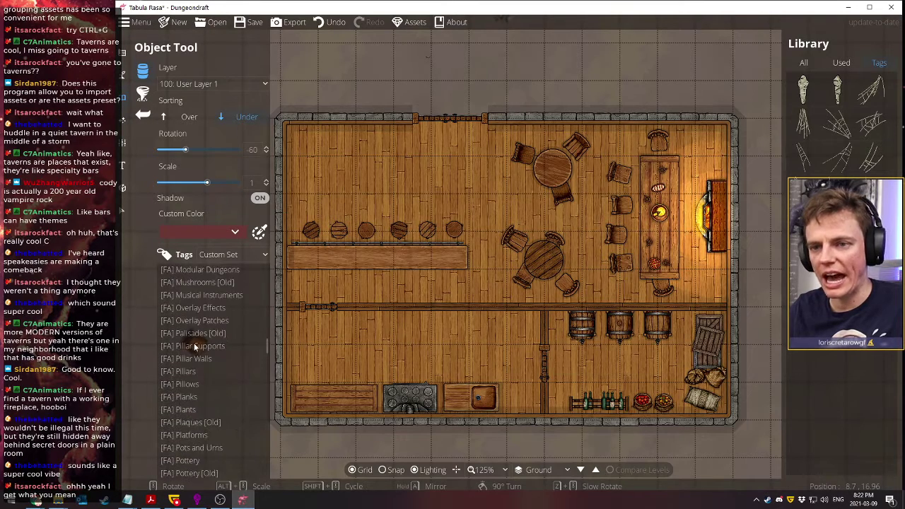
{"action": "scroll", "coordinate": [192, 337], "scroll_direction": "up", "scroll_amount": 6}
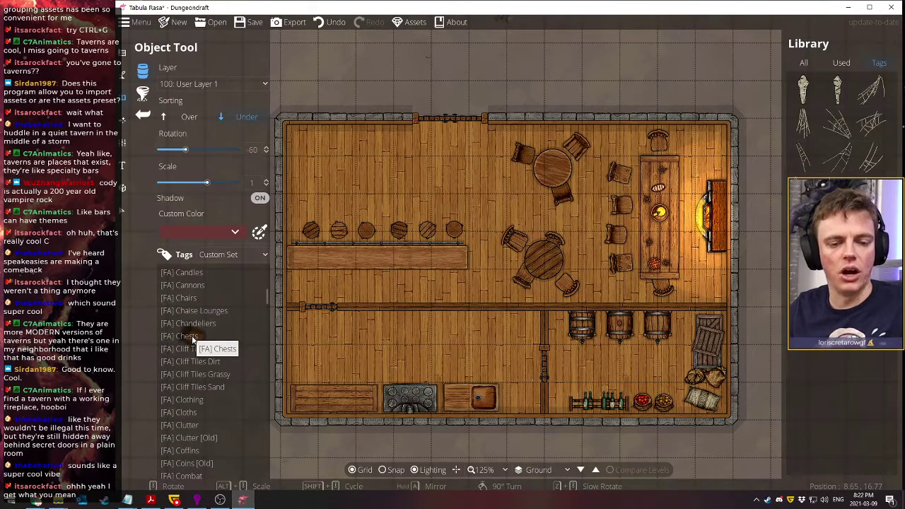
{"action": "scroll", "coordinate": [192, 338], "scroll_direction": "up", "scroll_amount": 3}
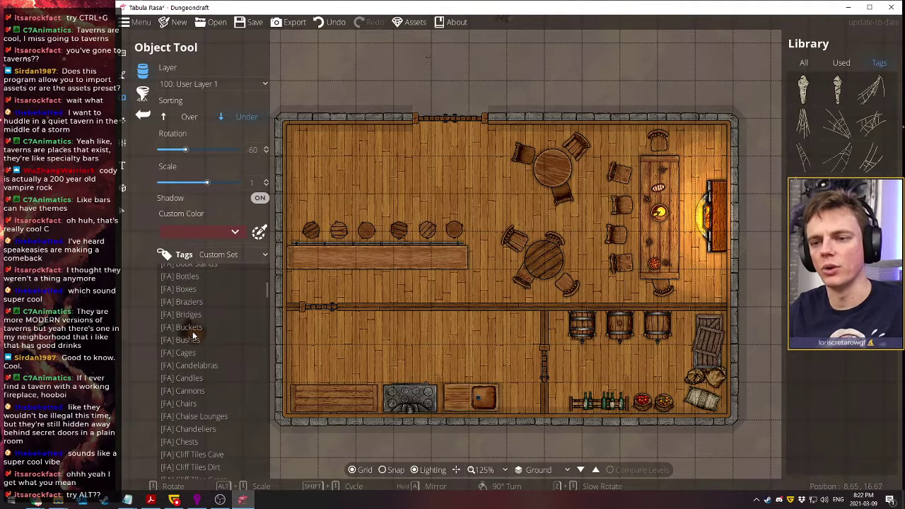
{"action": "left_click", "coordinate": [186, 278]}
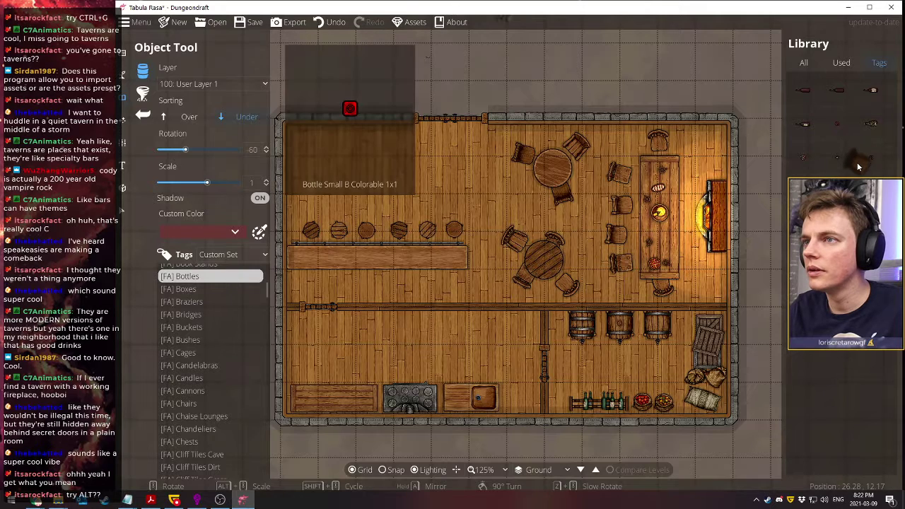
Place two small upright bottles on the bar counter, with object sorting set to Over
{"action": "left_click", "coordinate": [838, 124]}
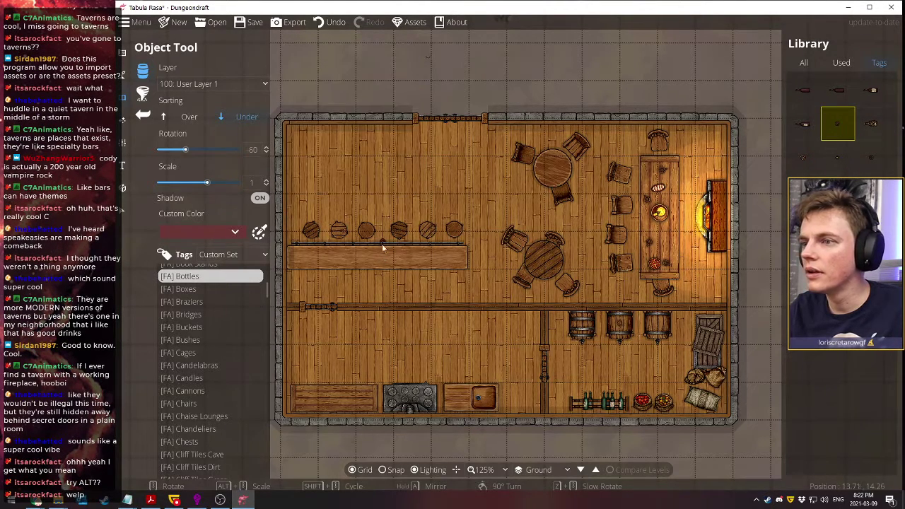
{"action": "left_click", "coordinate": [197, 118]}
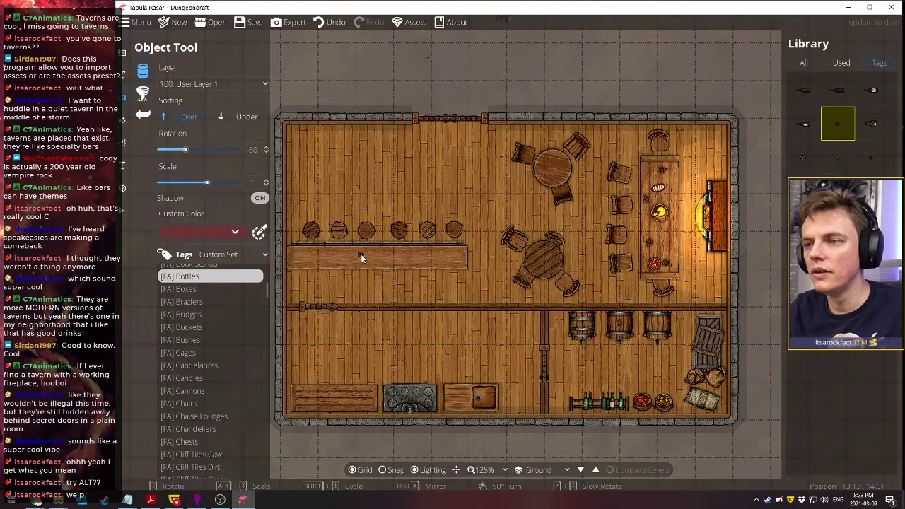
{"action": "left_click", "coordinate": [361, 254]}
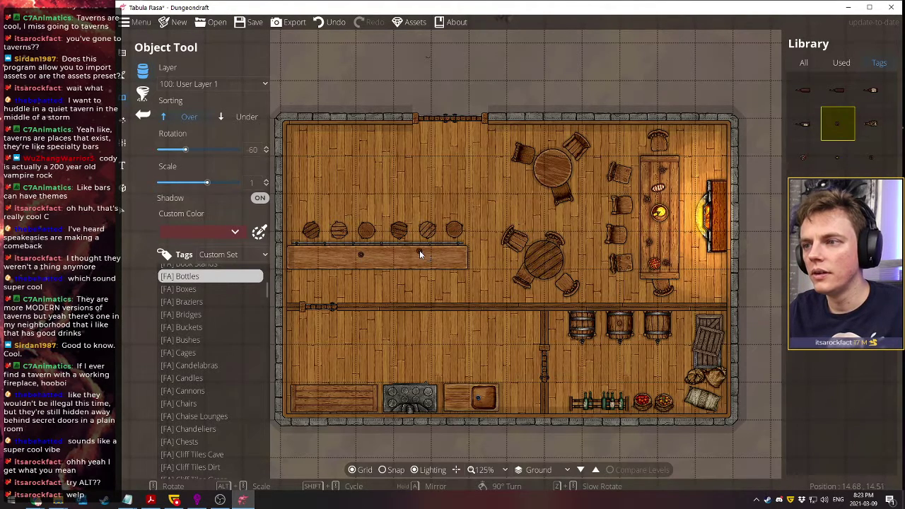
{"action": "left_click", "coordinate": [419, 251]}
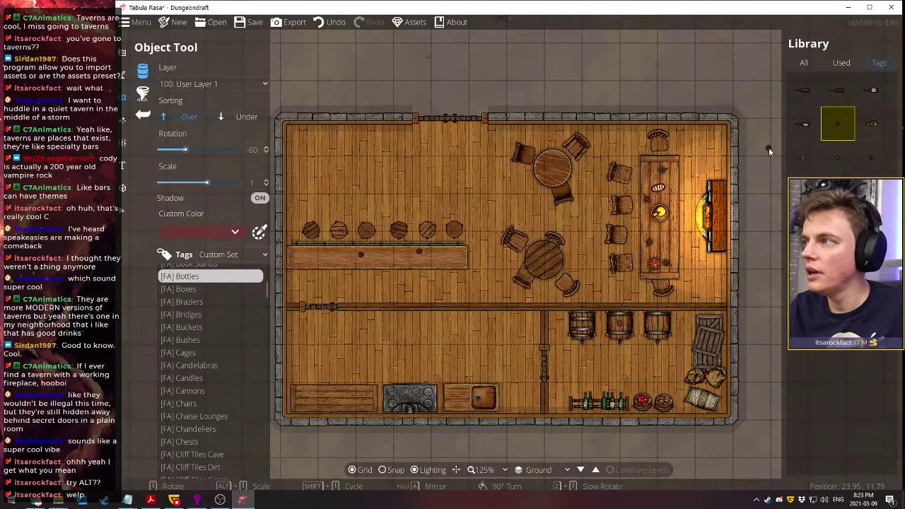
Place a bottle lying on its side on the bar counter near the stools, at rotation 15 and scale 0.6
{"action": "left_click", "coordinate": [839, 90]}
{"action": "scroll", "coordinate": [344, 262], "scroll_direction": "up", "scroll_amount": 3}
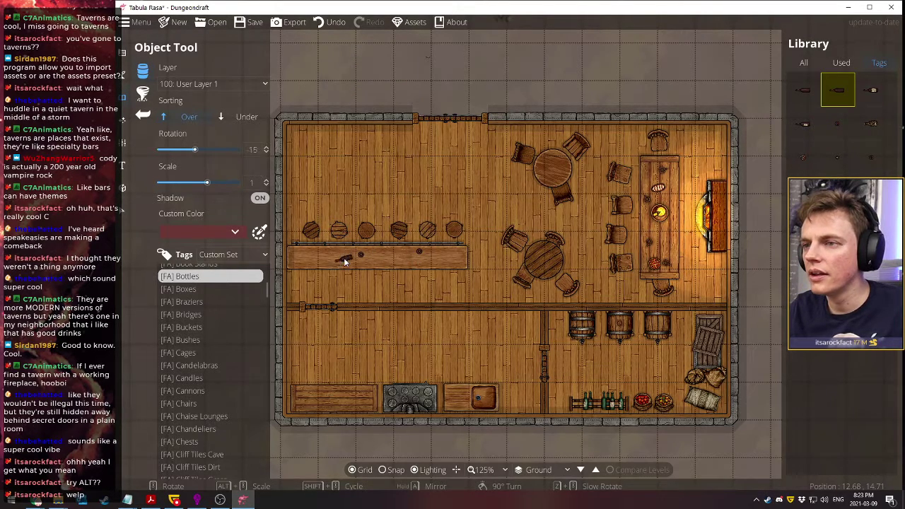
{"action": "scroll", "coordinate": [345, 262], "scroll_direction": "down", "scroll_amount": 4, "text": "alt"}
{"action": "scroll", "coordinate": [343, 259], "scroll_direction": "up", "scroll_amount": 2, "text": "alt"}
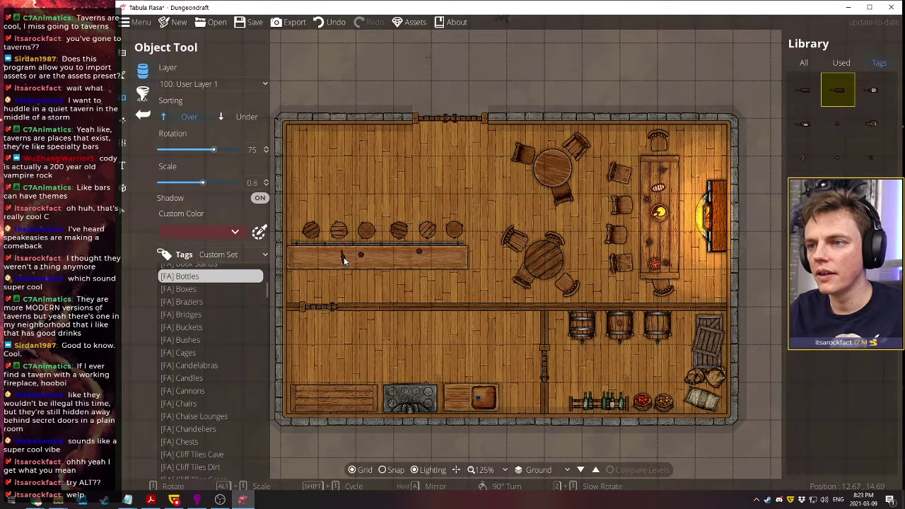
{"action": "scroll", "coordinate": [342, 256], "scroll_direction": "up", "scroll_amount": 2}
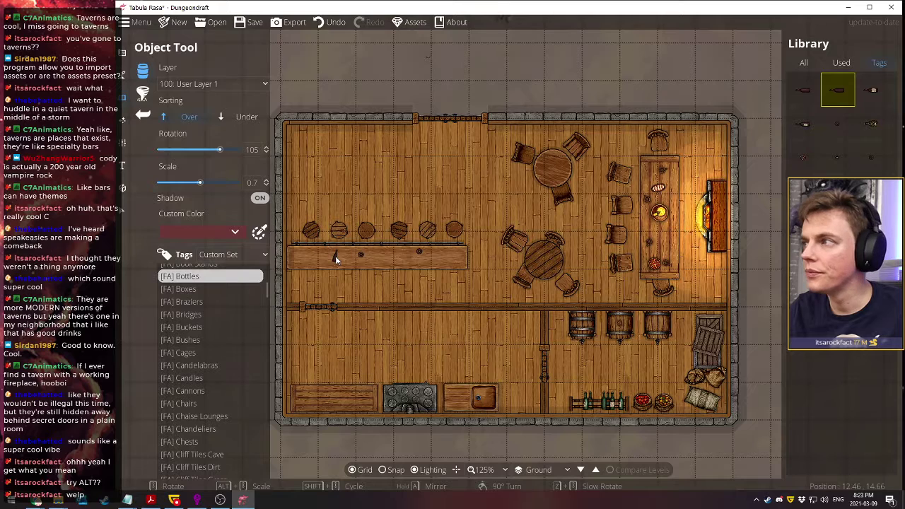
{"action": "scroll", "coordinate": [335, 256], "scroll_direction": "down", "scroll_amount": 6}
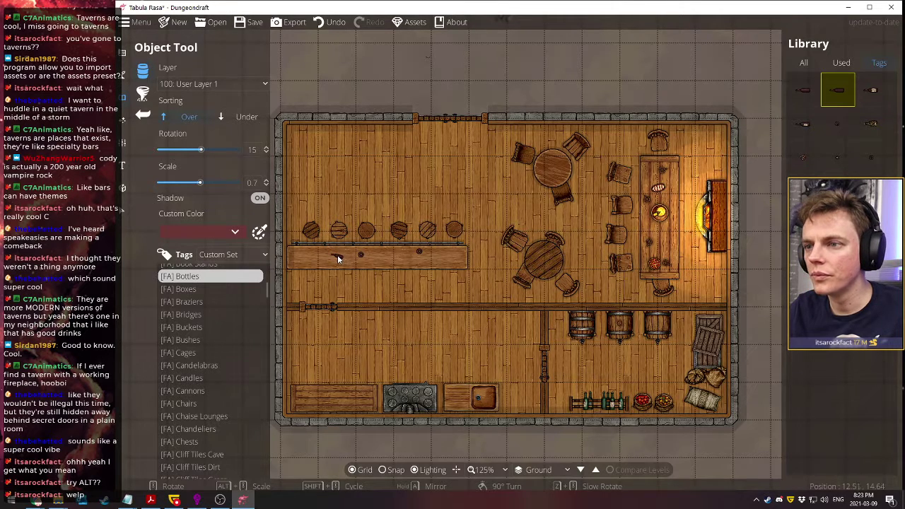
{"action": "scroll", "coordinate": [337, 259], "scroll_direction": "down", "scroll_amount": 1, "text": "alt"}
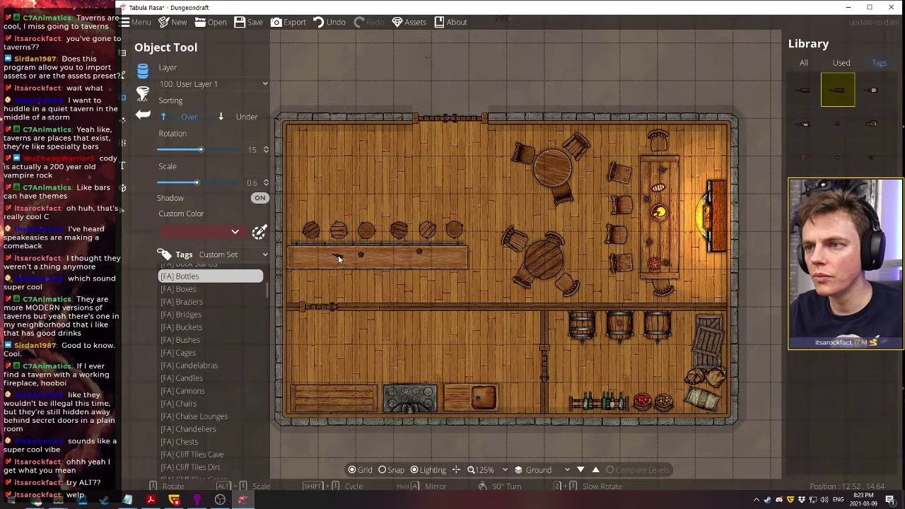
{"action": "left_click", "coordinate": [338, 256]}
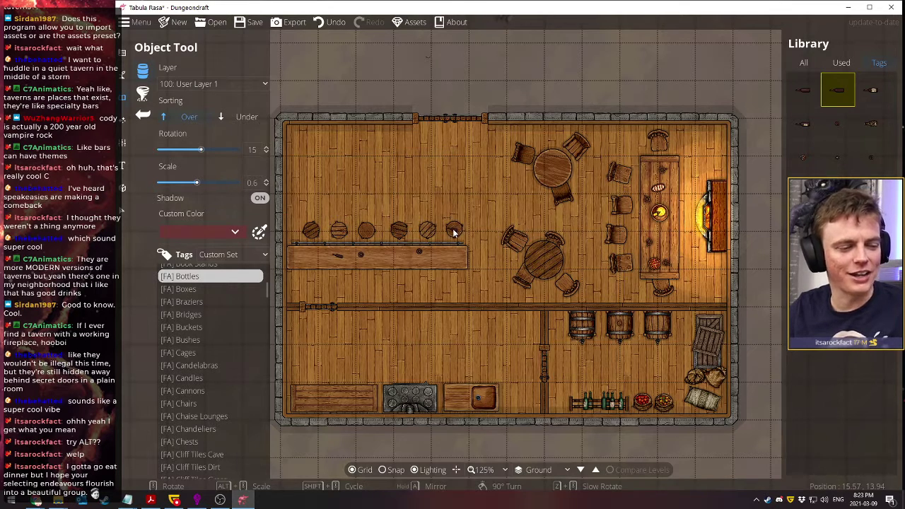
Search the full object library for "stain" and choose Blood Water Stain 03
{"action": "left_click", "coordinate": [804, 62]}
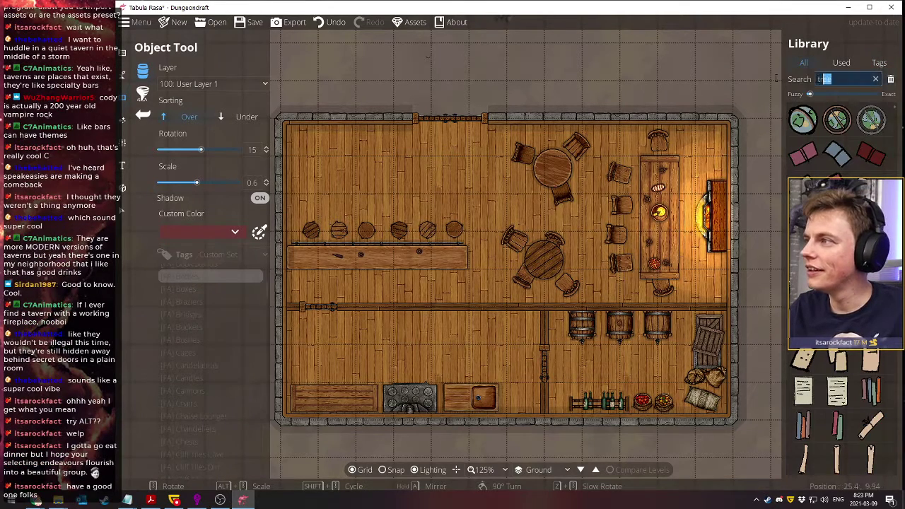
{"action": "type", "text": "stair"}
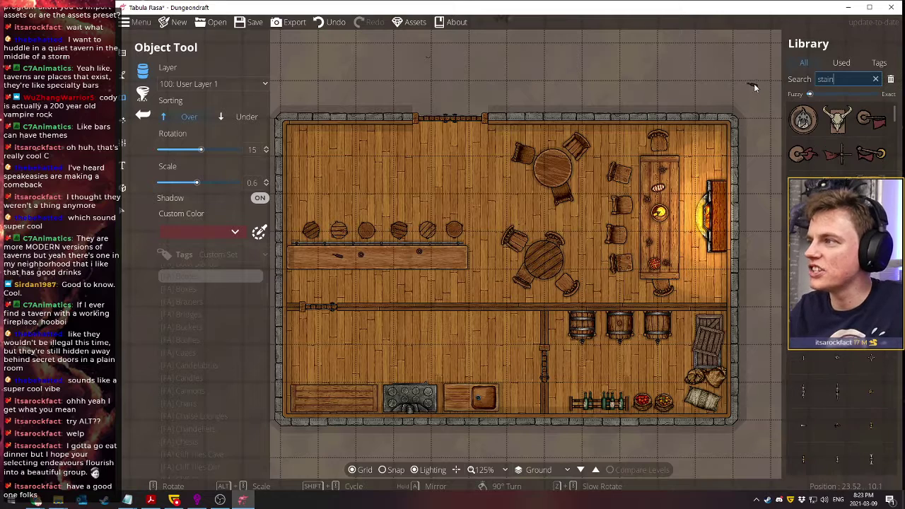
{"action": "key", "text": "BackSpace"}
{"action": "type", "text": "n"}
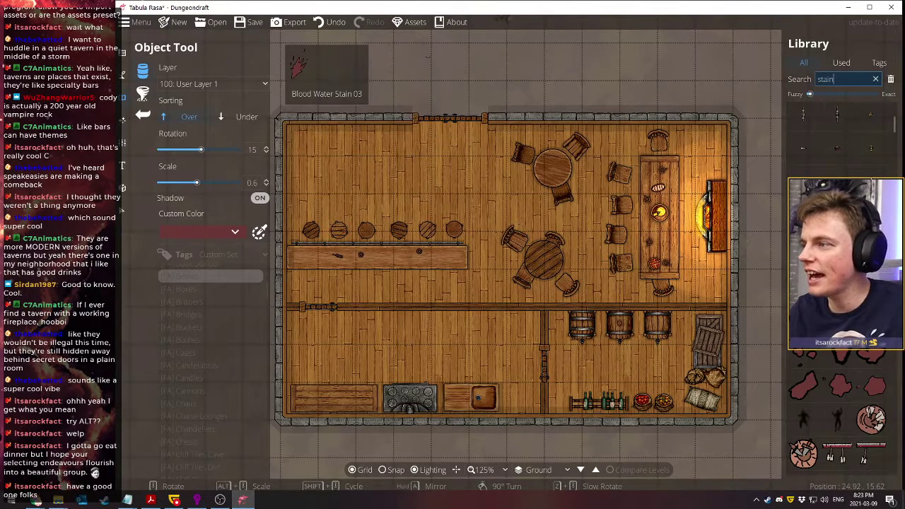
{"action": "left_click", "coordinate": [804, 453]}
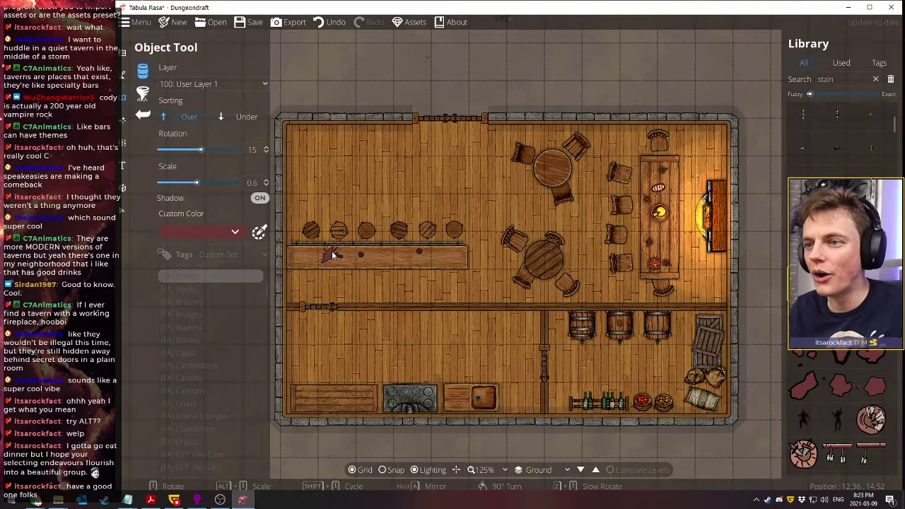
Place the stain on the bar counter at the mouth of the lying bottle, scaled to 0.3, and leave the Object Tool
{"action": "scroll", "coordinate": [329, 258], "scroll_direction": "down", "scroll_amount": 4}
{"action": "scroll", "coordinate": [324, 255], "scroll_direction": "down", "scroll_amount": 2}
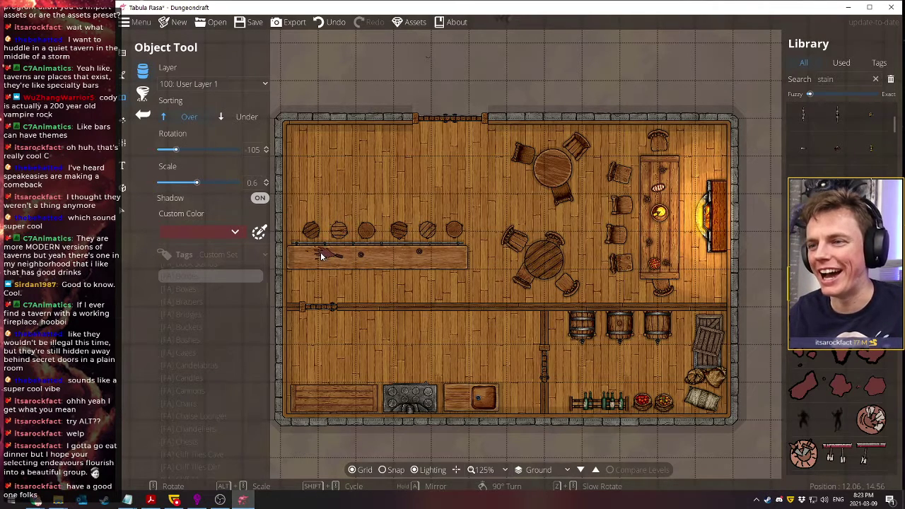
{"action": "scroll", "coordinate": [316, 255], "scroll_direction": "down", "scroll_amount": 1, "text": "alt"}
{"action": "scroll", "coordinate": [320, 256], "scroll_direction": "down", "scroll_amount": 2, "text": "alt"}
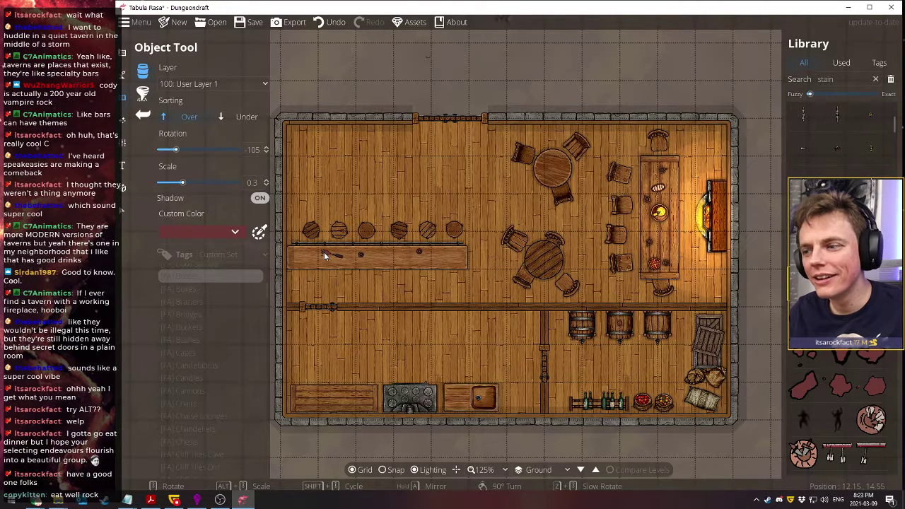
{"action": "left_click", "coordinate": [325, 257]}
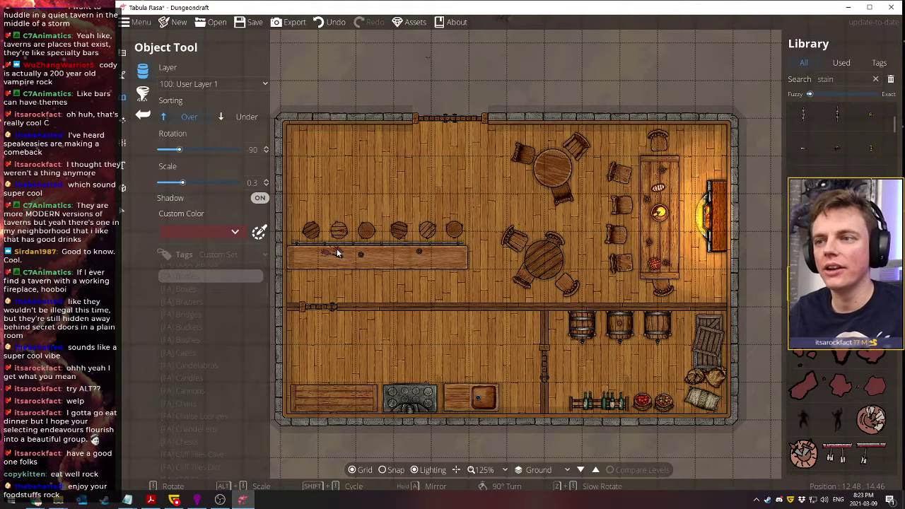
{"action": "scroll", "coordinate": [394, 94], "scroll_direction": "down", "scroll_amount": 6}
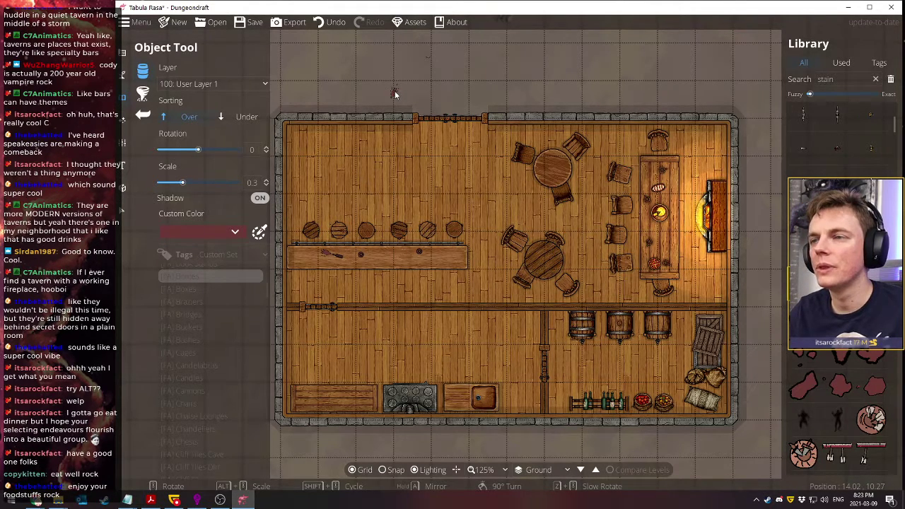
{"action": "key", "text": "Escape"}
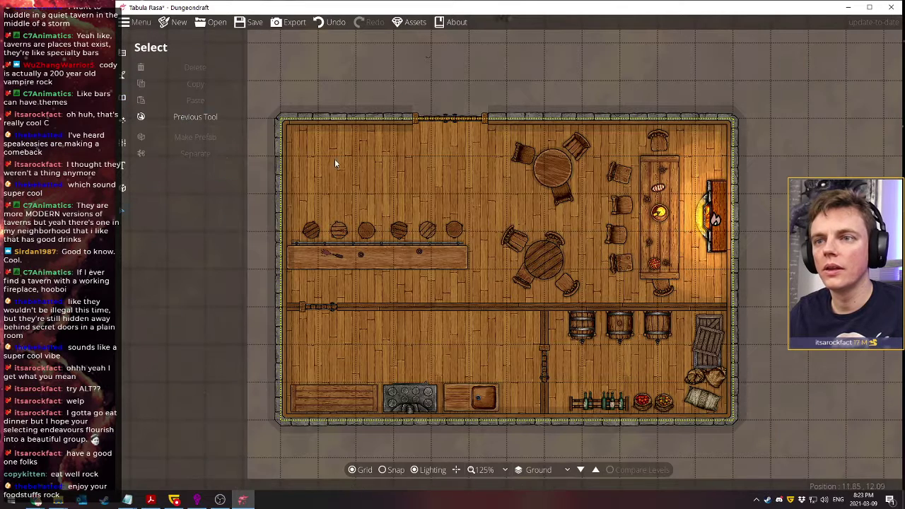
Zoom the map to 200% to examine the bar counter's bottles and stain
{"action": "left_click", "coordinate": [486, 470]}
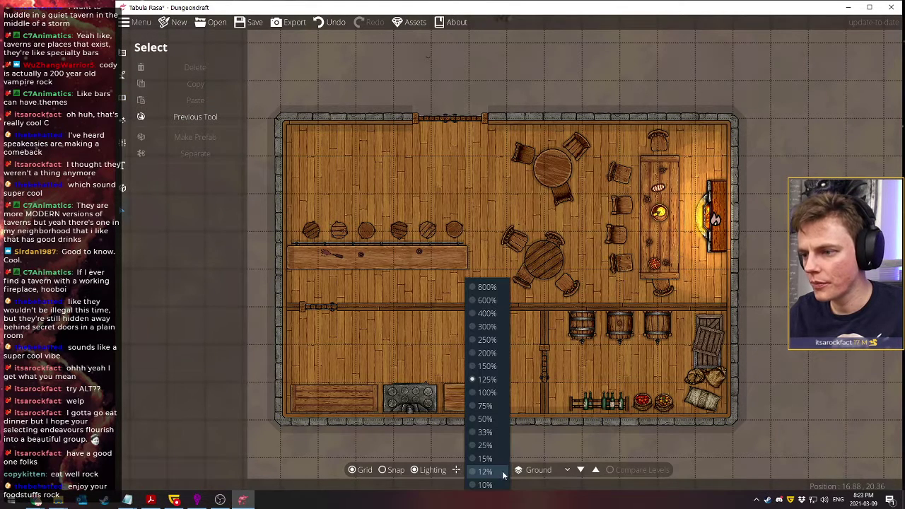
{"action": "left_click", "coordinate": [484, 353]}
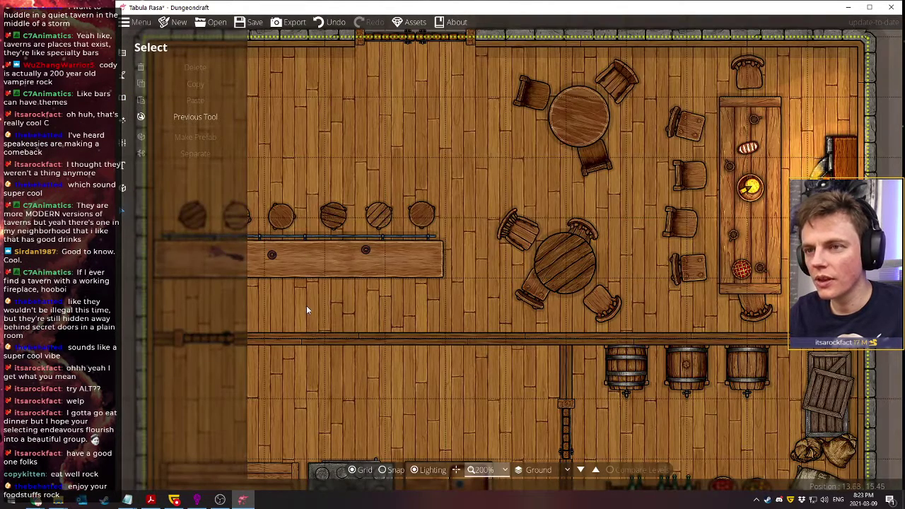
Inspect the bar counter at 250% zoom, select the stain and the surrounding floor, and undo the last change
{"action": "left_click_drag", "start_coordinate": [380, 297], "coordinate": [546, 315]}
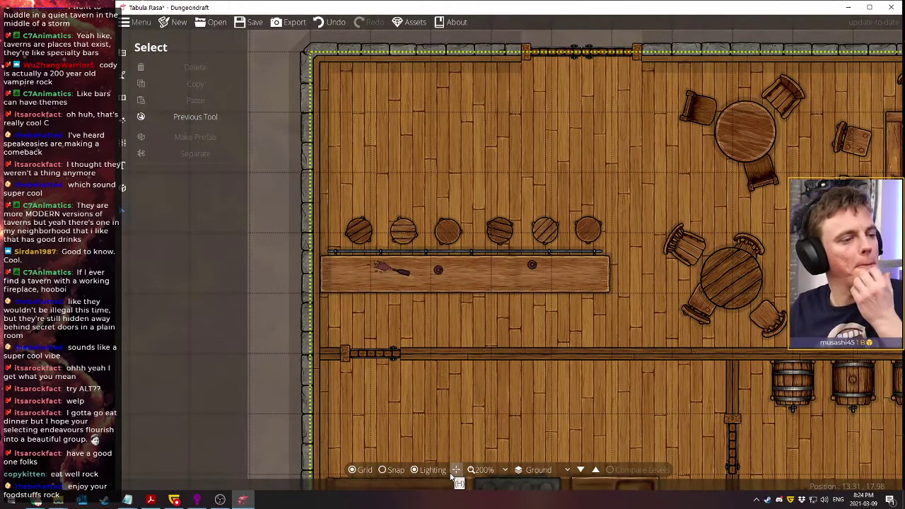
{"action": "left_click", "coordinate": [481, 471]}
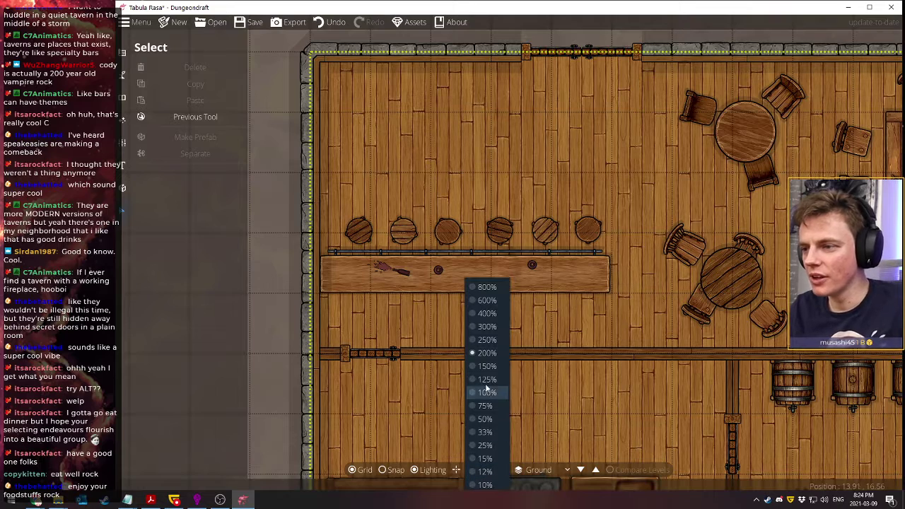
{"action": "left_click", "coordinate": [483, 340]}
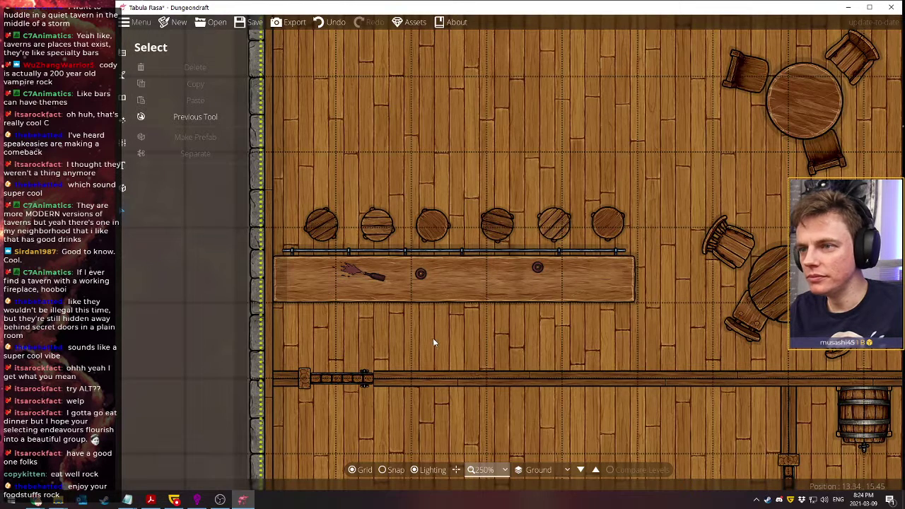
{"action": "left_click", "coordinate": [357, 277]}
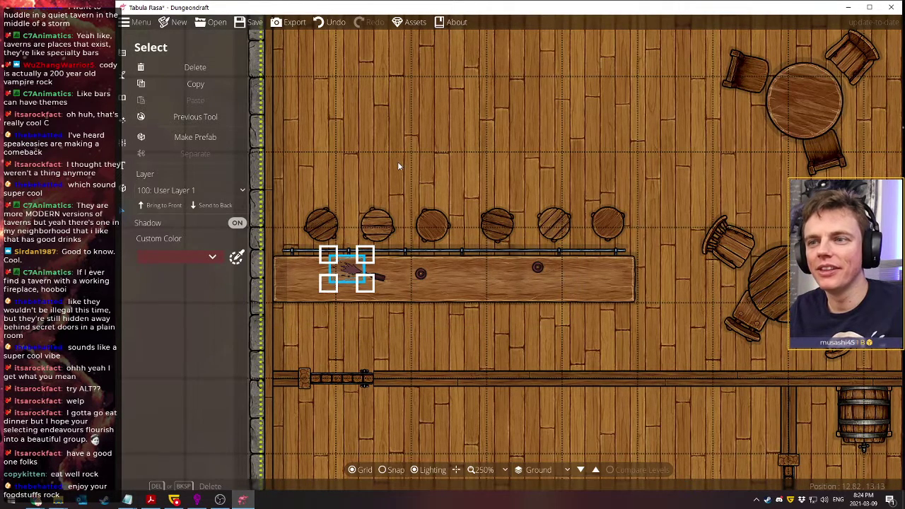
{"action": "left_click", "coordinate": [490, 349]}
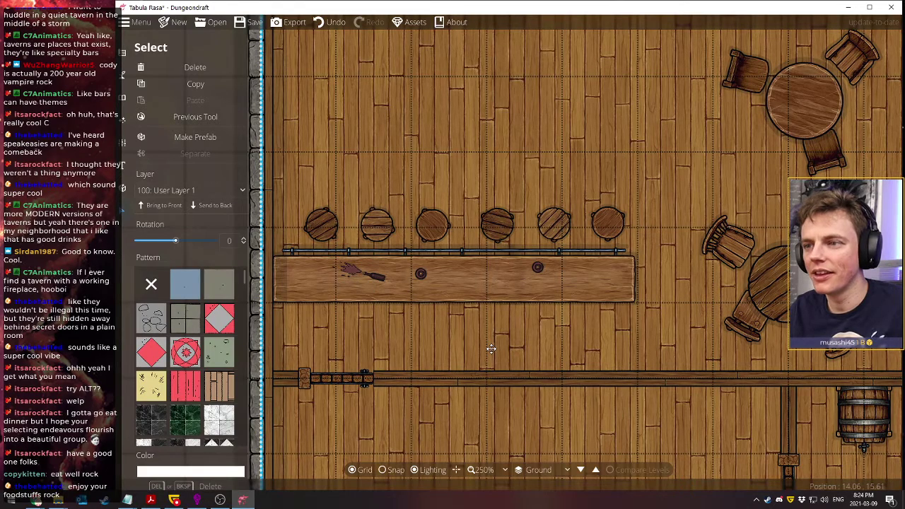
{"action": "left_click", "coordinate": [327, 24]}
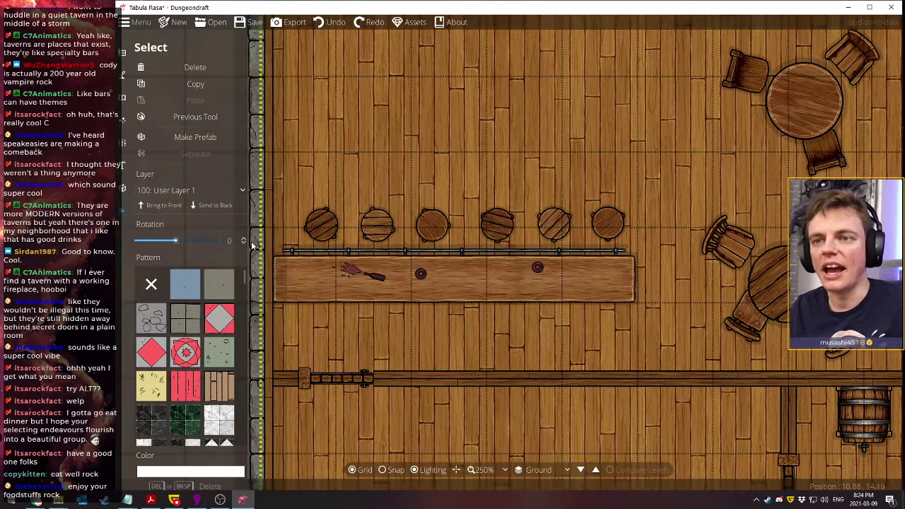
Return to the Object Tool and look through the full object library
{"action": "left_click", "coordinate": [122, 76]}
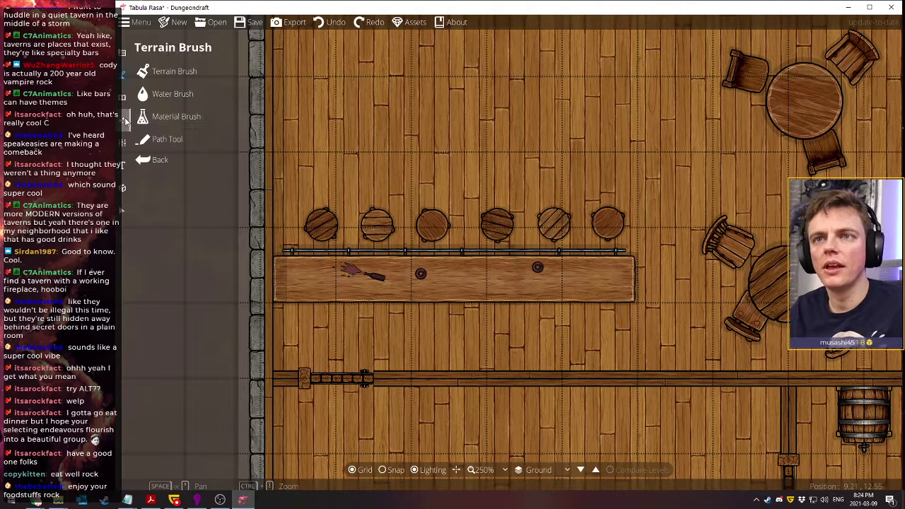
{"action": "left_click", "coordinate": [125, 121]}
{"action": "left_click", "coordinate": [125, 133]}
{"action": "left_click", "coordinate": [123, 97]}
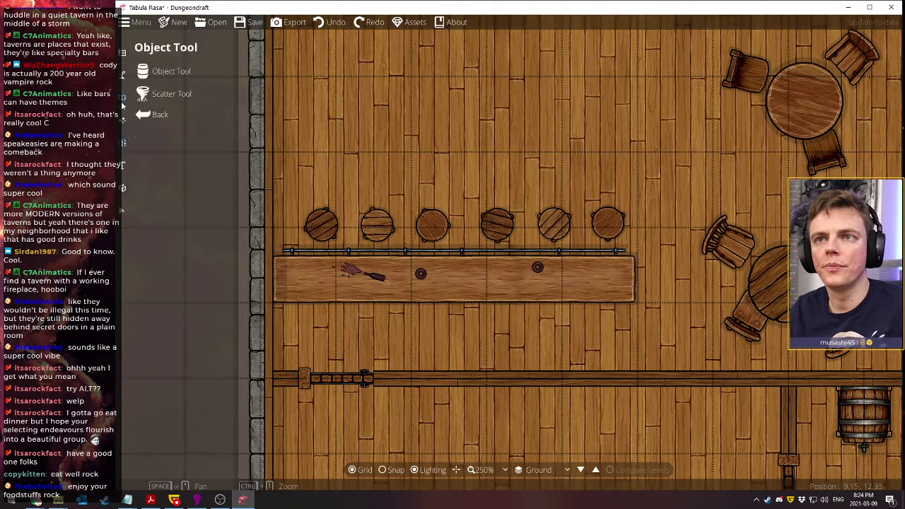
{"action": "left_click", "coordinate": [162, 72]}
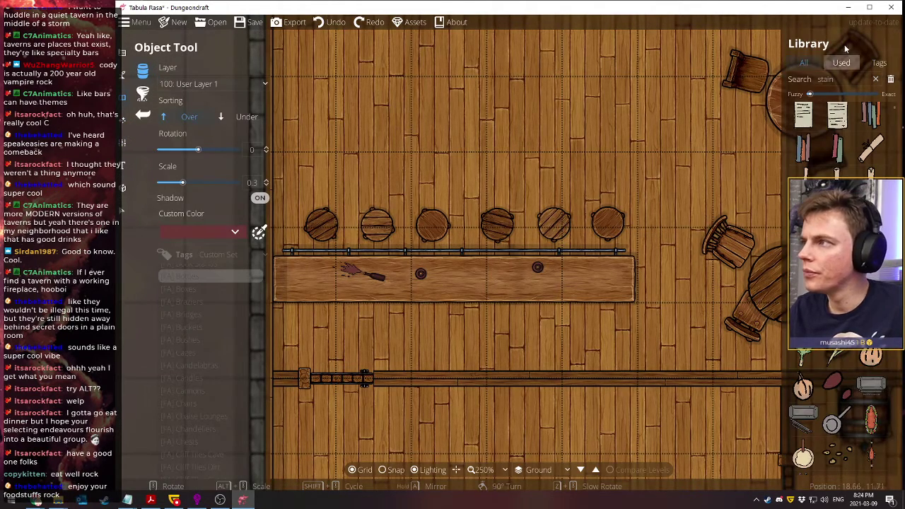
{"action": "scroll", "coordinate": [841, 410], "scroll_direction": "down", "scroll_amount": 5}
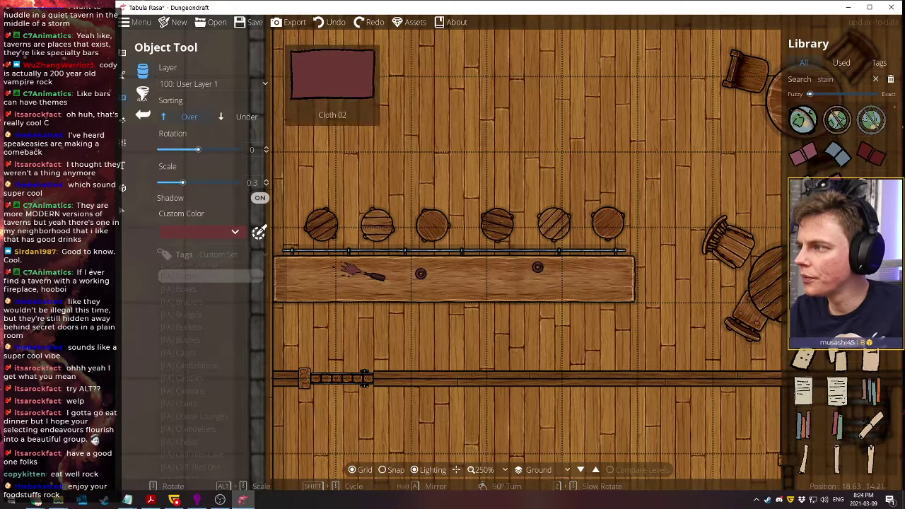
{"action": "scroll", "coordinate": [841, 411], "scroll_direction": "down", "scroll_amount": 5}
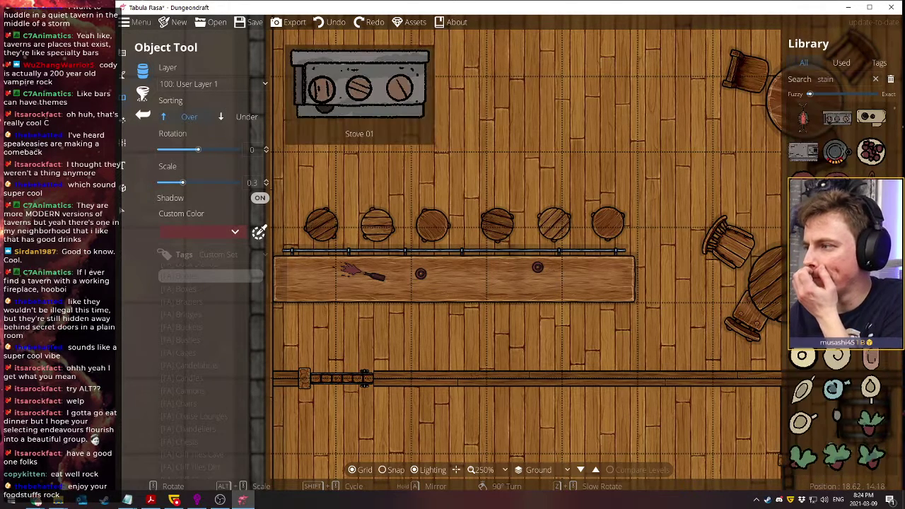
{"action": "scroll", "coordinate": [842, 410], "scroll_direction": "down", "scroll_amount": 5}
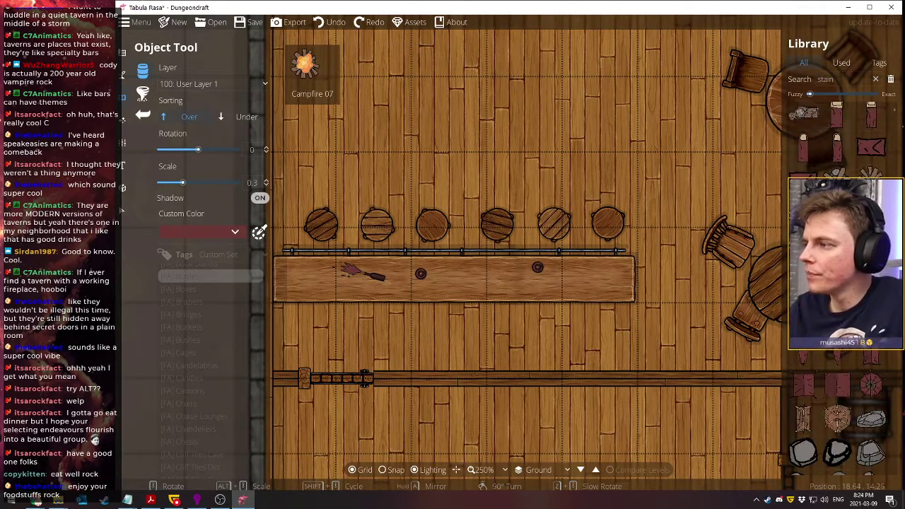
{"action": "scroll", "coordinate": [842, 411], "scroll_direction": "down", "scroll_amount": 5}
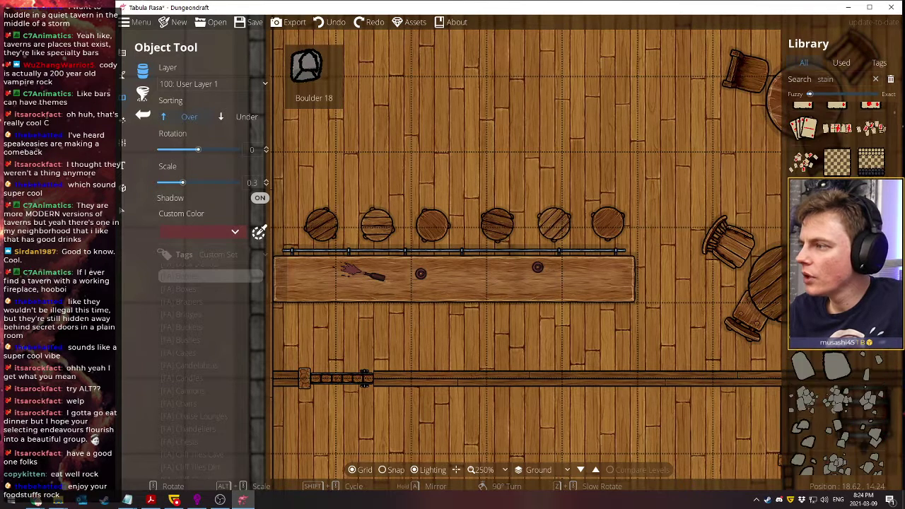
Search the object library for "stain" with matching set to Exact
{"action": "key", "text": "BackSpace"}
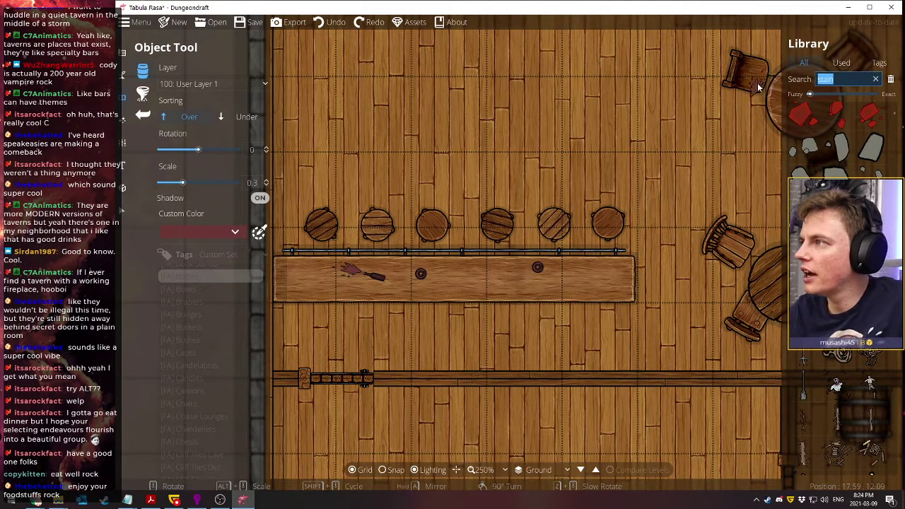
{"action": "type", "text": "bn"}
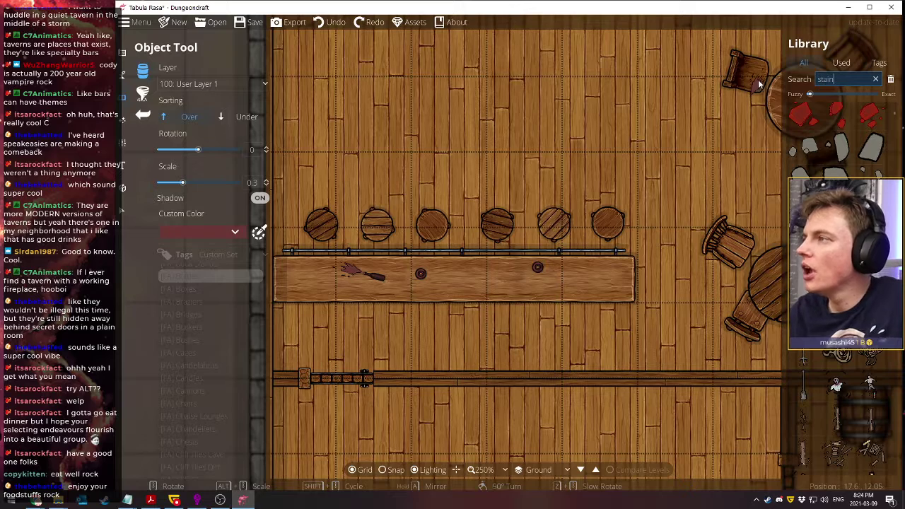
{"action": "left_click_drag", "start_coordinate": [811, 95], "coordinate": [874, 95]}
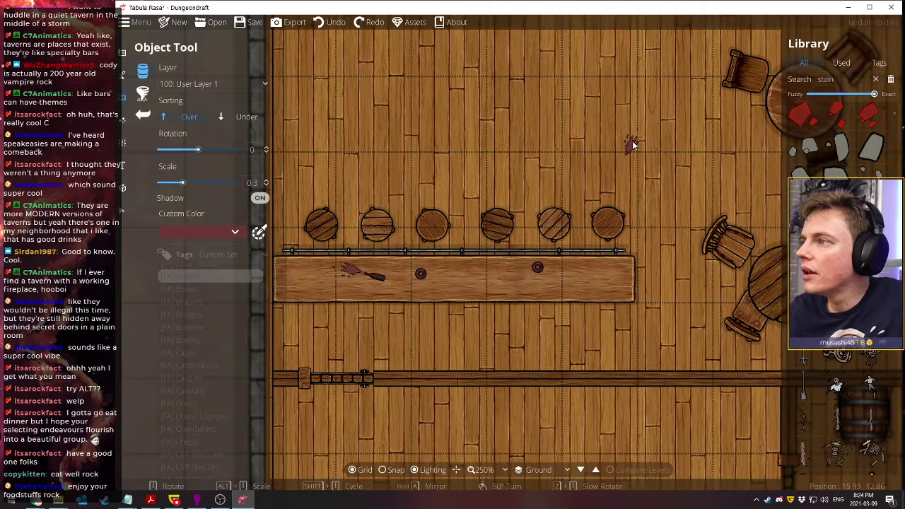
{"action": "scroll", "coordinate": [478, 150], "scroll_direction": "up", "scroll_amount": 15, "text": "alt"}
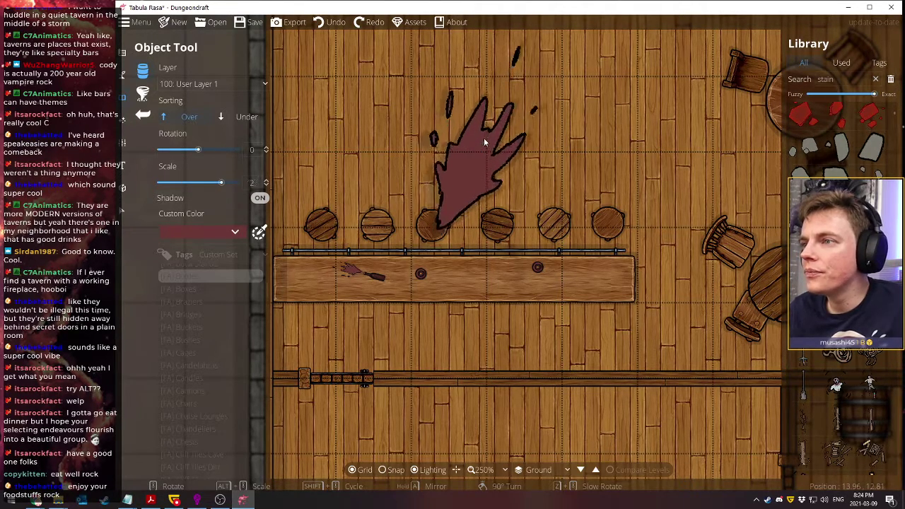
{"action": "left_click_drag", "start_coordinate": [874, 94], "coordinate": [810, 94]}
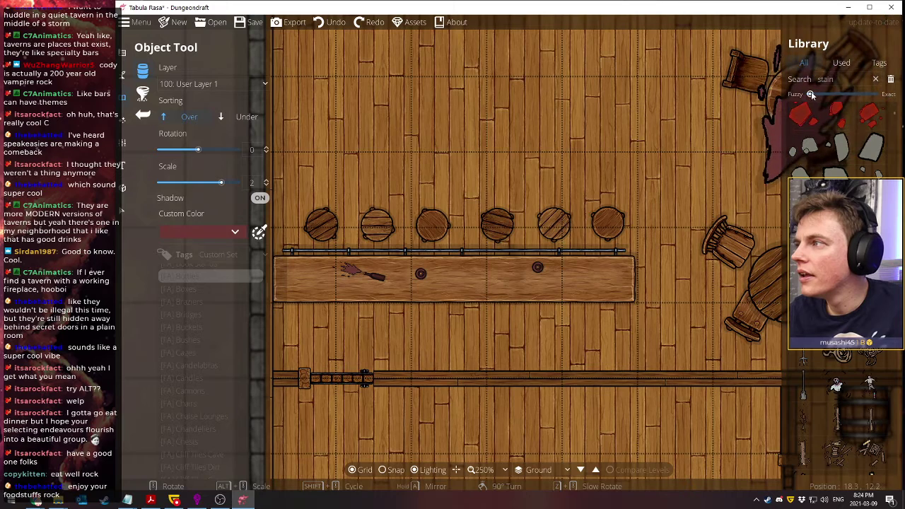
{"action": "left_click_drag", "start_coordinate": [811, 95], "coordinate": [874, 94]}
{"action": "key", "text": "BackSpace"}
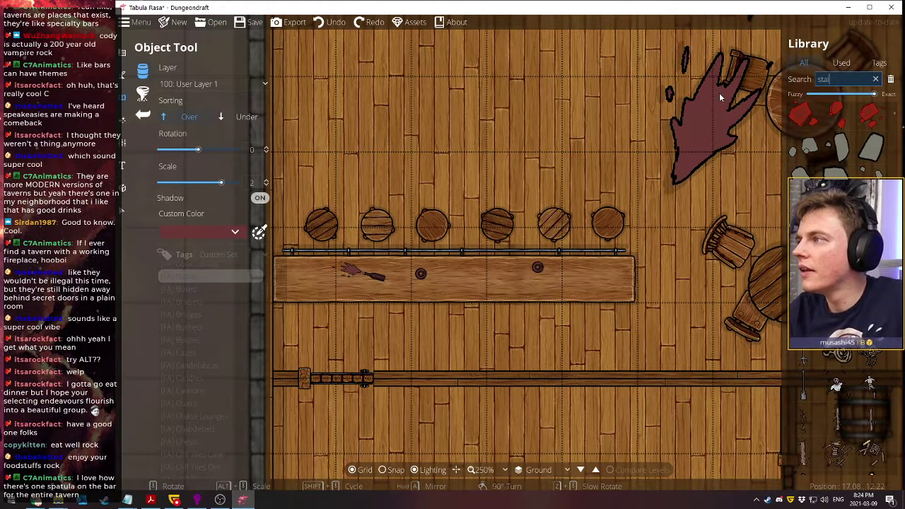
{"action": "type", "text": "n"}
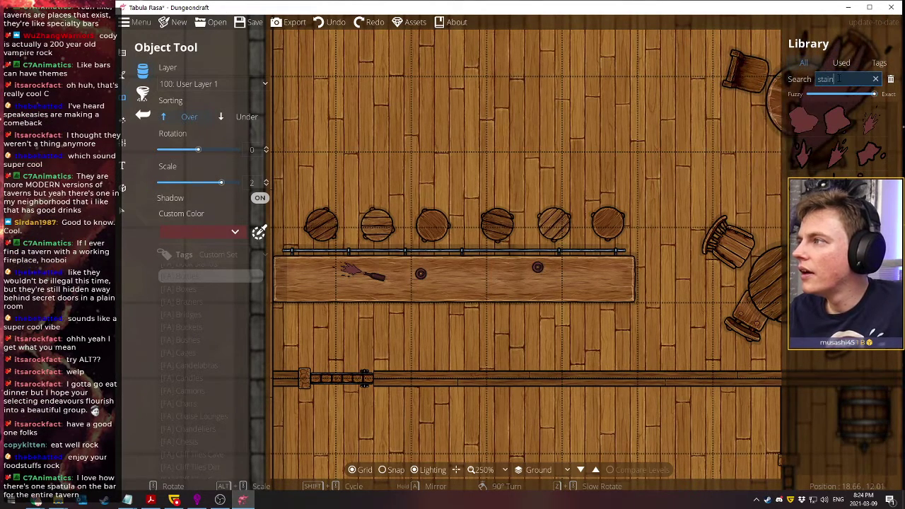
Try fuzzy matching for "stain", restore Exact matching, and set the stain's scale to 0.5
{"action": "left_click_drag", "start_coordinate": [874, 94], "coordinate": [811, 94]}
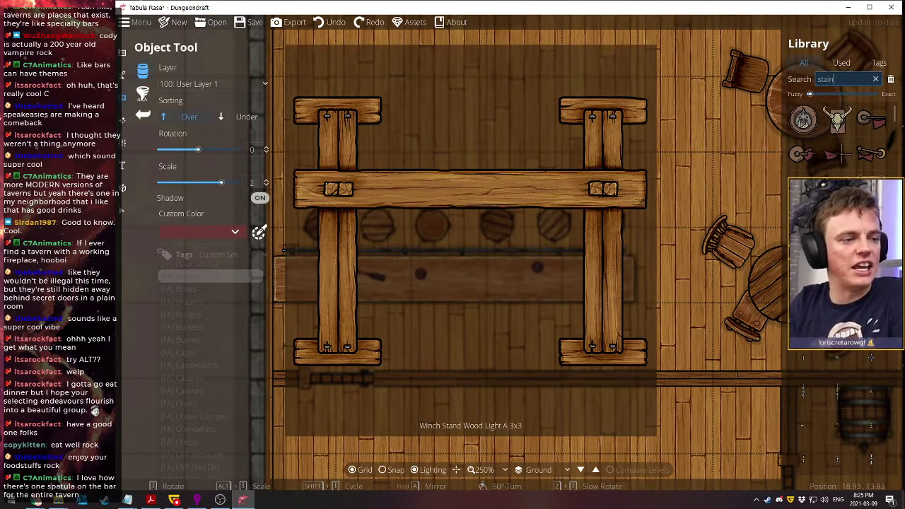
{"action": "scroll", "coordinate": [519, 165], "scroll_direction": "down", "scroll_amount": 8}
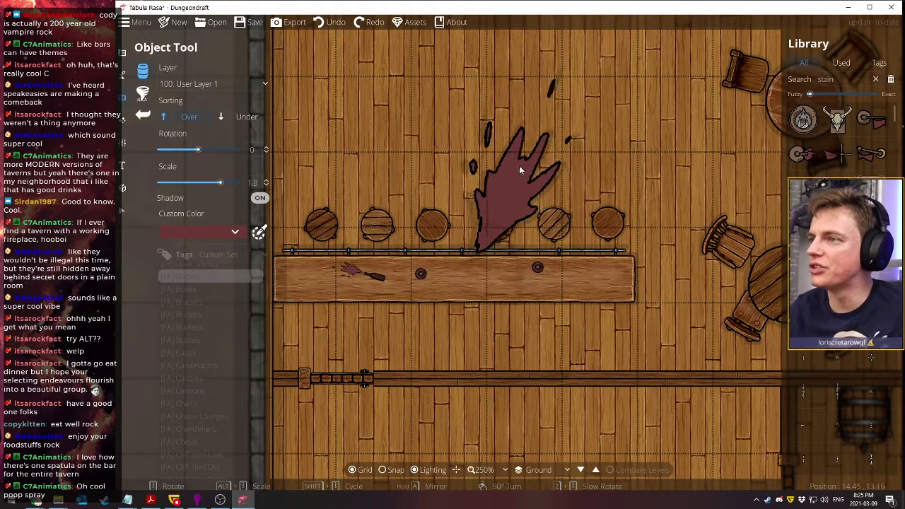
{"action": "scroll", "coordinate": [504, 159], "scroll_direction": "down", "scroll_amount": 6}
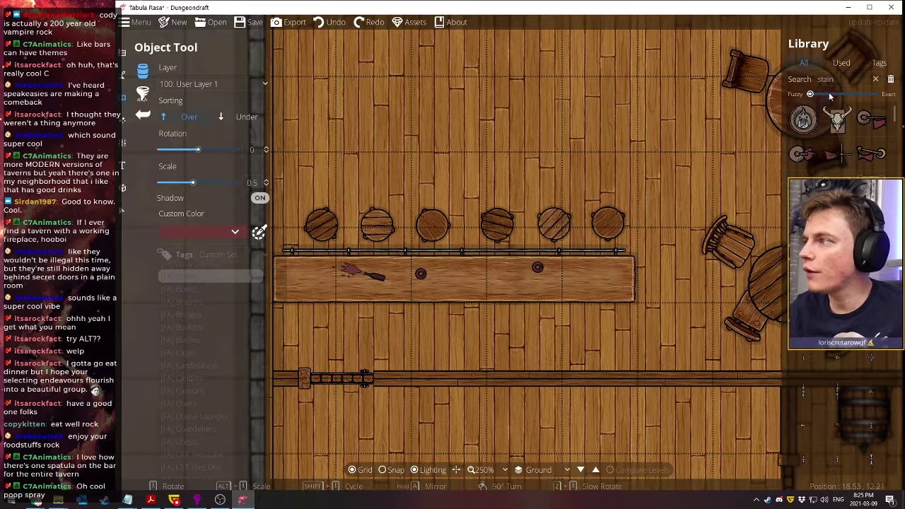
{"action": "left_click_drag", "start_coordinate": [810, 94], "coordinate": [893, 104]}
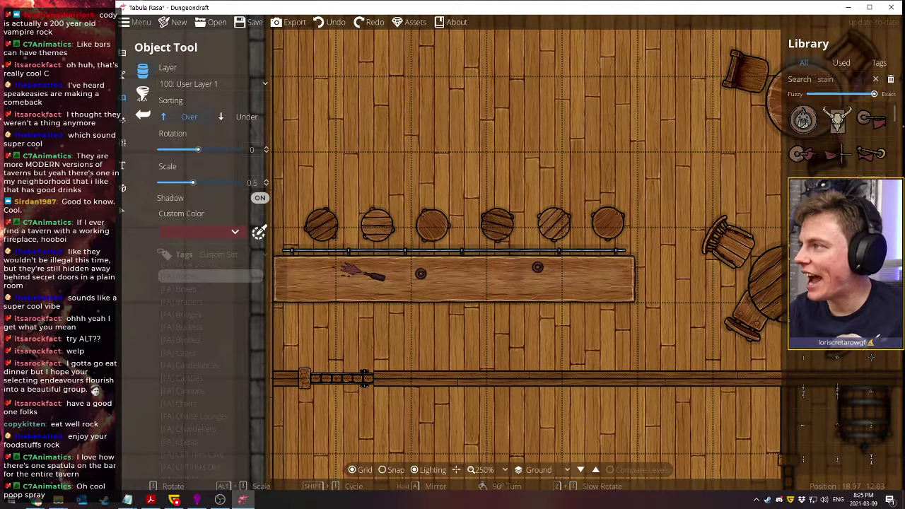
{"action": "left_click", "coordinate": [856, 79]}
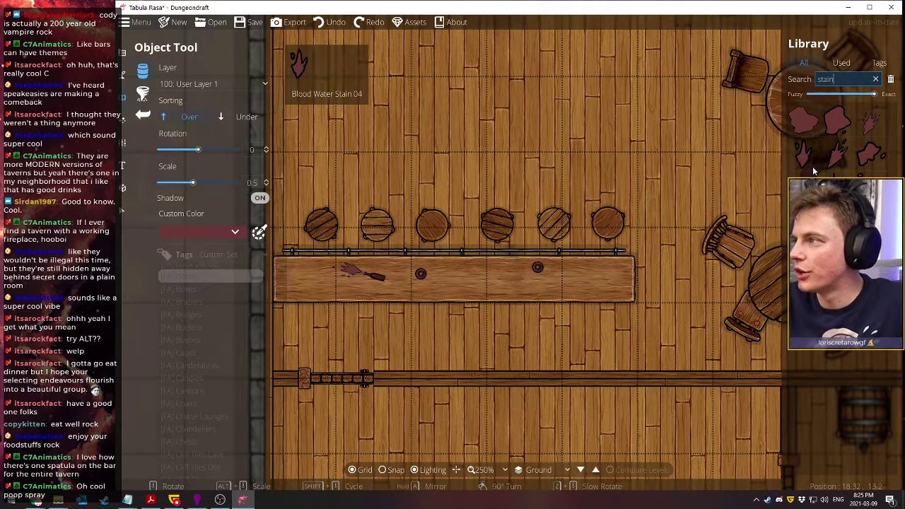
{"action": "left_click", "coordinate": [870, 121]}
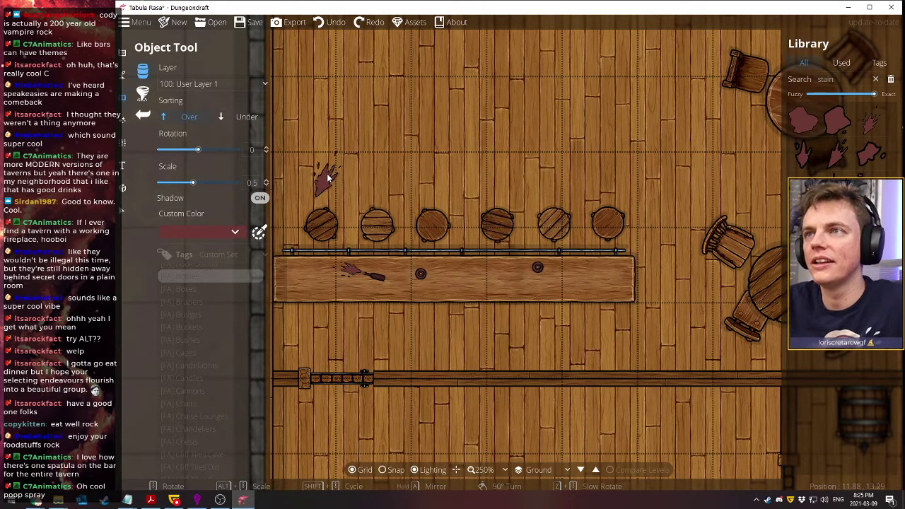
Choose the first rounded blood water stain among the search results, with the whole tavern in view at 125% zoom
{"action": "left_click", "coordinate": [484, 470]}
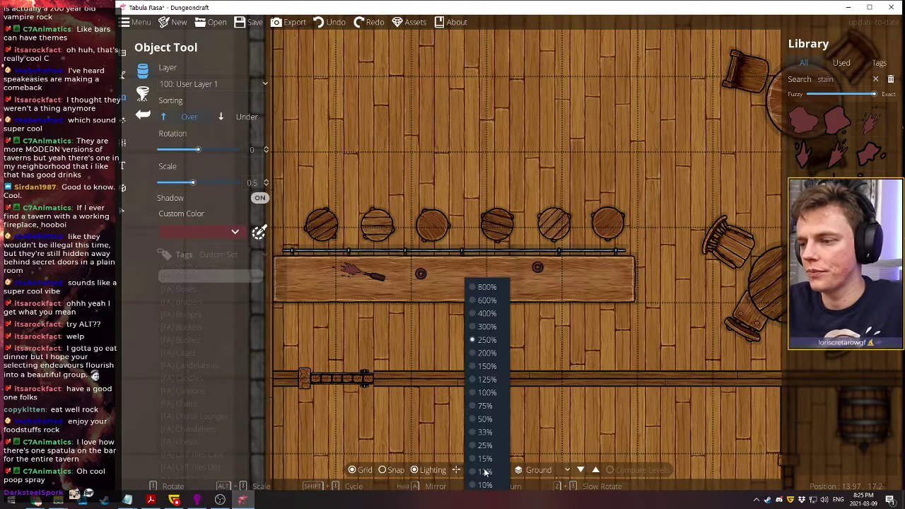
{"action": "left_click", "coordinate": [486, 379]}
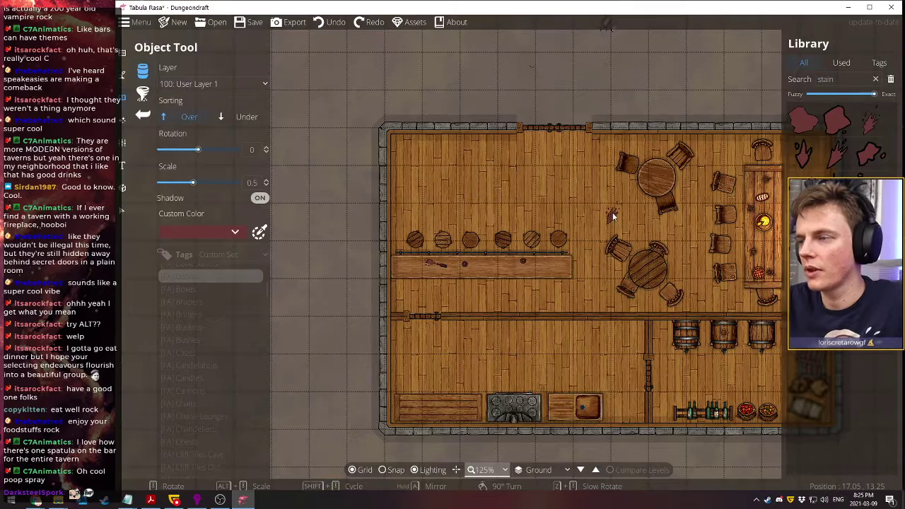
{"action": "left_click_drag", "start_coordinate": [612, 212], "coordinate": [493, 208]}
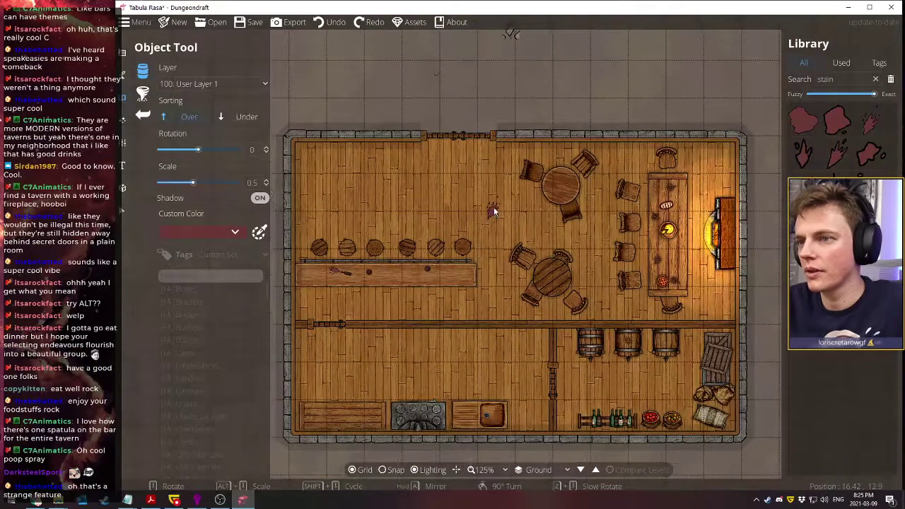
{"action": "left_click", "coordinate": [484, 470]}
{"action": "left_click", "coordinate": [486, 392]}
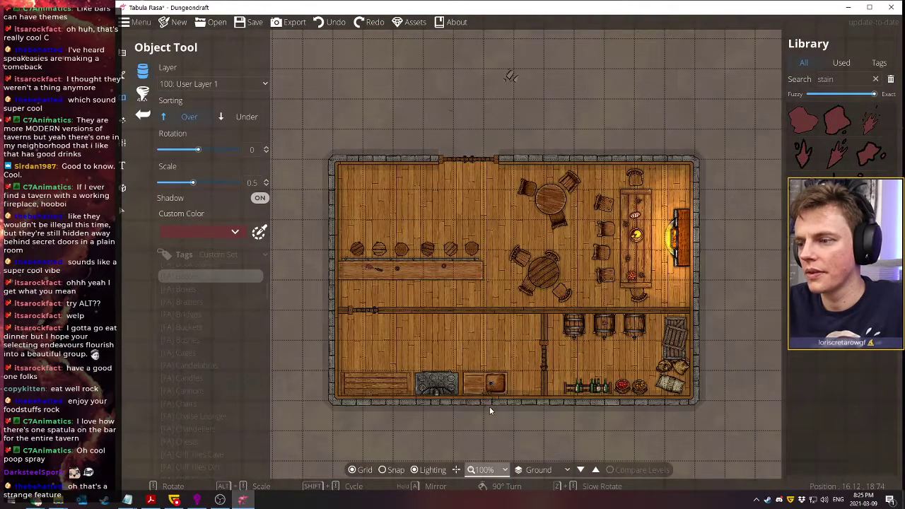
{"action": "left_click", "coordinate": [484, 470]}
{"action": "left_click", "coordinate": [488, 379]}
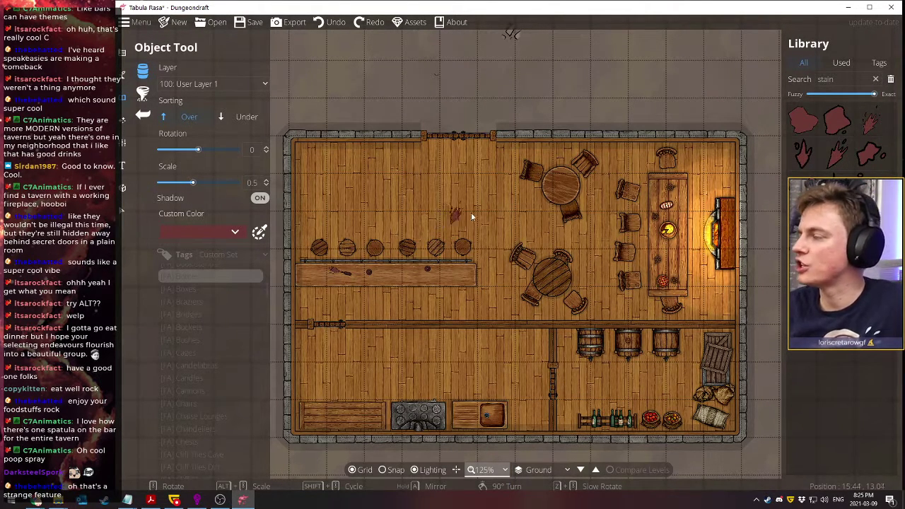
{"action": "scroll", "coordinate": [516, 283], "scroll_direction": "down", "scroll_amount": 2}
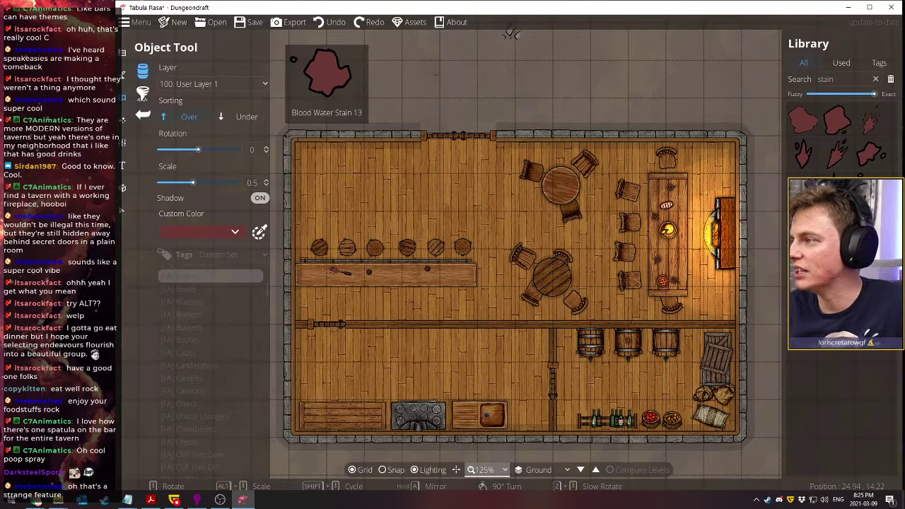
{"action": "left_click", "coordinate": [798, 126]}
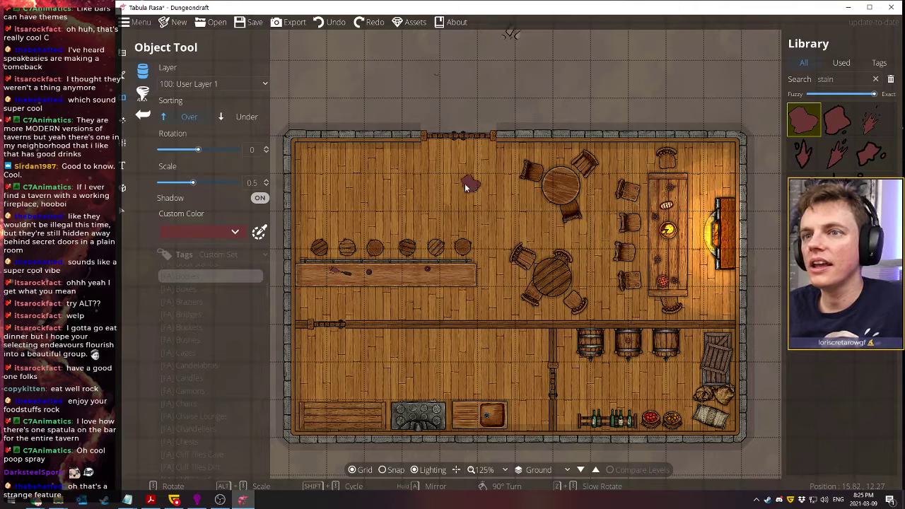
Lower the stain colour's alpha to 151, try the stain on the floor, and rotate it to 120 degrees
{"action": "left_click", "coordinate": [235, 232]}
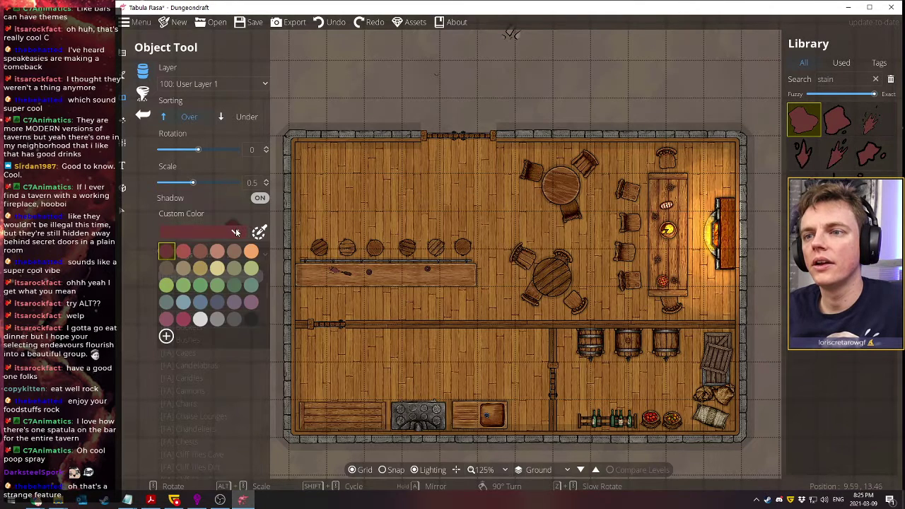
{"action": "left_click", "coordinate": [237, 233]}
{"action": "left_click", "coordinate": [260, 232]}
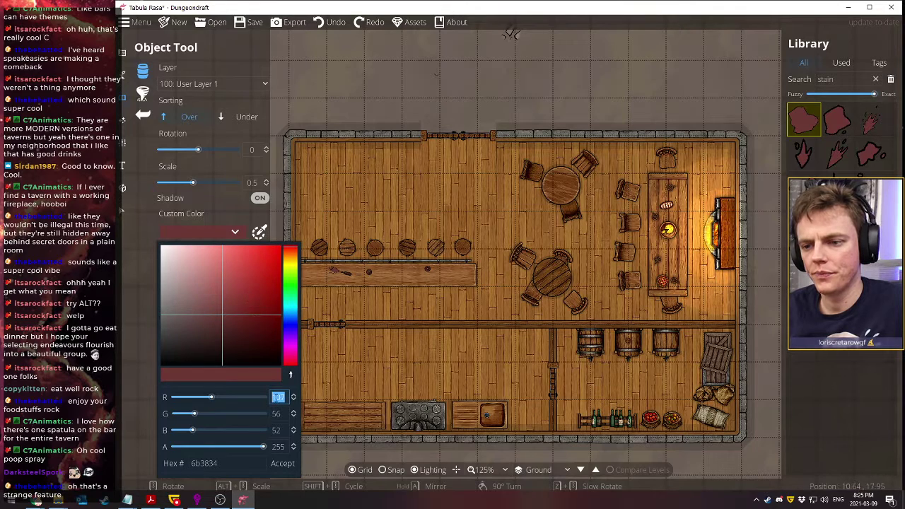
{"action": "left_click_drag", "start_coordinate": [263, 446], "coordinate": [227, 450]}
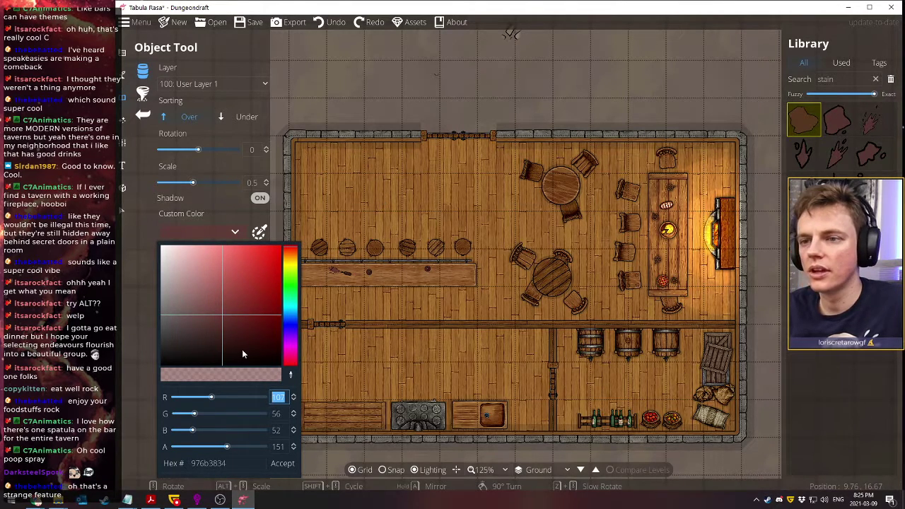
{"action": "left_click", "coordinate": [329, 277]}
{"action": "key", "text": "ctrl+z"}
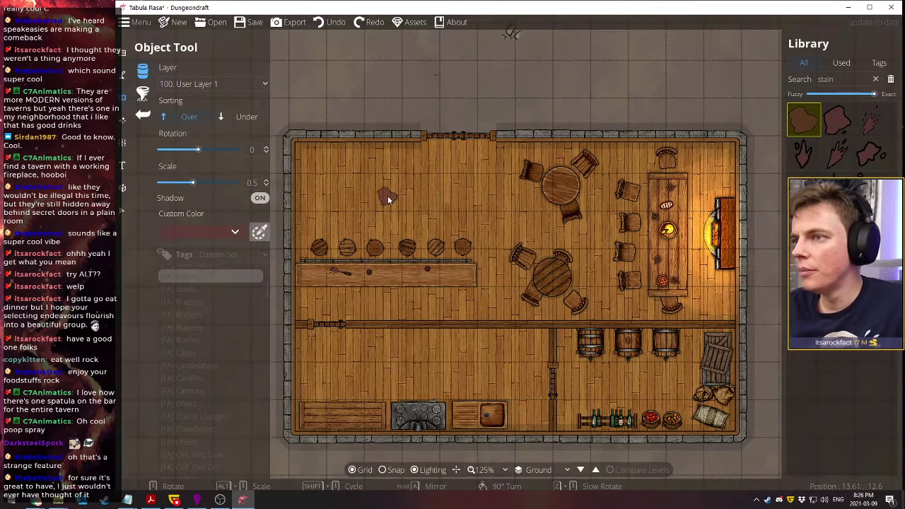
{"action": "scroll", "coordinate": [387, 200], "scroll_direction": "down", "scroll_amount": 8}
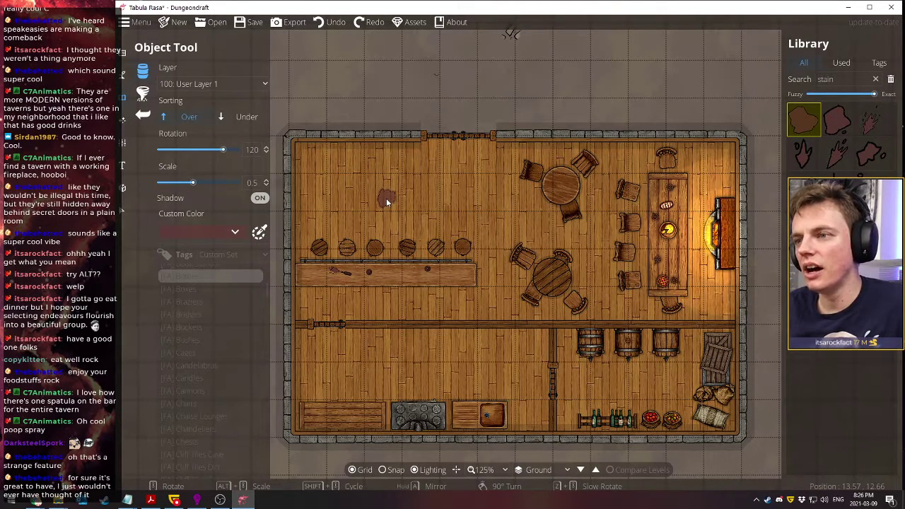
Reduce the stain's custom colour alpha to 54 and accept the colour
{"action": "left_click", "coordinate": [237, 232]}
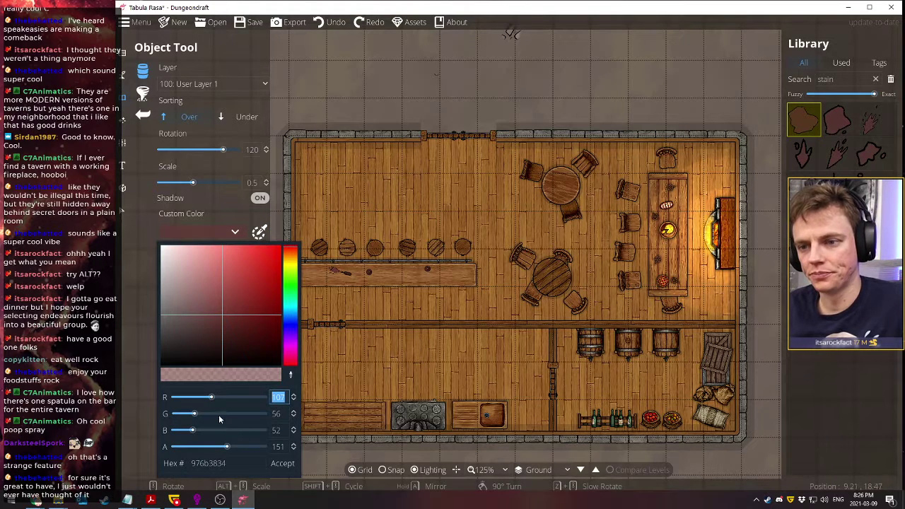
{"action": "left_click_drag", "start_coordinate": [227, 447], "coordinate": [194, 450]}
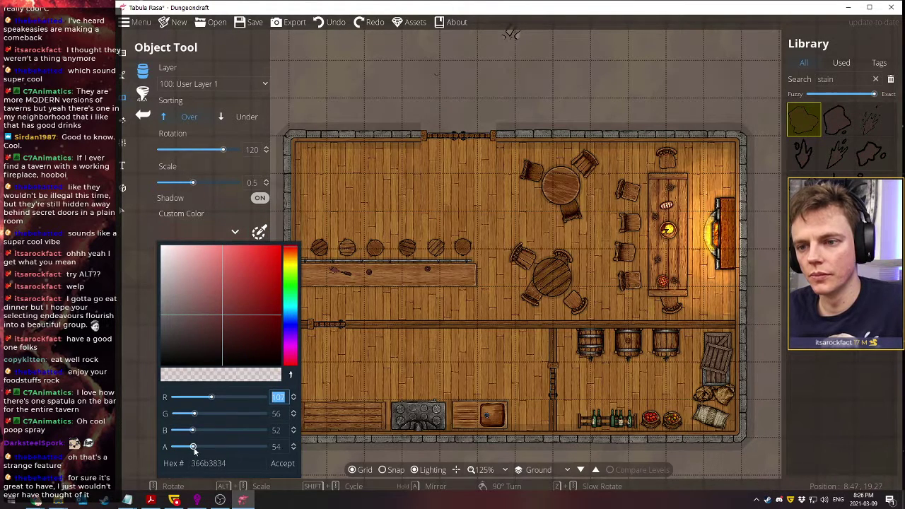
{"action": "left_click", "coordinate": [283, 464]}
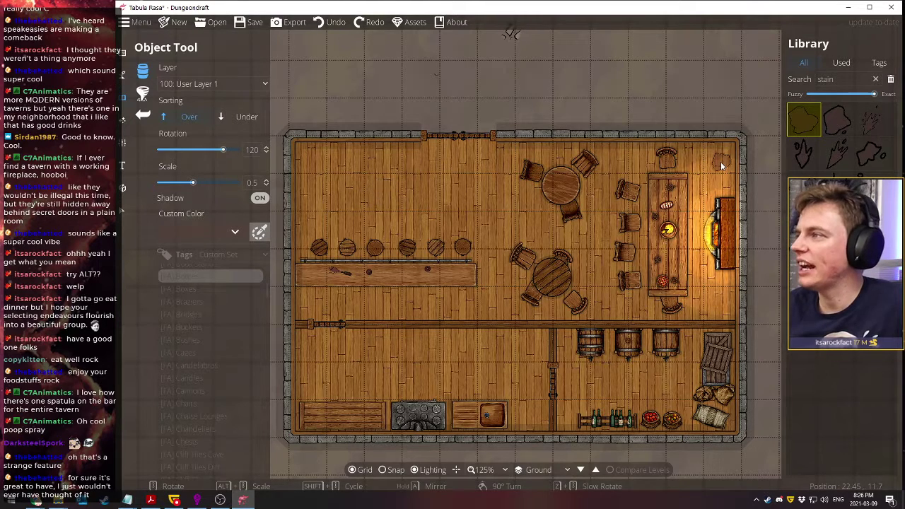
{"action": "mouse_move", "coordinate": [802, 123]}
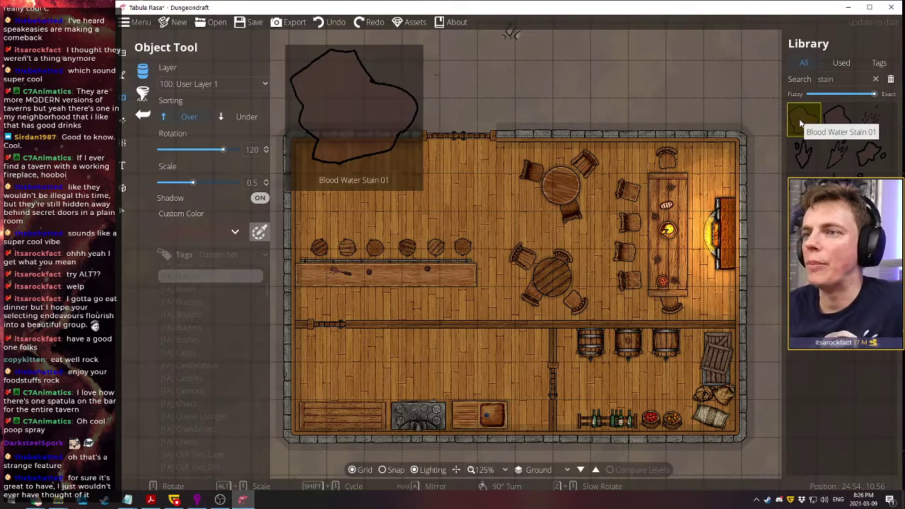
Place four dark splatter stains at varied rotations on the open floor between the bar stools and the round tables
{"action": "mouse_move", "coordinate": [804, 144]}
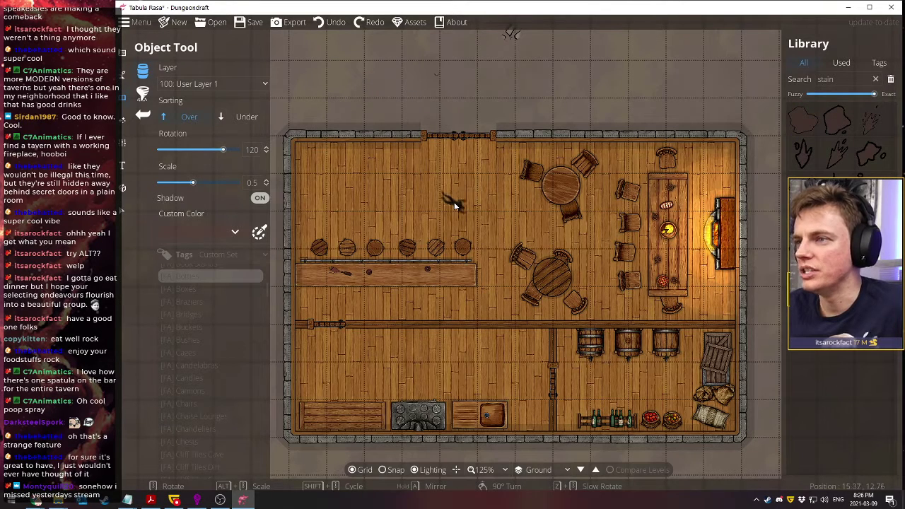
{"action": "scroll", "coordinate": [700, 230], "scroll_direction": "down", "scroll_amount": 6}
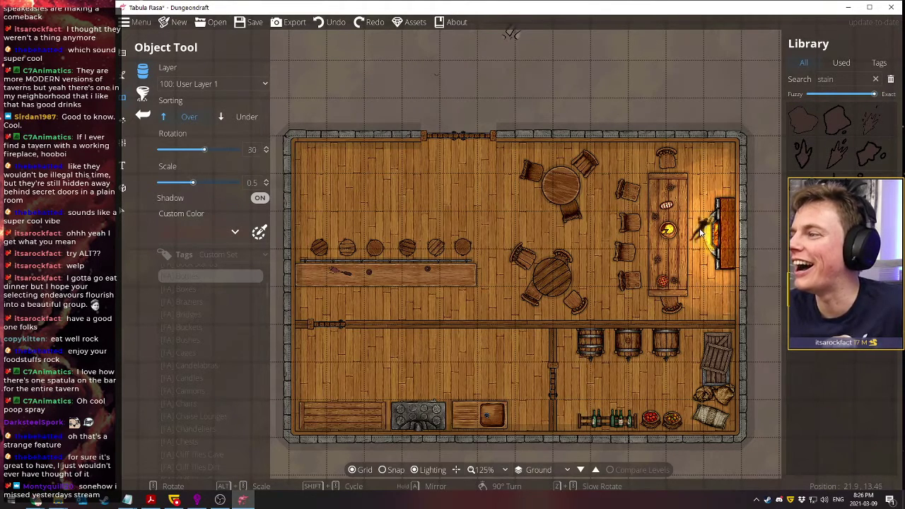
{"action": "scroll", "coordinate": [387, 191], "scroll_direction": "up", "scroll_amount": 1}
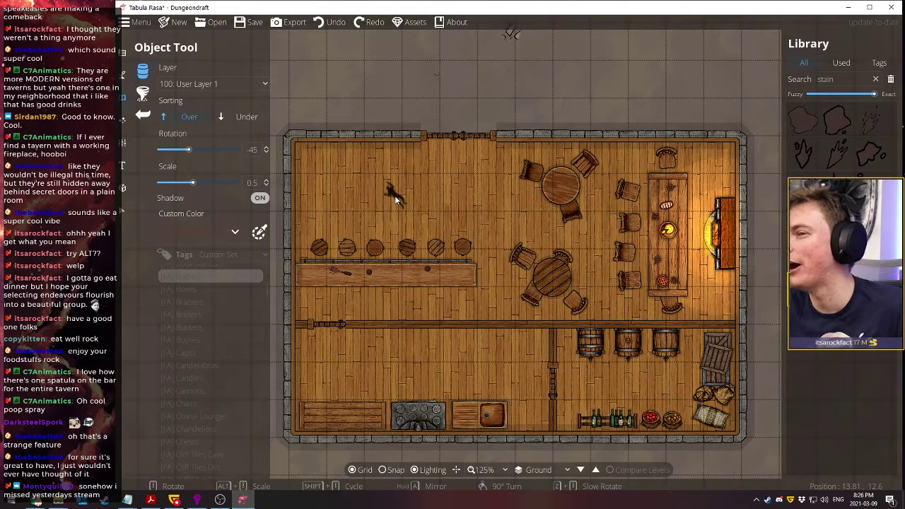
{"action": "scroll", "coordinate": [395, 197], "scroll_direction": "up", "scroll_amount": 2}
{"action": "left_click", "coordinate": [394, 196]}
{"action": "scroll", "coordinate": [506, 232], "scroll_direction": "up", "scroll_amount": 2}
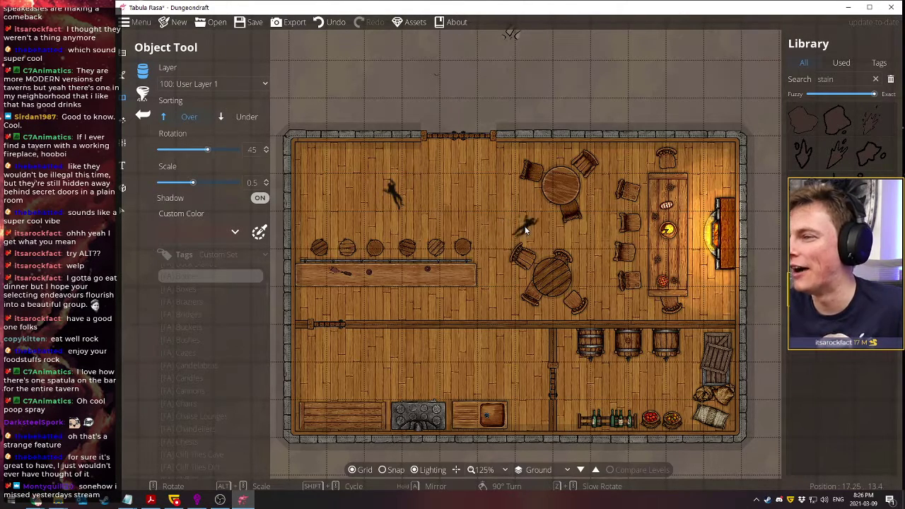
{"action": "left_click", "coordinate": [526, 230]}
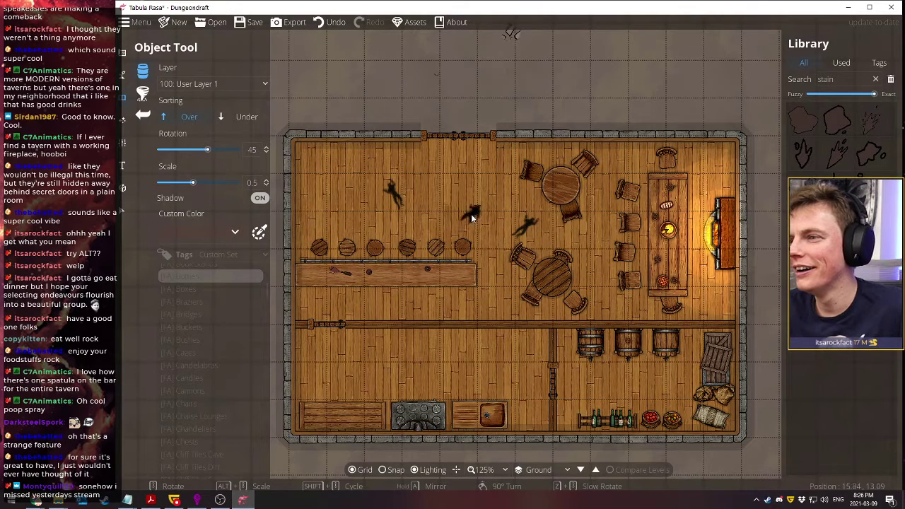
{"action": "left_click", "coordinate": [471, 213]}
{"action": "scroll", "coordinate": [422, 197], "scroll_direction": "up", "scroll_amount": 8}
{"action": "left_click", "coordinate": [425, 195]}
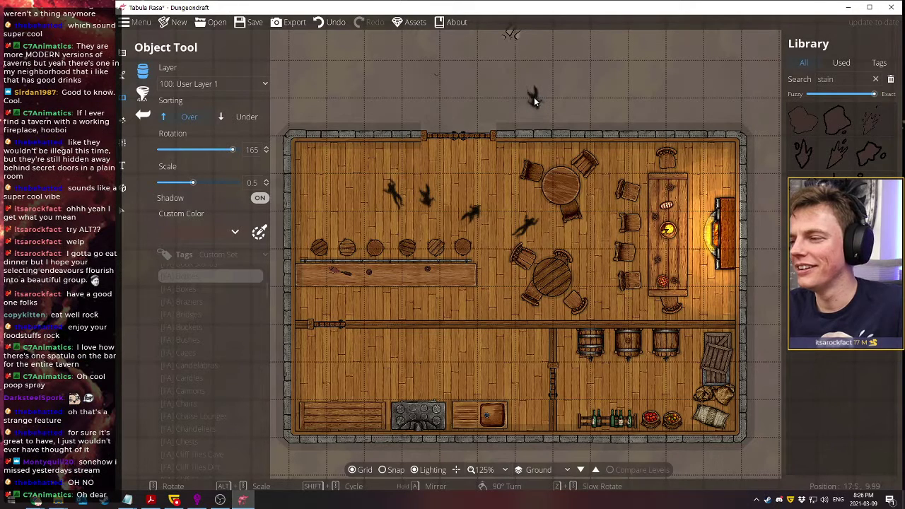
Undo the placement of the four dark stains on the tavern floor
{"action": "left_click", "coordinate": [324, 25]}
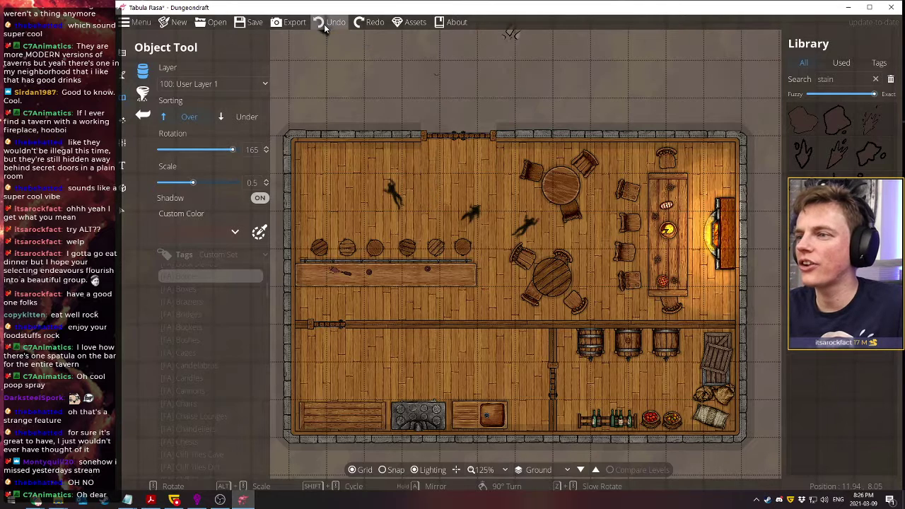
{"action": "left_click", "coordinate": [324, 25]}
{"action": "left_click", "coordinate": [324, 25]}
{"action": "left_click", "coordinate": [324, 25]}
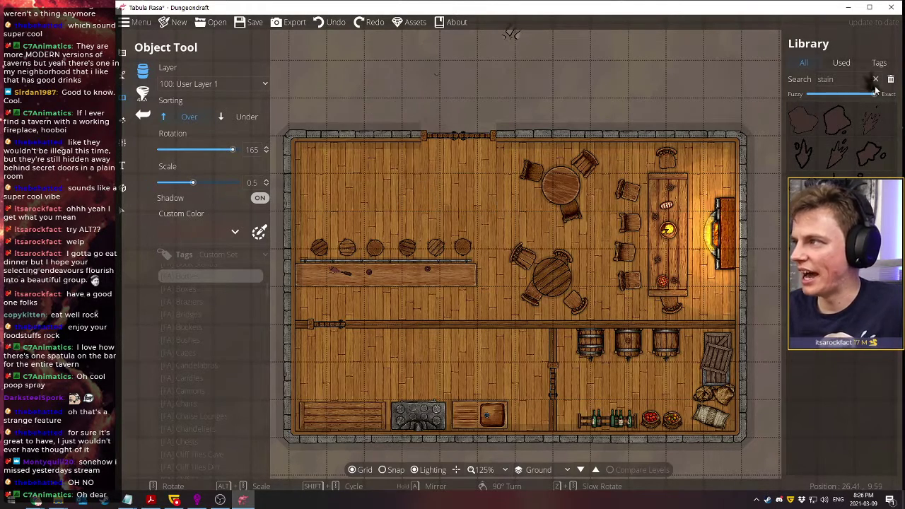
Clear the stain search from the full object library and restore the custom colour to full opacity
{"action": "left_click", "coordinate": [875, 62]}
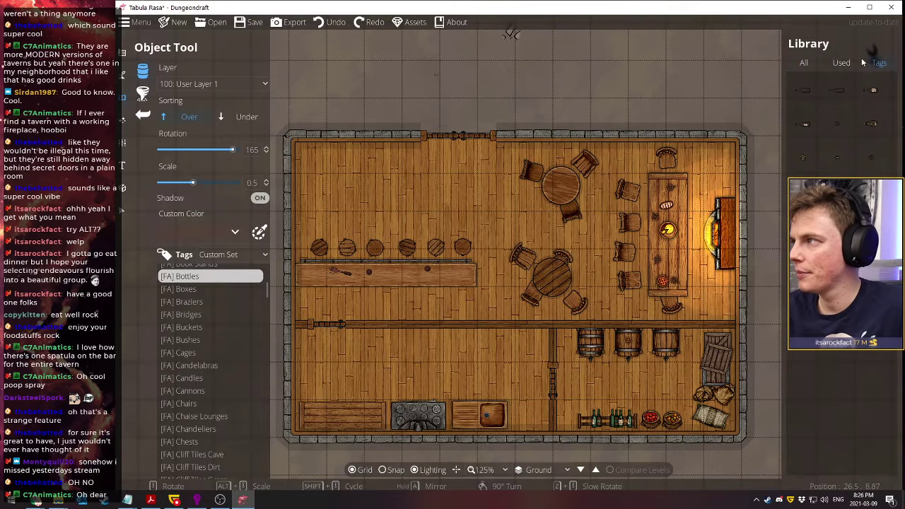
{"action": "left_click", "coordinate": [803, 63]}
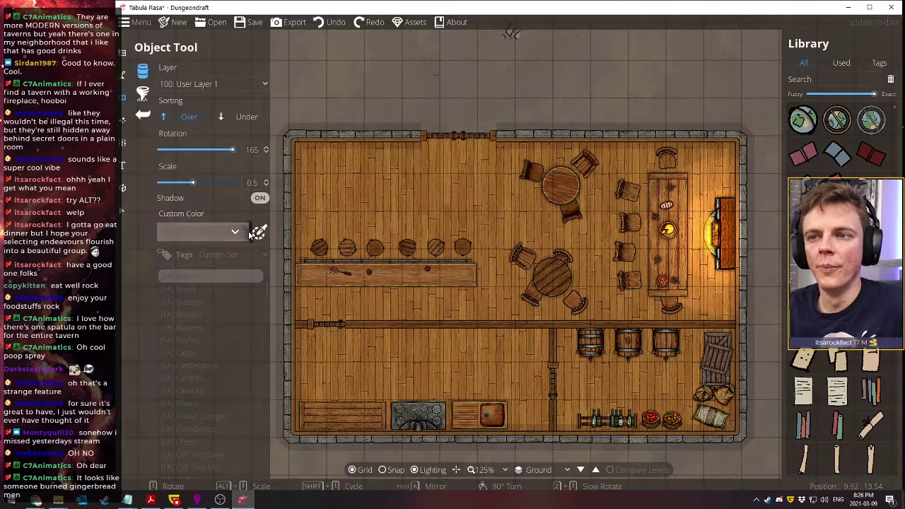
{"action": "left_click", "coordinate": [234, 231]}
{"action": "left_click_drag", "start_coordinate": [190, 449], "coordinate": [264, 447]}
{"action": "left_click", "coordinate": [282, 466]}
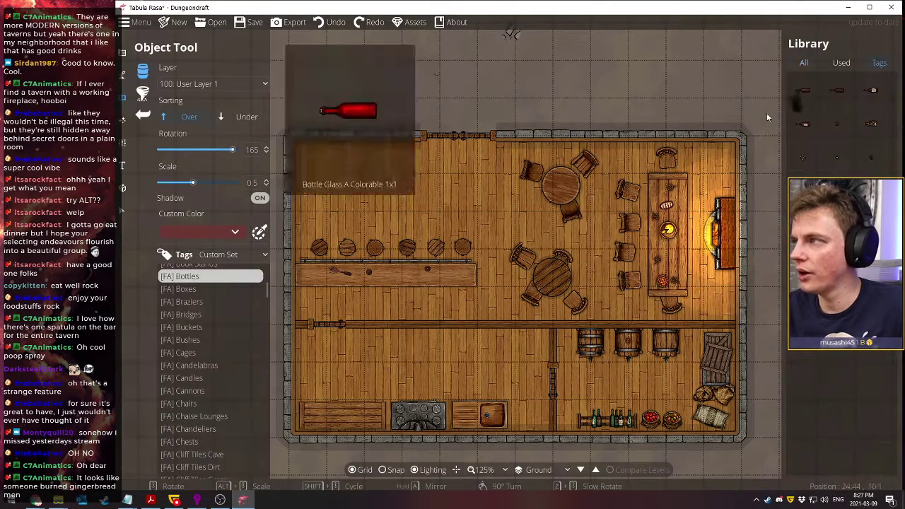
Browse the Basins, Bars, Armchairs and Appliances object tags for further tavern furnishings
{"action": "scroll", "coordinate": [207, 334], "scroll_direction": "up", "scroll_amount": 6}
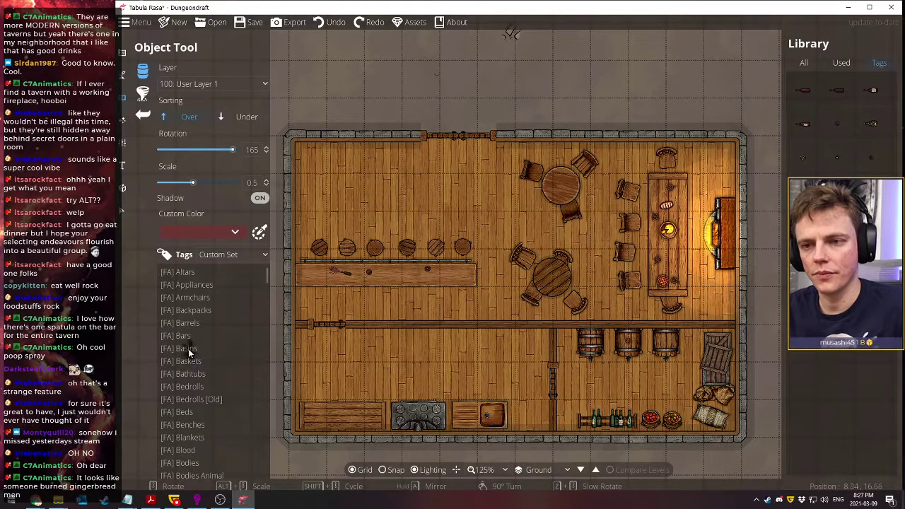
{"action": "left_click", "coordinate": [188, 349]}
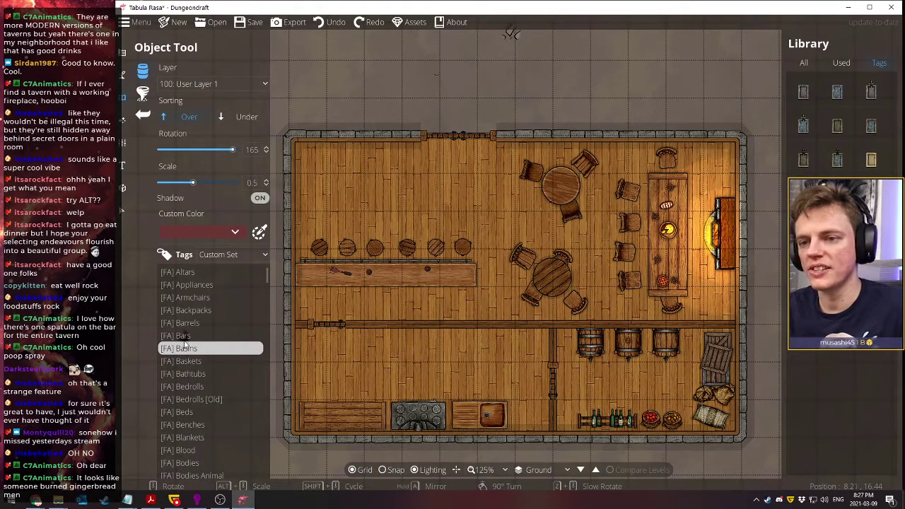
{"action": "left_click", "coordinate": [183, 338]}
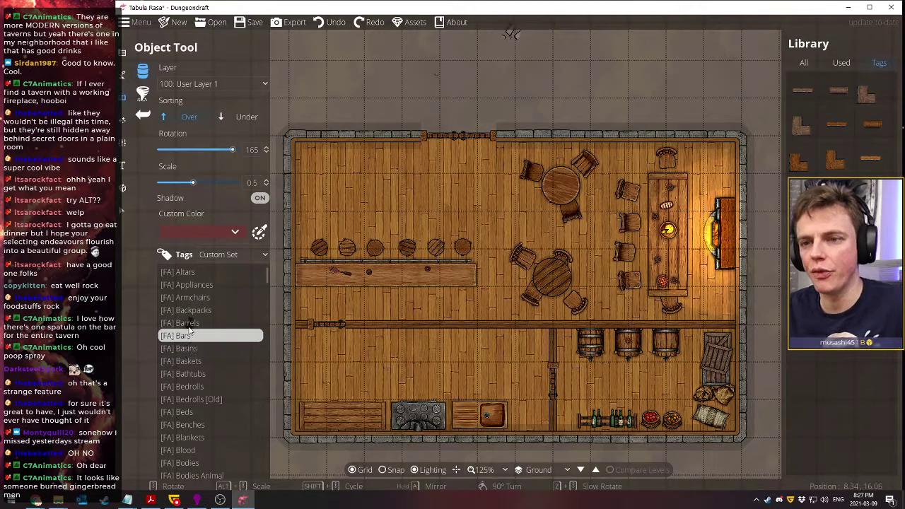
{"action": "left_click", "coordinate": [194, 299]}
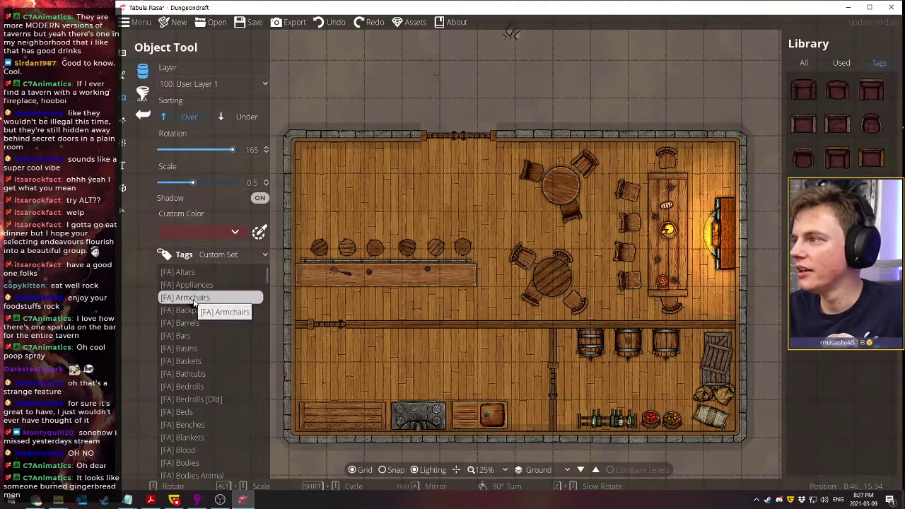
{"action": "left_click", "coordinate": [194, 286]}
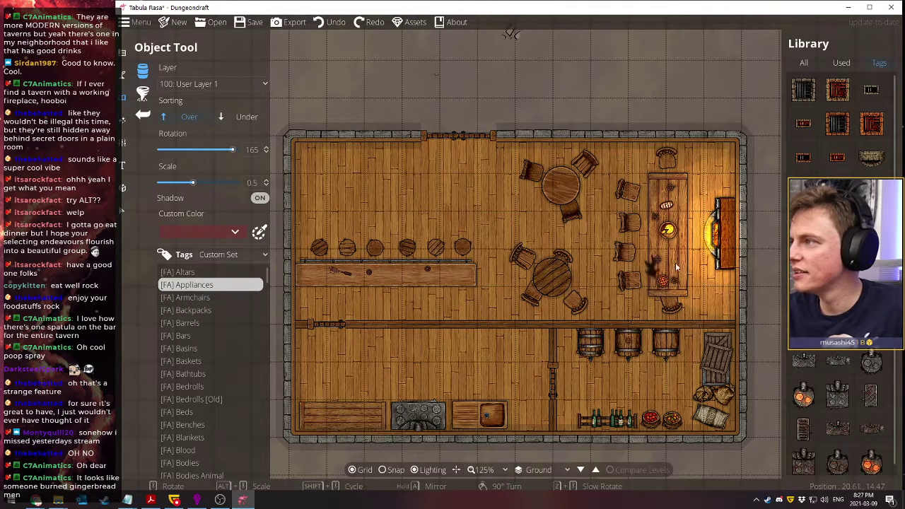
{"action": "mouse_move", "coordinate": [807, 262]}
{"action": "scroll", "coordinate": [806, 262], "scroll_direction": "up", "scroll_amount": 1}
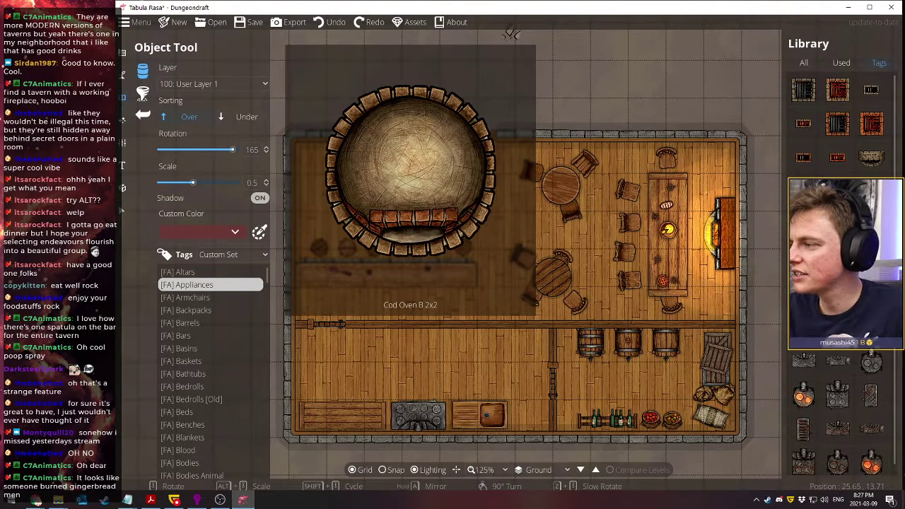
{"action": "mouse_move", "coordinate": [839, 226]}
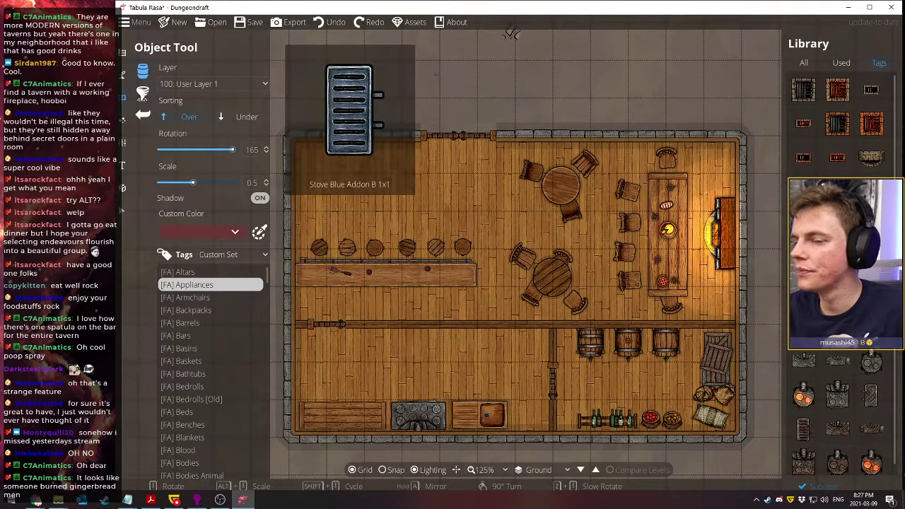
Pick a round top-view barrel from the Barrels tag and set its scale to 0.8 and rotation to -135
{"action": "left_click", "coordinate": [193, 323]}
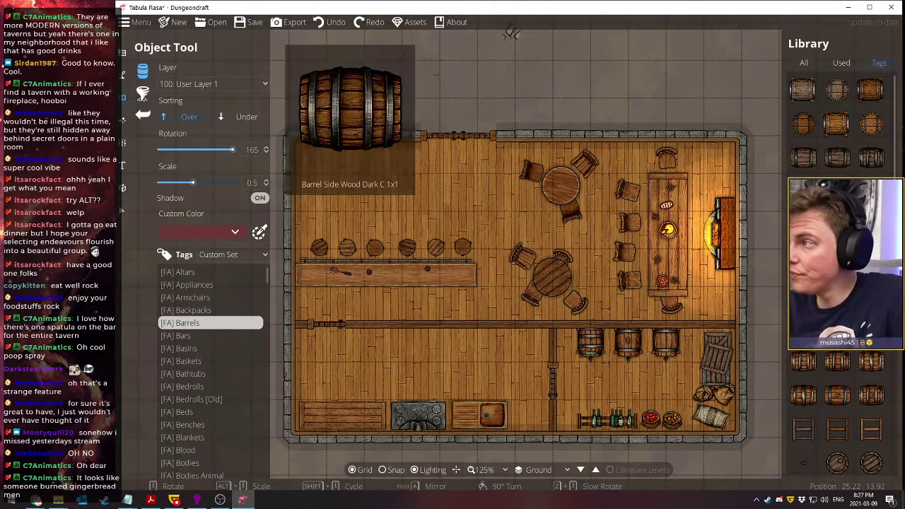
{"action": "mouse_move", "coordinate": [802, 92]}
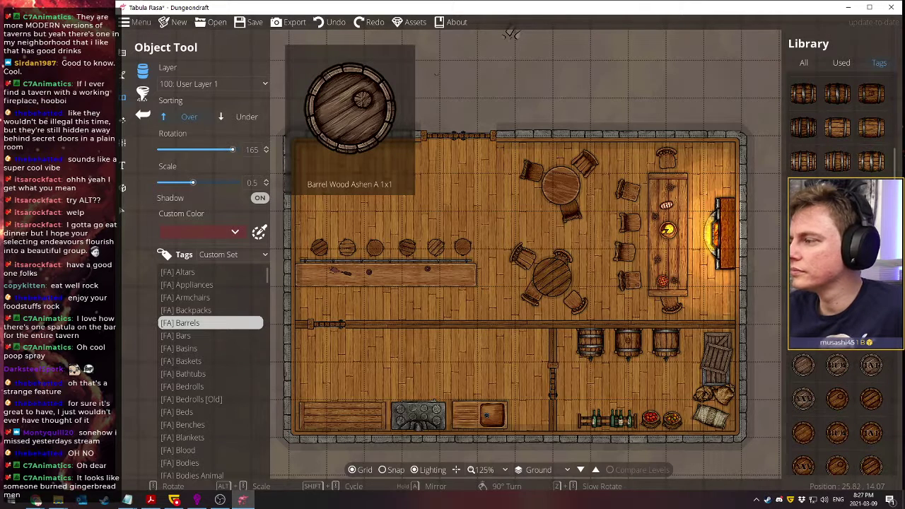
{"action": "scroll", "coordinate": [803, 261], "scroll_direction": "down", "scroll_amount": 3}
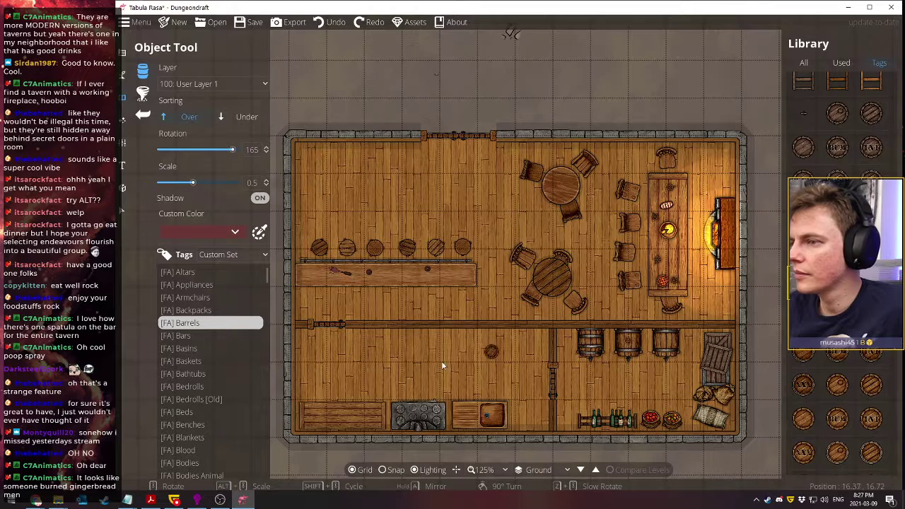
{"action": "scroll", "coordinate": [410, 350], "scroll_direction": "up", "scroll_amount": 3}
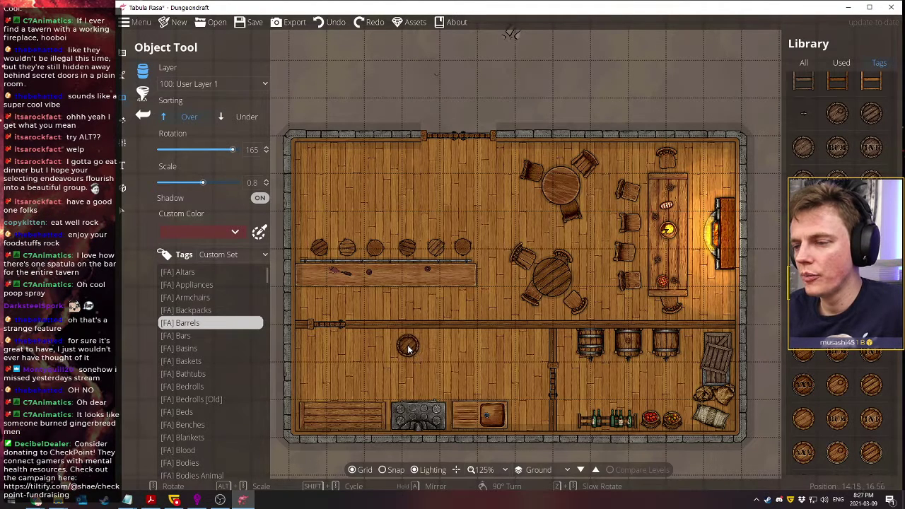
{"action": "scroll", "coordinate": [407, 346], "scroll_direction": "up", "scroll_amount": 3}
{"action": "scroll", "coordinate": [395, 345], "scroll_direction": "up", "scroll_amount": 1}
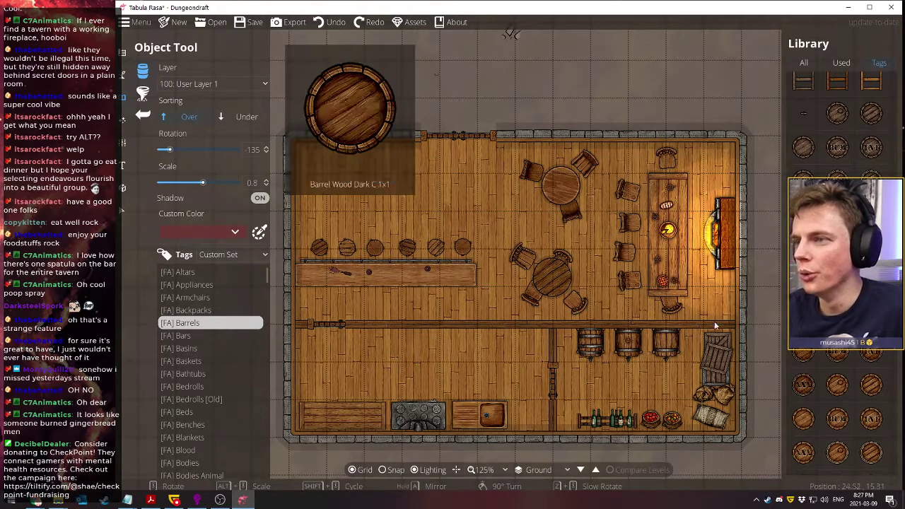
Place a round top-view barrel at scale 0.3 and rotation -165 on the left end of the kitchen's long wooden counter
{"action": "scroll", "coordinate": [838, 276], "scroll_direction": "down", "scroll_amount": 3}
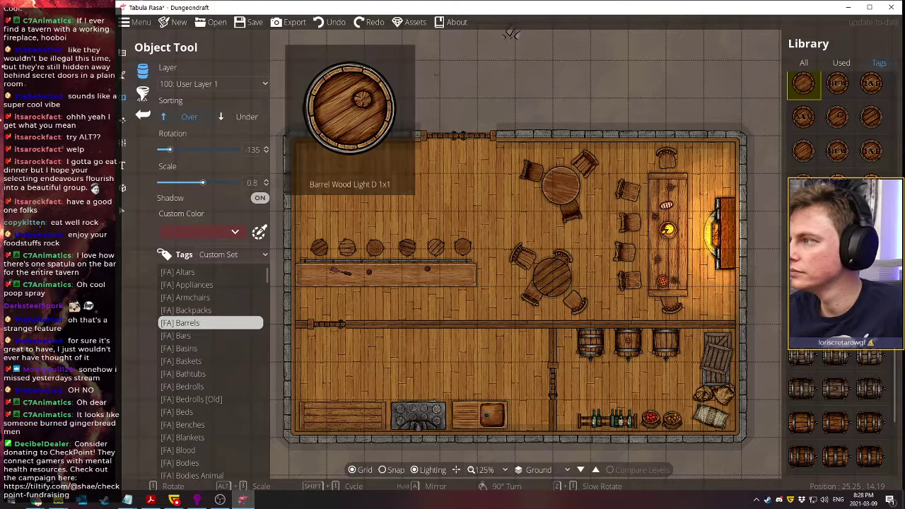
{"action": "scroll", "coordinate": [837, 276], "scroll_direction": "up", "scroll_amount": 3}
{"action": "scroll", "coordinate": [803, 133], "scroll_direction": "down", "scroll_amount": 1}
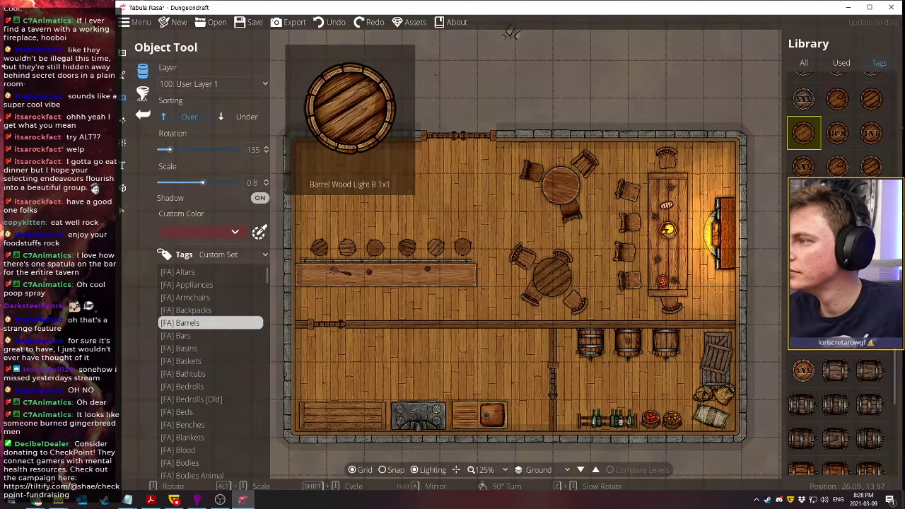
{"action": "scroll", "coordinate": [803, 133], "scroll_direction": "down", "scroll_amount": 1}
{"action": "scroll", "coordinate": [803, 133], "scroll_direction": "down", "scroll_amount": 3}
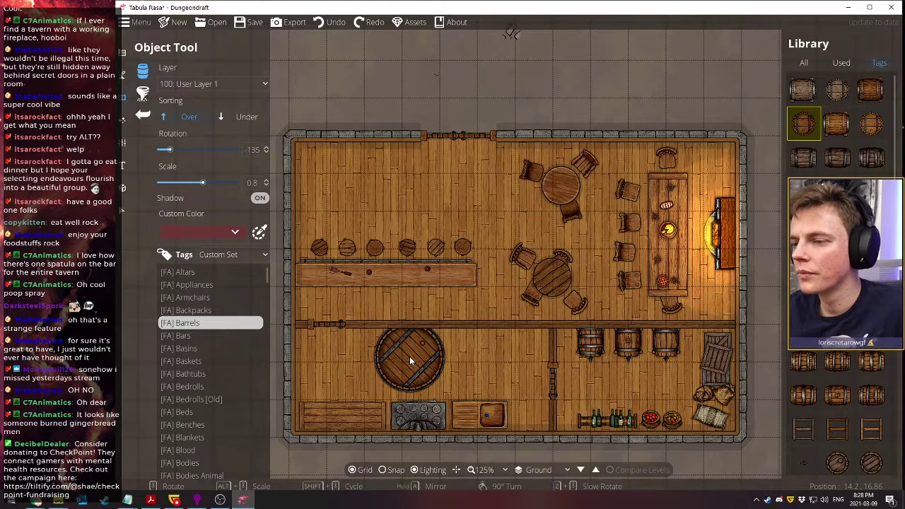
{"action": "scroll", "coordinate": [409, 357], "scroll_direction": "down", "scroll_amount": 5, "text": "alt"}
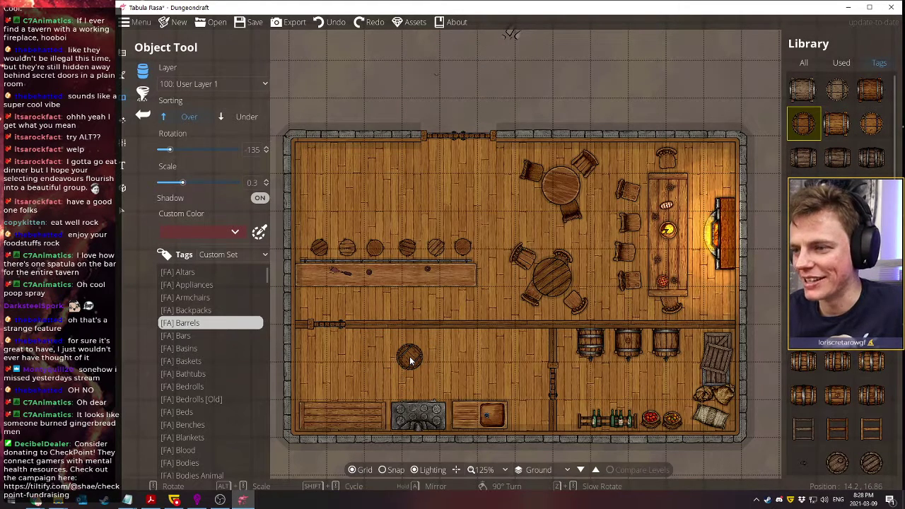
{"action": "scroll", "coordinate": [409, 358], "scroll_direction": "up", "scroll_amount": 8}
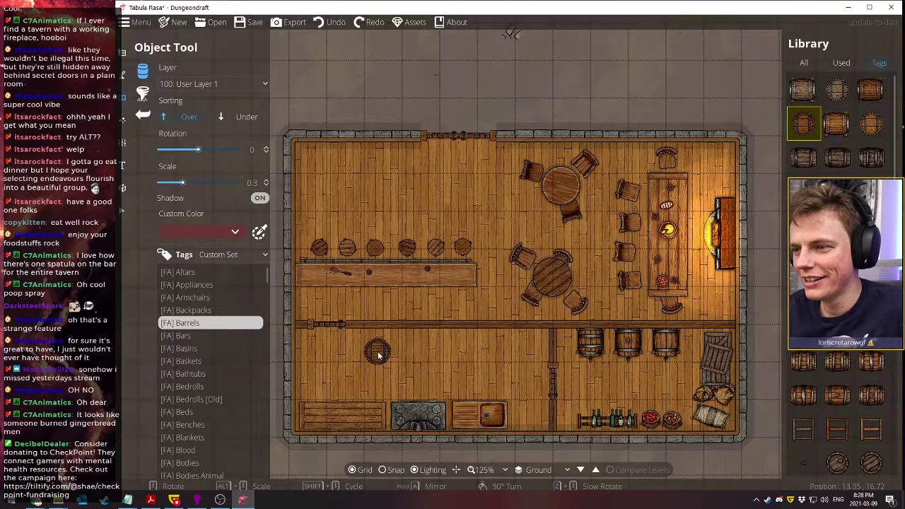
{"action": "scroll", "coordinate": [388, 348], "scroll_direction": "up", "scroll_amount": 2}
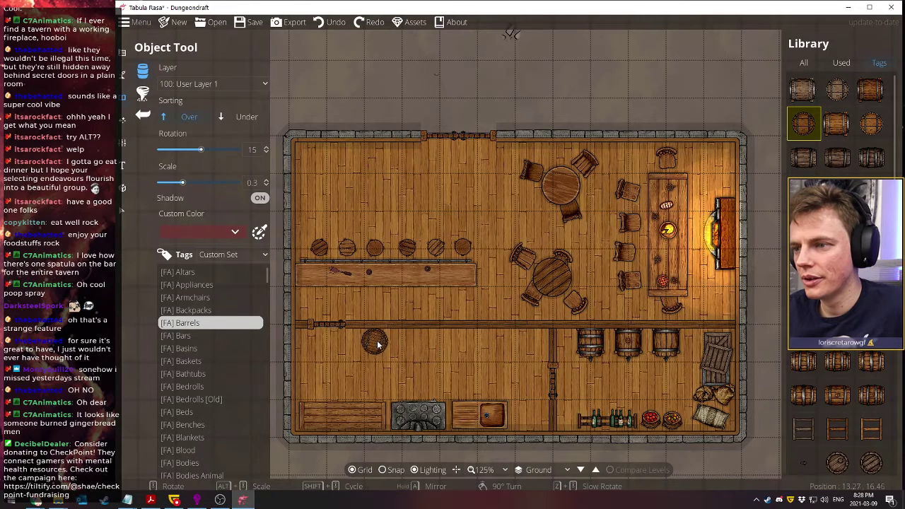
{"action": "scroll", "coordinate": [332, 414], "scroll_direction": "up", "scroll_amount": 3}
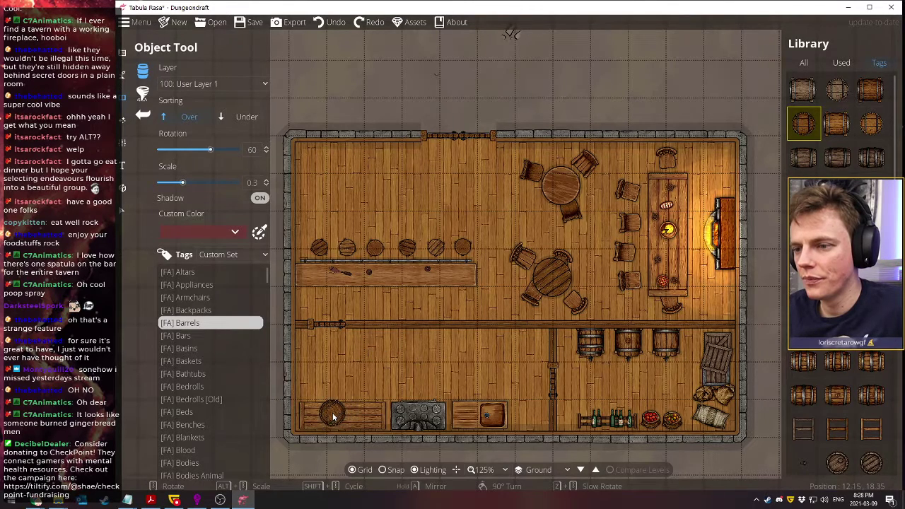
{"action": "scroll", "coordinate": [332, 412], "scroll_direction": "down", "scroll_amount": 16}
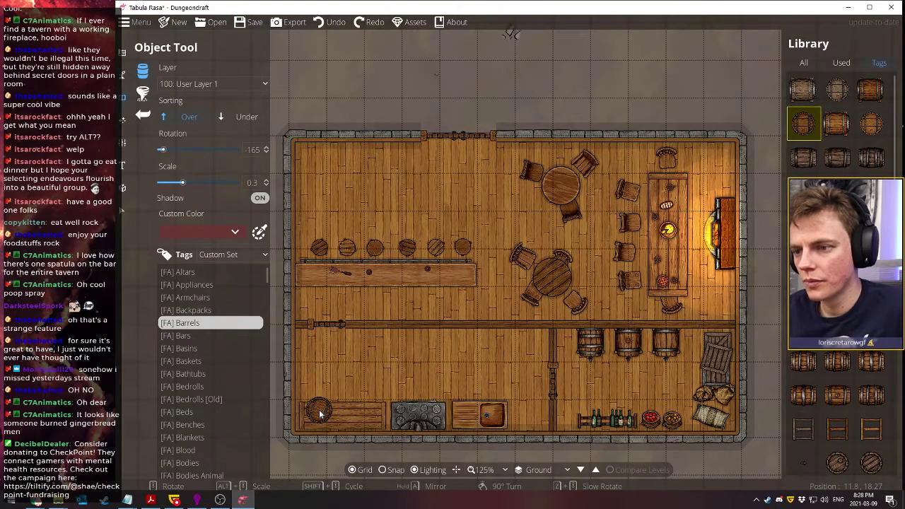
{"action": "left_click", "coordinate": [320, 413]}
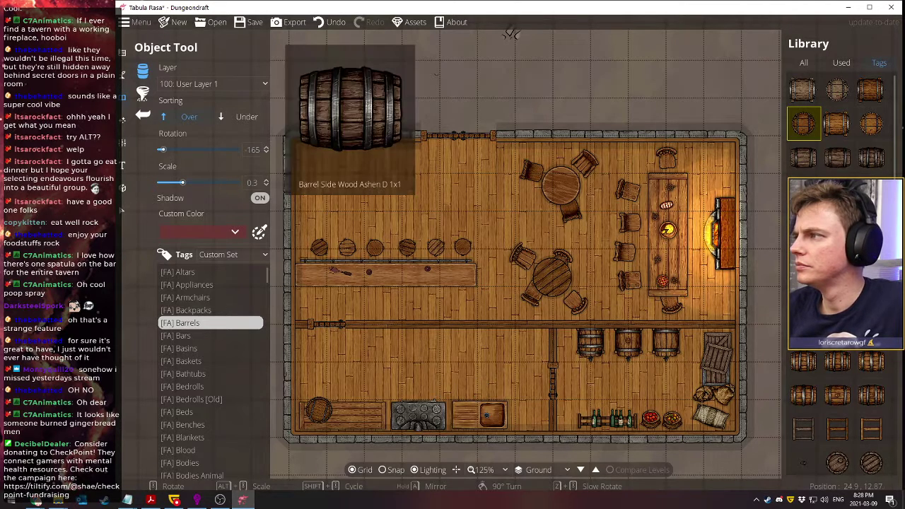
Pick the round candle object beside Candle Flame A from the [FA] Candles tag and set its scale to 0.5
{"action": "scroll", "coordinate": [197, 332], "scroll_direction": "down", "scroll_amount": 2}
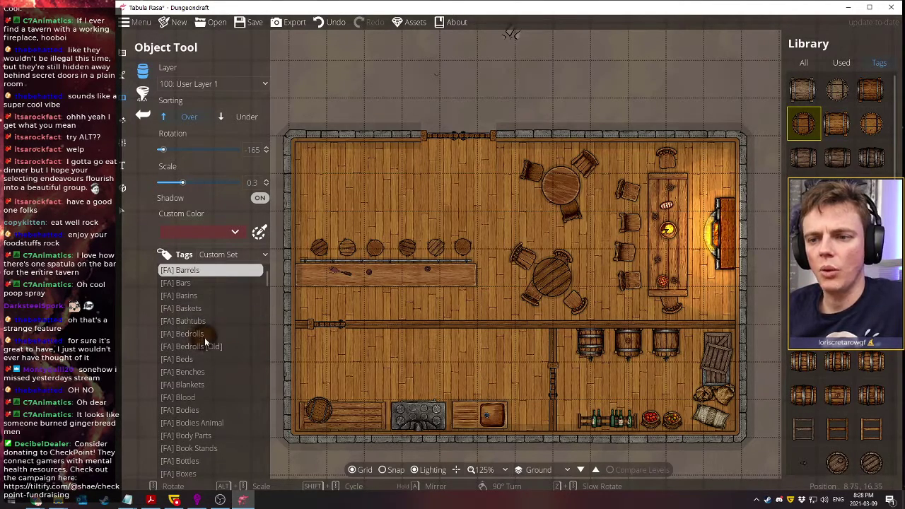
{"action": "scroll", "coordinate": [198, 354], "scroll_direction": "down", "scroll_amount": 4}
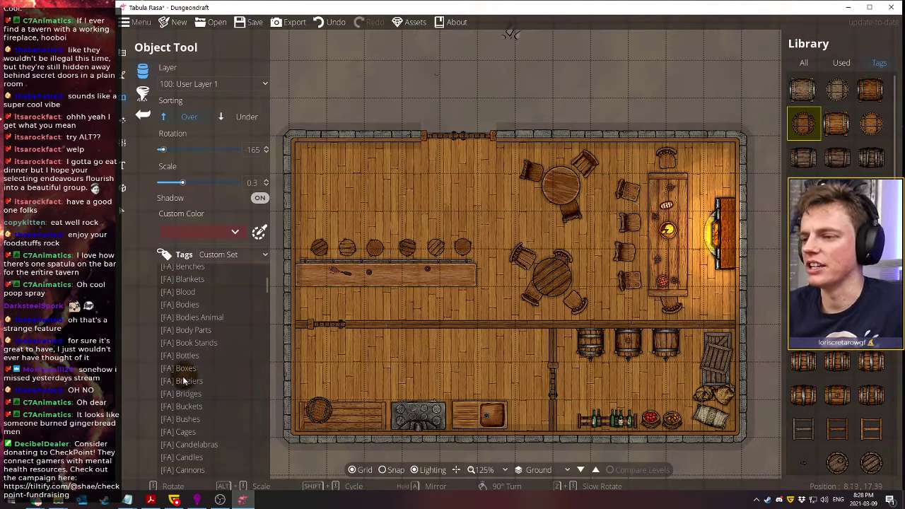
{"action": "scroll", "coordinate": [198, 396], "scroll_direction": "down", "scroll_amount": 3}
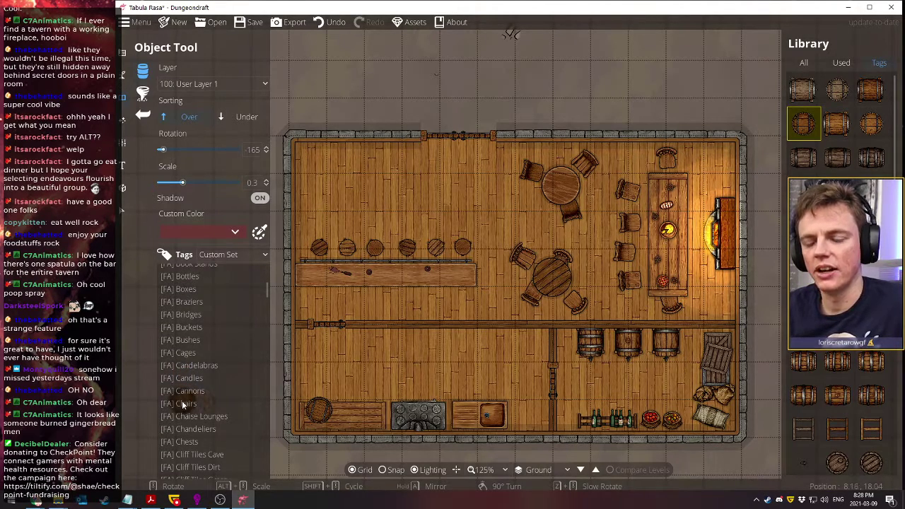
{"action": "left_click", "coordinate": [189, 379]}
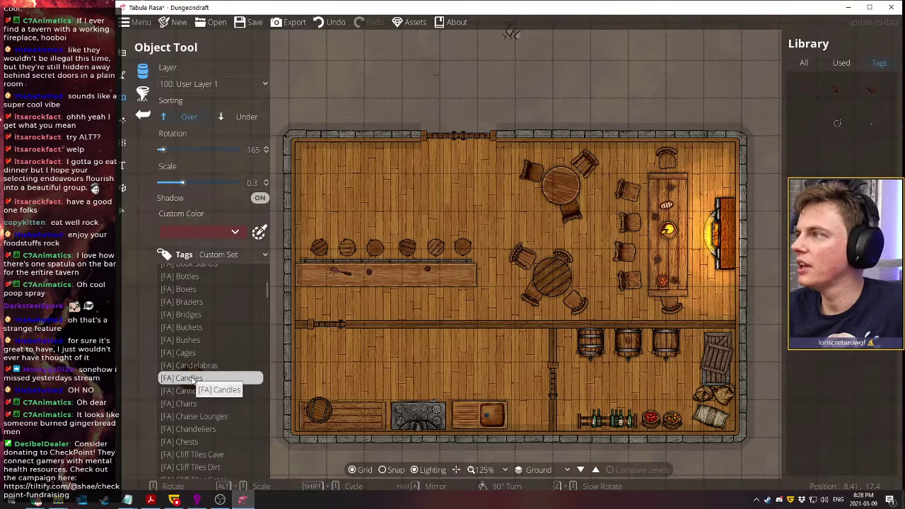
{"action": "mouse_move", "coordinate": [840, 124]}
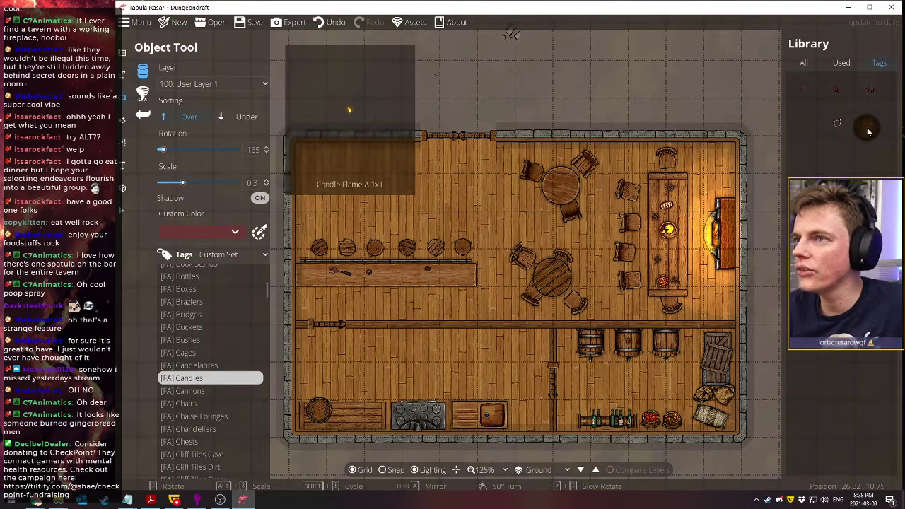
{"action": "left_click", "coordinate": [837, 126]}
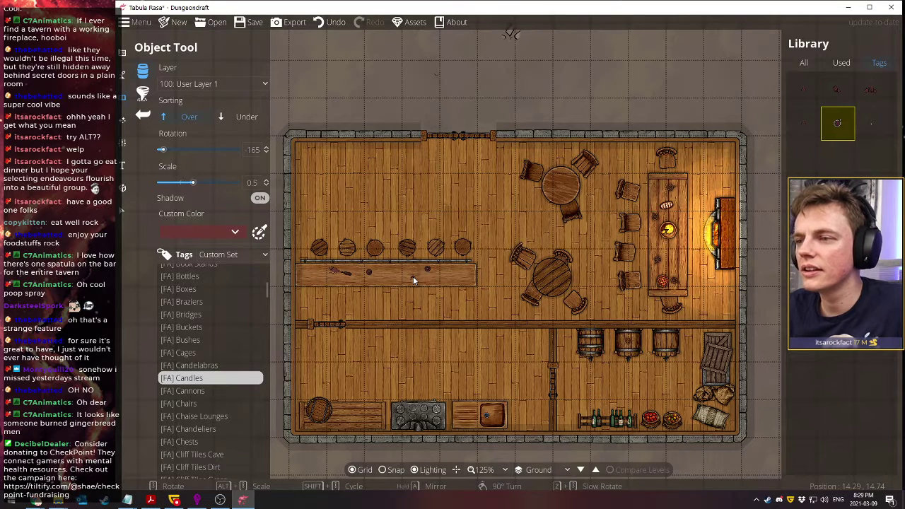
Try the green and pale yellow presets on the candle, set its scale to 0.6, and mix custom golden yellow dfb81e
{"action": "left_click", "coordinate": [235, 232]}
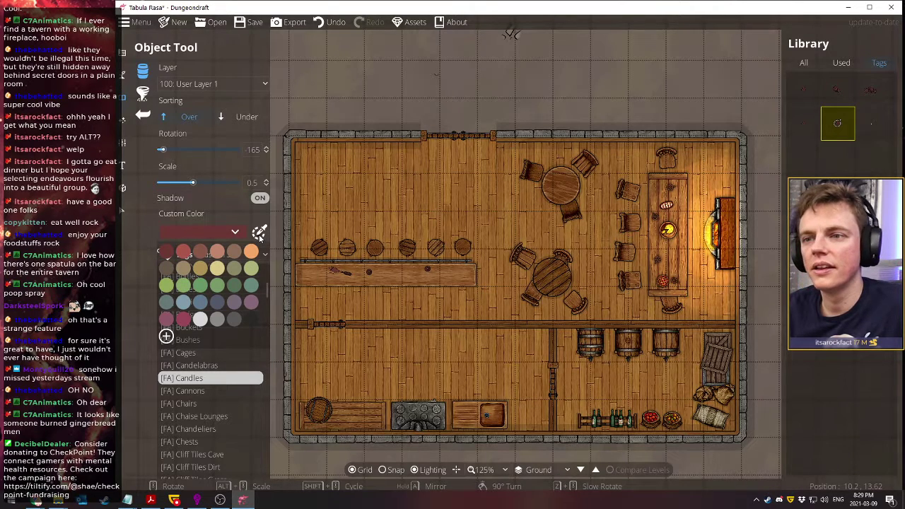
{"action": "left_click", "coordinate": [200, 286]}
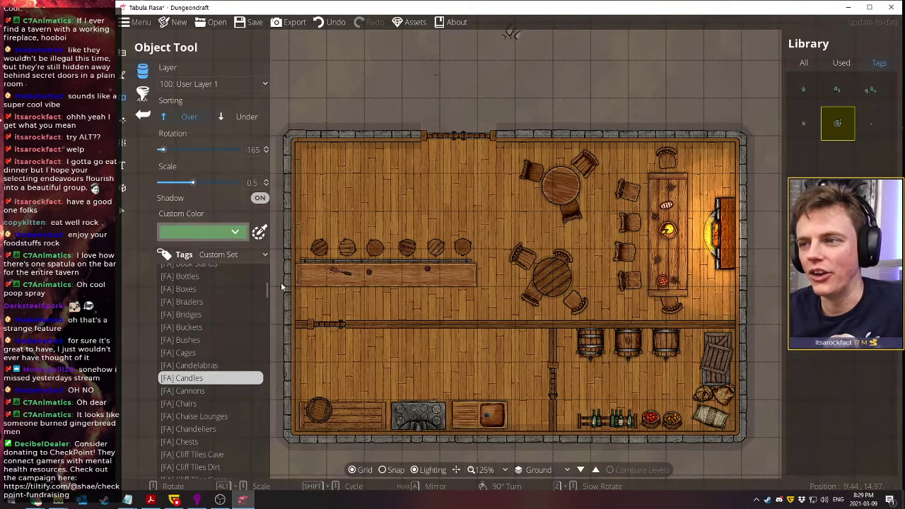
{"action": "left_click", "coordinate": [235, 234]}
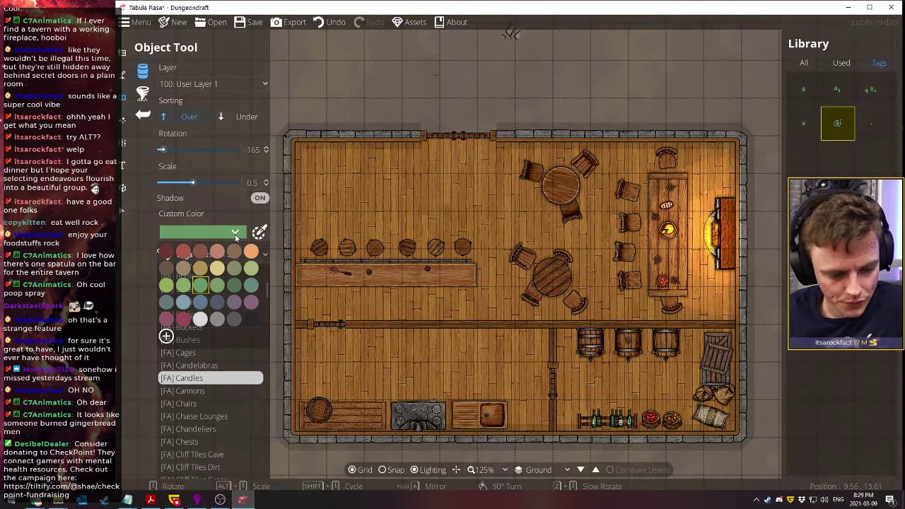
{"action": "left_click", "coordinate": [218, 269]}
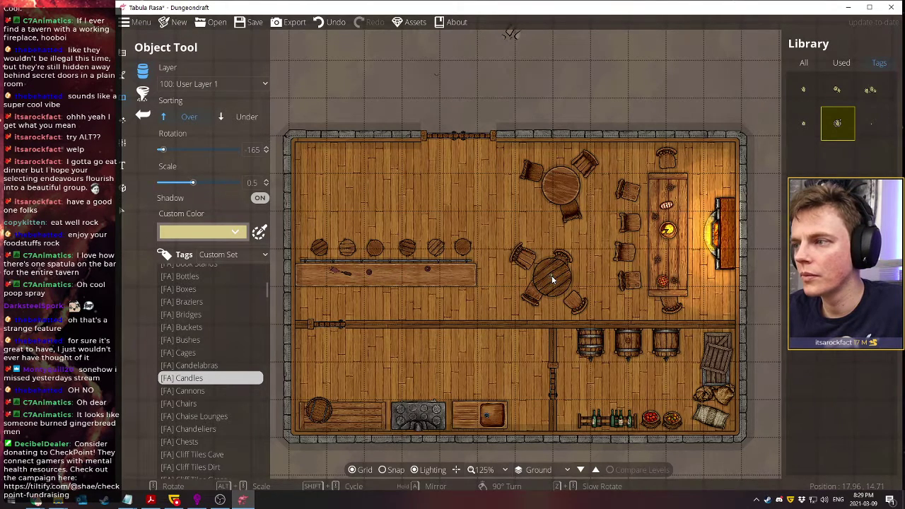
{"action": "scroll", "coordinate": [553, 280], "scroll_direction": "up", "scroll_amount": 1, "text": "alt"}
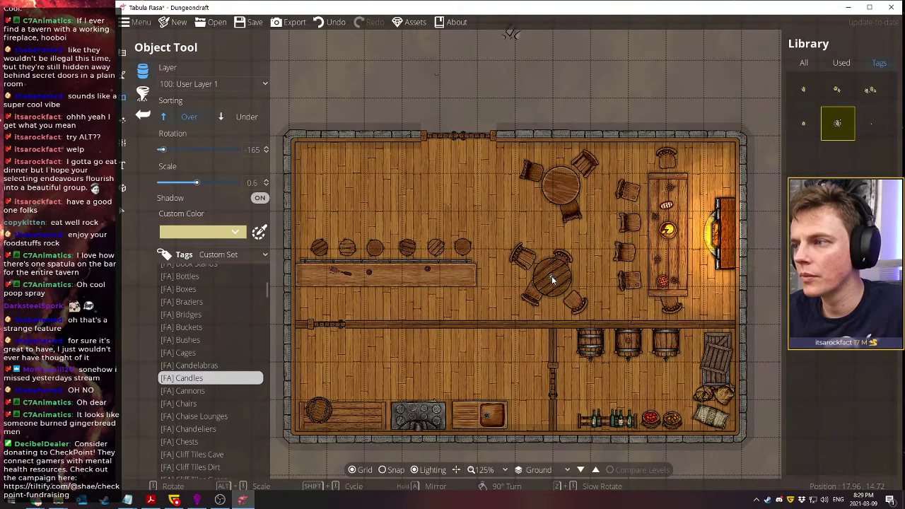
{"action": "left_click", "coordinate": [258, 234]}
{"action": "left_click_drag", "start_coordinate": [270, 259], "coordinate": [265, 261]}
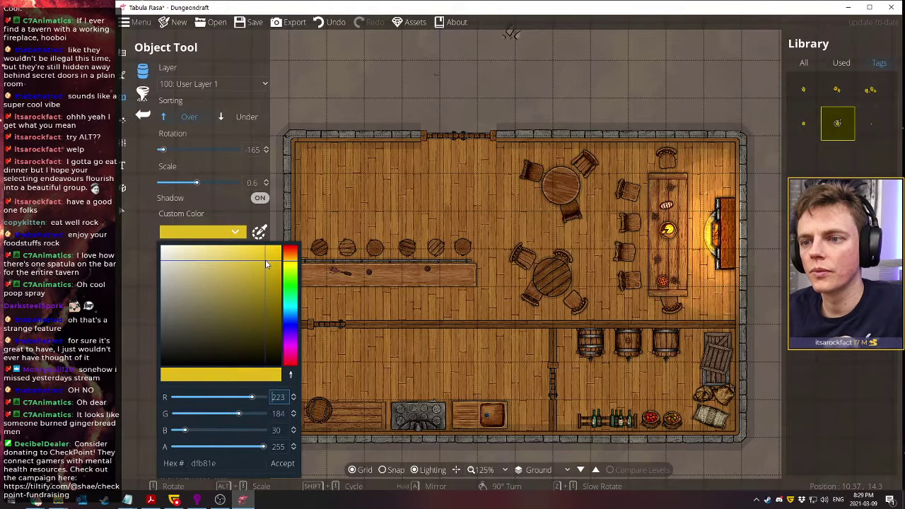
Undo the candle placed on the lower round table and set the candle's custom color to pale yellow
{"action": "left_click", "coordinate": [554, 277]}
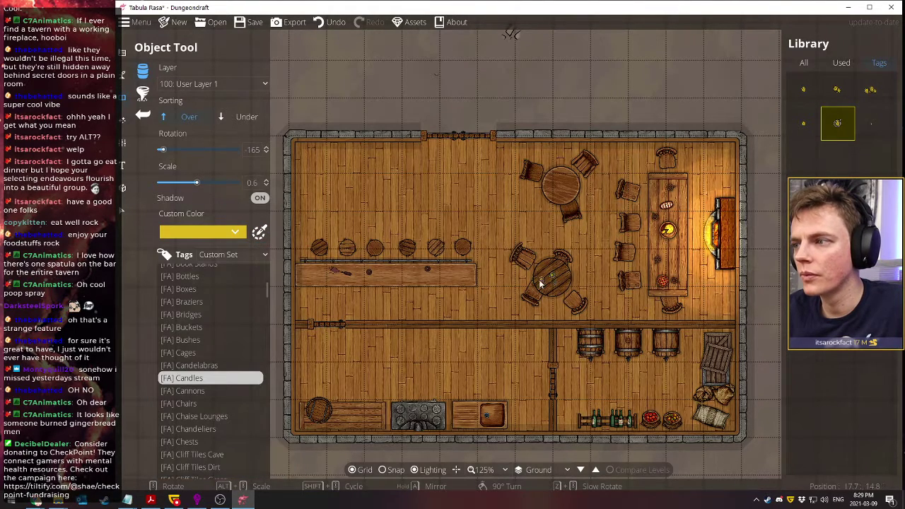
{"action": "left_click", "coordinate": [330, 22]}
{"action": "left_click", "coordinate": [236, 232]}
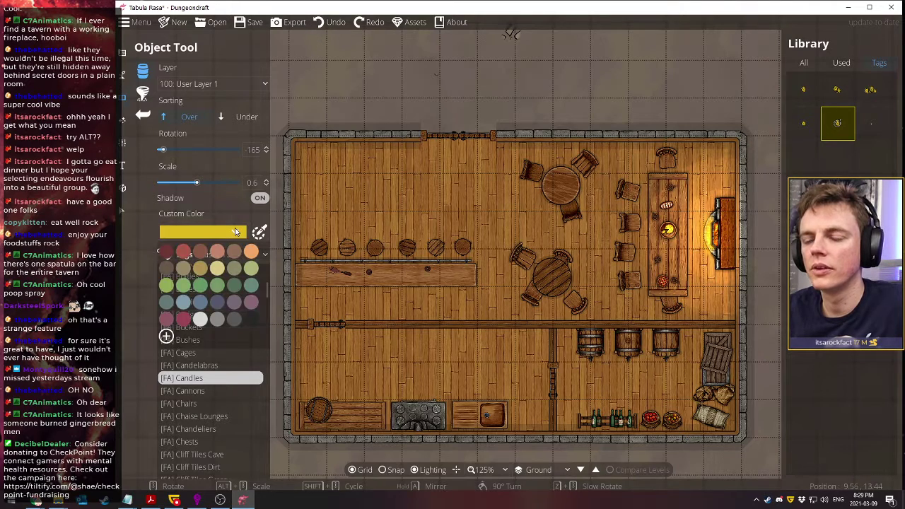
{"action": "left_click", "coordinate": [219, 269]}
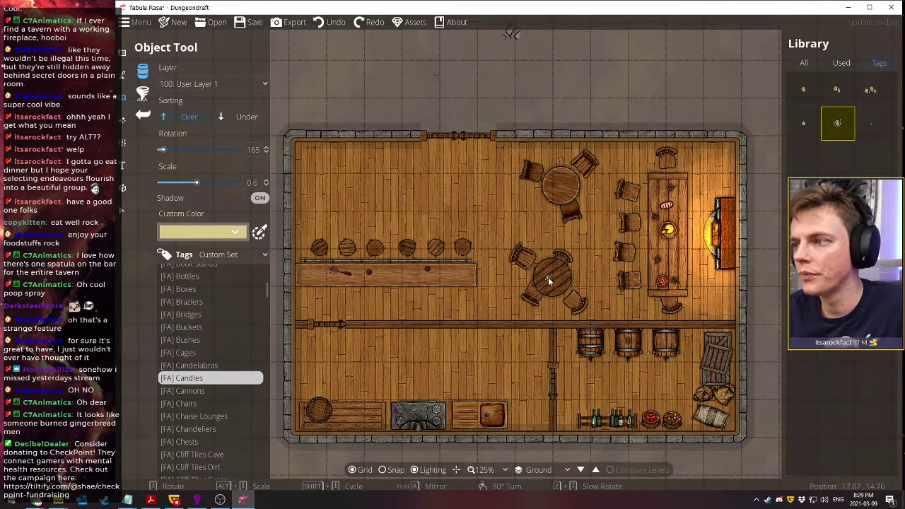
Hide the grid and place a candle at scale 0.6 in the centre of each round table, giving each a different rotation
{"action": "left_click", "coordinate": [485, 470]}
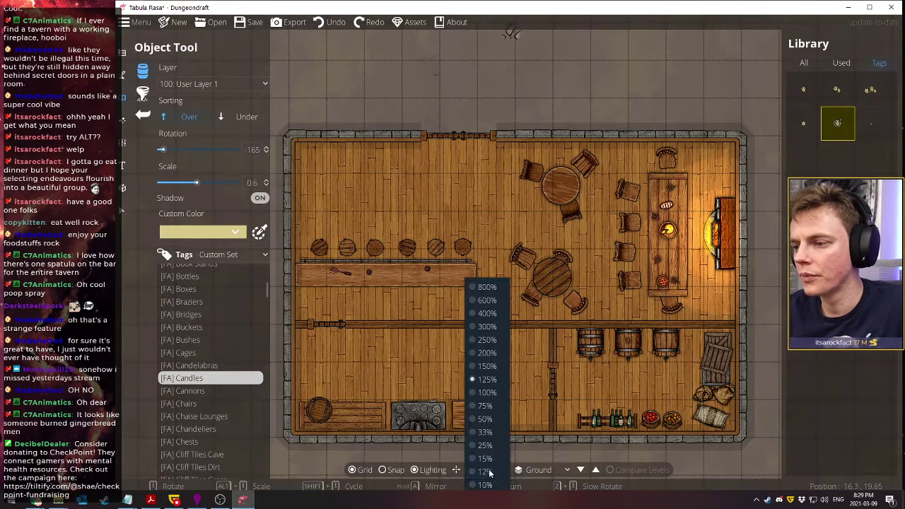
{"action": "left_click", "coordinate": [488, 341]}
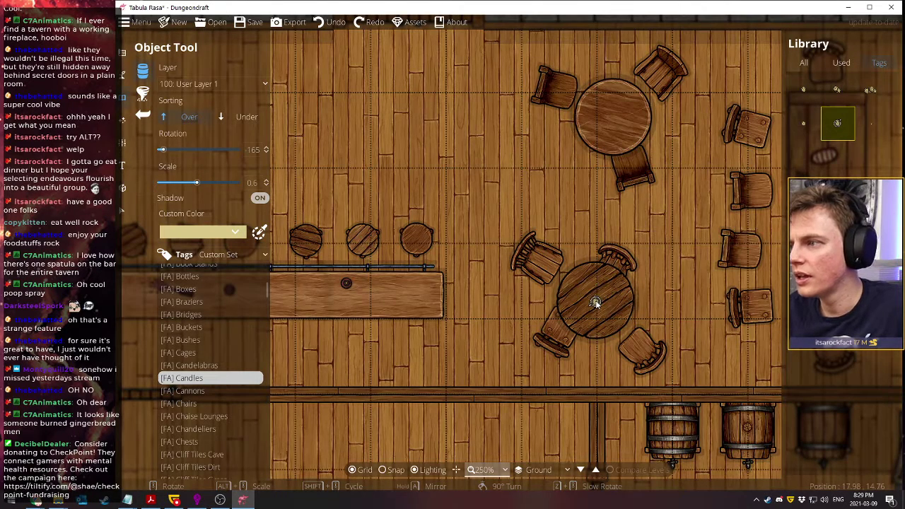
{"action": "left_click", "coordinate": [354, 470]}
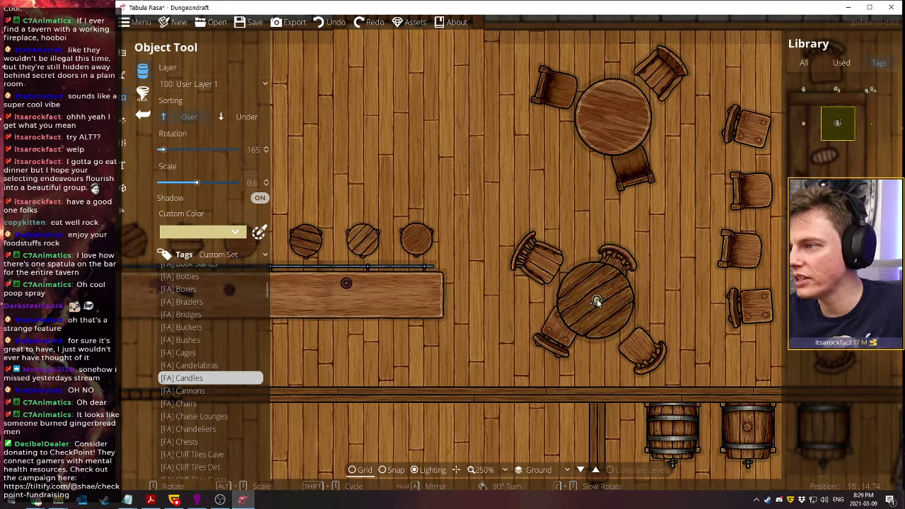
{"action": "scroll", "coordinate": [596, 301], "scroll_direction": "up", "scroll_amount": 6}
{"action": "scroll", "coordinate": [596, 301], "scroll_direction": "down", "scroll_amount": 3}
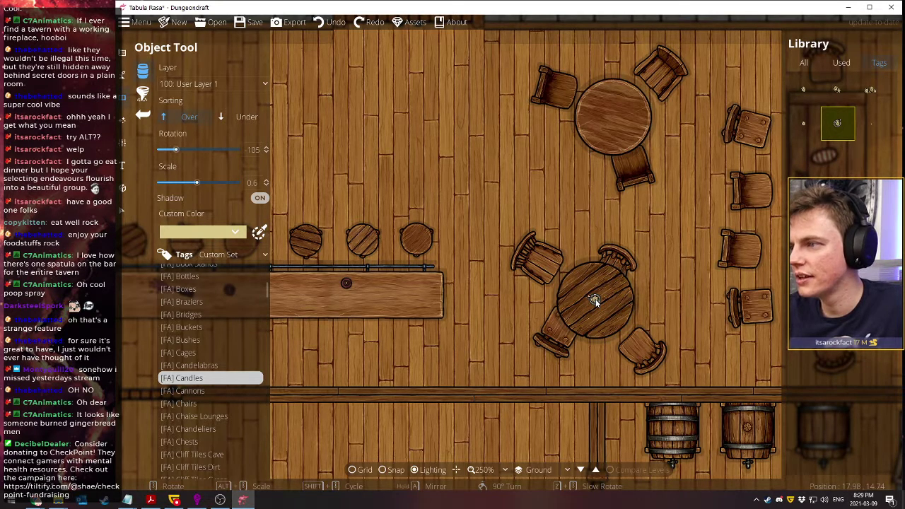
{"action": "left_click", "coordinate": [595, 298]}
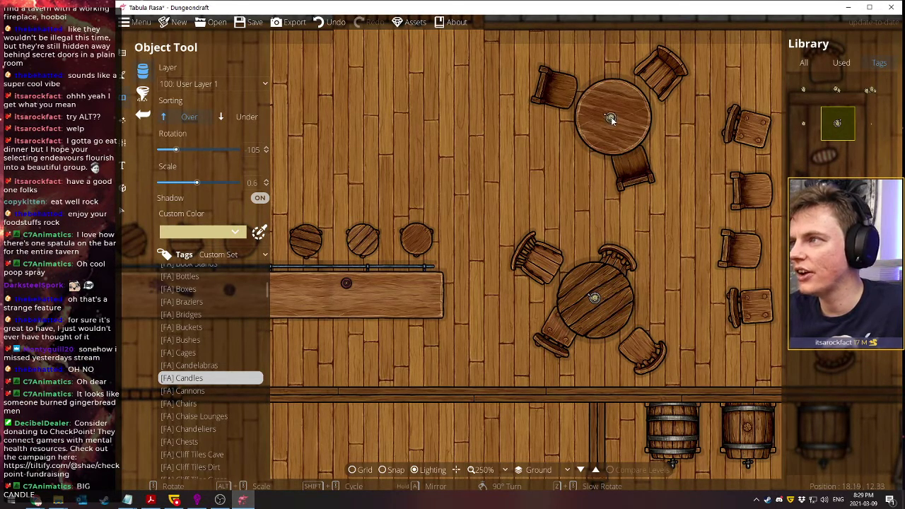
{"action": "scroll", "coordinate": [613, 121], "scroll_direction": "down", "scroll_amount": 10}
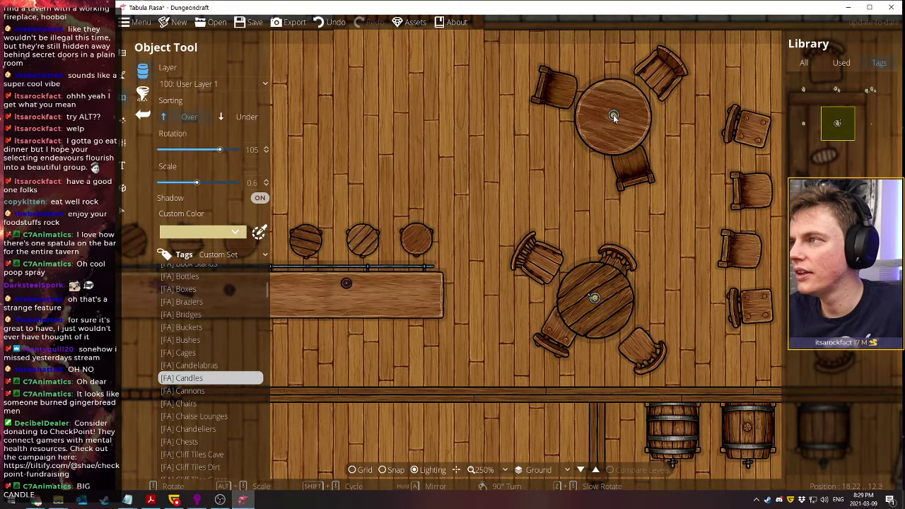
{"action": "left_click", "coordinate": [614, 119]}
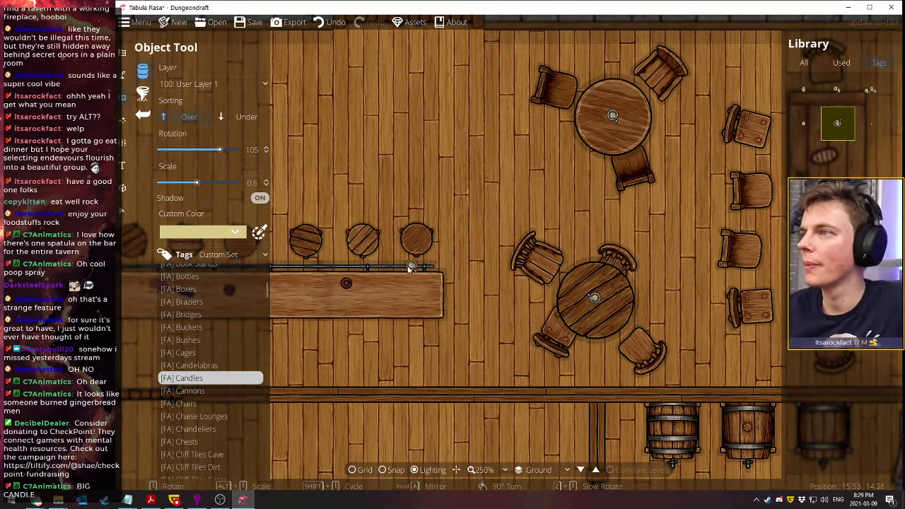
Add a small, soft warm light with range 2.5 and intensity 1 over the candle on each round table
{"action": "left_click", "coordinate": [126, 120]}
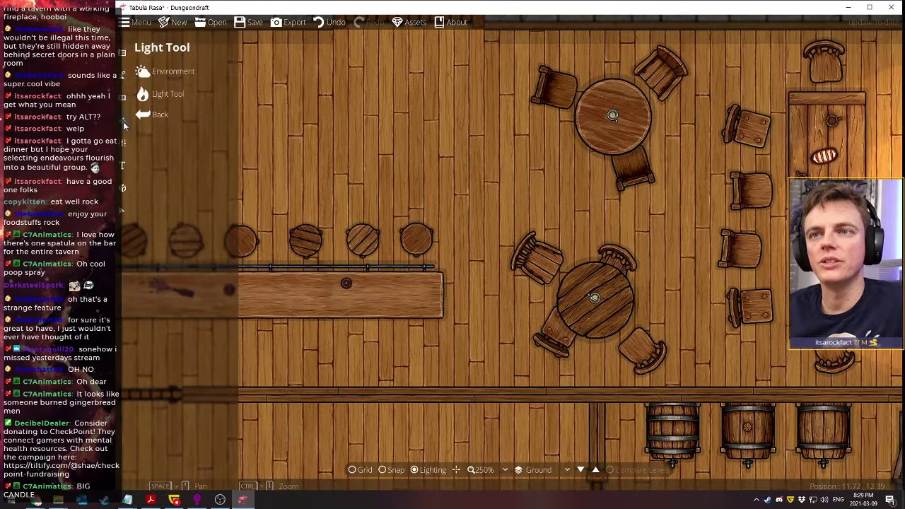
{"action": "left_click", "coordinate": [168, 95]}
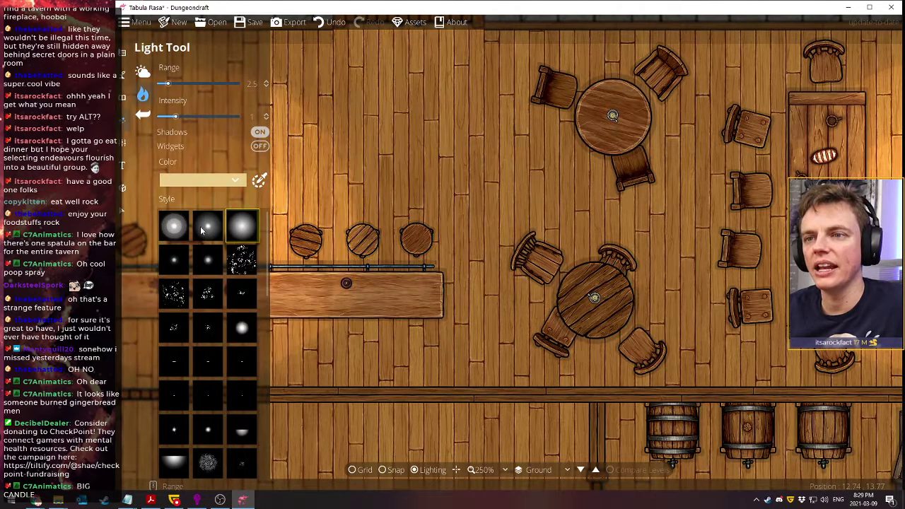
{"action": "left_click", "coordinate": [174, 265]}
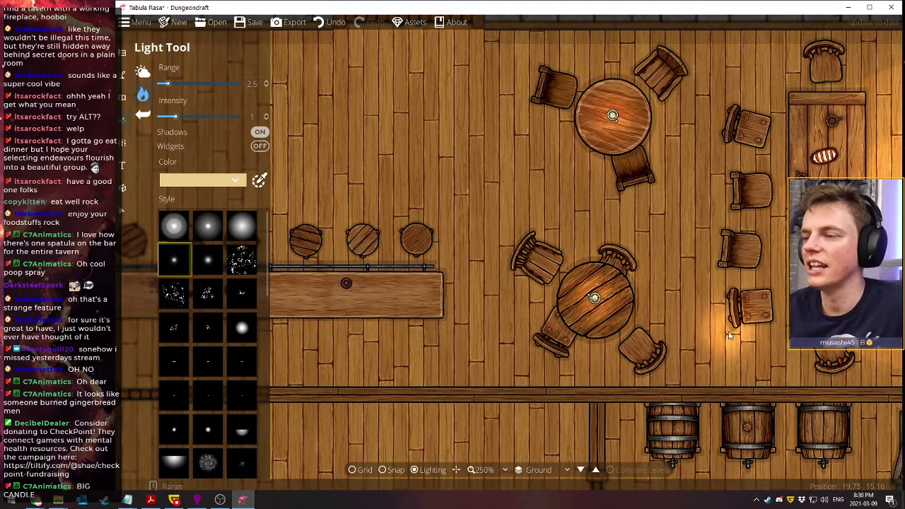
Tint the map's ambient light dark red (a91e1e) and view the whole tavern at 125%
{"action": "left_click", "coordinate": [142, 72]}
{"action": "left_click", "coordinate": [205, 84]}
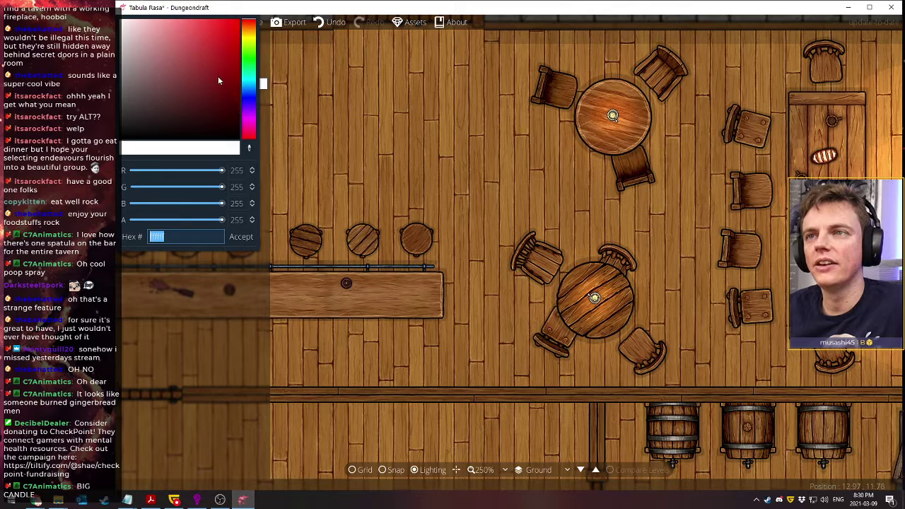
{"action": "left_click", "coordinate": [219, 63]}
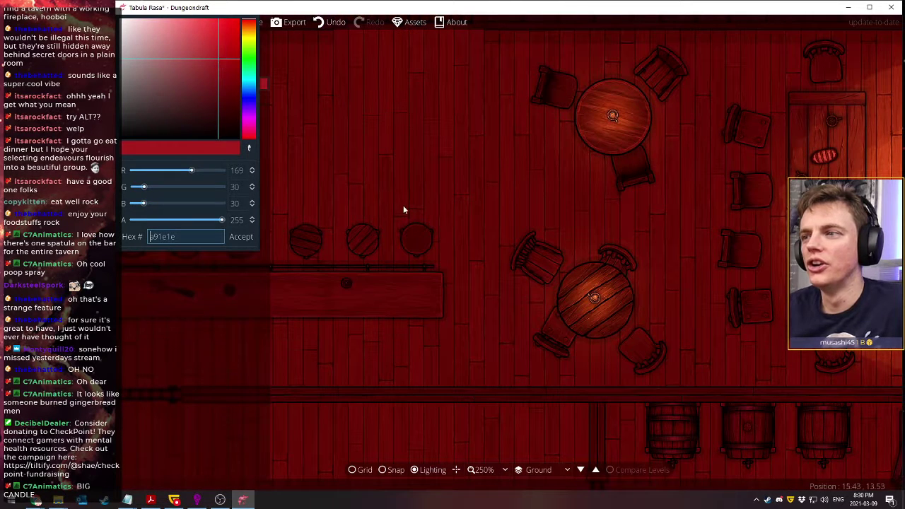
{"action": "left_click", "coordinate": [479, 465]}
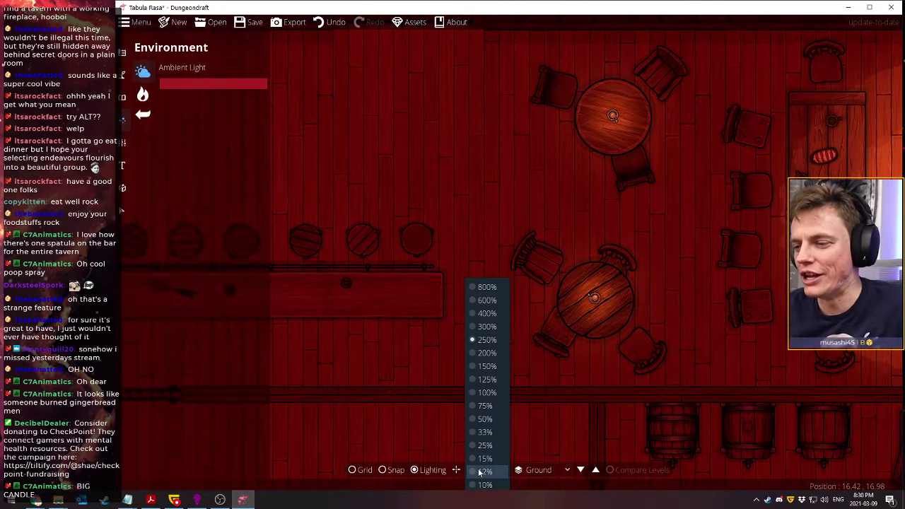
{"action": "left_click", "coordinate": [485, 386]}
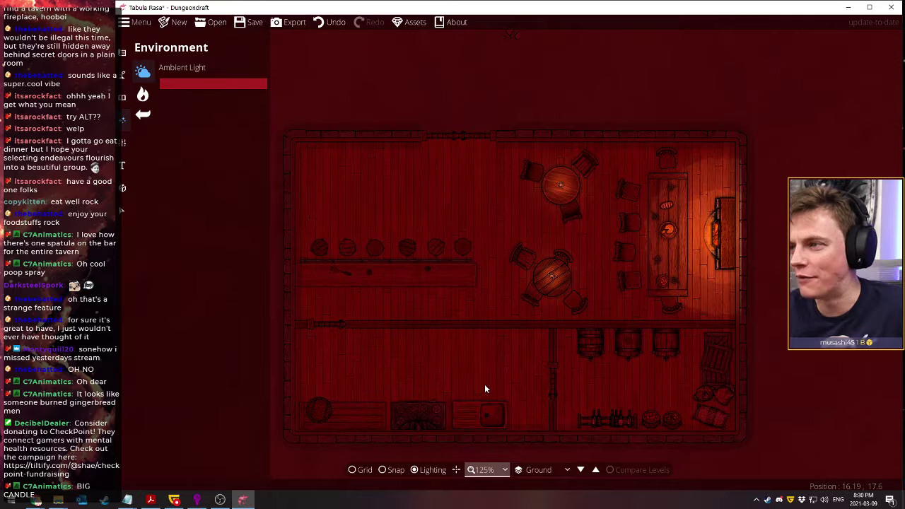
Try black and dark brown (403333) ambient light on the tavern, and reset the ambient light to white (ffffff)
{"action": "left_click", "coordinate": [193, 80]}
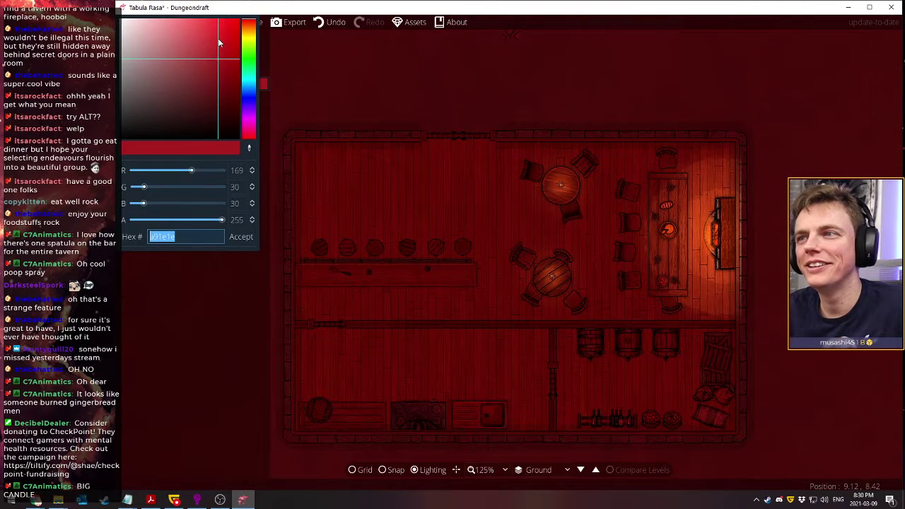
{"action": "left_click_drag", "start_coordinate": [219, 41], "coordinate": [243, 153]}
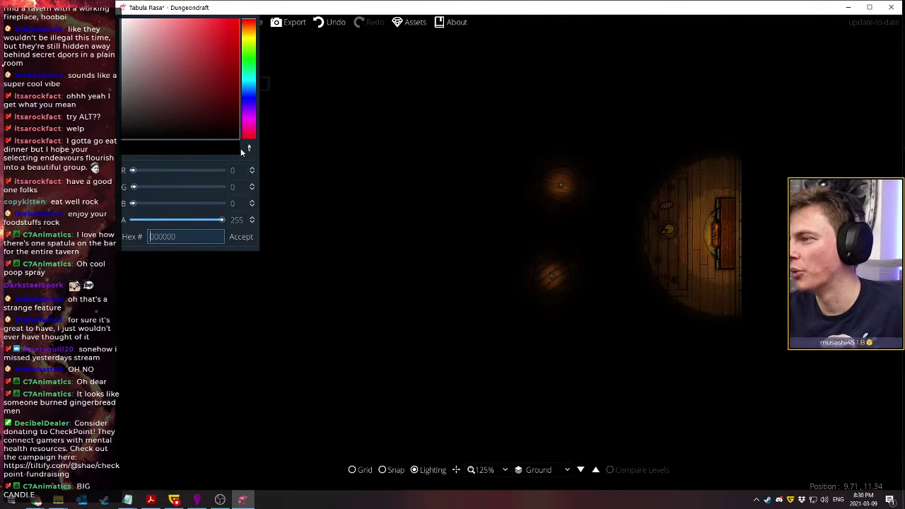
{"action": "left_click_drag", "start_coordinate": [240, 148], "coordinate": [144, 108]}
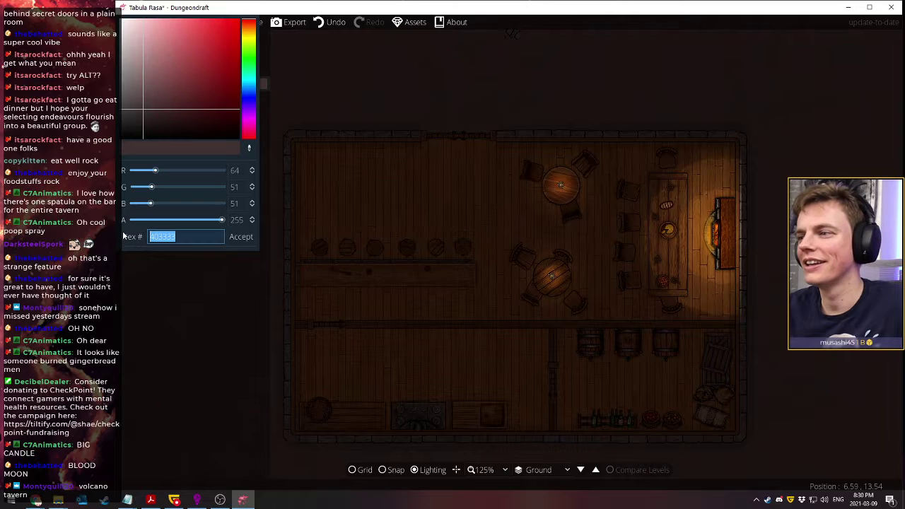
{"action": "type", "text": "ffffff"}
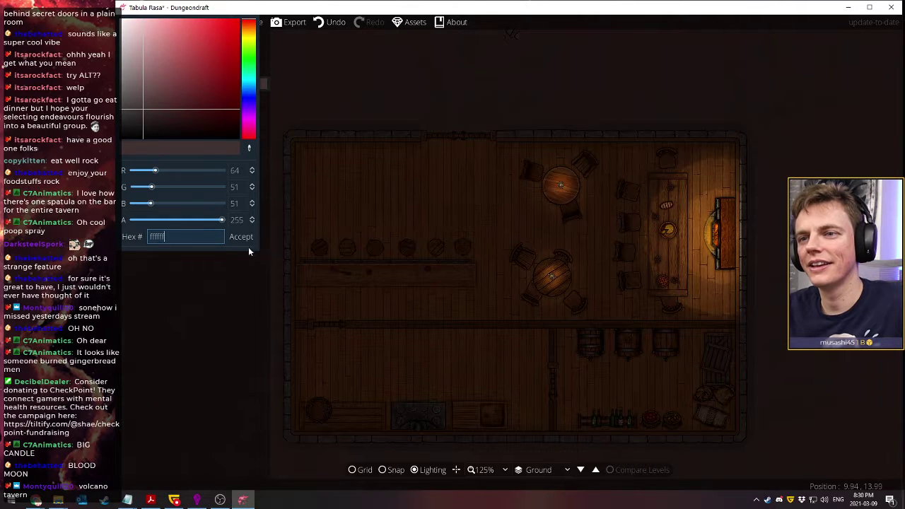
{"action": "left_click", "coordinate": [241, 237]}
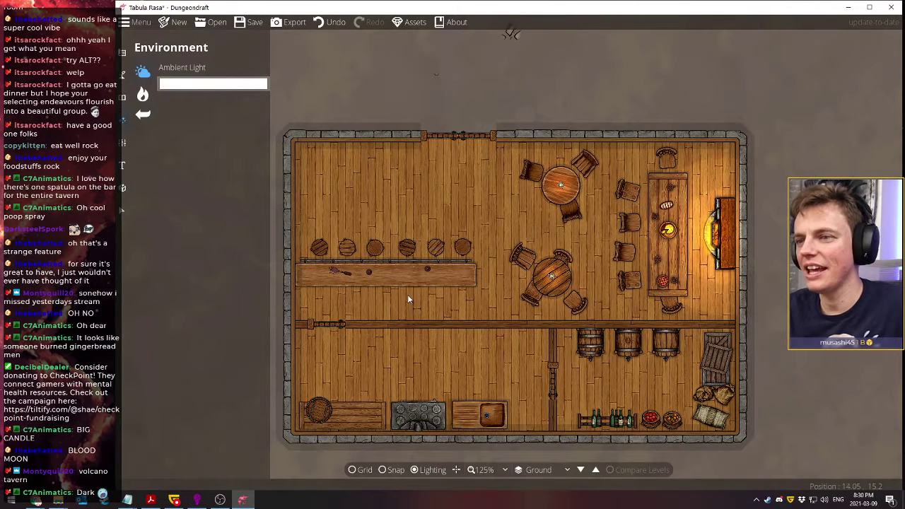
Preview the mottled and scattered-speckle light styles over the open floor near the tavern entrance
{"action": "left_click_drag", "start_coordinate": [407, 294], "coordinate": [405, 274]}
{"action": "left_click", "coordinate": [144, 99]}
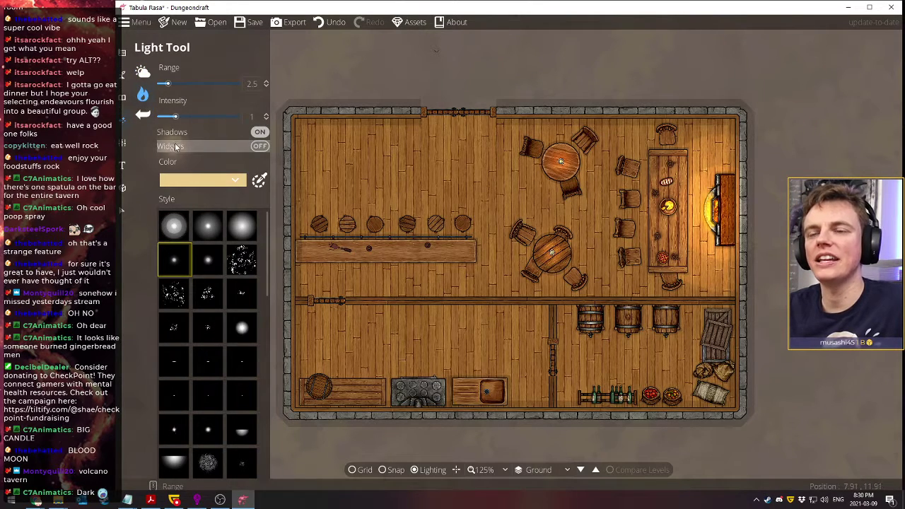
{"action": "scroll", "coordinate": [233, 298], "scroll_direction": "down", "scroll_amount": 3}
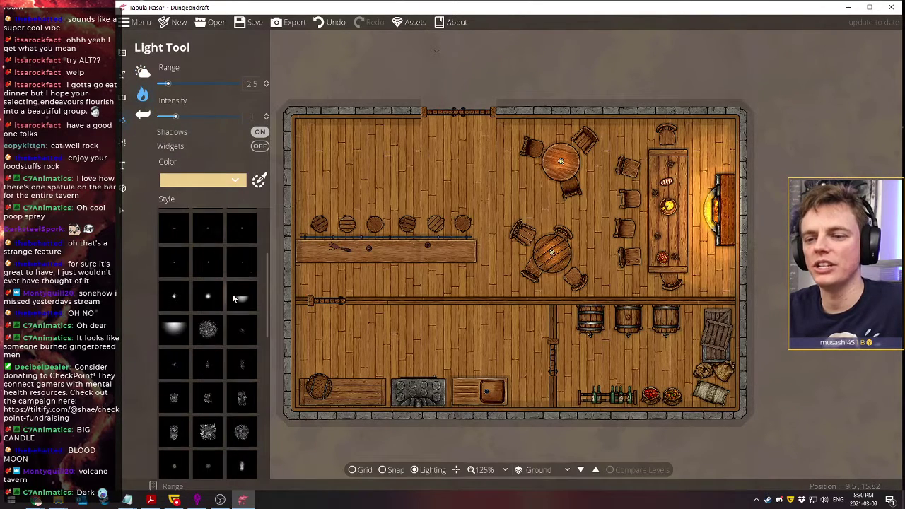
{"action": "left_click", "coordinate": [210, 333]}
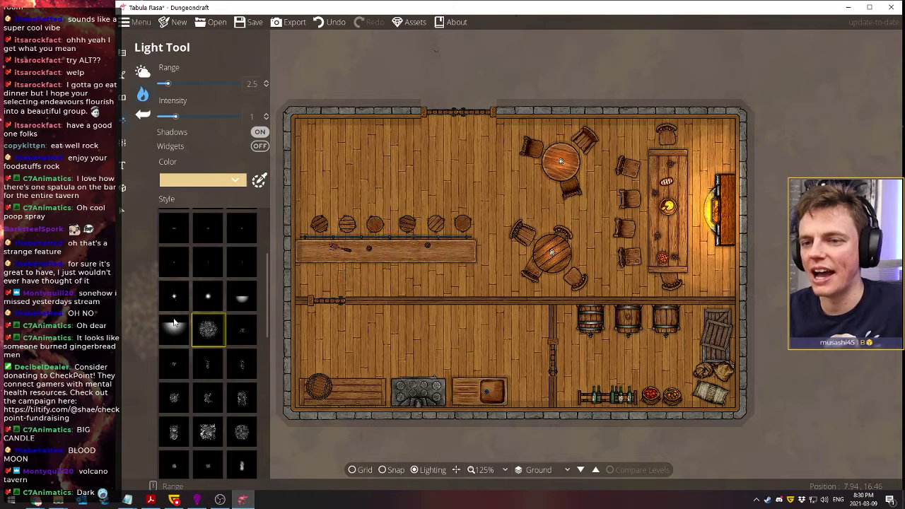
{"action": "scroll", "coordinate": [174, 332], "scroll_direction": "down", "scroll_amount": 3}
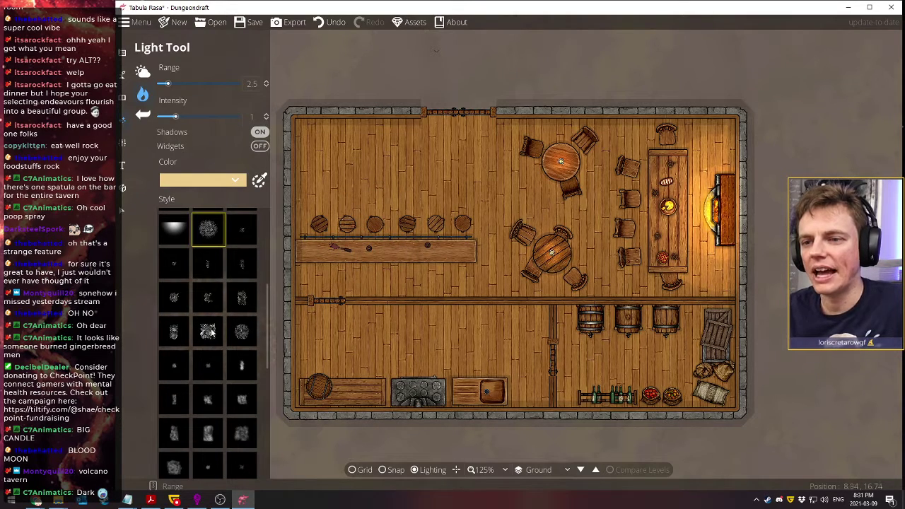
{"action": "left_click", "coordinate": [211, 333]}
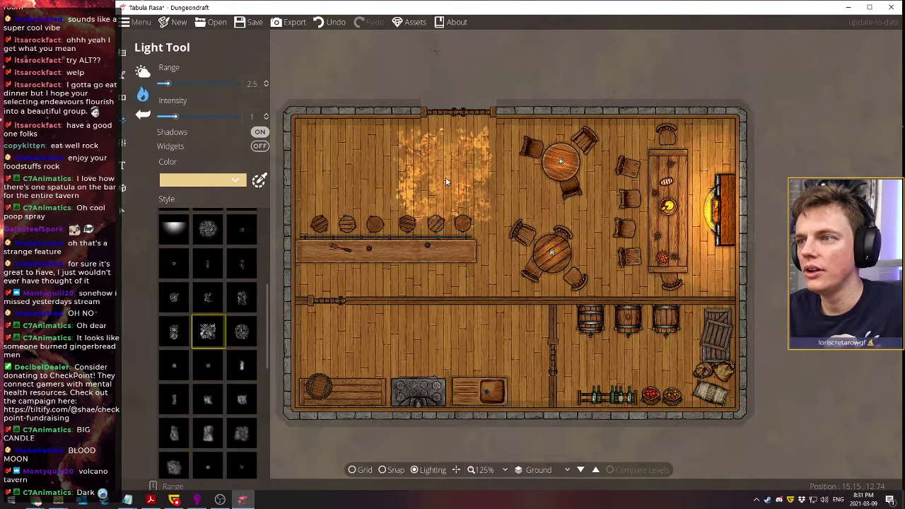
{"action": "scroll", "coordinate": [203, 353], "scroll_direction": "down", "scroll_amount": 8}
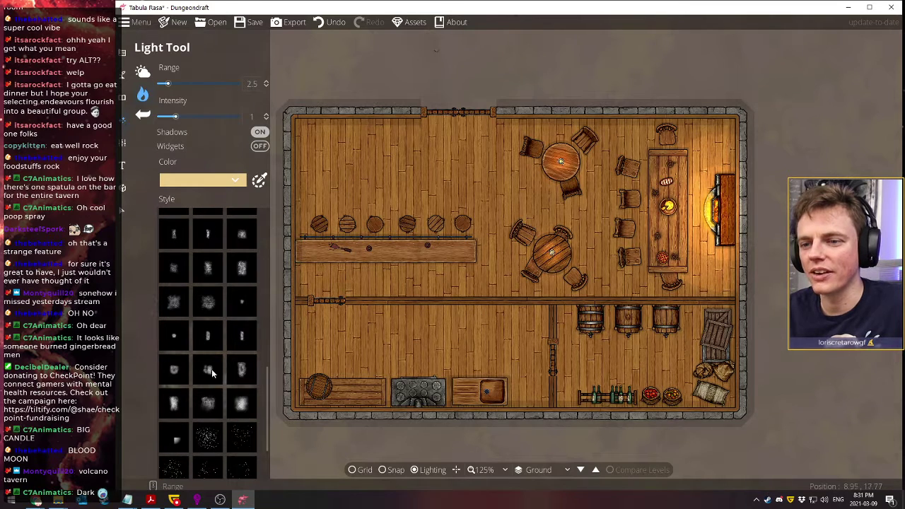
{"action": "left_click", "coordinate": [208, 440]}
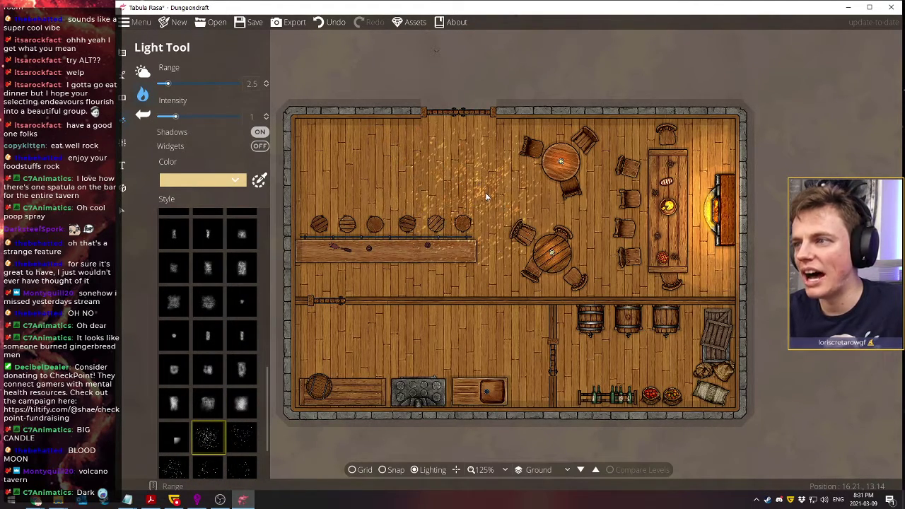
{"action": "scroll", "coordinate": [229, 334], "scroll_direction": "down", "scroll_amount": 3}
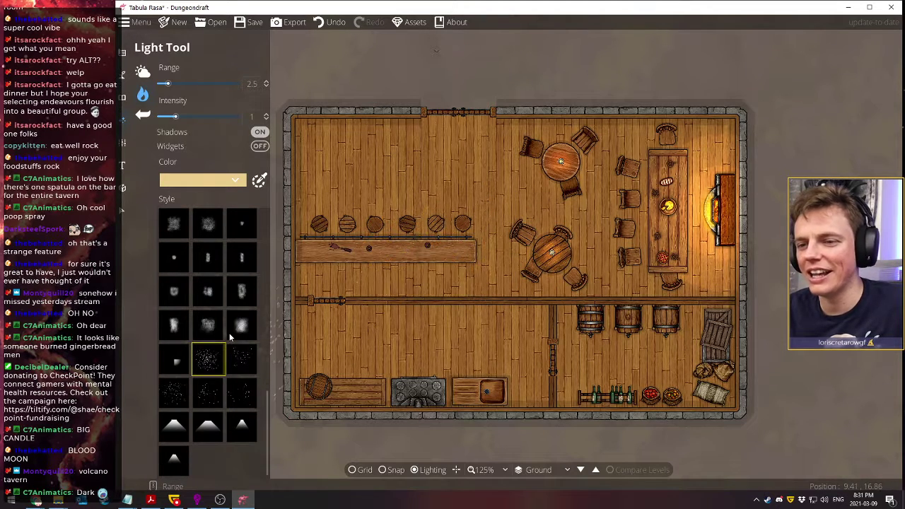
Preview the cone-shaped light styles at the entrance and the ringed round glow near the bar stools
{"action": "left_click", "coordinate": [208, 425]}
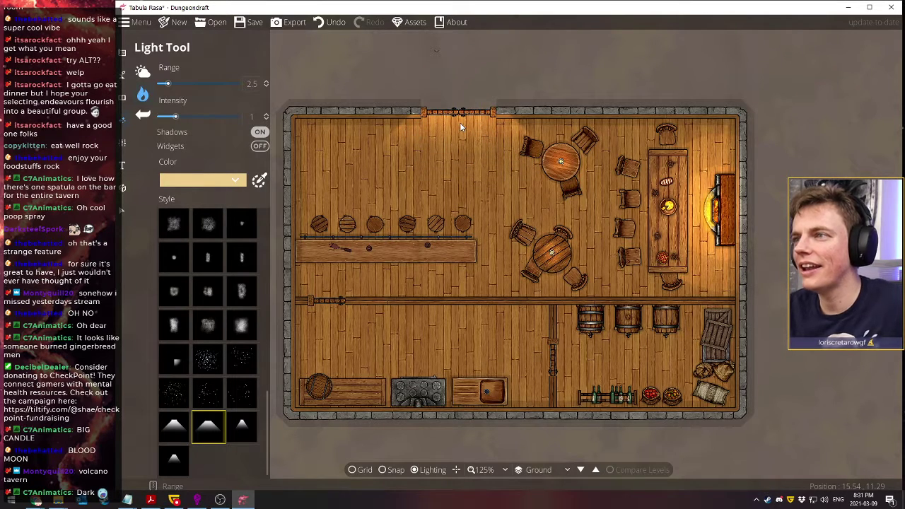
{"action": "left_click", "coordinate": [242, 426]}
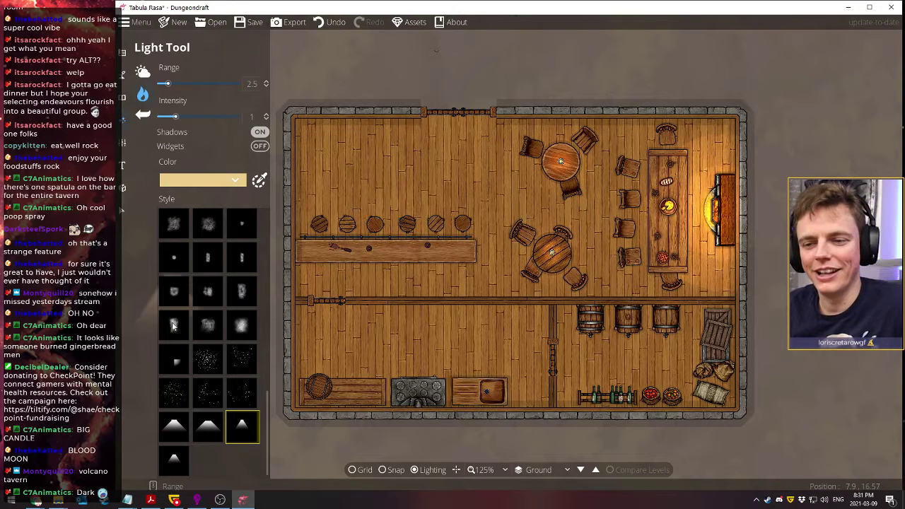
{"action": "scroll", "coordinate": [191, 356], "scroll_direction": "up", "scroll_amount": 5}
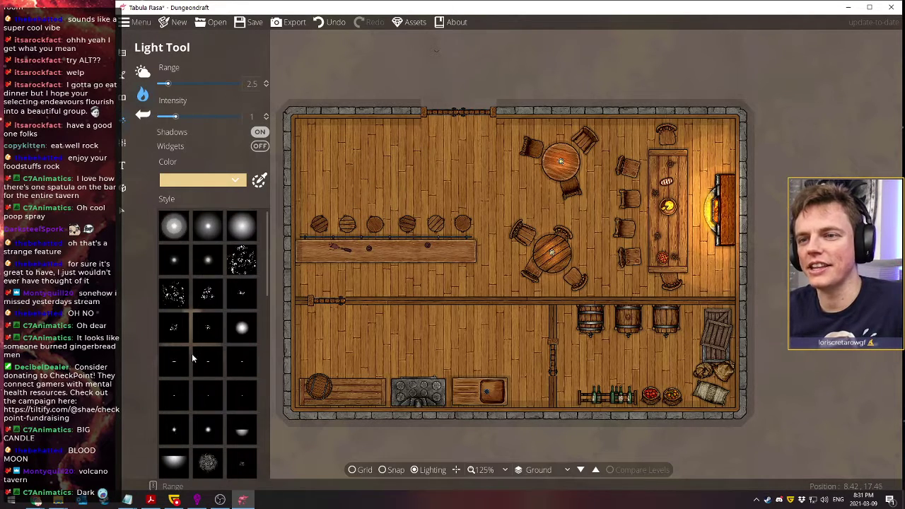
{"action": "left_click", "coordinate": [175, 228]}
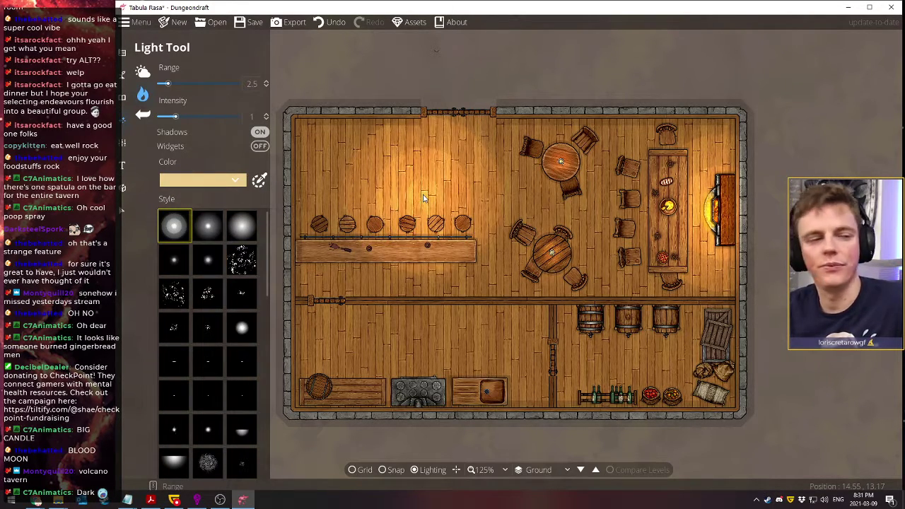
Look through the water brush, path and scatter tools, and open the Object Tool with its candle assets
{"action": "left_click", "coordinate": [124, 74]}
{"action": "left_click", "coordinate": [180, 94]}
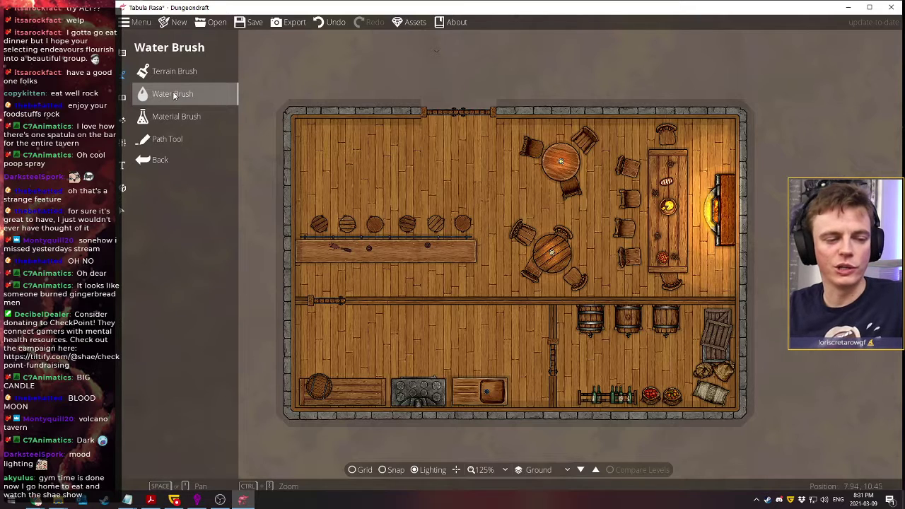
{"action": "left_click", "coordinate": [186, 140]}
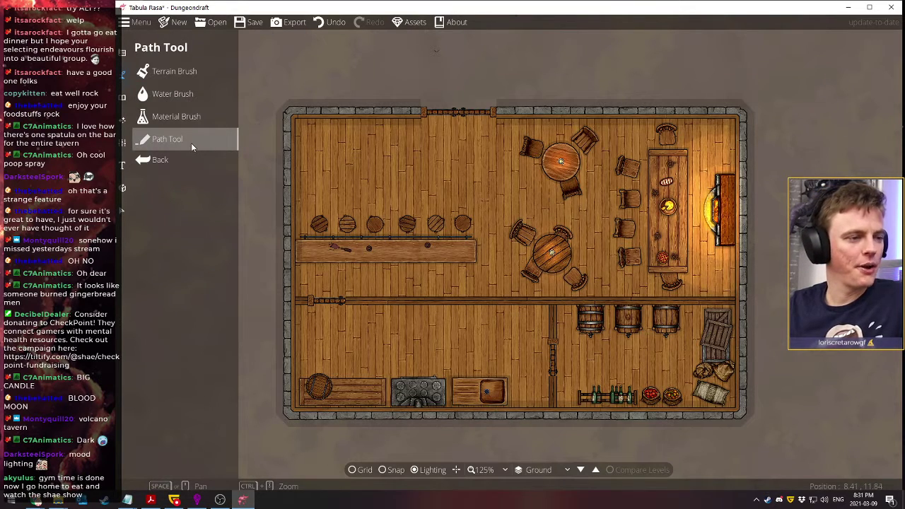
{"action": "left_click", "coordinate": [123, 98]}
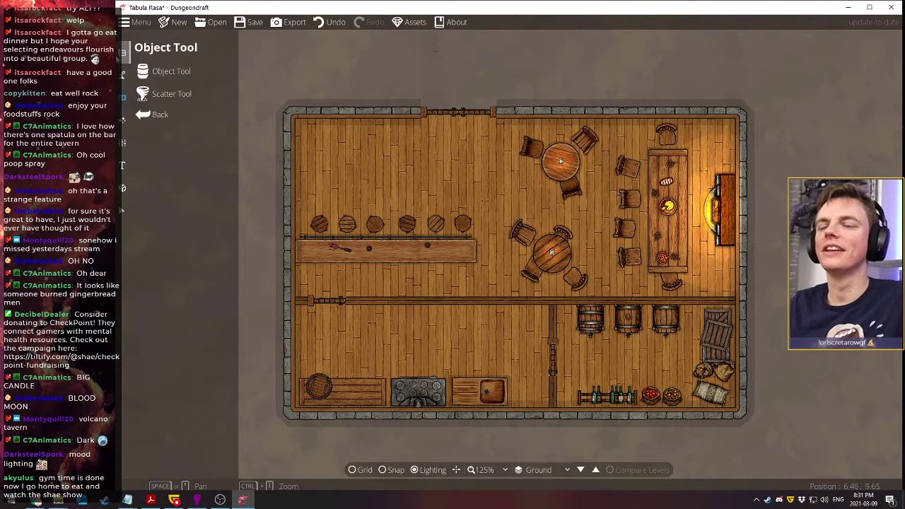
{"action": "left_click", "coordinate": [124, 53]}
{"action": "left_click", "coordinate": [123, 97]}
{"action": "left_click", "coordinate": [160, 94]}
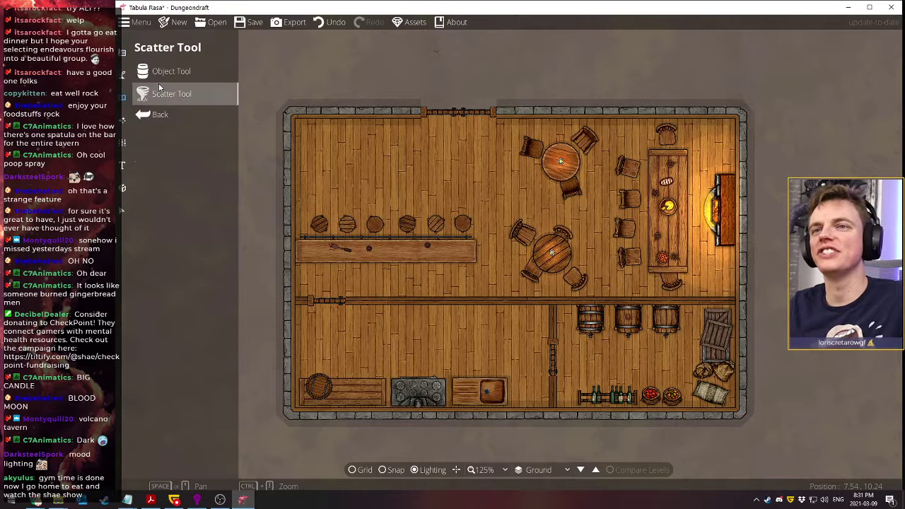
{"action": "left_click", "coordinate": [163, 72]}
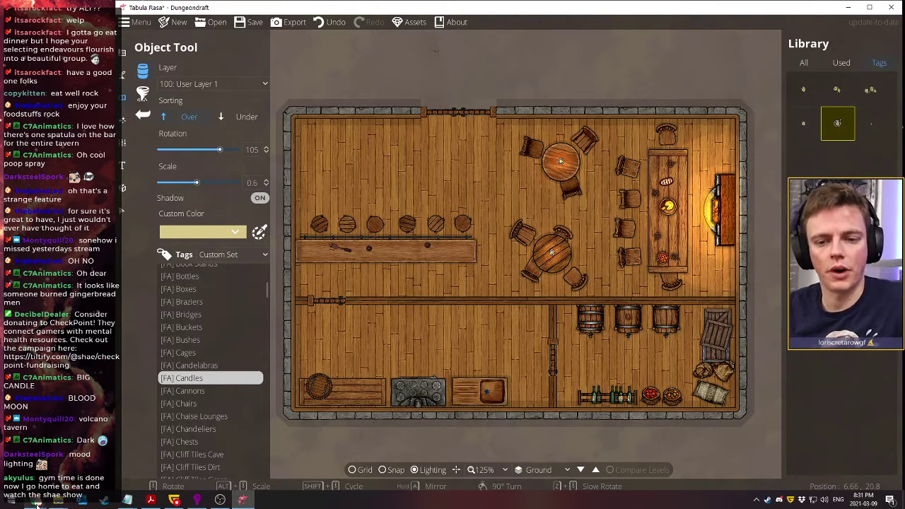
Switch to Inkarnate in the browser and check the billing plan in the account details
{"action": "mouse_move", "coordinate": [37, 504]}
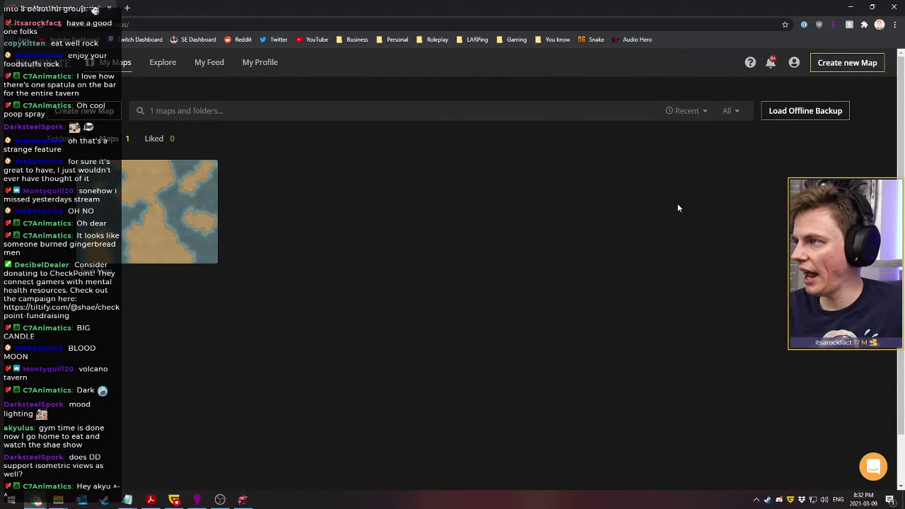
{"action": "left_click", "coordinate": [795, 63]}
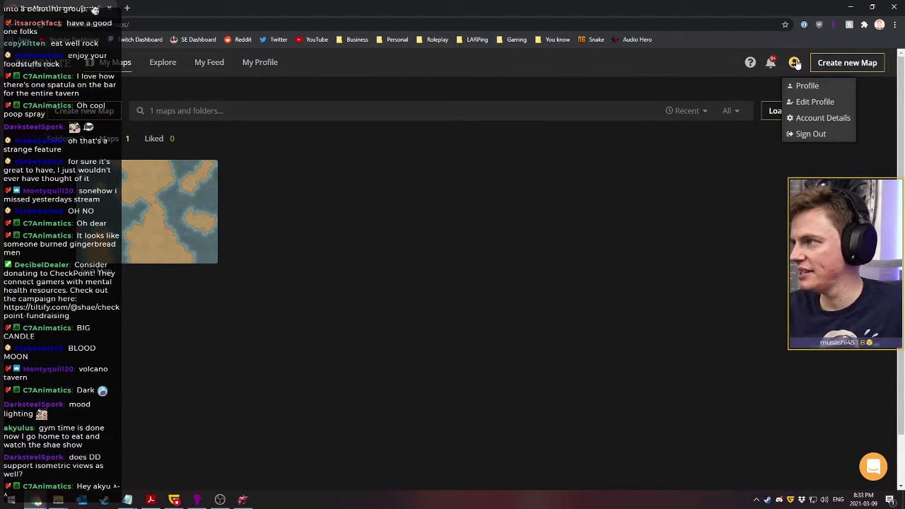
{"action": "left_click", "coordinate": [814, 121]}
{"action": "left_click", "coordinate": [406, 189]}
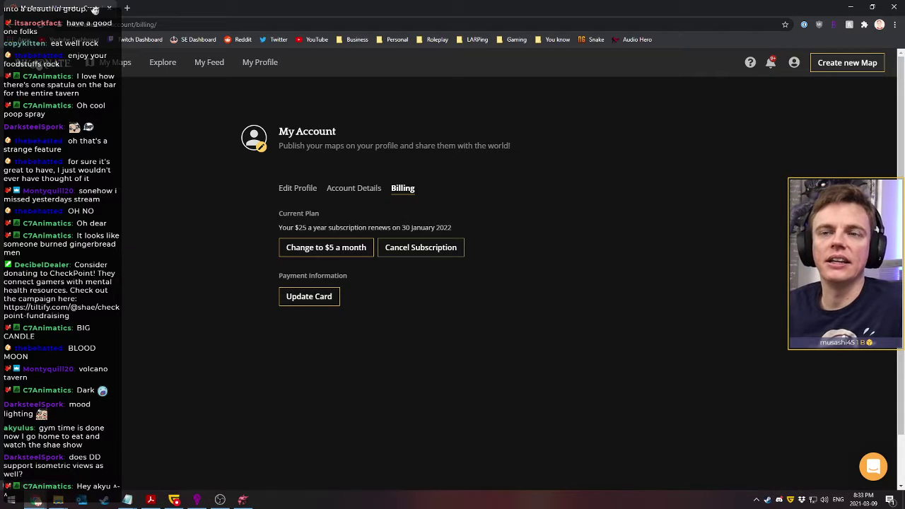
Start a new map from the maps overview and look through the available styles, from Watercolor Cities to Fantasy Regional Classic
{"action": "left_click", "coordinate": [113, 63]}
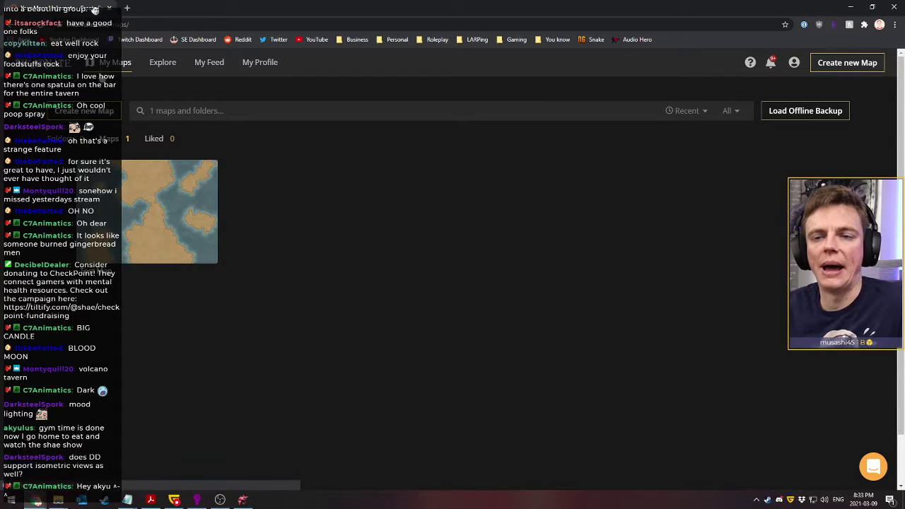
{"action": "left_click", "coordinate": [85, 111]}
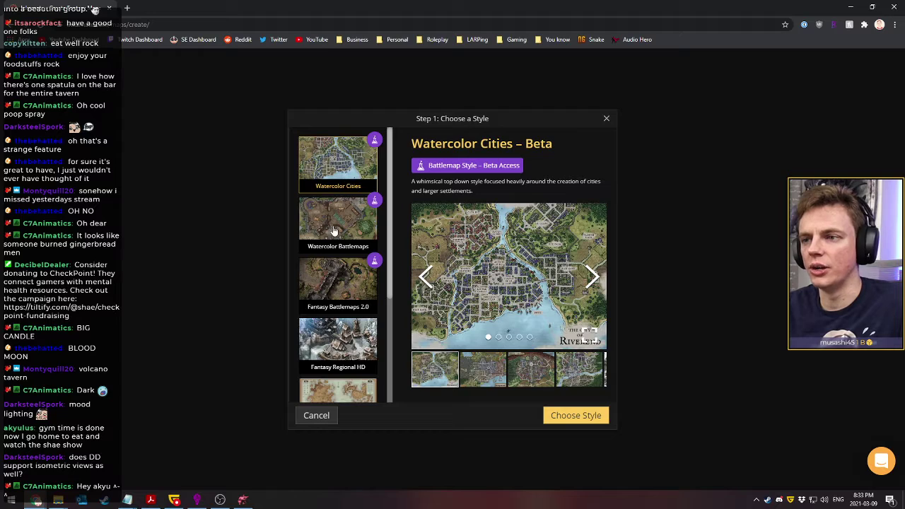
{"action": "scroll", "coordinate": [334, 183], "scroll_direction": "down", "scroll_amount": 1}
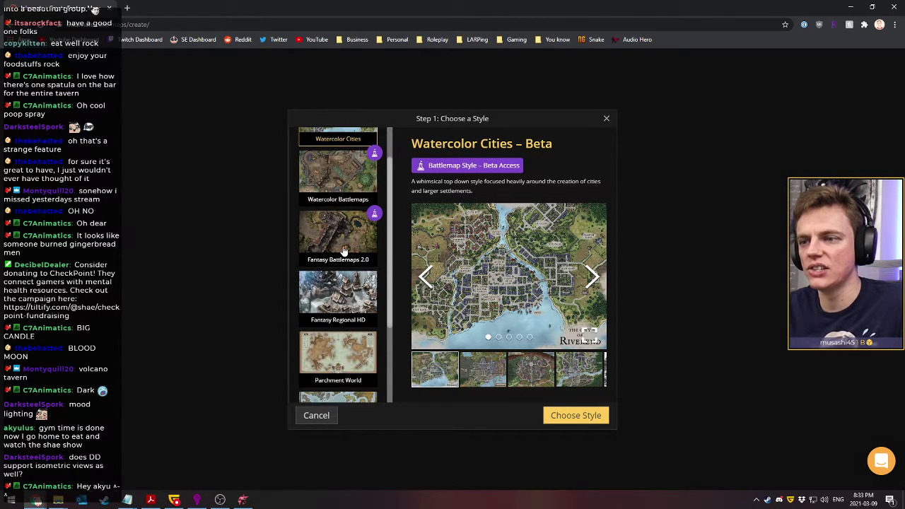
{"action": "scroll", "coordinate": [338, 267], "scroll_direction": "down", "scroll_amount": 1}
{"action": "scroll", "coordinate": [338, 267], "scroll_direction": "down", "scroll_amount": 1}
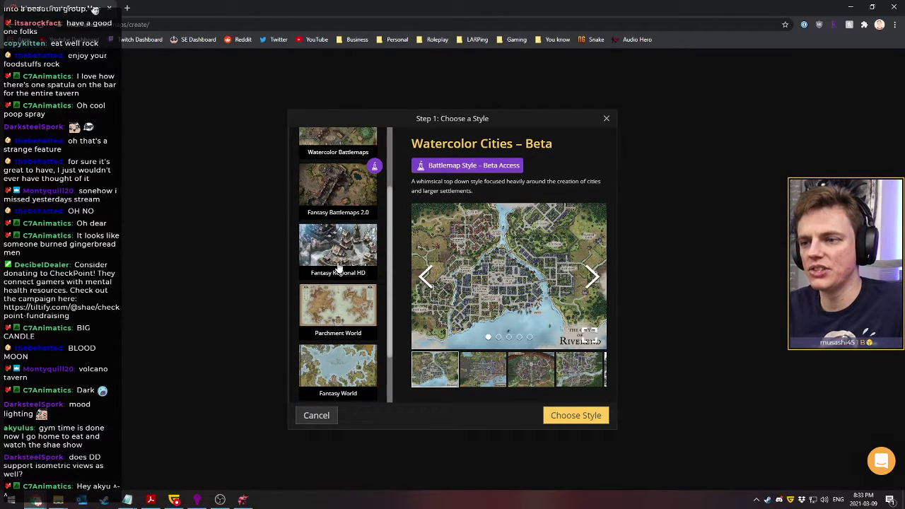
{"action": "scroll", "coordinate": [334, 295], "scroll_direction": "down", "scroll_amount": 1}
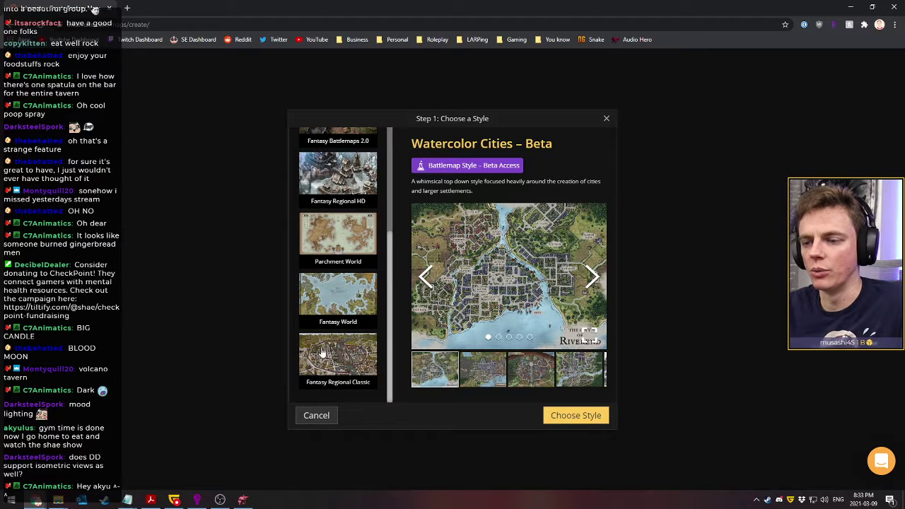
{"action": "scroll", "coordinate": [336, 316], "scroll_direction": "up", "scroll_amount": 1}
{"action": "scroll", "coordinate": [337, 316], "scroll_direction": "up", "scroll_amount": 3}
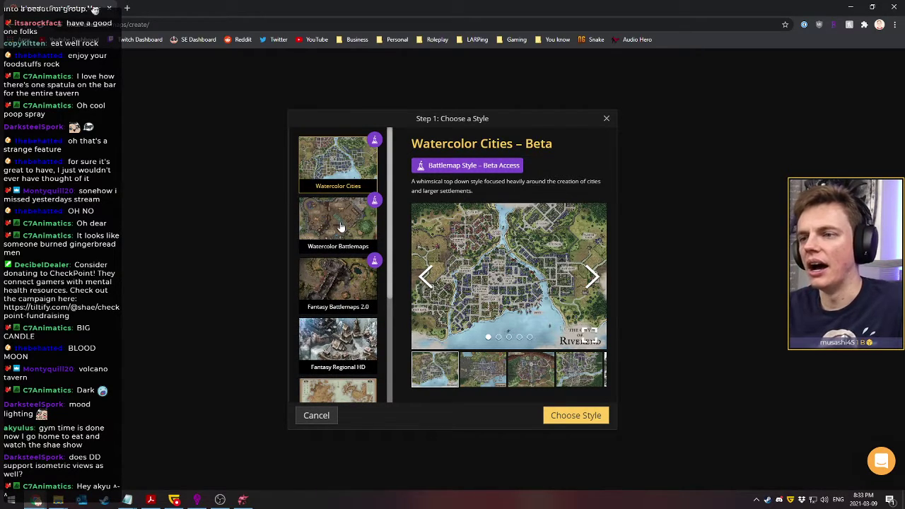
{"action": "scroll", "coordinate": [341, 227], "scroll_direction": "down", "scroll_amount": 2}
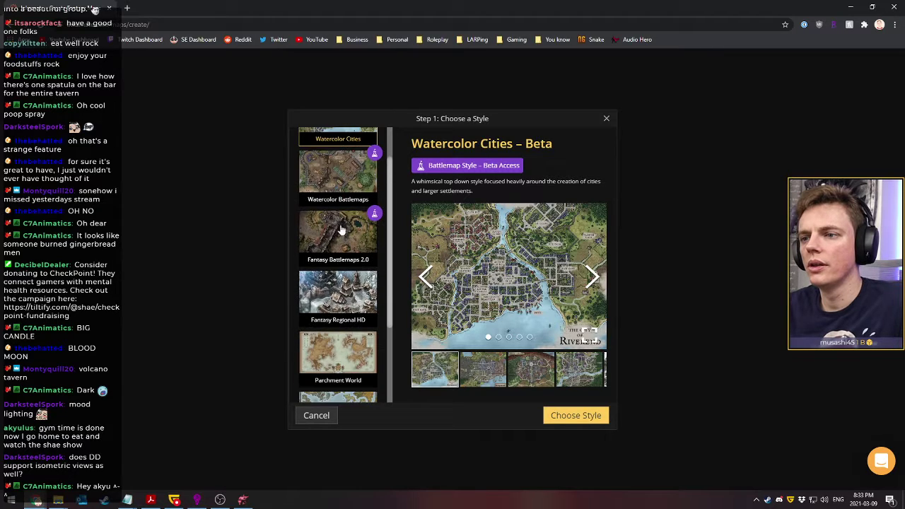
Create the map in the Fantasy Regional HD style with High (2k) resolution and the Landscape 40 x 30 tiles aspect ratio
{"action": "left_click", "coordinate": [333, 260]}
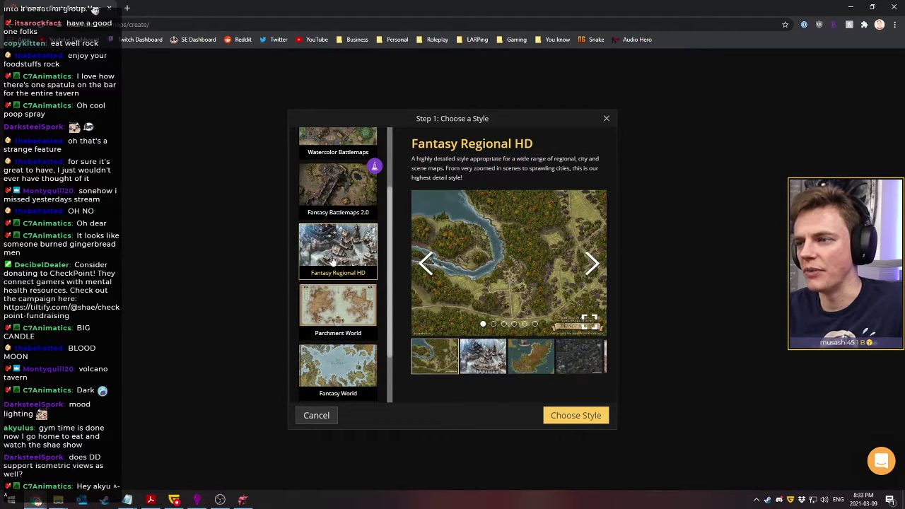
{"action": "scroll", "coordinate": [336, 267], "scroll_direction": "down", "scroll_amount": 1}
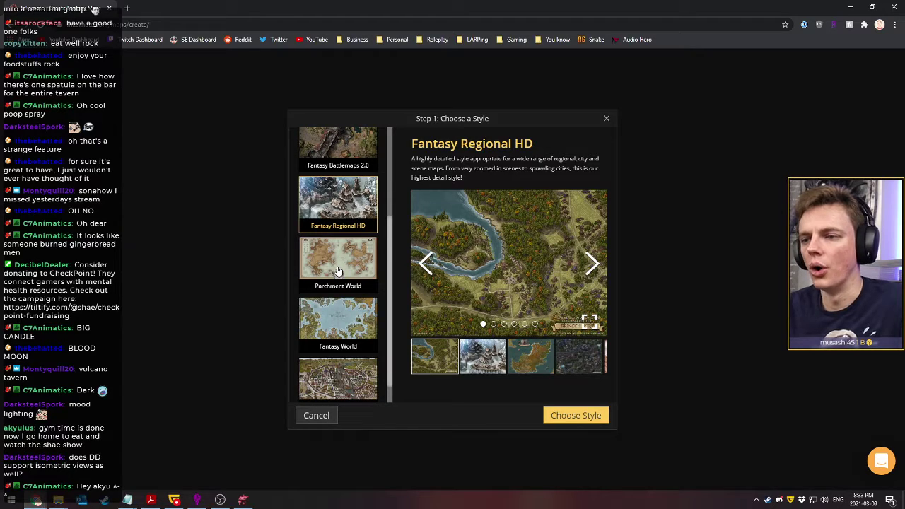
{"action": "left_click", "coordinate": [578, 415]}
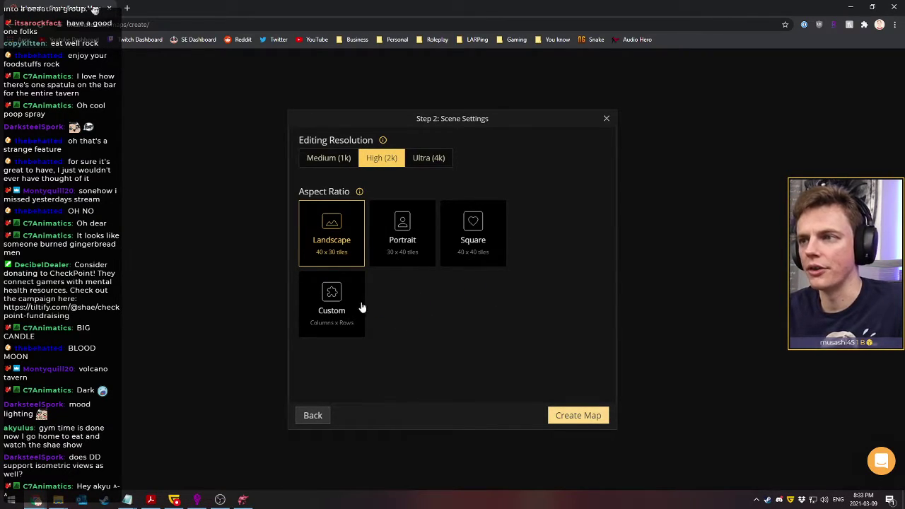
{"action": "left_click", "coordinate": [561, 414]}
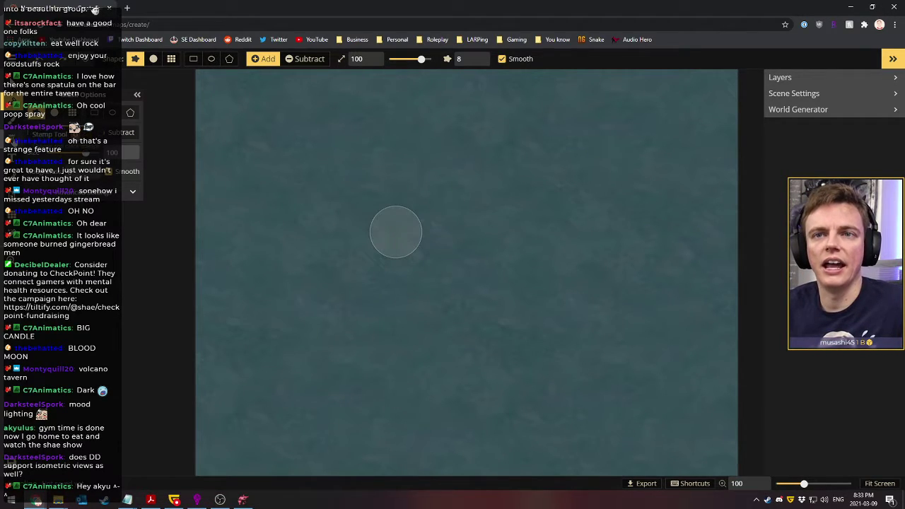
Place the red-roofed timber watermill stamp from the catalog on the open water, up and left of the map's centre
{"action": "key", "text": "o"}
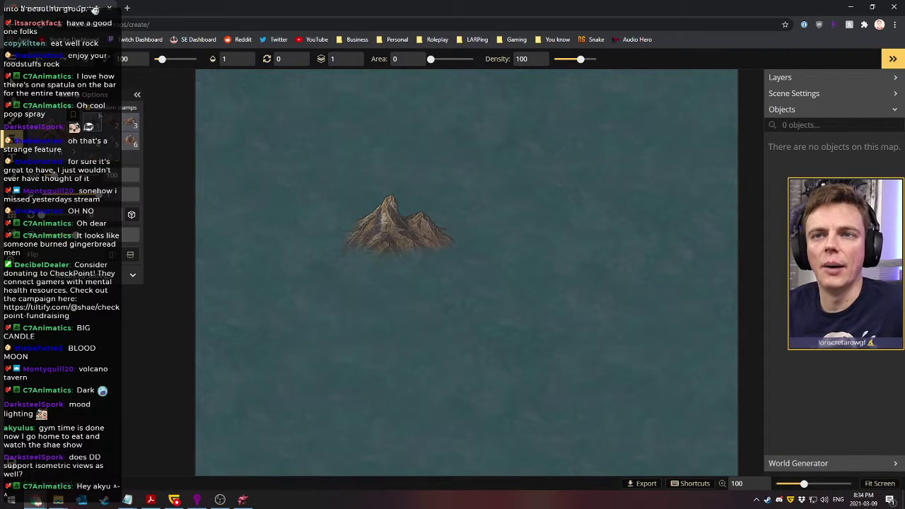
{"action": "key", "text": "c"}
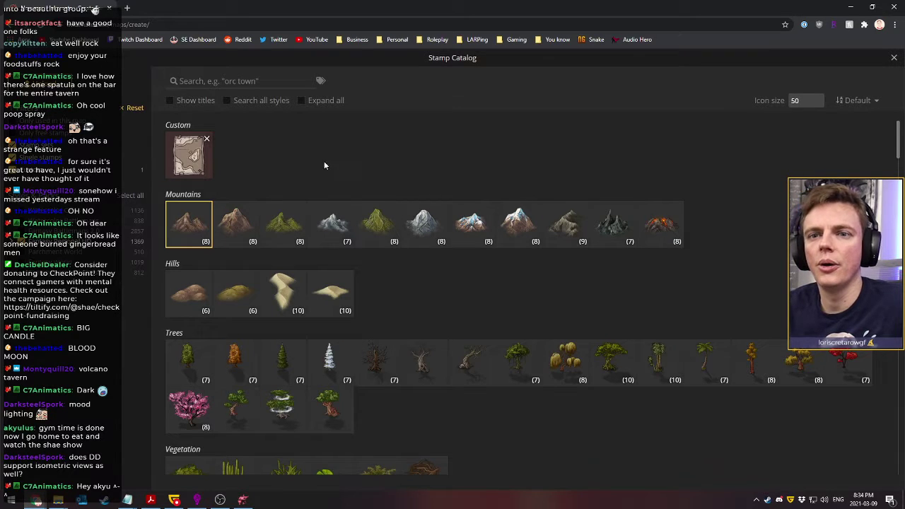
{"action": "scroll", "coordinate": [317, 306], "scroll_direction": "down", "scroll_amount": 10}
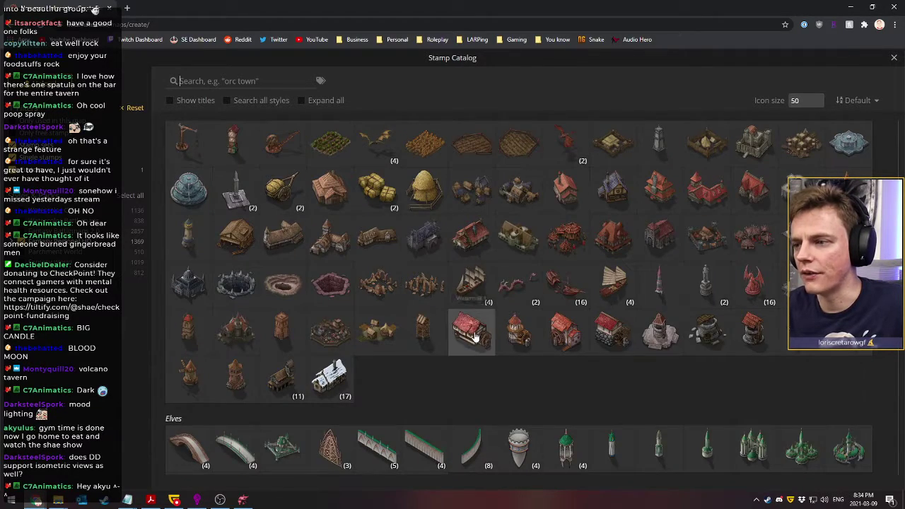
{"action": "left_click", "coordinate": [474, 331]}
{"action": "left_click", "coordinate": [403, 186]}
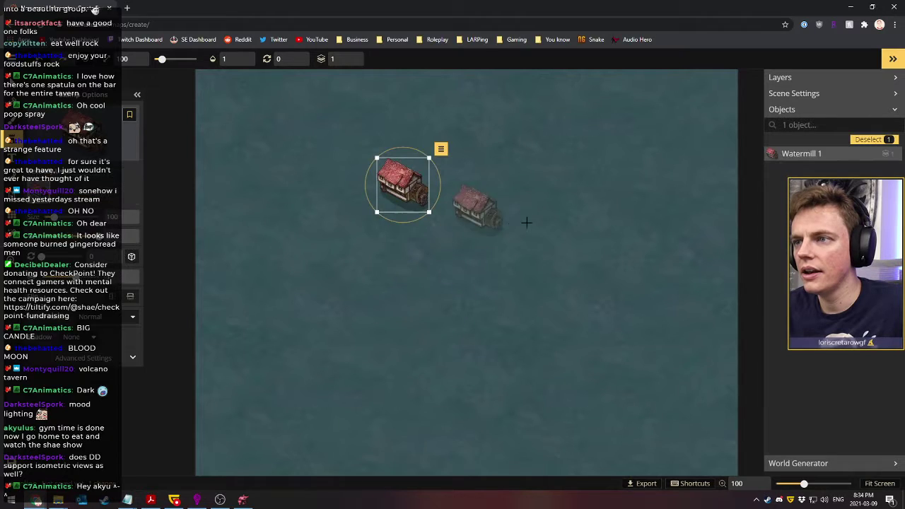
Place the stone-based watermill stamp near the map's centre, below and right of the first watermill
{"action": "right_click", "coordinate": [368, 258]}
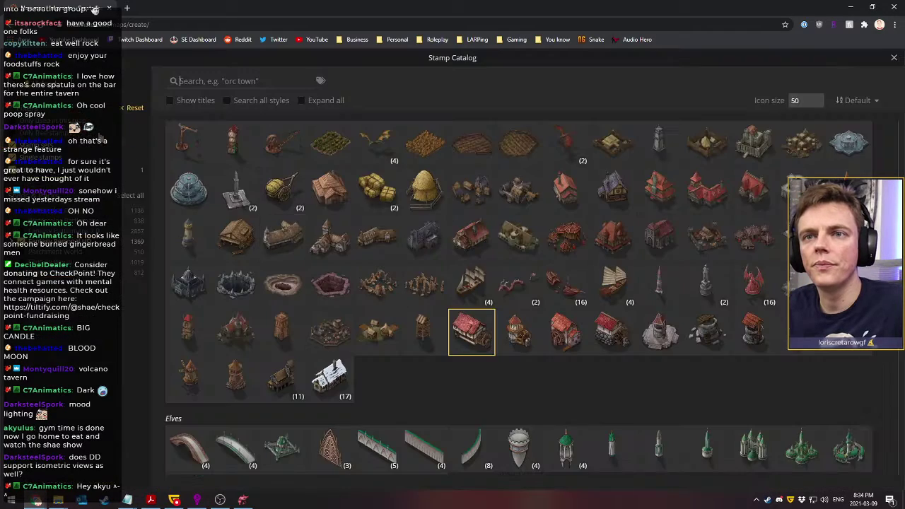
{"action": "scroll", "coordinate": [464, 316], "scroll_direction": "down", "scroll_amount": 1}
{"action": "left_click", "coordinate": [613, 286]}
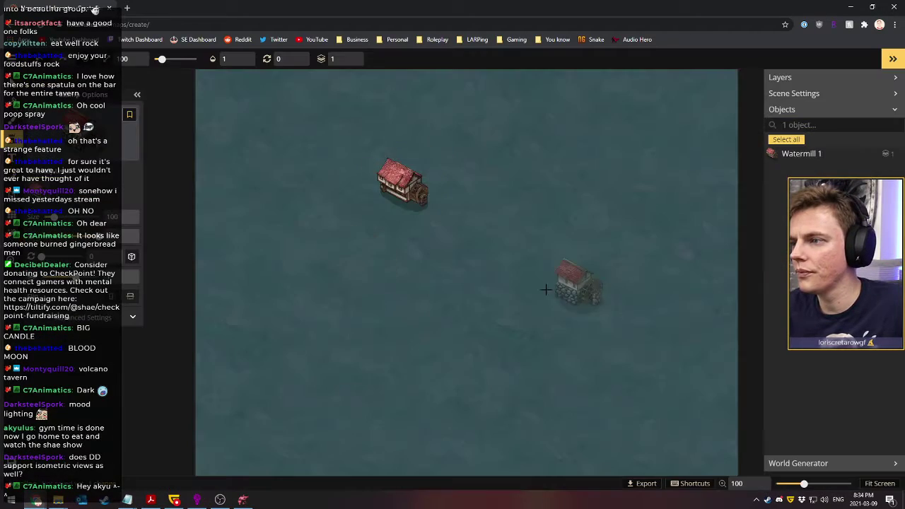
{"action": "left_click", "coordinate": [480, 264]}
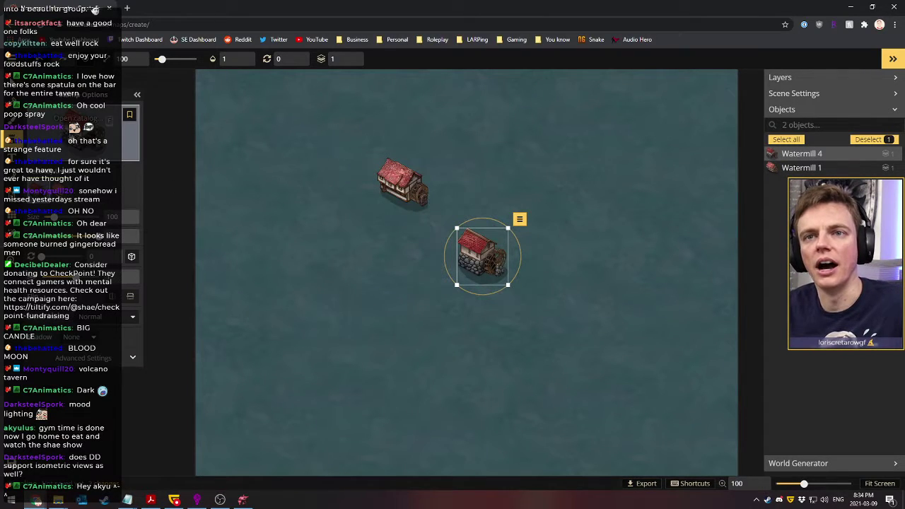
Place the brown Viking Fortress stamp from the Viking Settlement group above and right of the stone-based watermill
{"action": "left_click", "coordinate": [81, 118]}
{"action": "scroll", "coordinate": [417, 305], "scroll_direction": "down", "scroll_amount": 5}
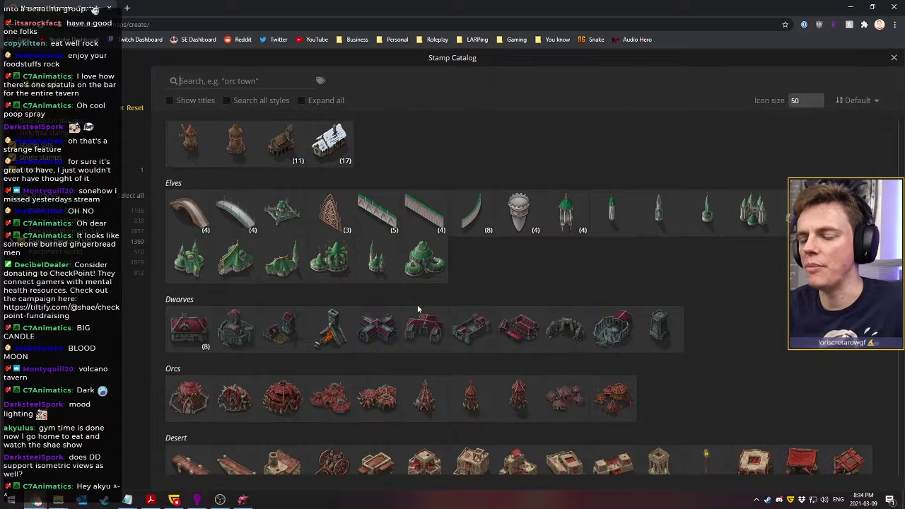
{"action": "scroll", "coordinate": [417, 305], "scroll_direction": "down", "scroll_amount": 2}
{"action": "scroll", "coordinate": [418, 305], "scroll_direction": "down", "scroll_amount": 2}
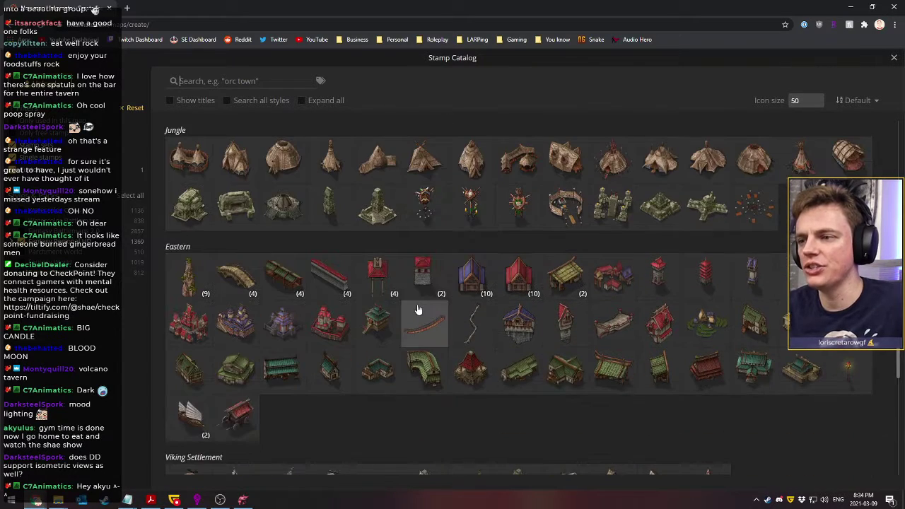
{"action": "scroll", "coordinate": [425, 304], "scroll_direction": "down", "scroll_amount": 3}
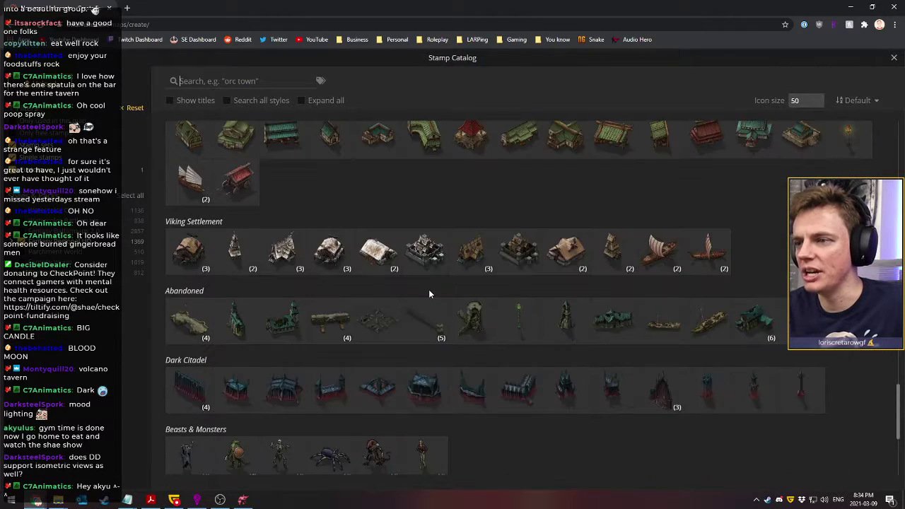
{"action": "left_click", "coordinate": [518, 246]}
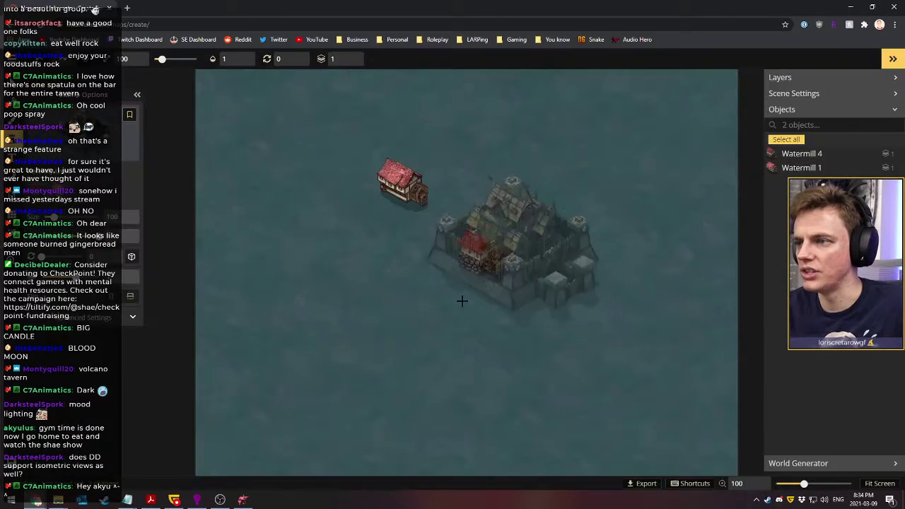
{"action": "left_click", "coordinate": [576, 201]}
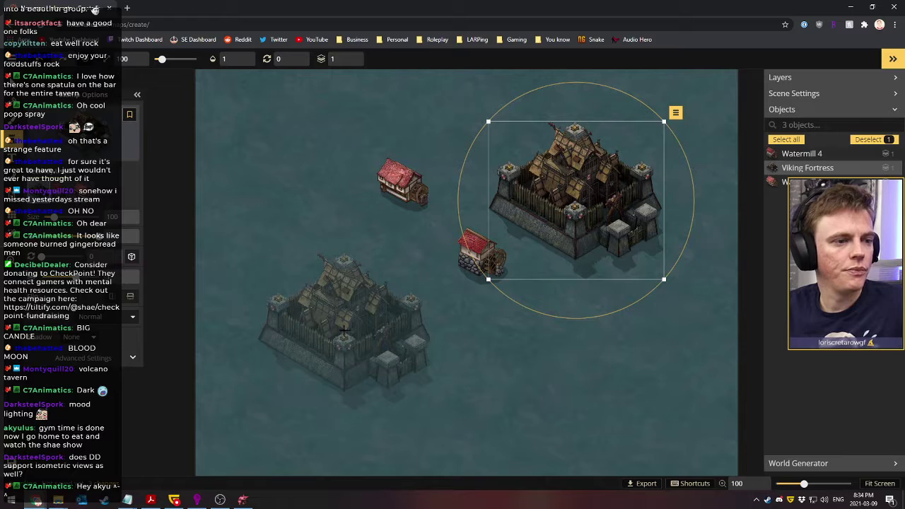
Place the custom rpd_map stamp from the catalog on the water, below and left of the stone-based watermill, and shrink it to size 82
{"action": "left_click", "coordinate": [84, 133]}
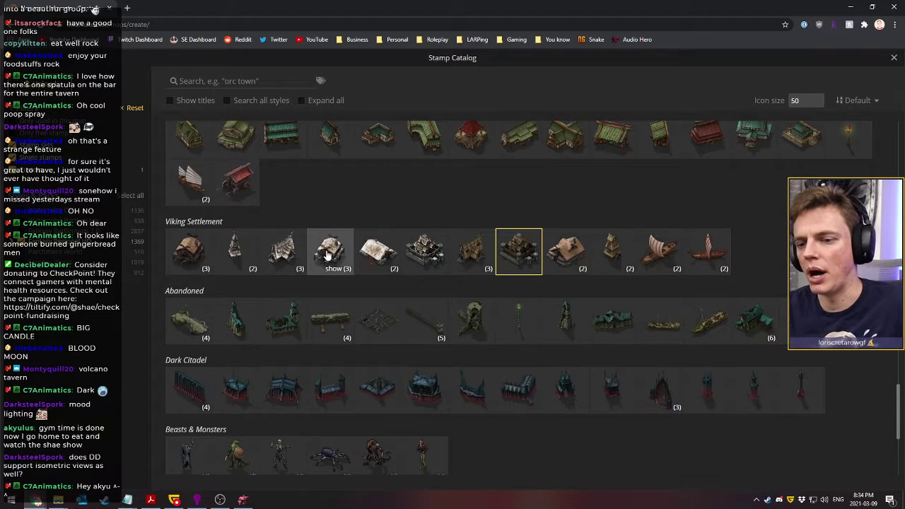
{"action": "scroll", "coordinate": [311, 269], "scroll_direction": "down", "scroll_amount": 3}
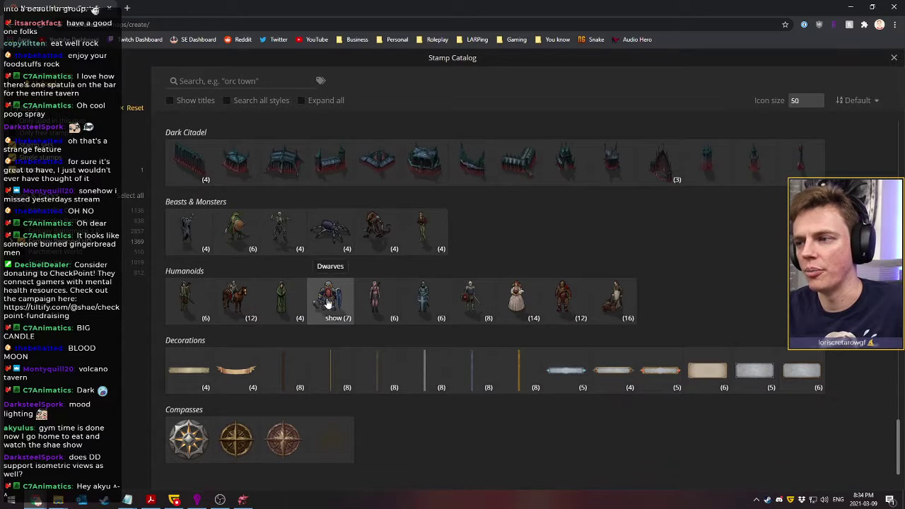
{"action": "scroll", "coordinate": [378, 290], "scroll_direction": "up", "scroll_amount": 10}
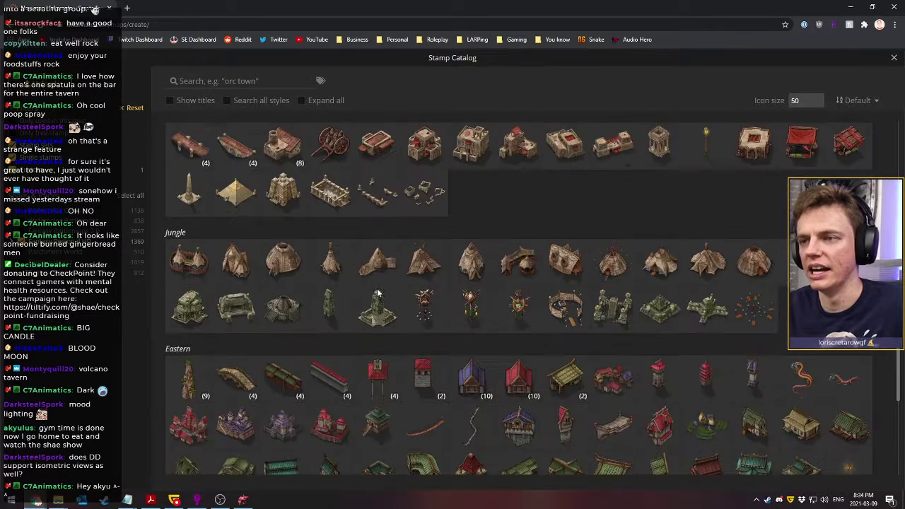
{"action": "scroll", "coordinate": [377, 293], "scroll_direction": "up", "scroll_amount": 15}
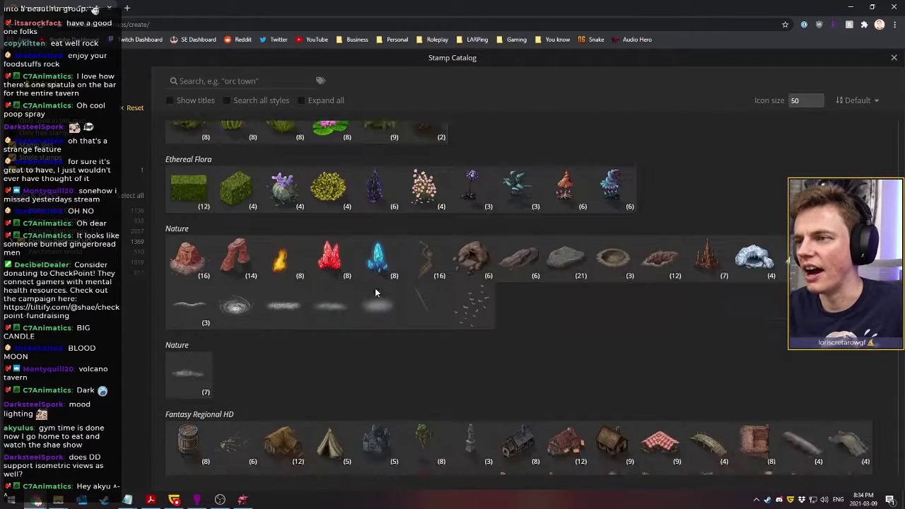
{"action": "scroll", "coordinate": [375, 288], "scroll_direction": "up", "scroll_amount": 5}
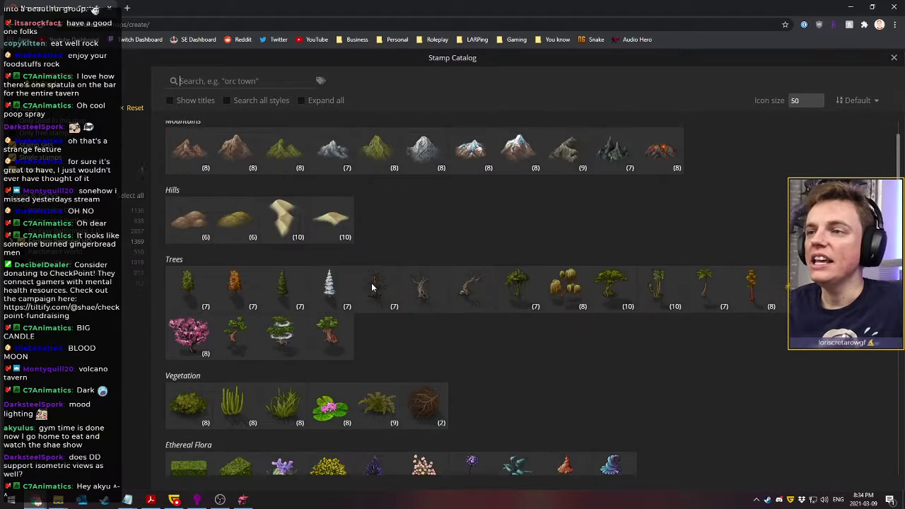
{"action": "scroll", "coordinate": [373, 290], "scroll_direction": "up", "scroll_amount": 2}
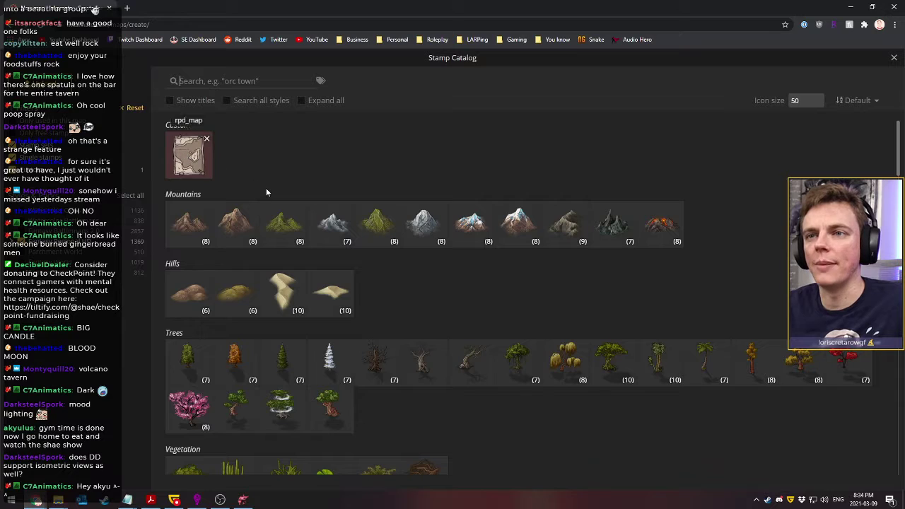
{"action": "left_click", "coordinate": [188, 156]}
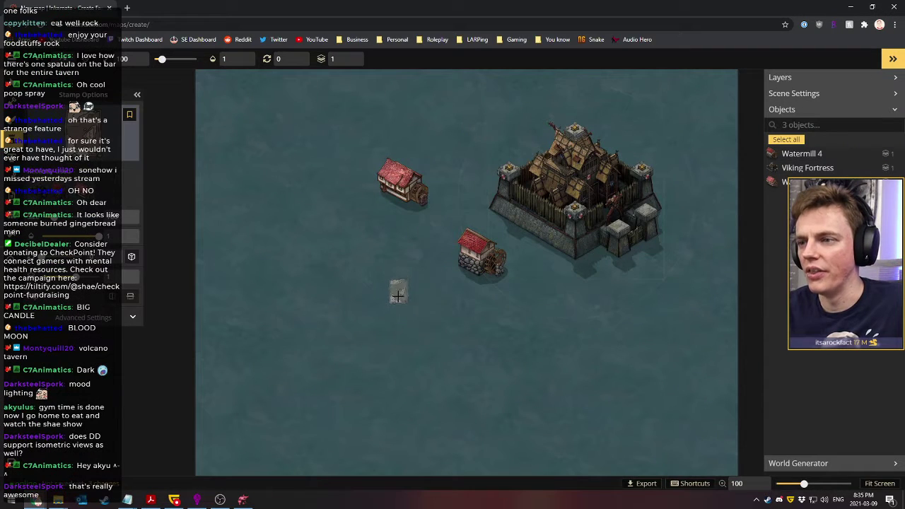
{"action": "scroll", "coordinate": [410, 297], "scroll_direction": "up", "scroll_amount": 5}
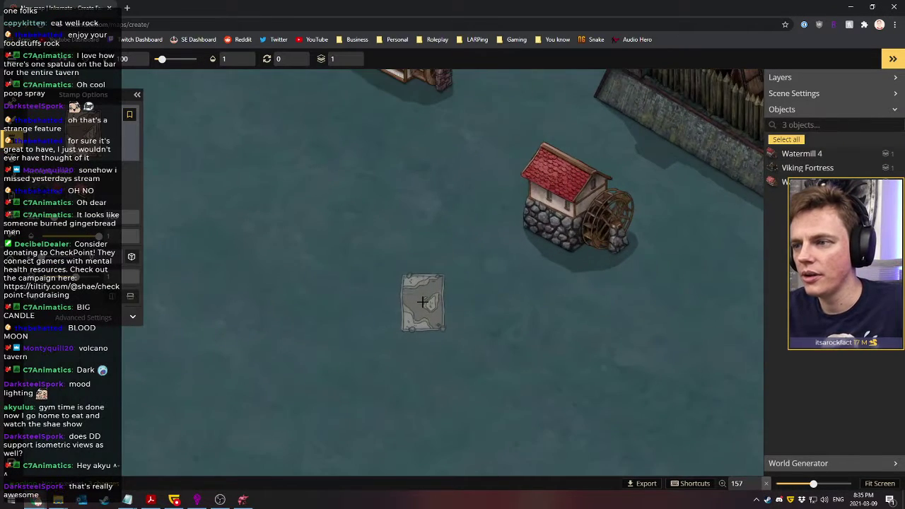
{"action": "scroll", "coordinate": [423, 302], "scroll_direction": "up", "scroll_amount": 6}
{"action": "left_click", "coordinate": [413, 262]}
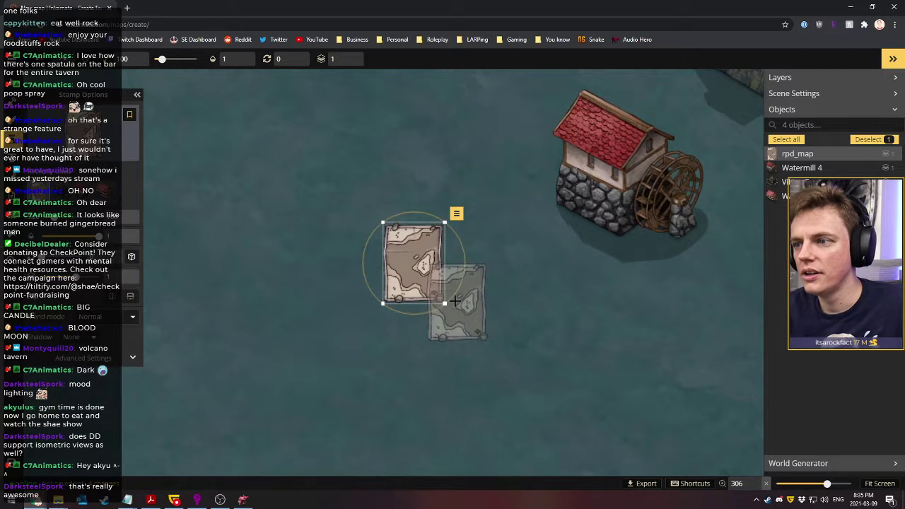
{"action": "left_click_drag", "start_coordinate": [445, 303], "coordinate": [422, 281]}
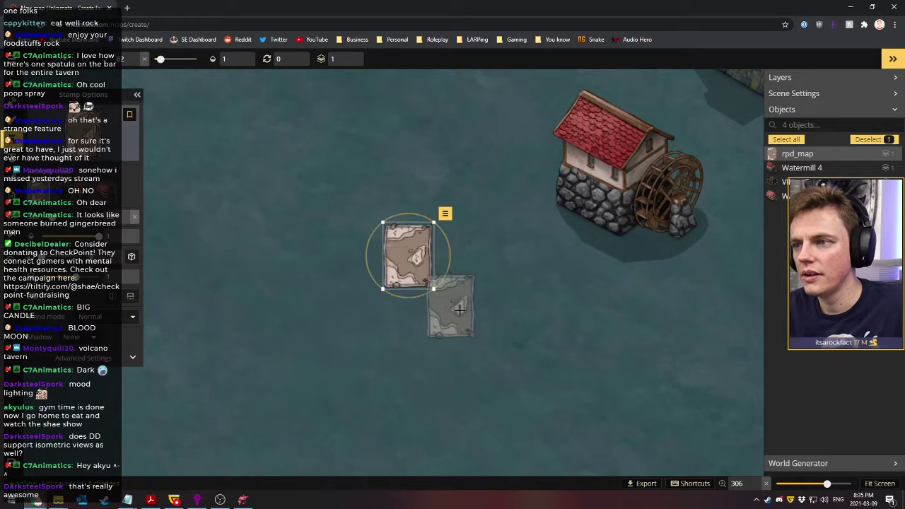
Paint winding ranges of Green Mountains stamps across the water west of the fortress, around the two watermills and the rpd_map stamp
{"action": "scroll", "coordinate": [458, 303], "scroll_direction": "down", "scroll_amount": 6}
{"action": "scroll", "coordinate": [456, 300], "scroll_direction": "down", "scroll_amount": 3}
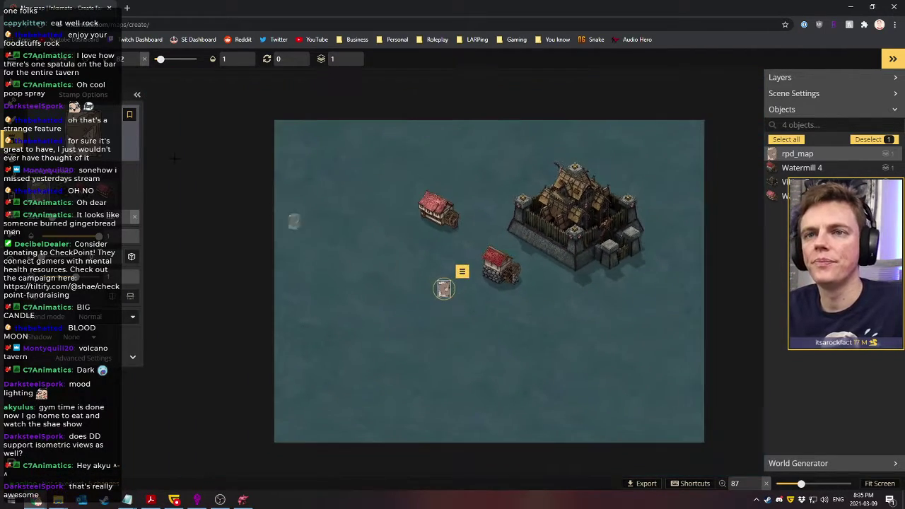
{"action": "left_click", "coordinate": [129, 114]}
{"action": "left_click", "coordinate": [373, 228]}
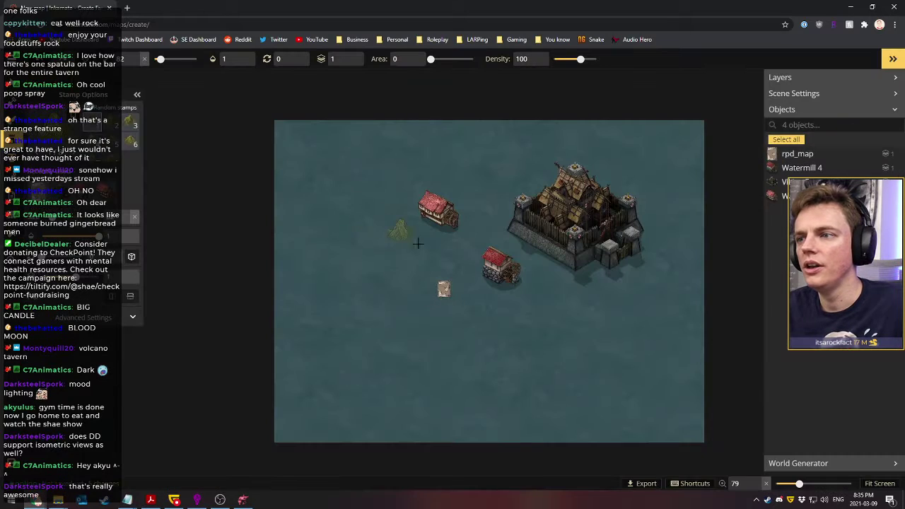
{"action": "mouse_move", "coordinate": [385, 264]}
{"action": "left_mouse_down"}
{"action": "mouse_move", "coordinate": [488, 263]}
{"action": "mouse_move", "coordinate": [435, 227]}
{"action": "mouse_move", "coordinate": [369, 246]}
{"action": "mouse_move", "coordinate": [347, 226]}
{"action": "mouse_move", "coordinate": [315, 311]}
{"action": "mouse_move", "coordinate": [417, 360]}
{"action": "left_mouse_up"}
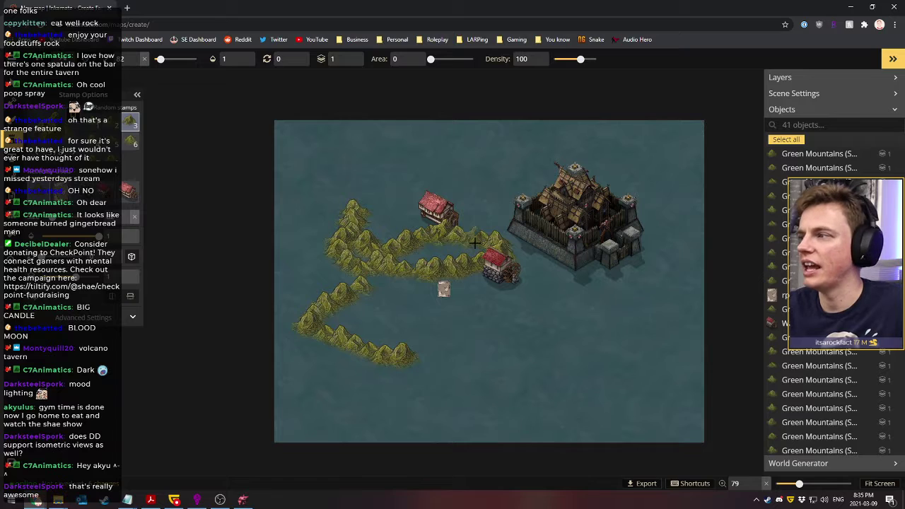
{"action": "scroll", "coordinate": [473, 243], "scroll_direction": "up", "scroll_amount": 1}
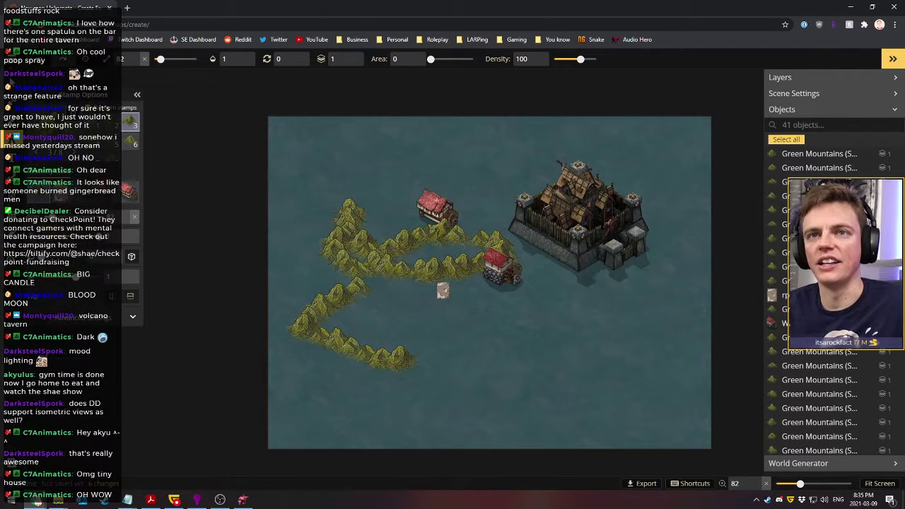
Leave the regional map without saving it and return to the map overview
{"action": "left_click", "coordinate": [12, 60]}
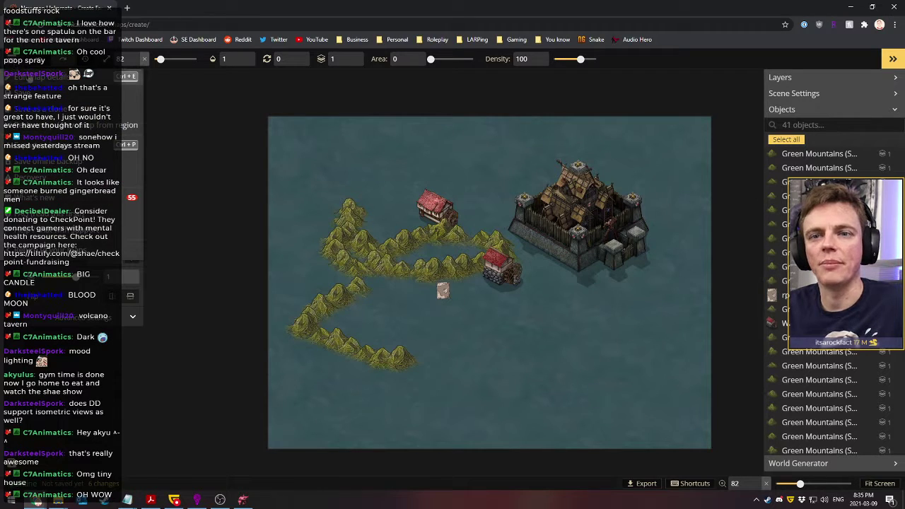
{"action": "left_click", "coordinate": [64, 250]}
{"action": "left_click", "coordinate": [498, 87]}
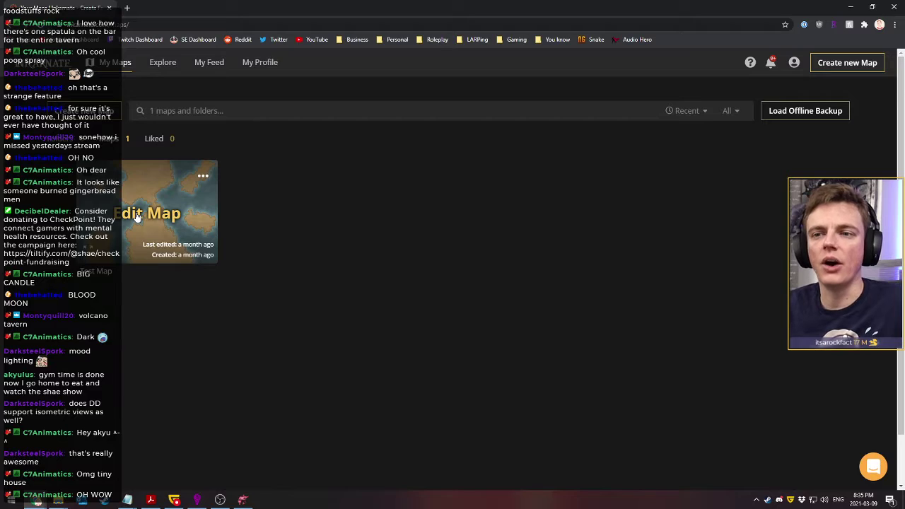
Create a new map in the Fantasy World style
{"action": "left_click", "coordinate": [89, 117]}
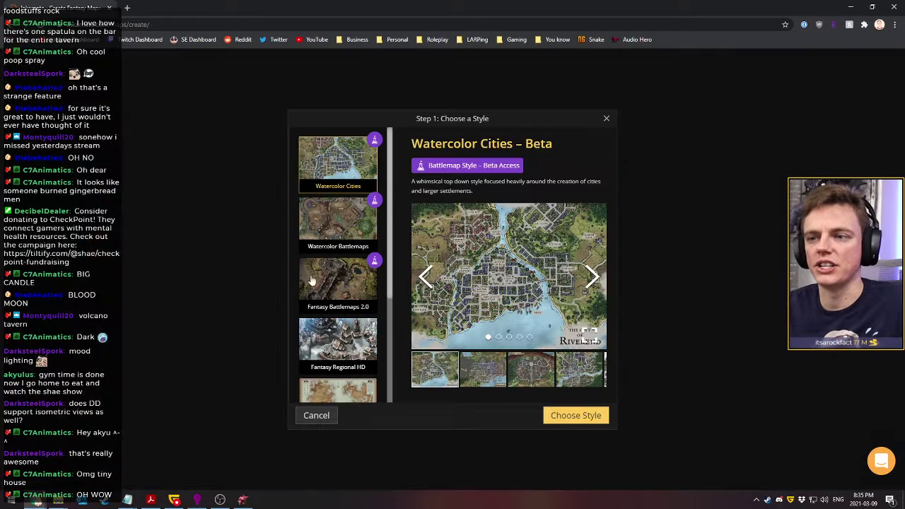
{"action": "scroll", "coordinate": [341, 302], "scroll_direction": "down", "scroll_amount": 5}
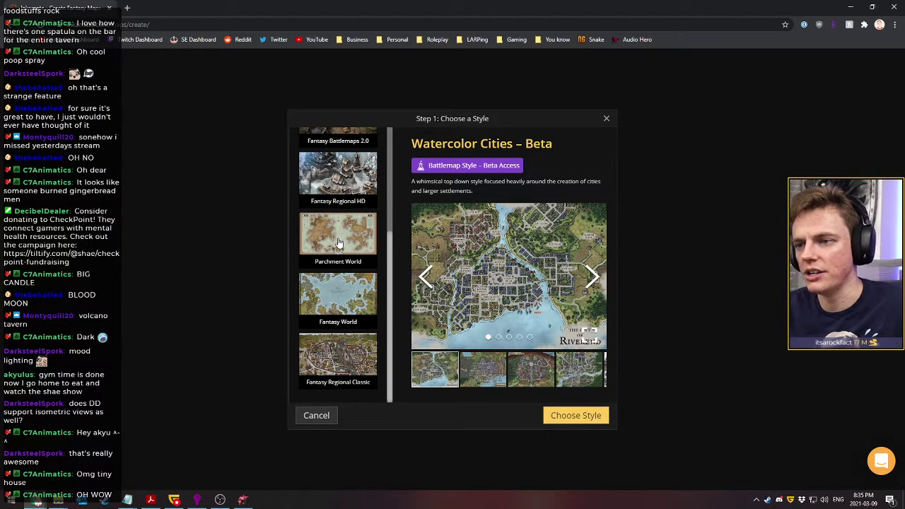
{"action": "left_click", "coordinate": [333, 244]}
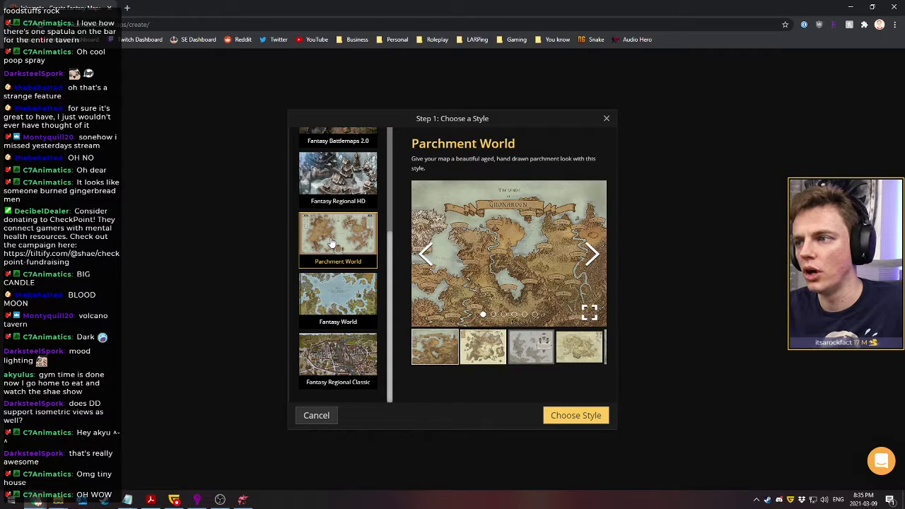
{"action": "left_click", "coordinate": [328, 292]}
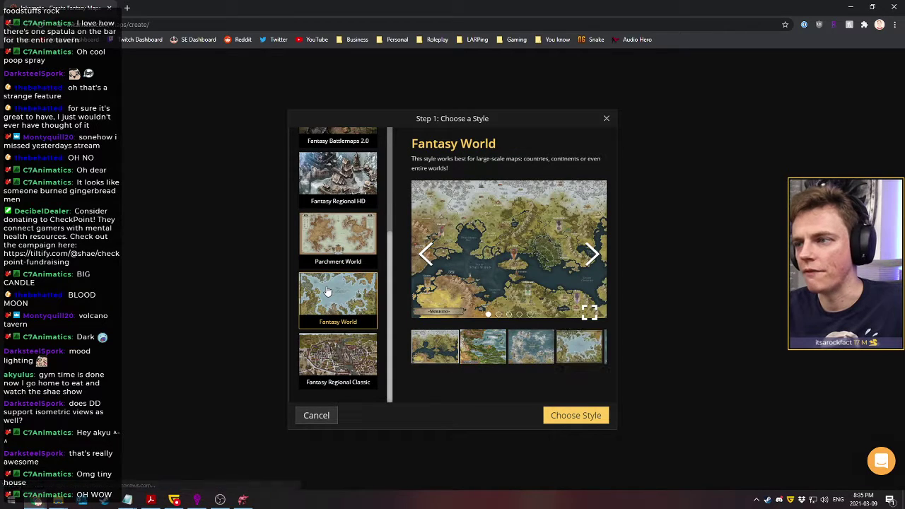
{"action": "left_click", "coordinate": [573, 418]}
{"action": "left_click", "coordinate": [573, 416]}
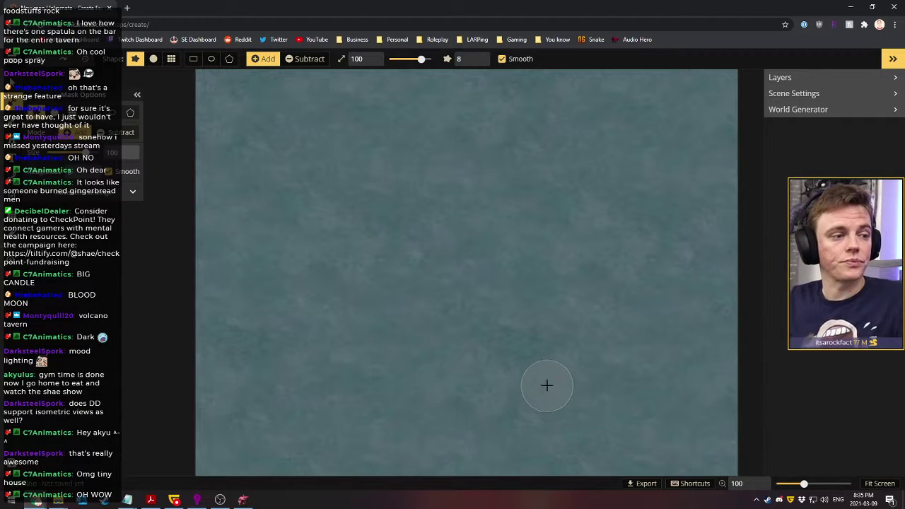
Generate random landmasses over the whole map with the World Generator set to 40 % ocean
{"action": "left_click", "coordinate": [810, 111]}
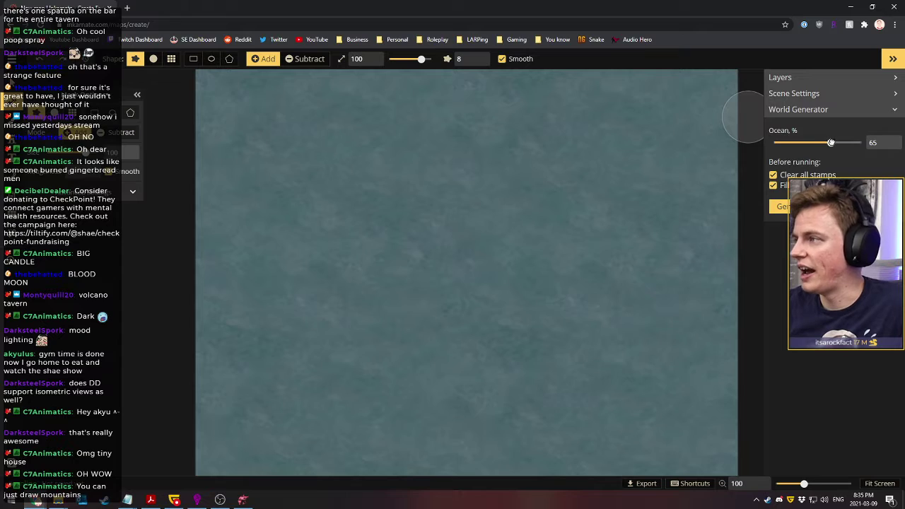
{"action": "left_click_drag", "start_coordinate": [831, 142], "coordinate": [808, 143]}
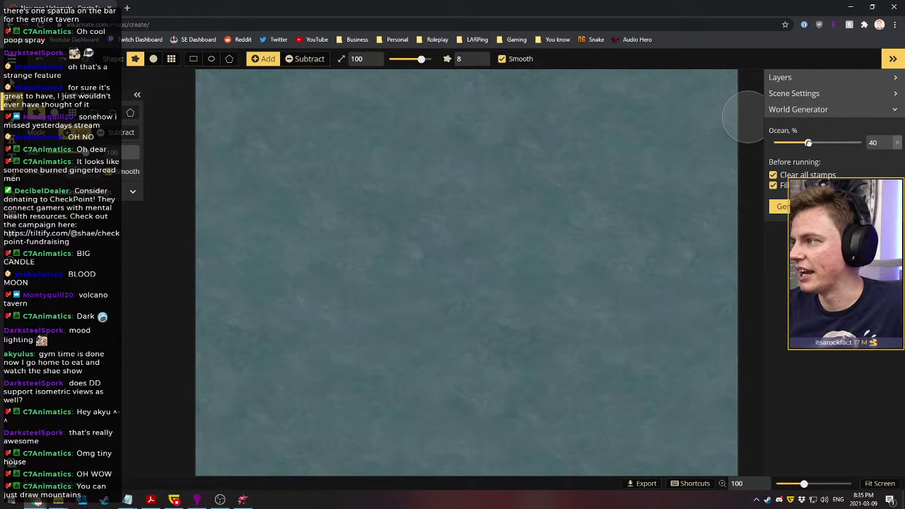
{"action": "left_click", "coordinate": [782, 206]}
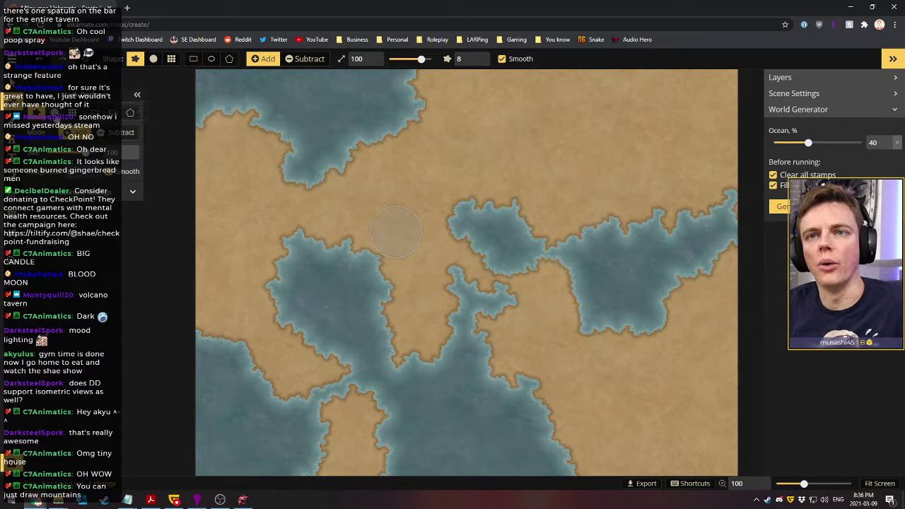
Carve a sea channel with a western bulge between the northern bay and the inland water, subtracting land with the circular size 30 mask brush
{"action": "key", "text": "b"}
{"action": "key", "text": "d"}
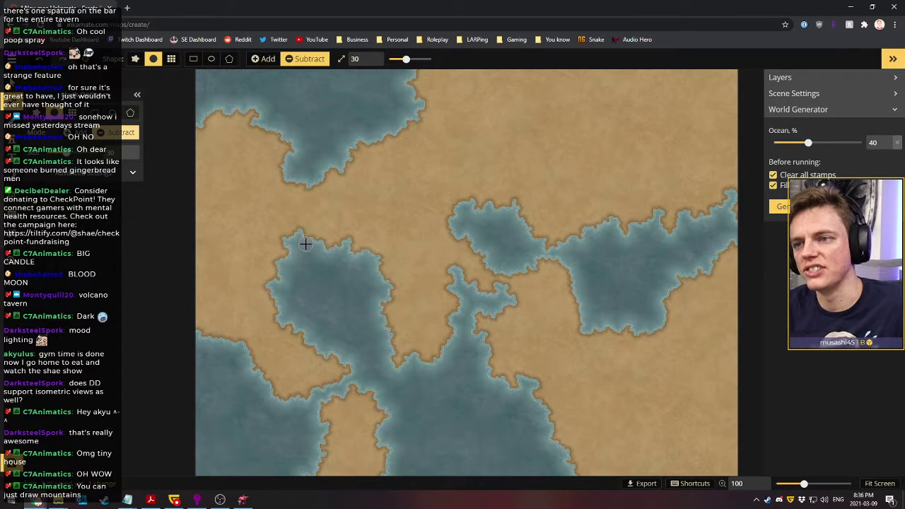
{"action": "mouse_move", "coordinate": [305, 223]}
{"action": "left_mouse_down"}
{"action": "mouse_move", "coordinate": [307, 166]}
{"action": "mouse_move", "coordinate": [316, 241]}
{"action": "left_mouse_up"}
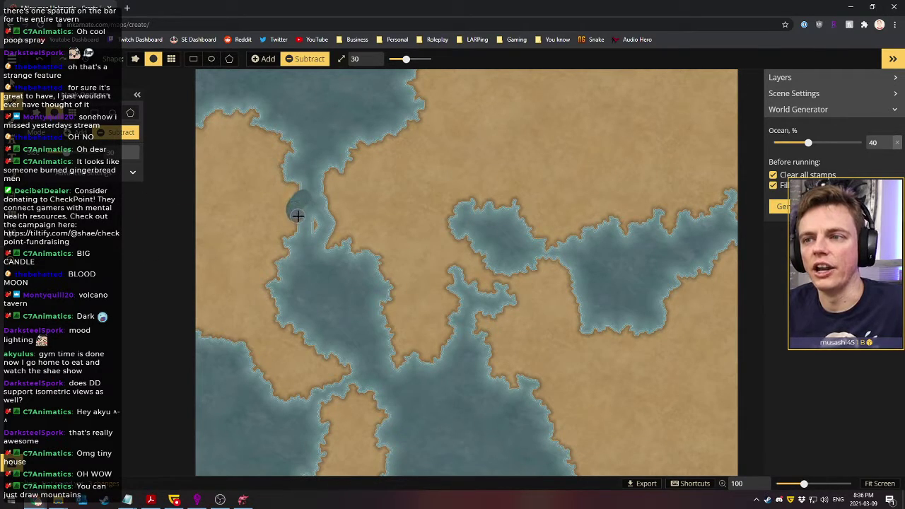
{"action": "left_click_drag", "start_coordinate": [297, 215], "coordinate": [300, 213]}
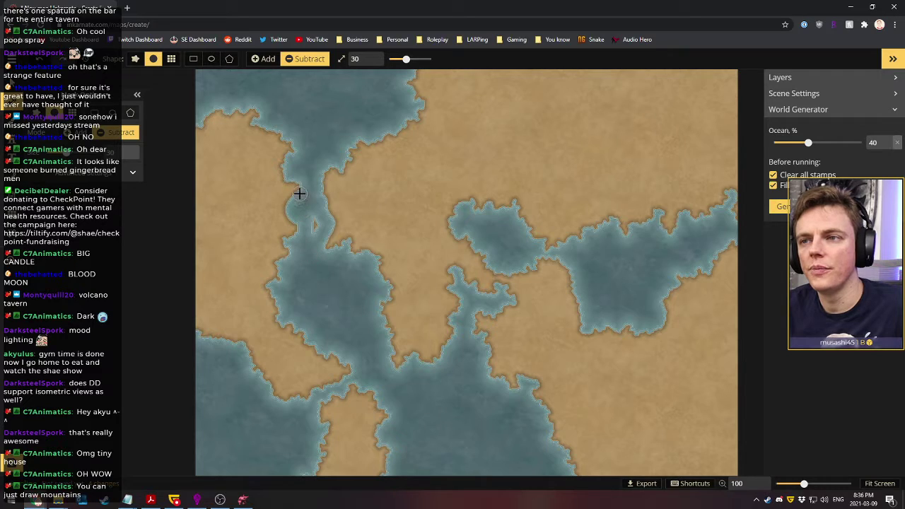
{"action": "mouse_move", "coordinate": [288, 215]}
{"action": "left_mouse_down"}
{"action": "mouse_move", "coordinate": [283, 205]}
{"action": "mouse_move", "coordinate": [291, 223]}
{"action": "mouse_move", "coordinate": [286, 191]}
{"action": "mouse_move", "coordinate": [292, 228]}
{"action": "mouse_move", "coordinate": [280, 212]}
{"action": "left_mouse_up"}
{"action": "key", "text": "p"}
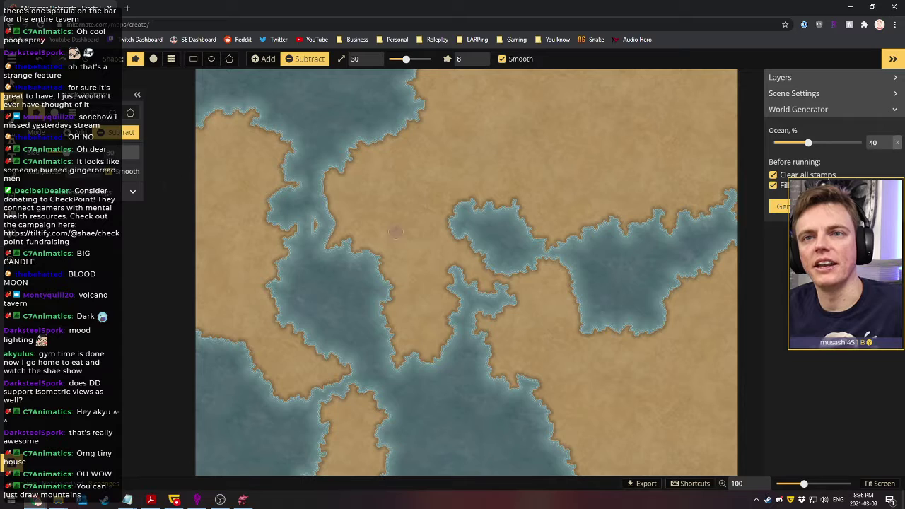
Look over the Desert and World Textures available in the texture catalog for the foreground brush
{"action": "key", "text": "b"}
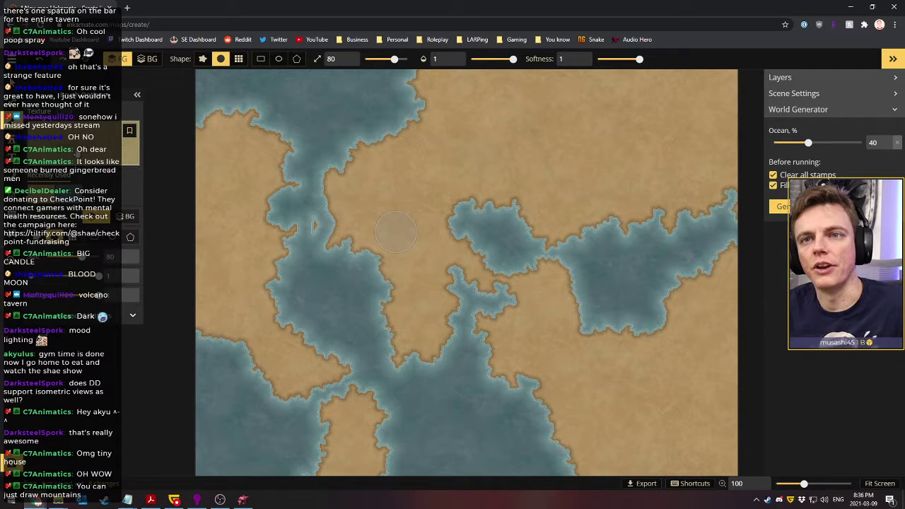
{"action": "left_click", "coordinate": [85, 138]}
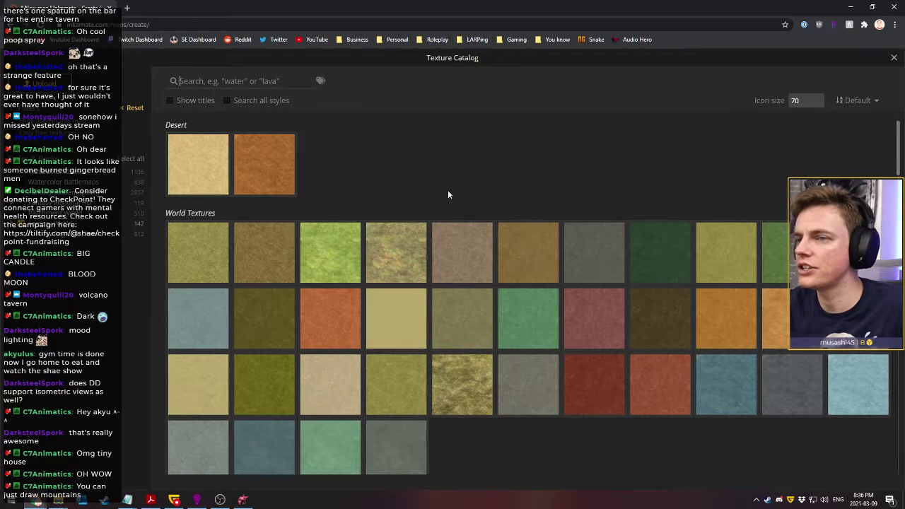
{"action": "left_click", "coordinate": [895, 58]}
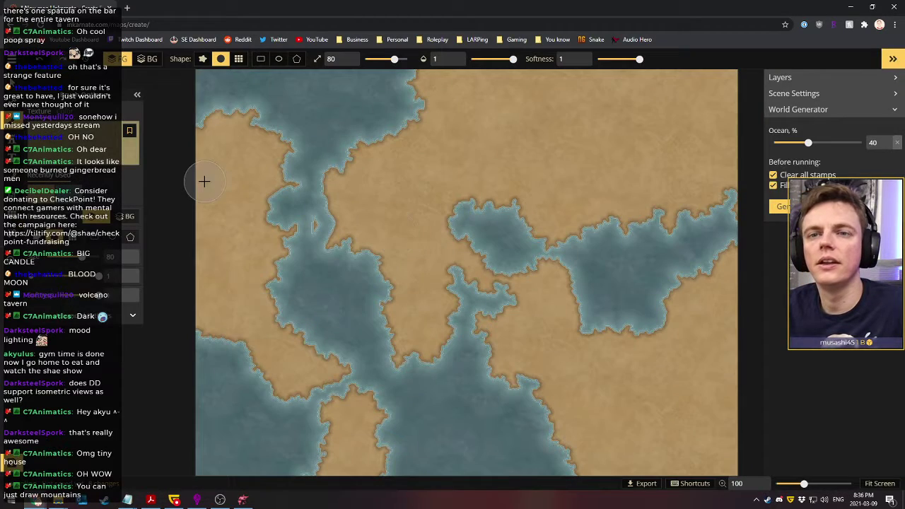
Paint a north-south range of Brown Mountains stamps at size 68 along the eastern shore of the carved channel
{"action": "key", "text": "s"}
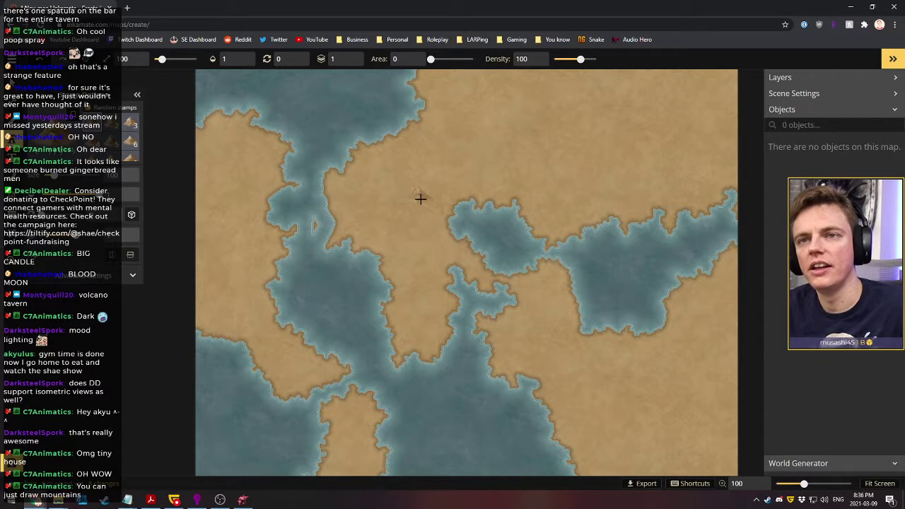
{"action": "scroll", "coordinate": [420, 200], "scroll_direction": "down", "scroll_amount": 1}
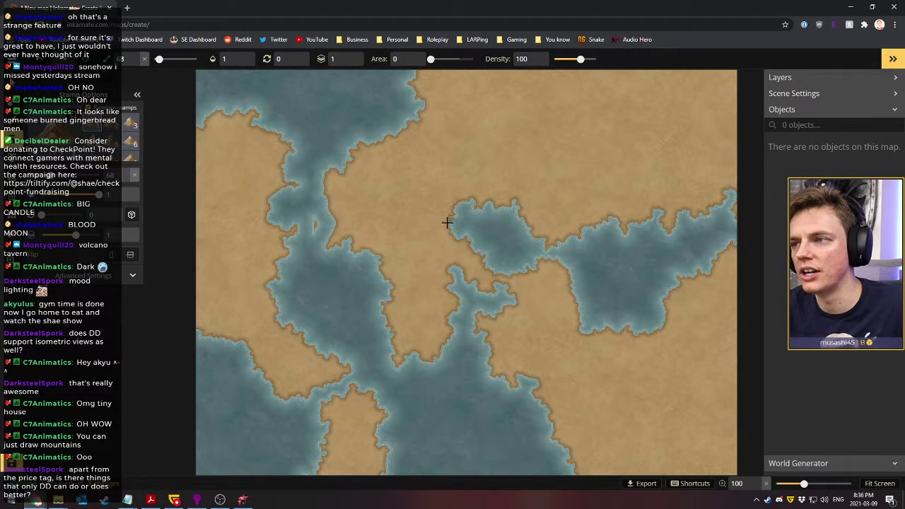
{"action": "left_click", "coordinate": [332, 176]}
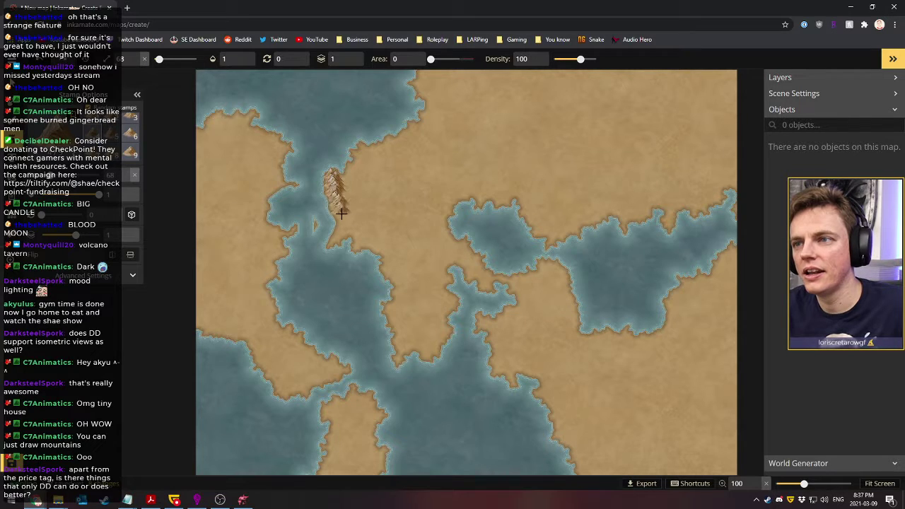
{"action": "left_click_drag", "start_coordinate": [341, 230], "coordinate": [338, 249]}
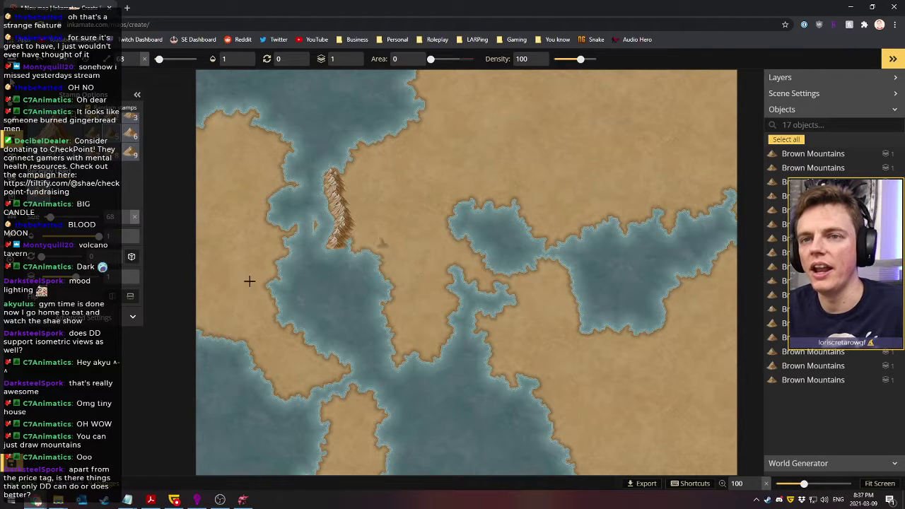
Paint Pine Trees 1 stamps at size 145 across the northern land, including a row that spells "hello"
{"action": "key", "text": "space"}
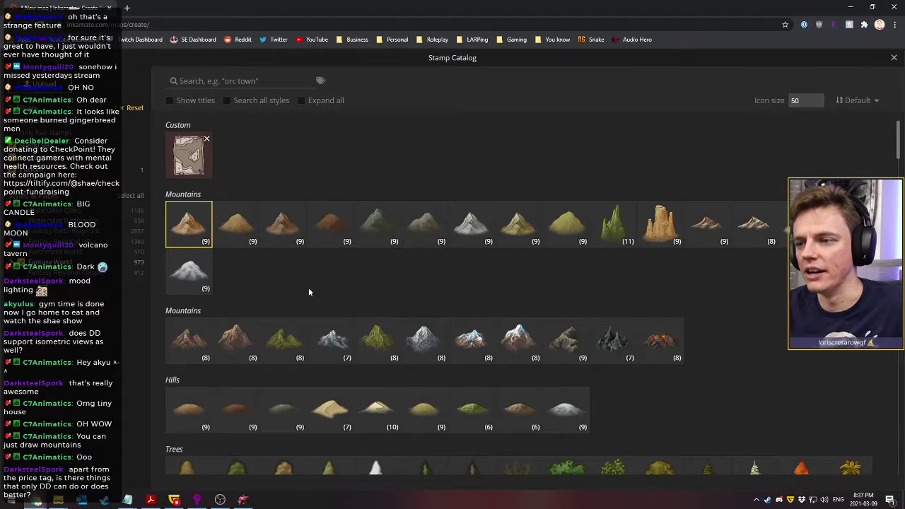
{"action": "scroll", "coordinate": [309, 292], "scroll_direction": "down", "scroll_amount": 8}
{"action": "scroll", "coordinate": [309, 284], "scroll_direction": "up", "scroll_amount": 1}
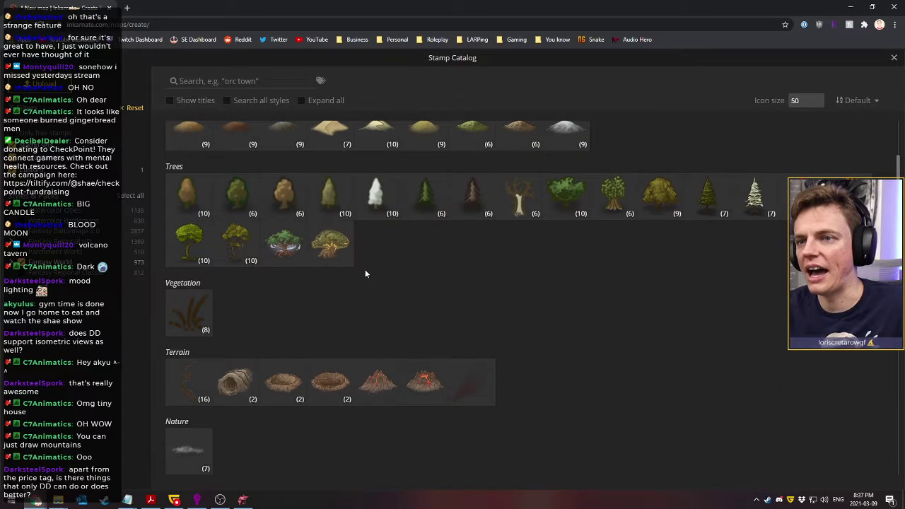
{"action": "left_click", "coordinate": [424, 202]}
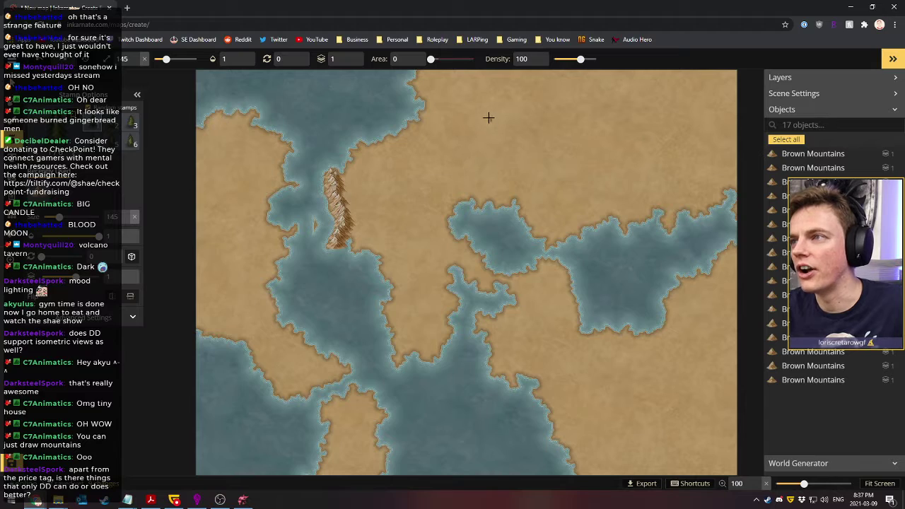
{"action": "mouse_move", "coordinate": [476, 107]}
{"action": "left_mouse_down"}
{"action": "mouse_move", "coordinate": [497, 89]}
{"action": "mouse_move", "coordinate": [483, 109]}
{"action": "mouse_move", "coordinate": [510, 89]}
{"action": "mouse_move", "coordinate": [549, 102]}
{"action": "mouse_move", "coordinate": [606, 99]}
{"action": "left_mouse_up"}
{"action": "mouse_move", "coordinate": [447, 158]}
{"action": "left_mouse_down"}
{"action": "mouse_move", "coordinate": [469, 151]}
{"action": "mouse_move", "coordinate": [466, 134]}
{"action": "mouse_move", "coordinate": [459, 170]}
{"action": "mouse_move", "coordinate": [469, 157]}
{"action": "mouse_move", "coordinate": [485, 172]}
{"action": "mouse_move", "coordinate": [501, 157]}
{"action": "mouse_move", "coordinate": [488, 174]}
{"action": "mouse_move", "coordinate": [518, 172]}
{"action": "mouse_move", "coordinate": [527, 146]}
{"action": "mouse_move", "coordinate": [515, 168]}
{"action": "mouse_move", "coordinate": [532, 178]}
{"action": "mouse_move", "coordinate": [546, 151]}
{"action": "mouse_move", "coordinate": [531, 172]}
{"action": "mouse_move", "coordinate": [556, 178]}
{"action": "mouse_move", "coordinate": [583, 167]}
{"action": "mouse_move", "coordinate": [576, 183]}
{"action": "mouse_move", "coordinate": [605, 167]}
{"action": "left_mouse_up"}
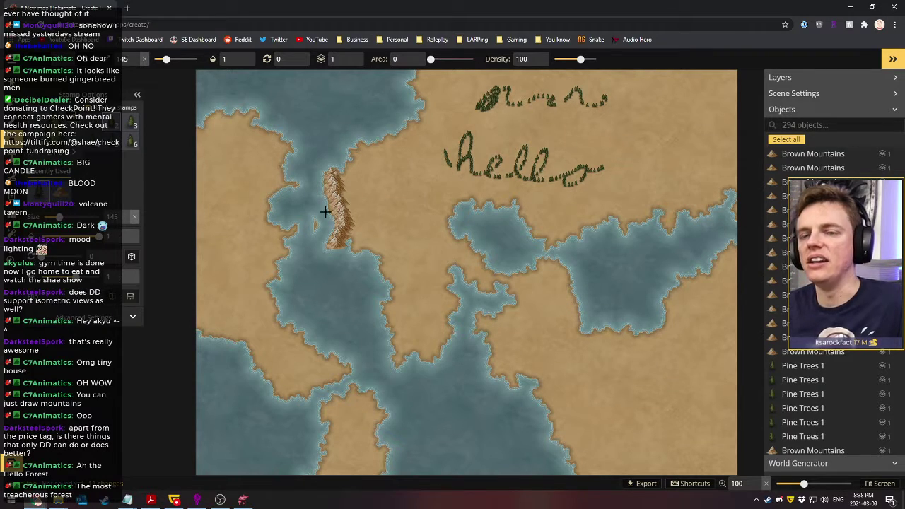
Leave this map and create a new Fantasy Battlemaps 2.0 map at High (2k) resolution in Landscape, 40 x 30 tiles
{"action": "left_click", "coordinate": [13, 62]}
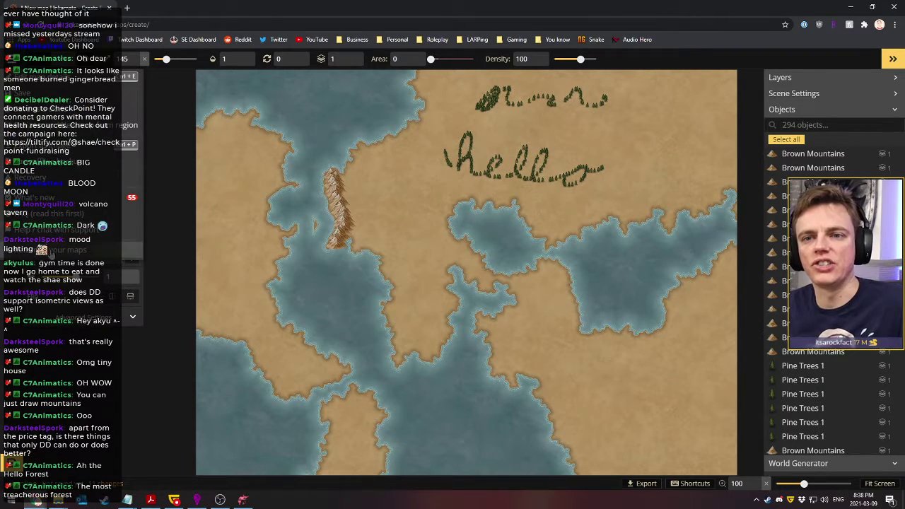
{"action": "left_click", "coordinate": [133, 250]}
{"action": "left_click", "coordinate": [495, 88]}
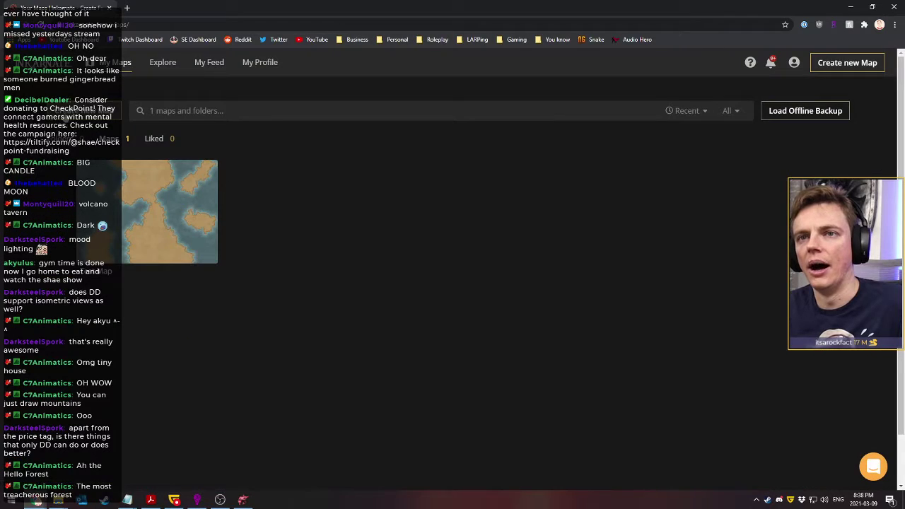
{"action": "left_click", "coordinate": [848, 63]}
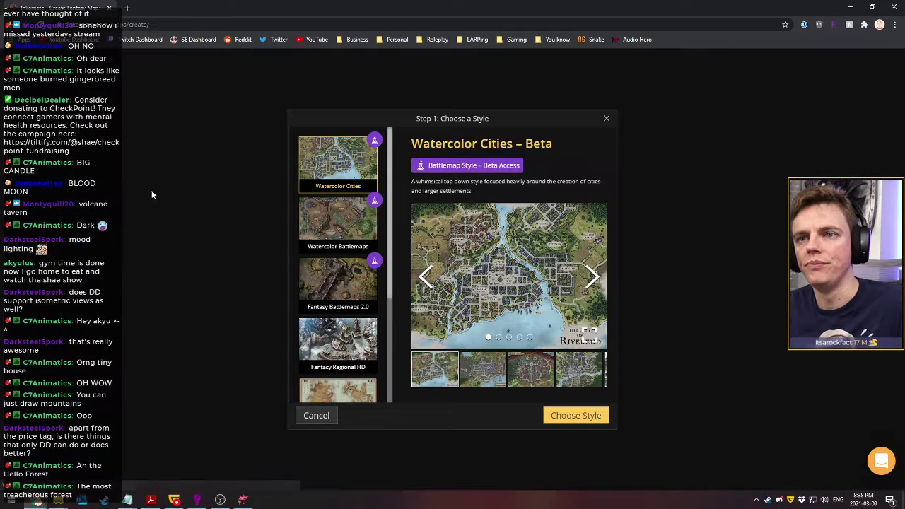
{"action": "left_click", "coordinate": [338, 287]}
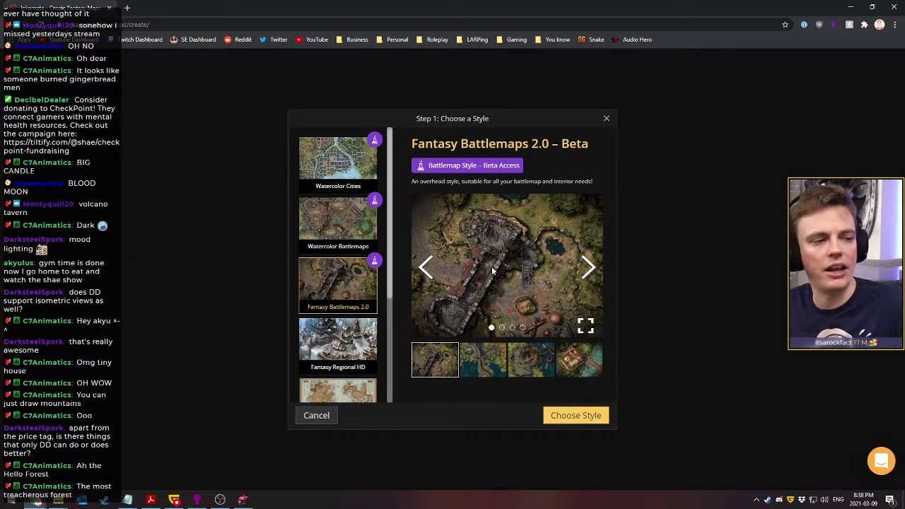
{"action": "left_click", "coordinate": [562, 414]}
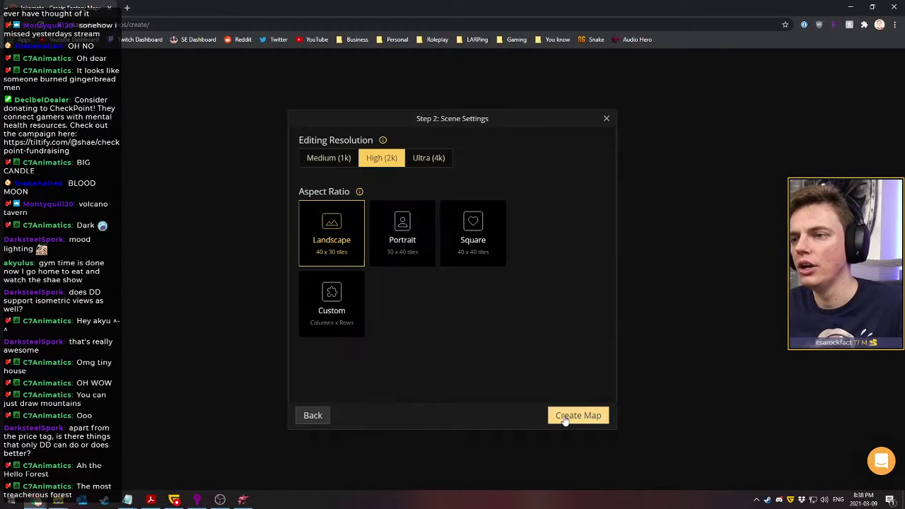
{"action": "left_click", "coordinate": [559, 415]}
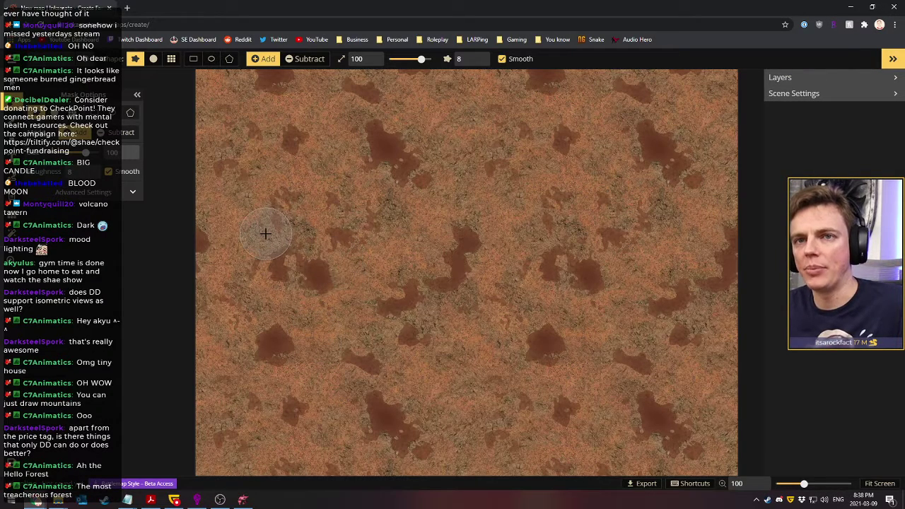
Add two winding grass patches with the rough size 100 mask brush and a rectangular grass area southeast of them
{"action": "mouse_move", "coordinate": [366, 173]}
{"action": "left_mouse_down"}
{"action": "mouse_move", "coordinate": [474, 243]}
{"action": "mouse_move", "coordinate": [619, 209]}
{"action": "left_mouse_up"}
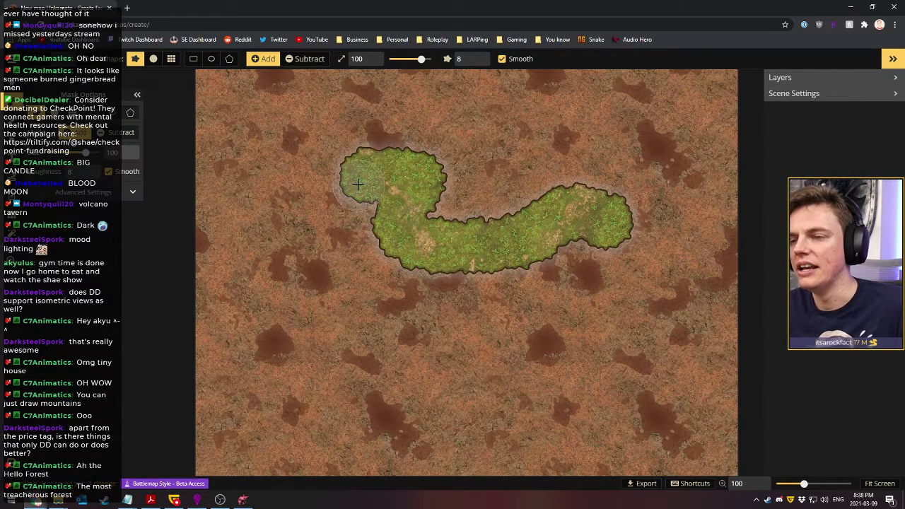
{"action": "mouse_move", "coordinate": [283, 255]}
{"action": "left_mouse_down"}
{"action": "mouse_move", "coordinate": [279, 226]}
{"action": "mouse_move", "coordinate": [302, 296]}
{"action": "mouse_move", "coordinate": [290, 365]}
{"action": "left_mouse_up"}
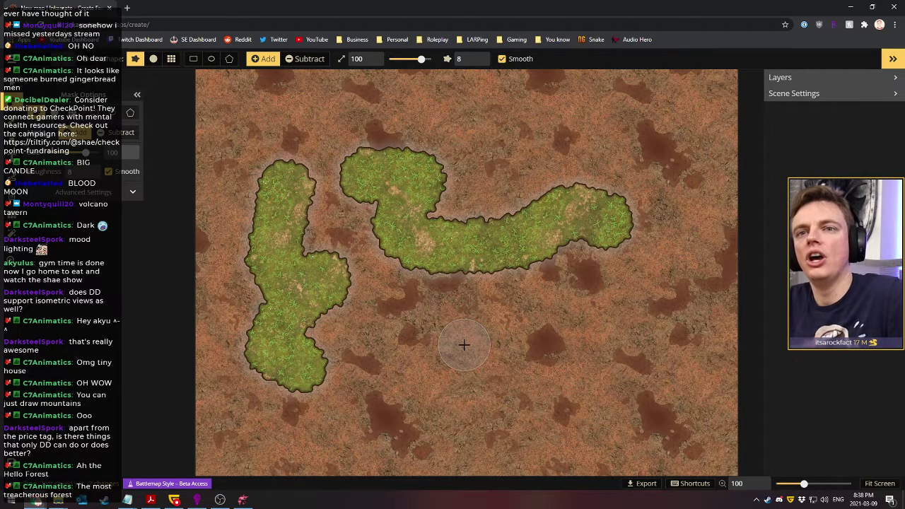
{"action": "key", "text": "r"}
{"action": "mouse_move", "coordinate": [390, 330]}
{"action": "left_mouse_down"}
{"action": "mouse_move", "coordinate": [548, 387]}
{"action": "mouse_move", "coordinate": [610, 437]}
{"action": "left_mouse_up"}
{"action": "key", "text": "Escape"}
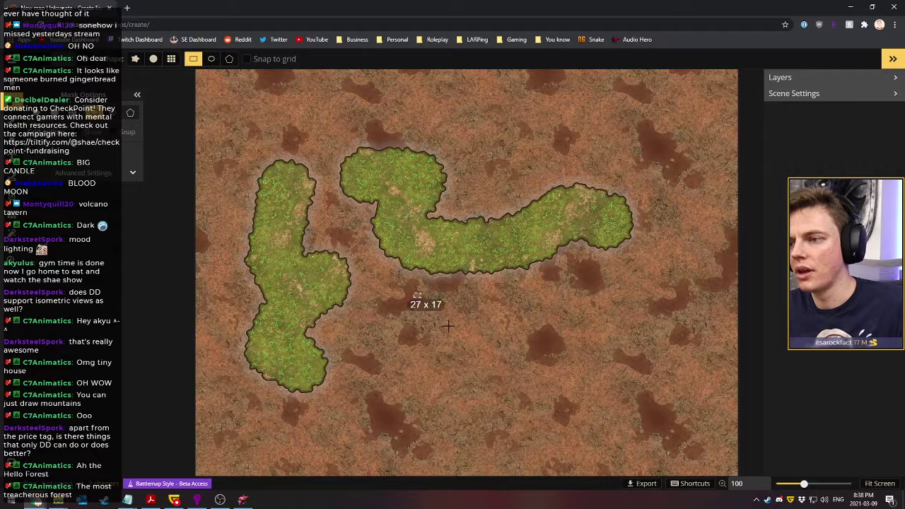
{"action": "left_click_drag", "start_coordinate": [414, 293], "coordinate": [630, 430]}
{"action": "left_click", "coordinate": [456, 448]}
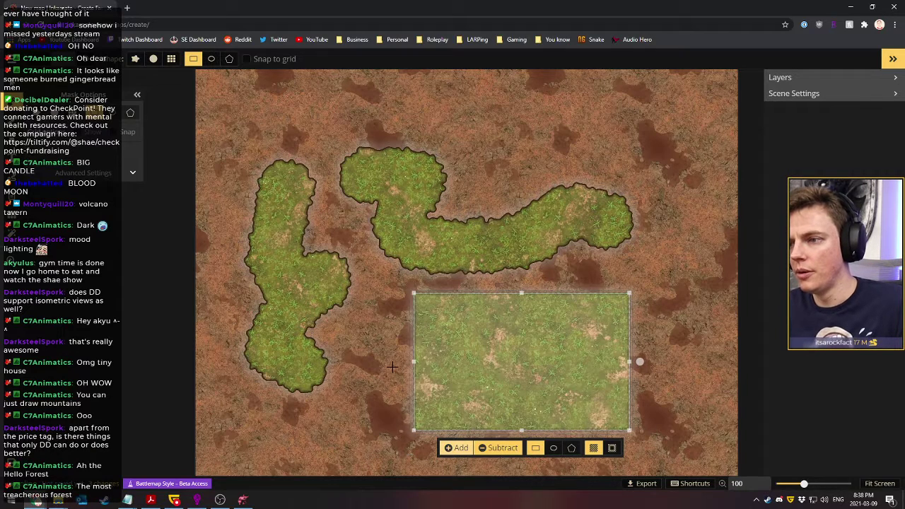
{"action": "key", "text": "Escape"}
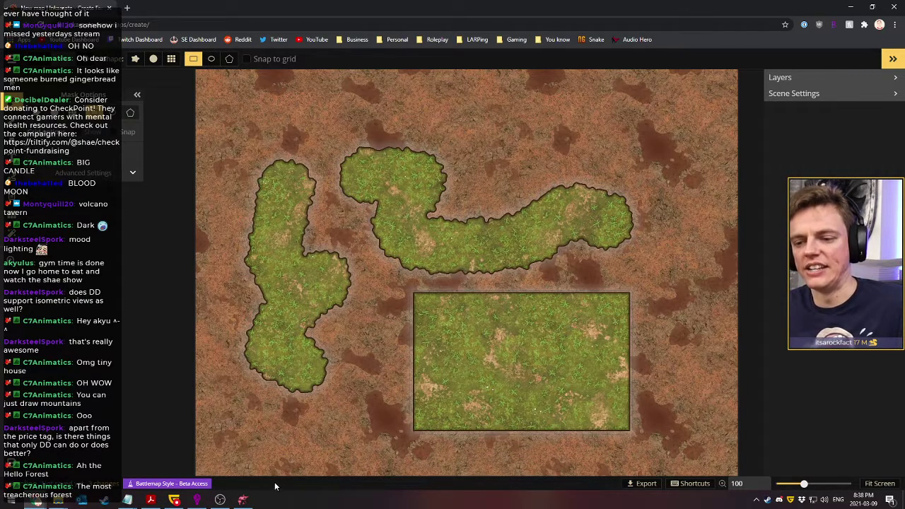
Switch to Dungeondraft and draw a rectangular stone-tiled room with rough stone walls just east of the tavern using the Building Tool
{"action": "left_click", "coordinate": [243, 500]}
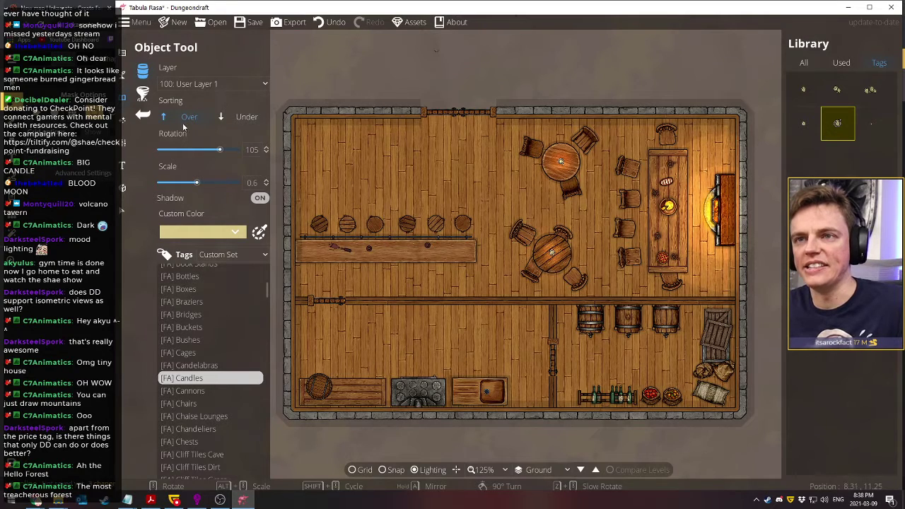
{"action": "left_click", "coordinate": [123, 47]}
{"action": "left_click", "coordinate": [173, 73]}
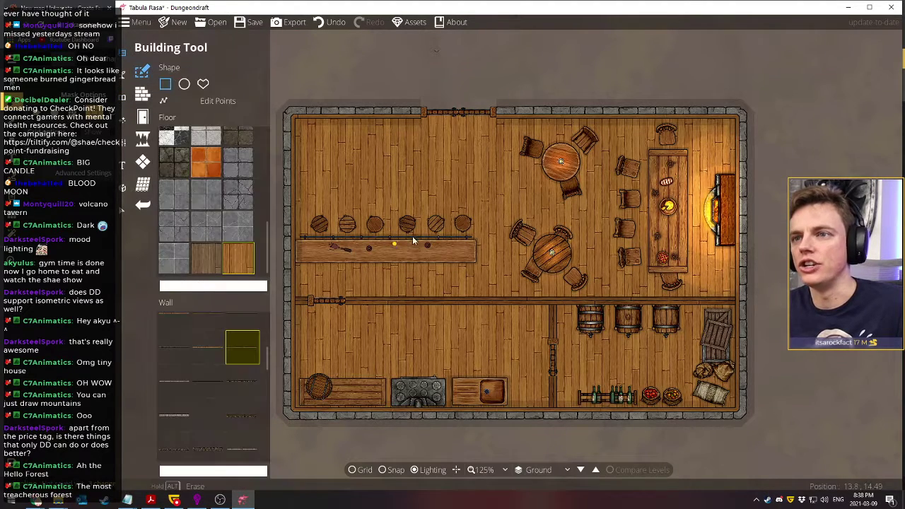
{"action": "scroll", "coordinate": [231, 240], "scroll_direction": "down", "scroll_amount": 5}
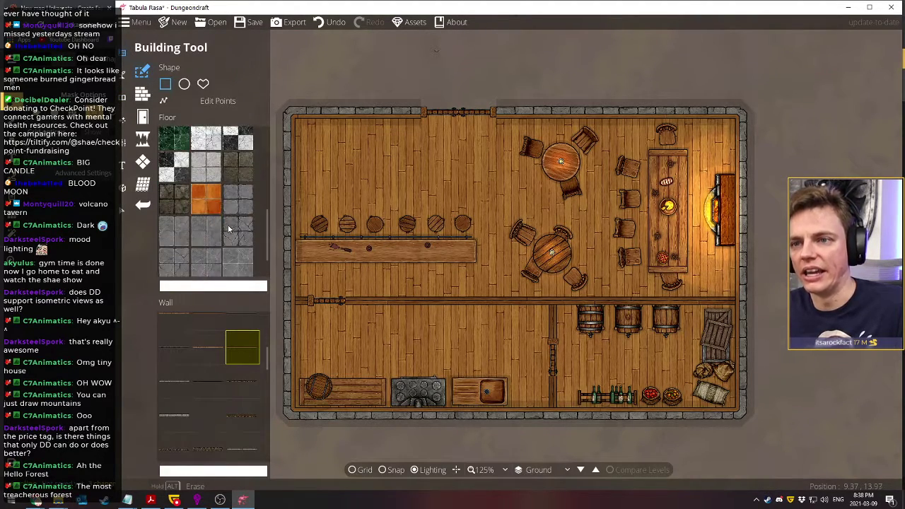
{"action": "scroll", "coordinate": [237, 228], "scroll_direction": "up", "scroll_amount": 2}
{"action": "scroll", "coordinate": [237, 228], "scroll_direction": "up", "scroll_amount": 2}
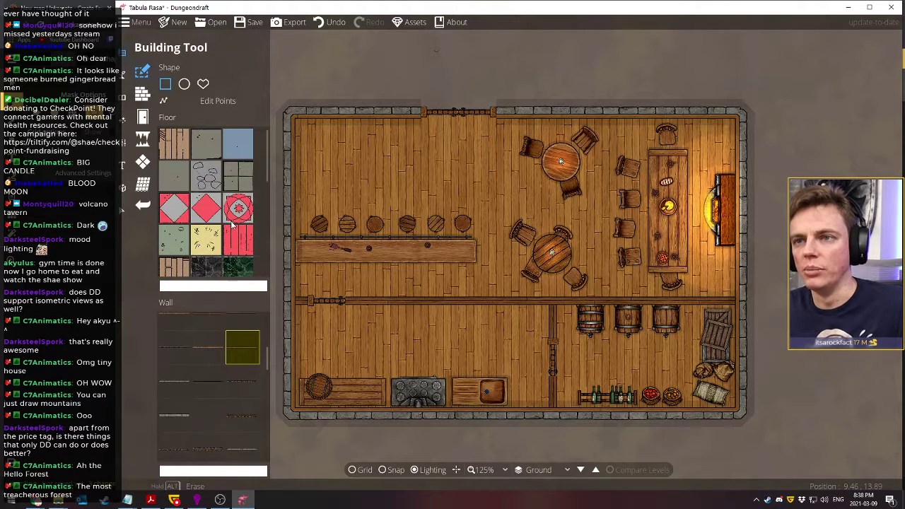
{"action": "scroll", "coordinate": [236, 353], "scroll_direction": "down", "scroll_amount": 1}
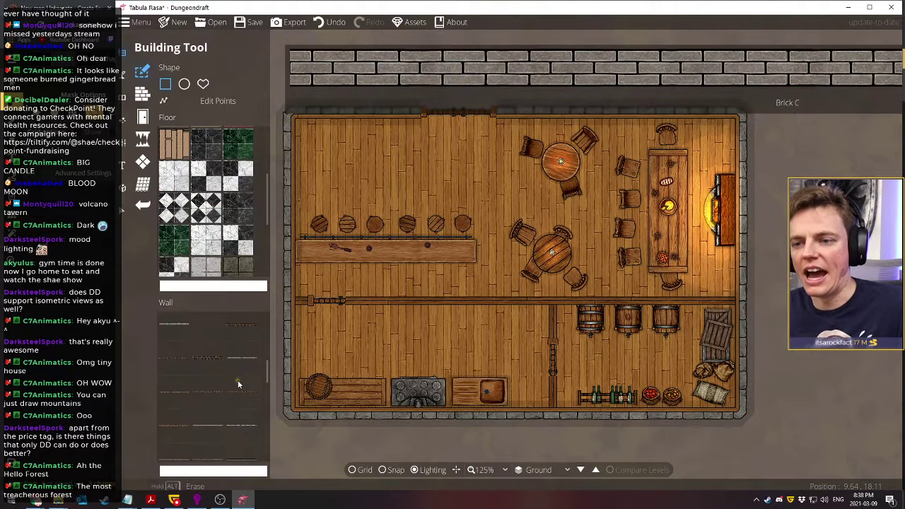
{"action": "left_click", "coordinate": [206, 362]}
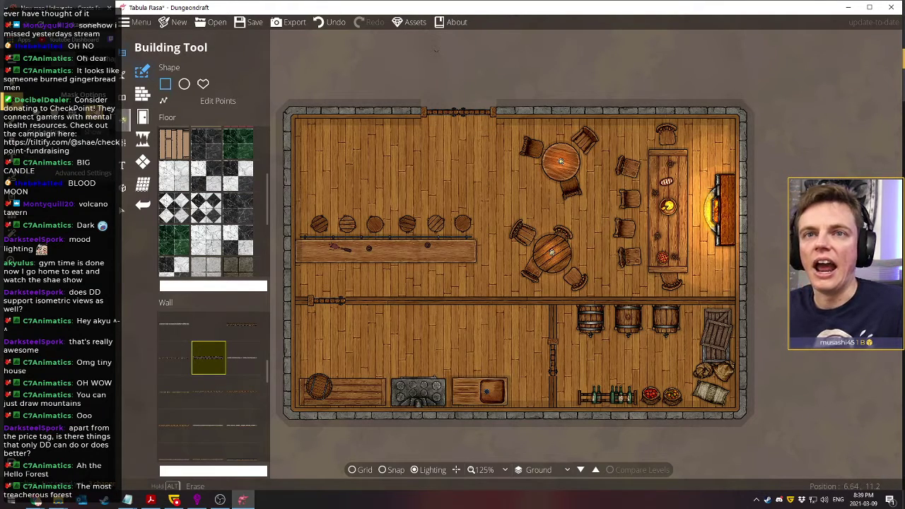
{"action": "left_click_drag", "start_coordinate": [763, 118], "coordinate": [875, 329]}
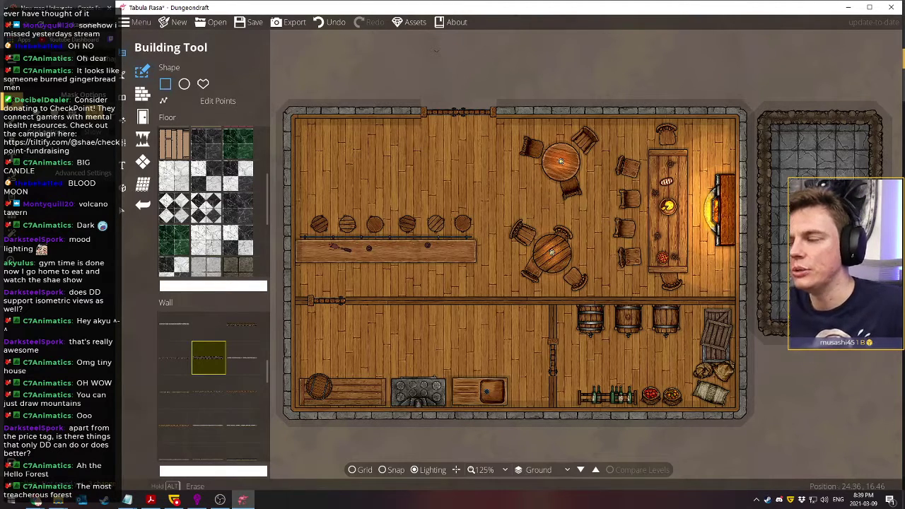
Undo the room drawn beside the tavern and return to the Inkarnate battlemap
{"action": "left_click", "coordinate": [325, 23]}
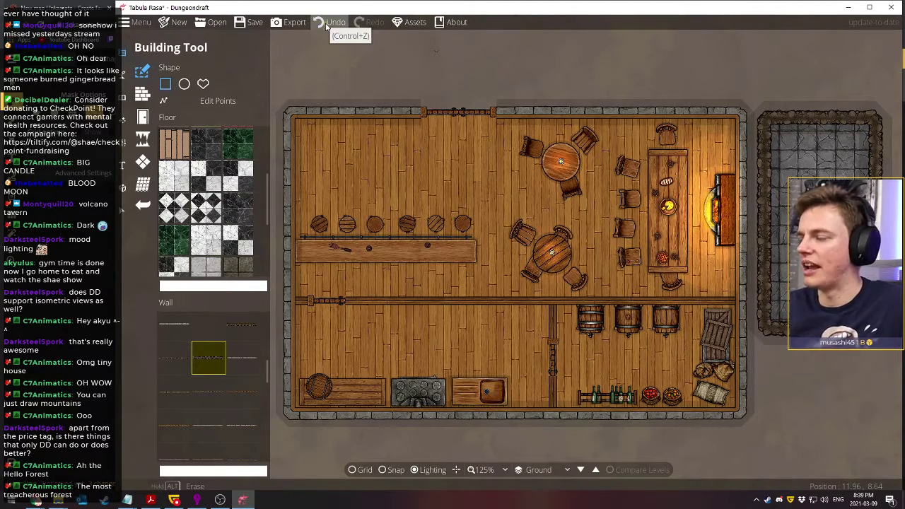
{"action": "left_click", "coordinate": [325, 22]}
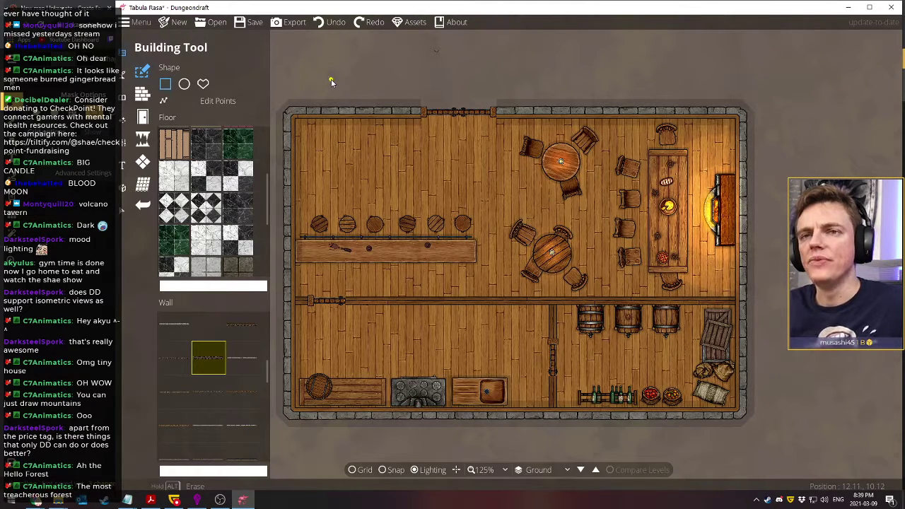
{"action": "left_click", "coordinate": [849, 8]}
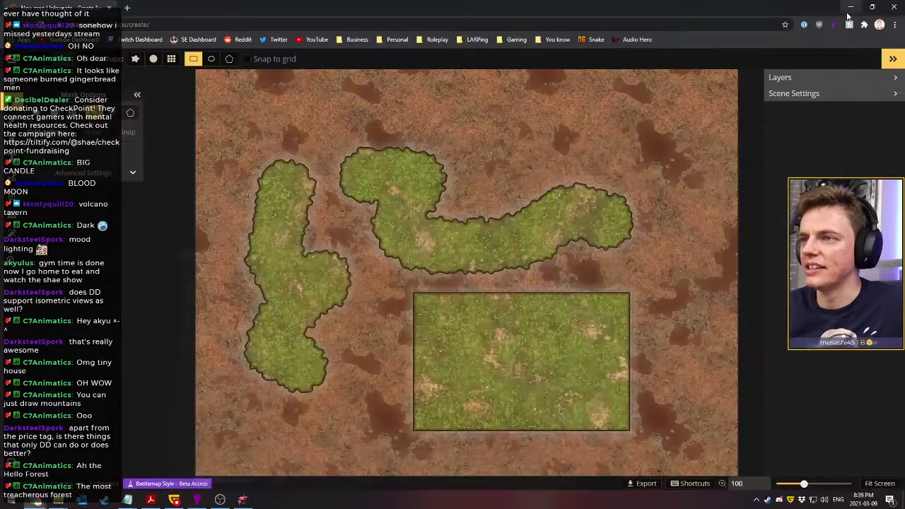
{"action": "left_click", "coordinate": [244, 501]}
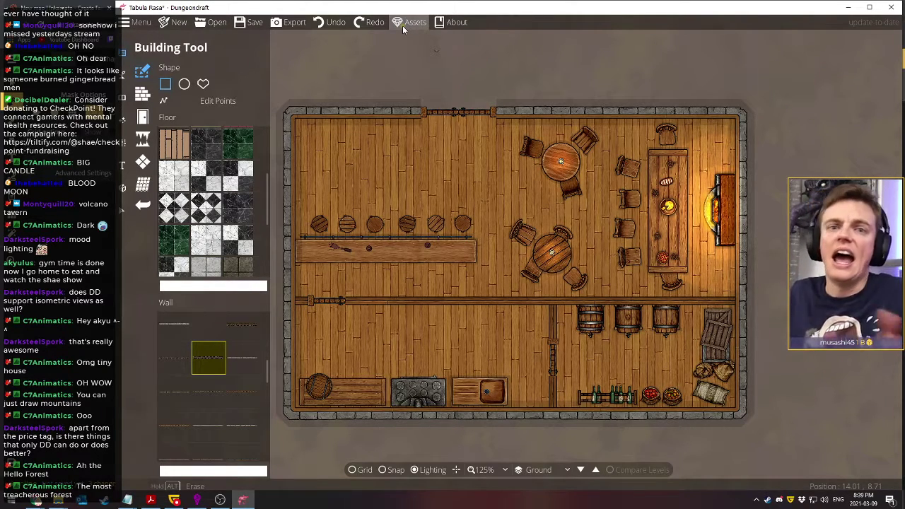
{"action": "key", "text": "alt+Tab"}
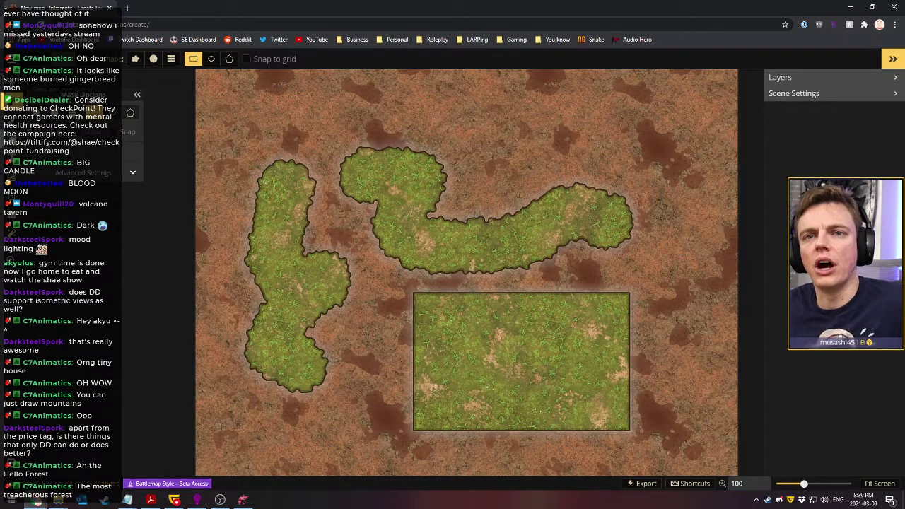
Paint a ring of Trees stamps at size 100 with random rotation around the northern grass patch
{"action": "key", "text": "s"}
{"action": "left_click", "coordinate": [131, 123]}
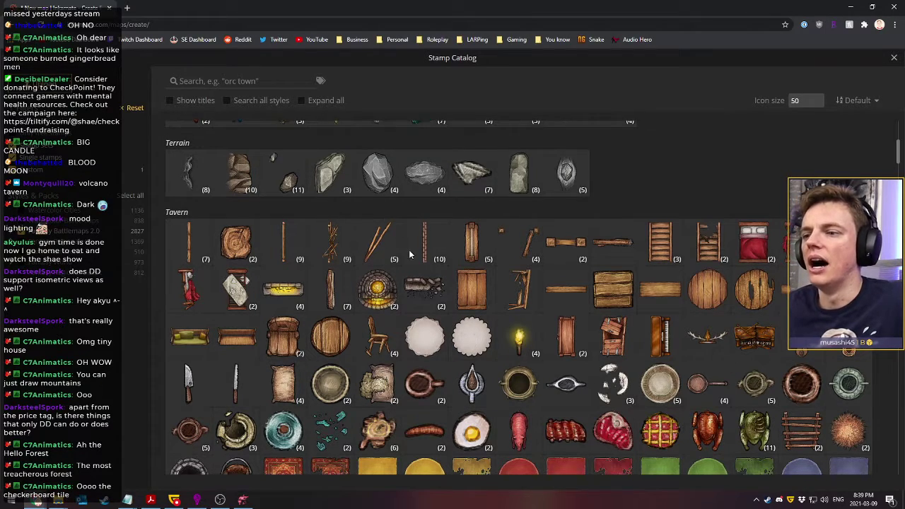
{"action": "scroll", "coordinate": [438, 291], "scroll_direction": "up", "scroll_amount": 3}
{"action": "scroll", "coordinate": [437, 290], "scroll_direction": "up", "scroll_amount": 3}
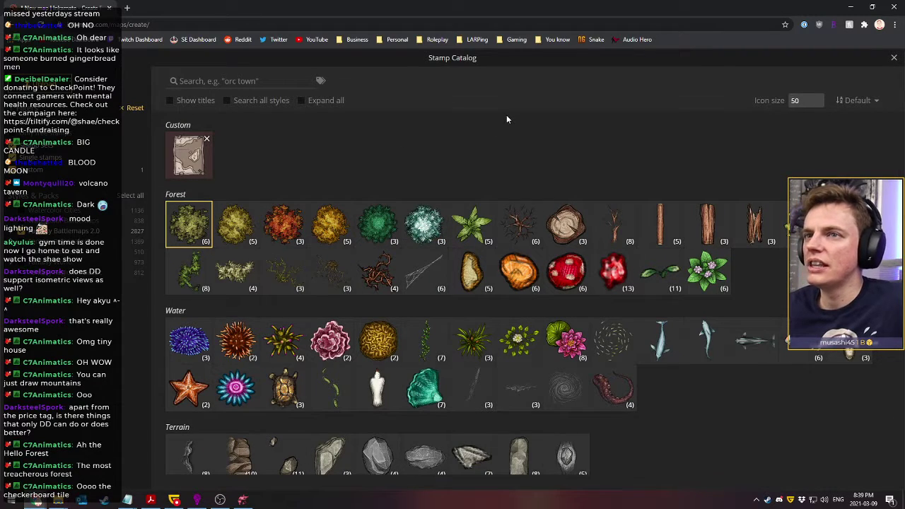
{"action": "left_click", "coordinate": [894, 58]}
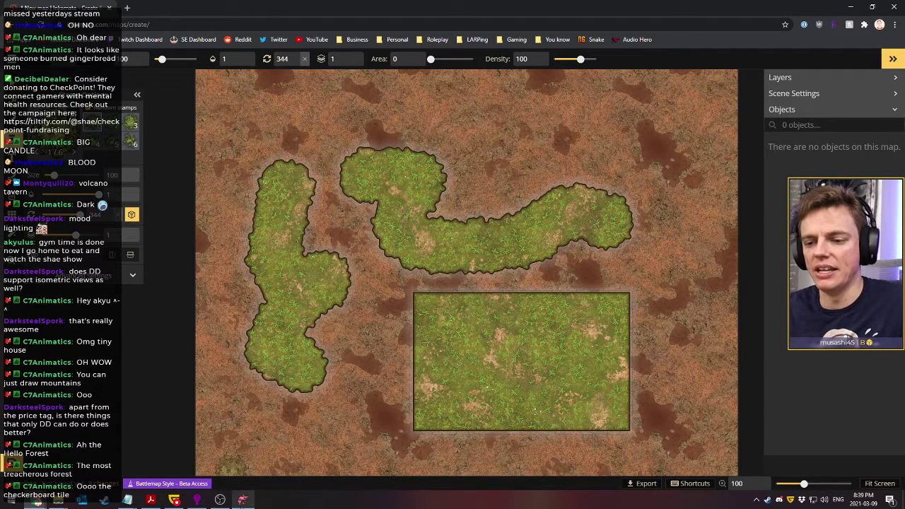
{"action": "mouse_move", "coordinate": [243, 500]}
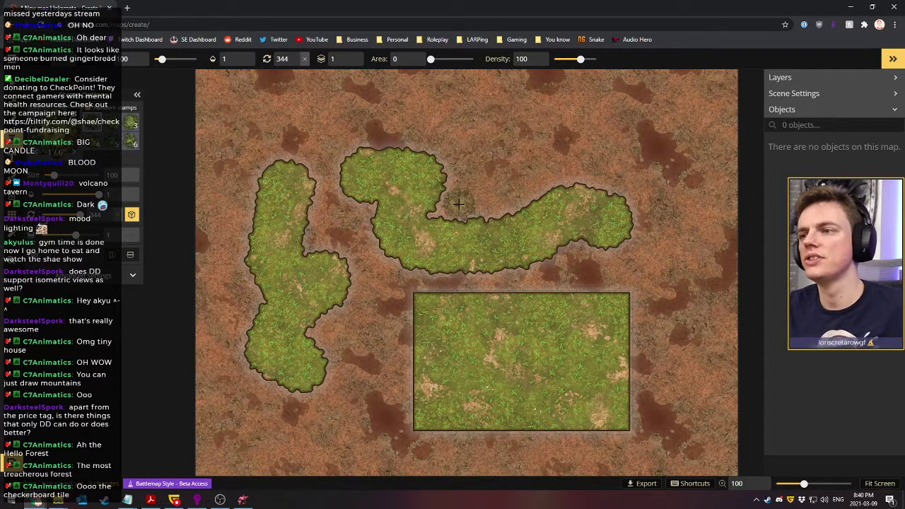
{"action": "mouse_move", "coordinate": [332, 249]}
{"action": "left_mouse_down"}
{"action": "mouse_move", "coordinate": [354, 187]}
{"action": "mouse_move", "coordinate": [335, 131]}
{"action": "mouse_move", "coordinate": [438, 124]}
{"action": "mouse_move", "coordinate": [566, 148]}
{"action": "mouse_move", "coordinate": [672, 145]}
{"action": "mouse_move", "coordinate": [592, 263]}
{"action": "mouse_move", "coordinate": [424, 286]}
{"action": "mouse_move", "coordinate": [357, 247]}
{"action": "left_mouse_up"}
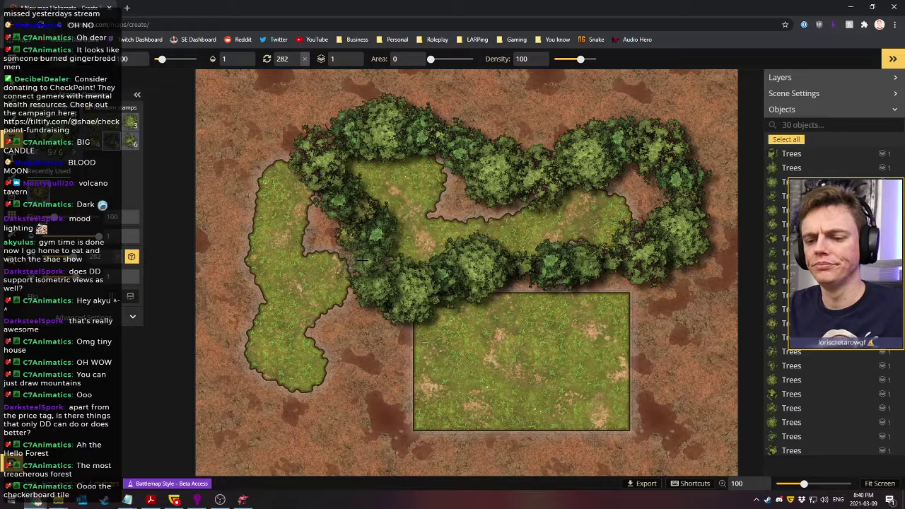
Compare the Dungeondraft tavern with the Inkarnate battlemap and open Inkarnate's map options for editing, cloning, resizing and exporting
{"action": "left_click", "coordinate": [243, 499]}
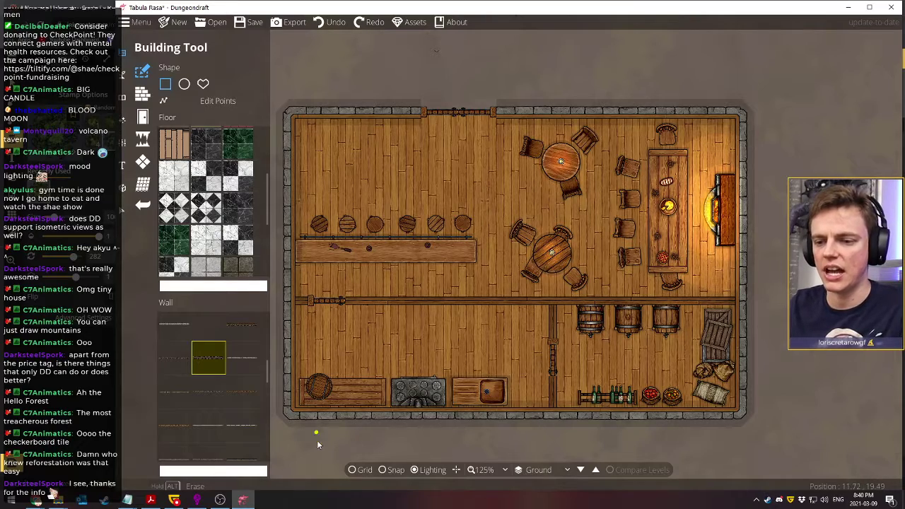
{"action": "left_click", "coordinate": [36, 501]}
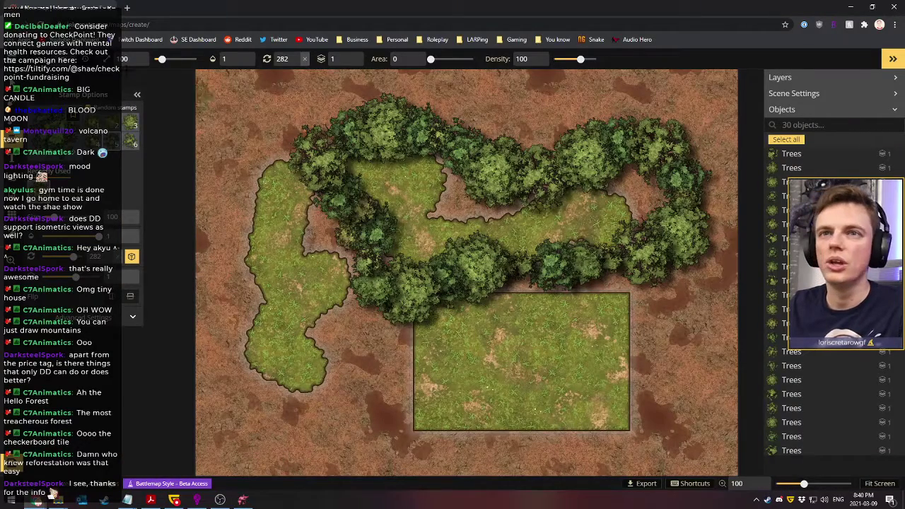
{"action": "left_click", "coordinate": [20, 59]}
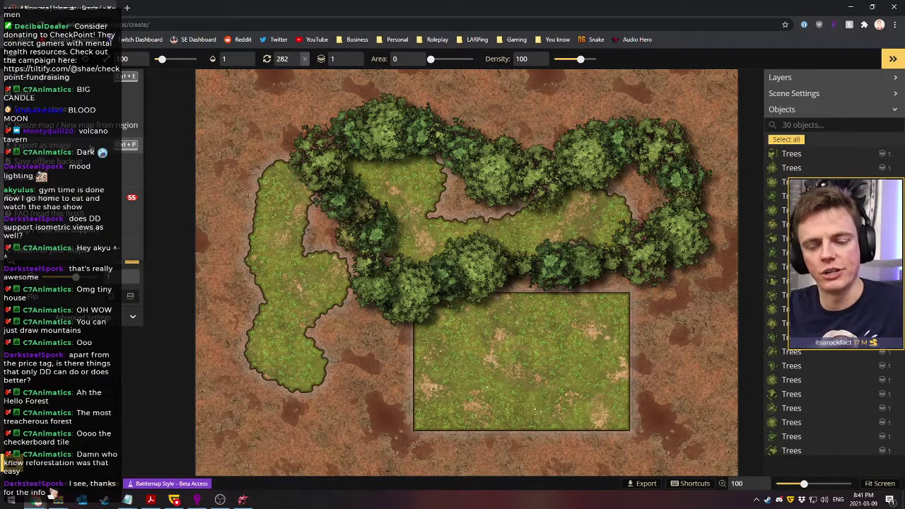
Switch to Dungeondraft and preview a warm light over the tavern floor with the Light Tool
{"action": "left_click", "coordinate": [244, 501]}
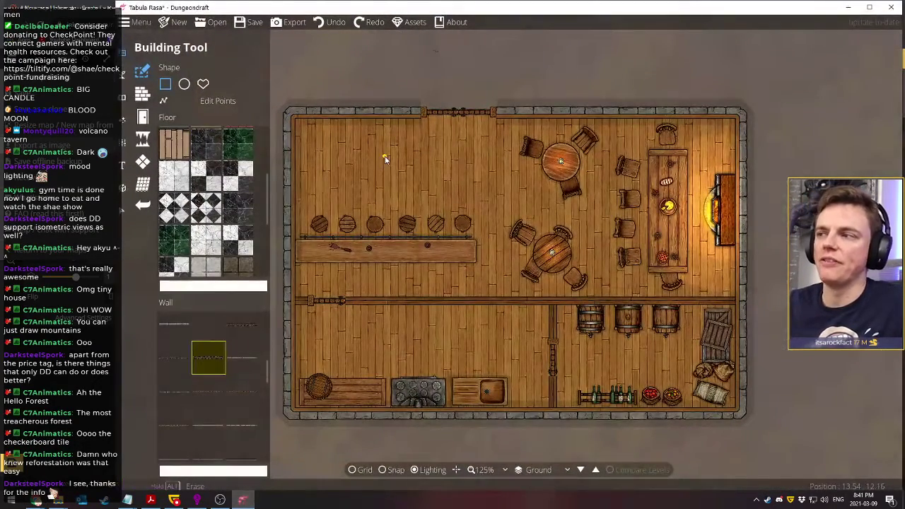
{"action": "left_click", "coordinate": [123, 121]}
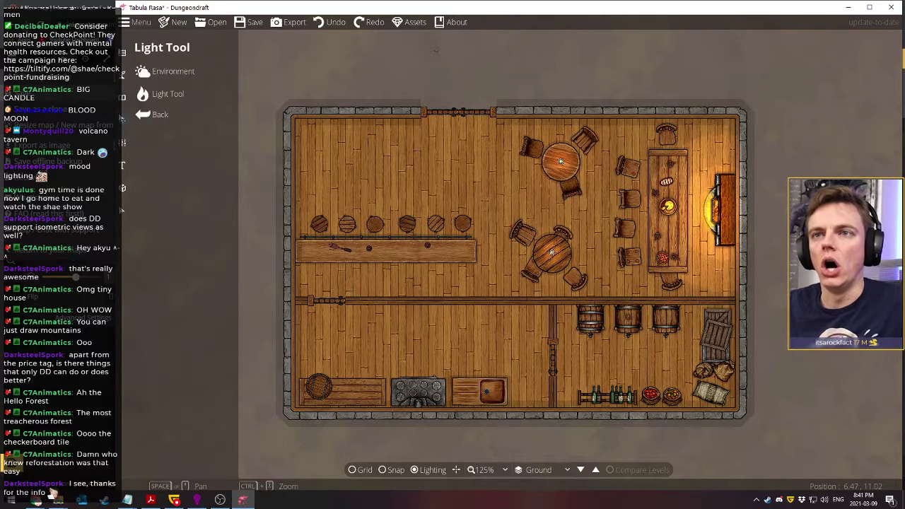
{"action": "left_click", "coordinate": [162, 93]}
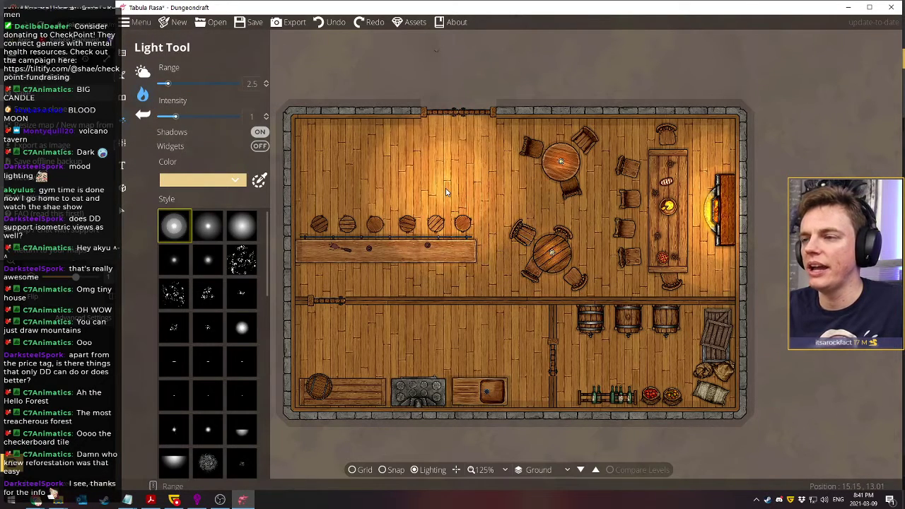
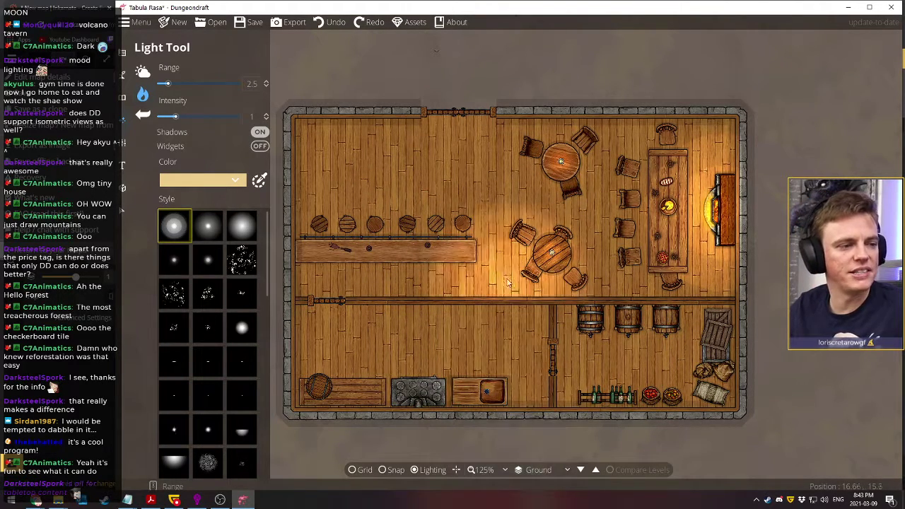
Box-select the area around the long dining table beside the fireplace with the Select tool, and clear the selection
{"action": "left_click", "coordinate": [122, 219]}
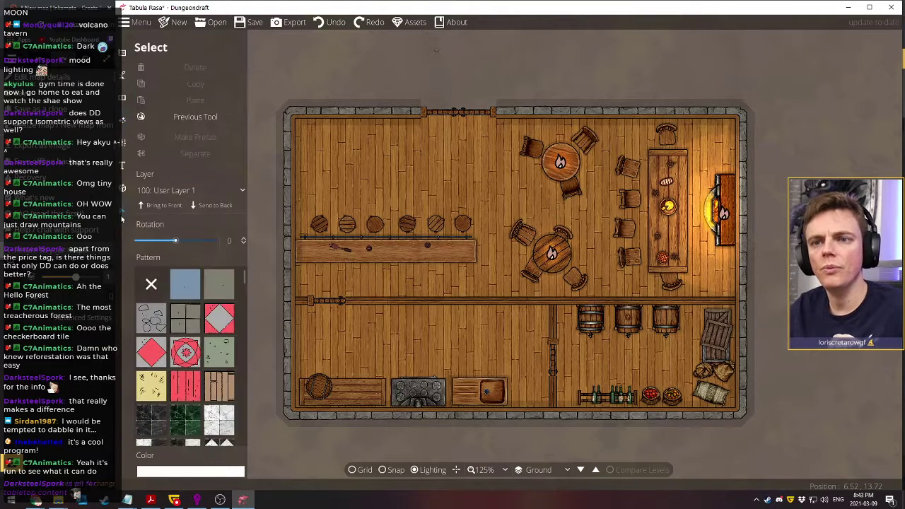
{"action": "left_click", "coordinate": [456, 62]}
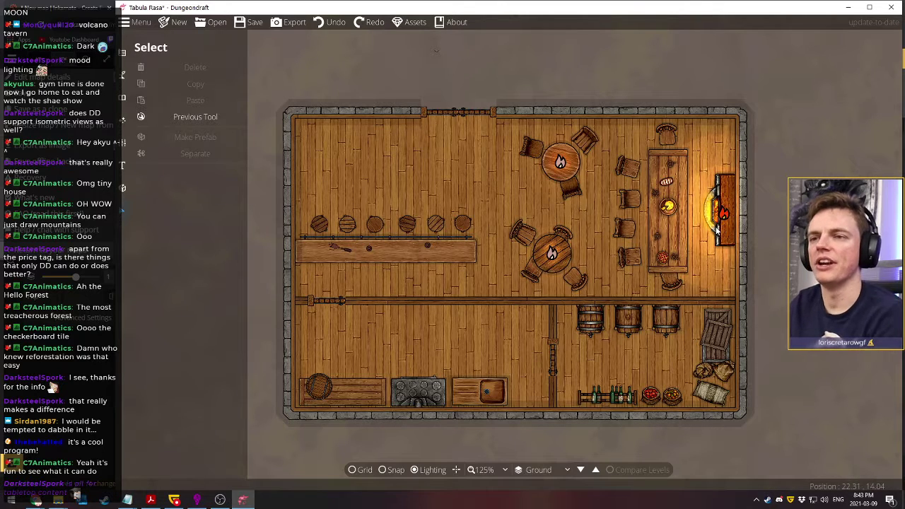
{"action": "left_click", "coordinate": [683, 234]}
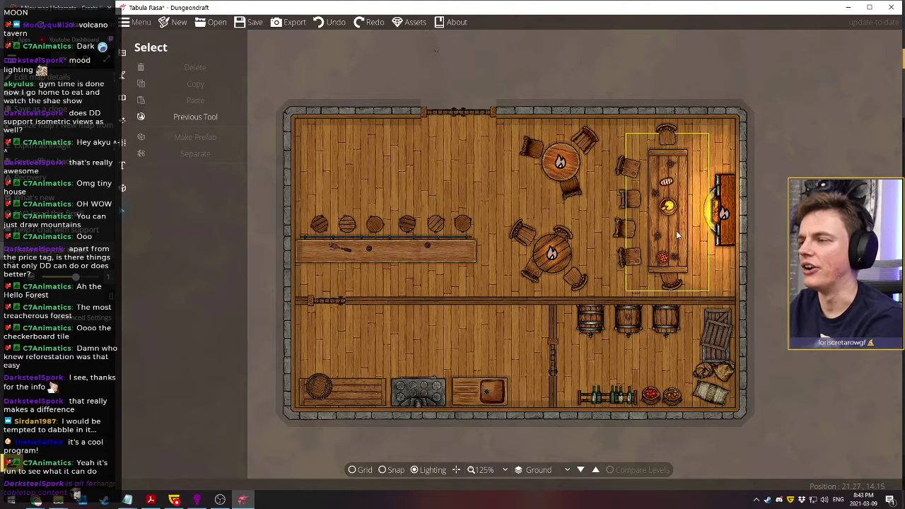
{"action": "key", "text": "Escape"}
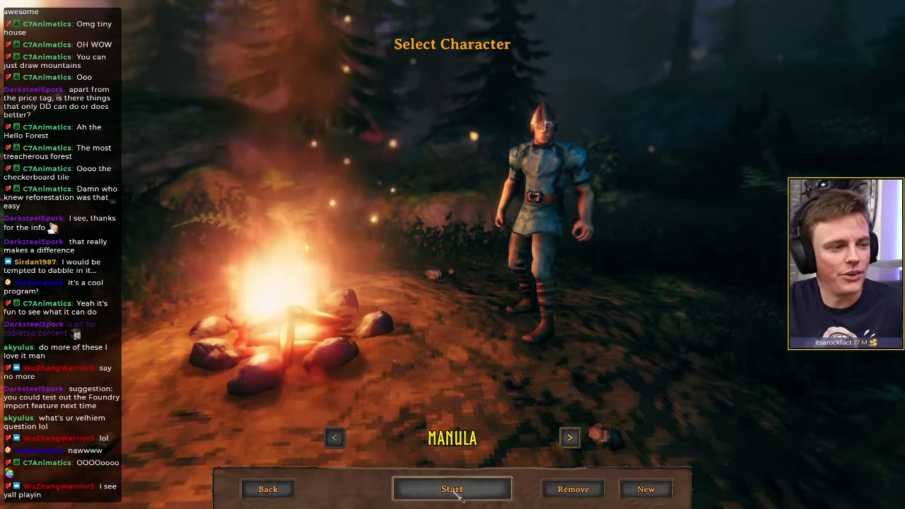
Start Valheim with the displayed character and the highlighted world
{"action": "left_click", "coordinate": [457, 493]}
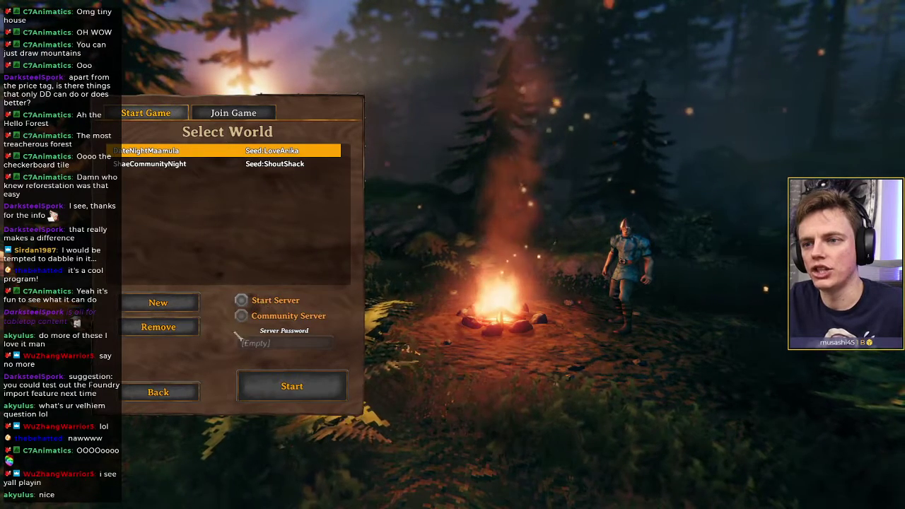
{"action": "left_click", "coordinate": [320, 396]}
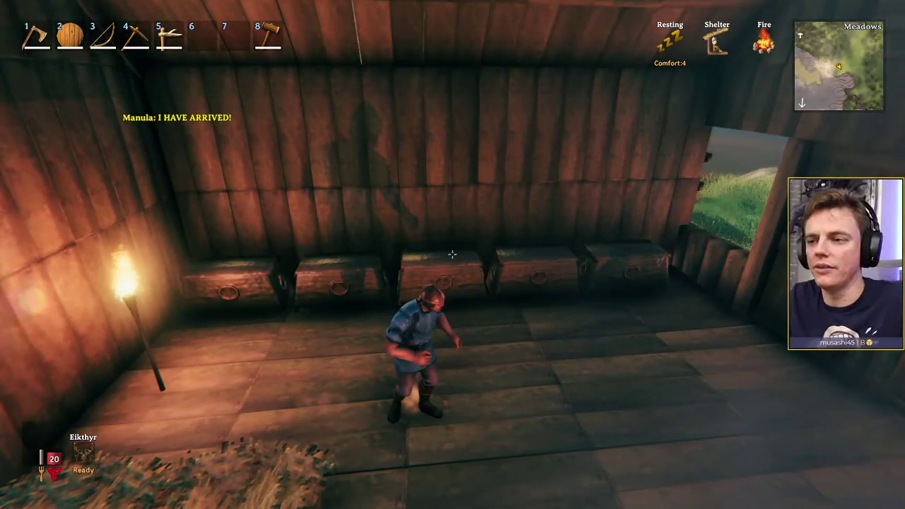
{"action": "key", "text": "w"}
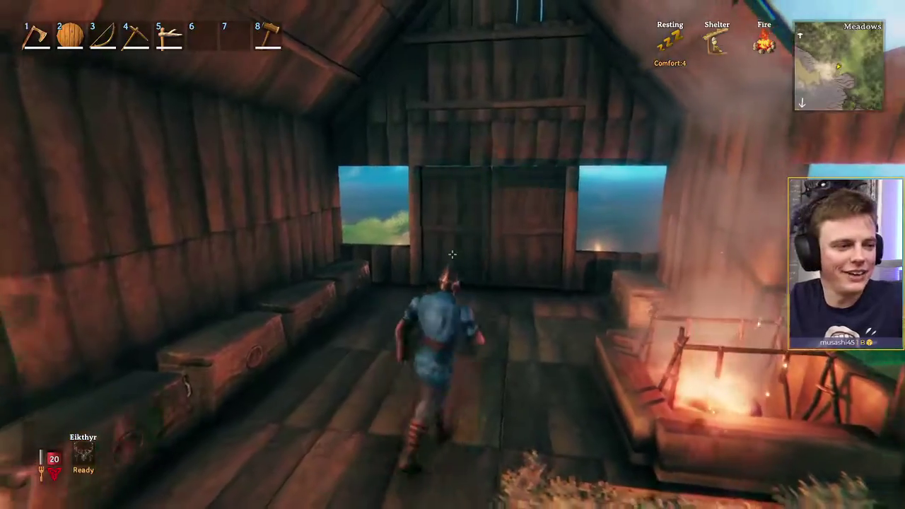
{"action": "key", "text": "e"}
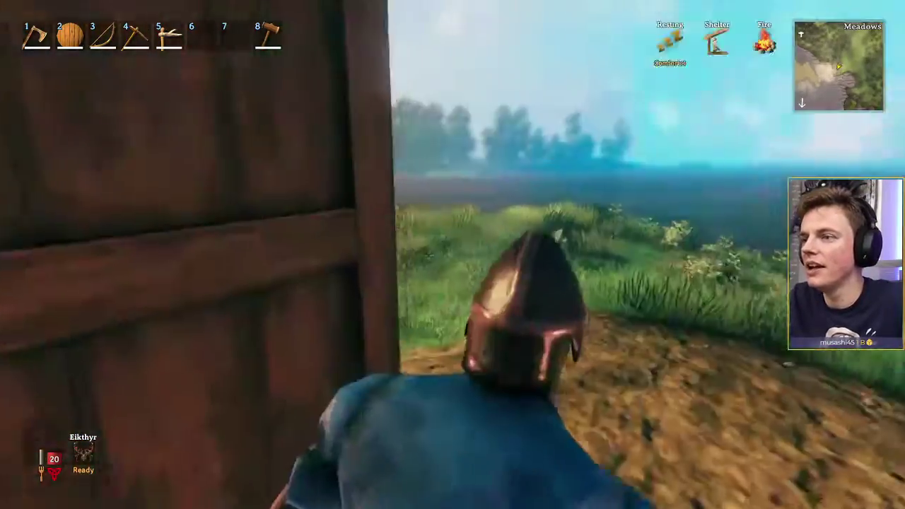
{"action": "key", "text": "w"}
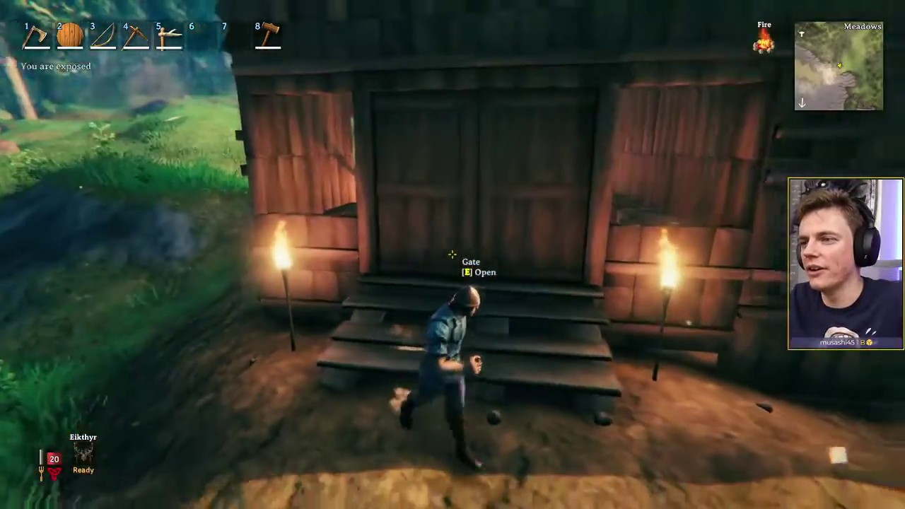
{"action": "key", "text": "w"}
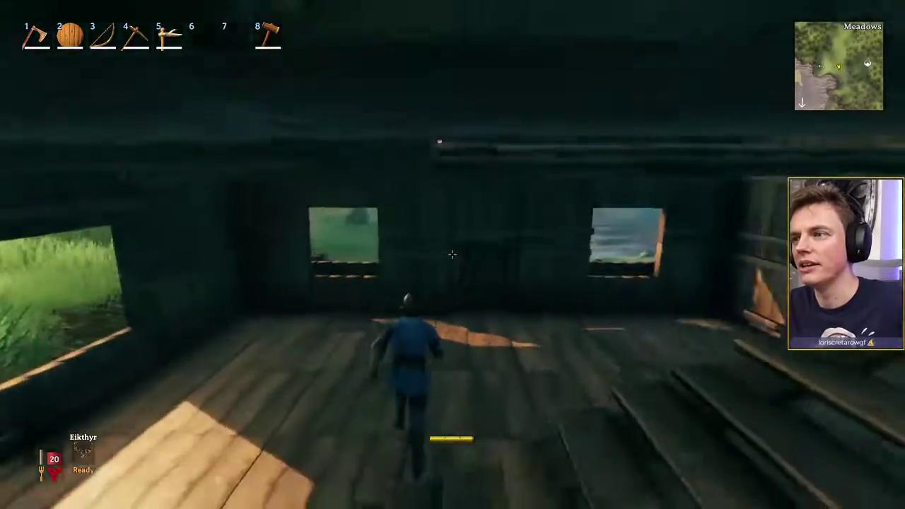
{"action": "key", "text": "w"}
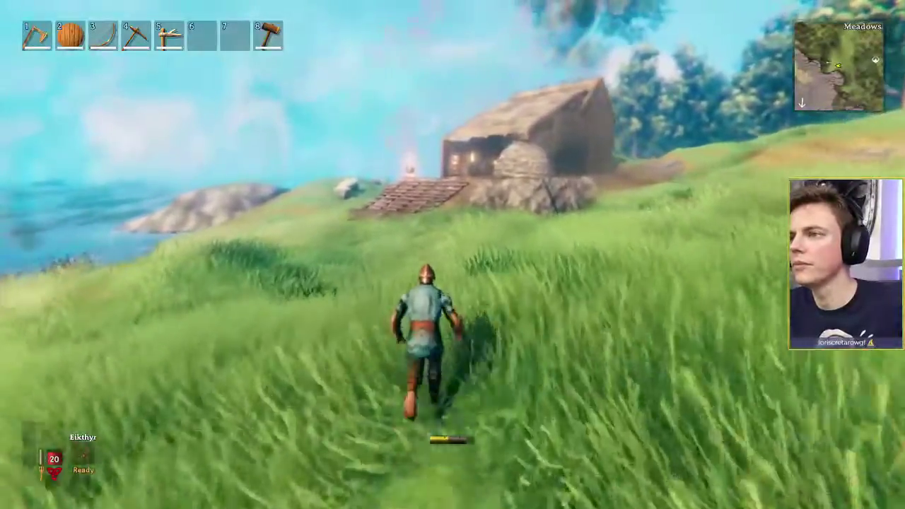
{"action": "key", "text": "w"}
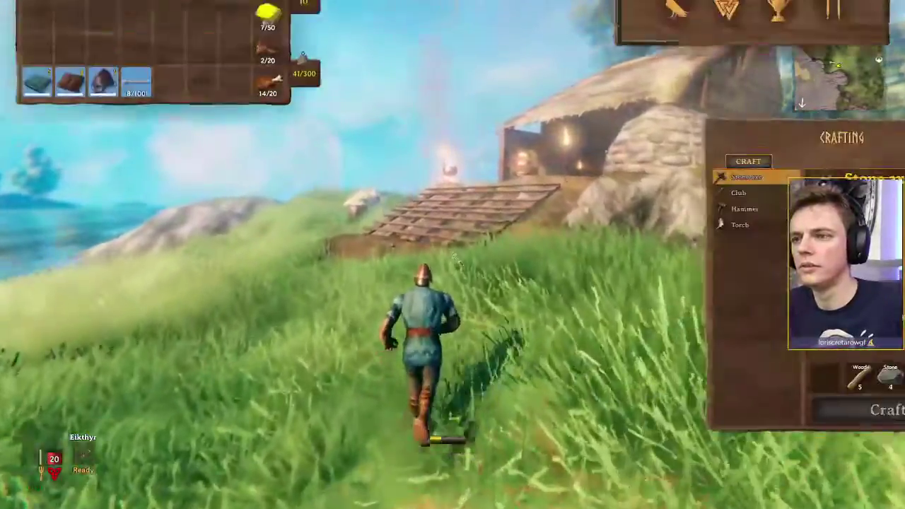
{"action": "key", "text": "Tab"}
{"action": "key", "text": "w"}
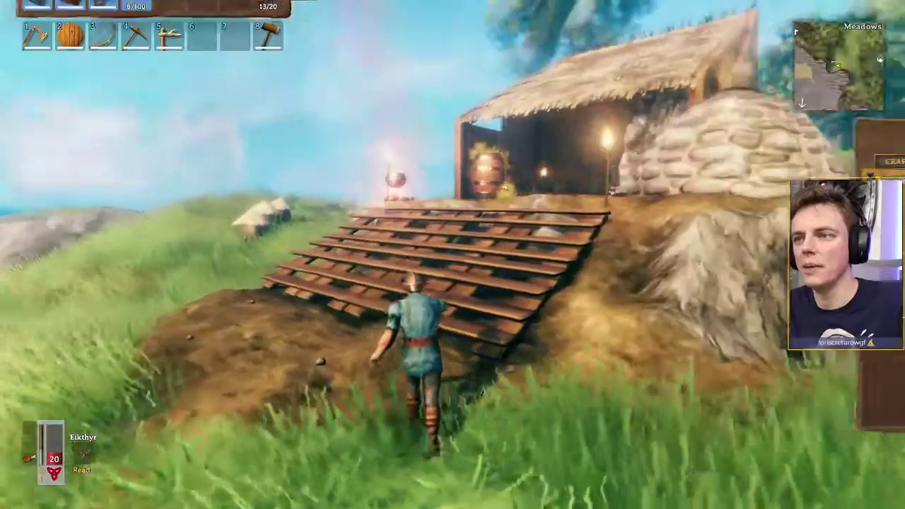
{"action": "key", "text": "w"}
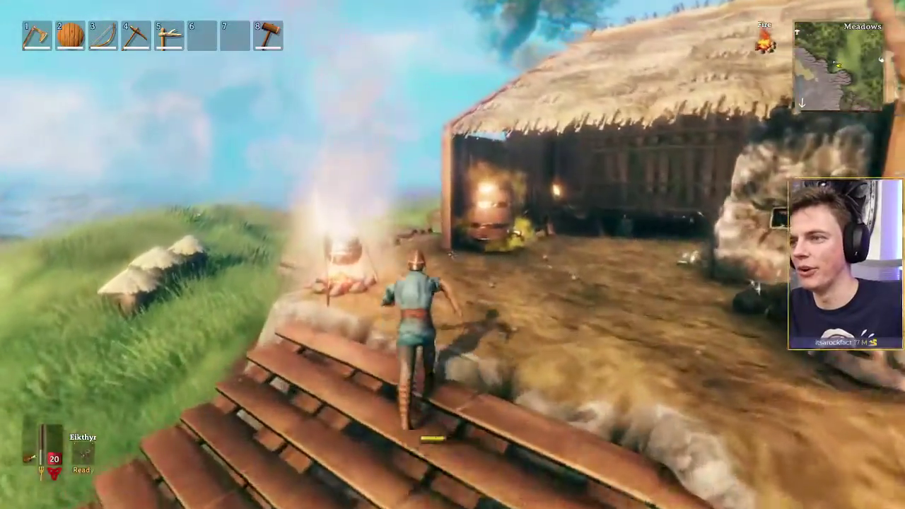
{"action": "key", "text": "w"}
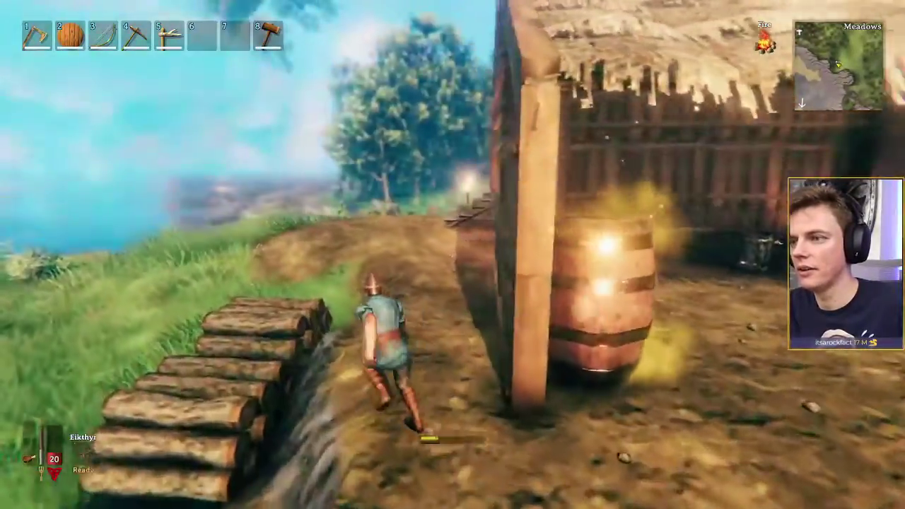
{"action": "key", "text": "w"}
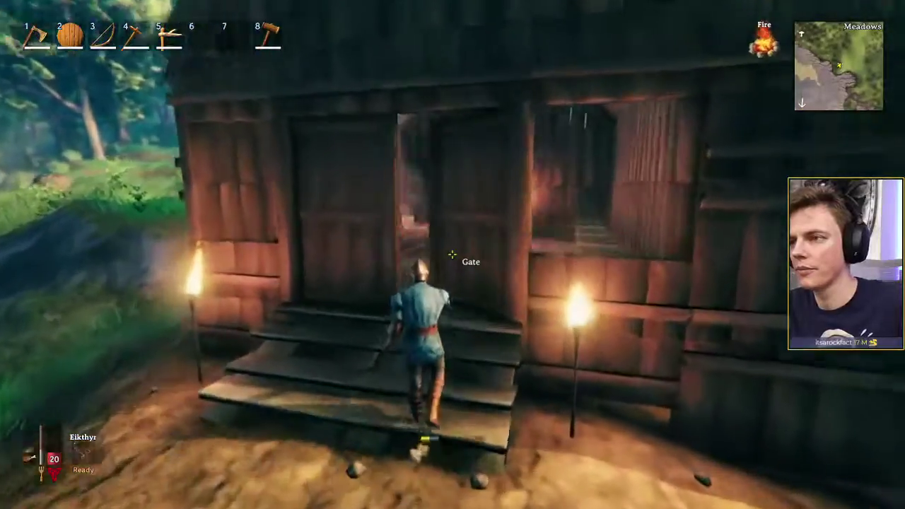
{"action": "key", "text": "w"}
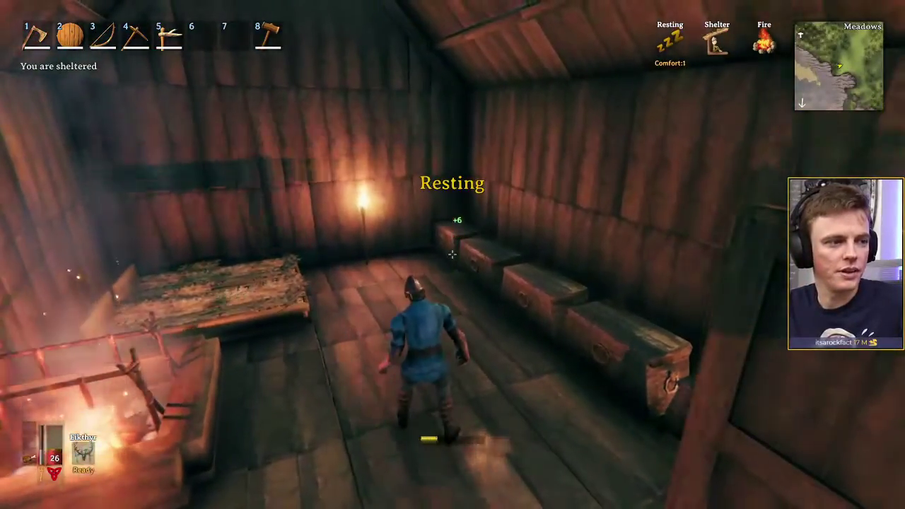
Examine the contents of the storage chests along the wall of the house for building materials
{"action": "key", "text": "e"}
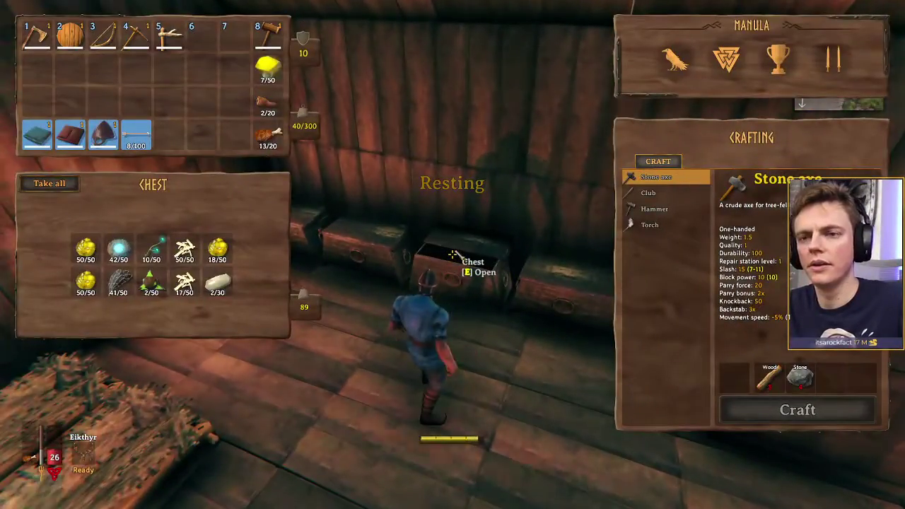
{"action": "key", "text": "Escape"}
{"action": "key", "text": "e"}
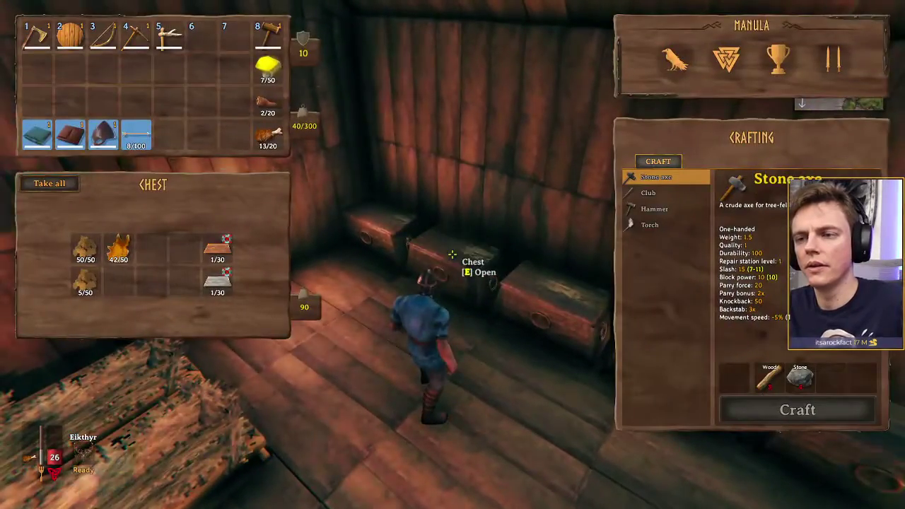
{"action": "key", "text": "e"}
{"action": "key", "text": "Escape"}
{"action": "key", "text": "e"}
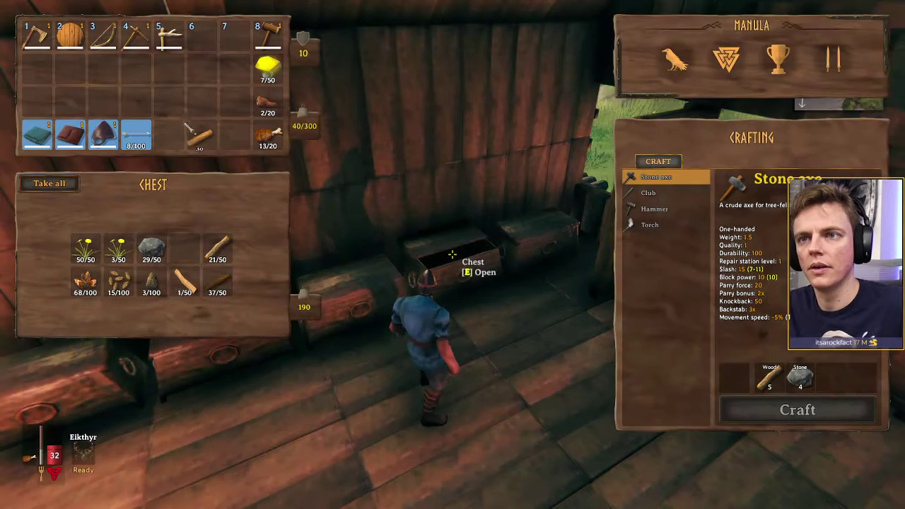
{"action": "key", "text": "Escape"}
{"action": "key", "text": "w"}
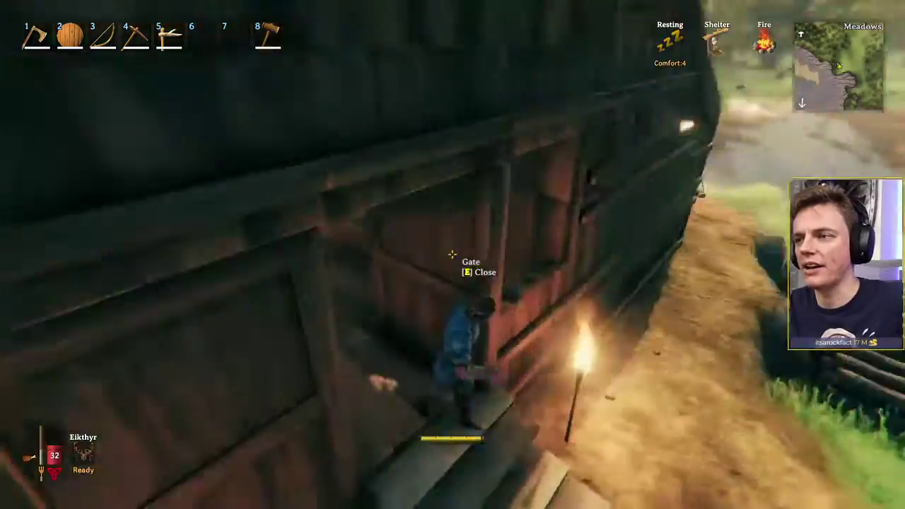
{"action": "key", "text": "w"}
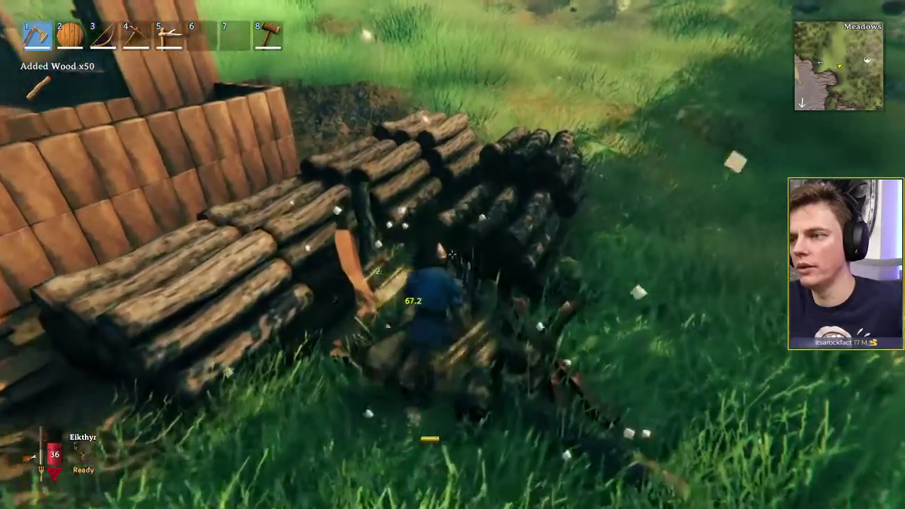
{"action": "key", "text": "Tab"}
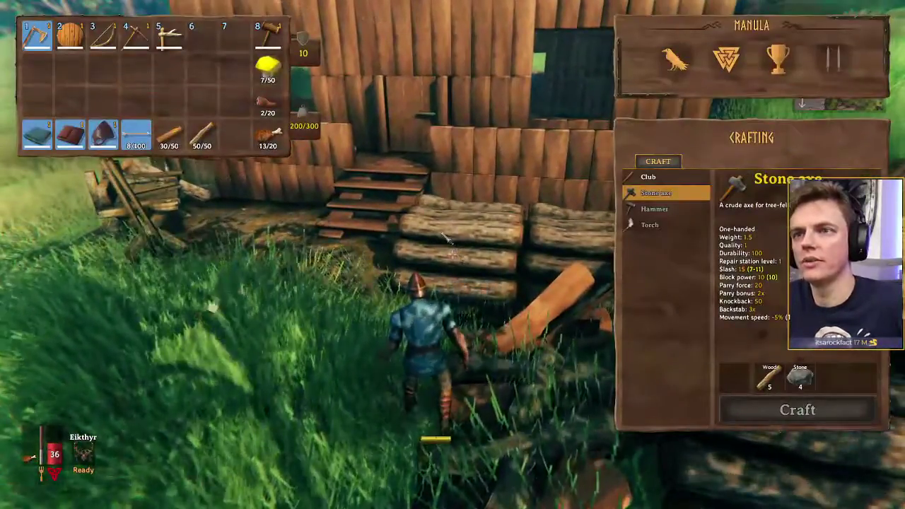
{"action": "key", "text": "Tab"}
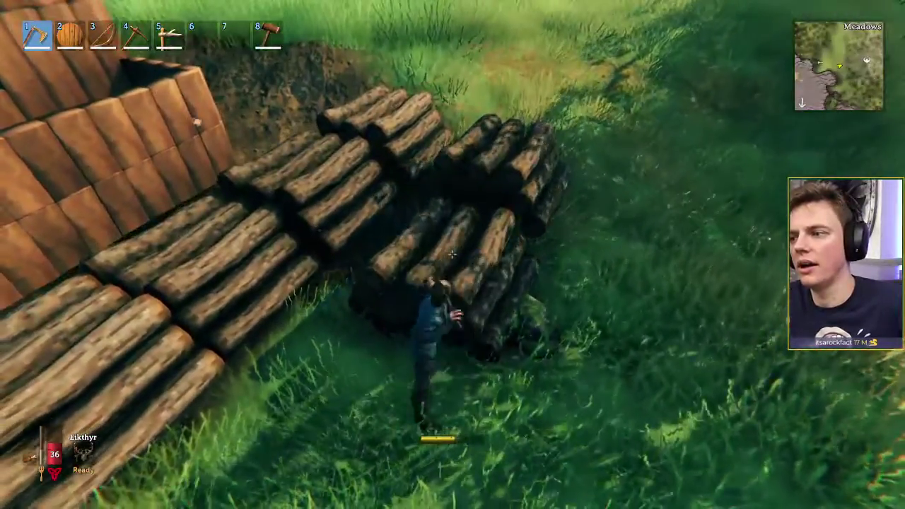
{"action": "key", "text": "Tab"}
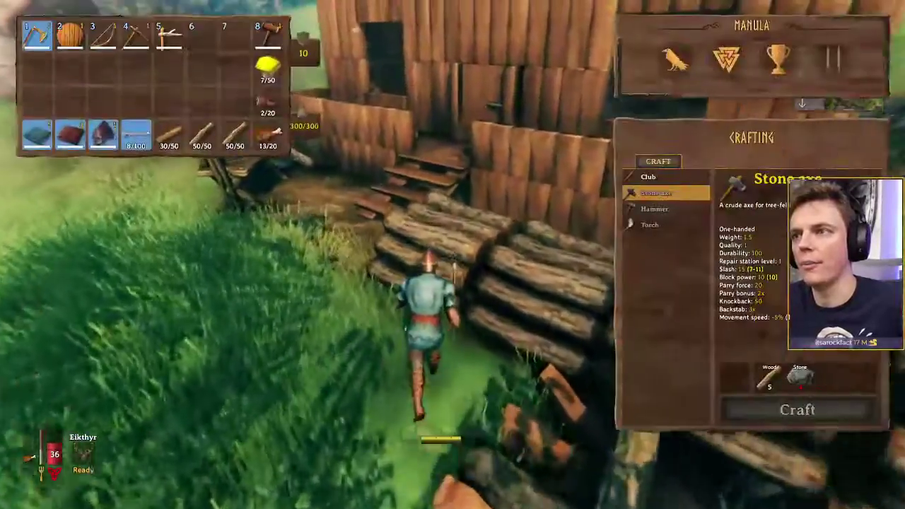
{"action": "key", "text": "Tab"}
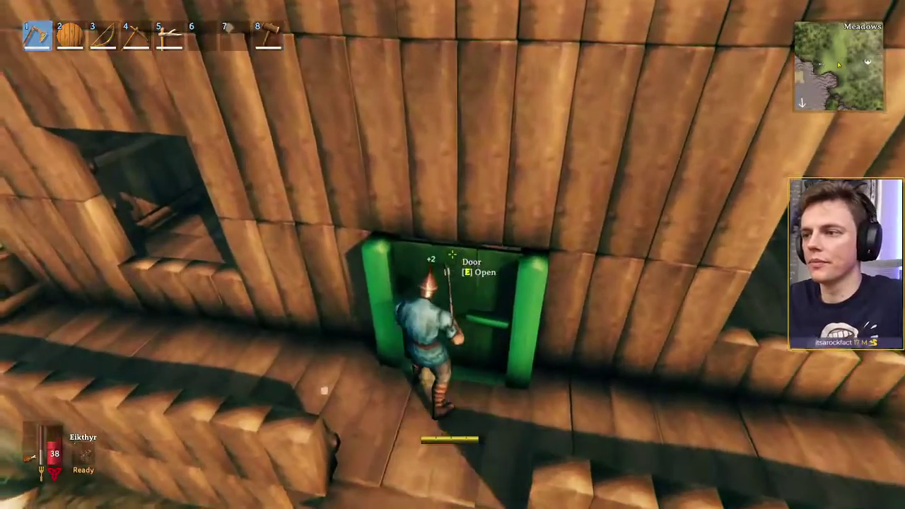
{"action": "key", "text": "shift+w"}
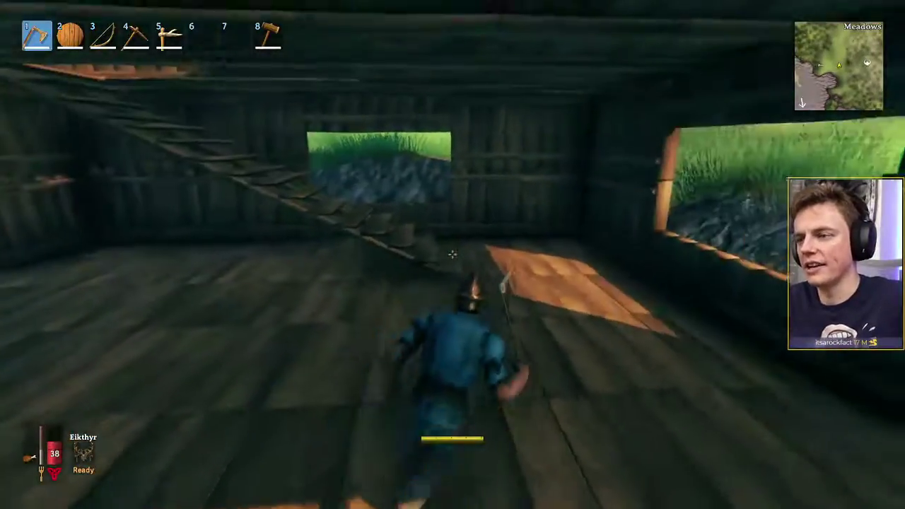
{"action": "key", "text": "w"}
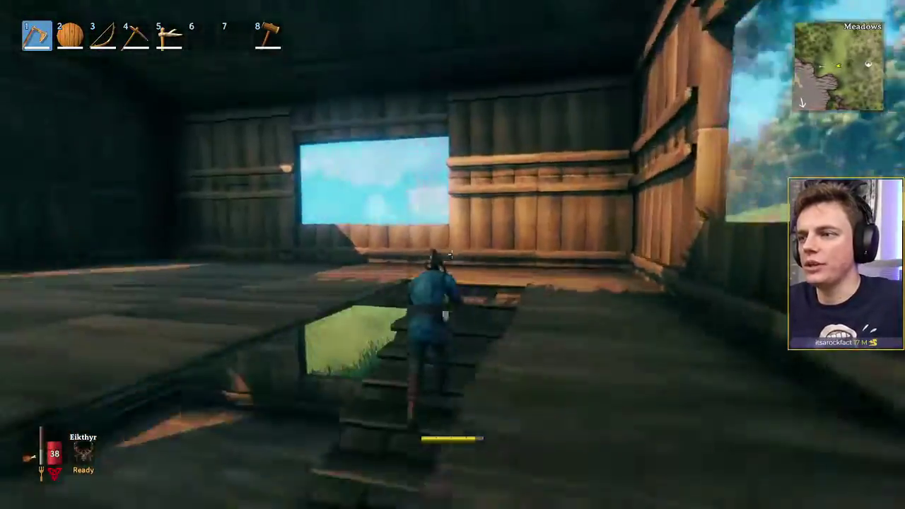
Equip the hammer and examine the structural support of the upstairs floorboards and roof panels
{"action": "key", "text": "w"}
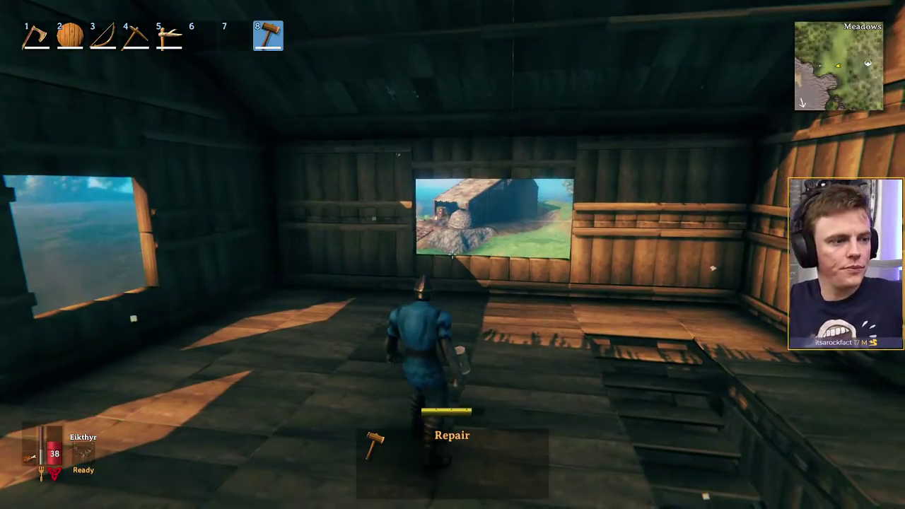
{"action": "key", "text": "w"}
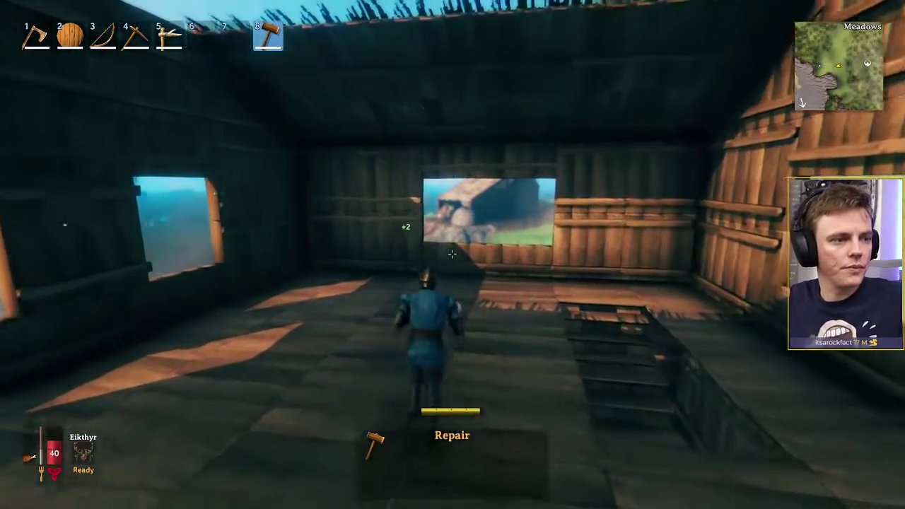
{"action": "key", "text": "w"}
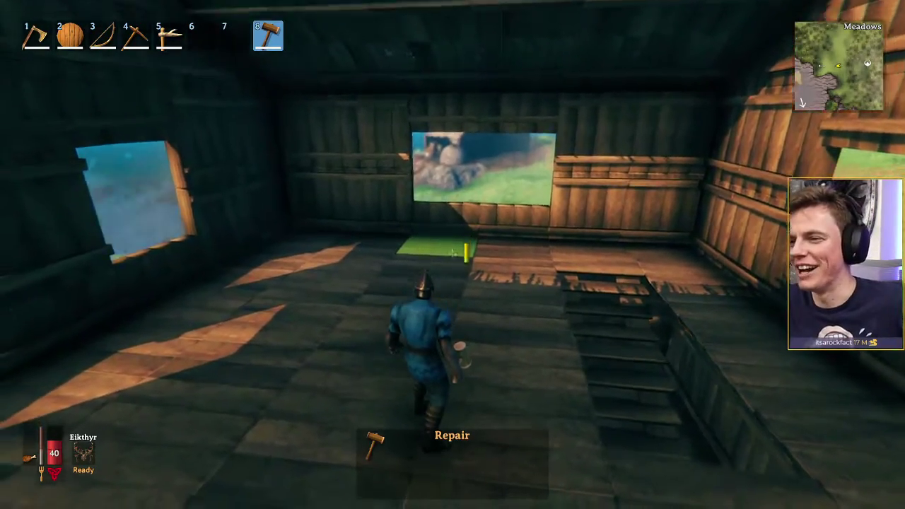
{"action": "key", "text": "w"}
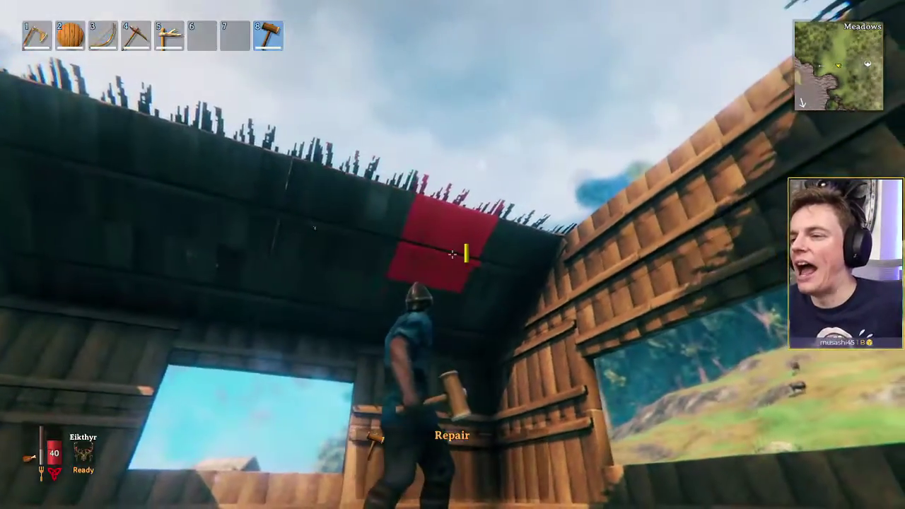
{"action": "key", "text": "w"}
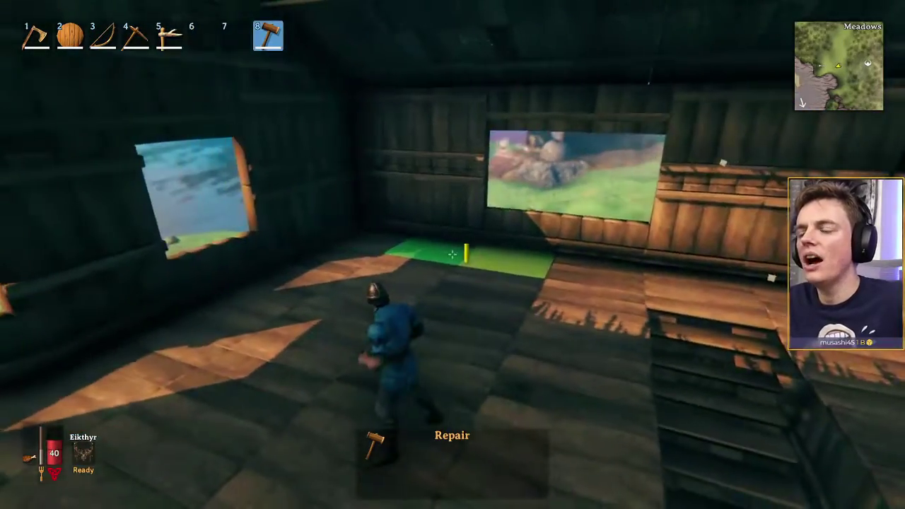
Try a column of 4 m log poles on the upper floor, reaching up to the open roof ridge
{"action": "right_click", "coordinate": [452, 254]}
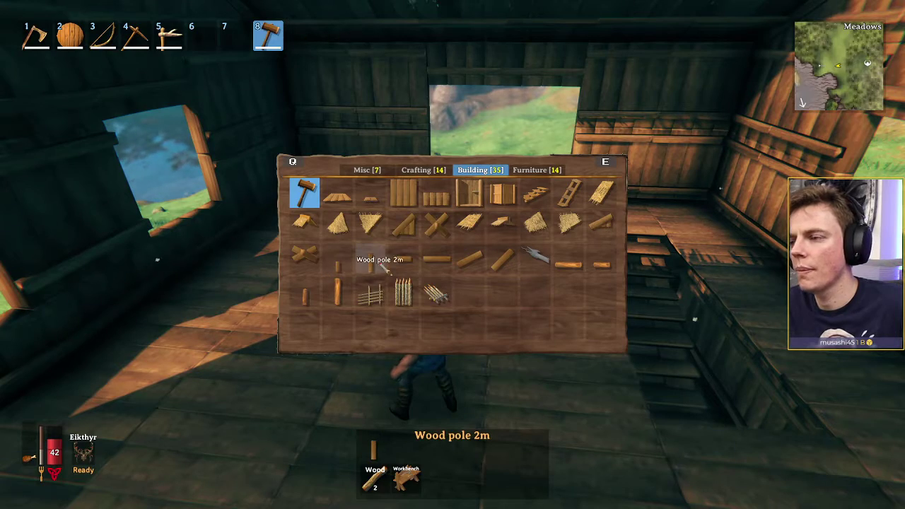
{"action": "left_click", "coordinate": [347, 297]}
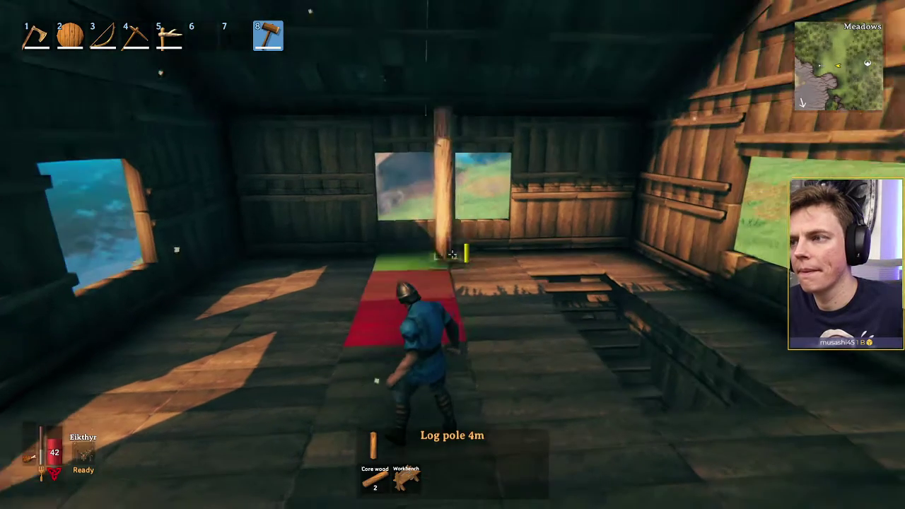
{"action": "key", "text": "w"}
{"action": "key", "text": "w"}
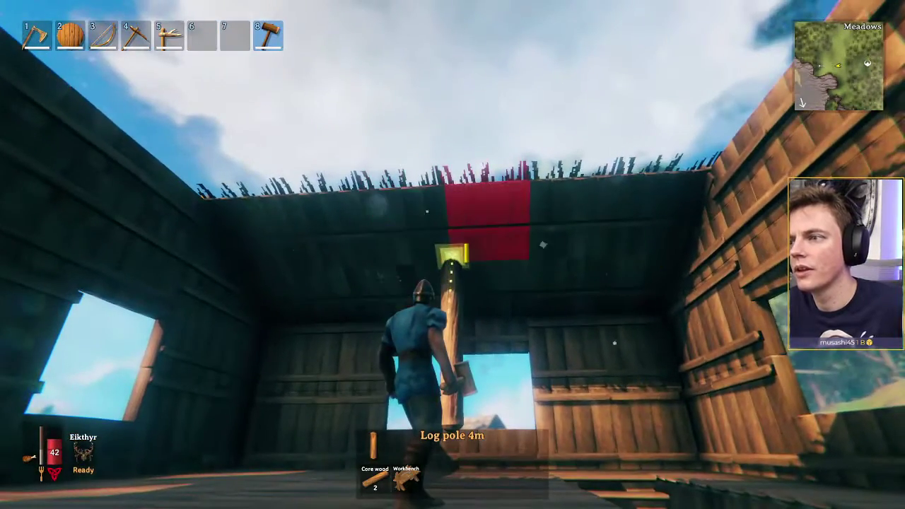
{"action": "key", "text": "w"}
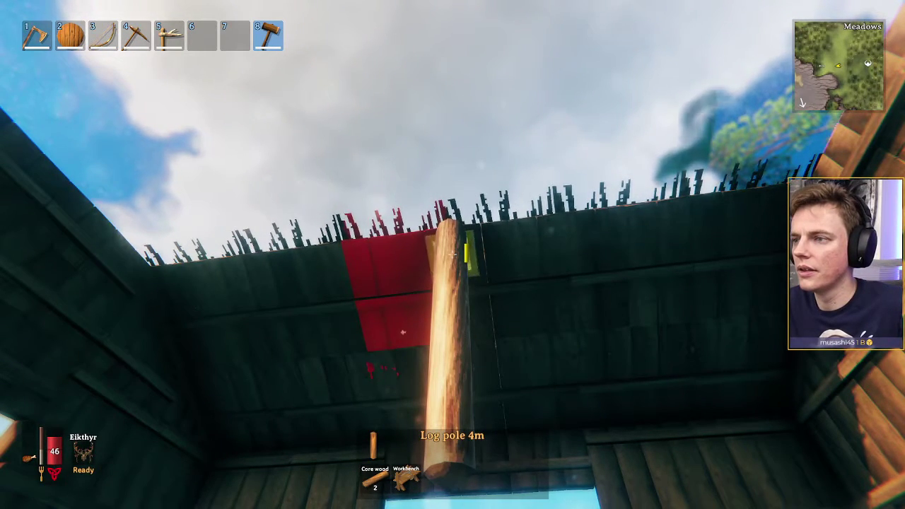
Switch to the 2 m log pole and demolish the trial column on the upper floor
{"action": "right_click", "coordinate": [453, 253]}
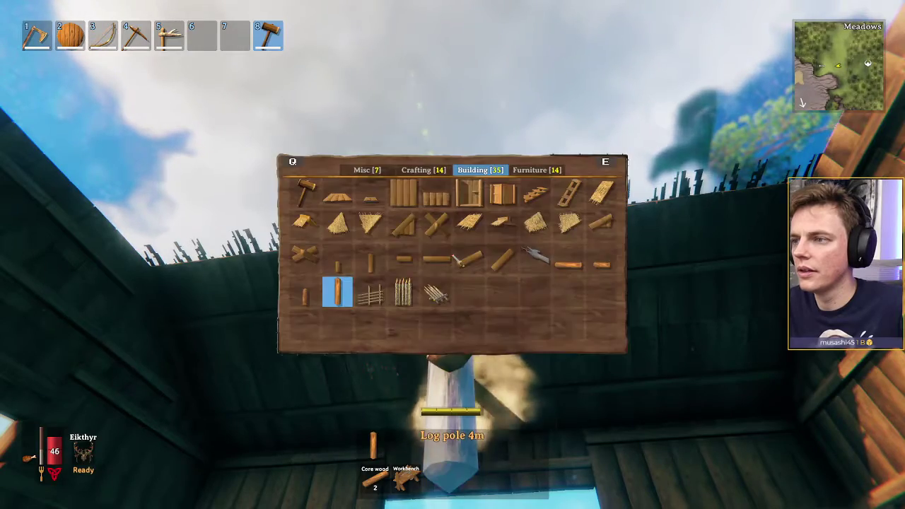
{"action": "left_click", "coordinate": [338, 292]}
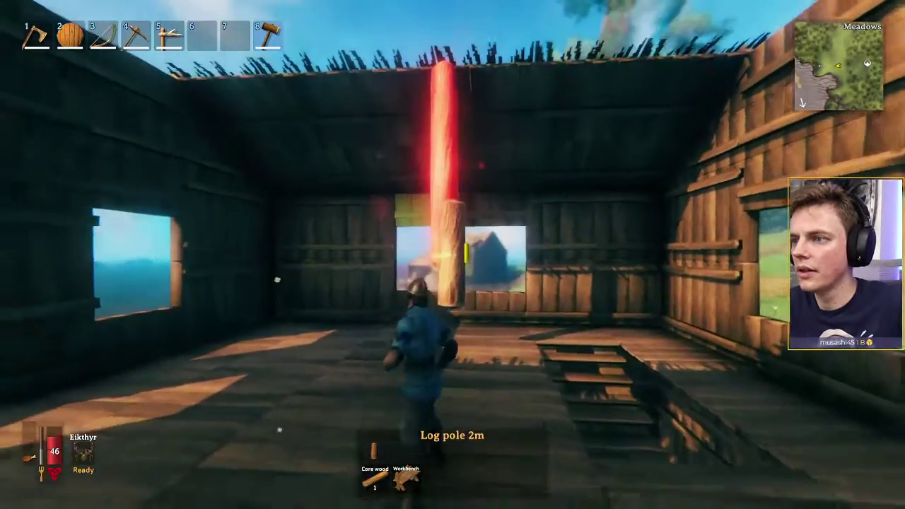
{"action": "left_click", "coordinate": [452, 254]}
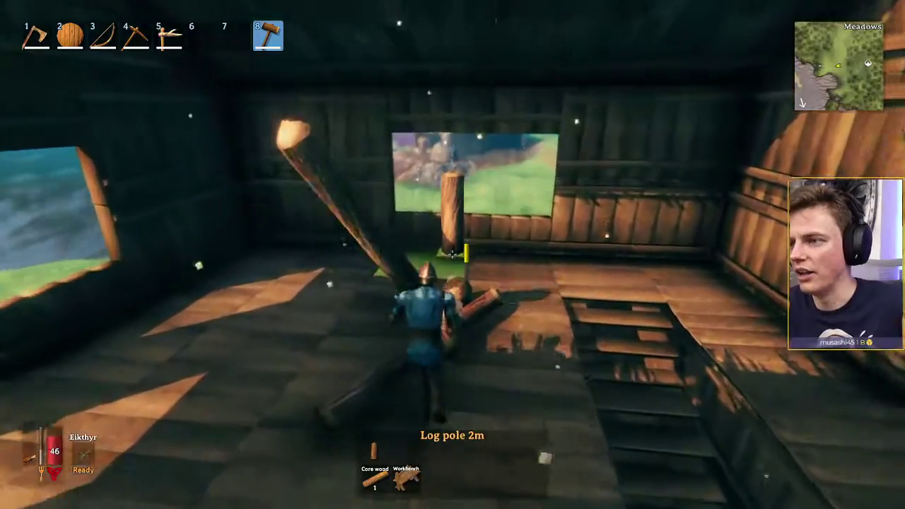
{"action": "middle_click", "coordinate": [452, 253]}
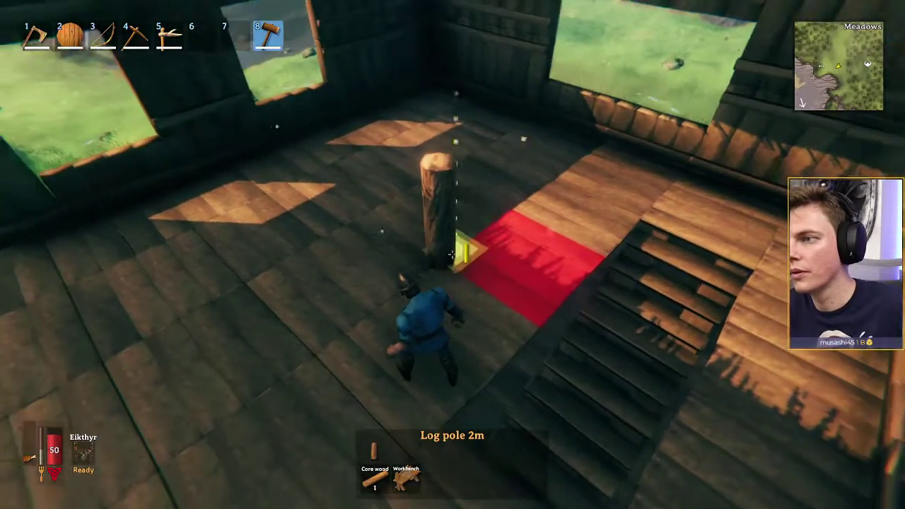
Try 2 m log poles for the upstairs column, from the floor beside the stairwell up to the roof ridge
{"action": "left_click", "coordinate": [453, 254]}
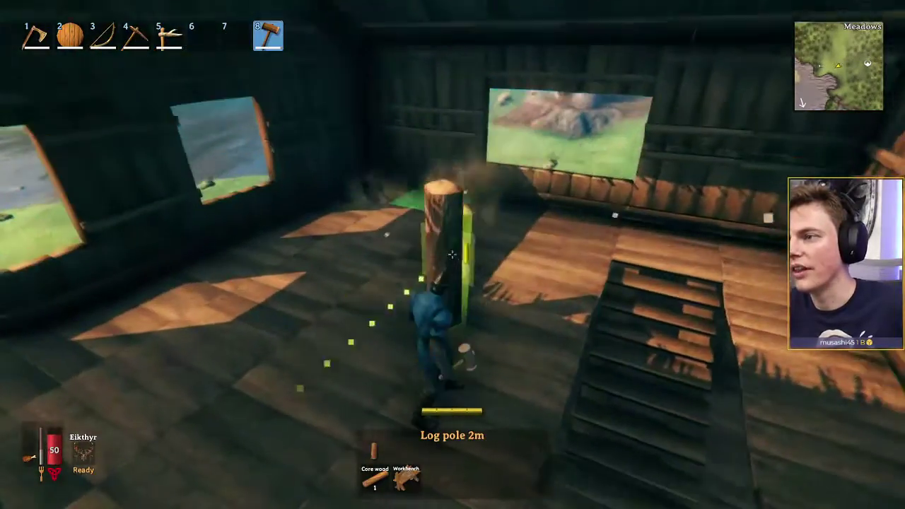
{"action": "middle_click", "coordinate": [453, 254]}
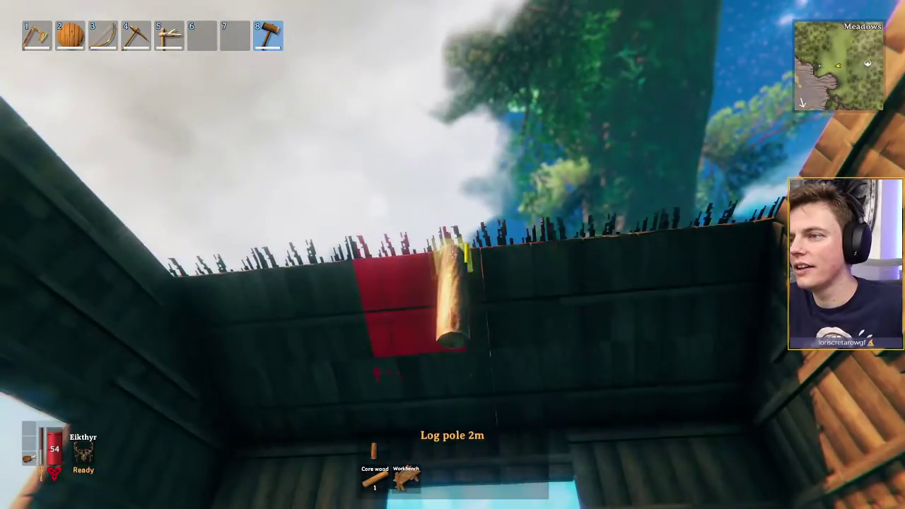
{"action": "right_click", "coordinate": [453, 254]}
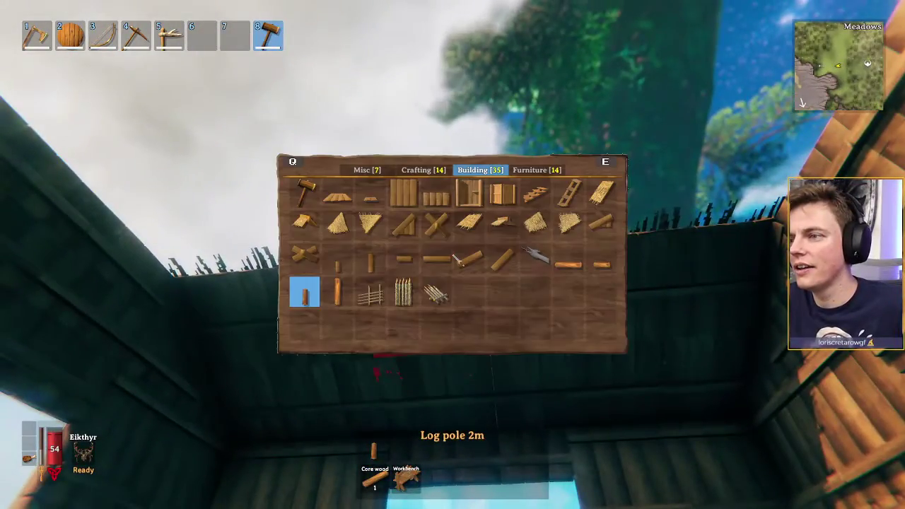
{"action": "right_click", "coordinate": [452, 255]}
{"action": "right_click", "coordinate": [452, 254]}
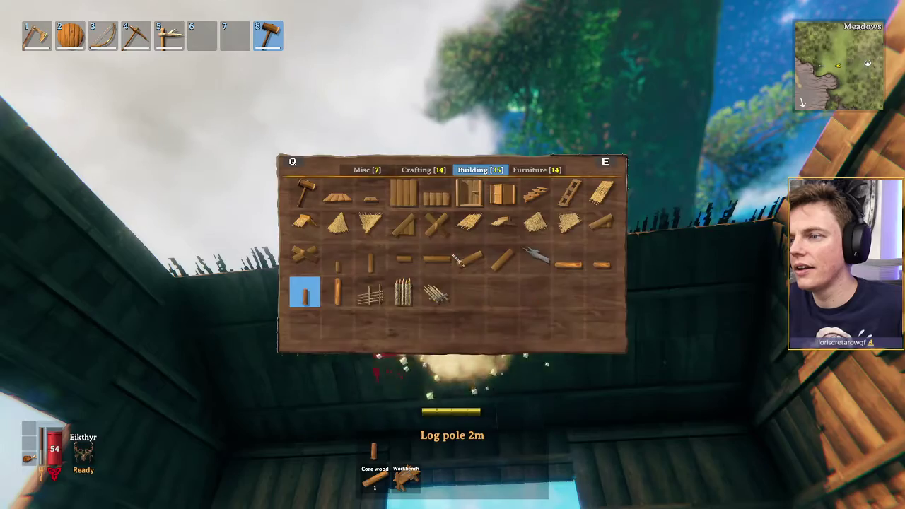
Build the upstairs column beside the stairwell with a 4 m log pole, and choose the 2 m log pole for its remaining height
{"action": "right_click", "coordinate": [343, 299]}
{"action": "key", "text": "w"}
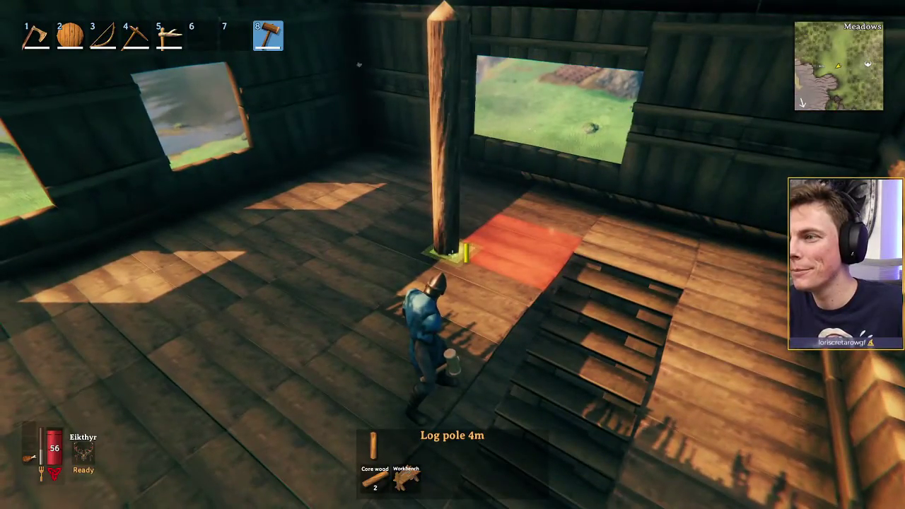
{"action": "left_click", "coordinate": [359, 64]}
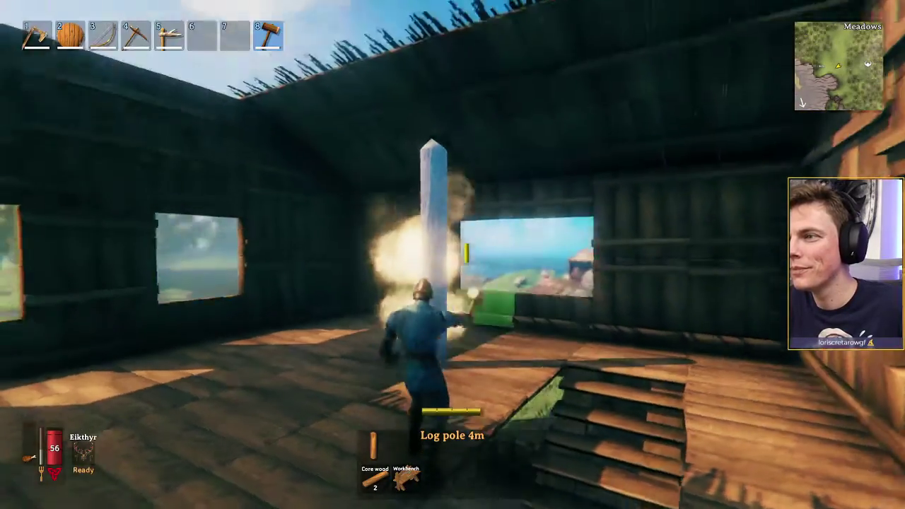
{"action": "right_click", "coordinate": [461, 147]}
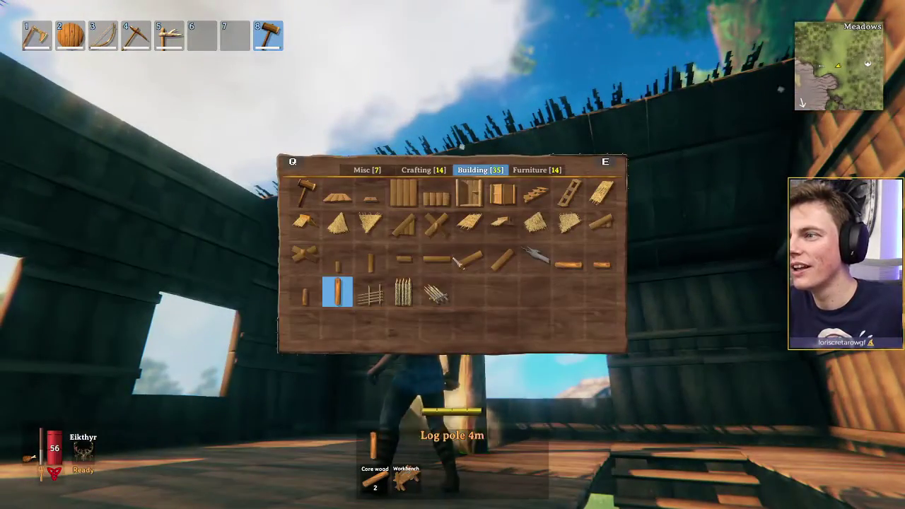
{"action": "left_click", "coordinate": [302, 306]}
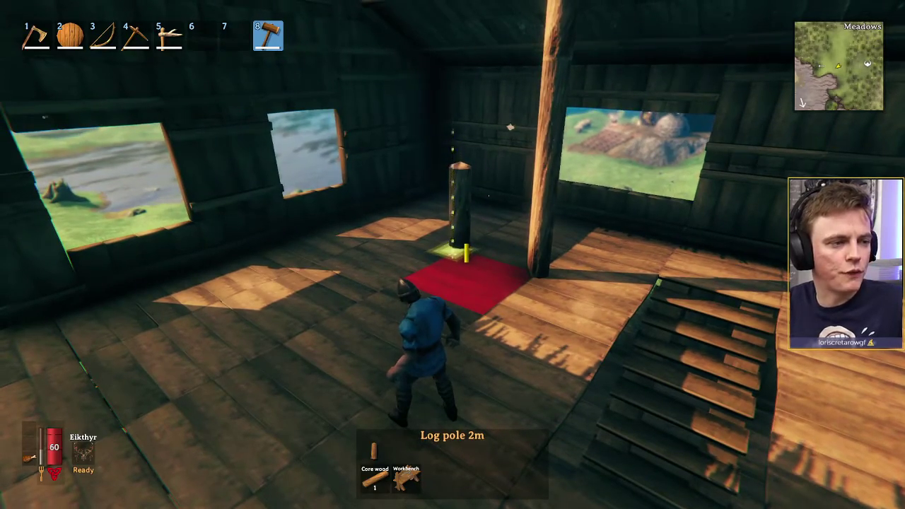
Examine the column from both floors to find where a supporting pole must stand beneath it
{"action": "key", "text": "w"}
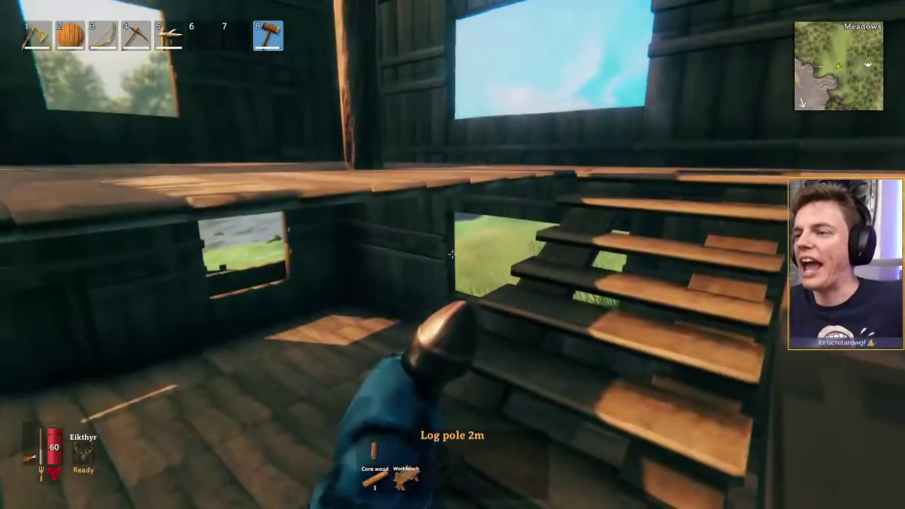
{"action": "key", "text": "w"}
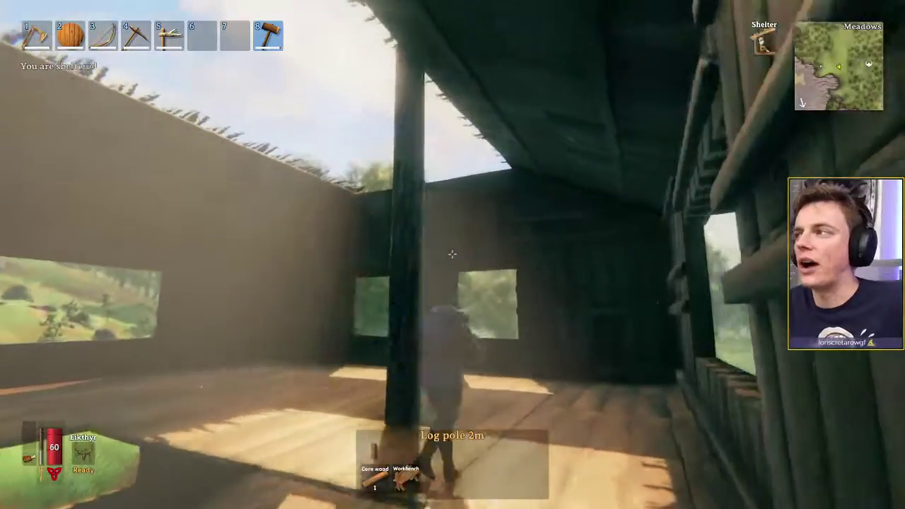
{"action": "key", "text": "w"}
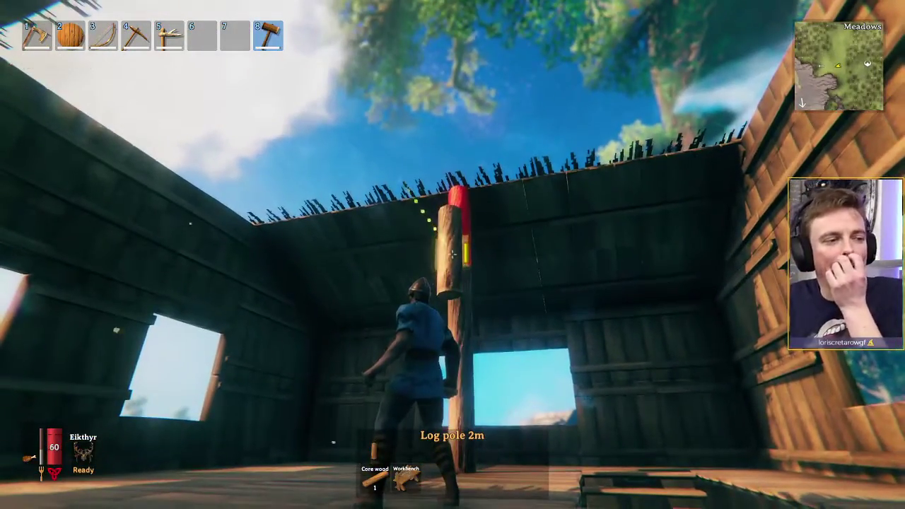
{"action": "key", "text": "w"}
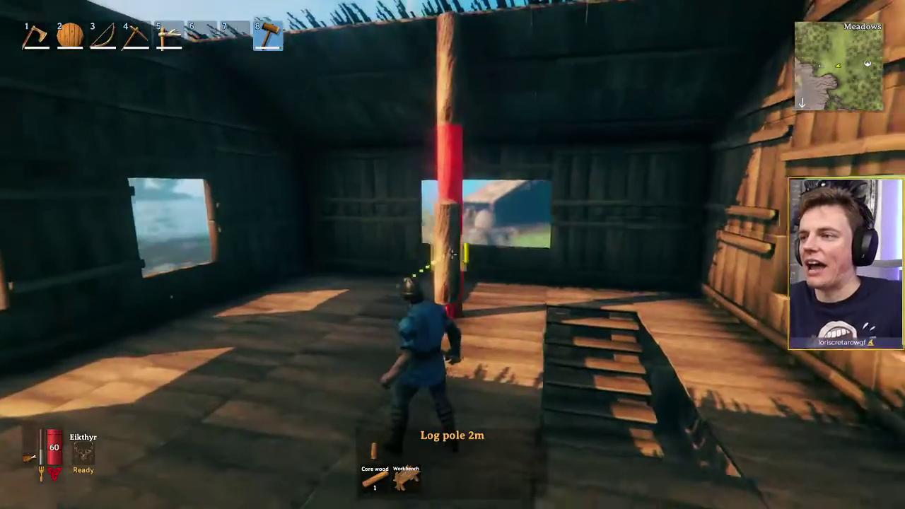
{"action": "key", "text": "w"}
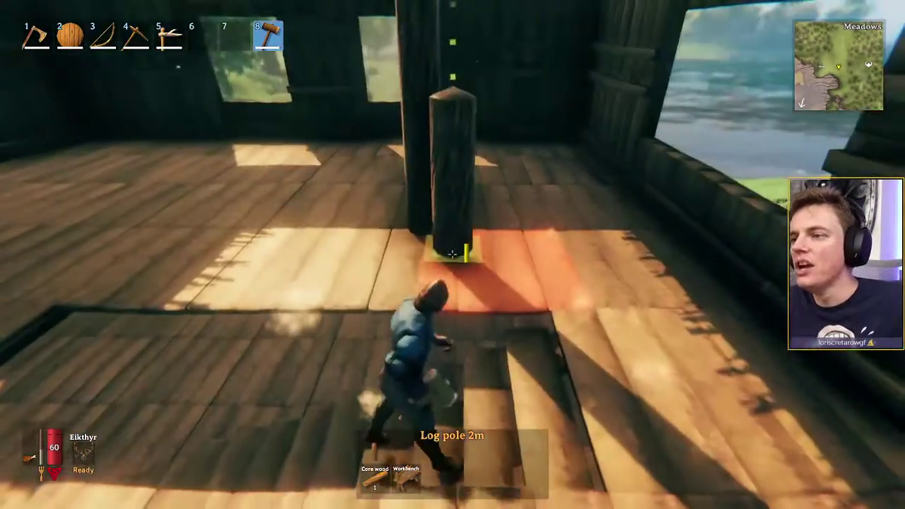
{"action": "key", "text": "w"}
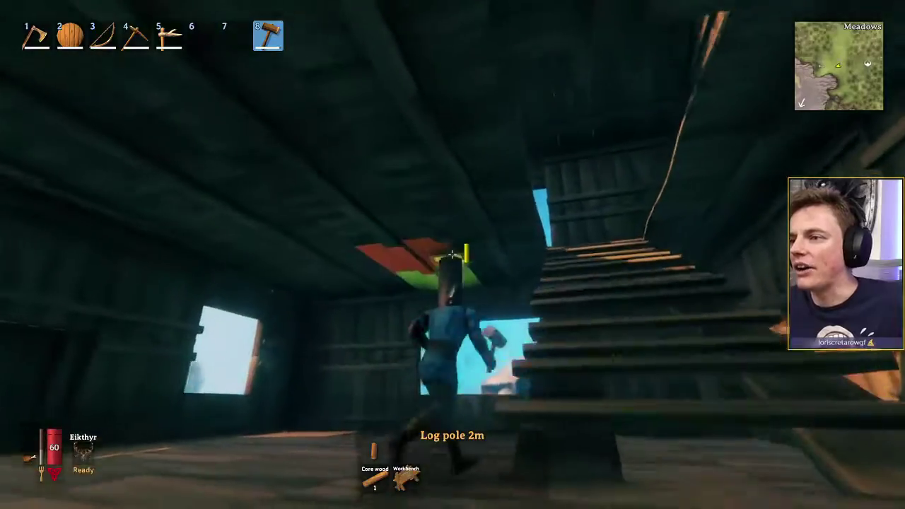
{"action": "key", "text": "w"}
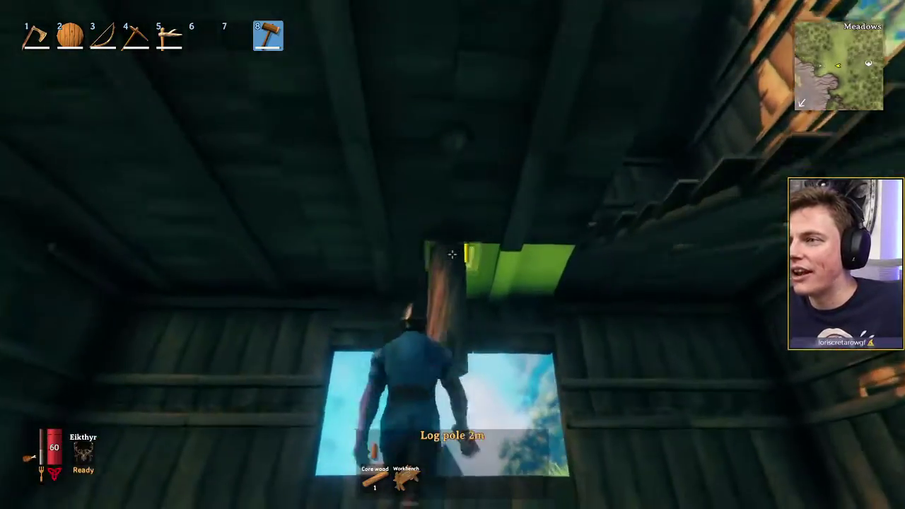
Switch to the 4 m log pole and support the upstairs column from the lower floor beside the stairs
{"action": "right_click", "coordinate": [452, 255]}
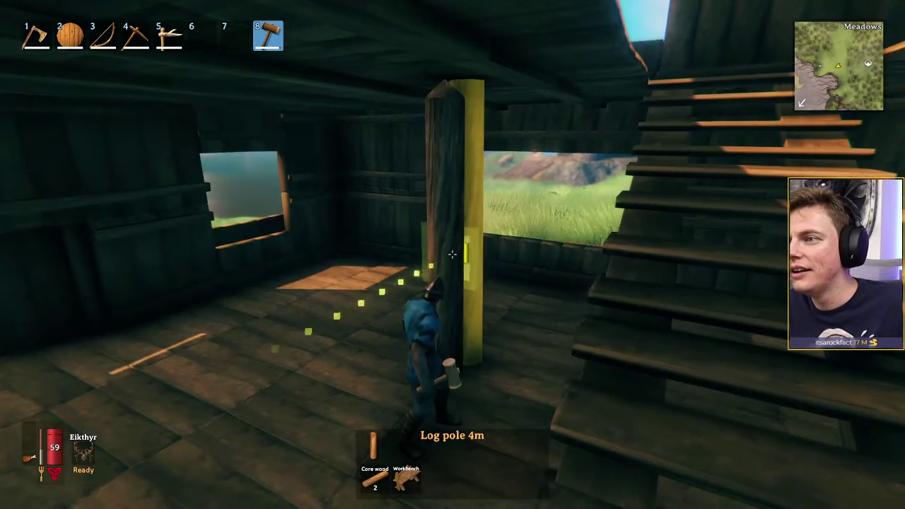
{"action": "key", "text": "s"}
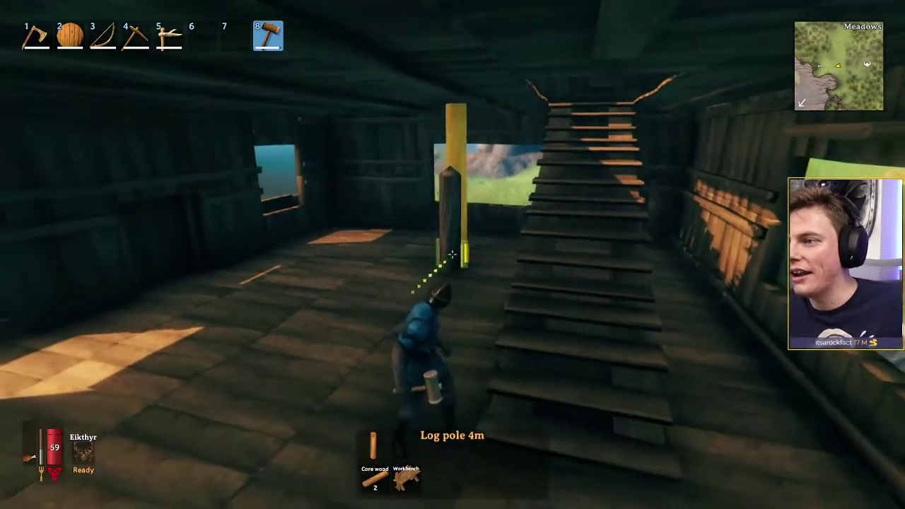
{"action": "key", "text": "w"}
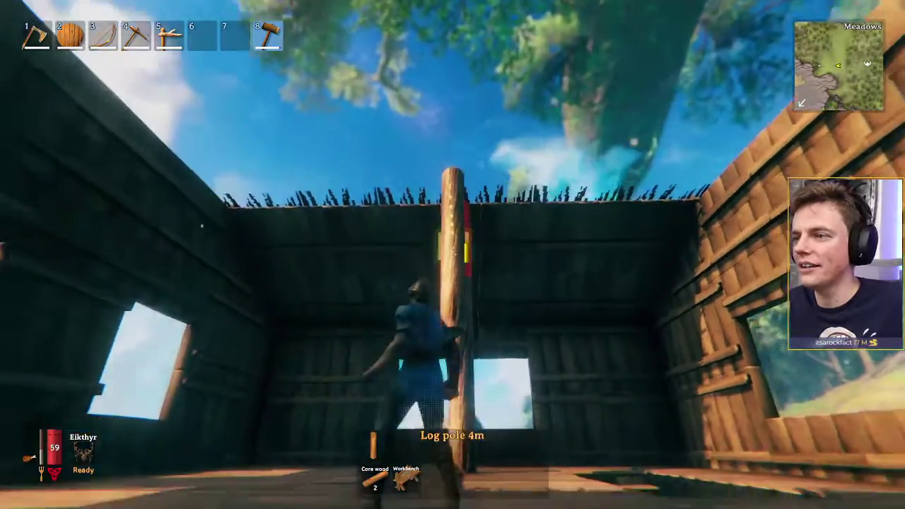
Inspect the column upstairs and downstairs, and look over the lower floor for further pole positions
{"action": "key", "text": "w"}
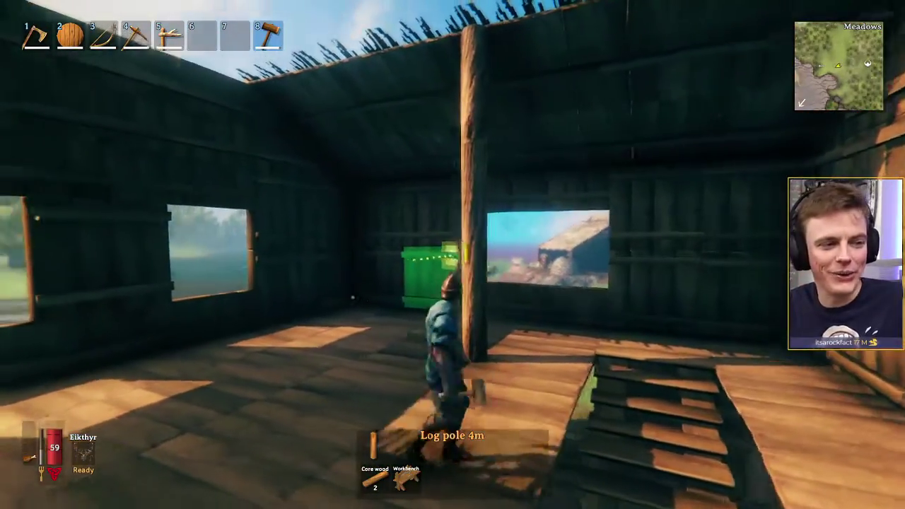
{"action": "key", "text": "w"}
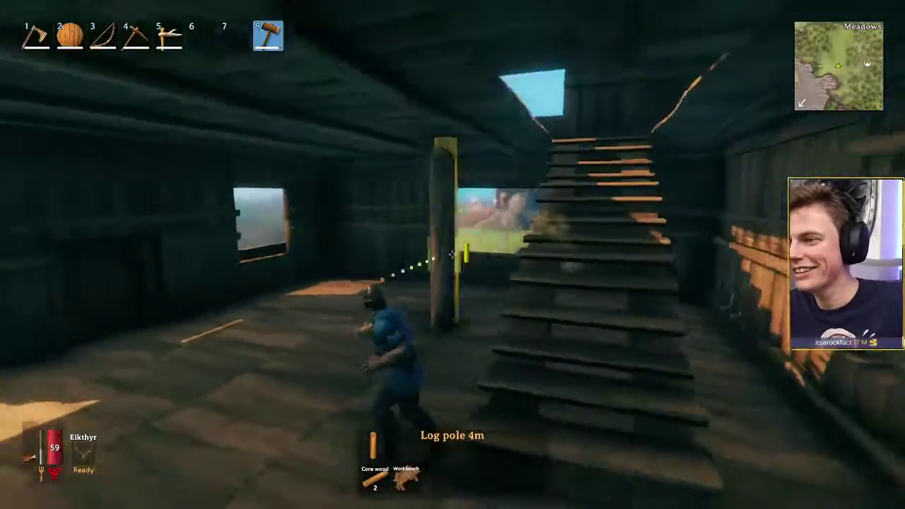
{"action": "key", "text": "w"}
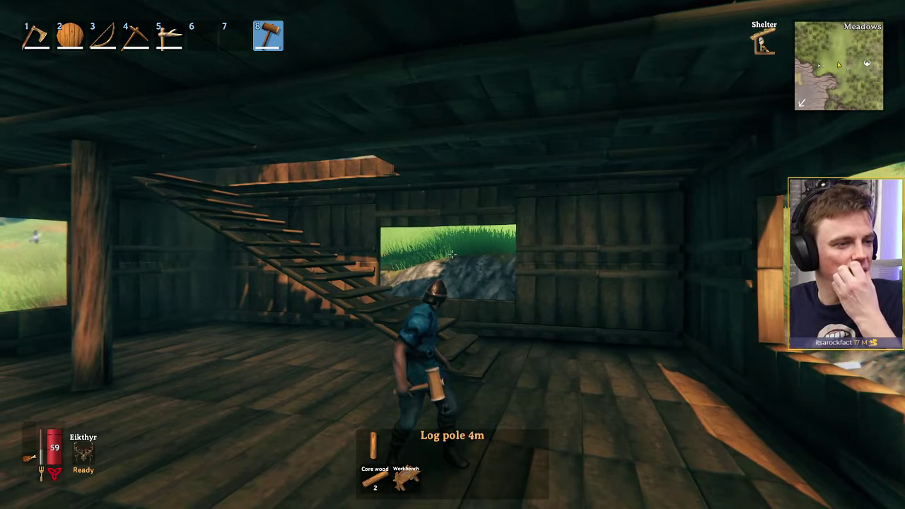
{"action": "key", "text": "w"}
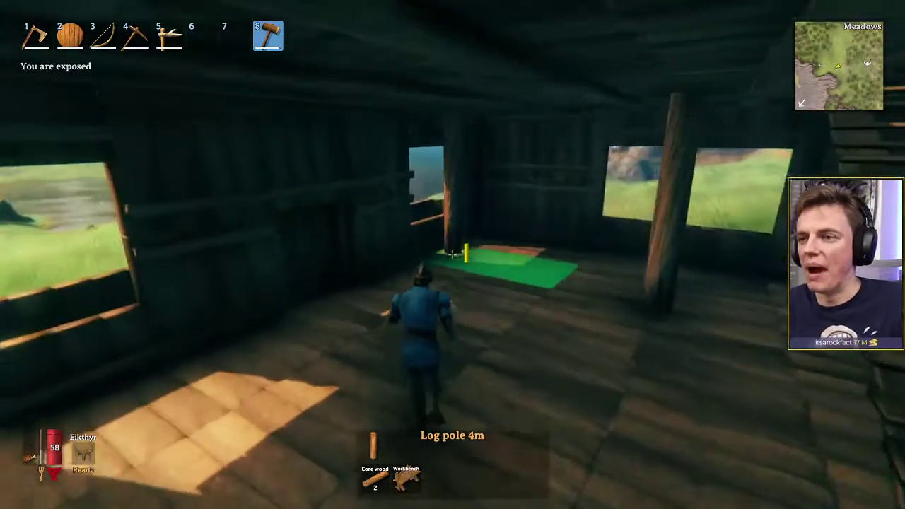
Equip the axe, look around the column on the lower floor, and close the house's door
{"action": "key", "text": "1"}
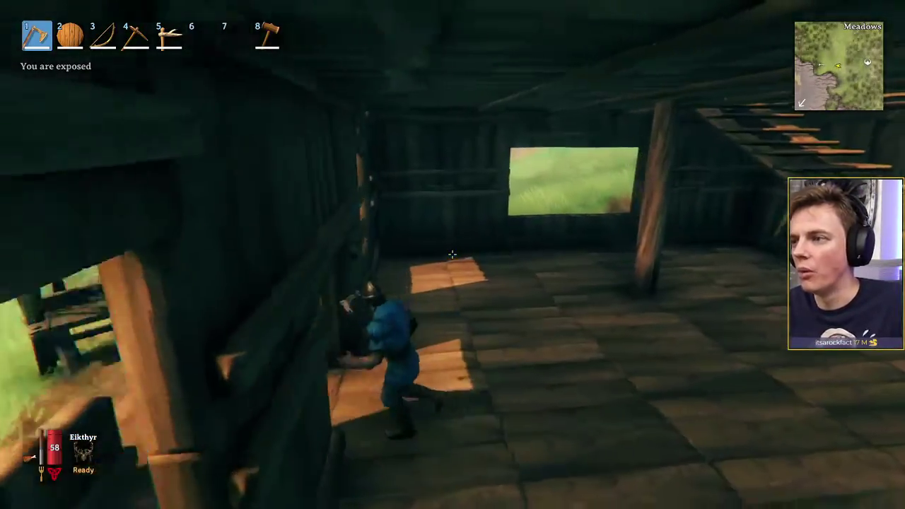
{"action": "scroll", "coordinate": [453, 255], "scroll_direction": "down", "scroll_amount": 5}
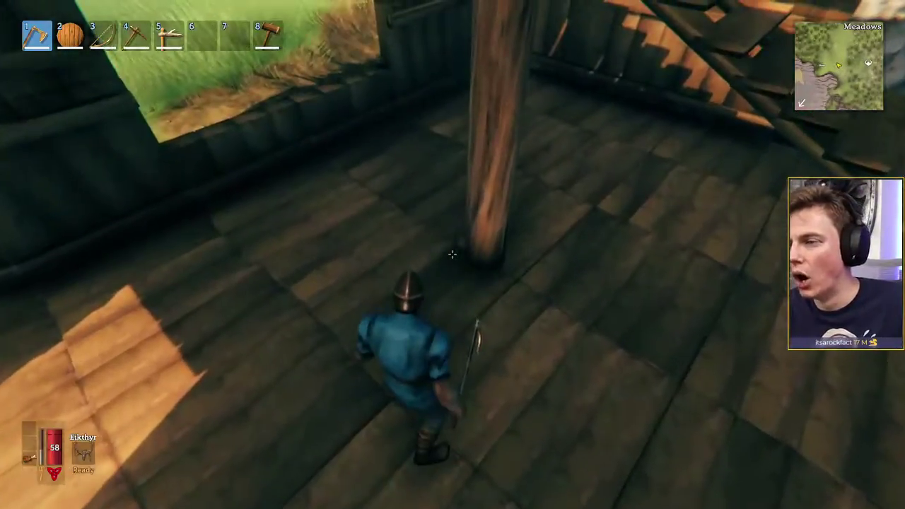
{"action": "key", "text": "w"}
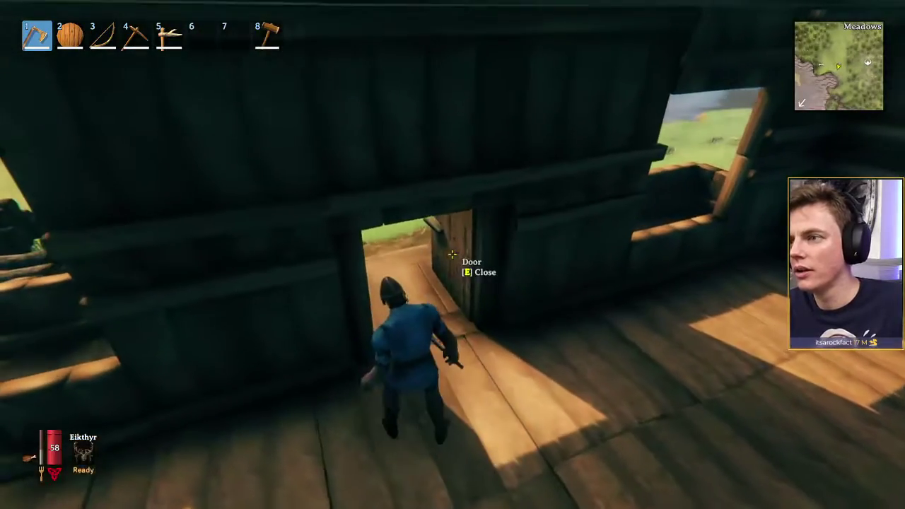
{"action": "key", "text": "s"}
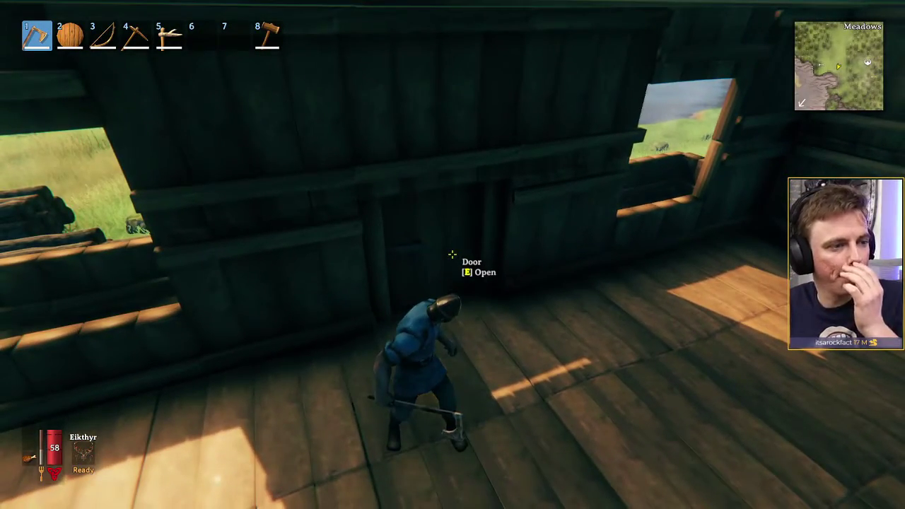
{"action": "key", "text": "w"}
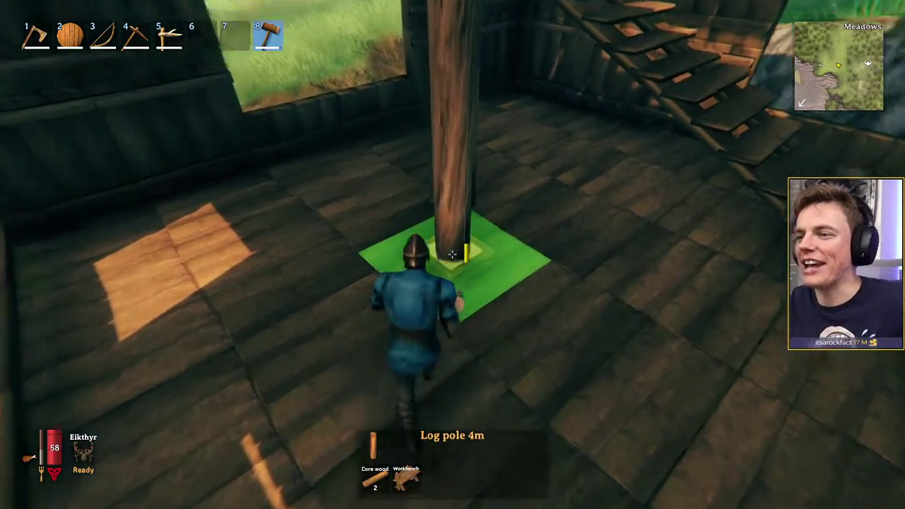
Remove the wood floor tile beside the lower-floor column to expose the ground
{"action": "left_click", "coordinate": [453, 254]}
{"action": "key", "text": "d"}
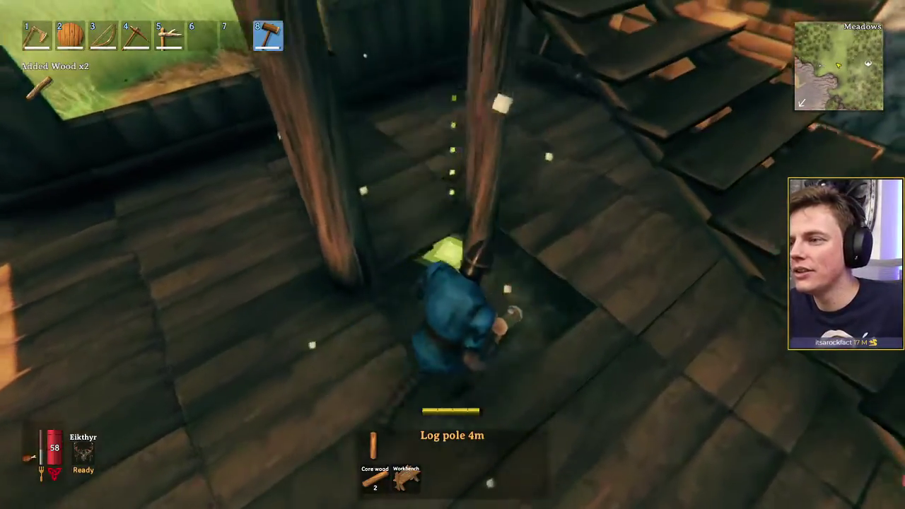
{"action": "middle_click", "coordinate": [453, 255]}
{"action": "middle_click", "coordinate": [452, 254]}
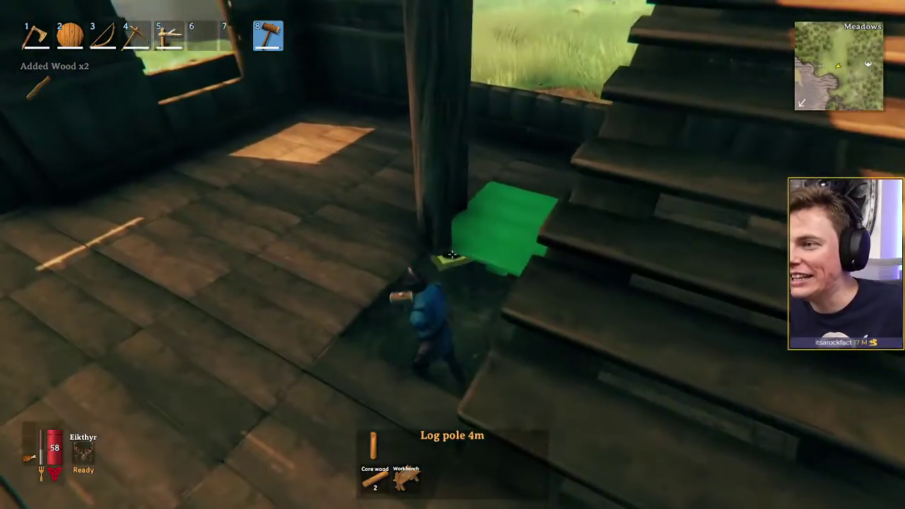
Switch to the 2 m log pole and try positions for it in the floor opening, around the column and upstairs
{"action": "right_click", "coordinate": [452, 255]}
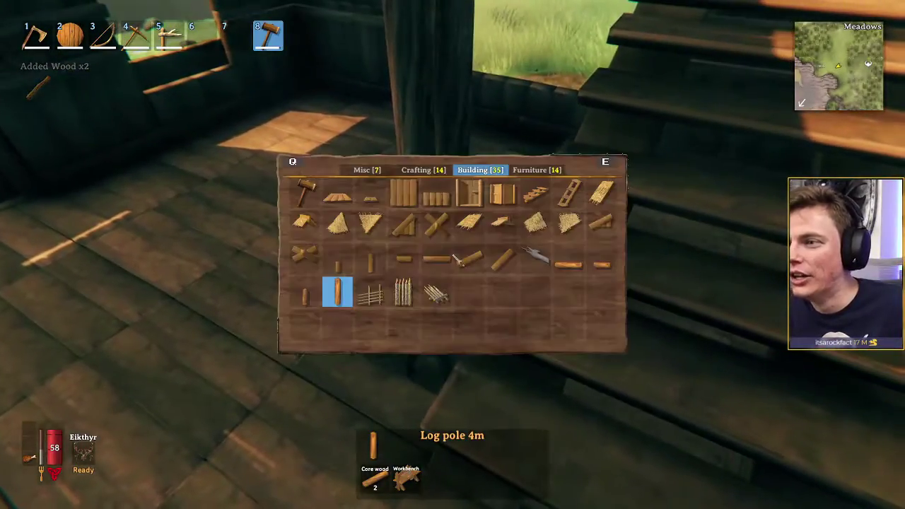
{"action": "left_click", "coordinate": [337, 293]}
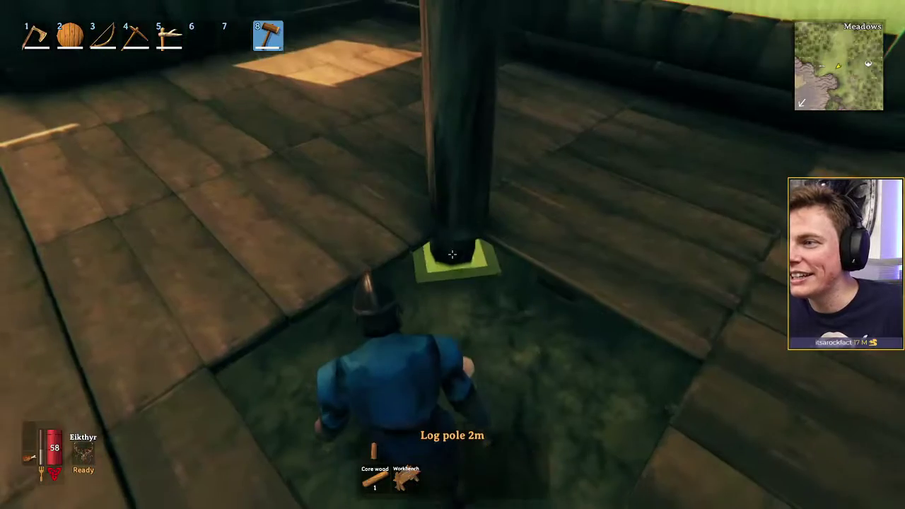
{"action": "left_click", "coordinate": [453, 254]}
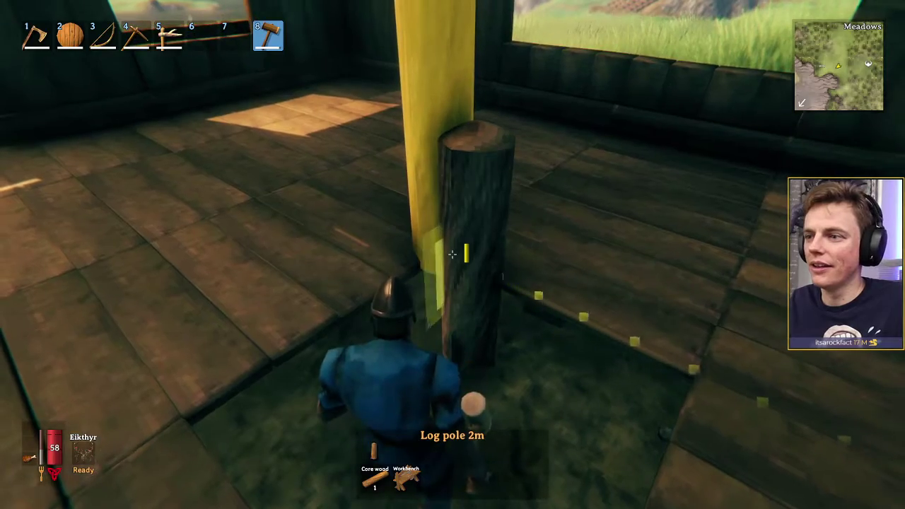
{"action": "key", "text": "s"}
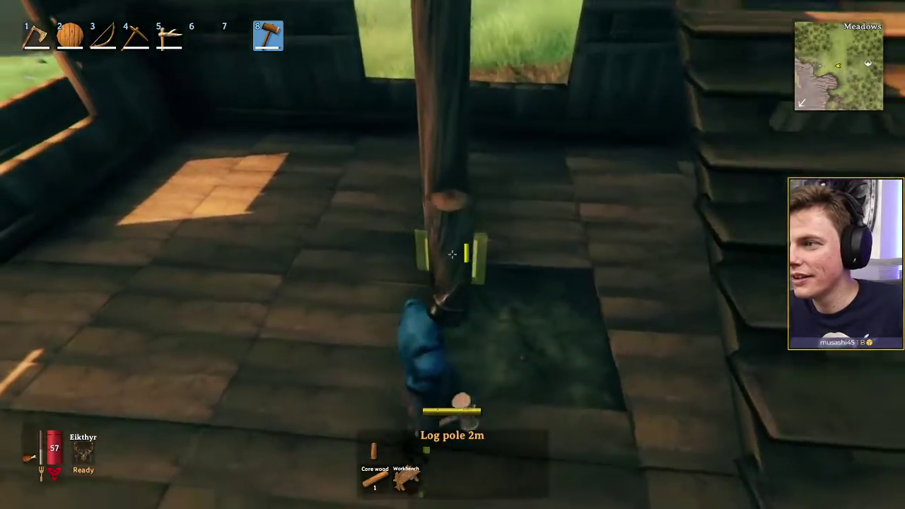
{"action": "key", "text": "a"}
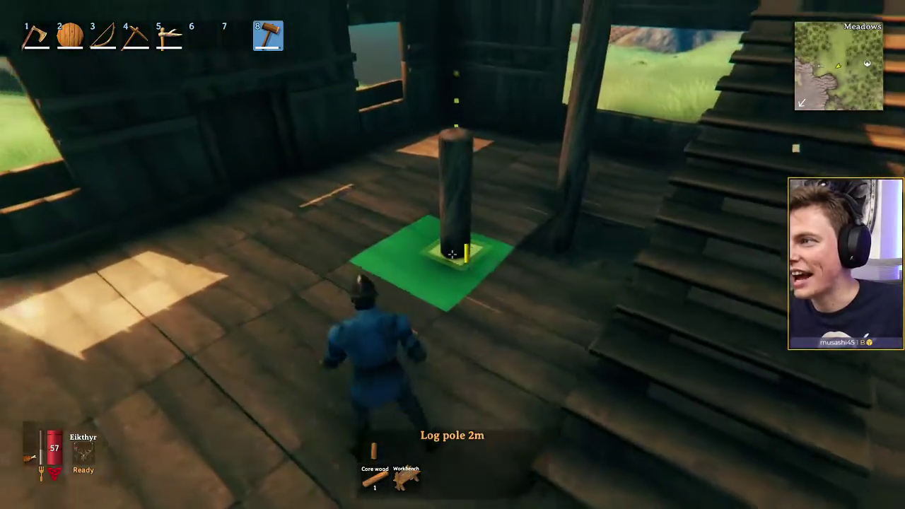
{"action": "key", "text": "w"}
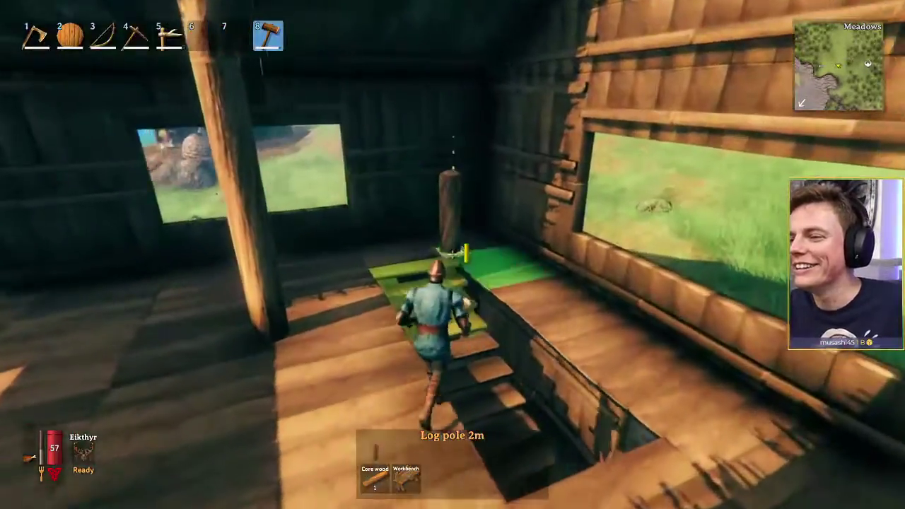
{"action": "key", "text": "w"}
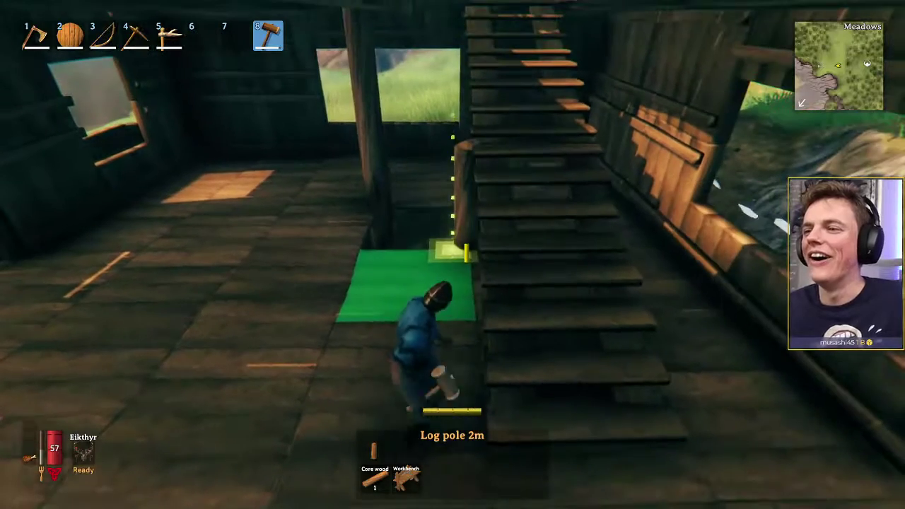
{"action": "key", "text": "w"}
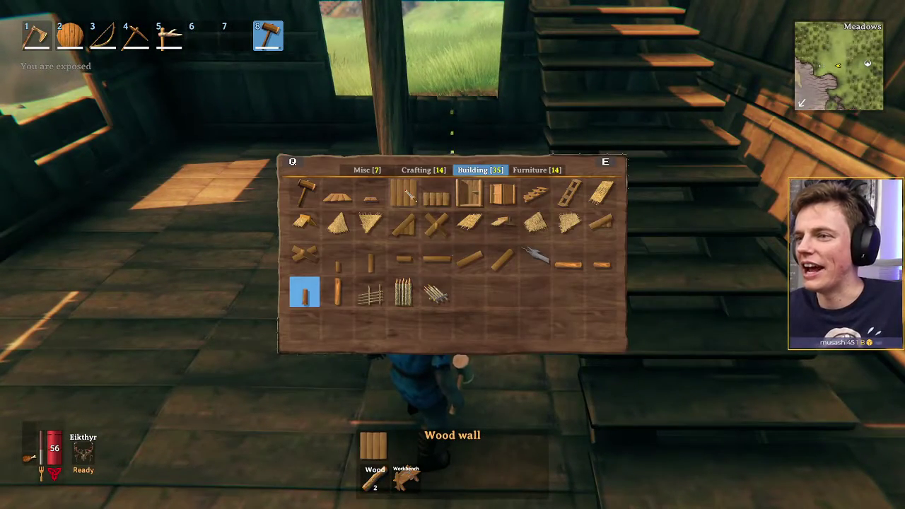
Fill the floor opening beside the lower-floor column with a wood floor 2x2, and equip the axe
{"action": "left_click", "coordinate": [336, 200]}
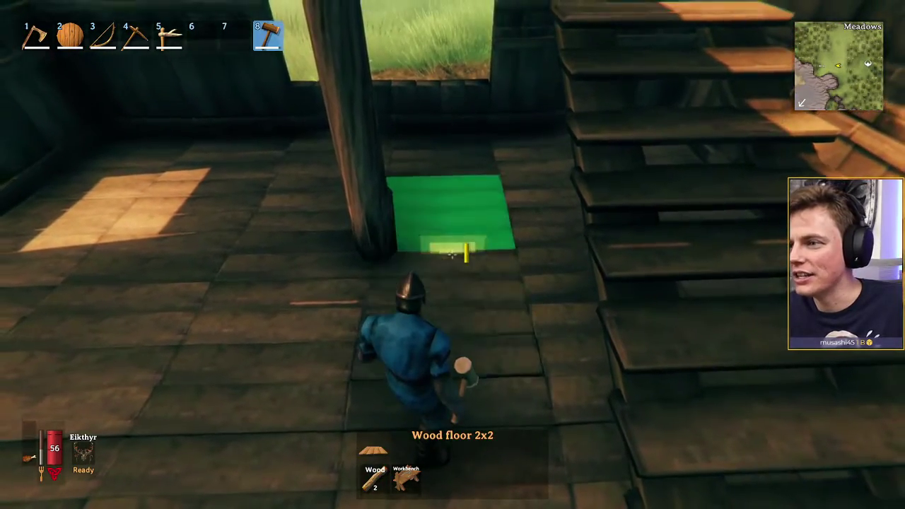
{"action": "key", "text": "s"}
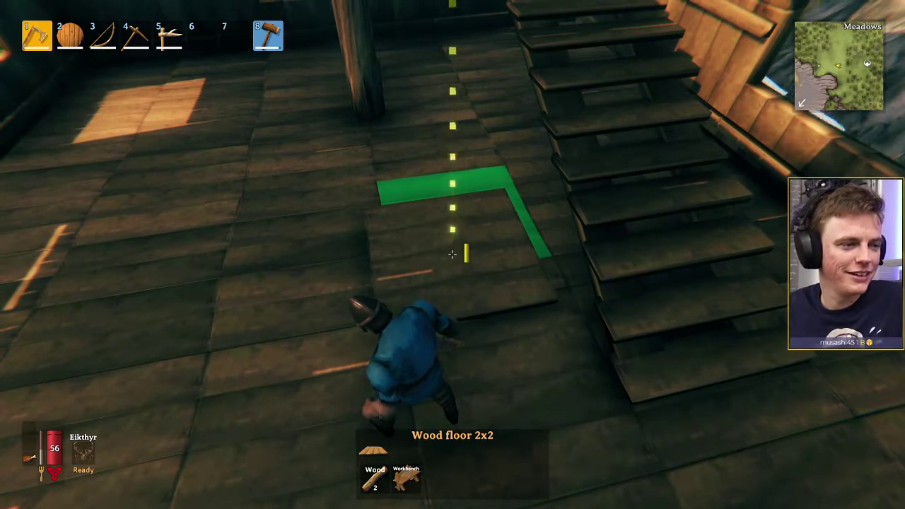
{"action": "key", "text": "1"}
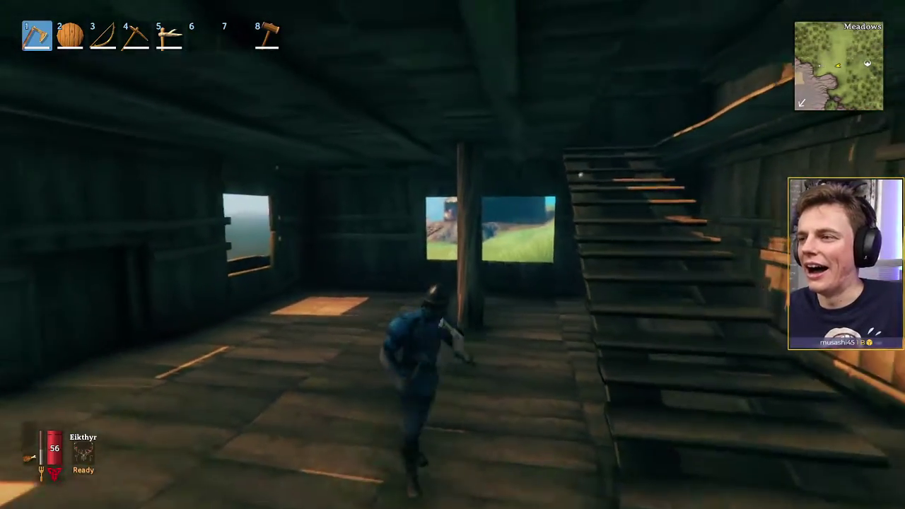
Go upstairs and examine the column, the walls and the open roof for where support is still needed
{"action": "key", "text": "w"}
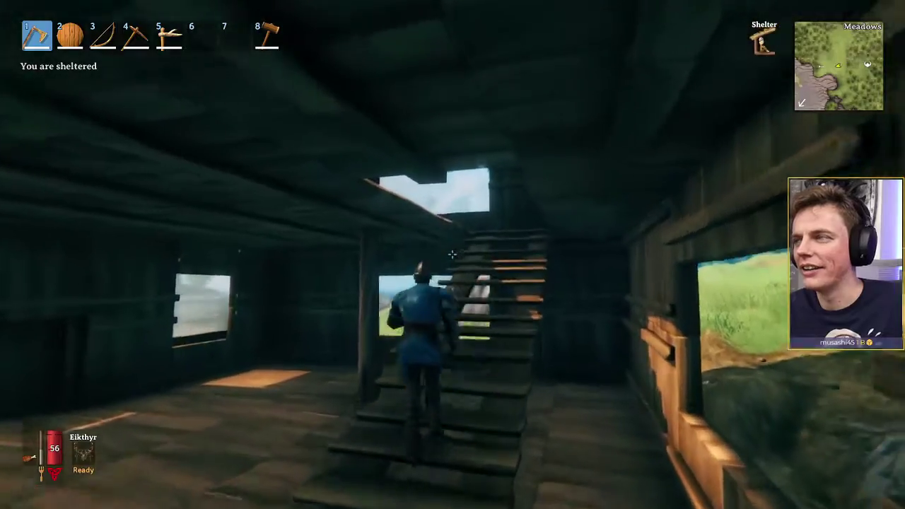
{"action": "key", "text": "w"}
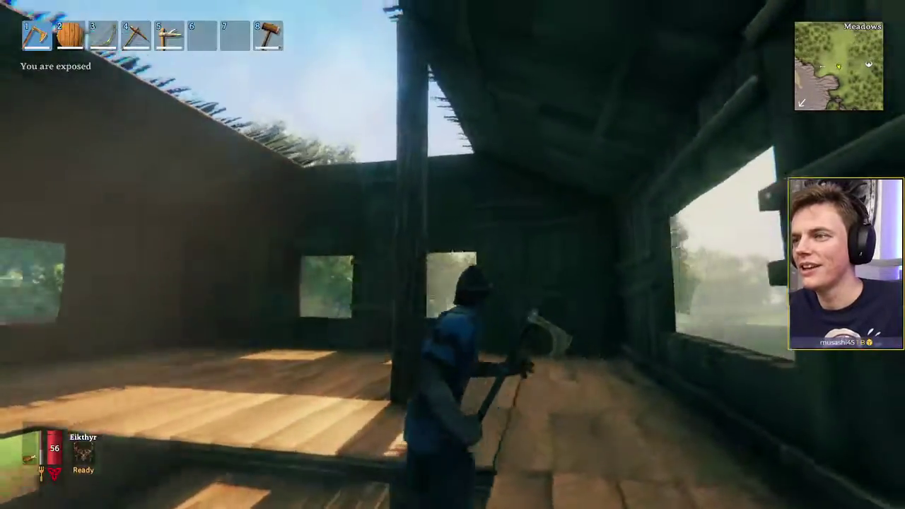
{"action": "key", "text": "w"}
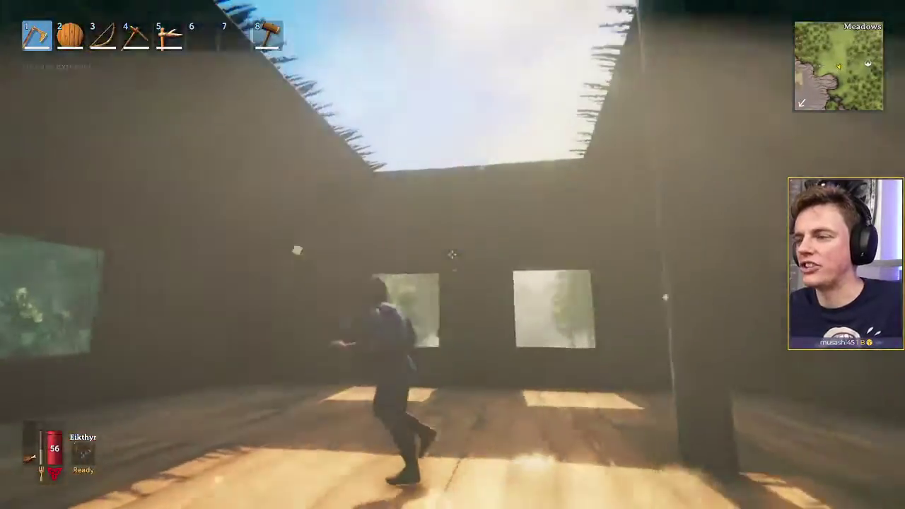
{"action": "key", "text": "w"}
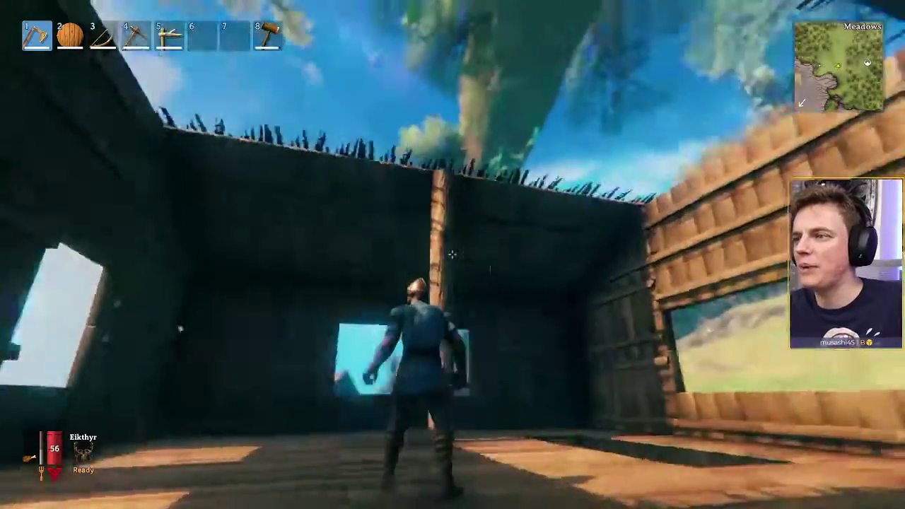
{"action": "key", "text": "w"}
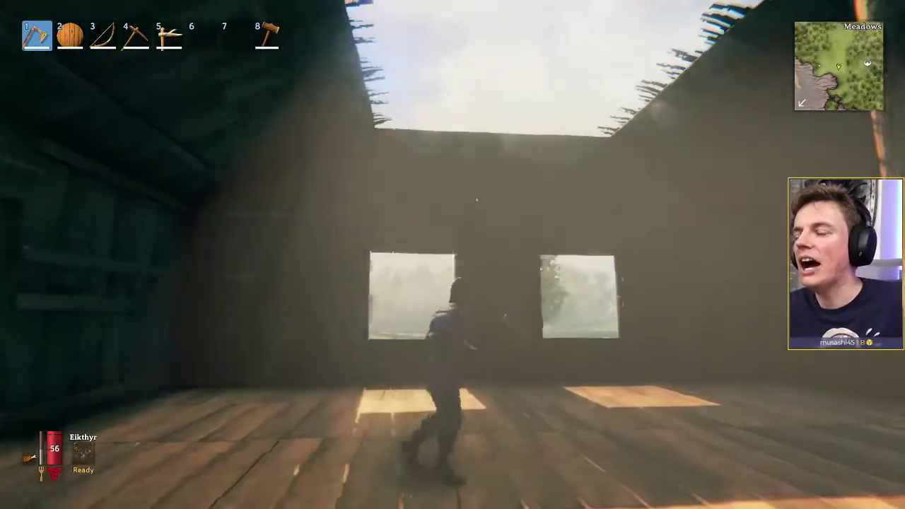
{"action": "key", "text": "w"}
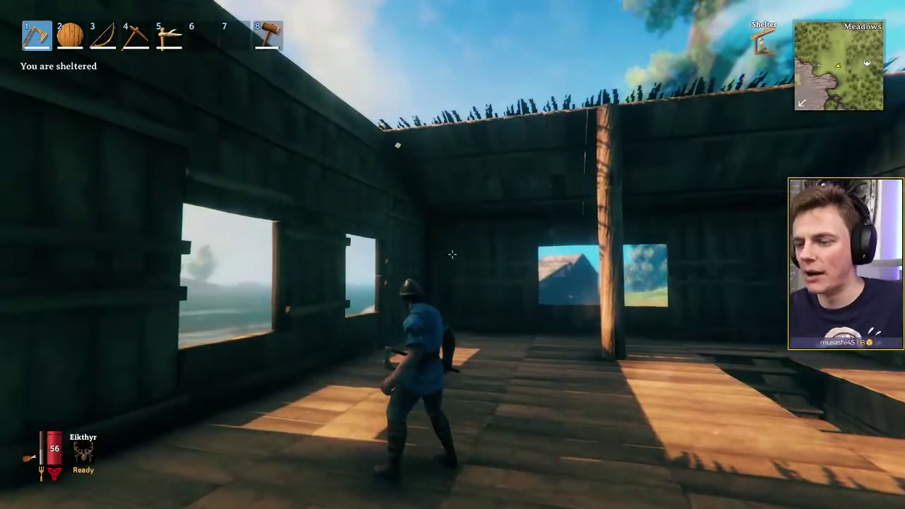
Choose the 2 m wood beam and lay a row of beams between the upstairs column and the side wall
{"action": "right_click", "coordinate": [453, 254]}
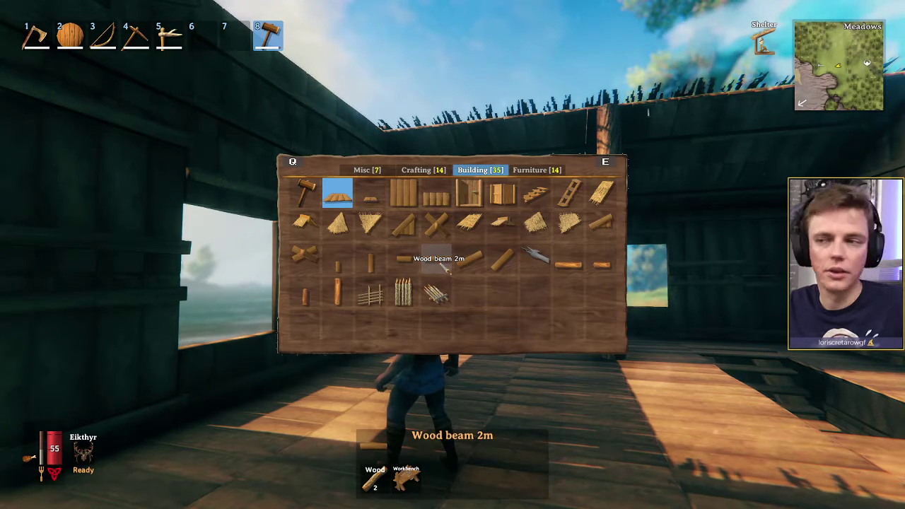
{"action": "left_click", "coordinate": [445, 268]}
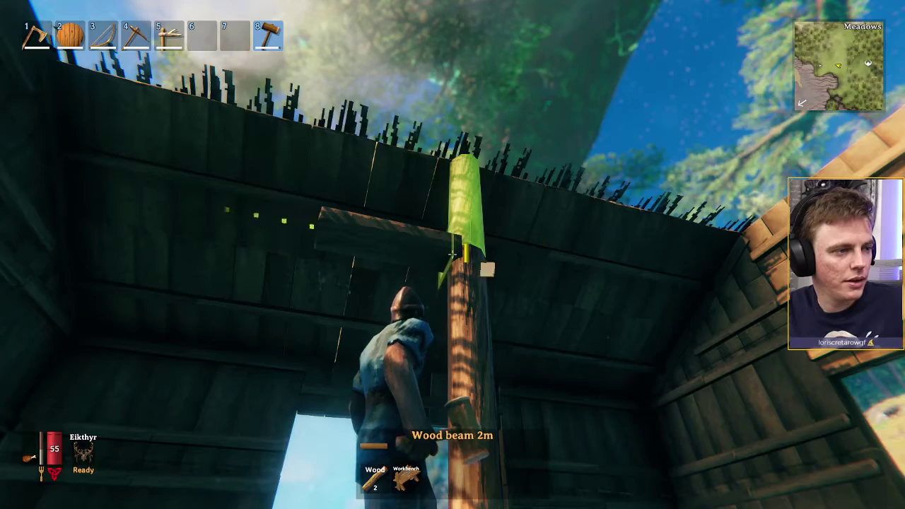
{"action": "left_click", "coordinate": [453, 253]}
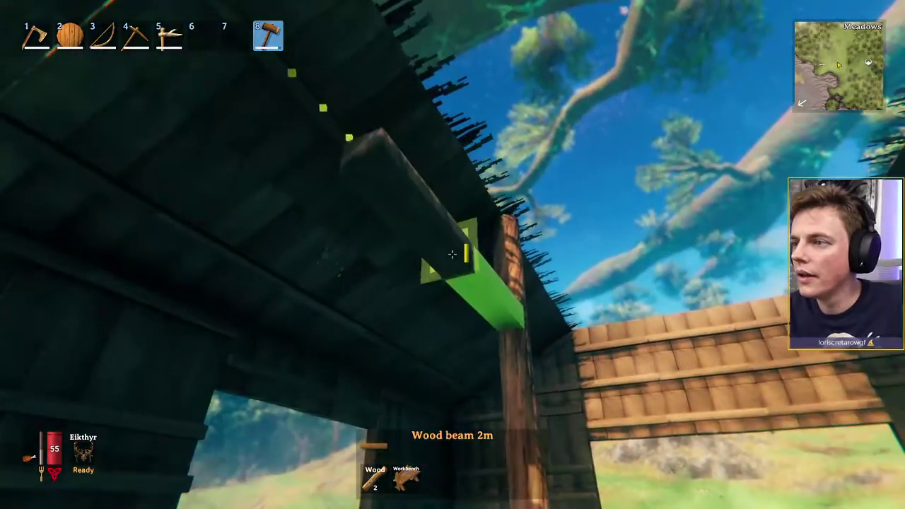
{"action": "left_click", "coordinate": [453, 253]}
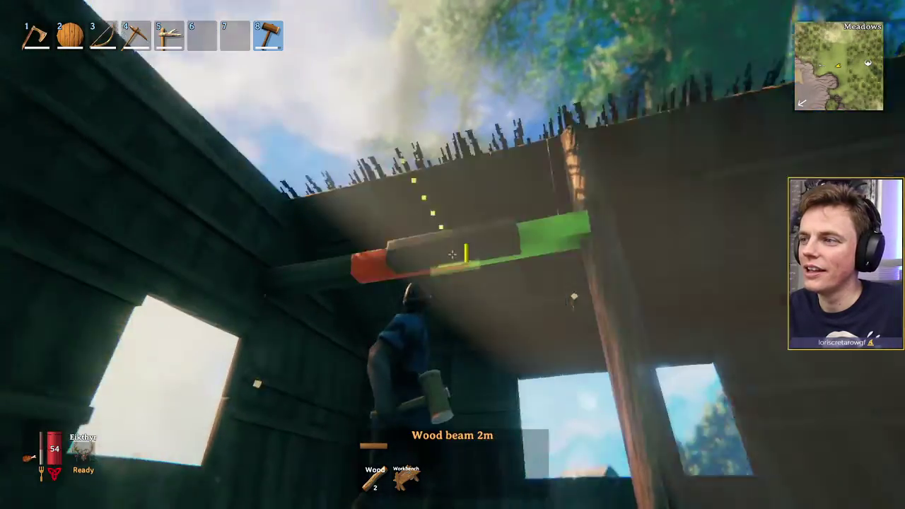
{"action": "left_click", "coordinate": [452, 255]}
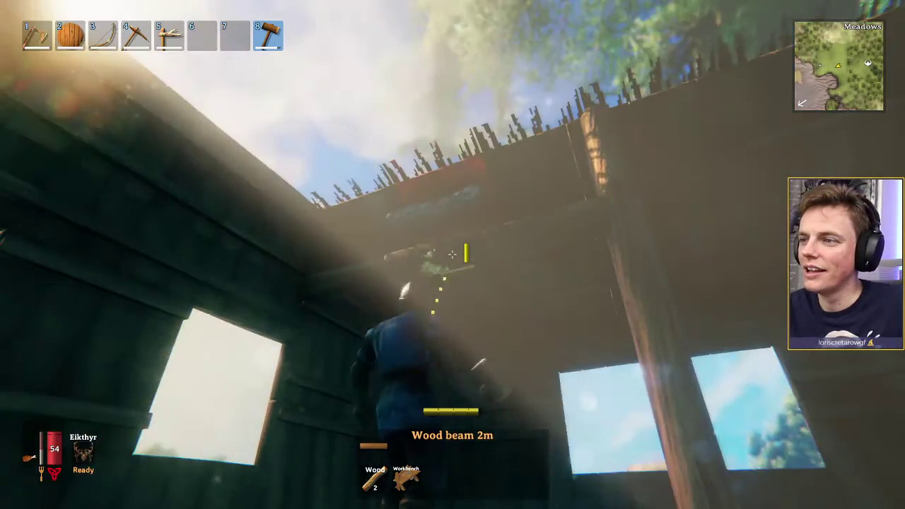
Remove the wood beams running between the upstairs column and the side wall
{"action": "middle_click", "coordinate": [453, 255]}
{"action": "middle_click", "coordinate": [453, 254]}
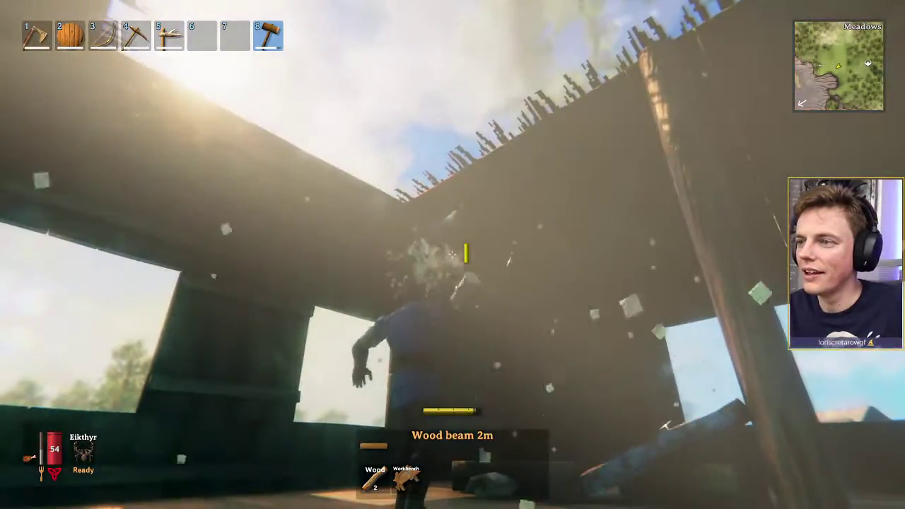
{"action": "middle_click", "coordinate": [452, 255]}
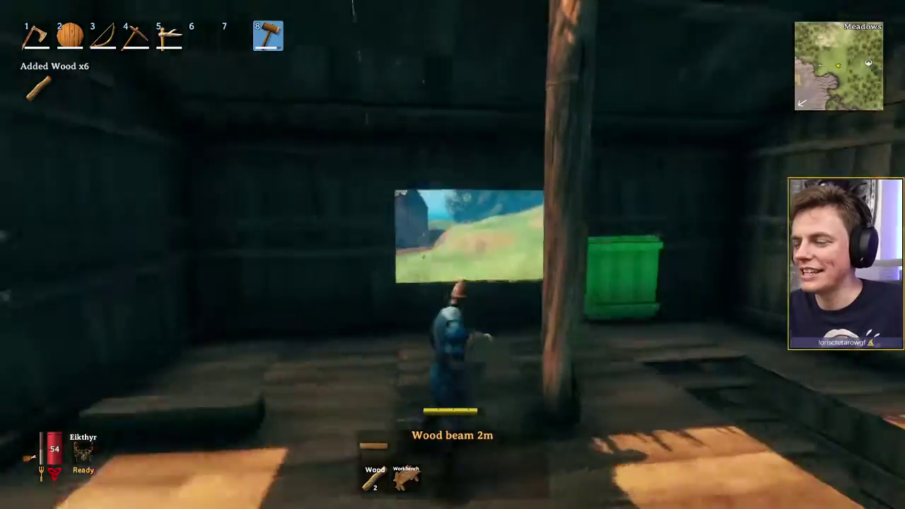
Attach a wood roof cross 45° near the top of the upstairs column, and switch to the 2 m wood beam
{"action": "right_click", "coordinate": [452, 254]}
{"action": "left_click", "coordinate": [437, 225]}
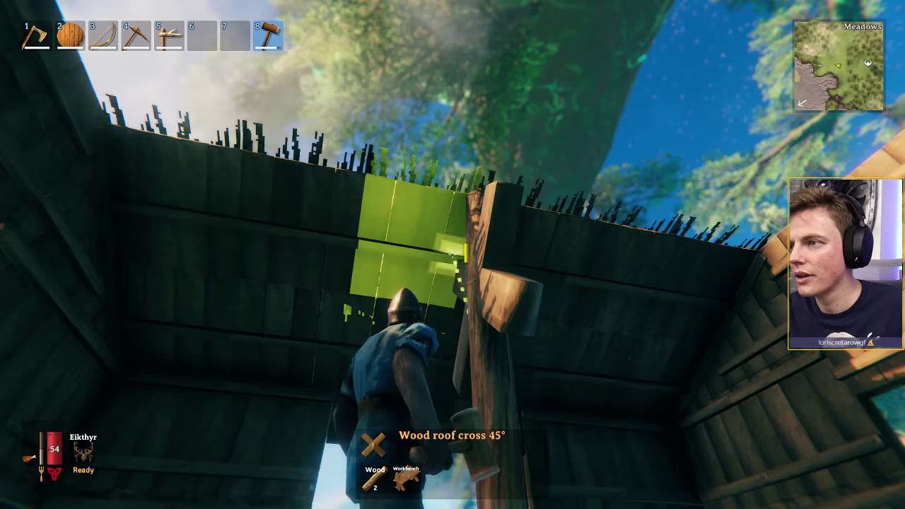
{"action": "left_click", "coordinate": [453, 255]}
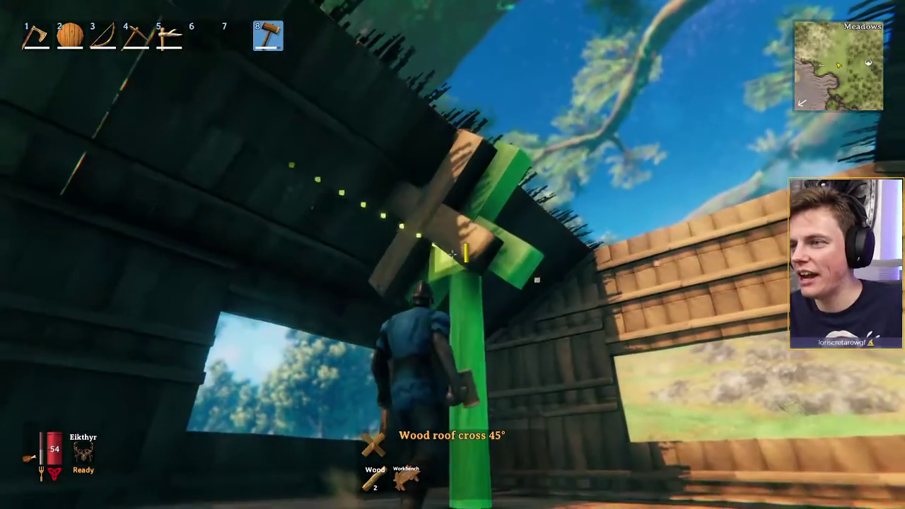
{"action": "right_click", "coordinate": [453, 255]}
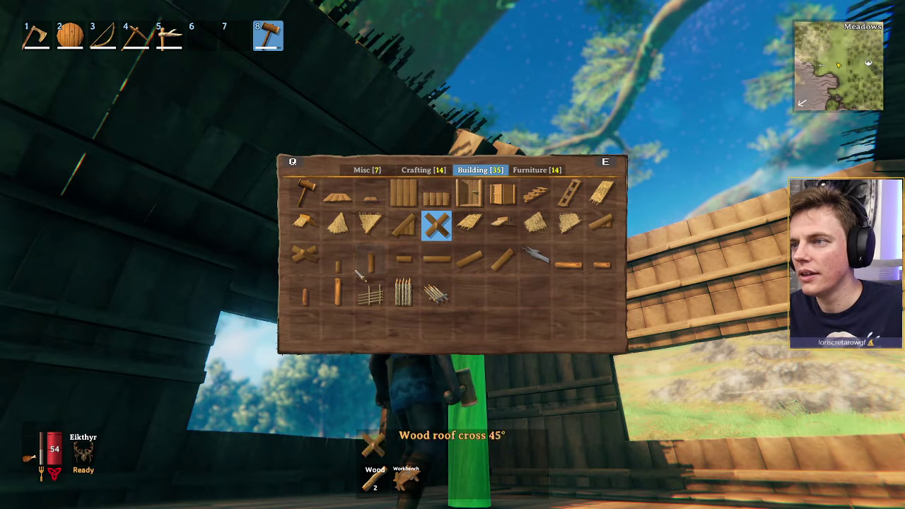
{"action": "right_click", "coordinate": [450, 270]}
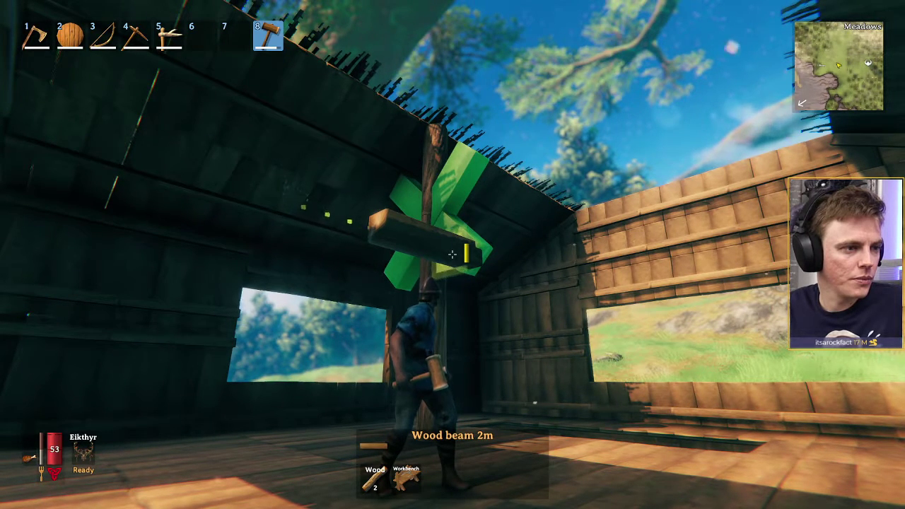
Remove the wood roof cross from the top of the upstairs column and collect the returned wood
{"action": "middle_click", "coordinate": [452, 255]}
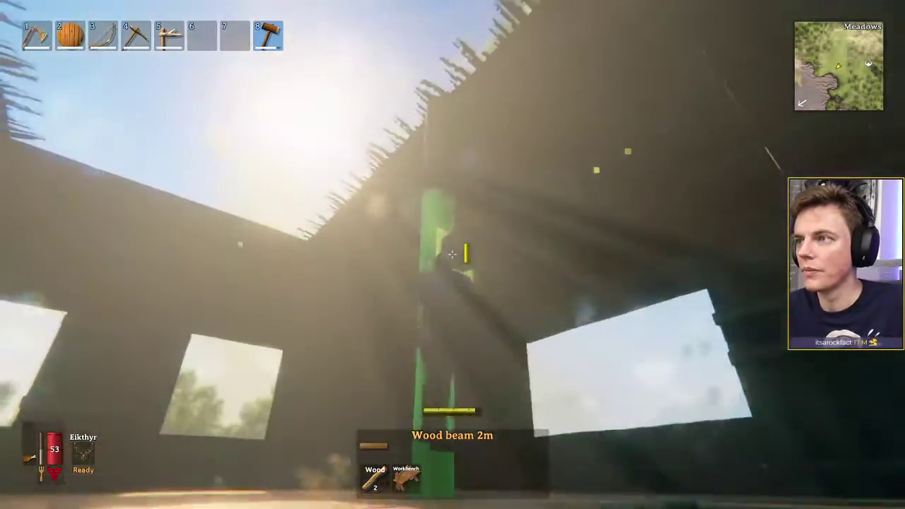
{"action": "middle_click", "coordinate": [452, 255]}
{"action": "key", "text": "w"}
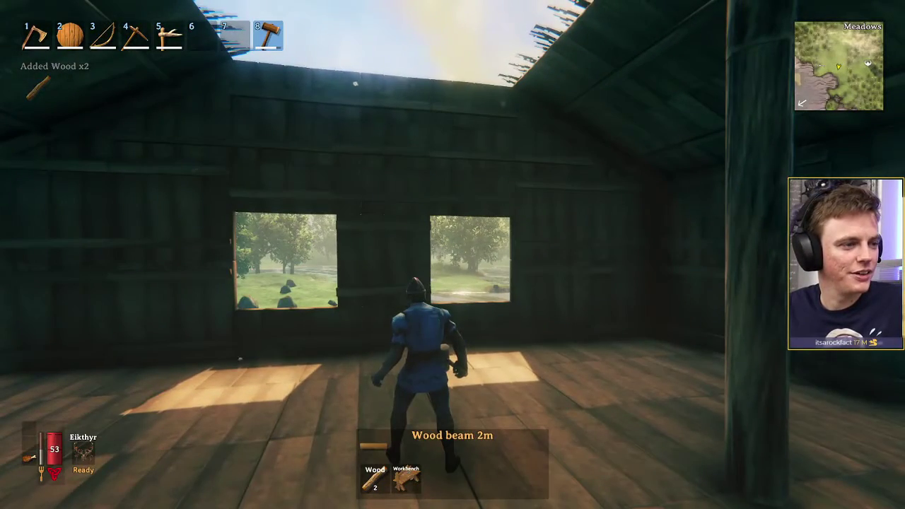
Choose the 2 m wood pole and look over the upstairs floor for a spot to stand it
{"action": "right_click", "coordinate": [453, 255]}
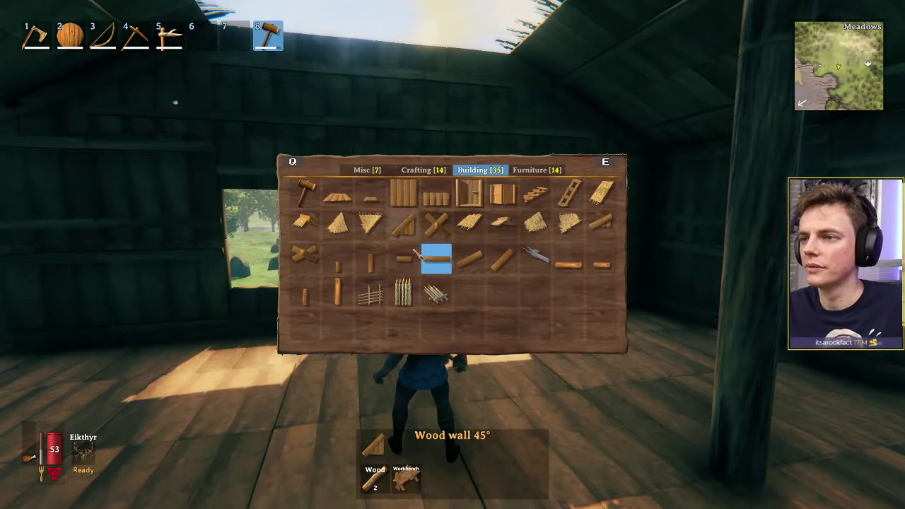
{"action": "right_click", "coordinate": [330, 300]}
{"action": "key", "text": "w"}
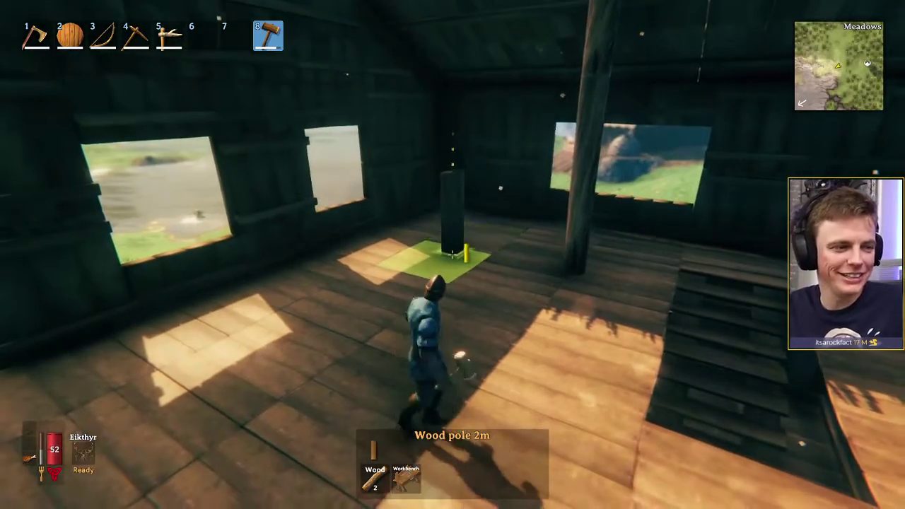
{"action": "right_click", "coordinate": [452, 255]}
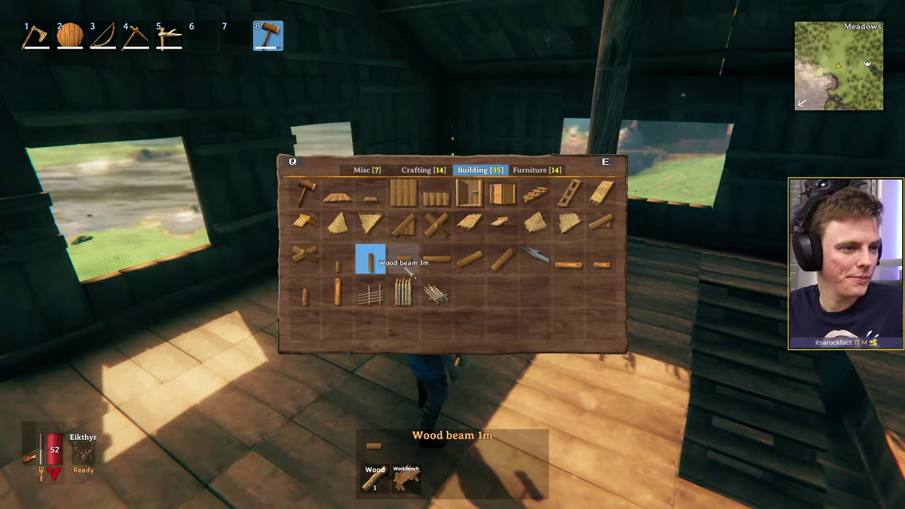
{"action": "left_click", "coordinate": [371, 259]}
{"action": "key", "text": "w"}
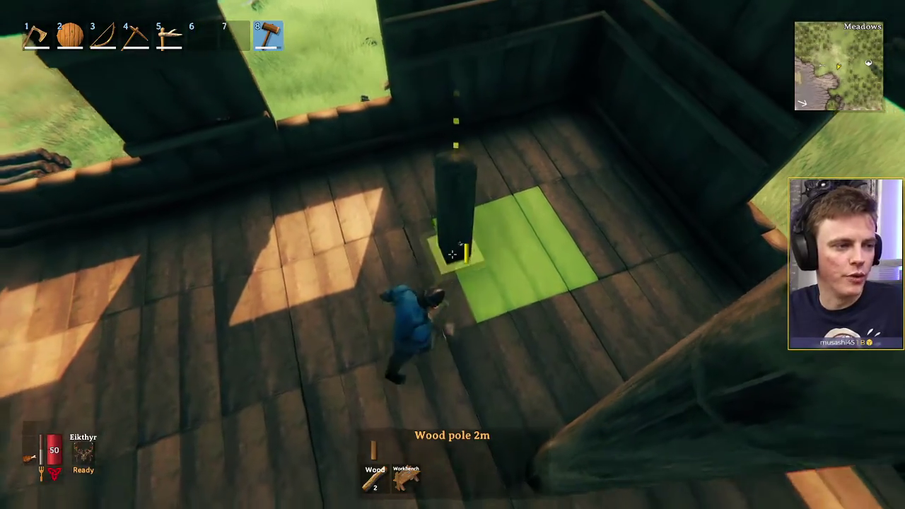
Go down to the ground floor, try the 2 m wood pole in the open corner, and switch to the wood wall
{"action": "key", "text": "w"}
{"action": "key", "text": "w"}
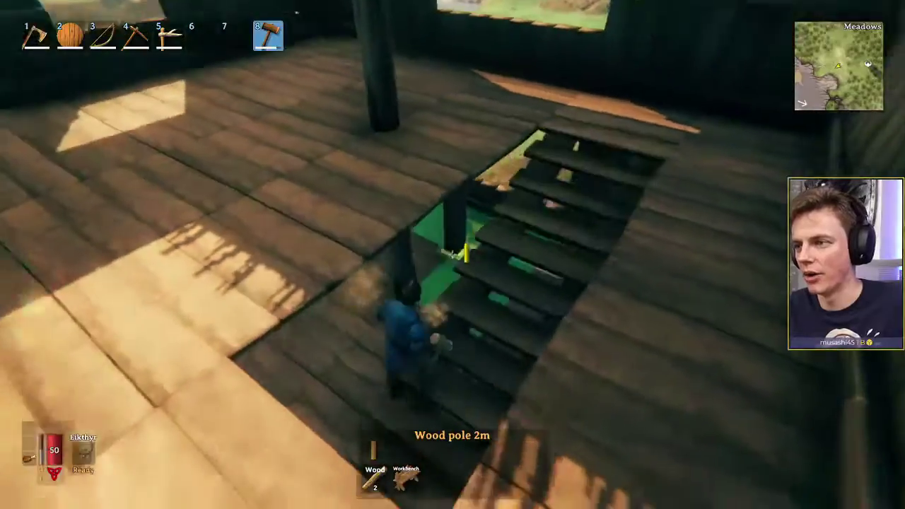
{"action": "key", "text": "w"}
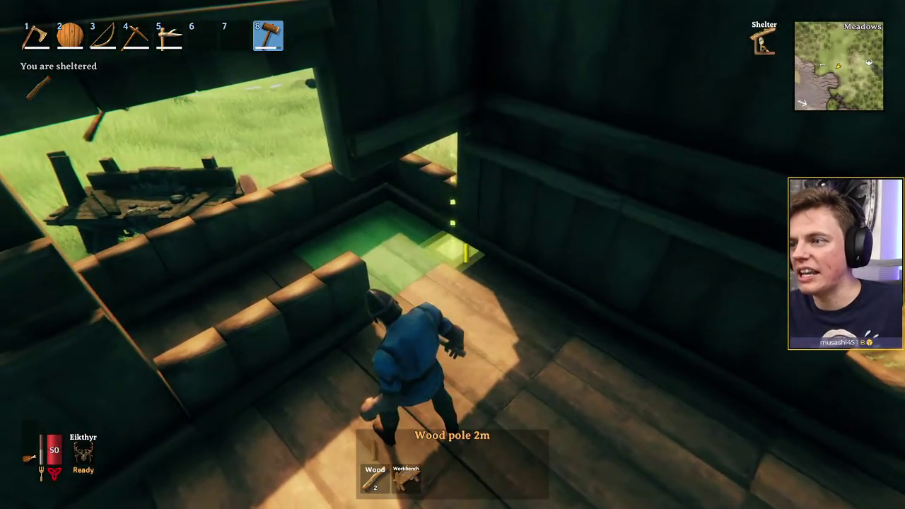
{"action": "left_click", "coordinate": [453, 255]}
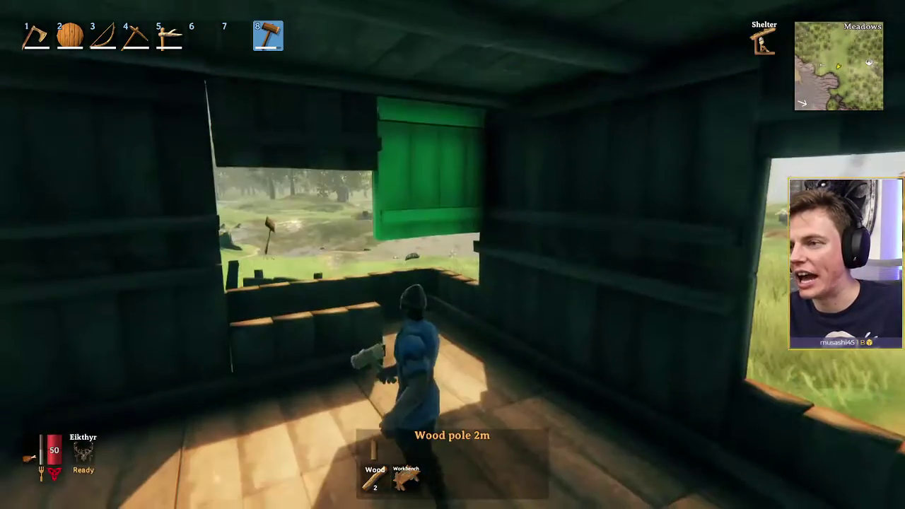
{"action": "right_click", "coordinate": [453, 255]}
{"action": "left_click", "coordinate": [403, 192]}
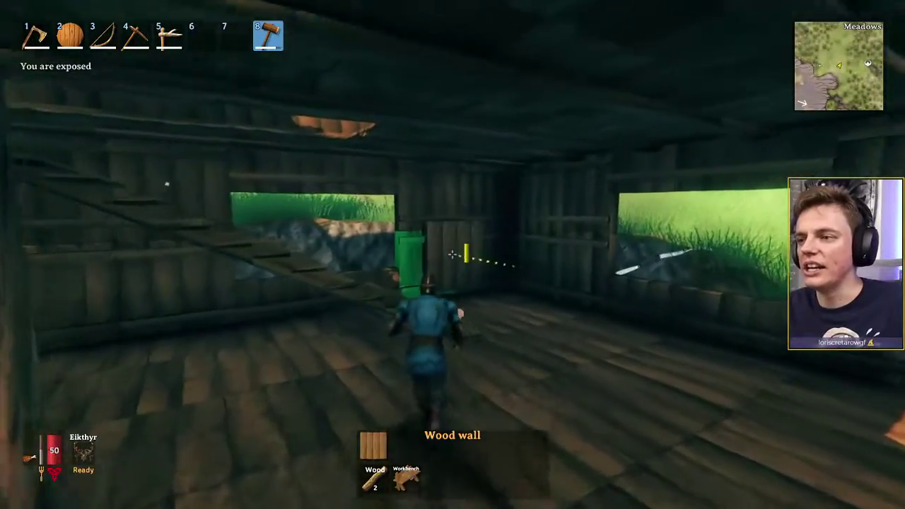
Return upstairs and examine the column, the gable walls and the open roof edges for where support is needed
{"action": "key", "text": "w"}
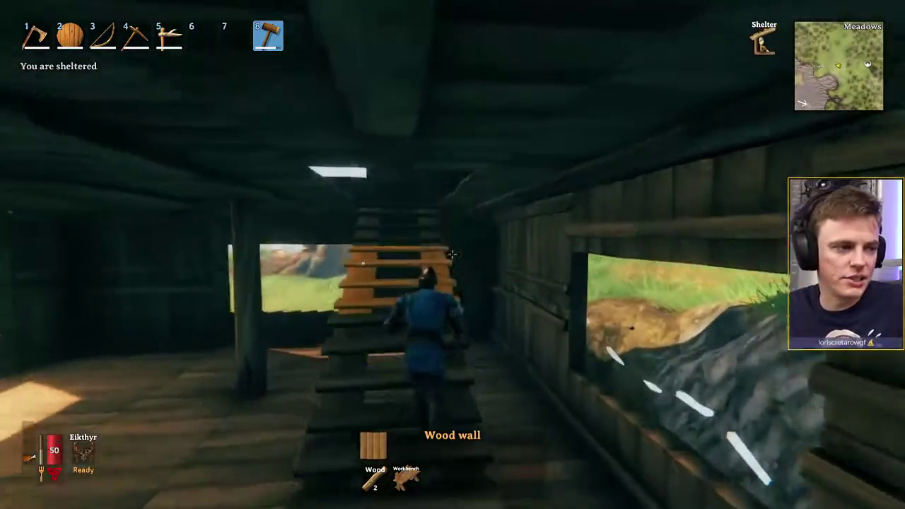
{"action": "key", "text": "w"}
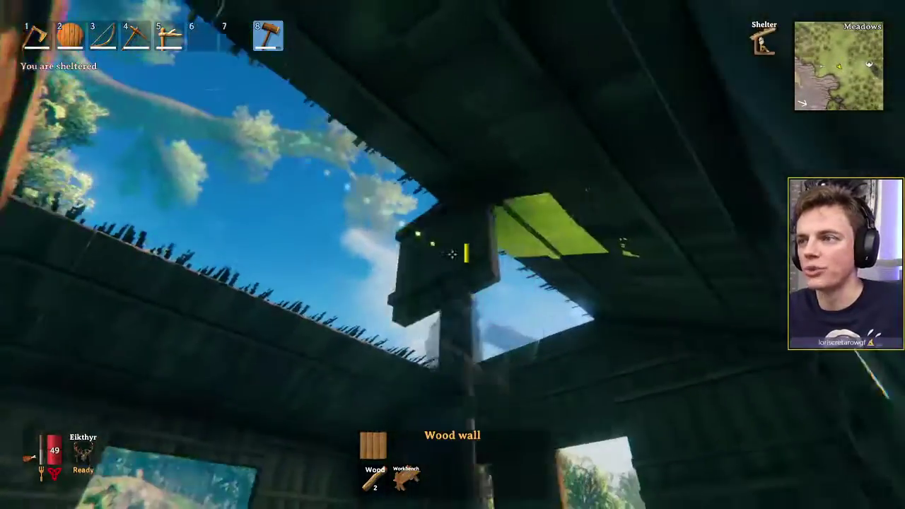
{"action": "key", "text": "w"}
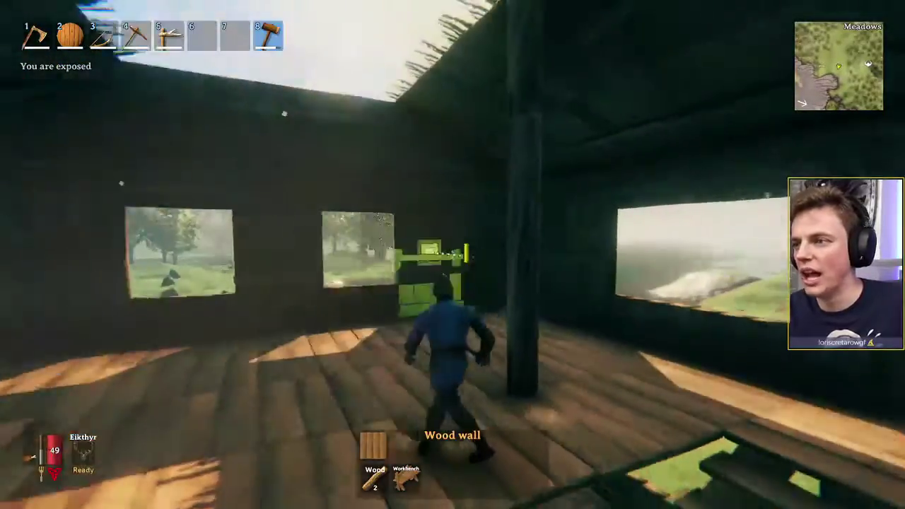
{"action": "key", "text": "w"}
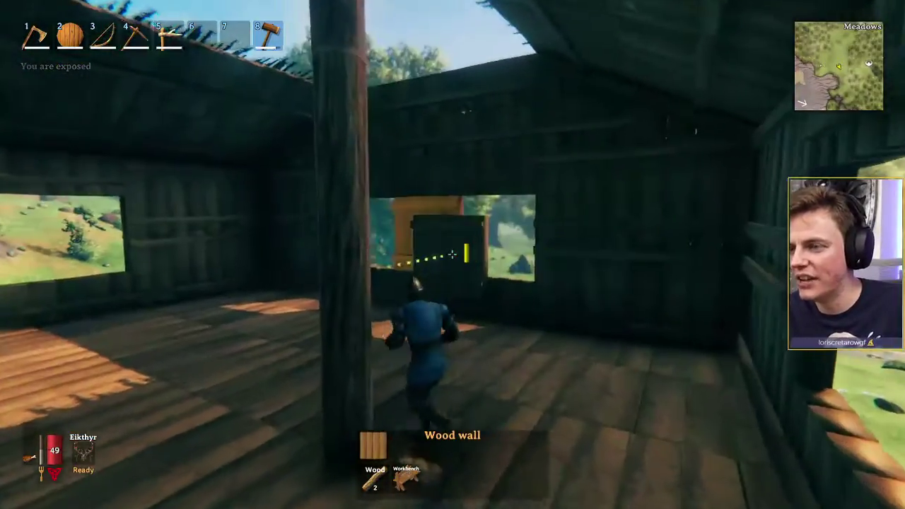
{"action": "key", "text": "w"}
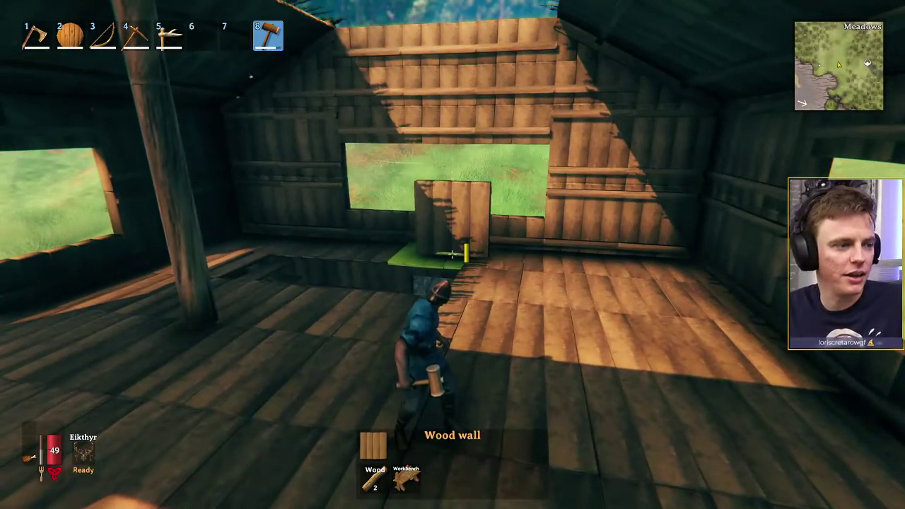
{"action": "key", "text": "w"}
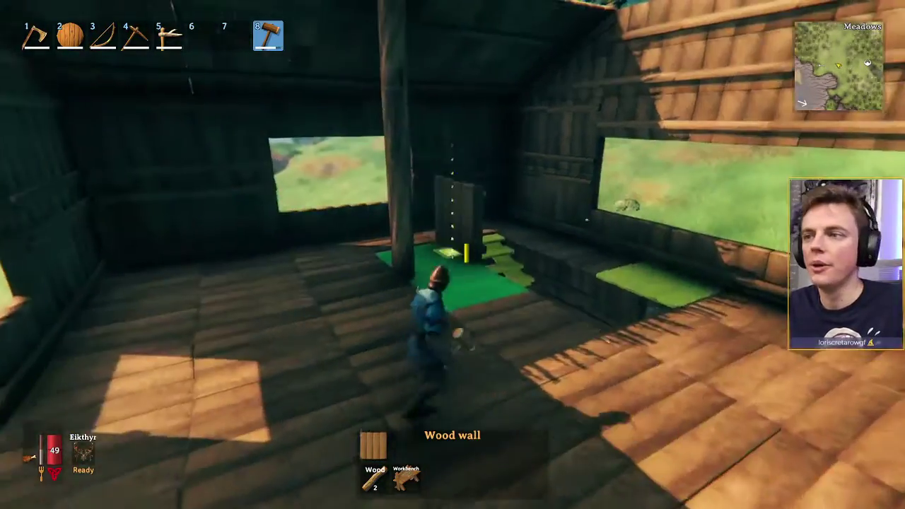
{"action": "key", "text": "w"}
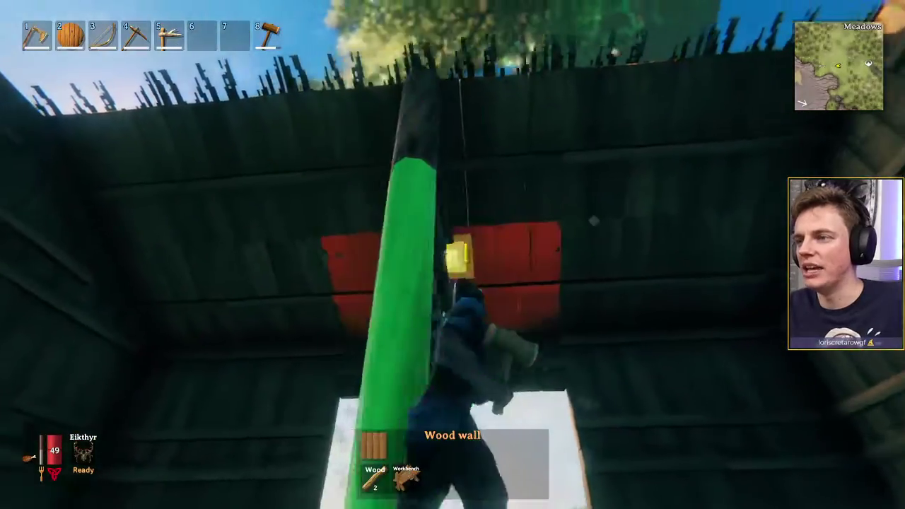
{"action": "key", "text": "w"}
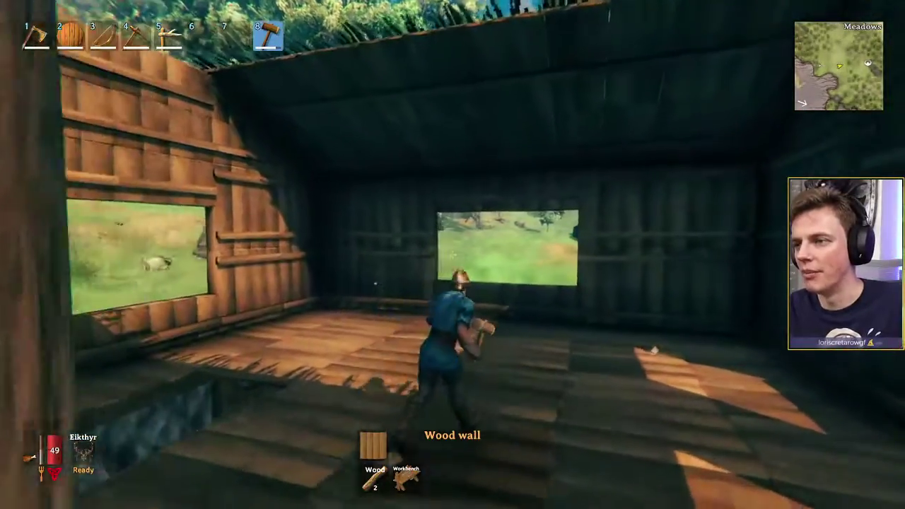
{"action": "key", "text": "w"}
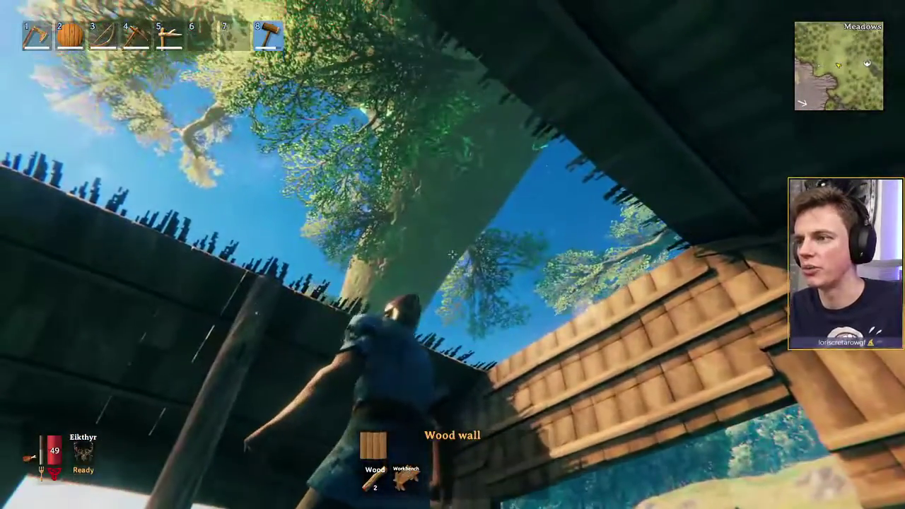
{"action": "key", "text": "w"}
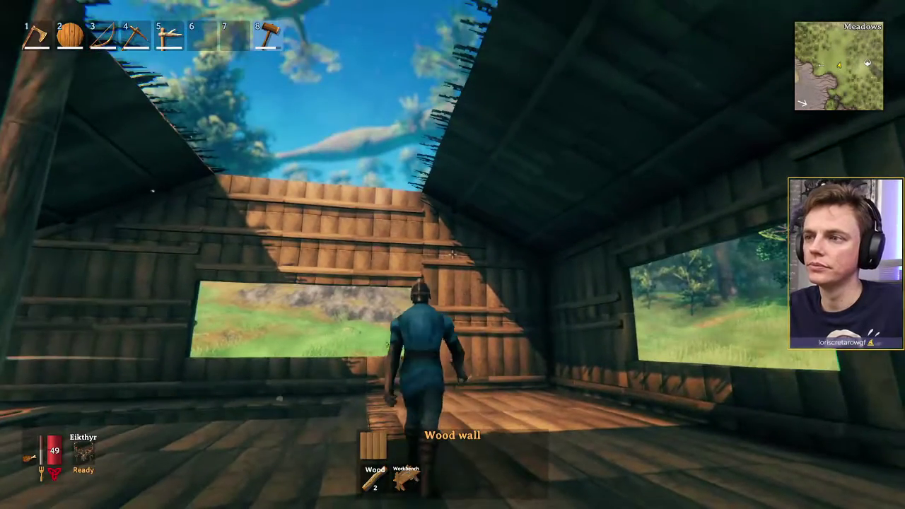
{"action": "key", "text": "w"}
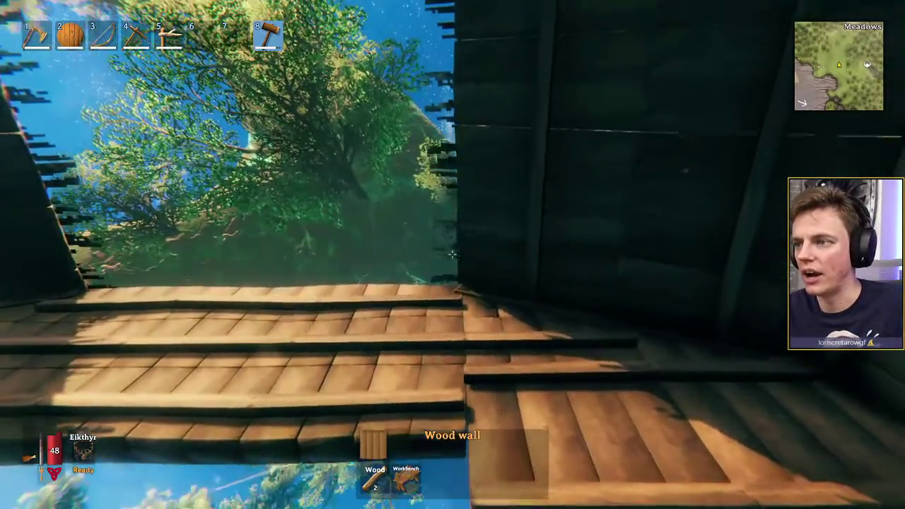
Choose the 2 m wood pole and stand poles against the end wall beside the window on the upper and ground floors
{"action": "right_click", "coordinate": [452, 253]}
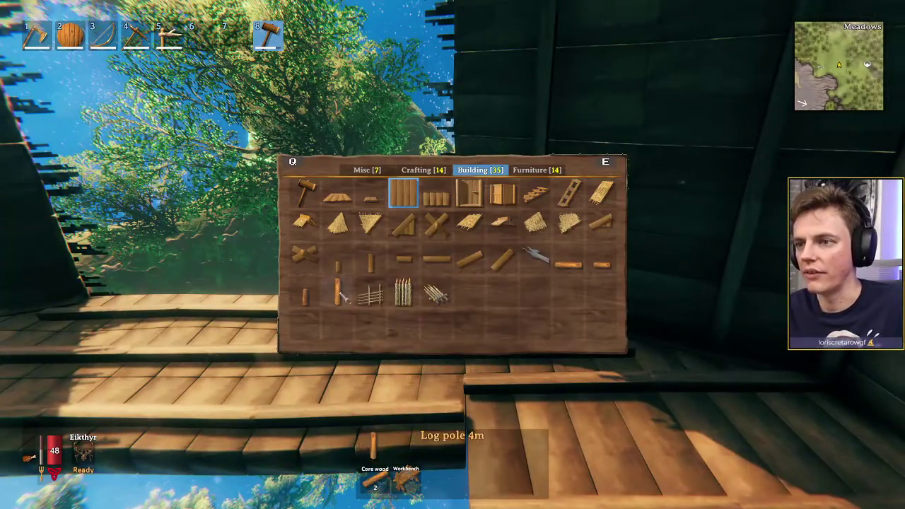
{"action": "left_click", "coordinate": [367, 265]}
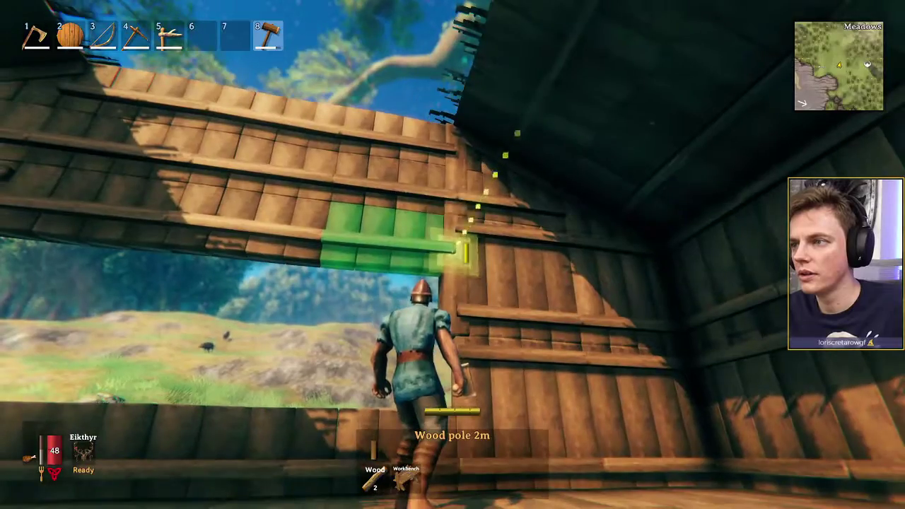
{"action": "left_click", "coordinate": [452, 255]}
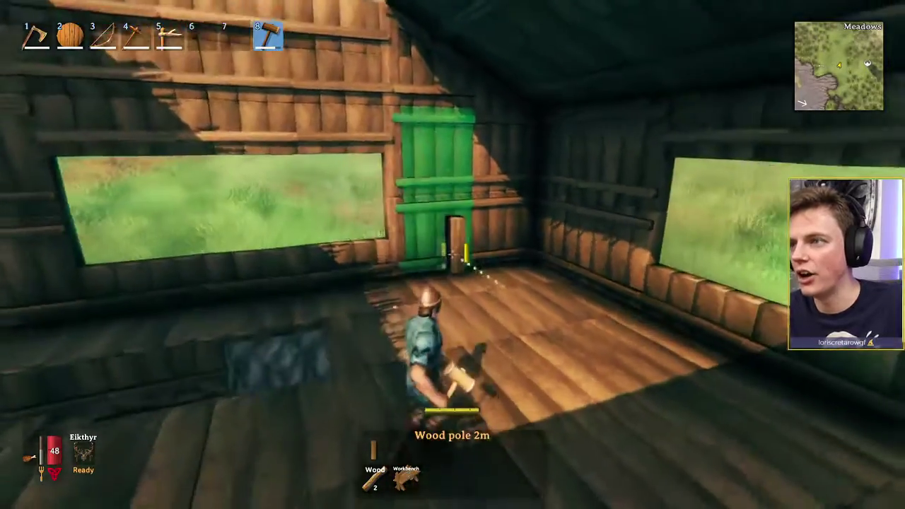
{"action": "key", "text": "w"}
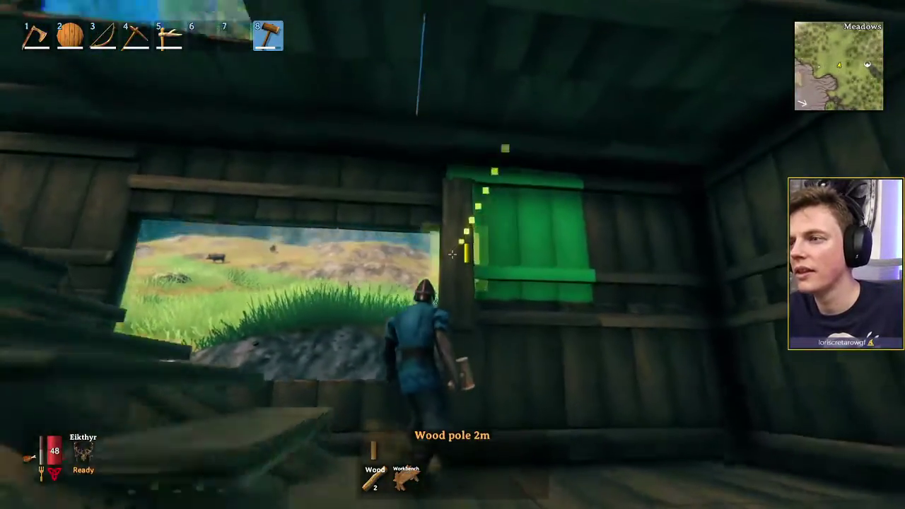
{"action": "key", "text": "space"}
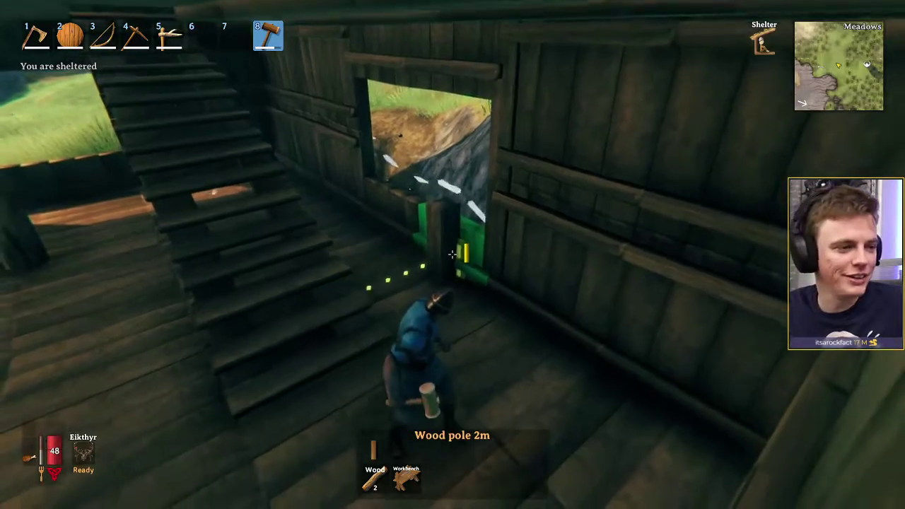
Walk around the outside of the house, pick up the loose wood and flint, and equip the axe
{"action": "key", "text": "w"}
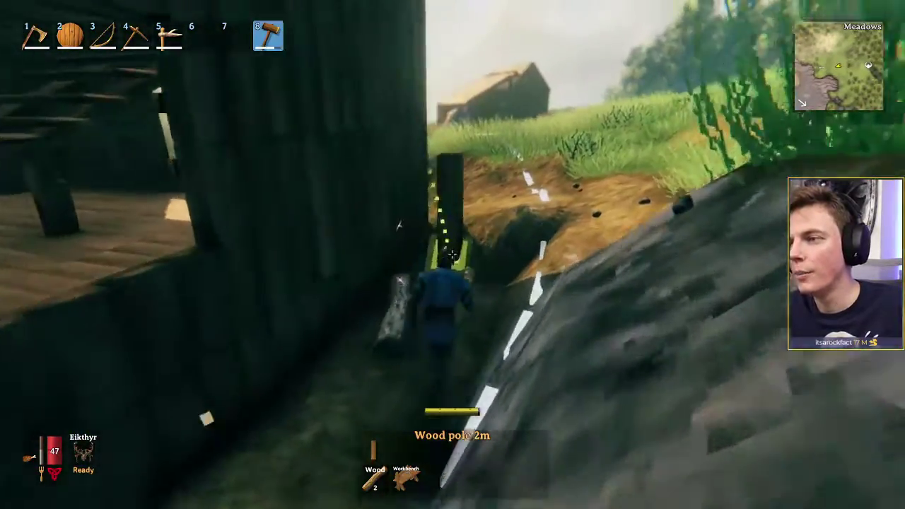
{"action": "key", "text": "w"}
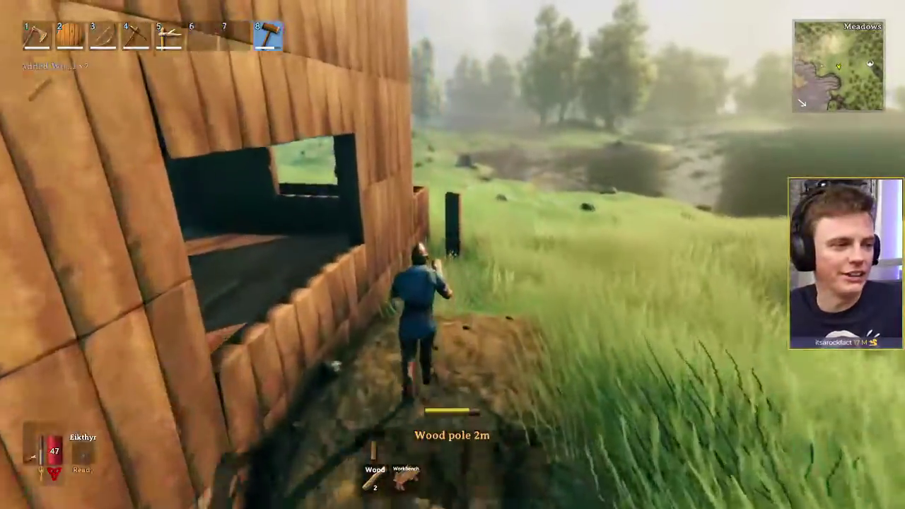
{"action": "key", "text": "w"}
{"action": "key", "text": "e"}
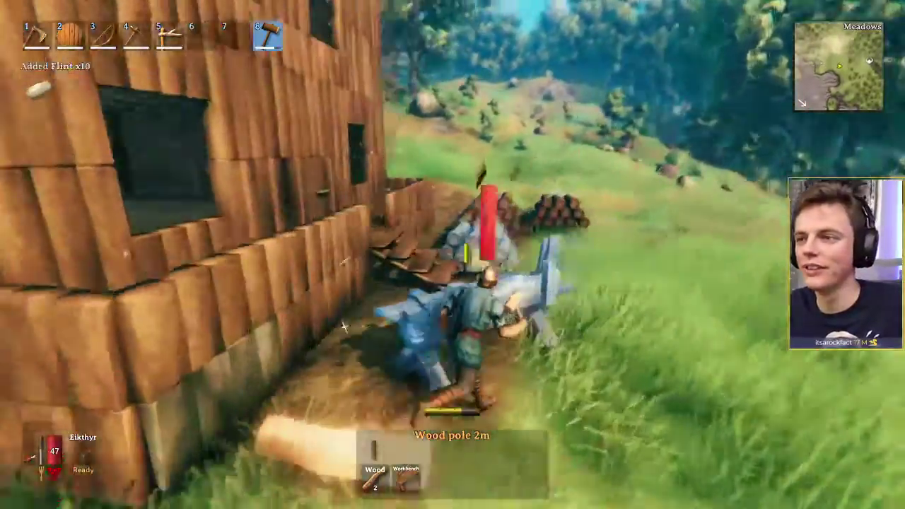
{"action": "key", "text": "w"}
{"action": "key", "text": "1"}
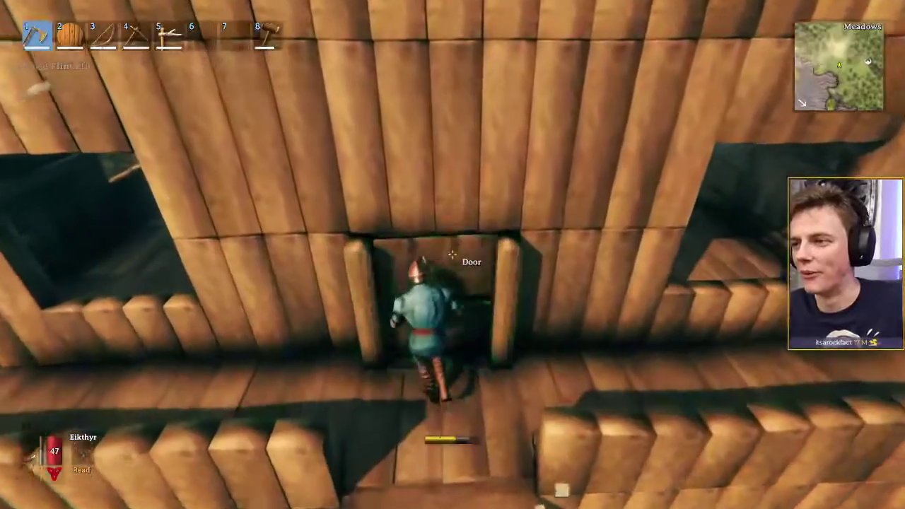
Go back inside and up the stairs to inspect the pole beside the window and the roof edge above it
{"action": "key", "text": "w"}
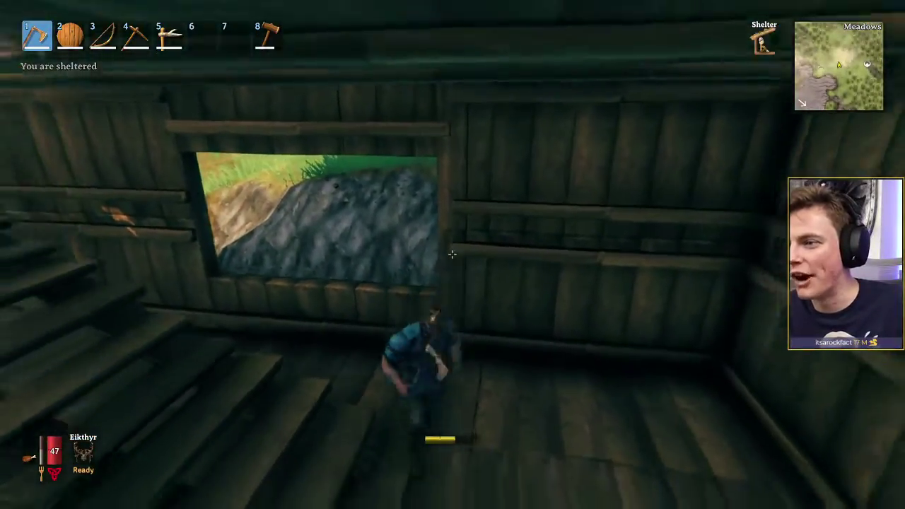
{"action": "key", "text": "w"}
{"action": "key", "text": "w"}
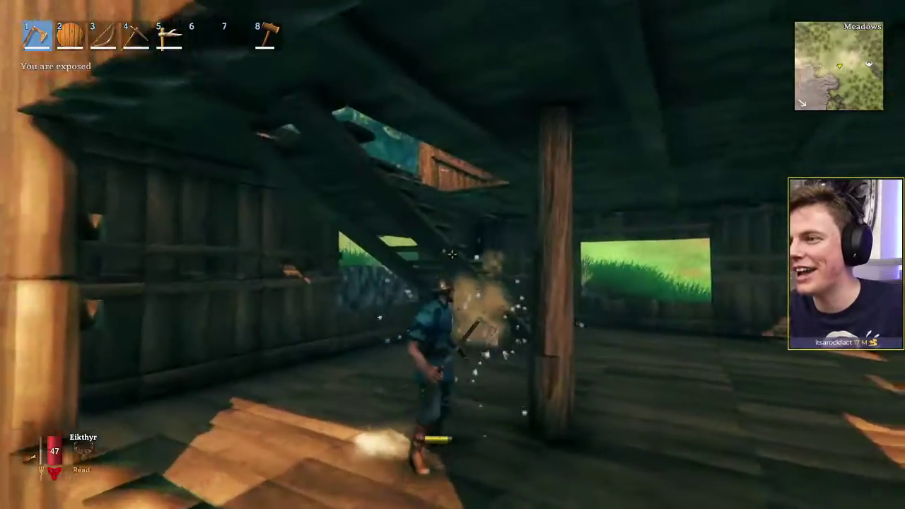
{"action": "key", "text": "w"}
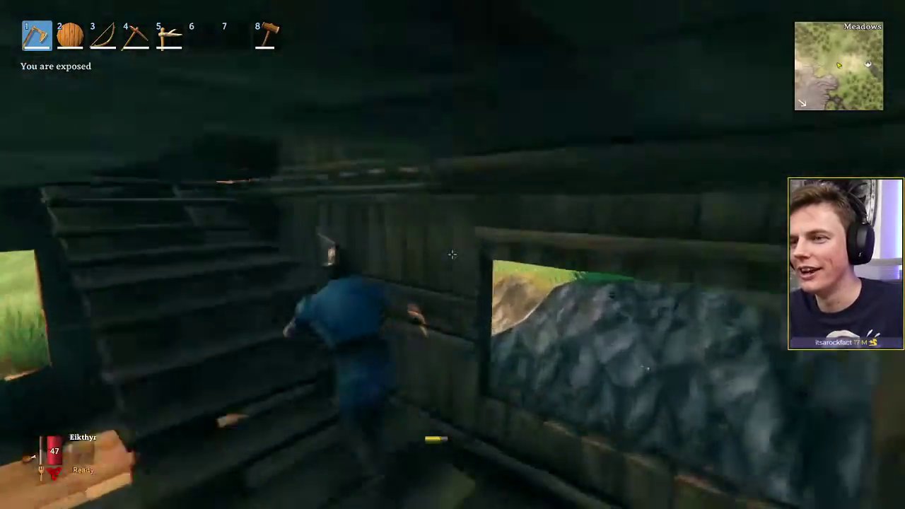
{"action": "key", "text": "w"}
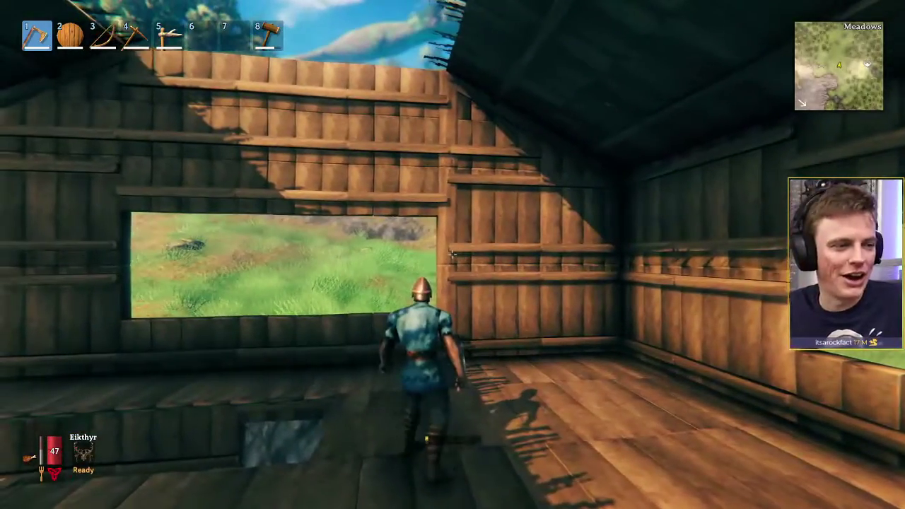
{"action": "key", "text": "w"}
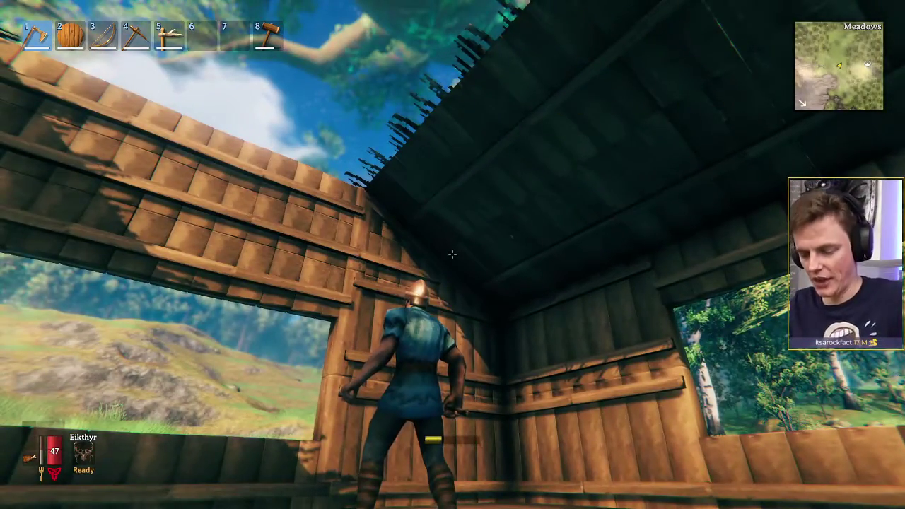
Choose the 26° thatch roof, fit a piece on the open slope above the window, and remove the misplaced piece
{"action": "right_click", "coordinate": [452, 254]}
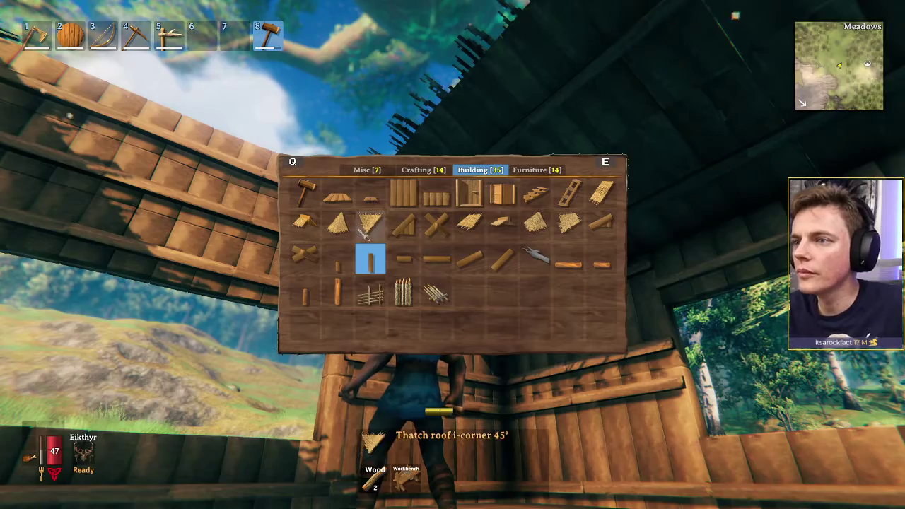
{"action": "left_click", "coordinate": [468, 225]}
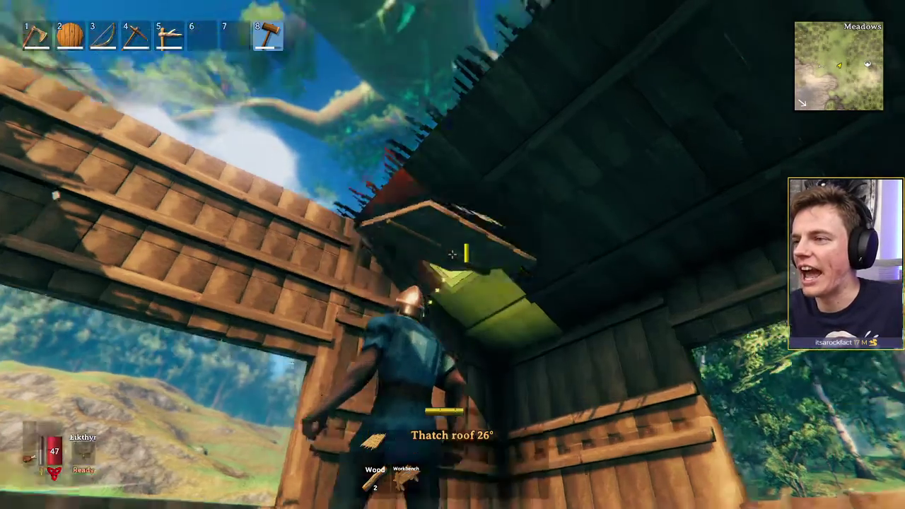
{"action": "key", "text": "w"}
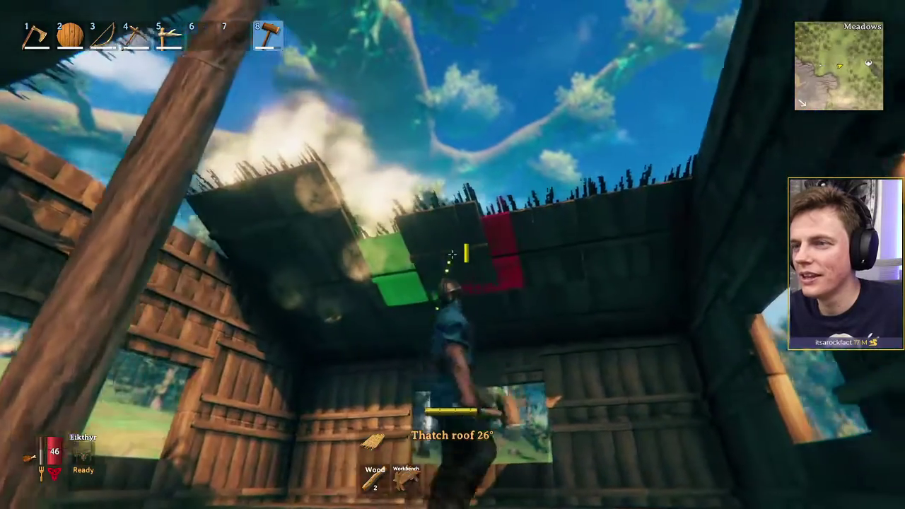
{"action": "left_click", "coordinate": [453, 255]}
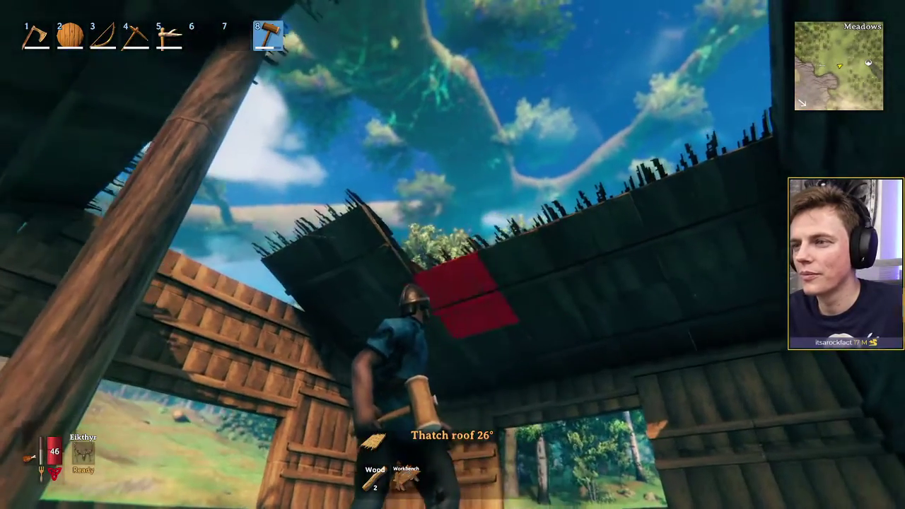
{"action": "middle_click", "coordinate": [452, 254]}
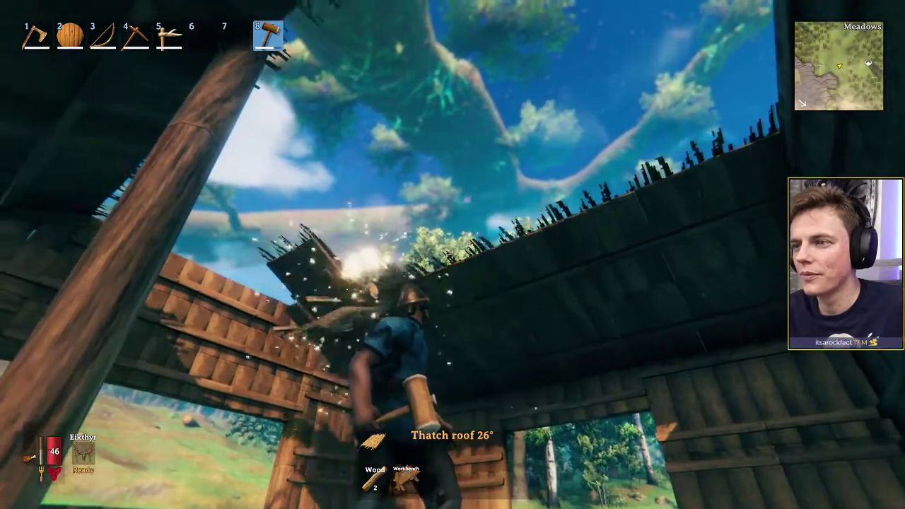
Extend the opposite slope upward with a further row of 26° thatch roof pieces toward the gable wall
{"action": "key", "text": "w"}
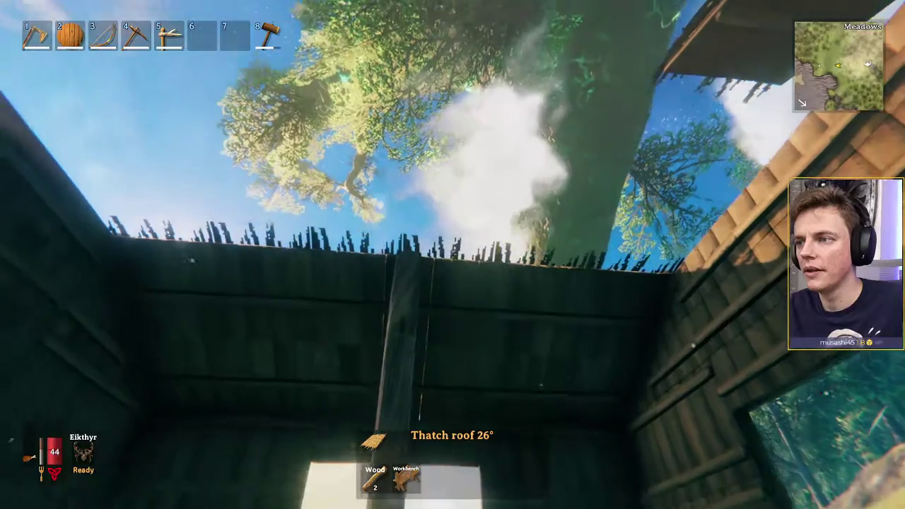
{"action": "left_click", "coordinate": [452, 255]}
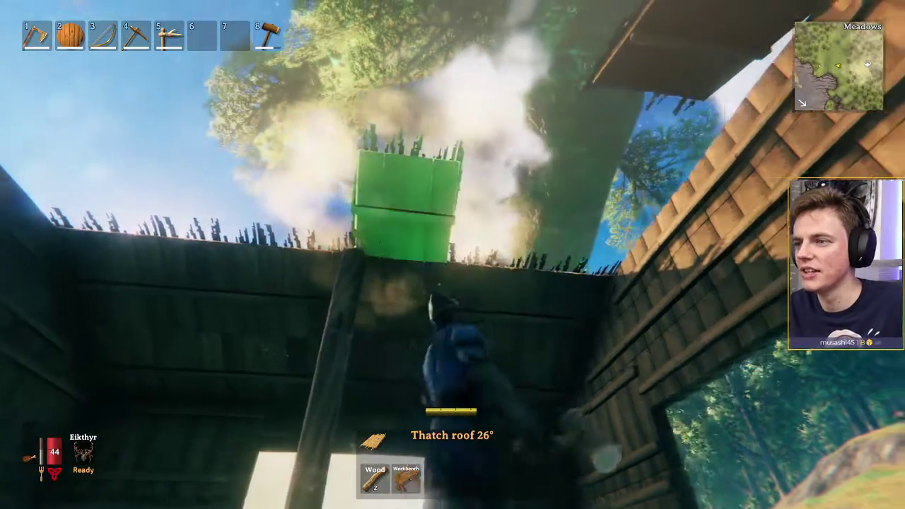
{"action": "left_click", "coordinate": [453, 254]}
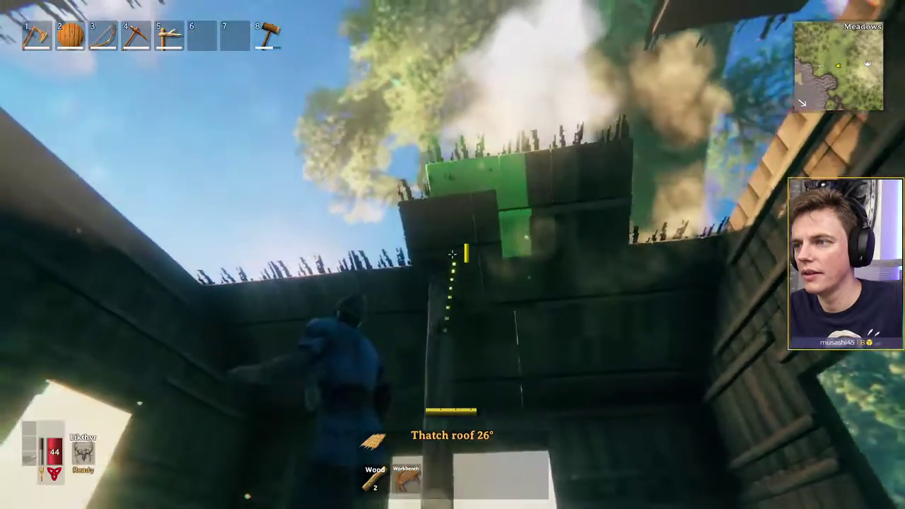
{"action": "left_click", "coordinate": [452, 254]}
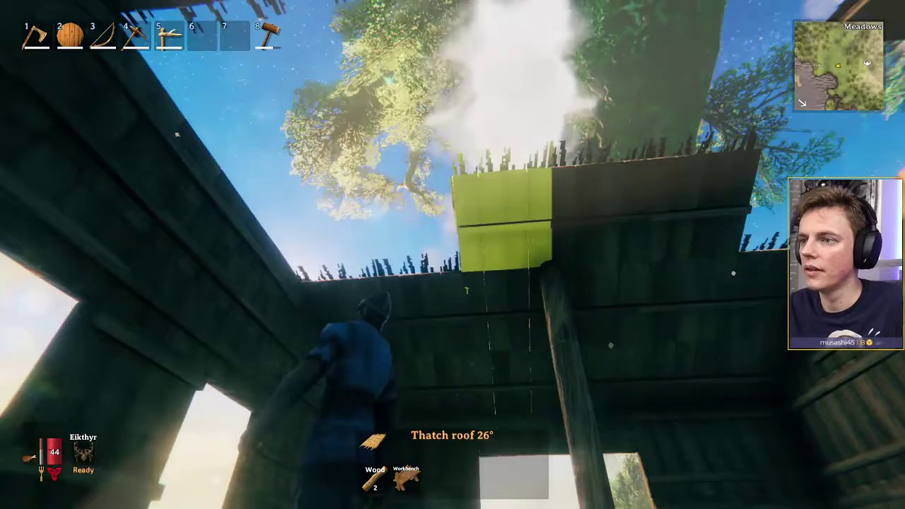
{"action": "left_click", "coordinate": [452, 255]}
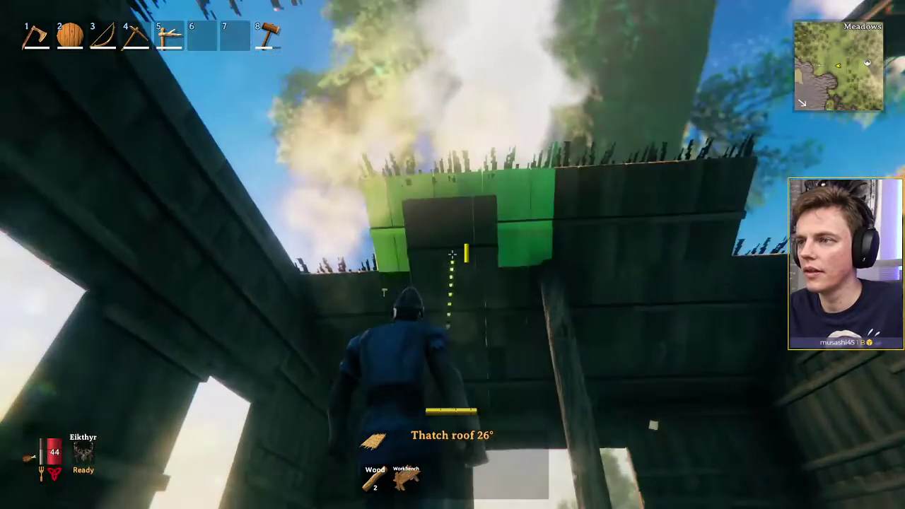
{"action": "left_click", "coordinate": [453, 255]}
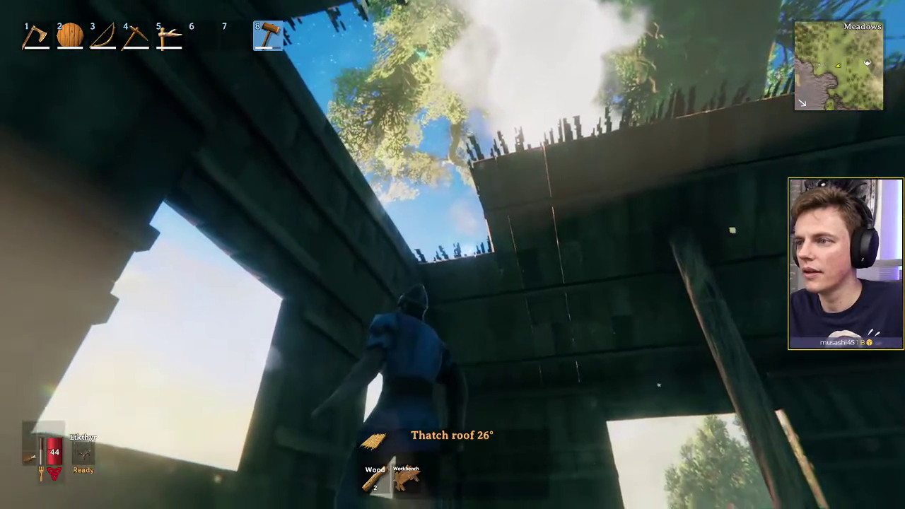
{"action": "left_click", "coordinate": [453, 254]}
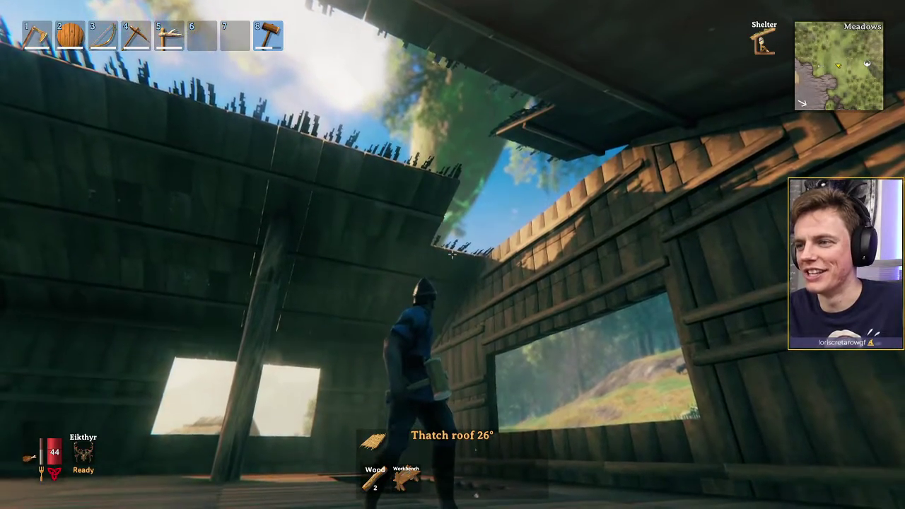
Walk around the upper floor and examine both roof slopes, the open ridge and the gable ends for missing or weak pieces
{"action": "key", "text": "w"}
{"action": "key", "text": "w"}
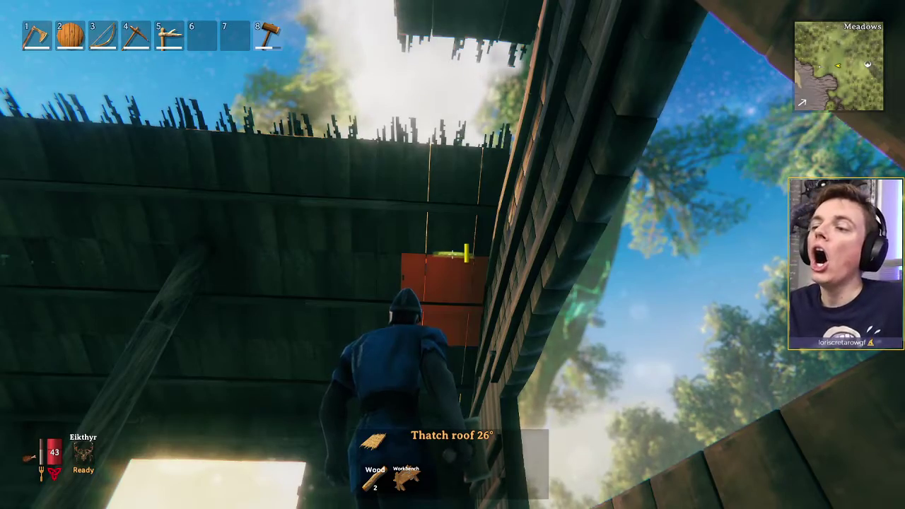
{"action": "key", "text": "w"}
{"action": "key", "text": "1"}
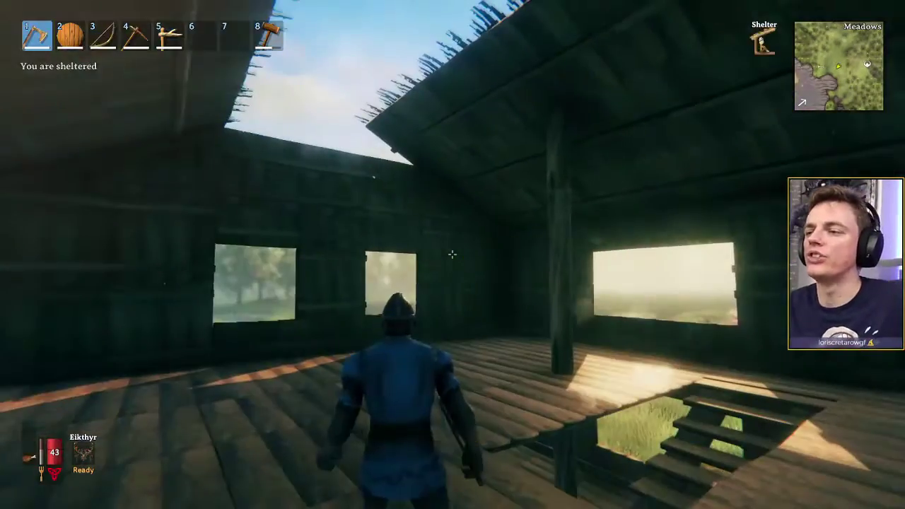
{"action": "key", "text": "1"}
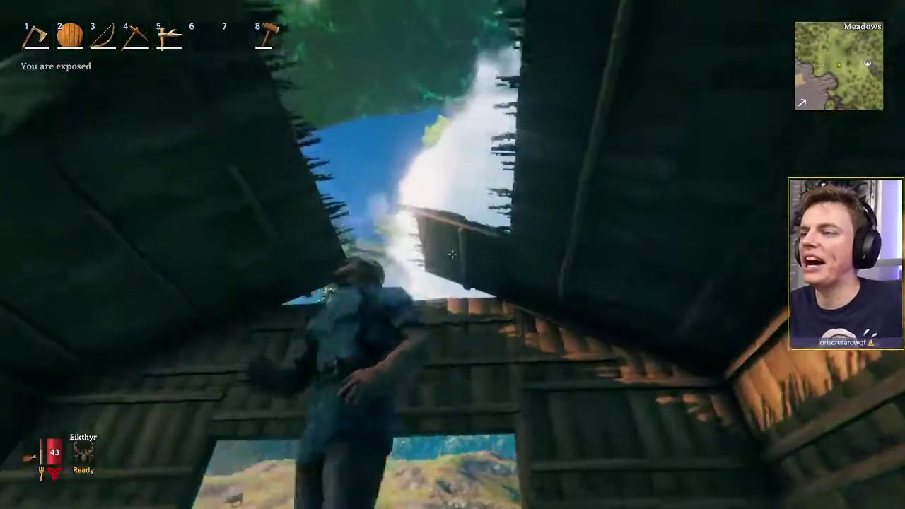
{"action": "key", "text": "8"}
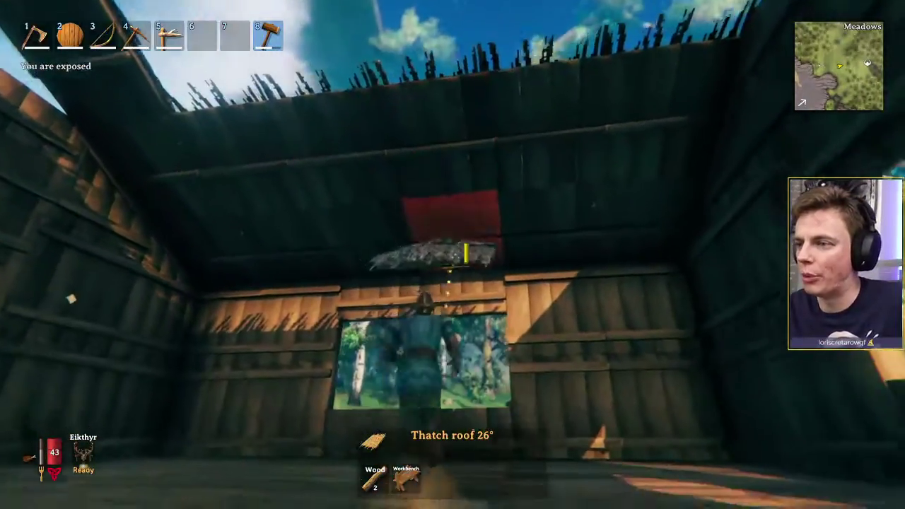
{"action": "key", "text": "a"}
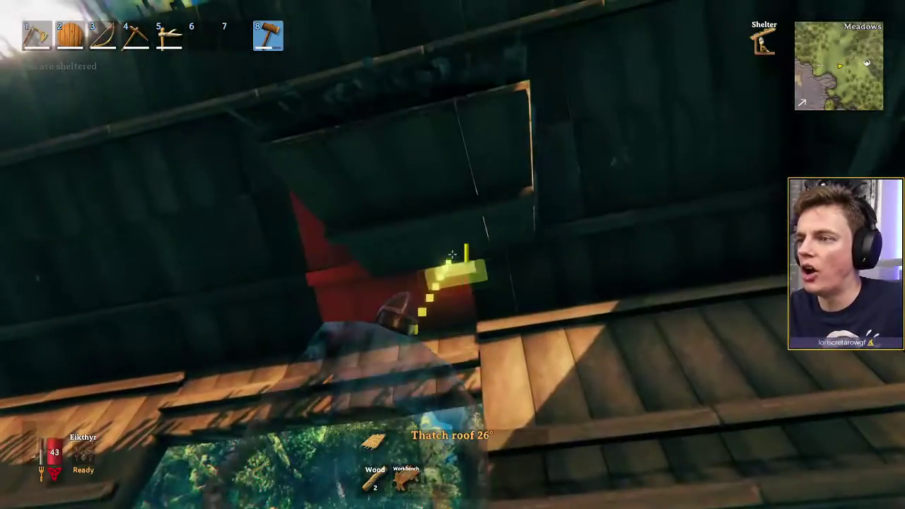
{"action": "key", "text": "w"}
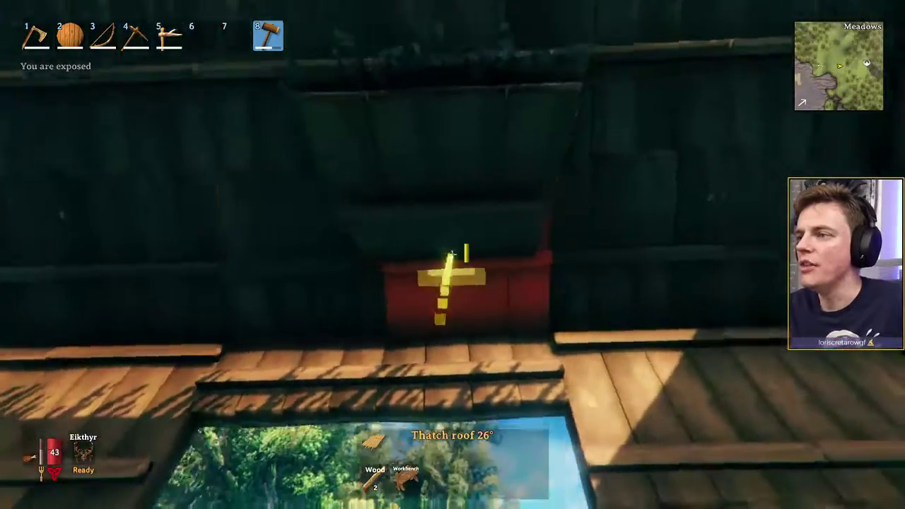
{"action": "key", "text": "w"}
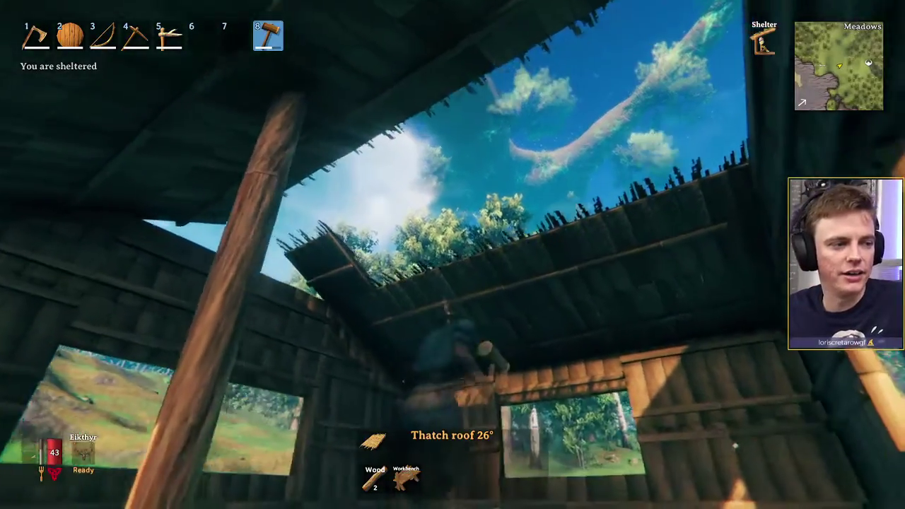
Choose the 2 m wood pole and check where poles fit beside the end-wall windows on the upper and ground floors
{"action": "right_click", "coordinate": [472, 123]}
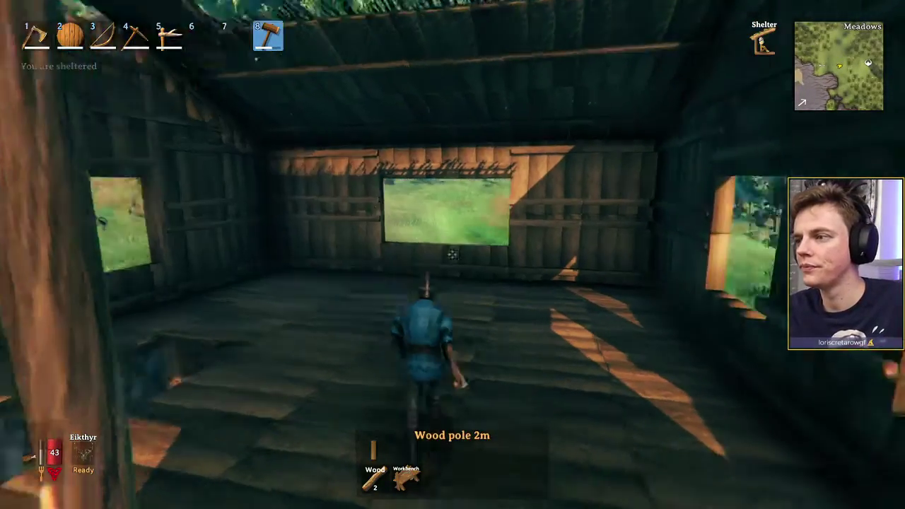
{"action": "key", "text": "w"}
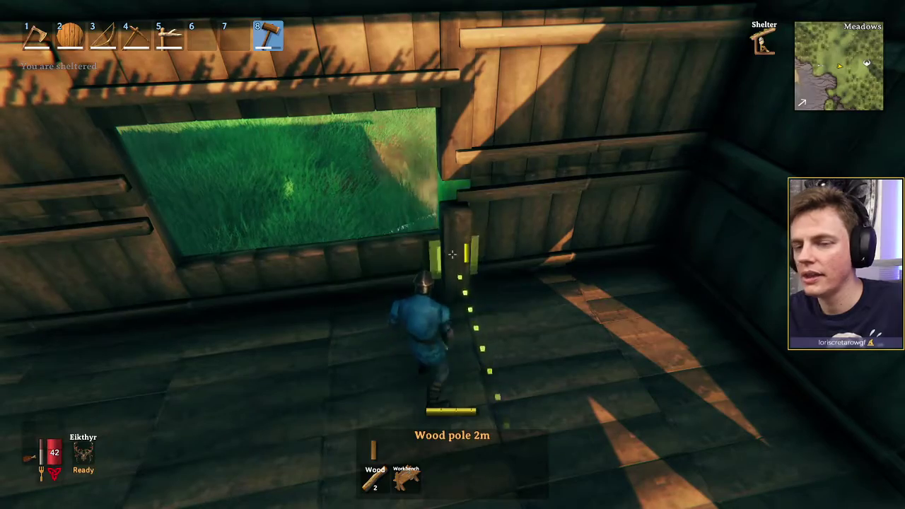
{"action": "key", "text": "w"}
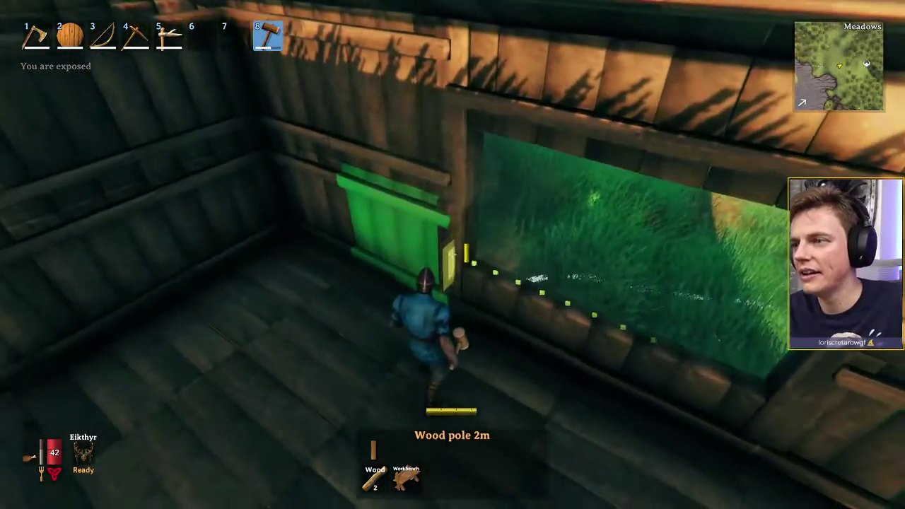
{"action": "key", "text": "w"}
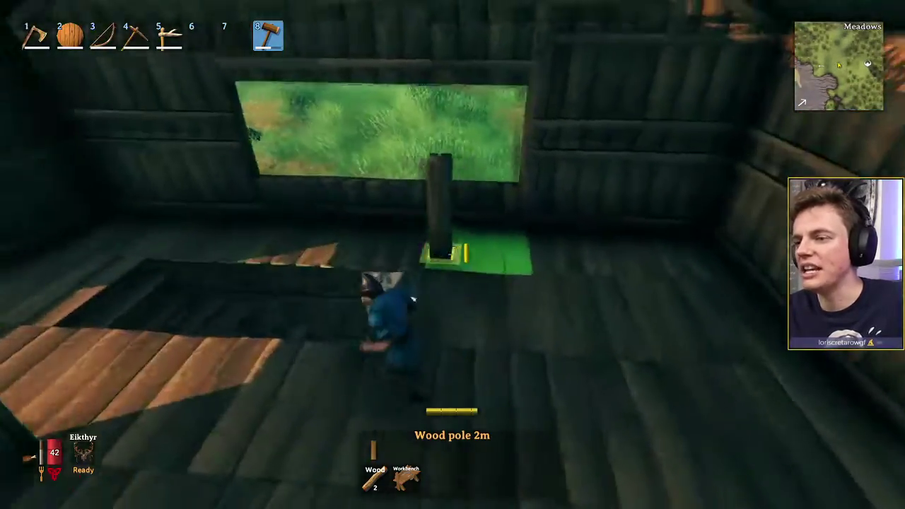
{"action": "key", "text": "w"}
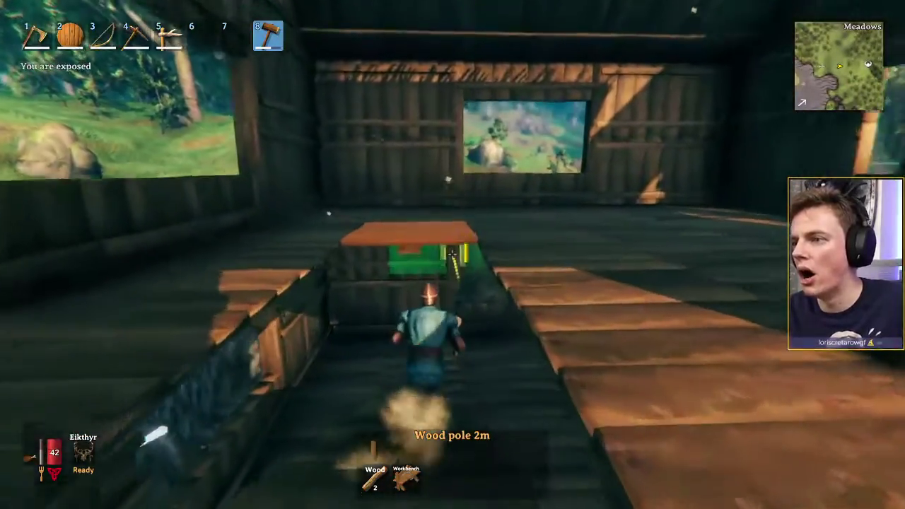
{"action": "key", "text": "w"}
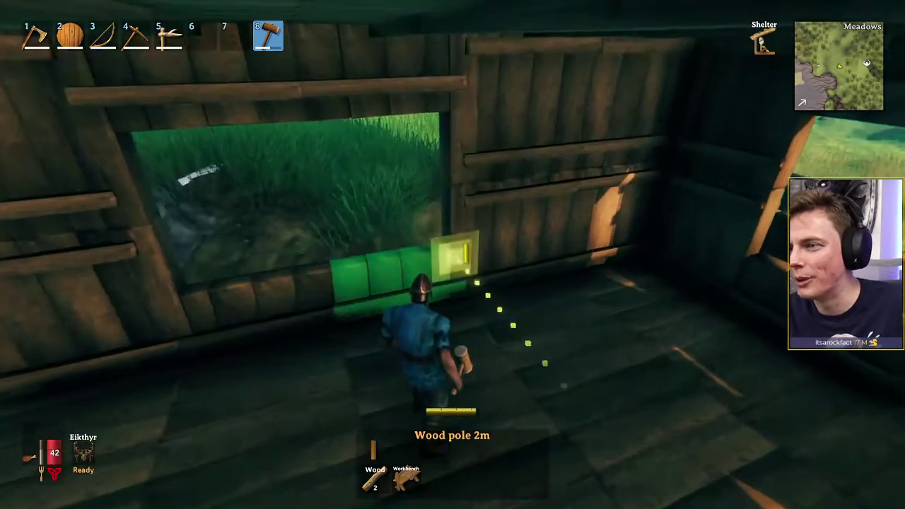
Go outside to the end wall and remove the 2 m wood pole beside the ground-floor window
{"action": "key", "text": "w"}
{"action": "key", "text": "space"}
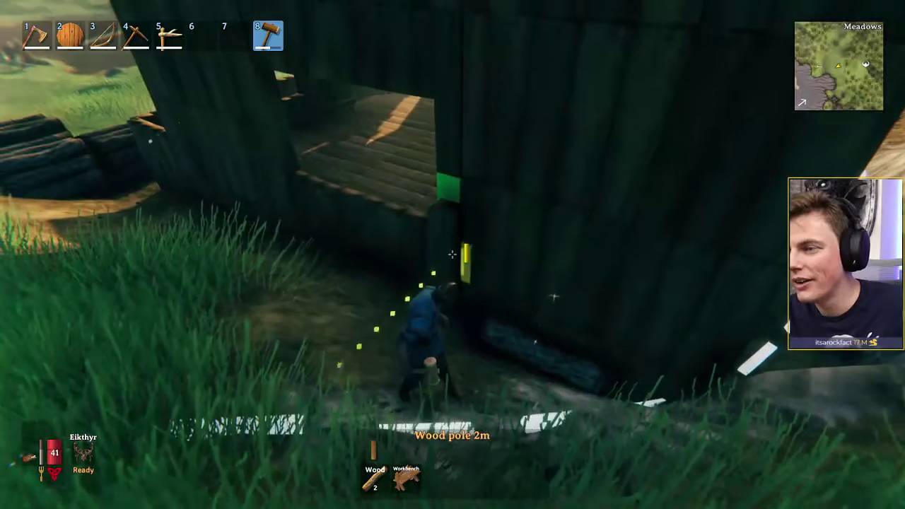
{"action": "middle_click", "coordinate": [452, 254]}
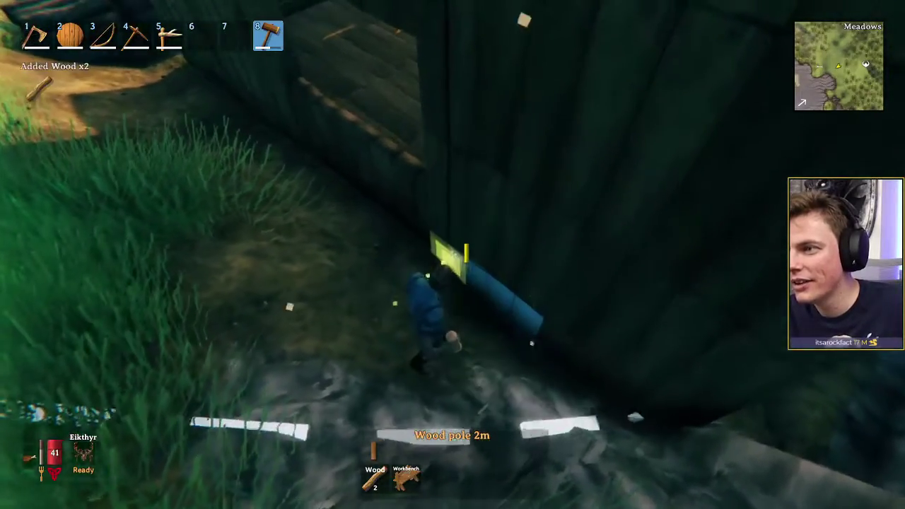
Choose the 1 m wood pole and place poles at the foot of the outer wall below the window edges
{"action": "right_click", "coordinate": [452, 254]}
{"action": "left_click", "coordinate": [370, 259]}
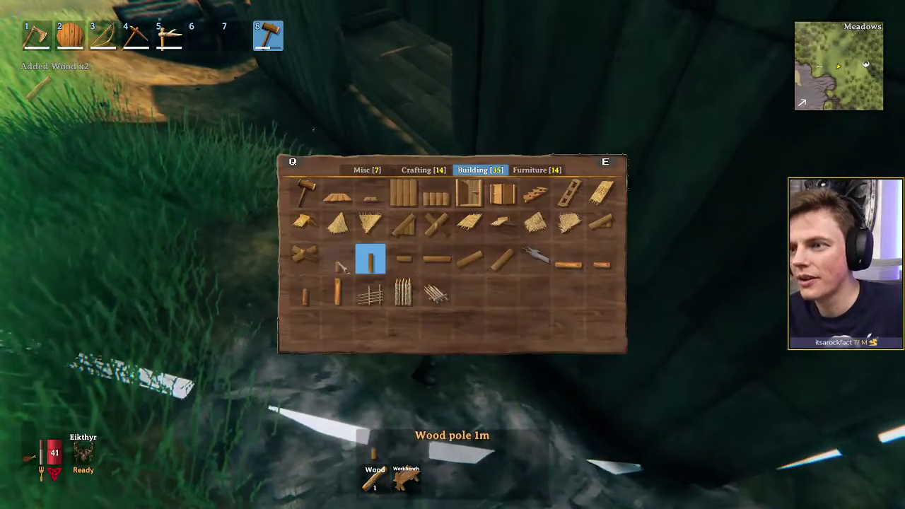
{"action": "right_click", "coordinate": [341, 264]}
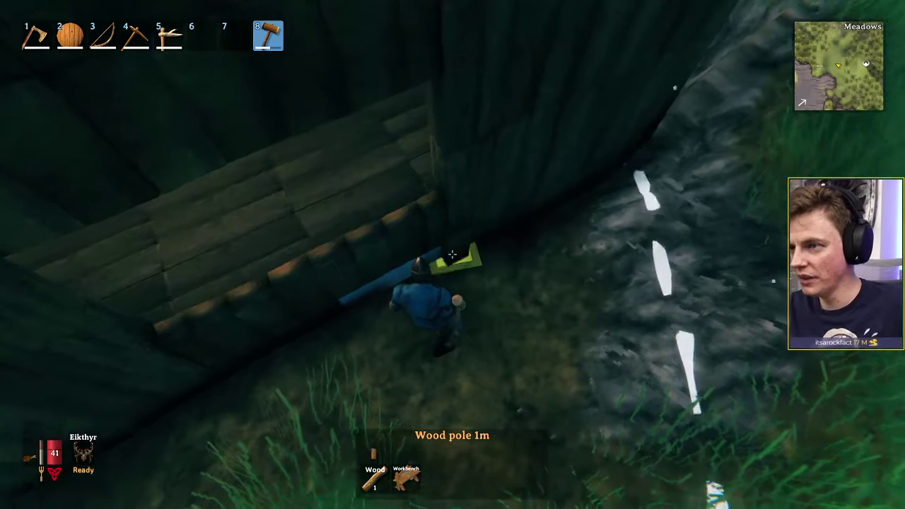
{"action": "left_click", "coordinate": [452, 254]}
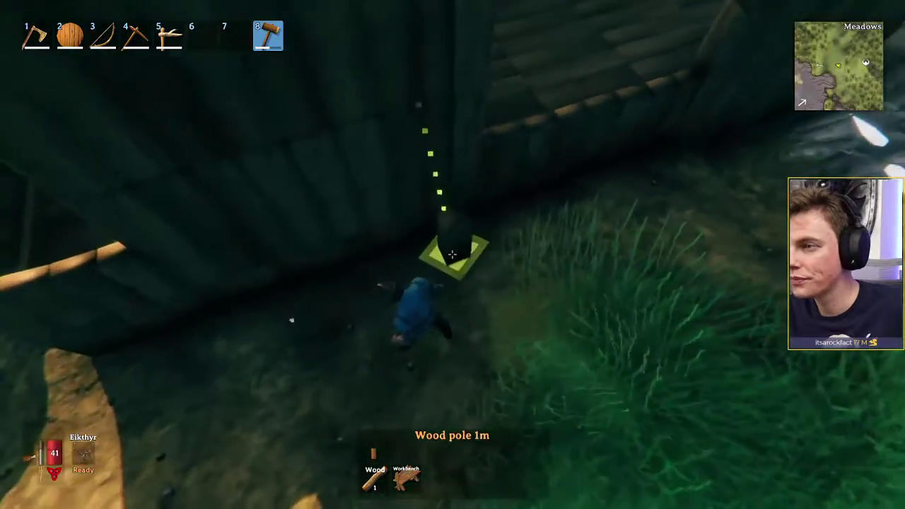
{"action": "left_click", "coordinate": [453, 254]}
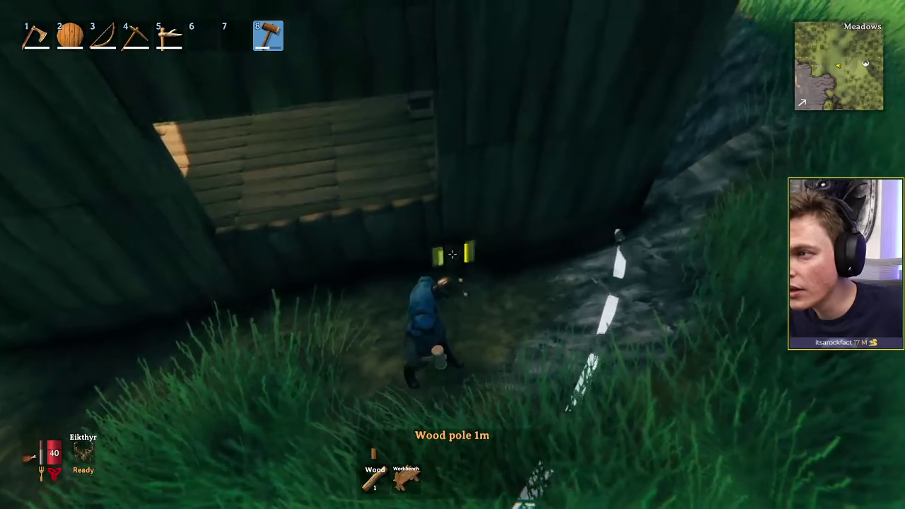
Climb back into the house through the ground-floor window and head for the stairs
{"action": "key", "text": "w"}
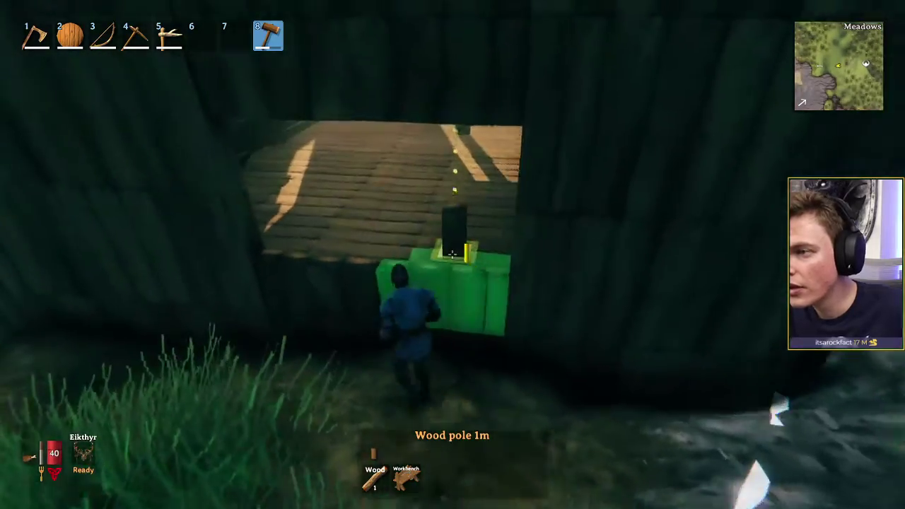
{"action": "key", "text": "w"}
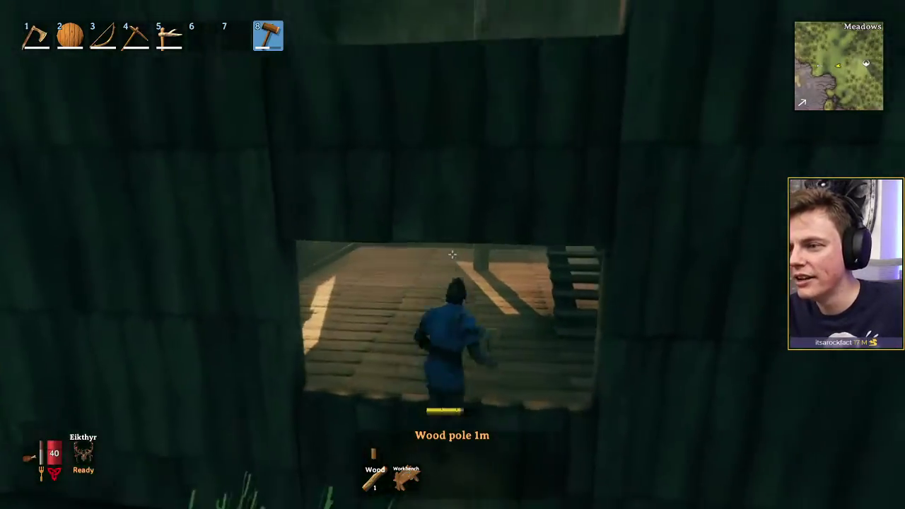
{"action": "key", "text": "s"}
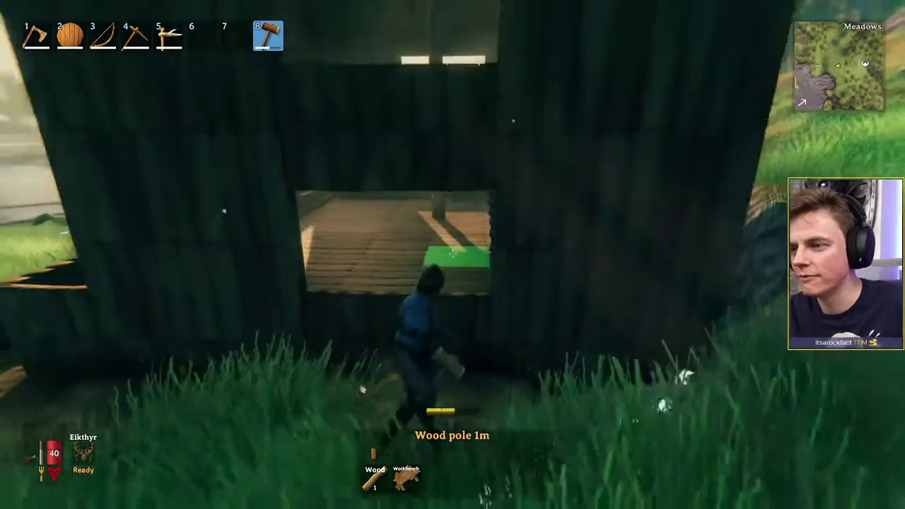
{"action": "key", "text": "w"}
{"action": "key", "text": "w"}
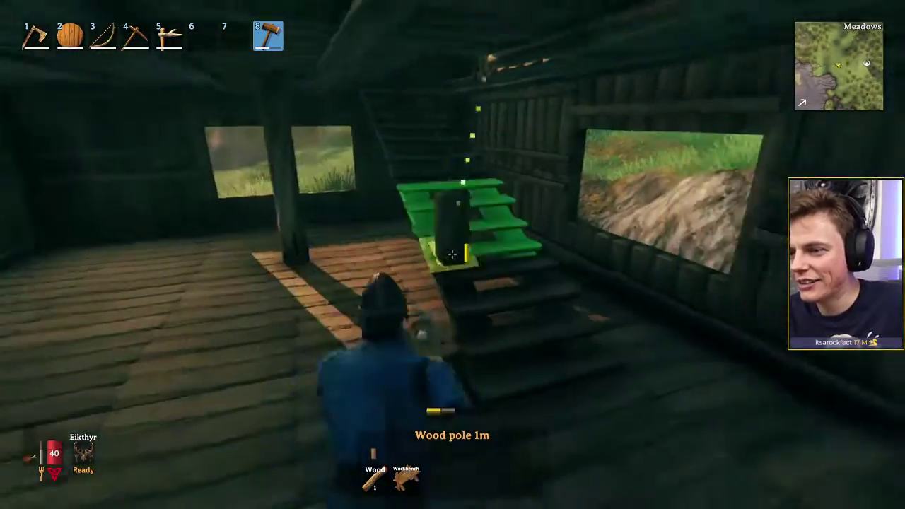
Put the tools away and climb the stairs to the house's upper floor
{"action": "key", "text": "1"}
{"action": "key", "text": "w"}
{"action": "key", "text": "1"}
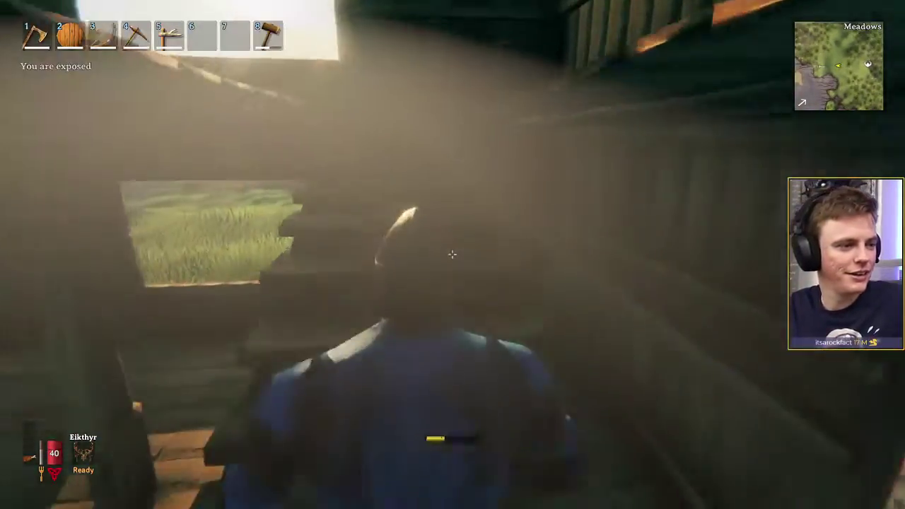
{"action": "key", "text": "w"}
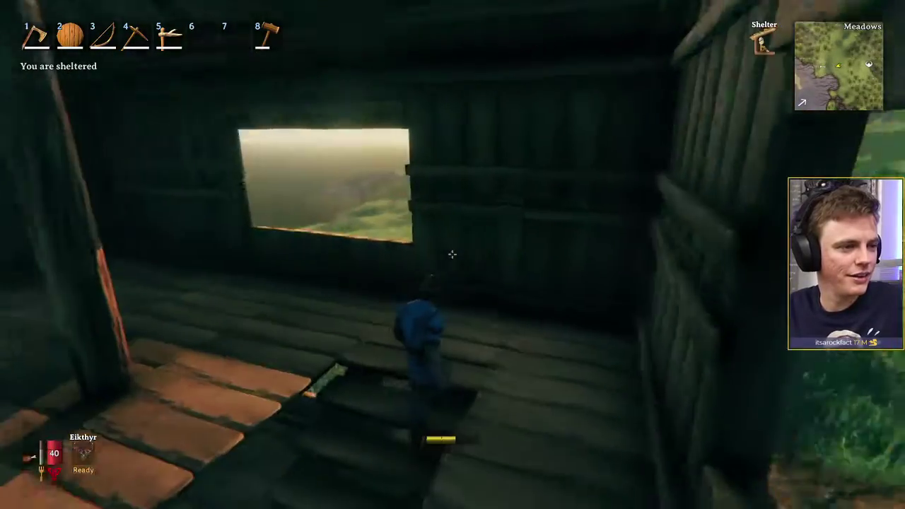
{"action": "key", "text": "w"}
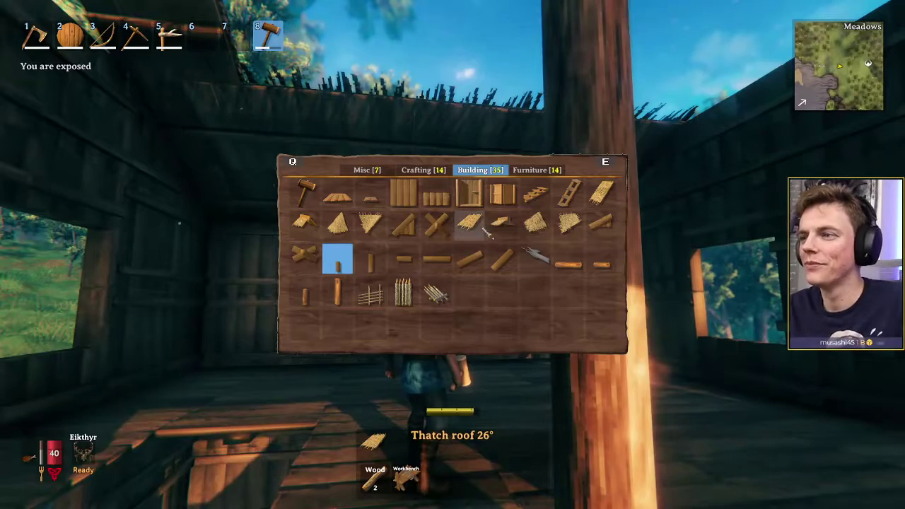
Choose Thatch roof 26°, try positions along the open upper roof edge, place one piece above the end-wall window and remove it
{"action": "left_click", "coordinate": [470, 225]}
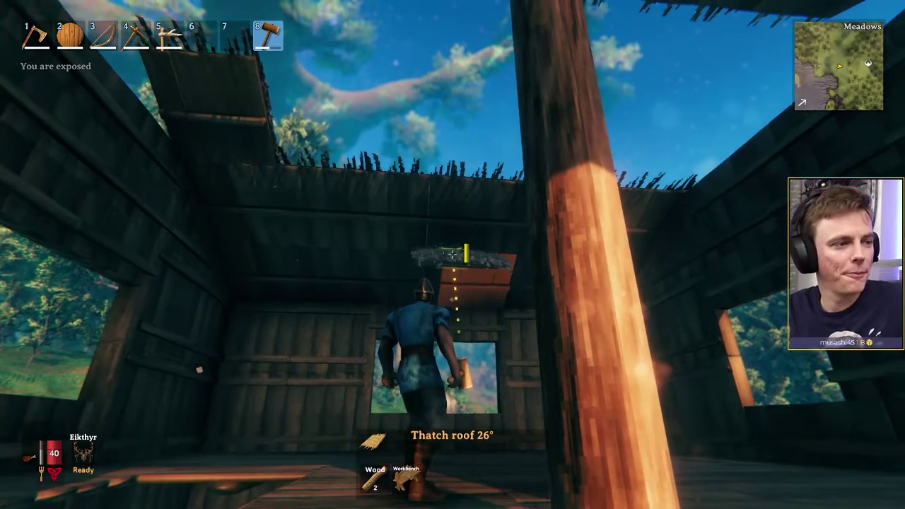
{"action": "key", "text": "w"}
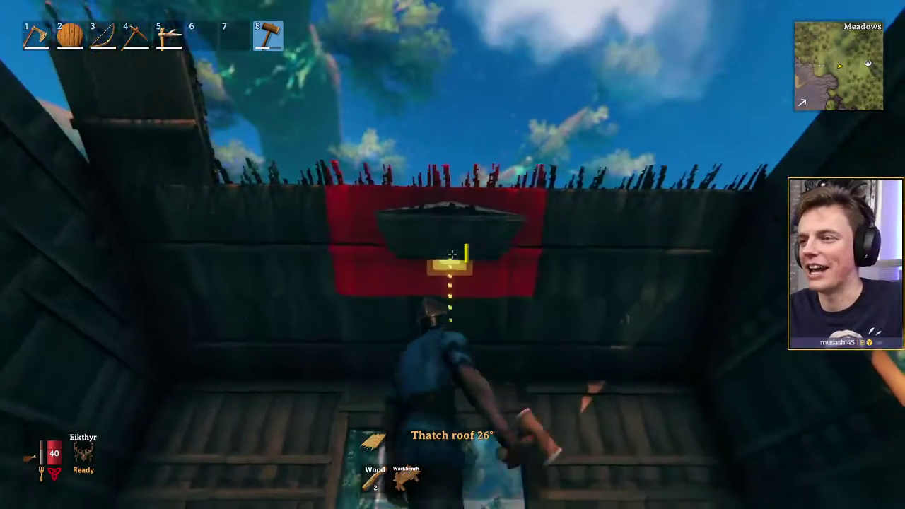
{"action": "key", "text": "w"}
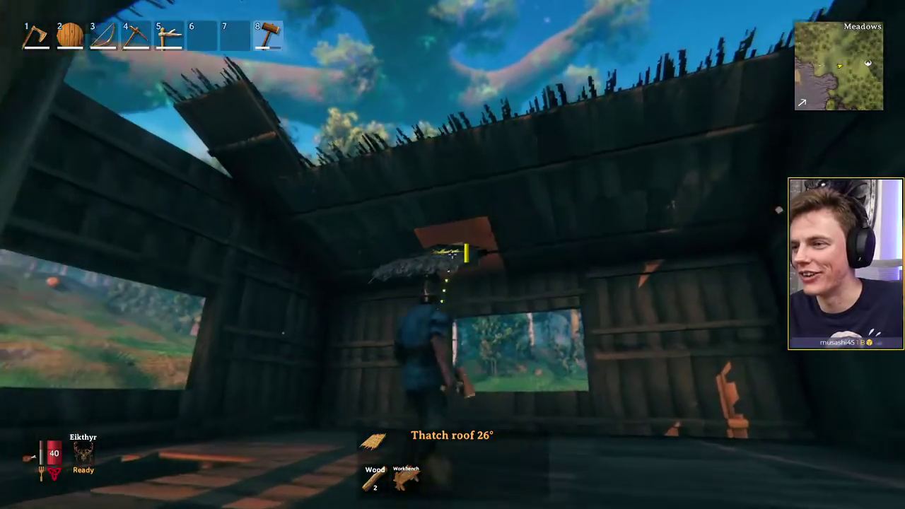
{"action": "key", "text": "w"}
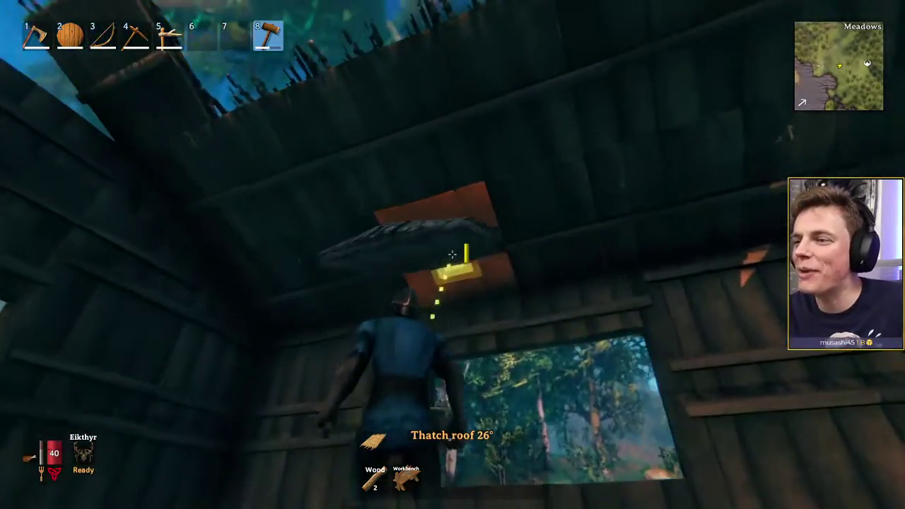
{"action": "key", "text": "w"}
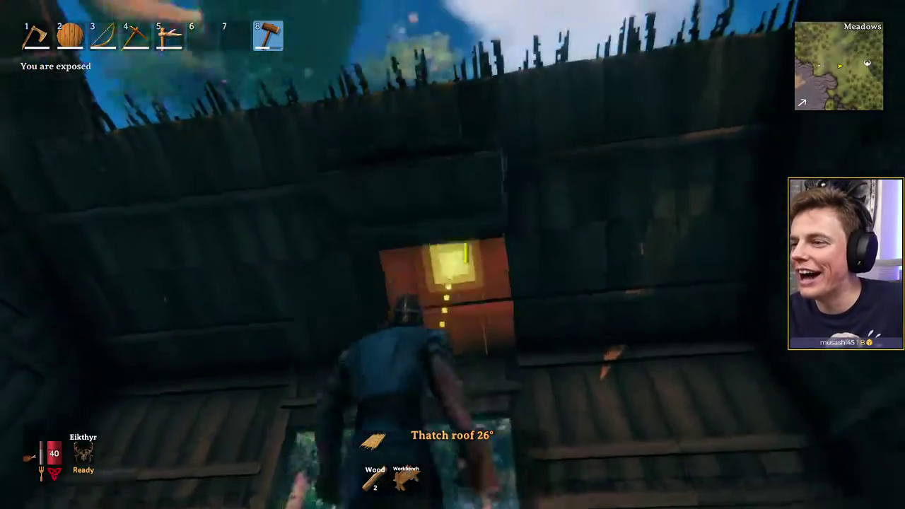
{"action": "key", "text": "w"}
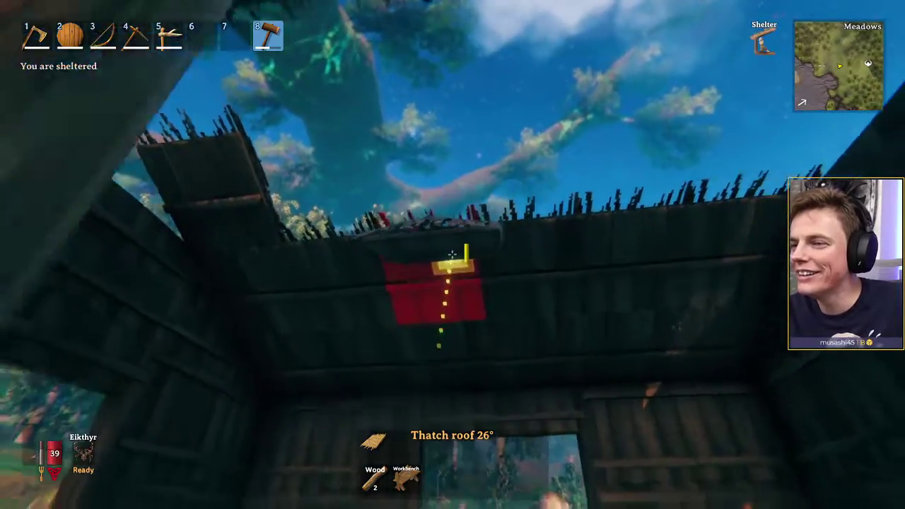
{"action": "key", "text": "w"}
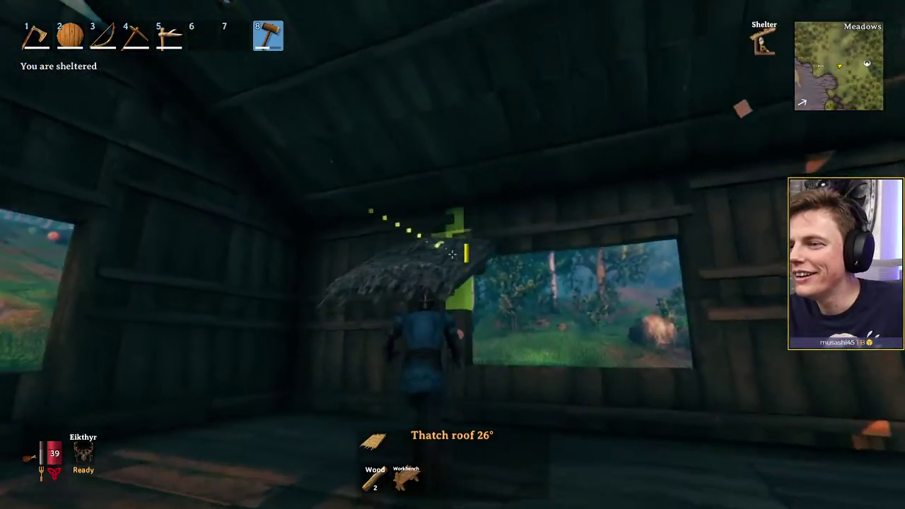
{"action": "key", "text": "w"}
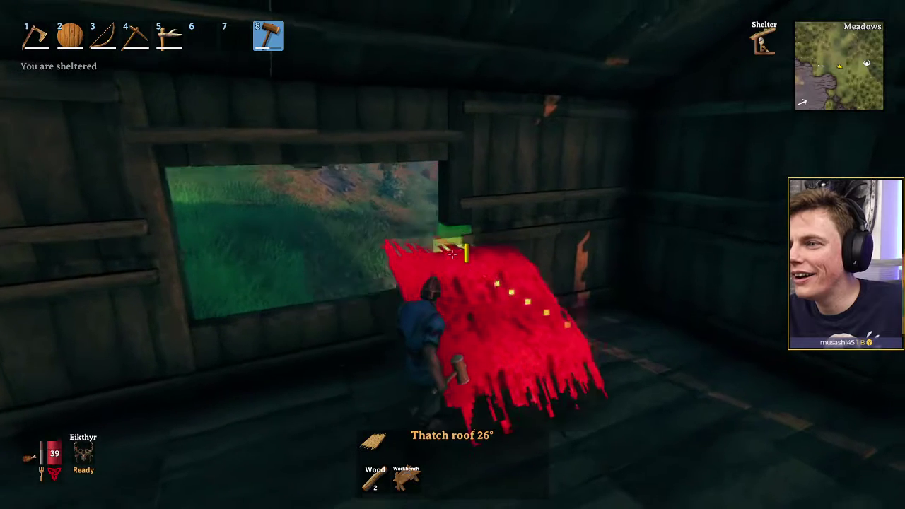
{"action": "key", "text": "a"}
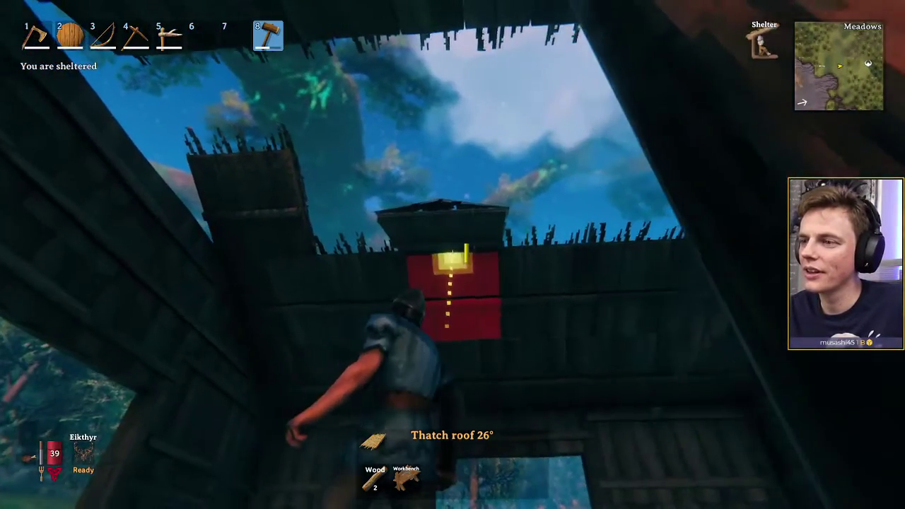
{"action": "left_click", "coordinate": [453, 255]}
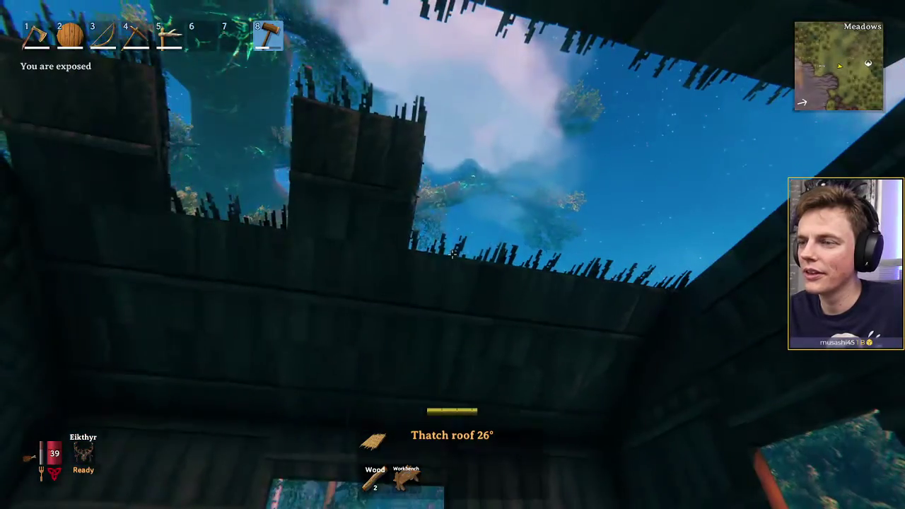
{"action": "middle_click", "coordinate": [453, 254]}
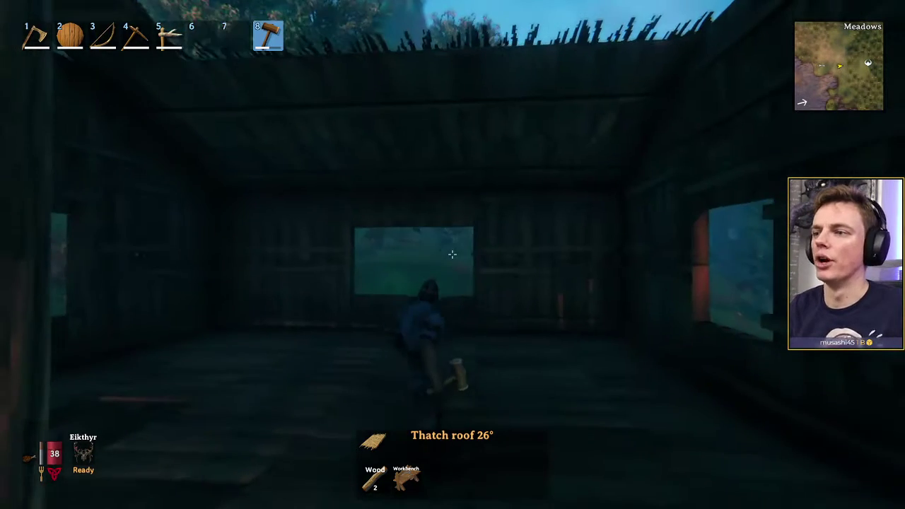
Choose the 2 m wood pole, check the upper-floor walls for a place, and put the hammer away
{"action": "right_click", "coordinate": [453, 254]}
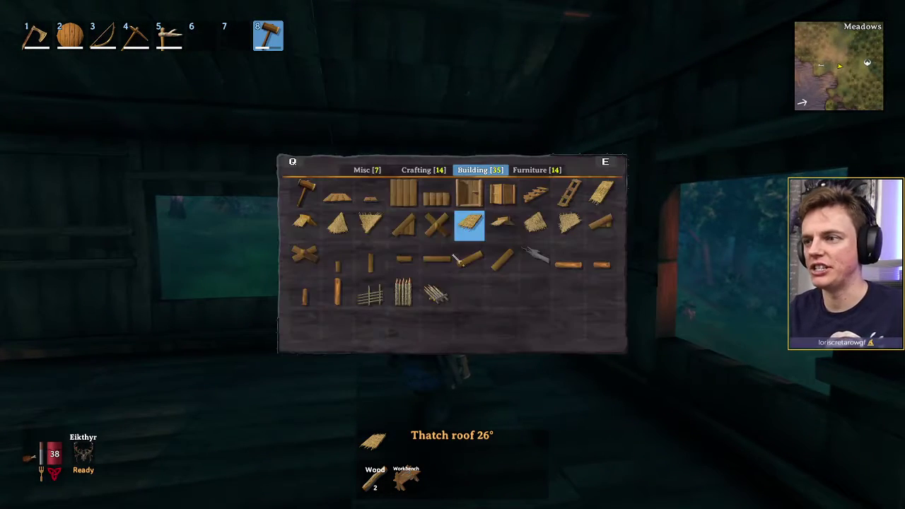
{"action": "left_click", "coordinate": [375, 263]}
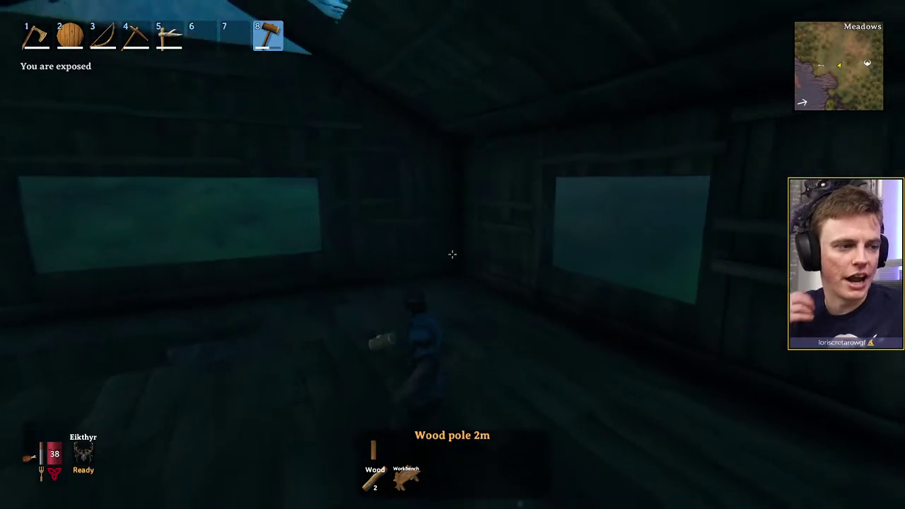
{"action": "key", "text": "8"}
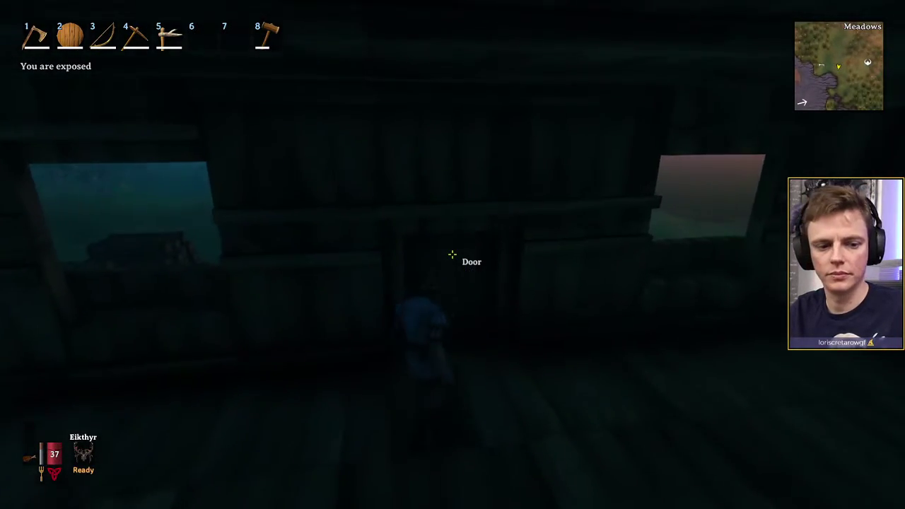
Go outside through the ground-floor door, come back in, and return to the upper floor
{"action": "key", "text": "e"}
{"action": "key", "text": "w"}
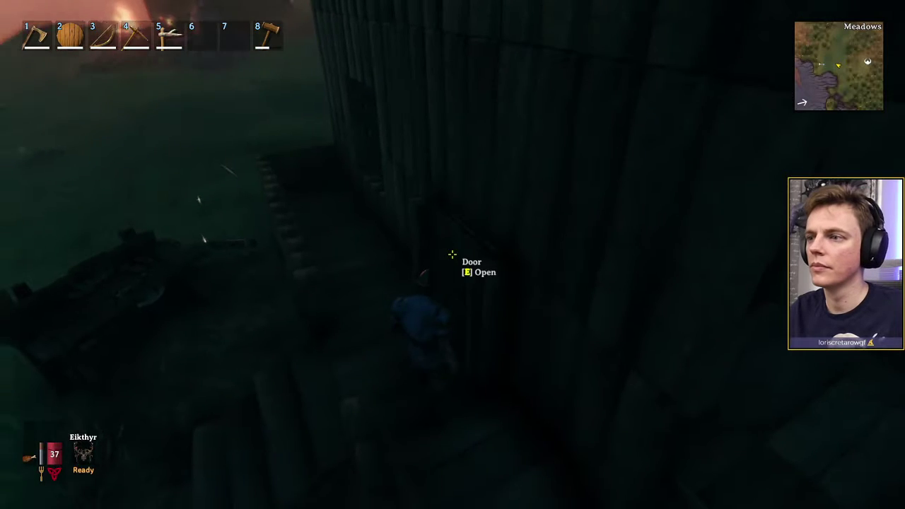
{"action": "key", "text": "e"}
{"action": "key", "text": "w"}
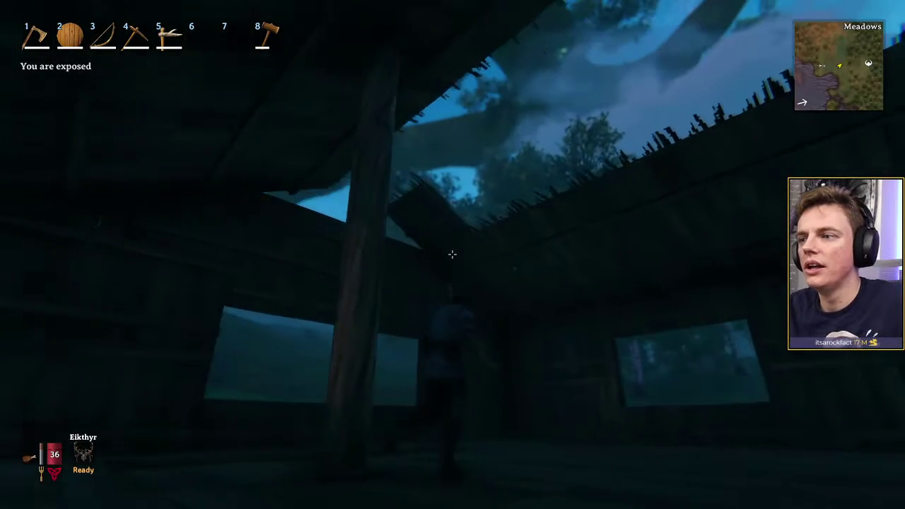
Check how the 26° wood beam and the 26° wood wall fit around the upper floor's open gable, and put the tools away
{"action": "key", "text": "8"}
{"action": "right_click", "coordinate": [452, 254]}
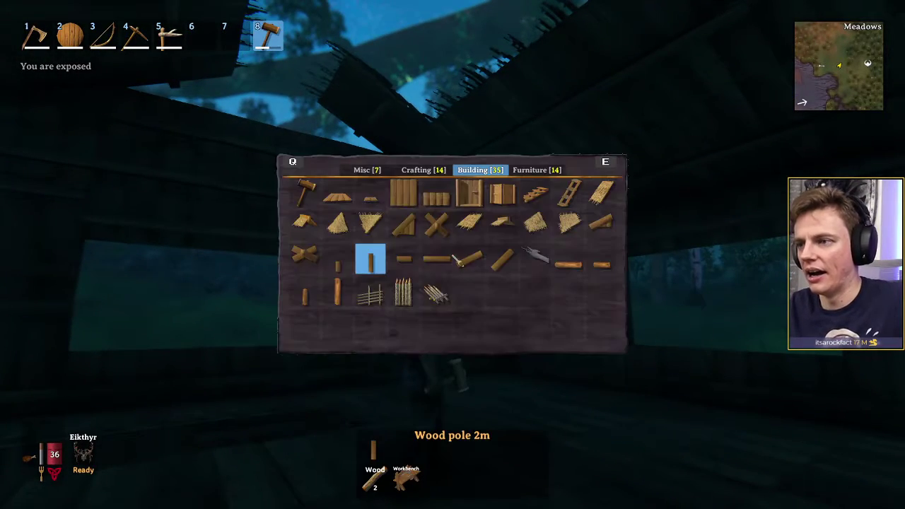
{"action": "left_click", "coordinate": [469, 259]}
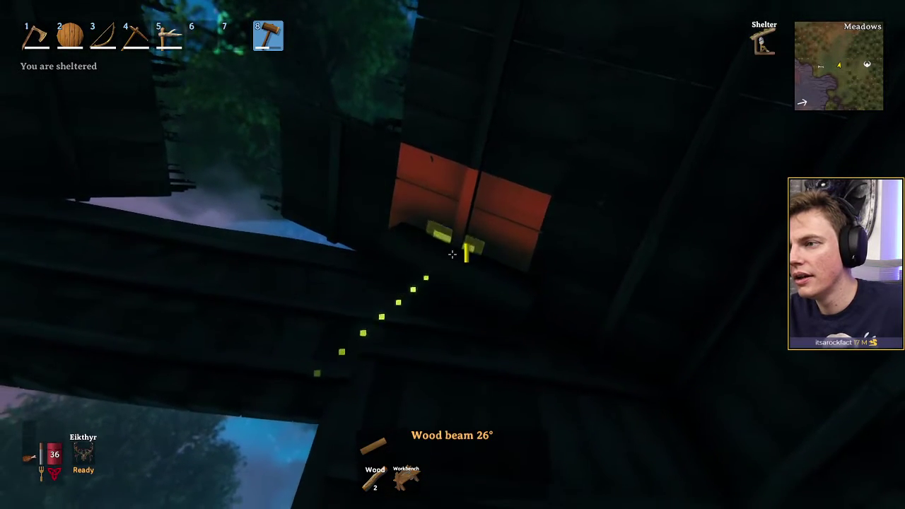
{"action": "right_click", "coordinate": [453, 254]}
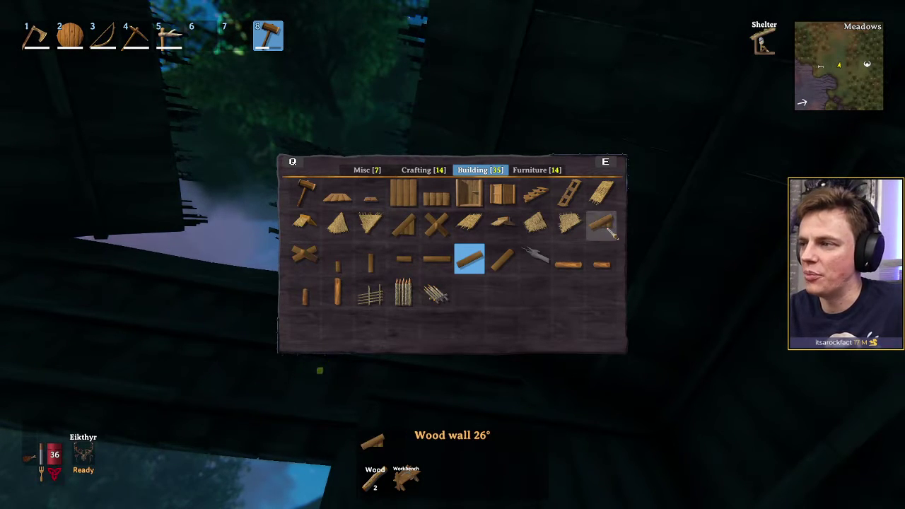
{"action": "left_click", "coordinate": [601, 227]}
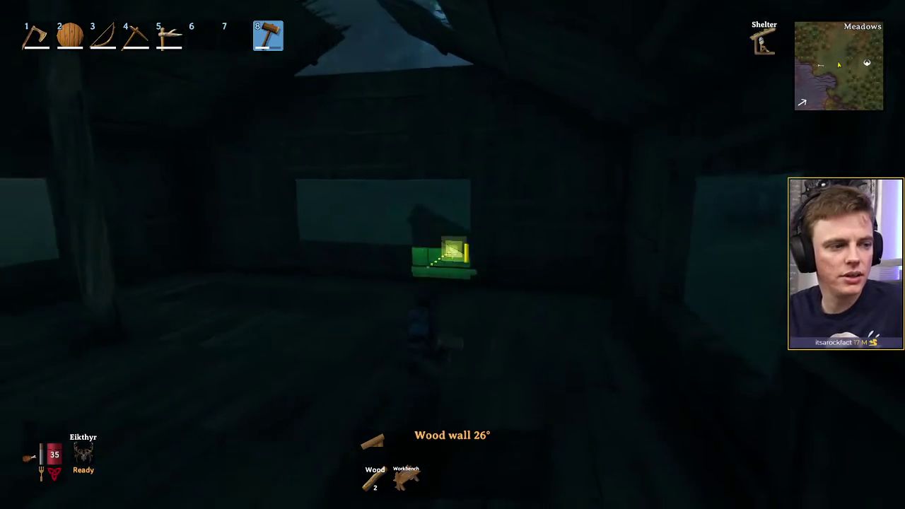
{"action": "key", "text": "1"}
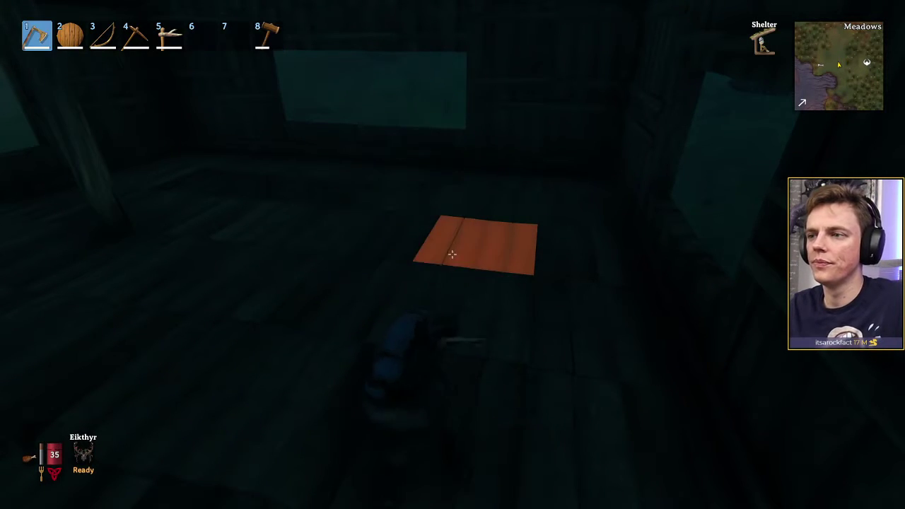
{"action": "key", "text": "1"}
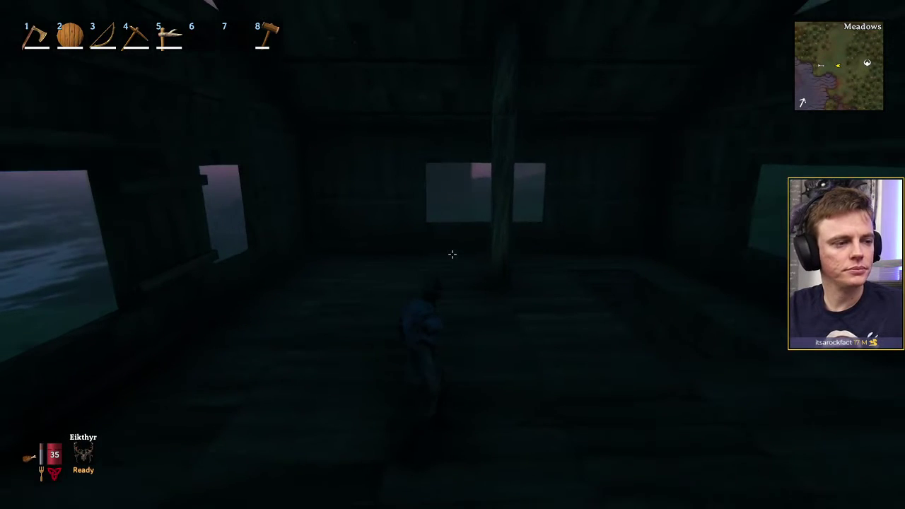
Quit the game and confirm quitting
{"action": "key", "text": "Escape"}
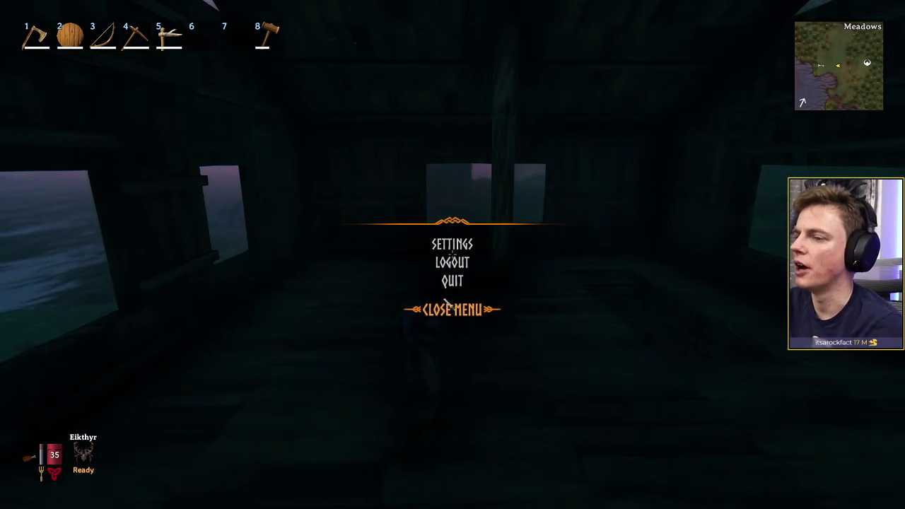
{"action": "left_click", "coordinate": [464, 285]}
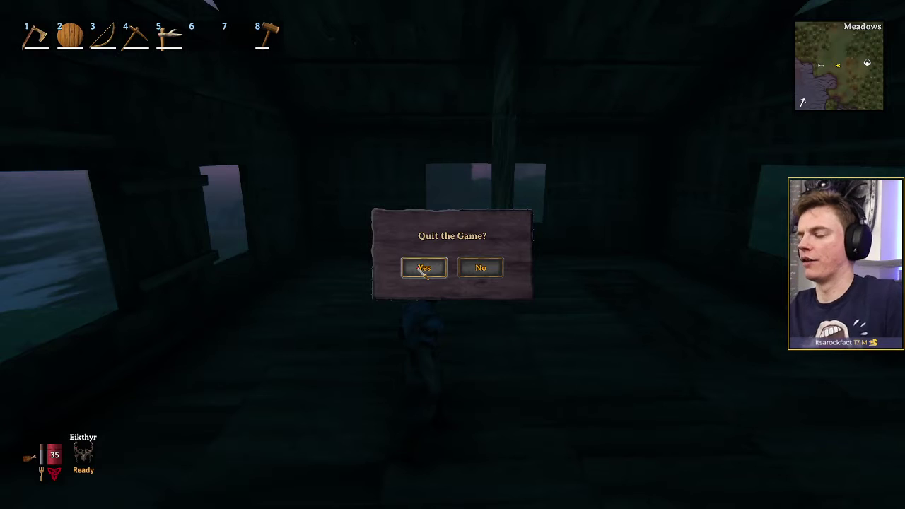
{"action": "left_click", "coordinate": [425, 276]}
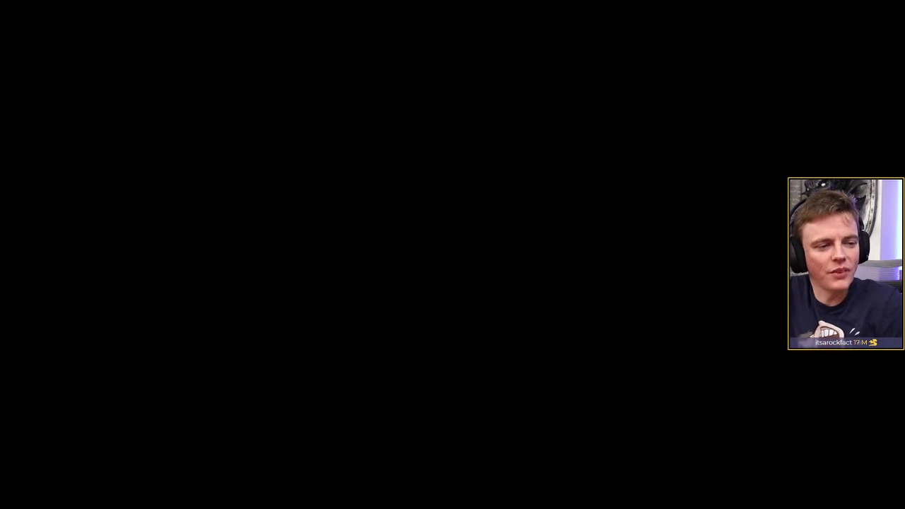